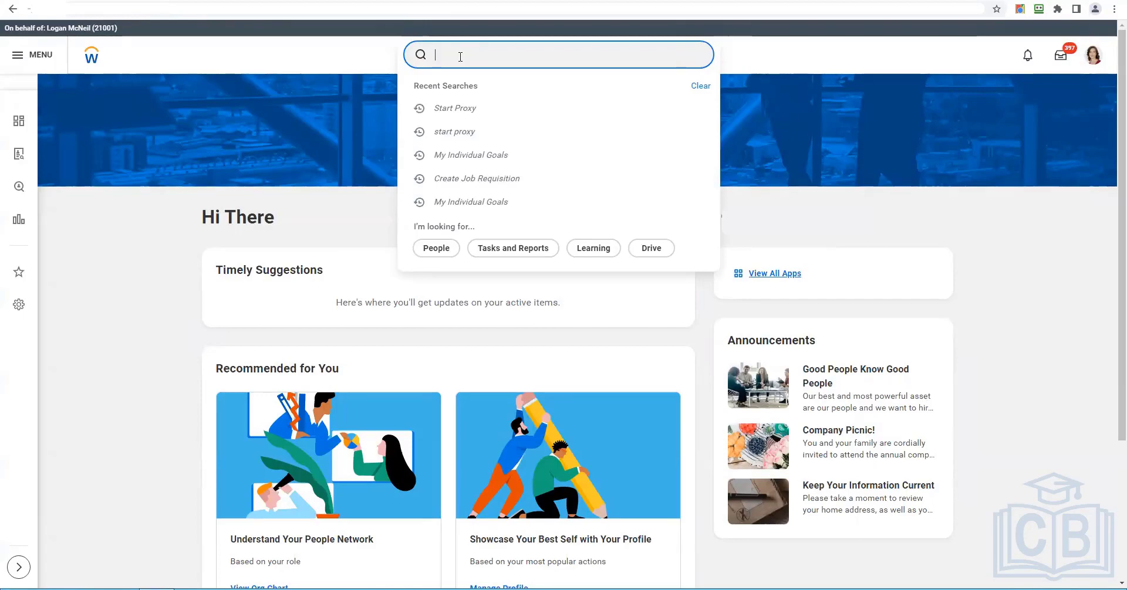
- Open the All Custom Reports report and filter its Custom Report column to "CF _ Employee Data - Test"
type("all cust report")
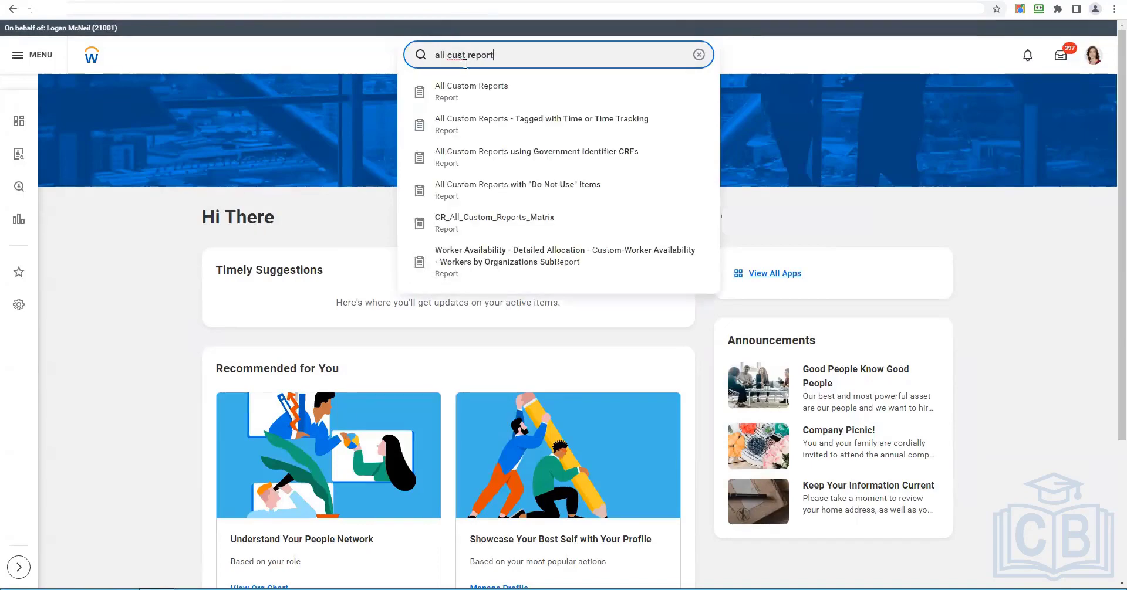
left_click(508, 97)
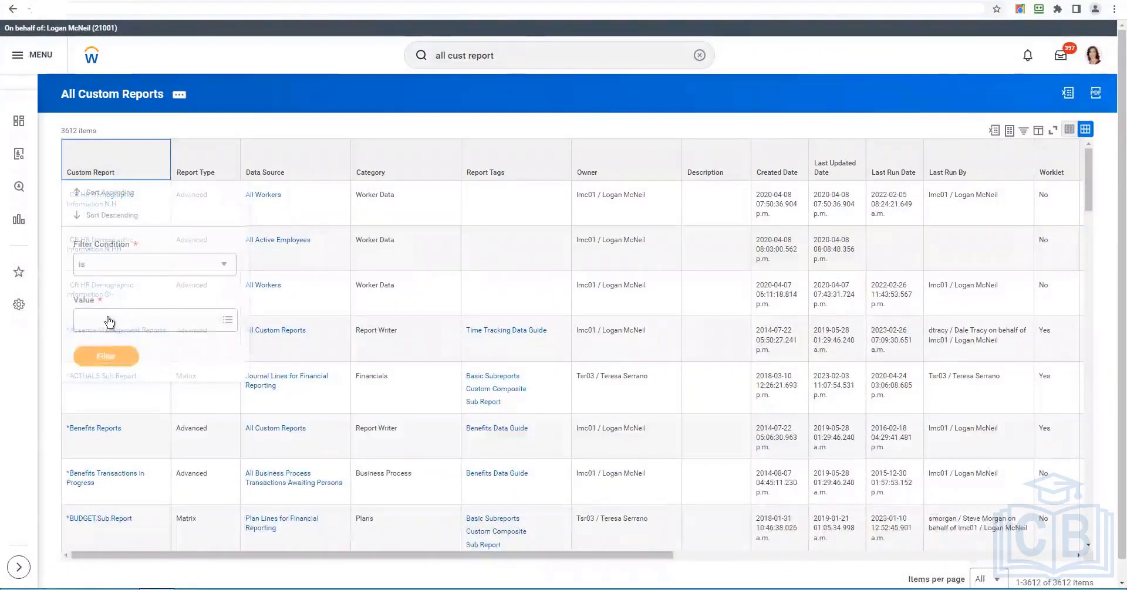
left_click(109, 323)
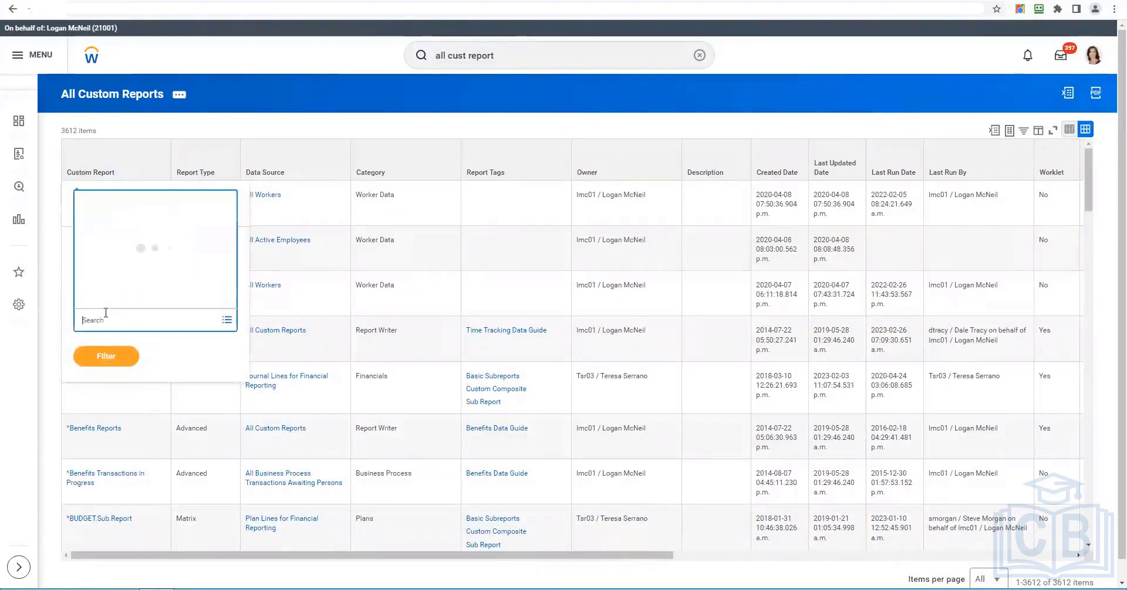
type("CF")
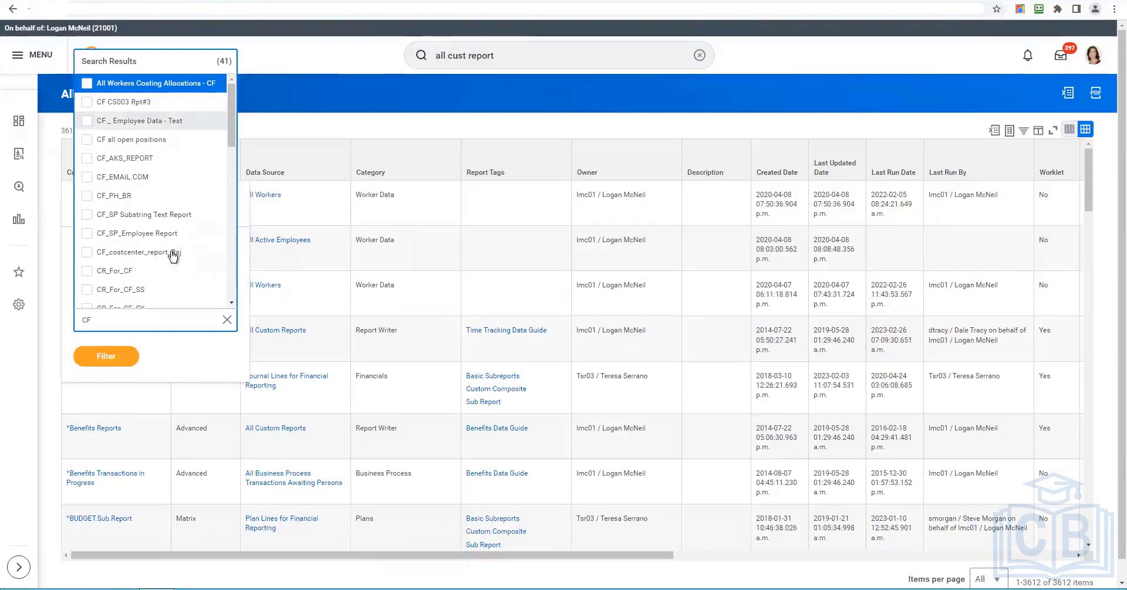
scroll(173, 255, "down", 3)
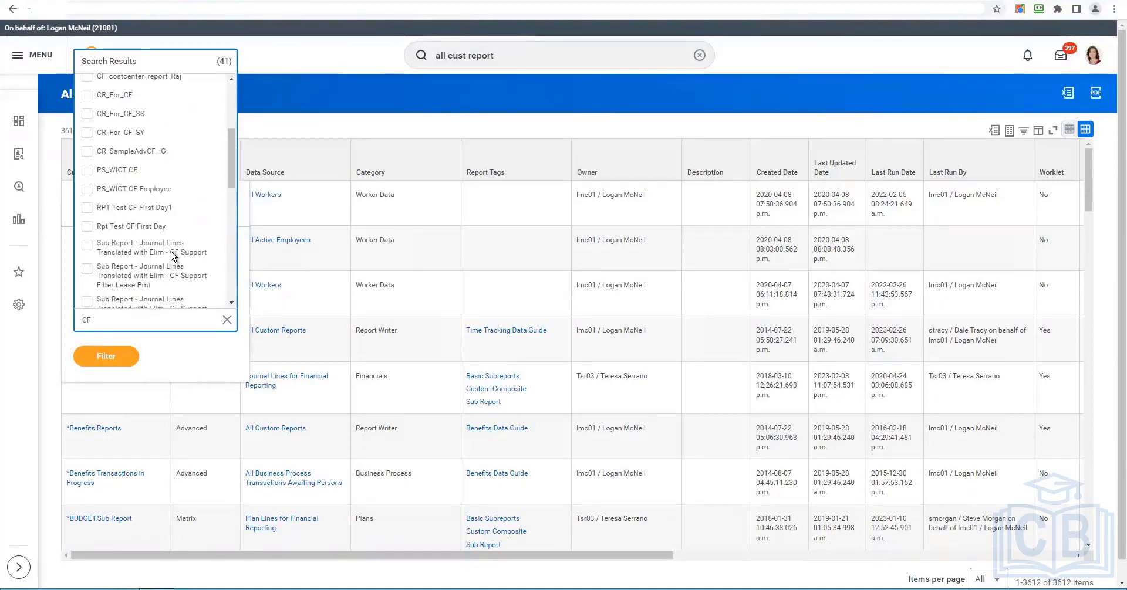
scroll(173, 255, "up", 3)
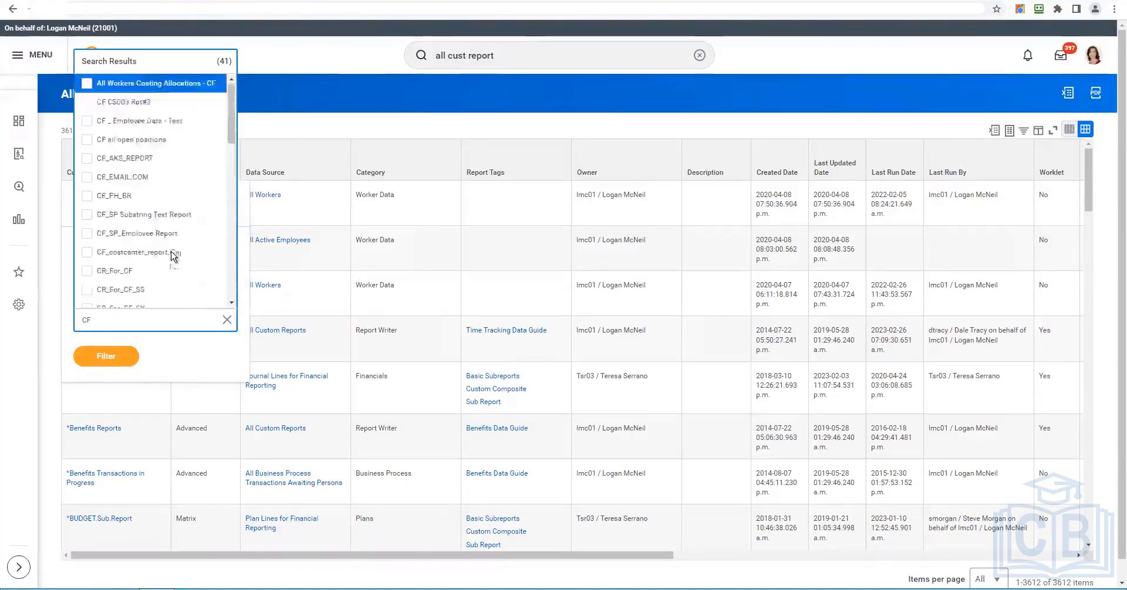
left_click(142, 121)
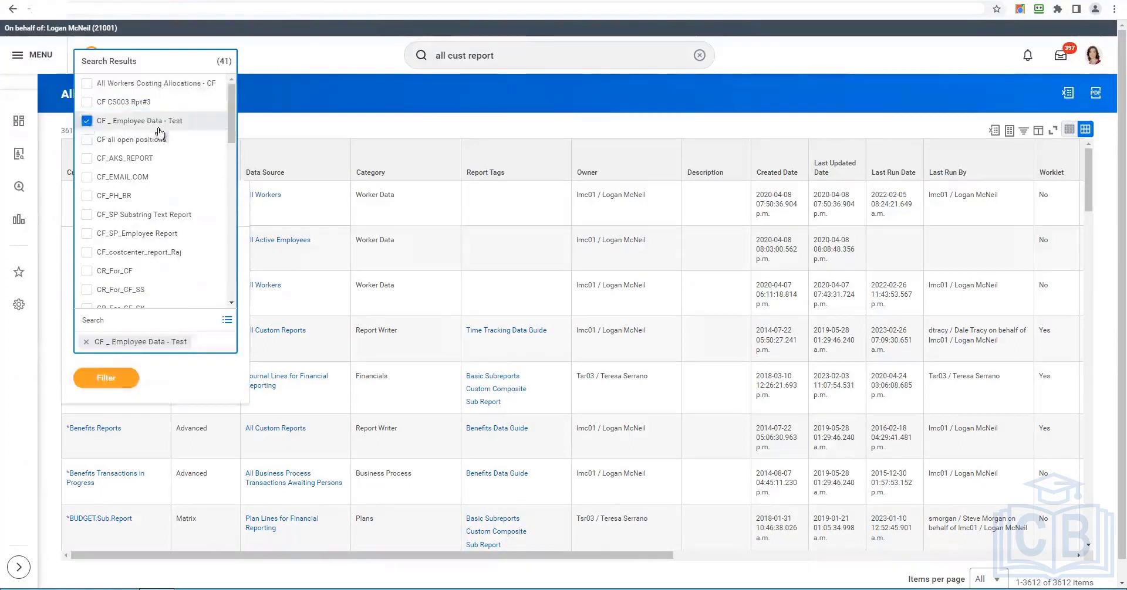
left_click(129, 388)
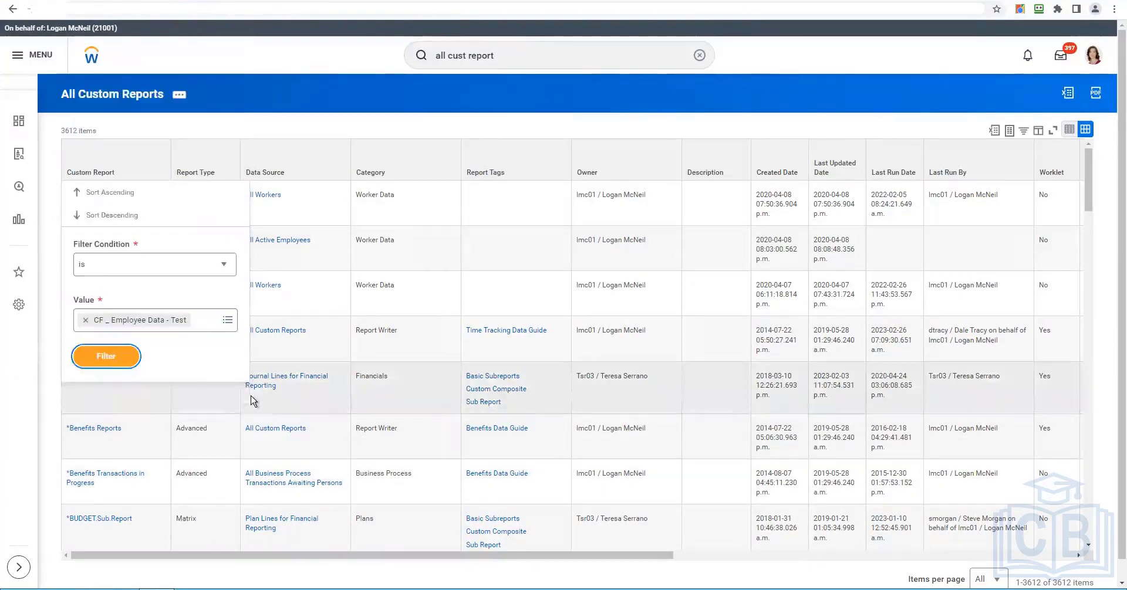
left_click(137, 355)
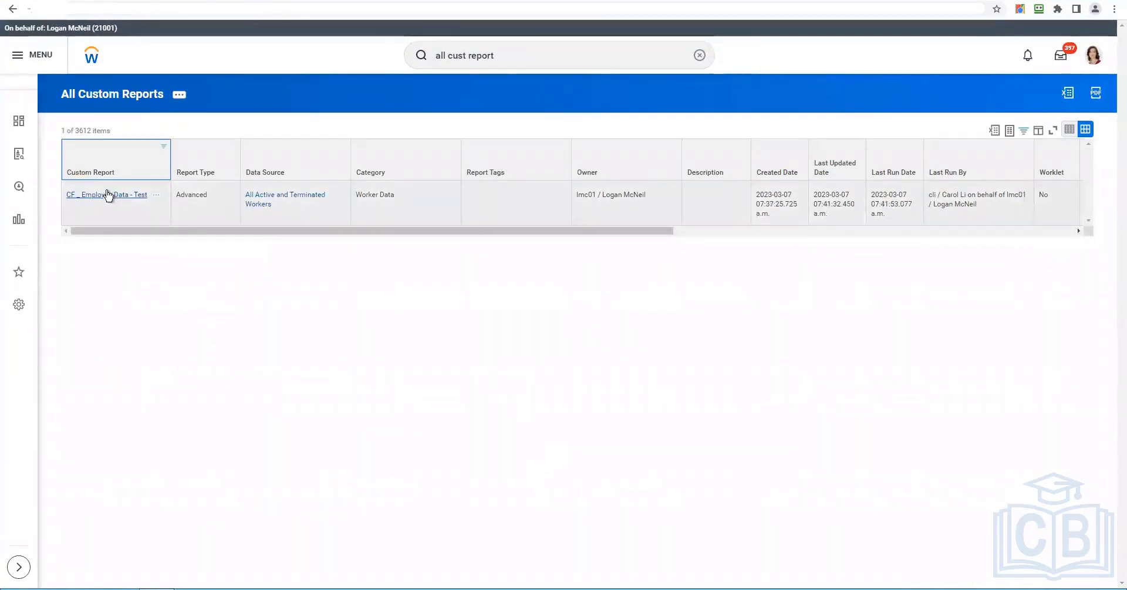
- Open the filtered custom report's definition and bring it into edit mode
left_click(107, 195)
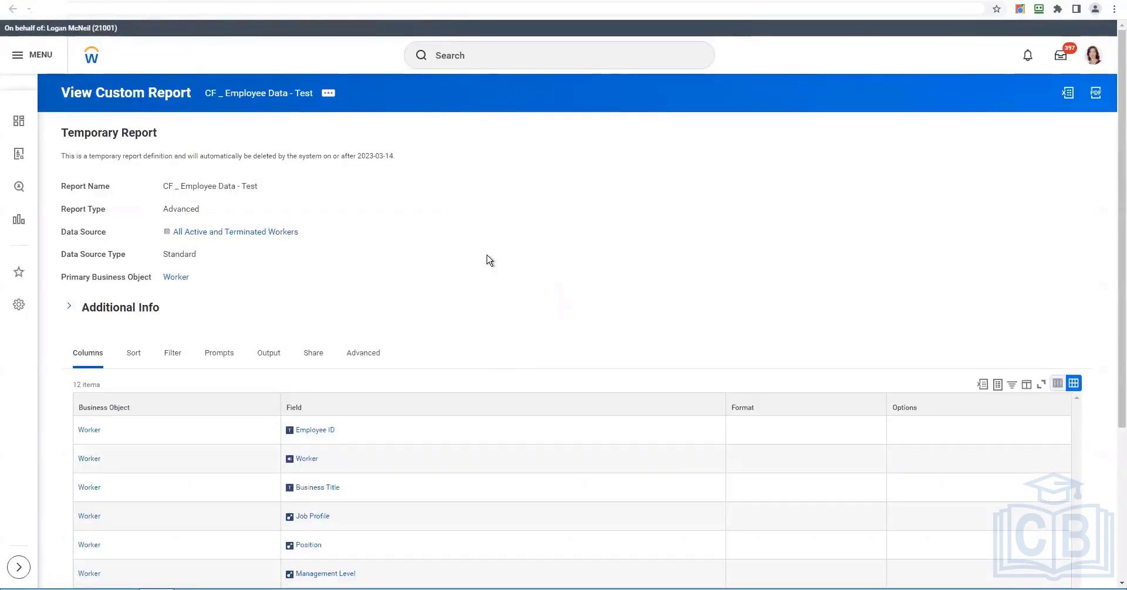
left_click(328, 93)
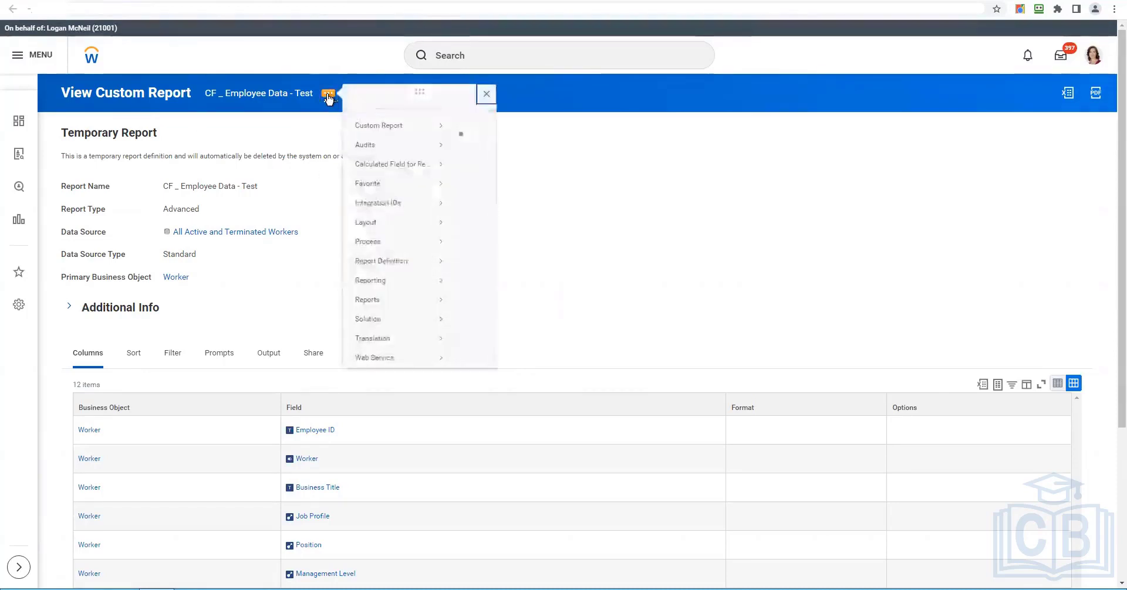
mouse_move(382, 141)
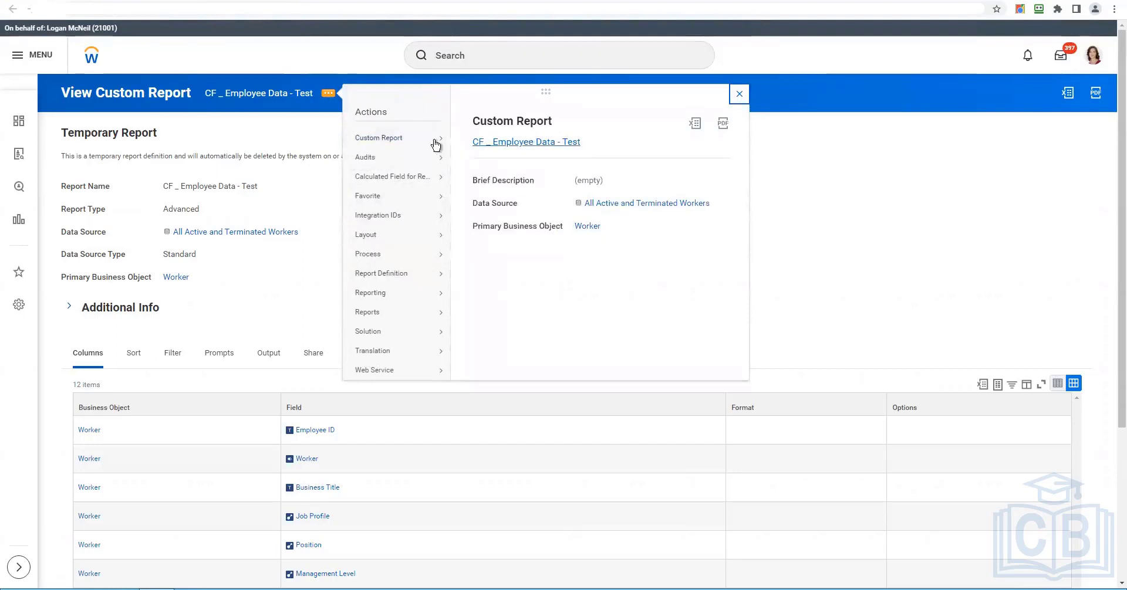
left_click(365, 485)
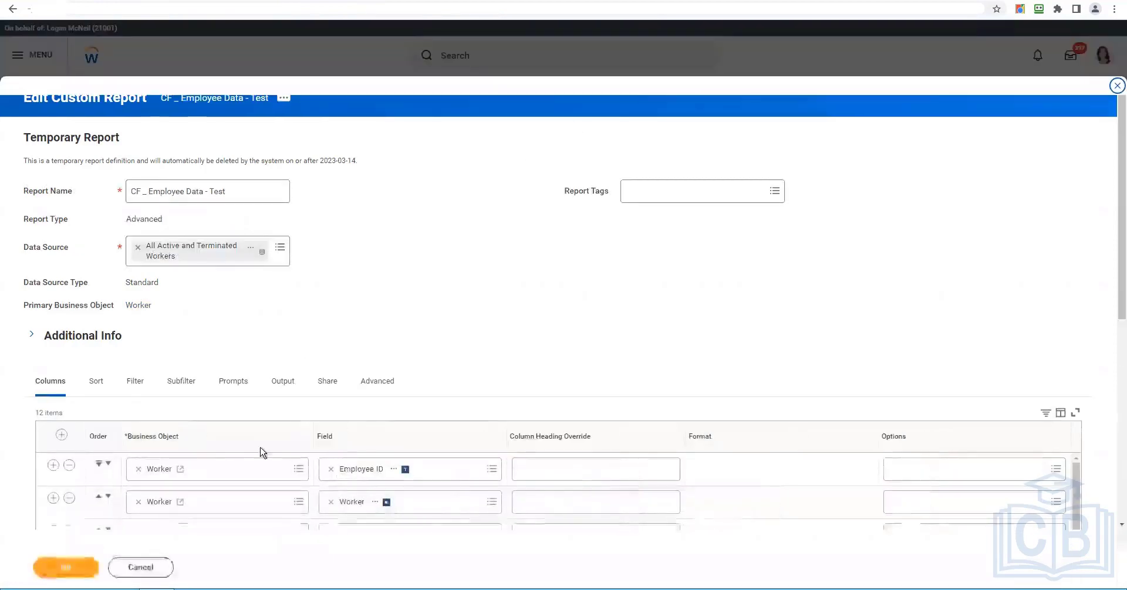
- Examine the report's advanced options down to the temporary report deletion date, and leave the editor without saving
scroll(329, 364, "down", 2)
left_click(387, 287)
scroll(438, 223, "down", 5)
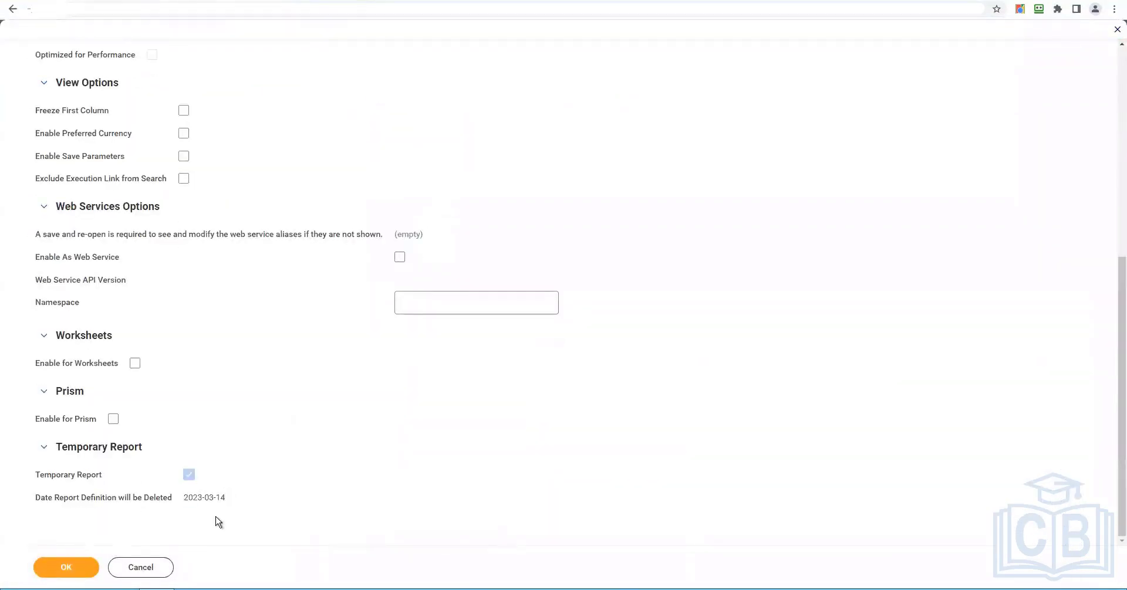
mouse_move(220, 499)
scroll(283, 446, "up", 7)
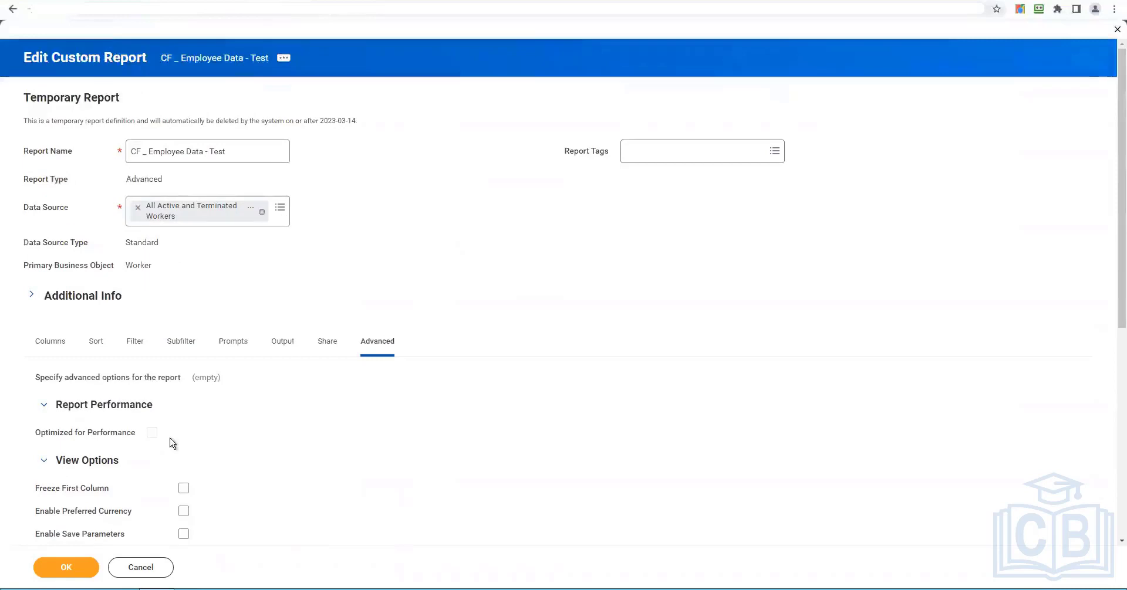
left_click(160, 574)
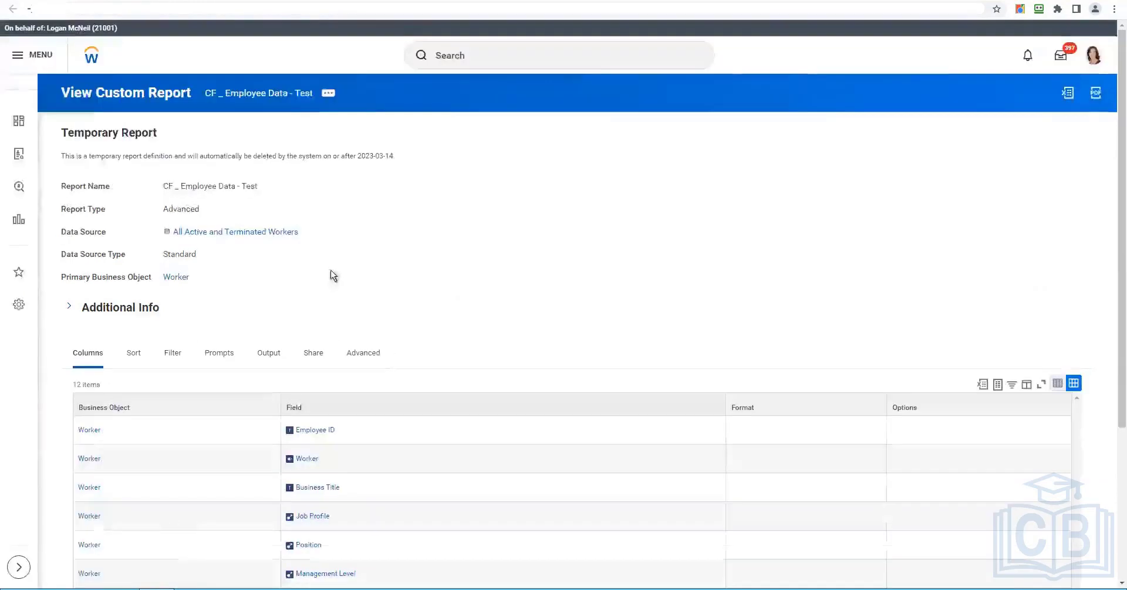
- Search for "Create Cust report" and open the Create Custom Report task
left_click(447, 64)
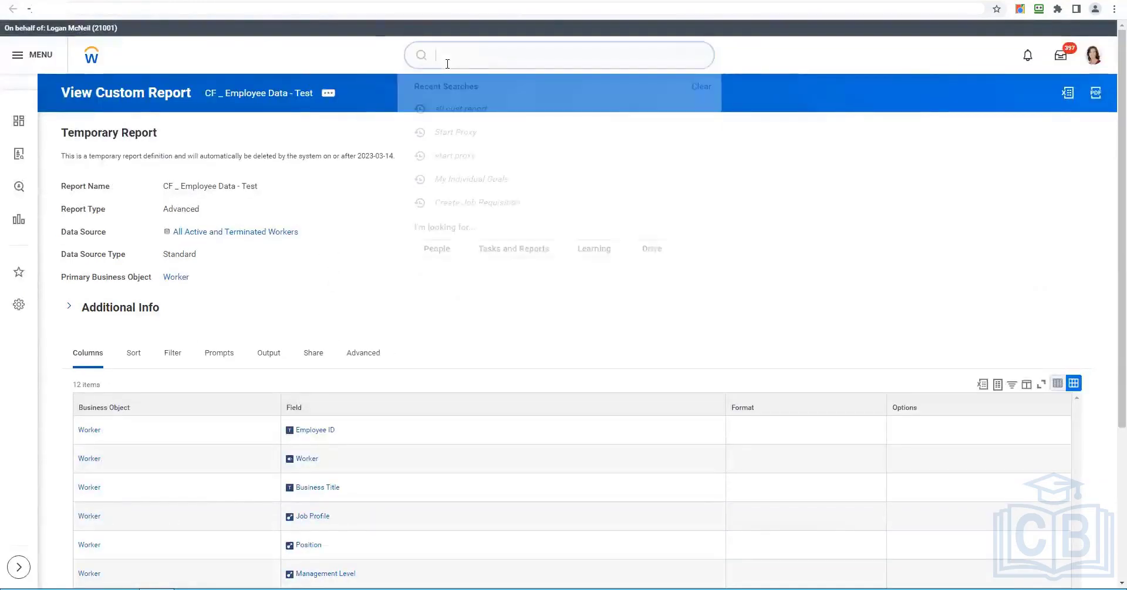
type("creTW CUS")
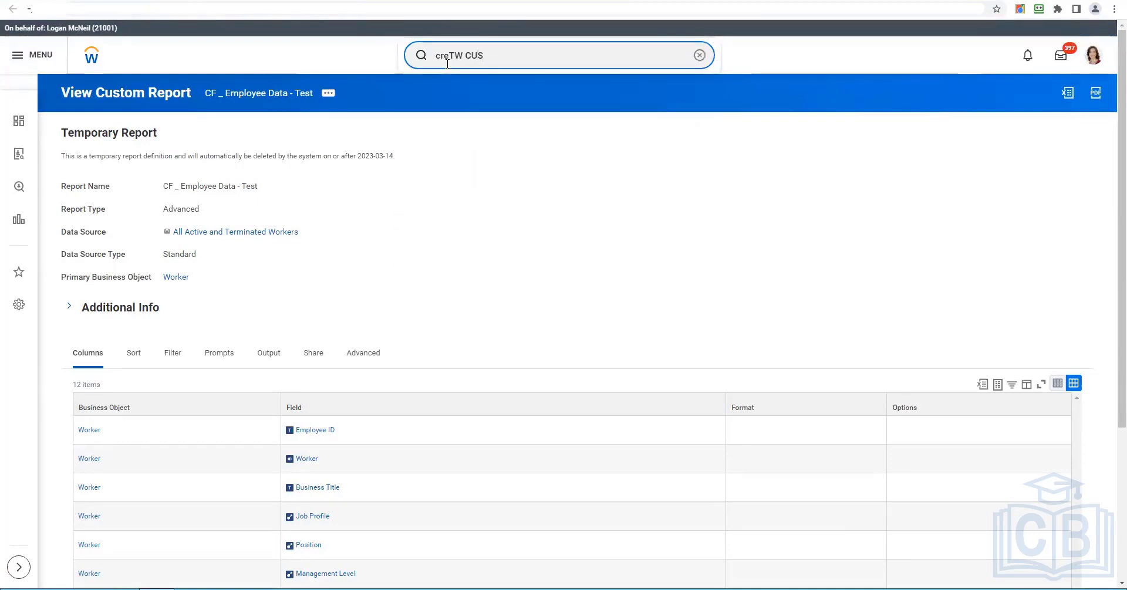
triple_click(447, 64)
type("Creat")
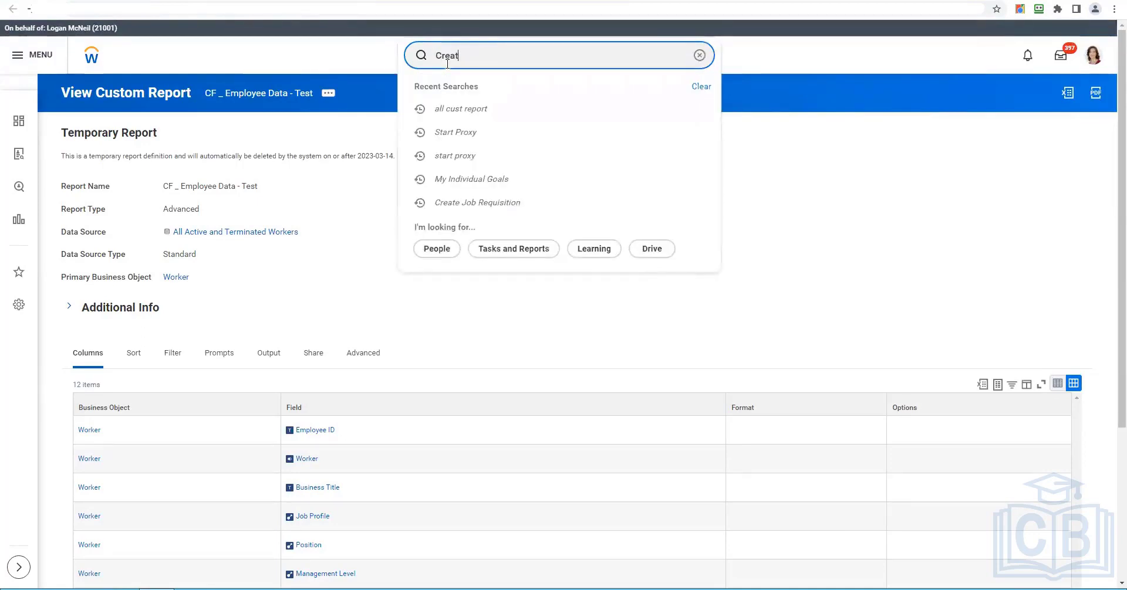
type("e Cust repo")
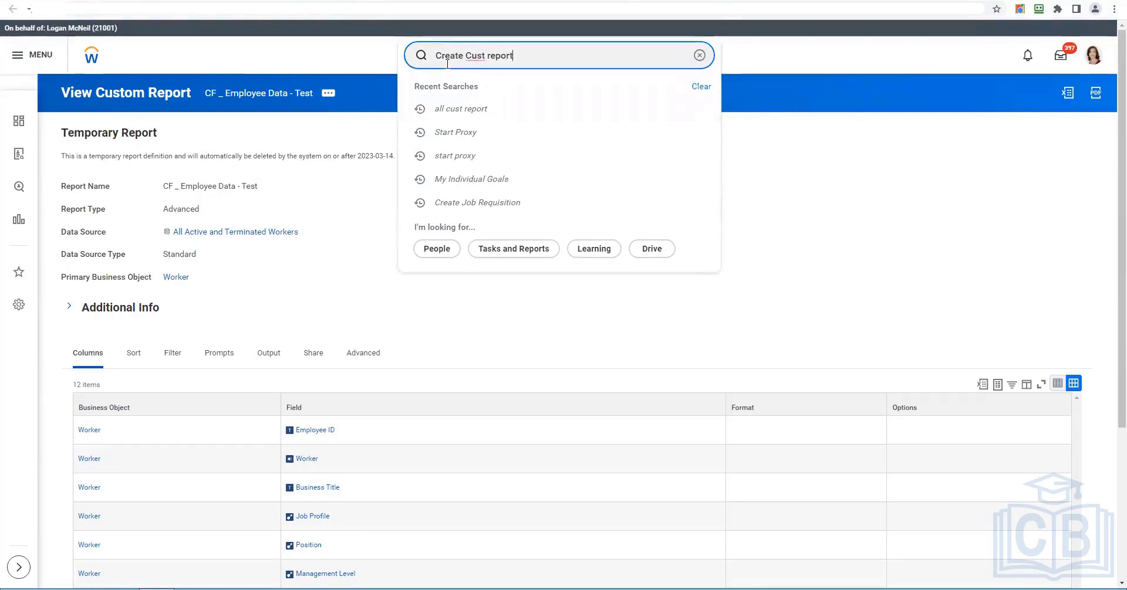
type("rt")
key("Return")
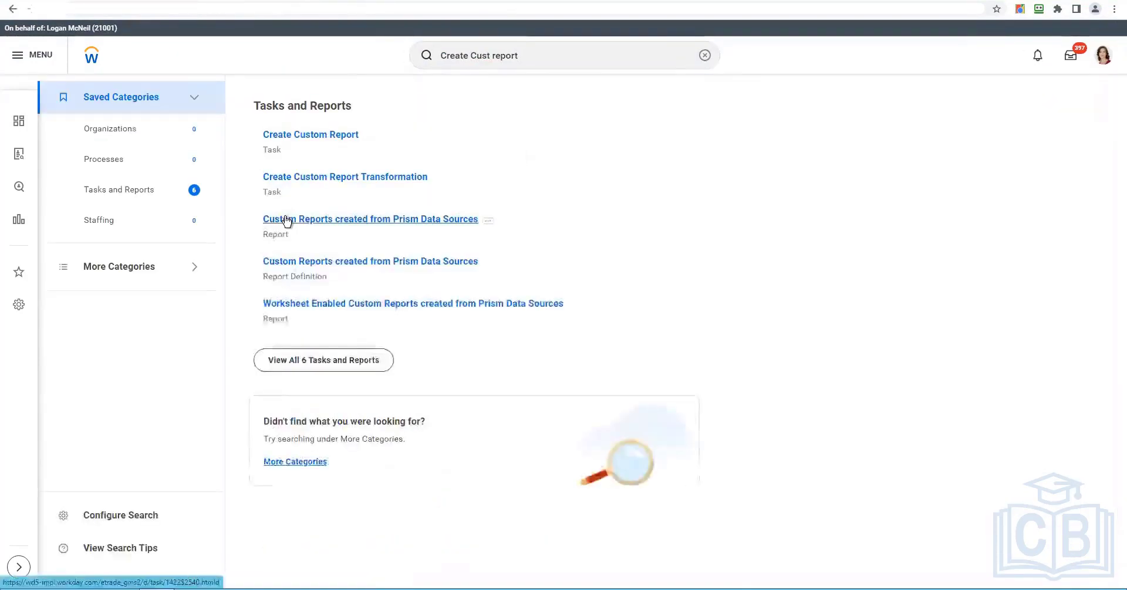
left_click(326, 136)
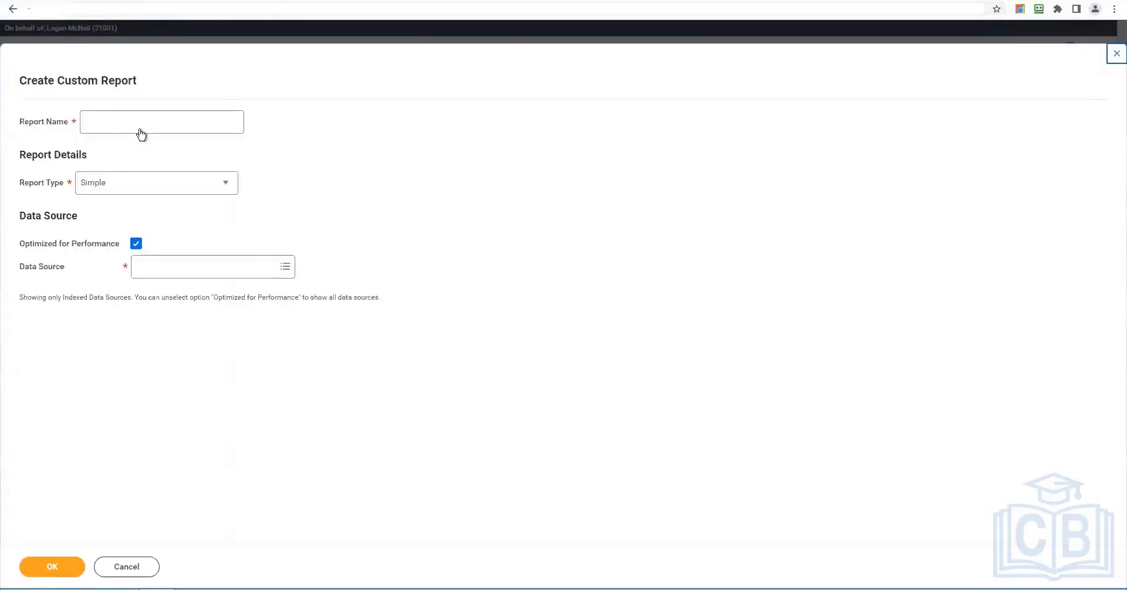
- Name the new report "CF - Employee Changes - 90 Day" and set its report type to Advanced
left_click(146, 122)
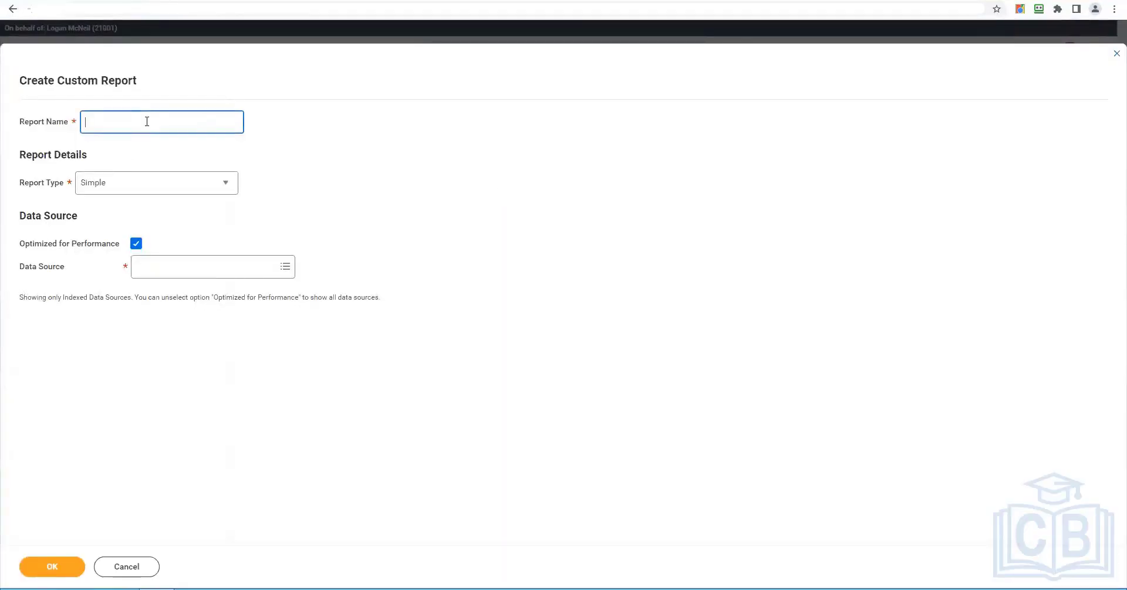
type("CF - Employee Changes - 90 Day")
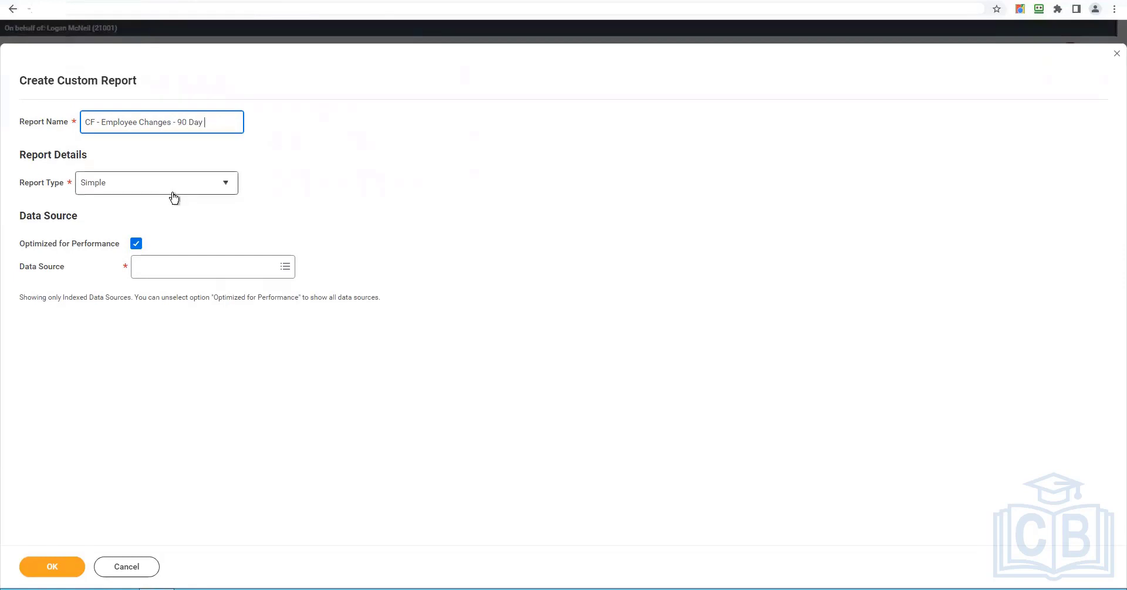
key("Tab")
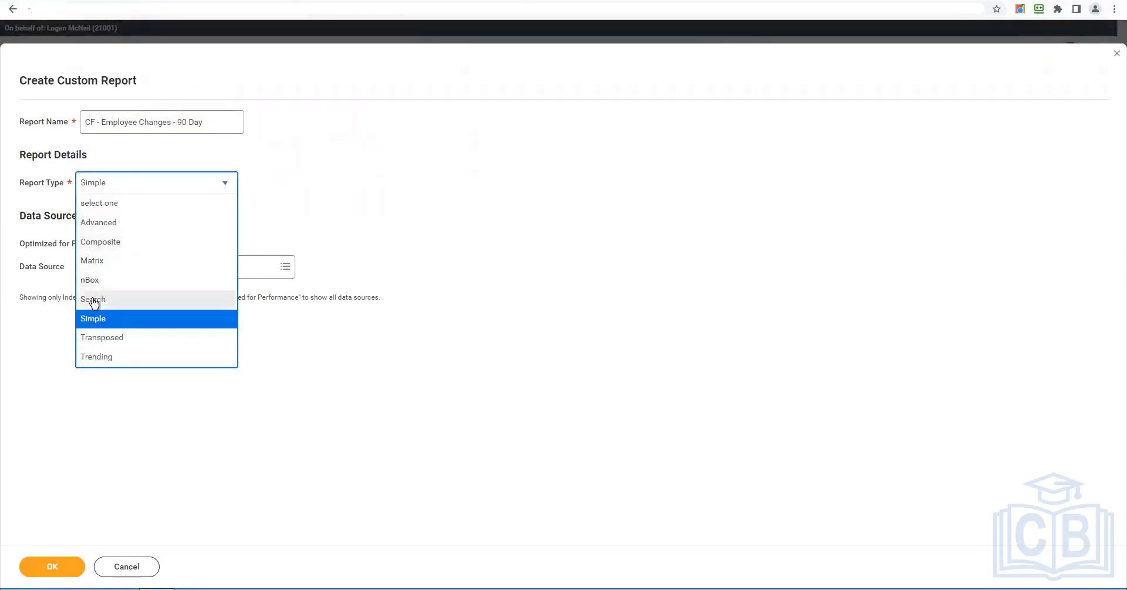
left_click(109, 224)
- Turn off Optimized for Performance, choose All Workers as the data source, and create the report
left_click(136, 266)
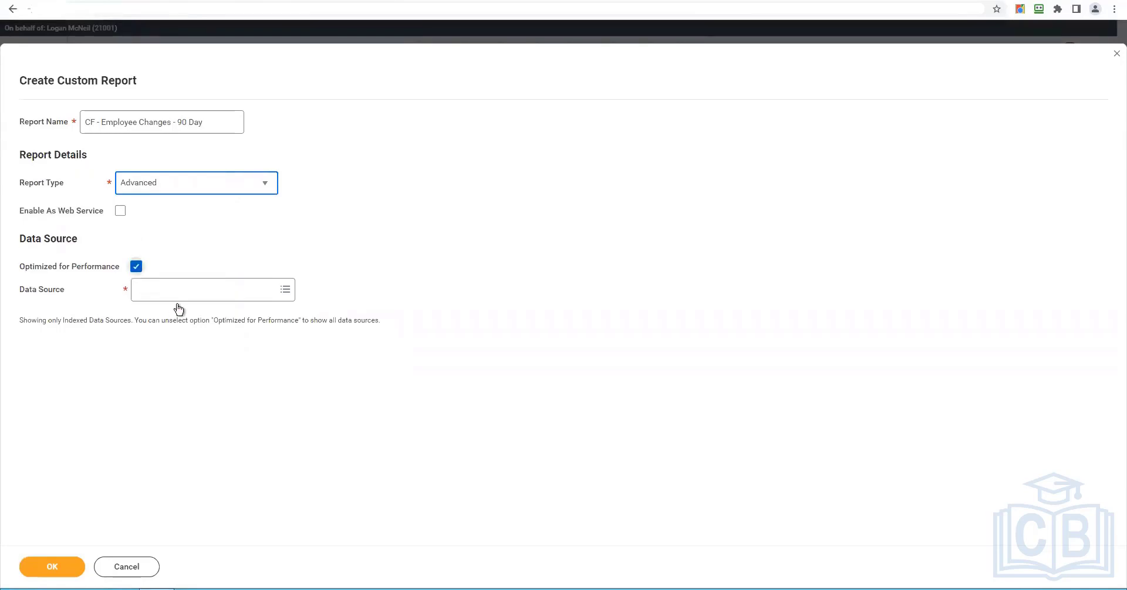
left_click(178, 295)
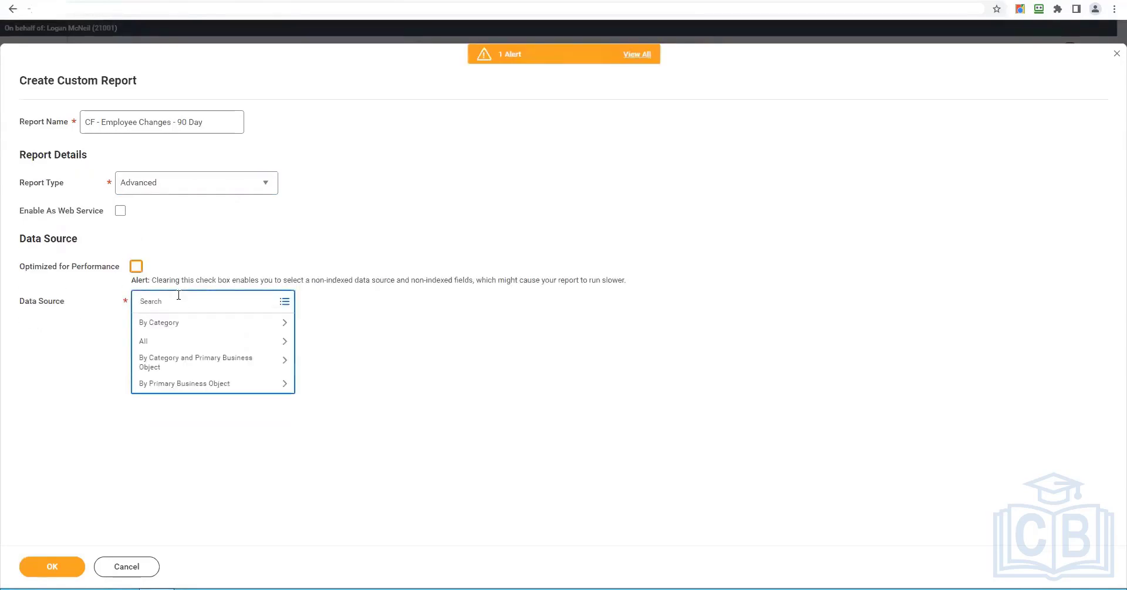
type("All Worker")
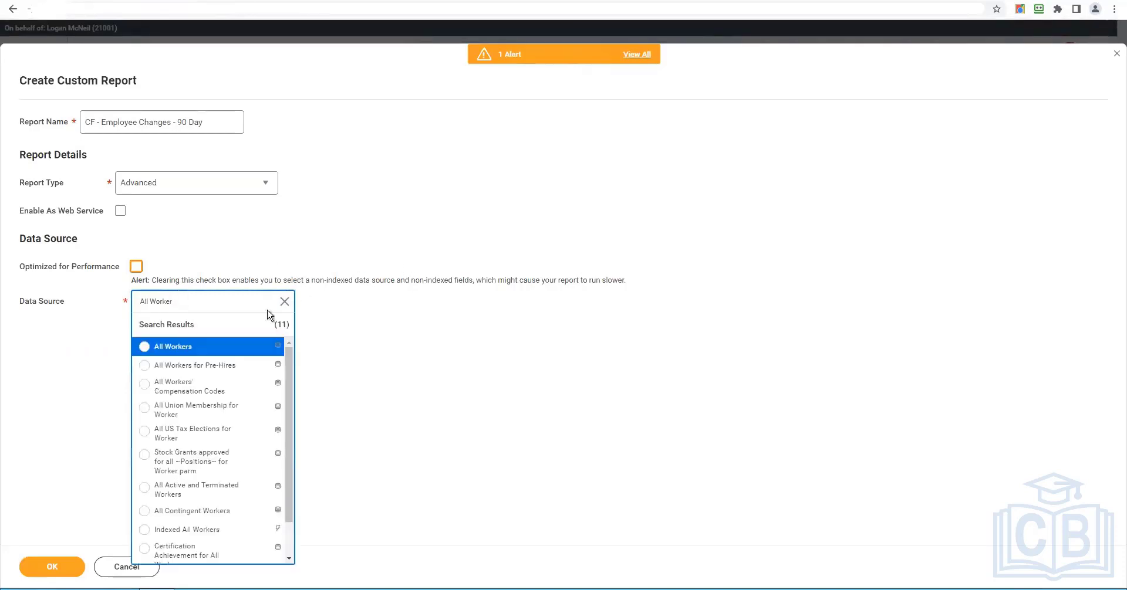
left_click(146, 347)
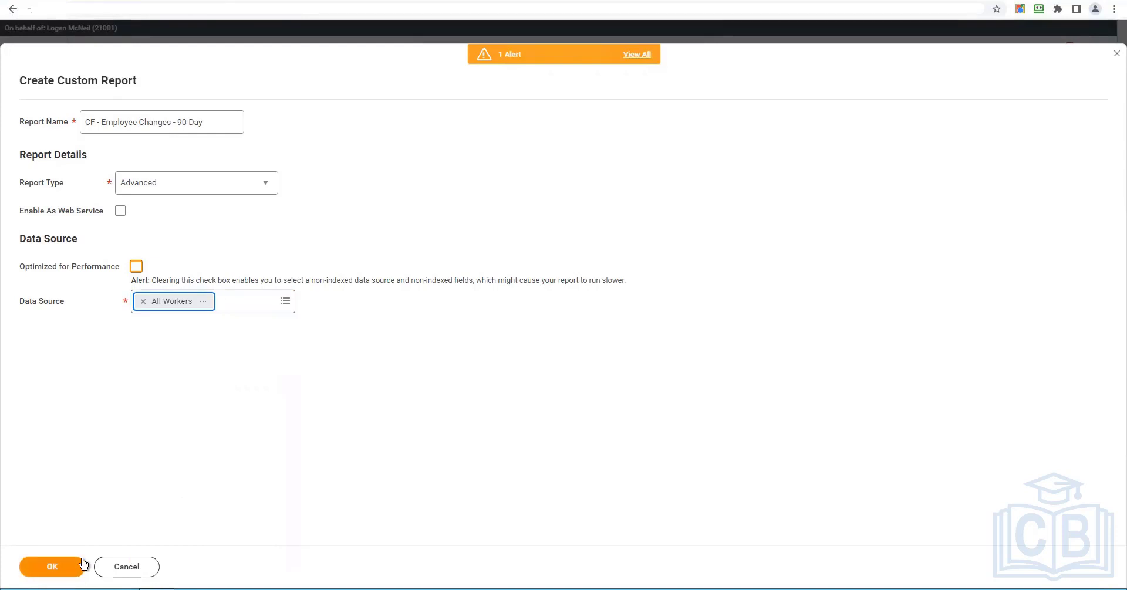
left_click(75, 567)
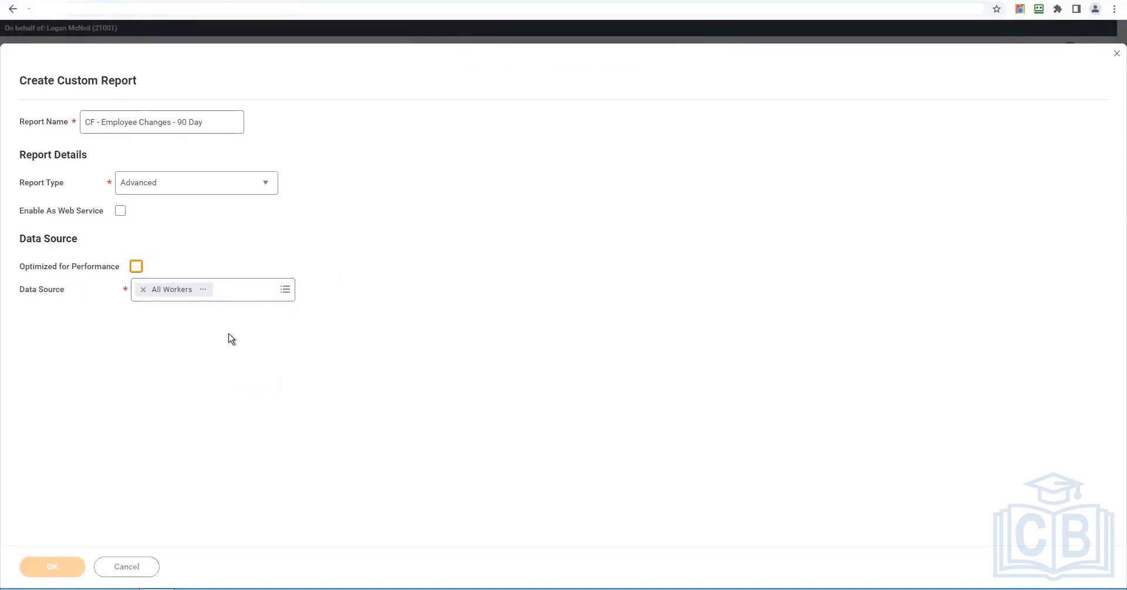
- Add five more Worker rows to the report's columns and try to enter Employee ID as a field
scroll(168, 400, "down", 2)
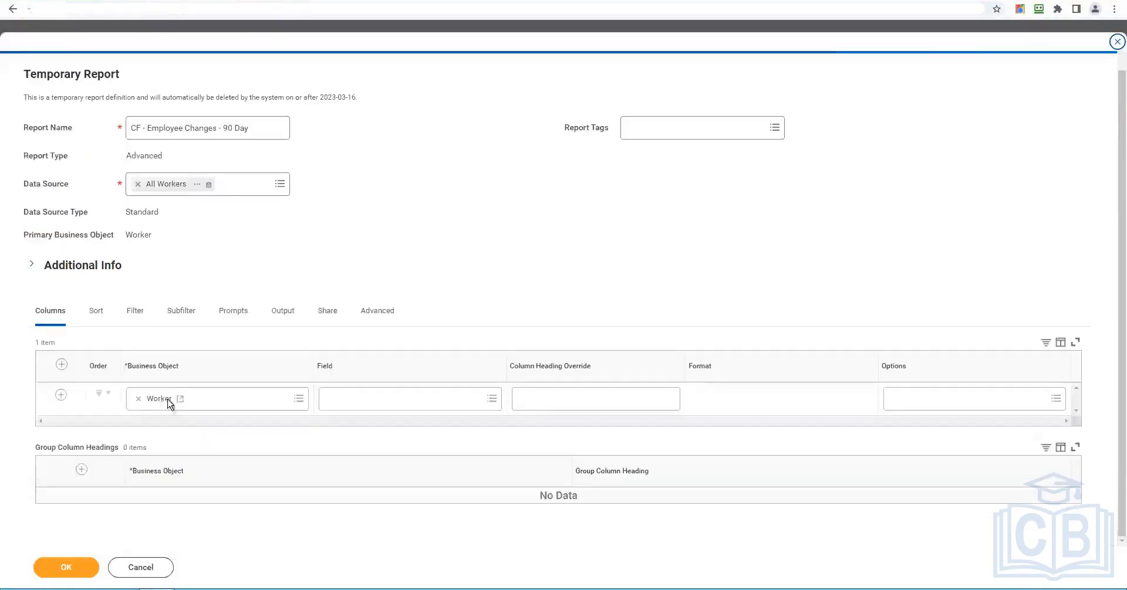
left_click(62, 365)
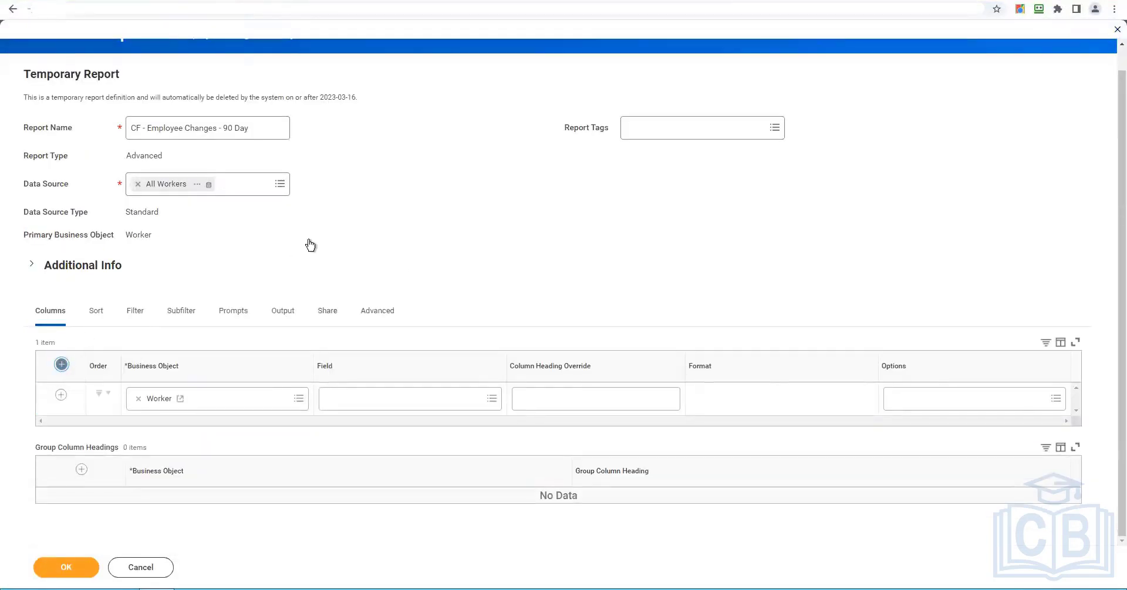
left_click(375, 405)
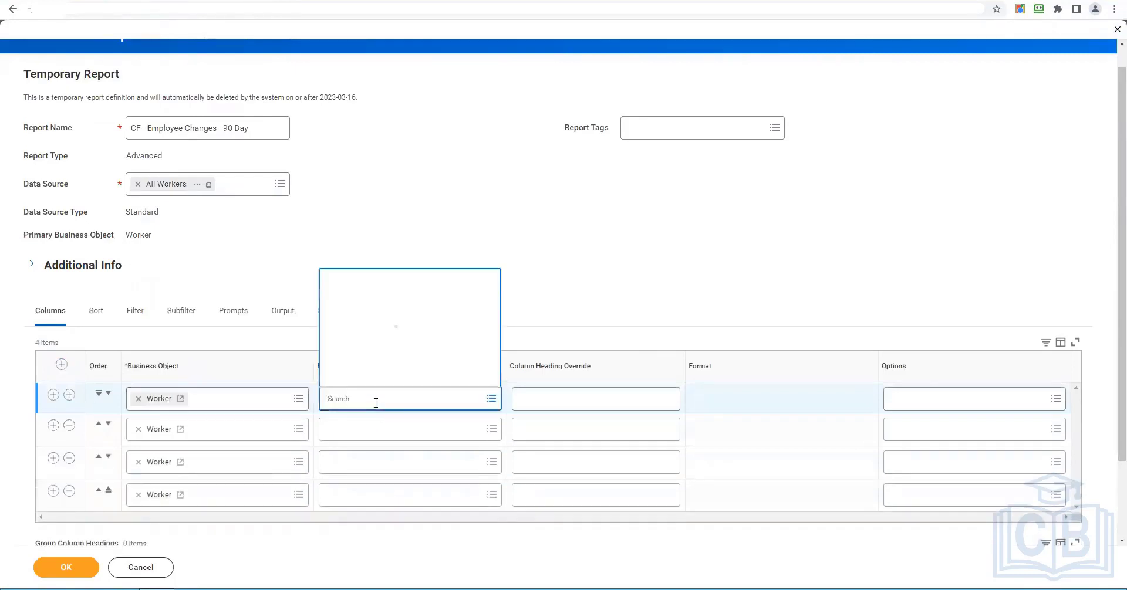
type("Employee")
key("Return")
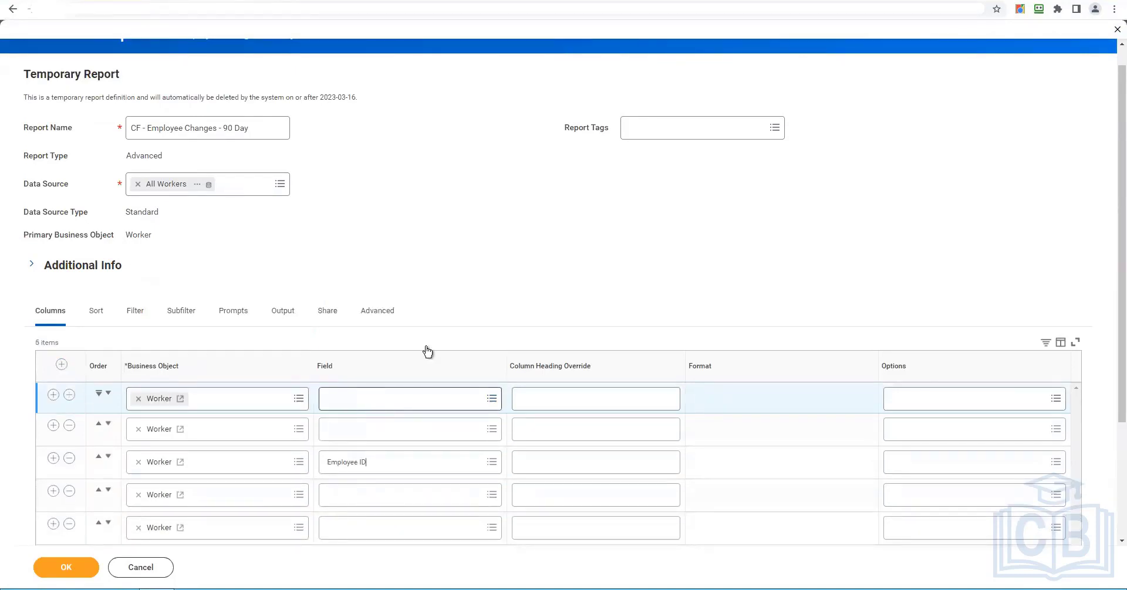
left_click(98, 456)
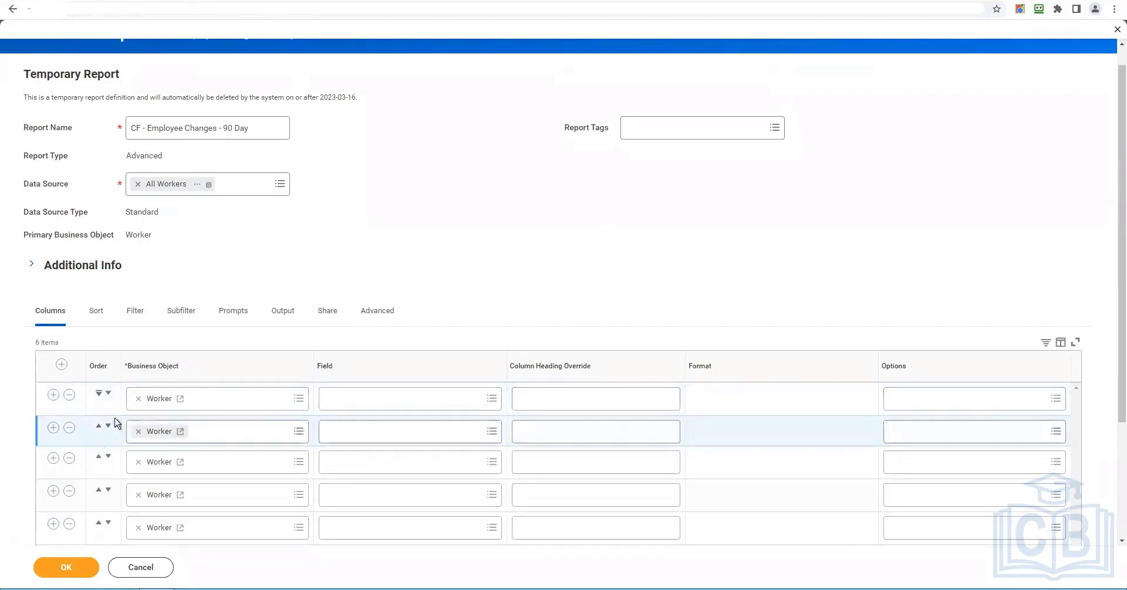
- Set the field of the first Worker column row to Employee ID
left_click(354, 398)
type("Employ")
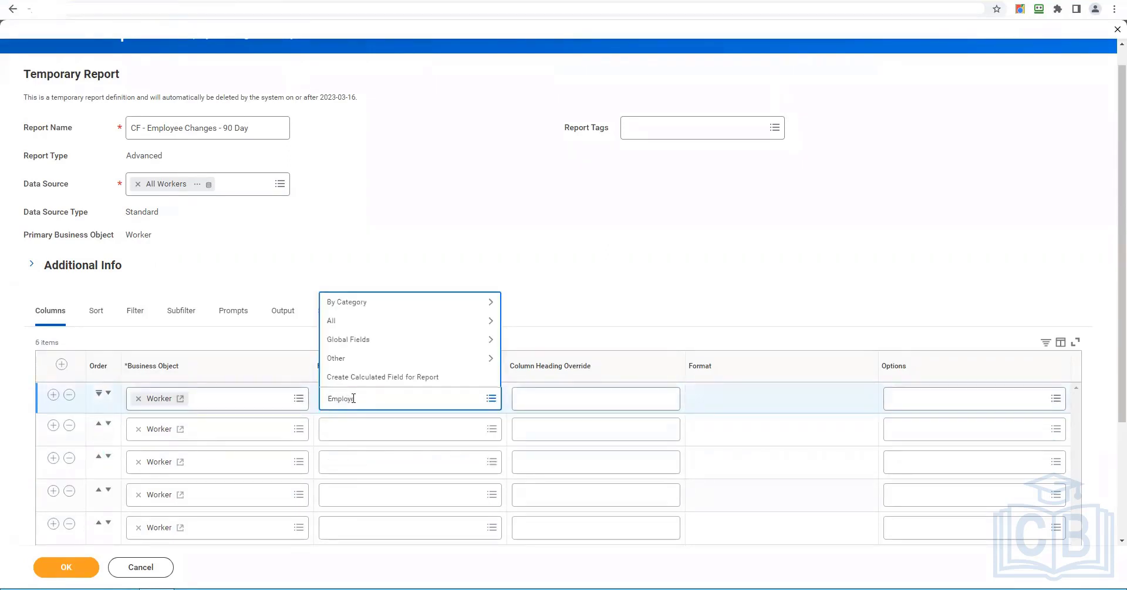
type("ee ID")
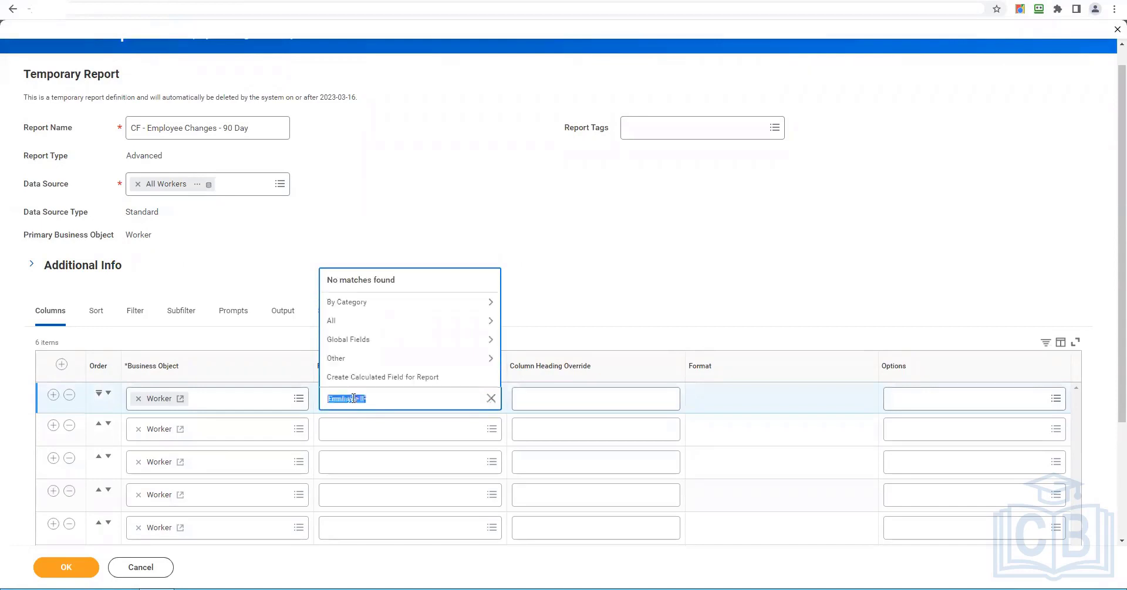
key("BackSpace")
type("d")
key("Return")
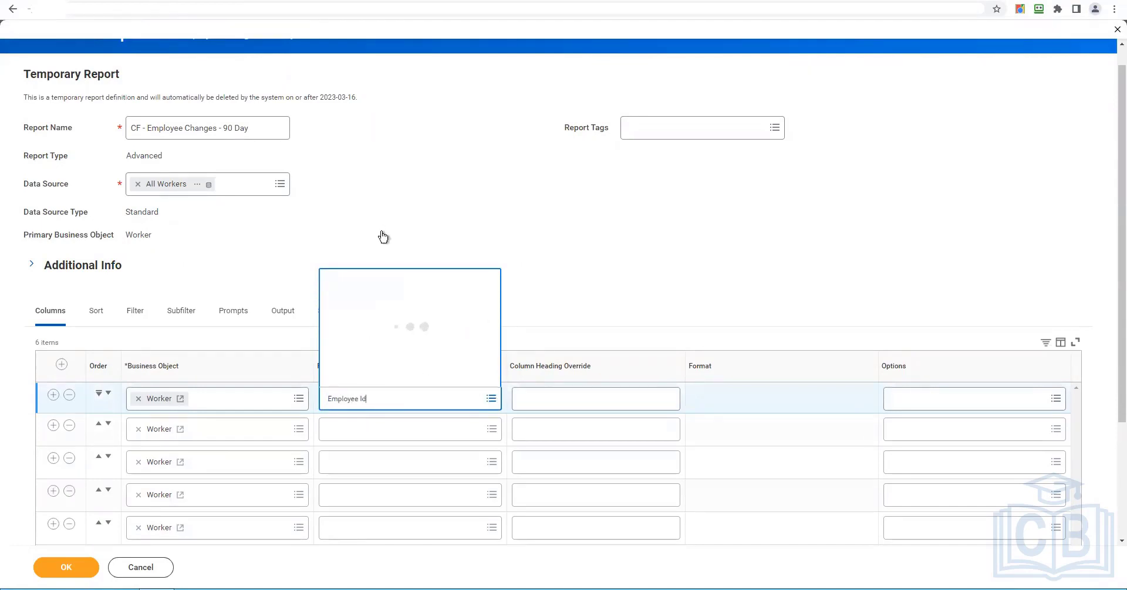
left_click(371, 264)
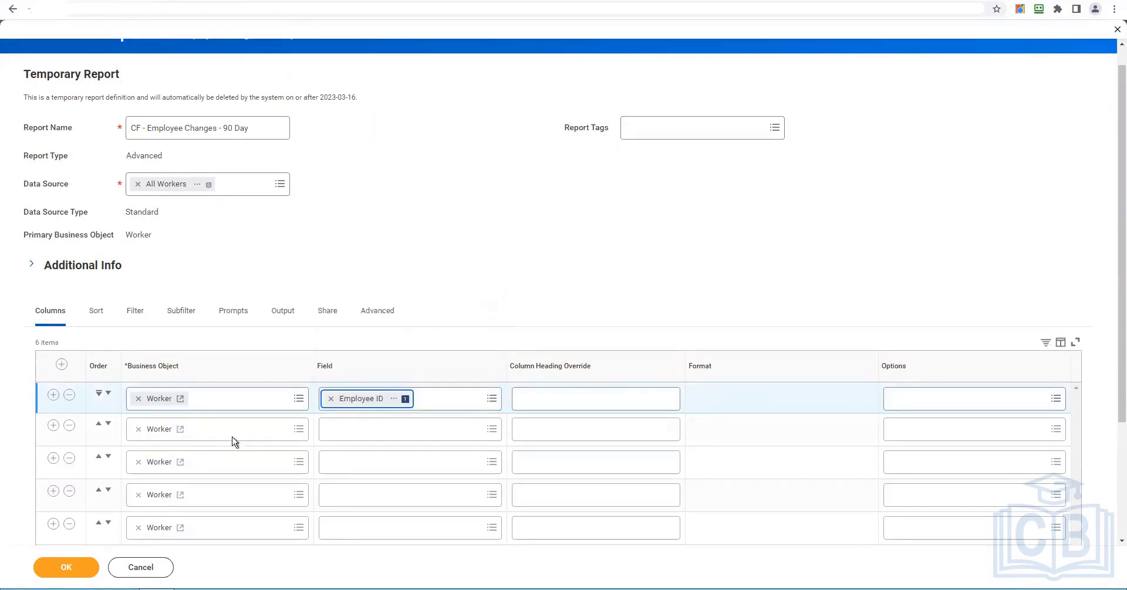
- Set the field of the second Worker column row to Worker
left_click(349, 427)
type("Work")
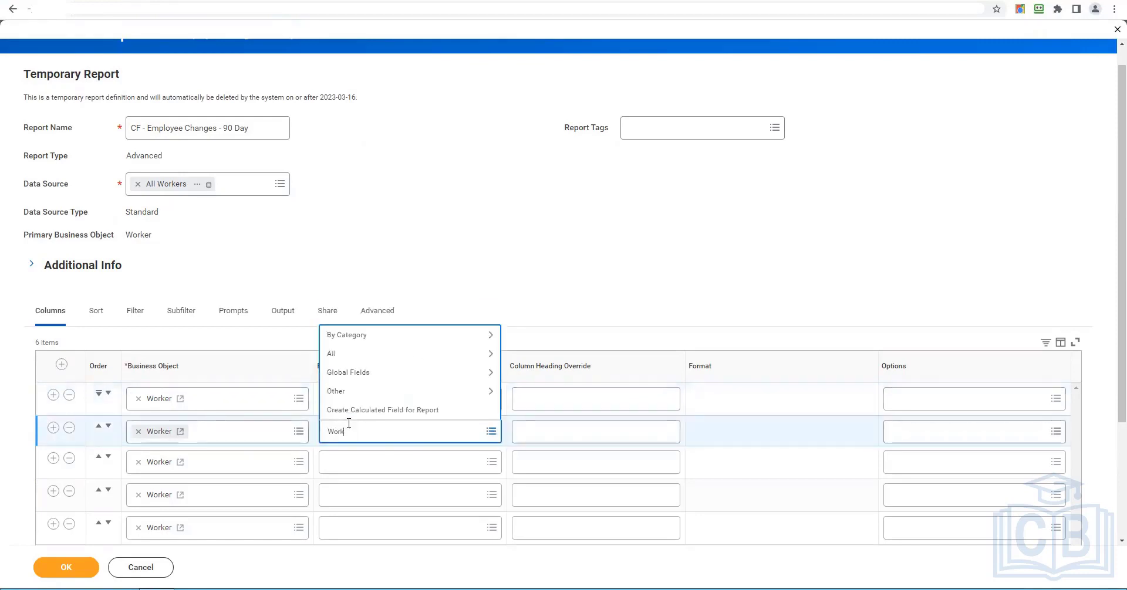
type("er")
key("Return")
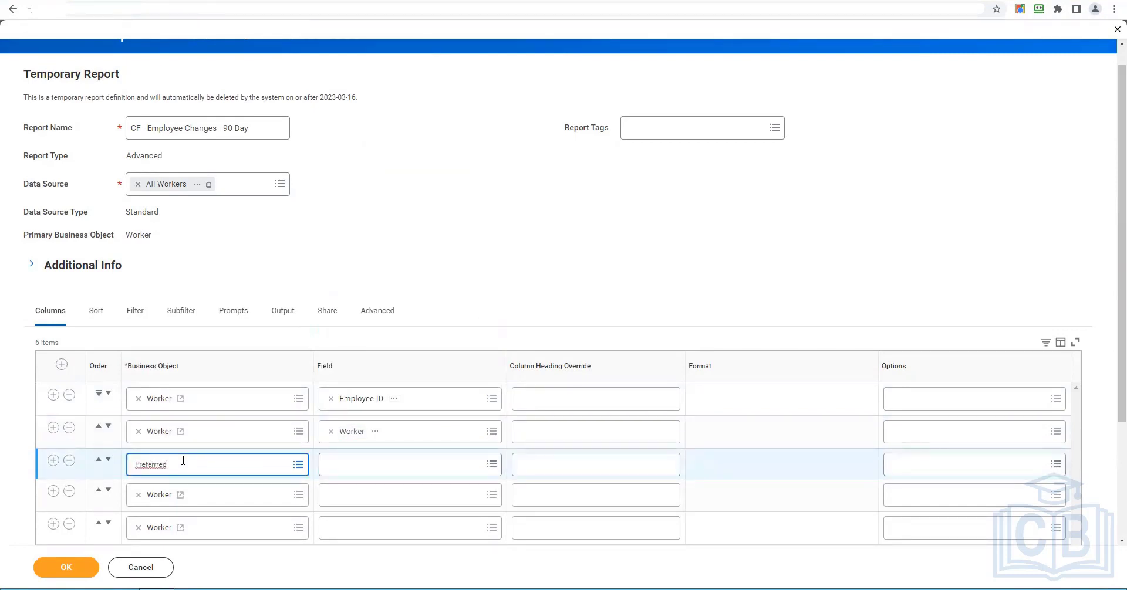
- Set the business object of the third column row to Preferred Name, correcting the misspelled search text
type("me")
key("Return")
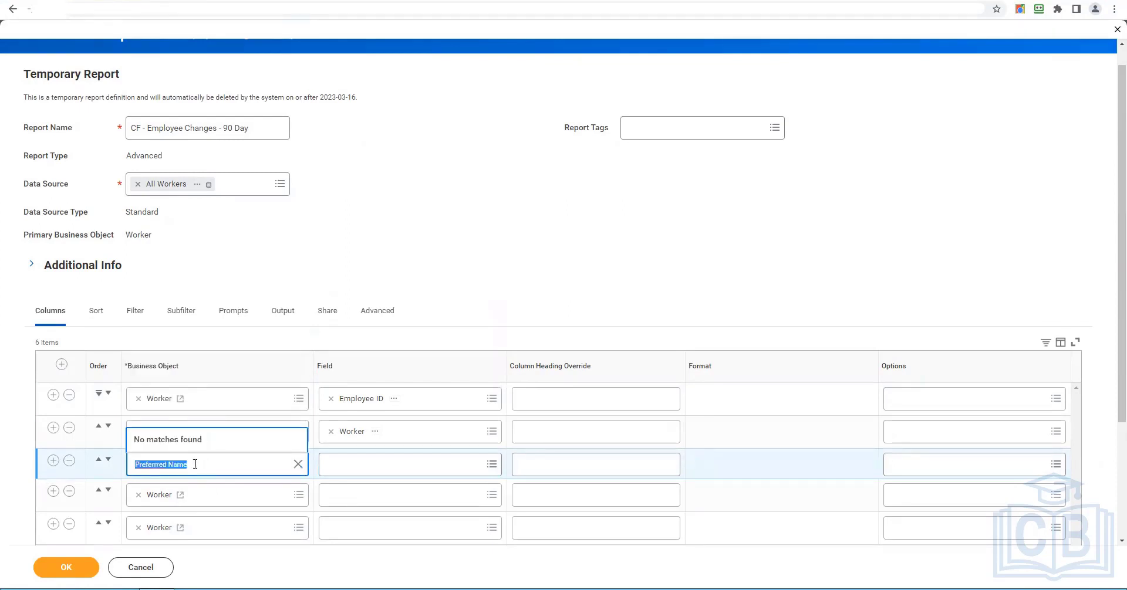
left_click(158, 465)
right_click(158, 465)
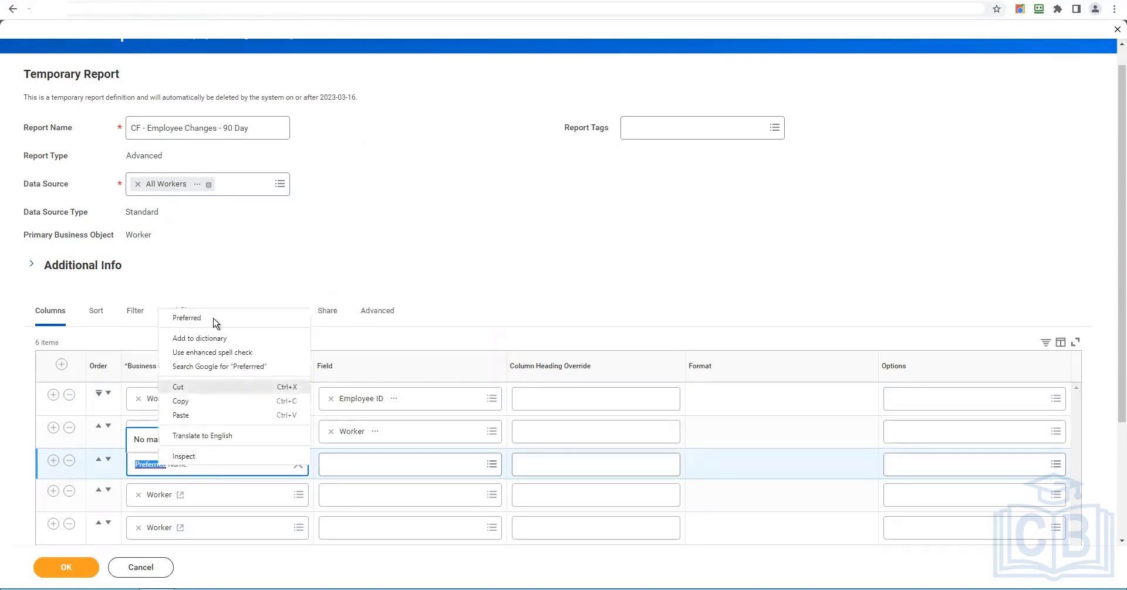
left_click(187, 318)
key("Return")
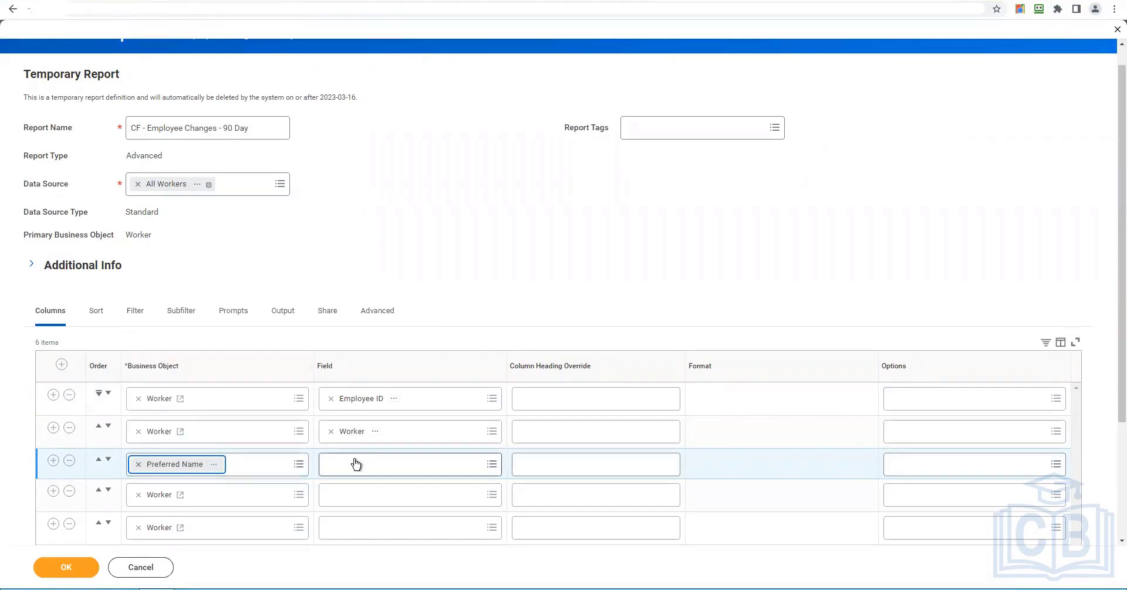
- Search the fields available for the Preferred Name row for "Pseudo"
left_click(357, 463)
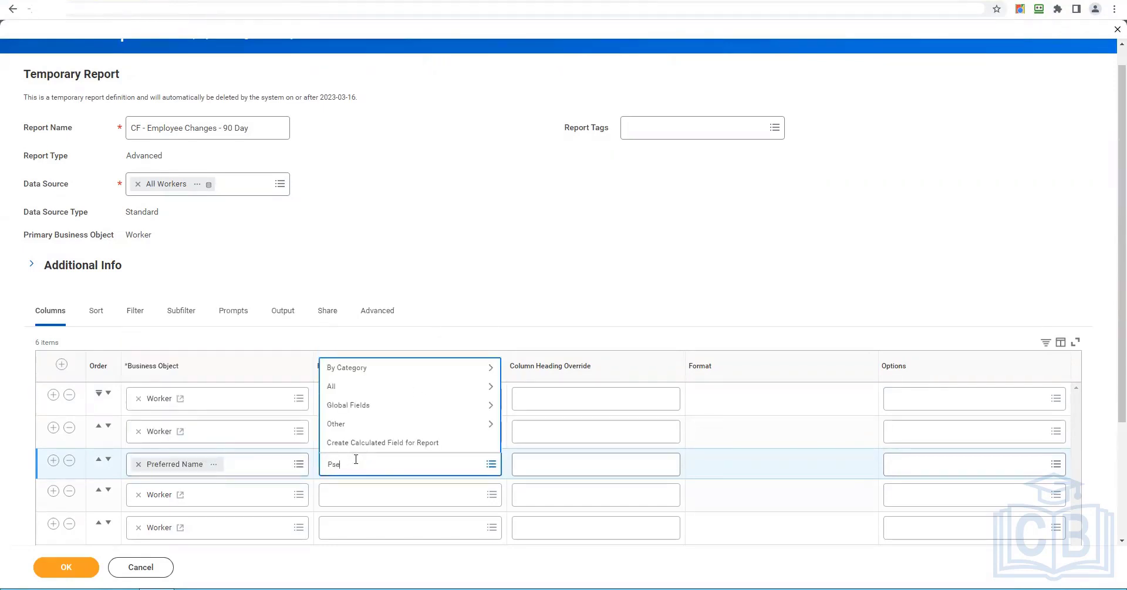
key("Return")
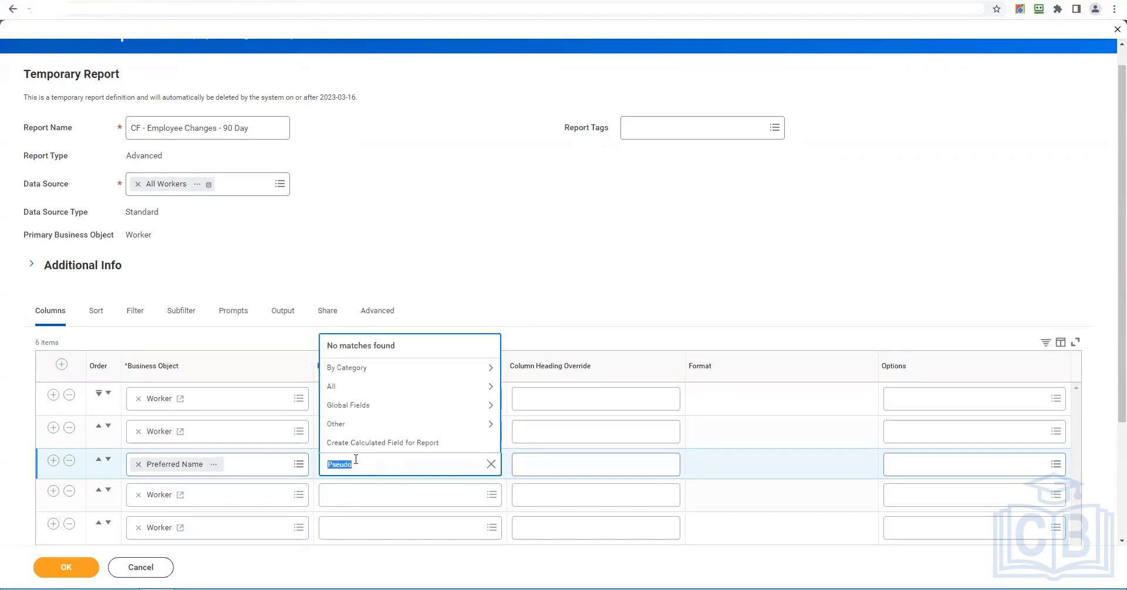
left_click(382, 472)
- Browse the Name category, check the details of Name in General Display Format, and choose it as the Preferred Name row's field
left_click(361, 369)
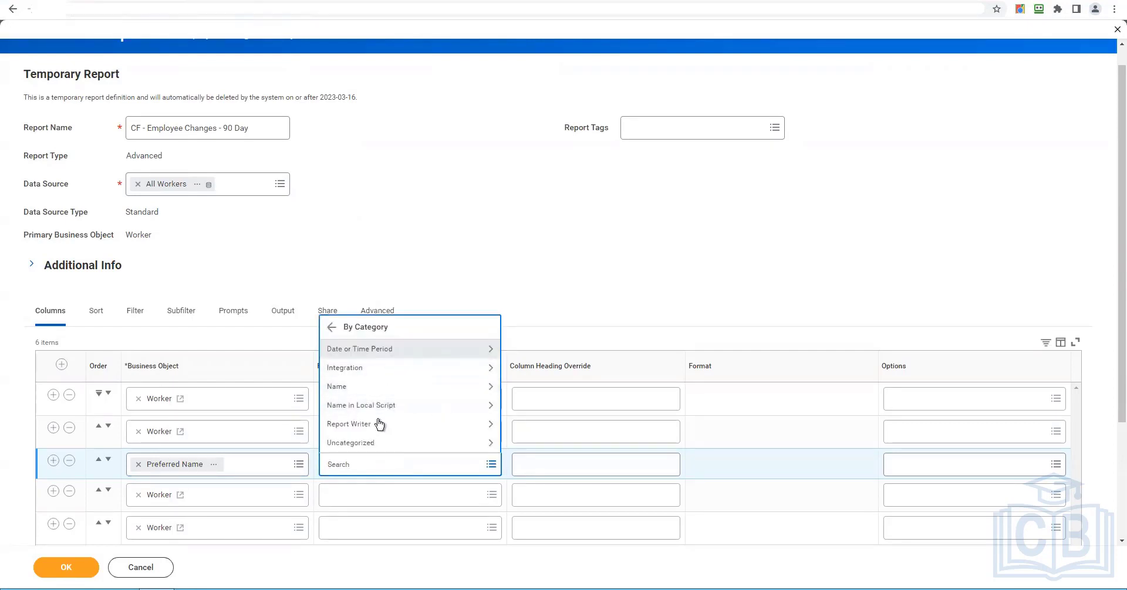
left_click(373, 392)
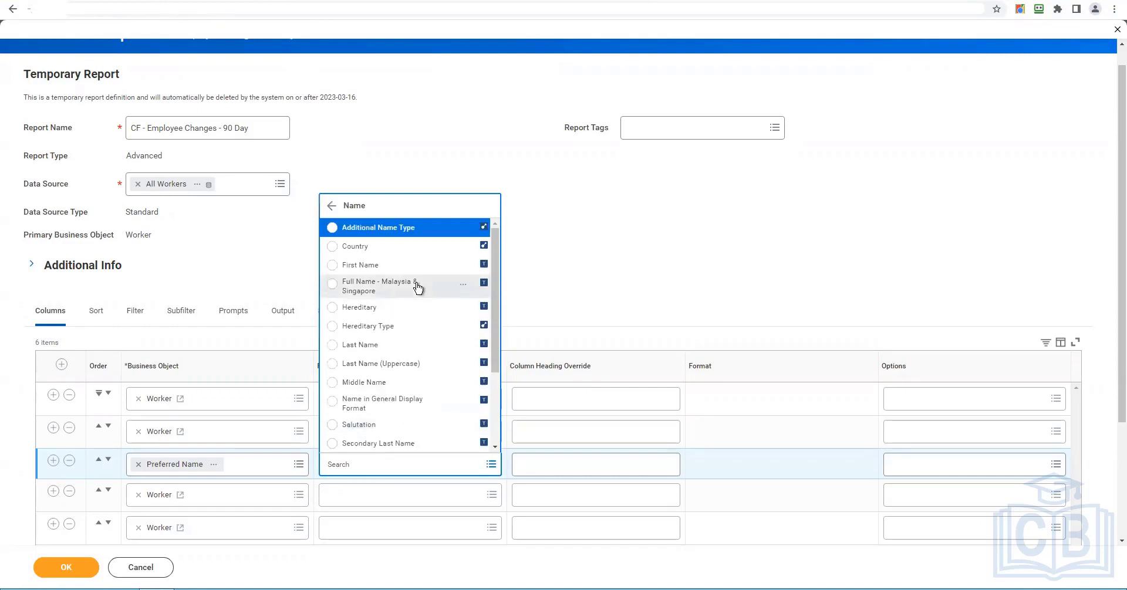
scroll(418, 288, "down", 2)
scroll(418, 288, "up", 2)
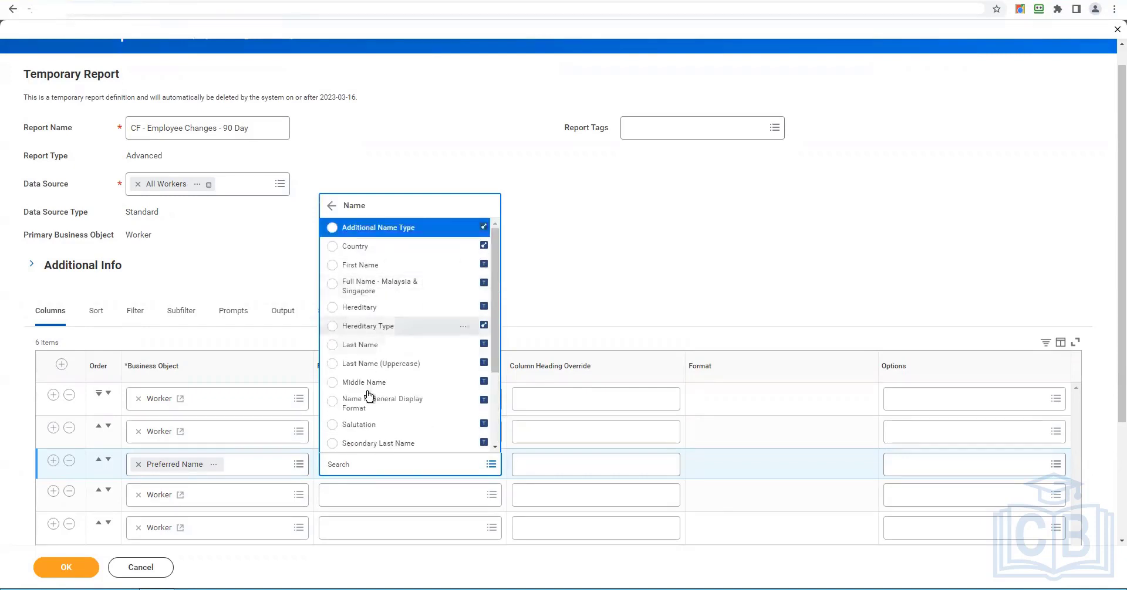
scroll(373, 404, "down", 2)
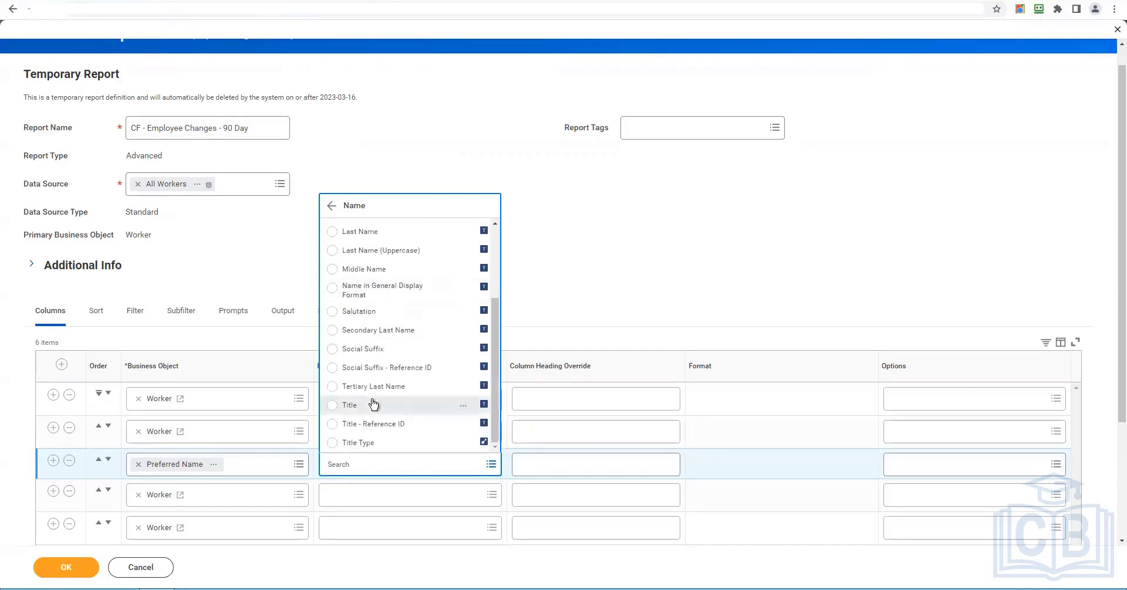
scroll(398, 322, "up", 1)
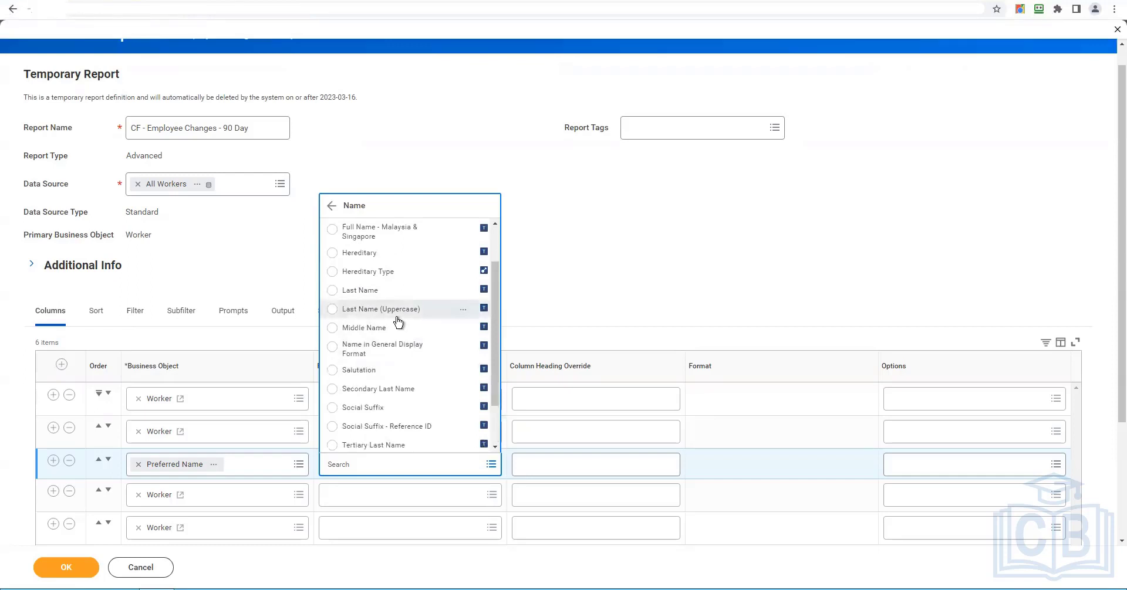
scroll(399, 322, "up", 2)
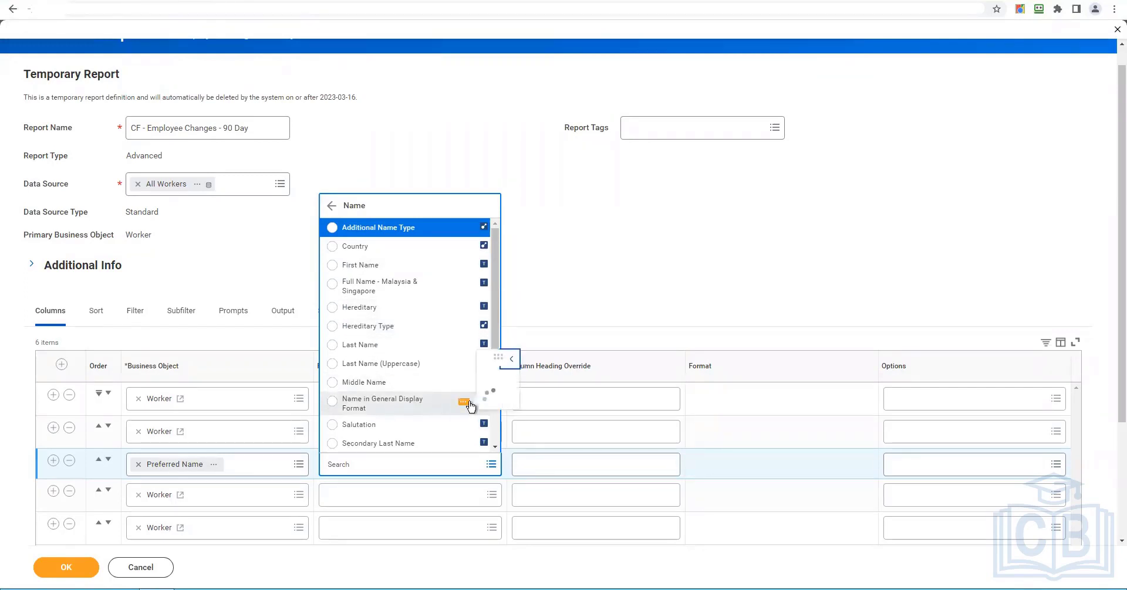
left_click(463, 403)
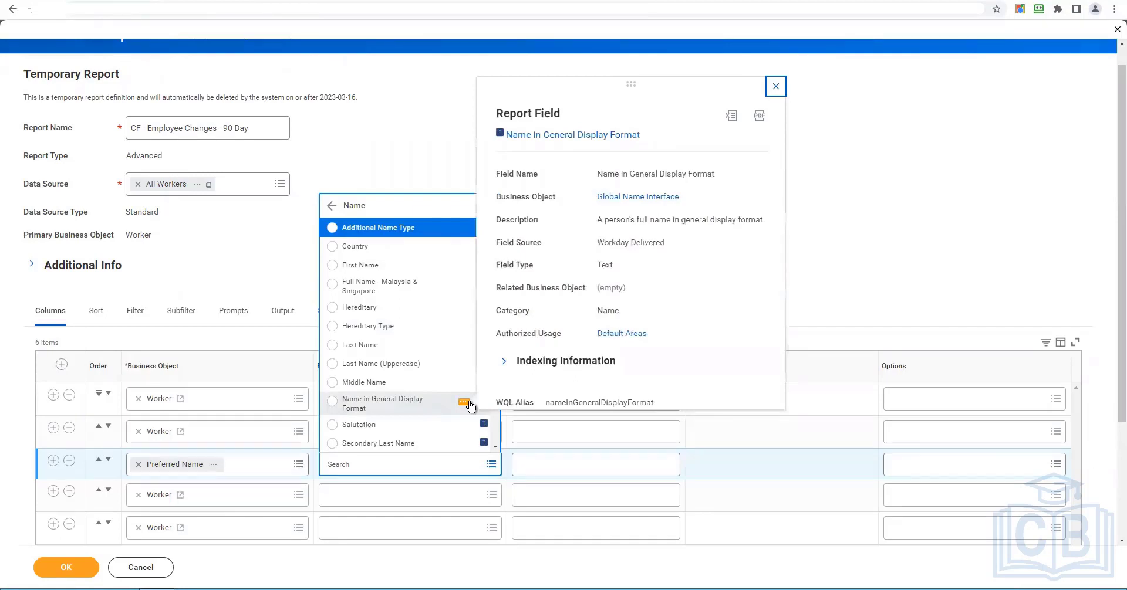
left_click(416, 405)
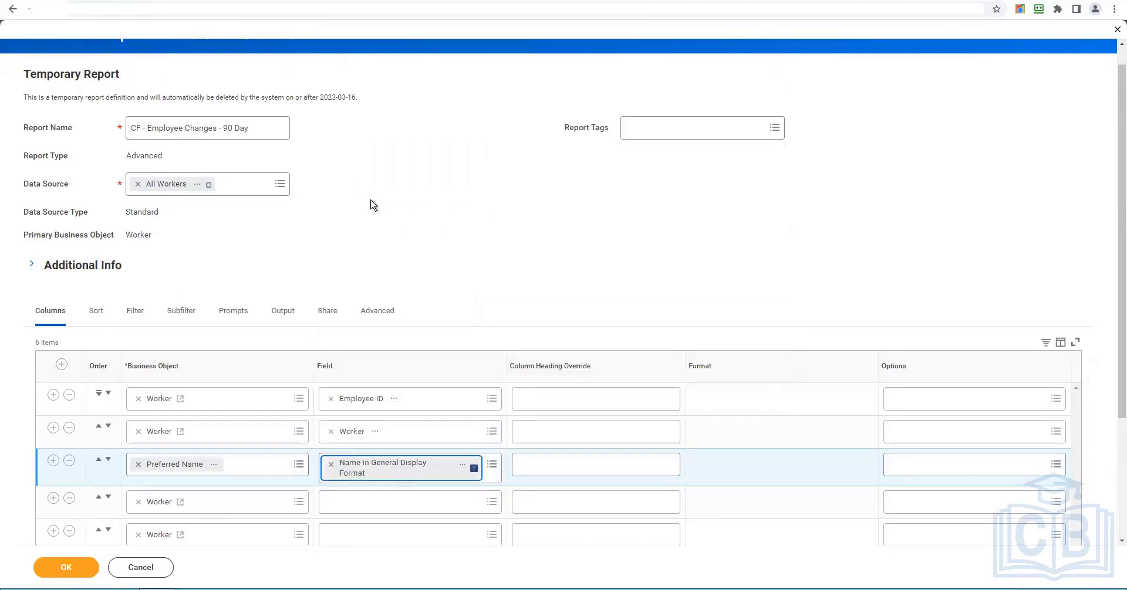
- Clear the Worker business object from the last three column rows
scroll(370, 294, "down", 2)
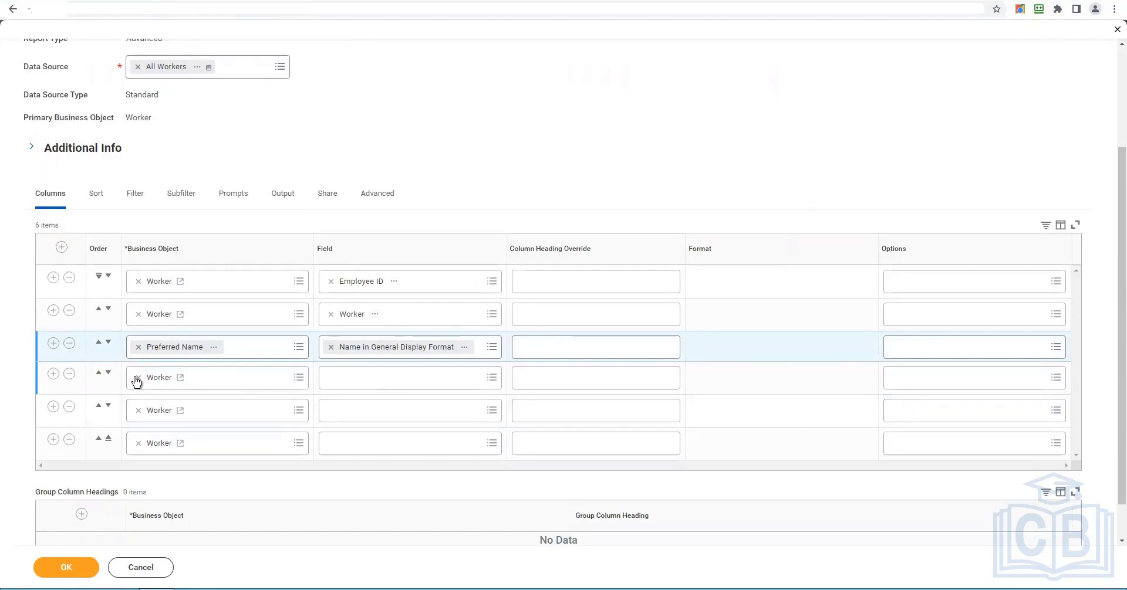
left_click(138, 410)
left_click(138, 444)
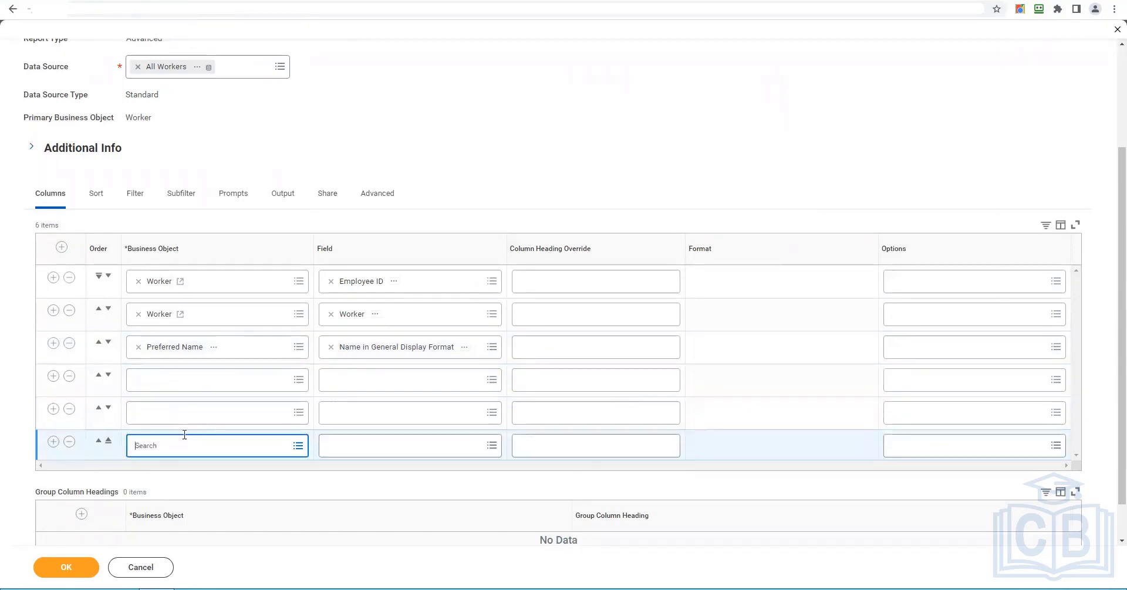
- Set the fourth column row to the Work History Summary business object with the Initiator field
scroll(176, 411, "down", 1)
left_click(147, 335)
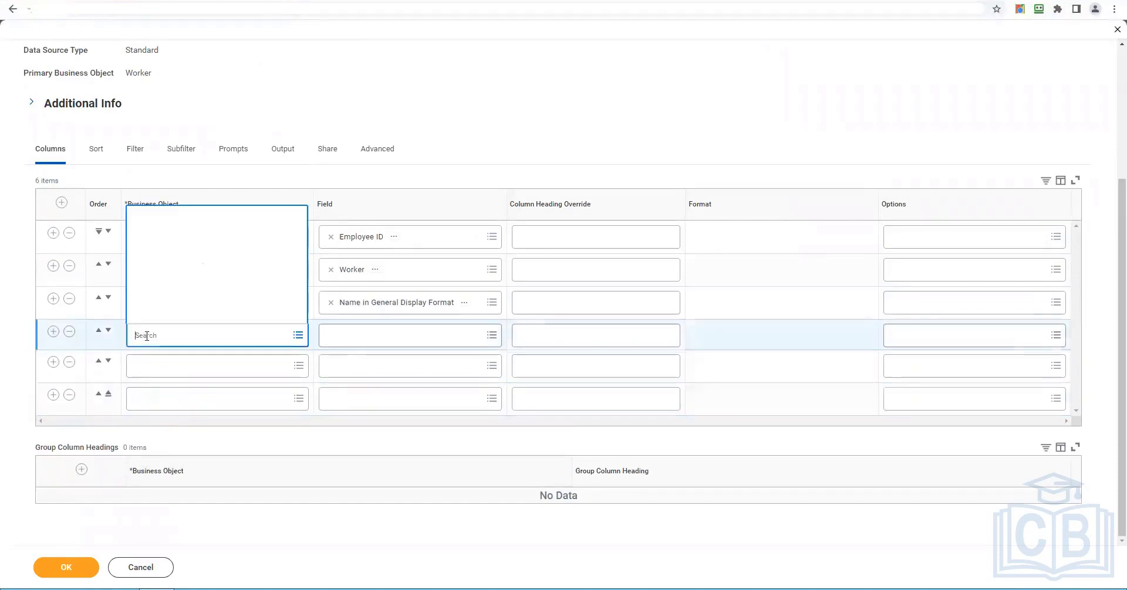
type("Work")
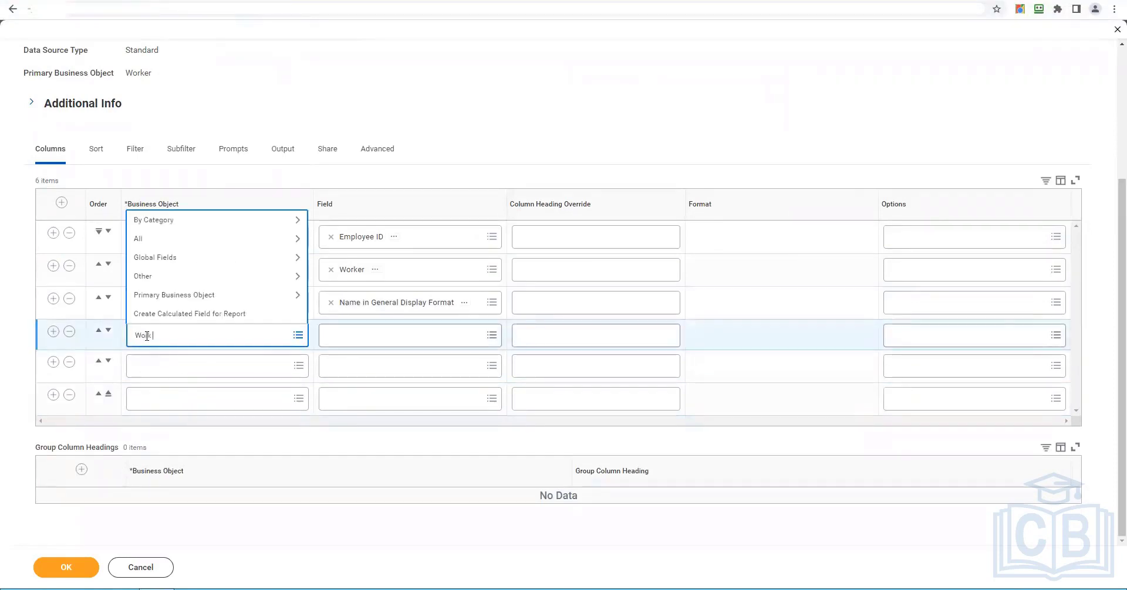
type(" Hist summ")
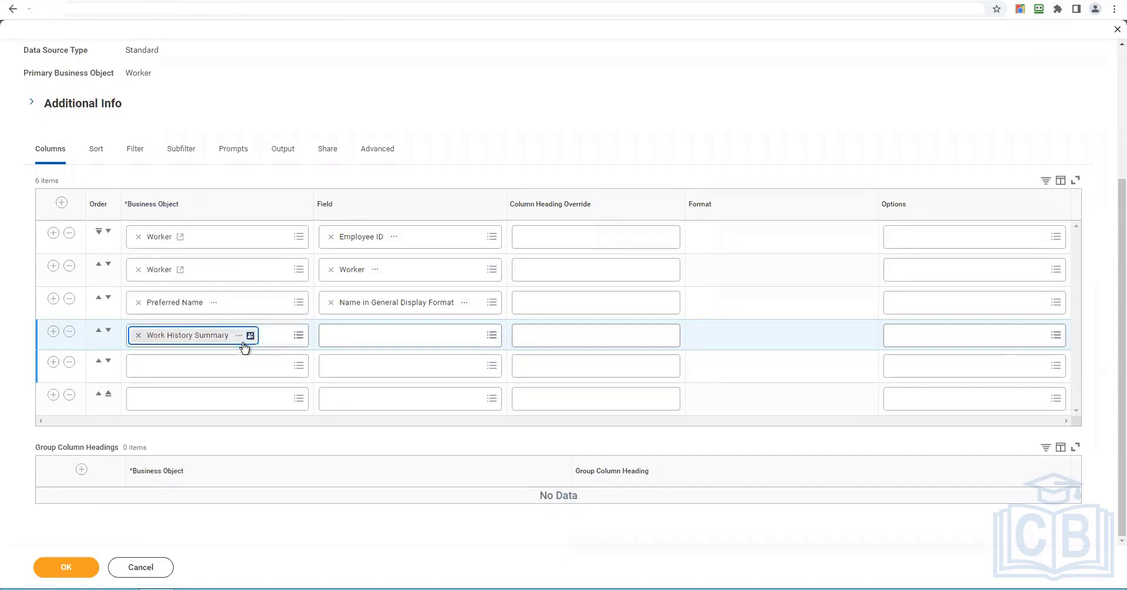
left_click(356, 337)
type("In")
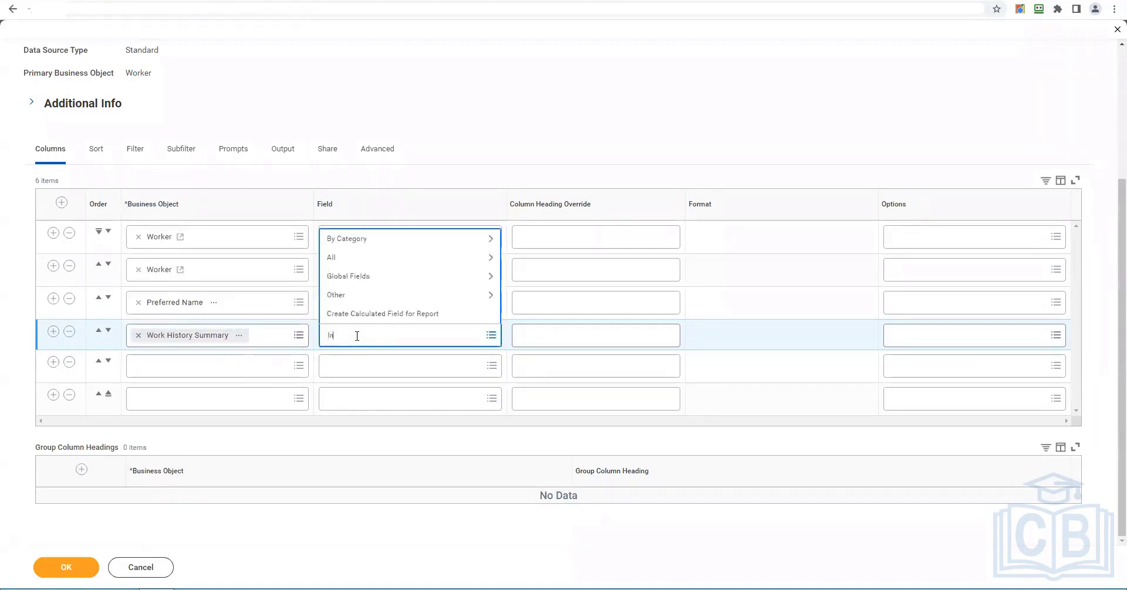
type("iti")
key("Return")
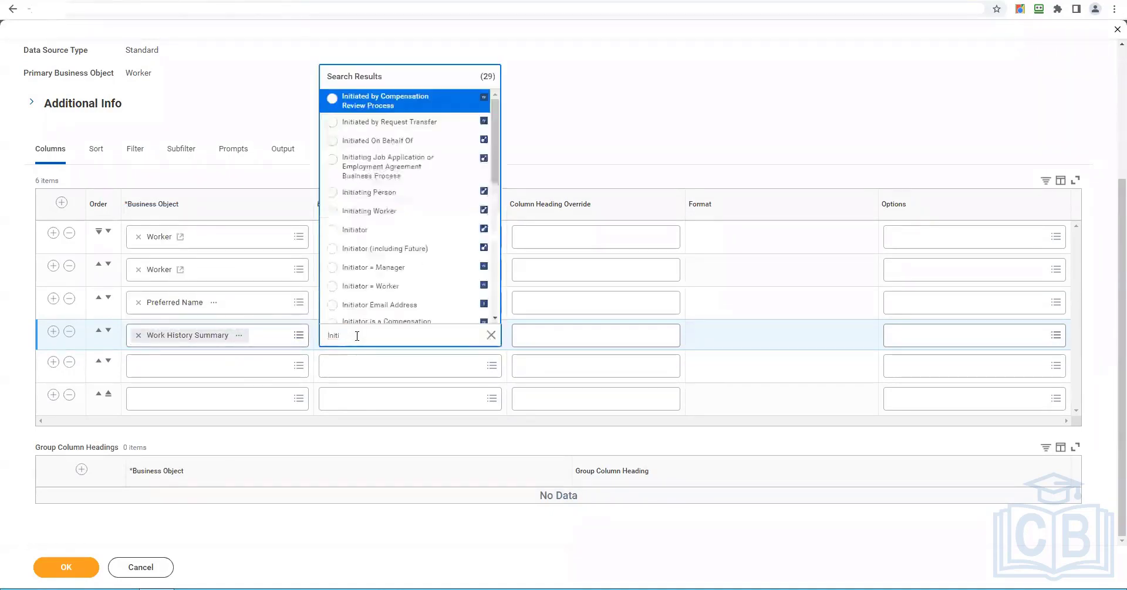
left_click(356, 231)
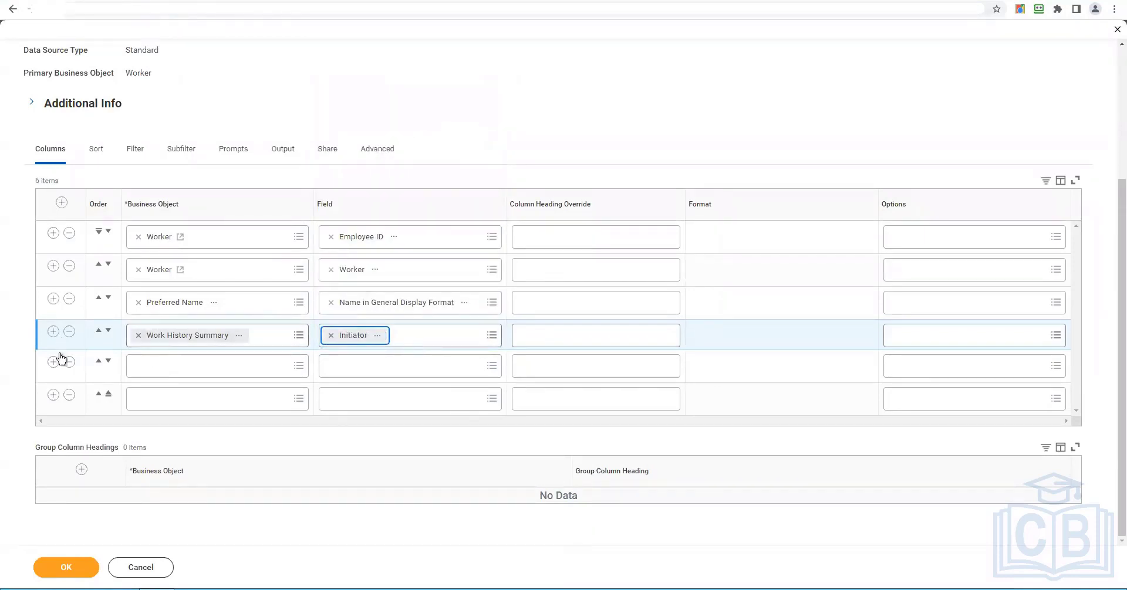
- Remove the two empty column rows and add a Work History Summary row with the Date Initiated field
left_click(69, 397)
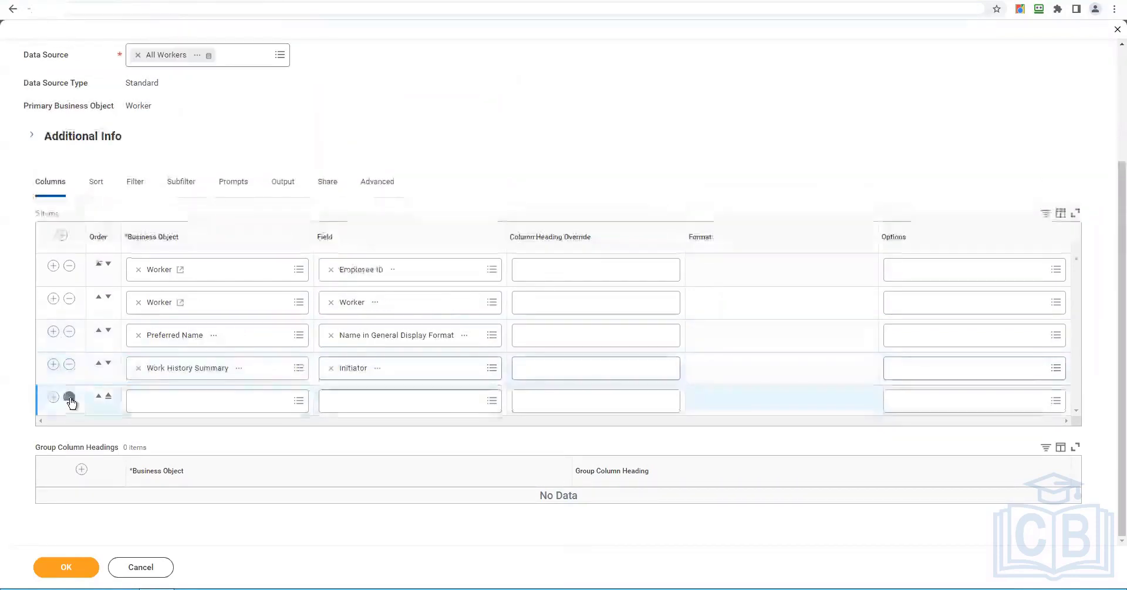
left_click(54, 398)
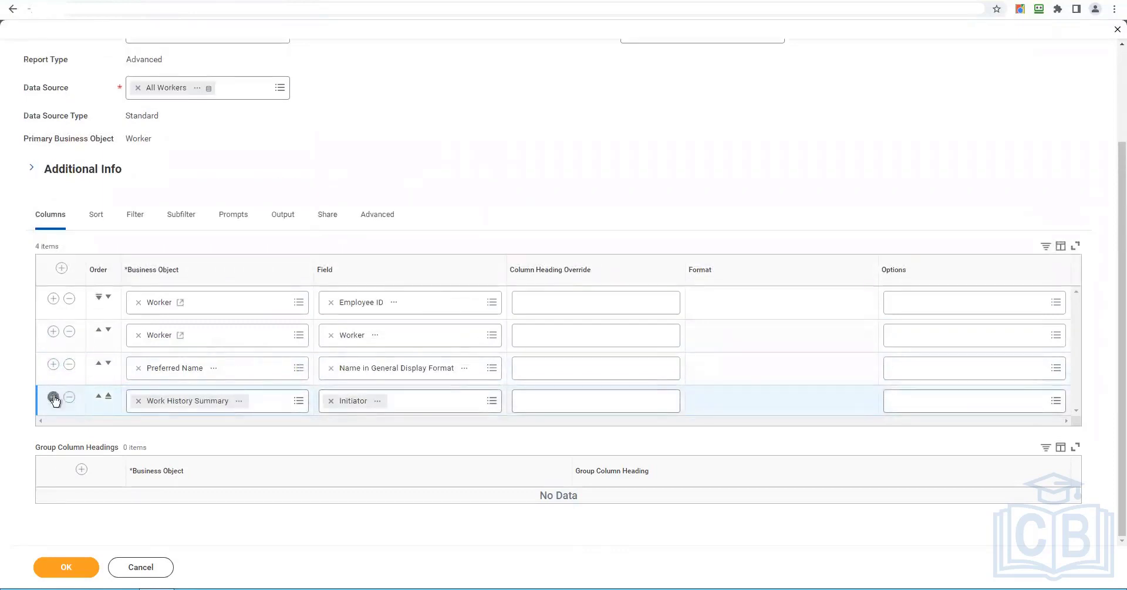
left_click(327, 432)
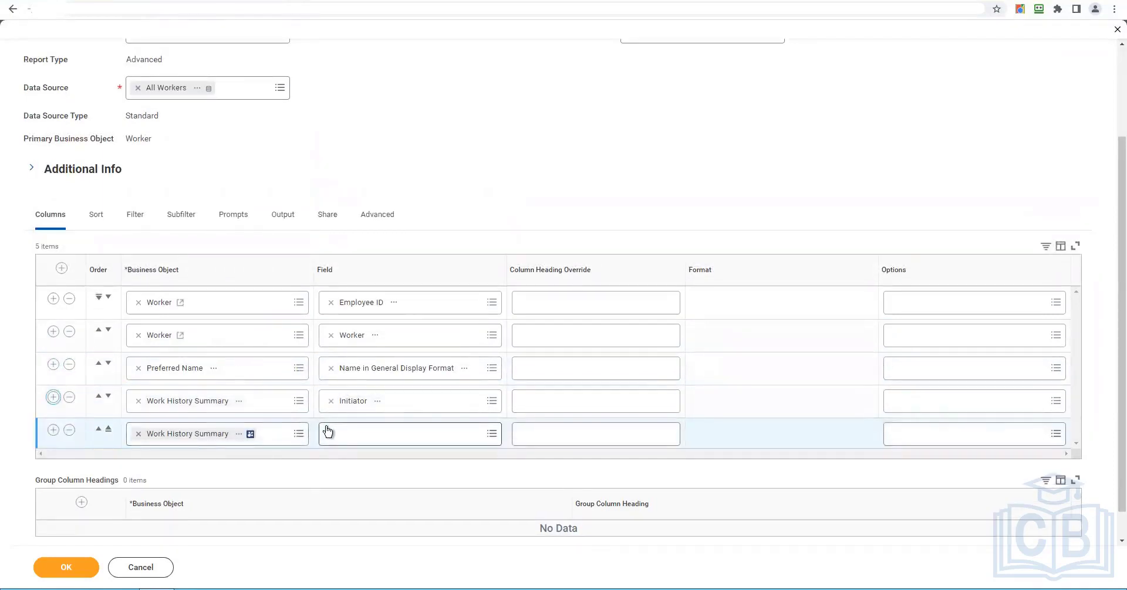
type("Date")
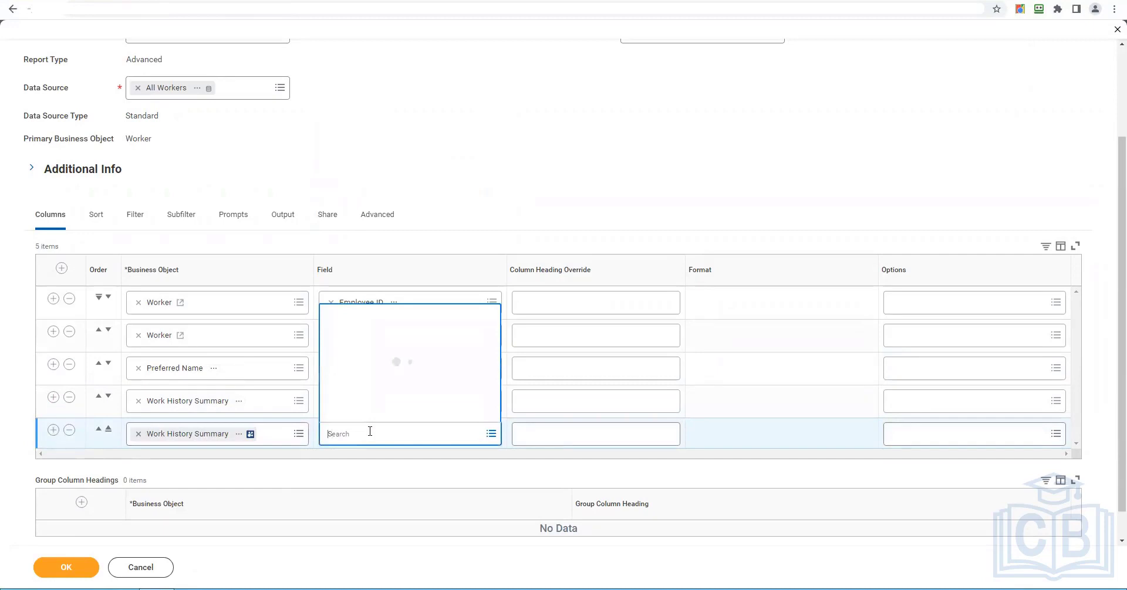
type(" ini")
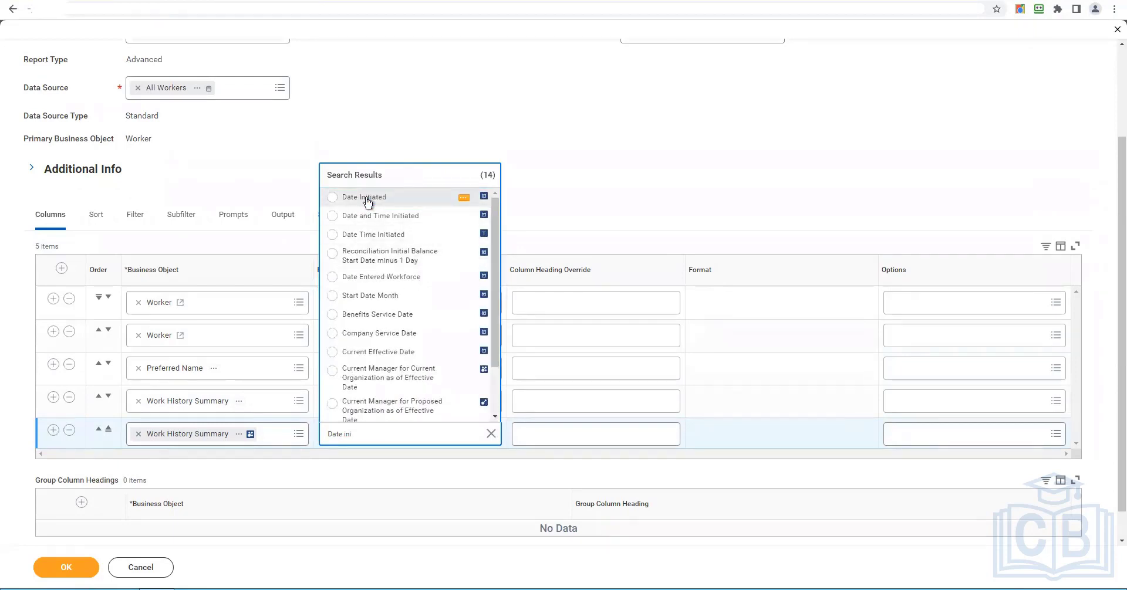
left_click(367, 201)
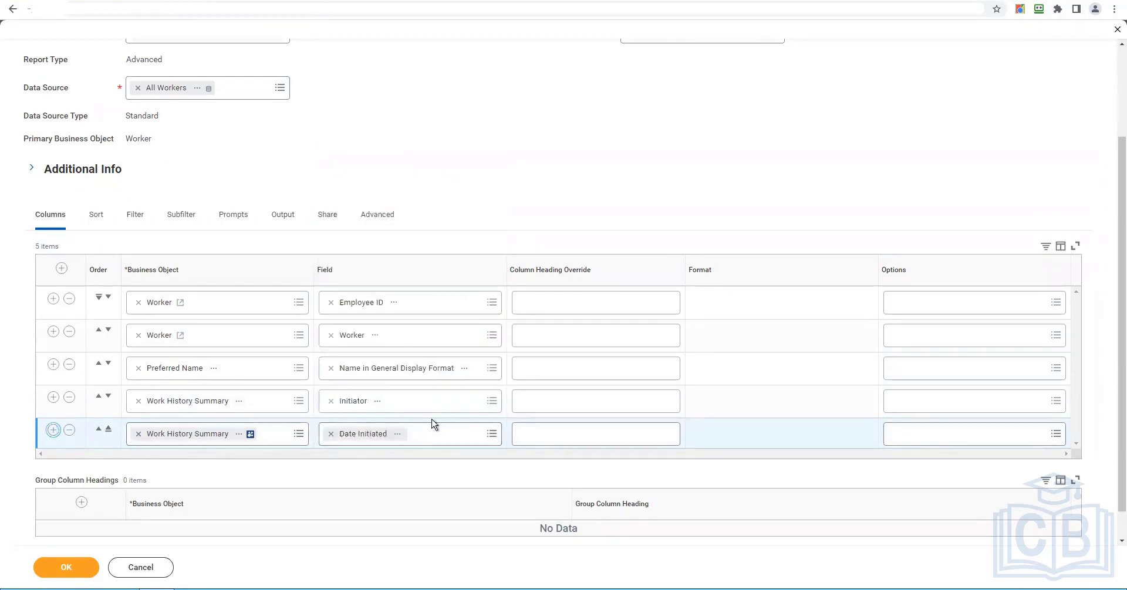
- Add a Work History Summary column row below Date Initiated with the Effective Date field
scroll(431, 425, "down", 2)
scroll(382, 433, "down", 2)
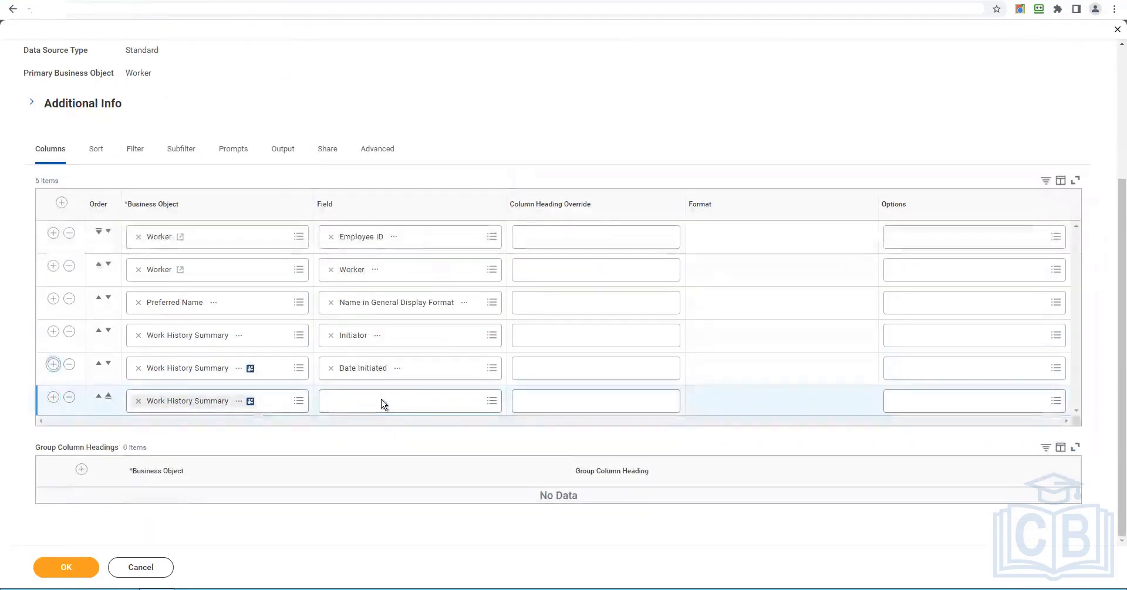
left_click(382, 404)
type("Effective")
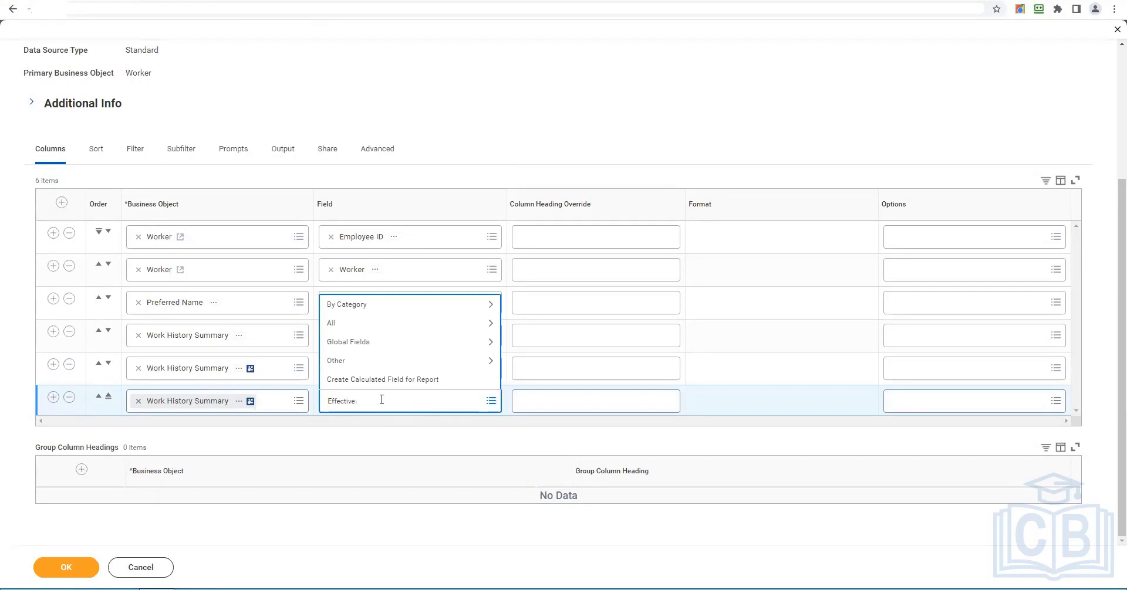
type("date")
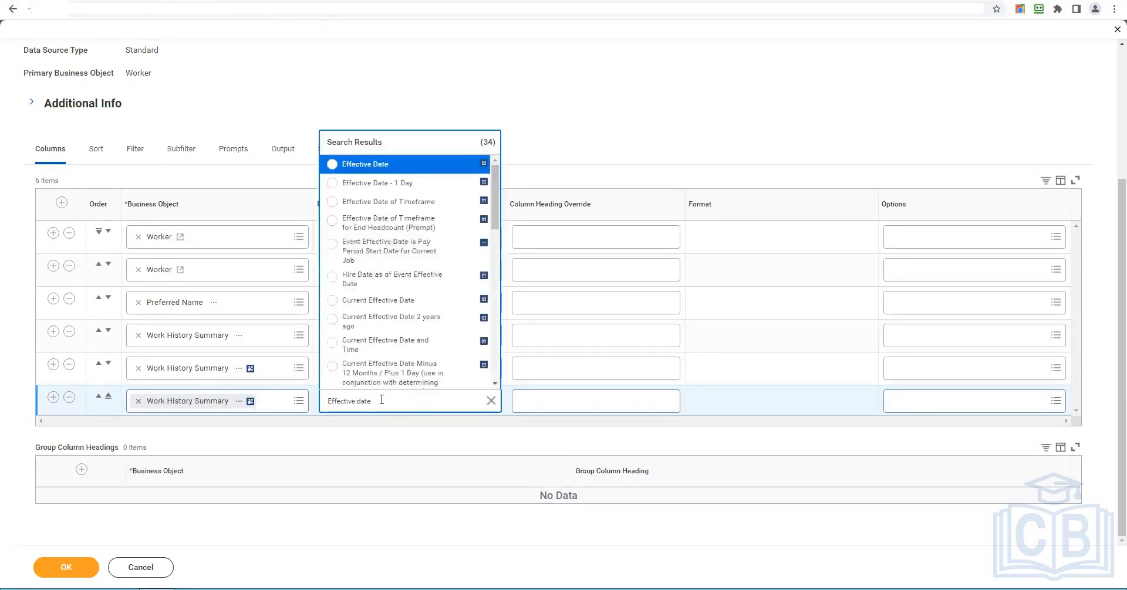
left_click(359, 170)
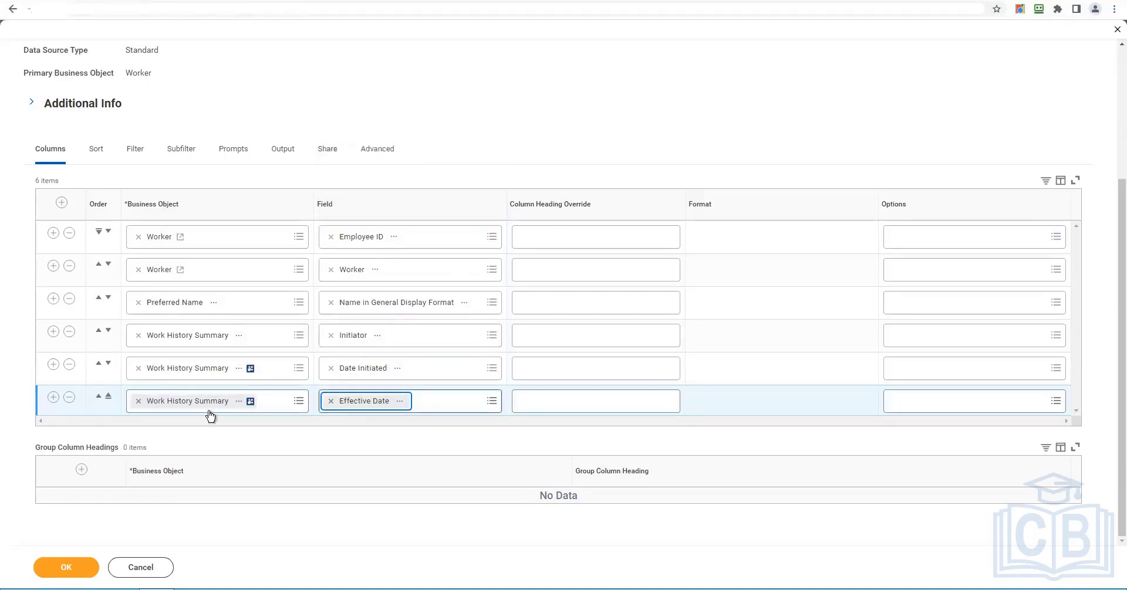
- Add a Work History Summary column row below Effective Date with the Business Process Type field
left_click(52, 398)
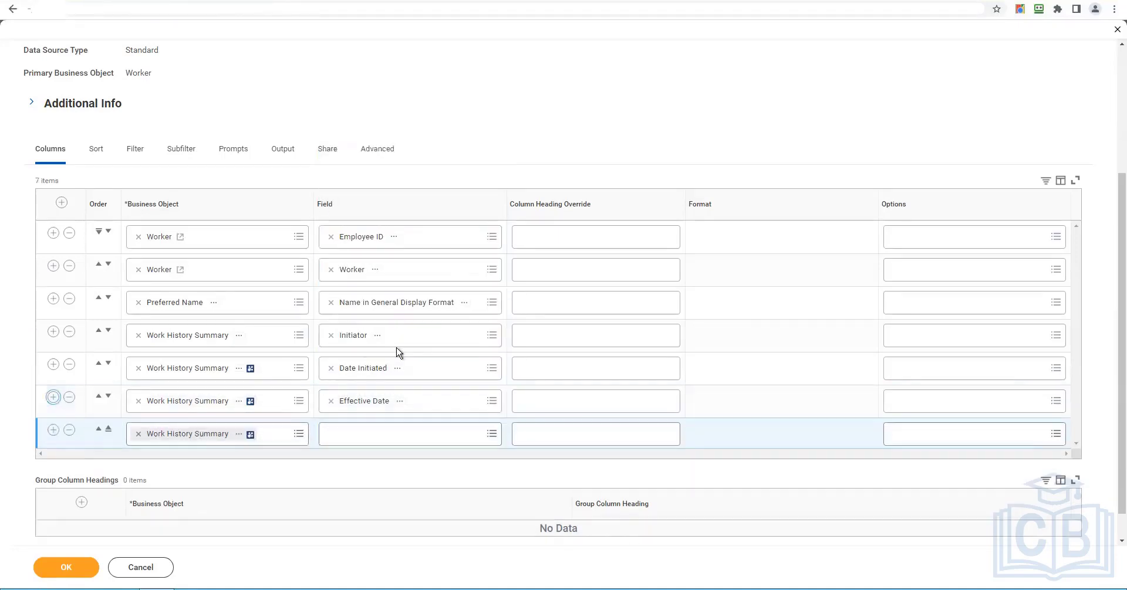
left_click(365, 401)
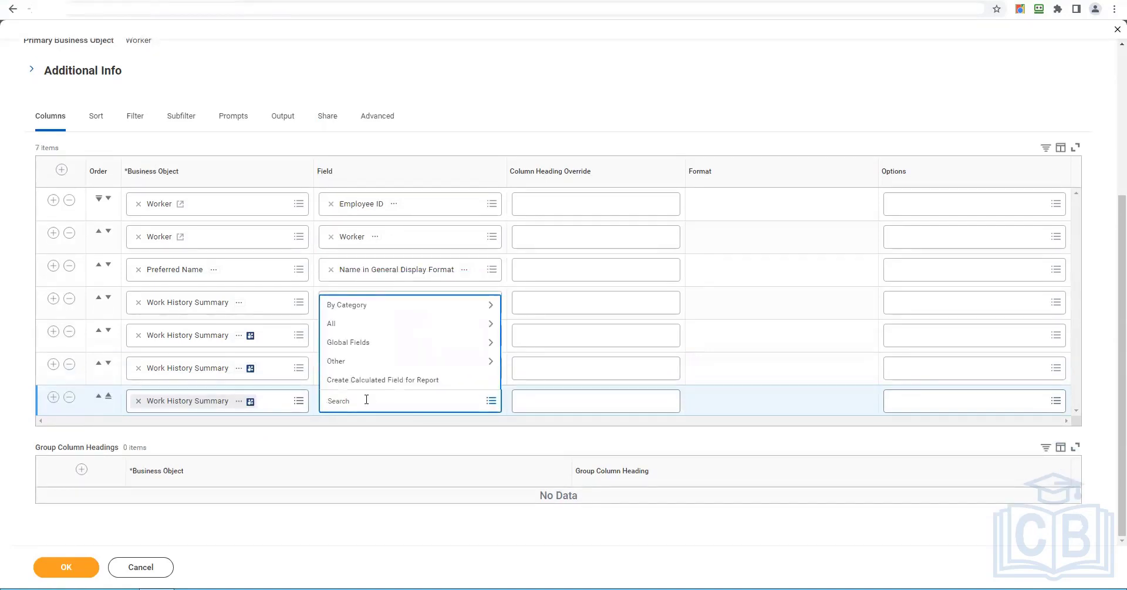
type("Business Process typoe")
key("BackSpace")
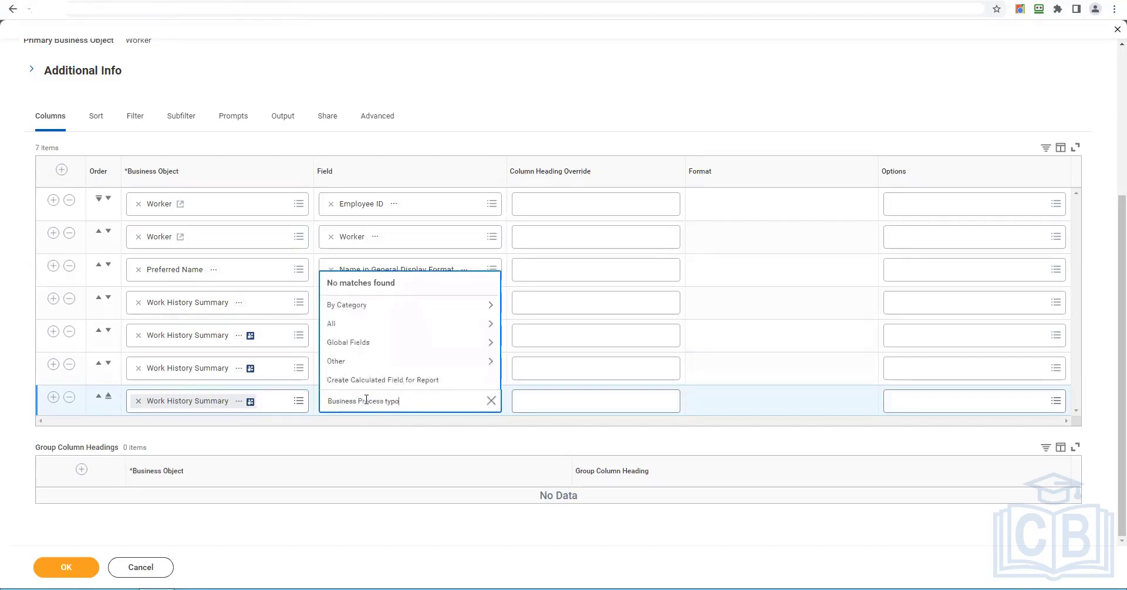
type("e")
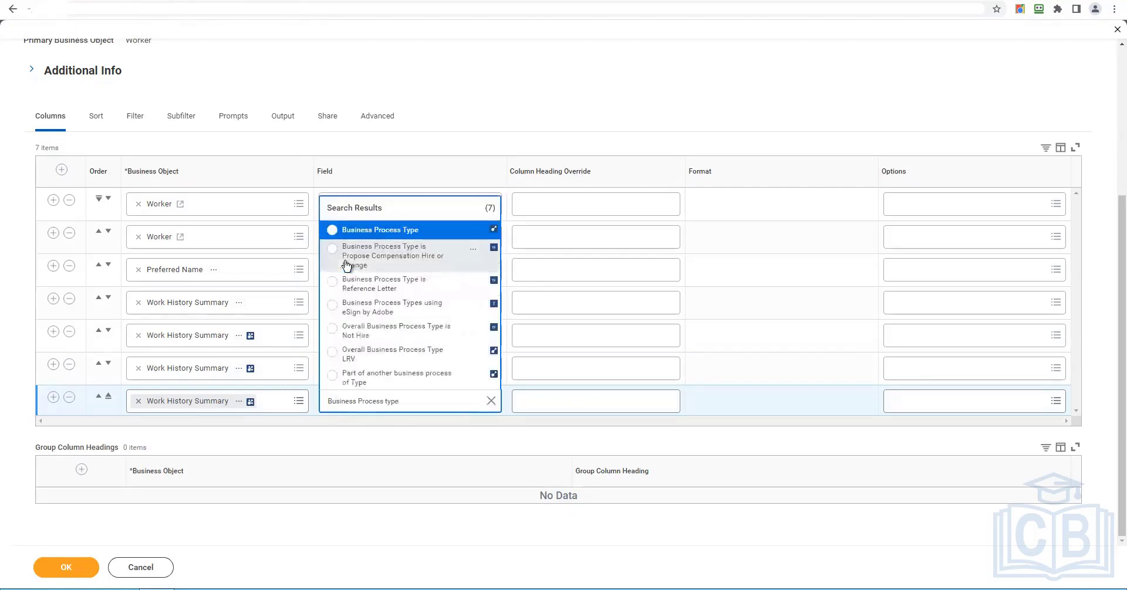
left_click(373, 230)
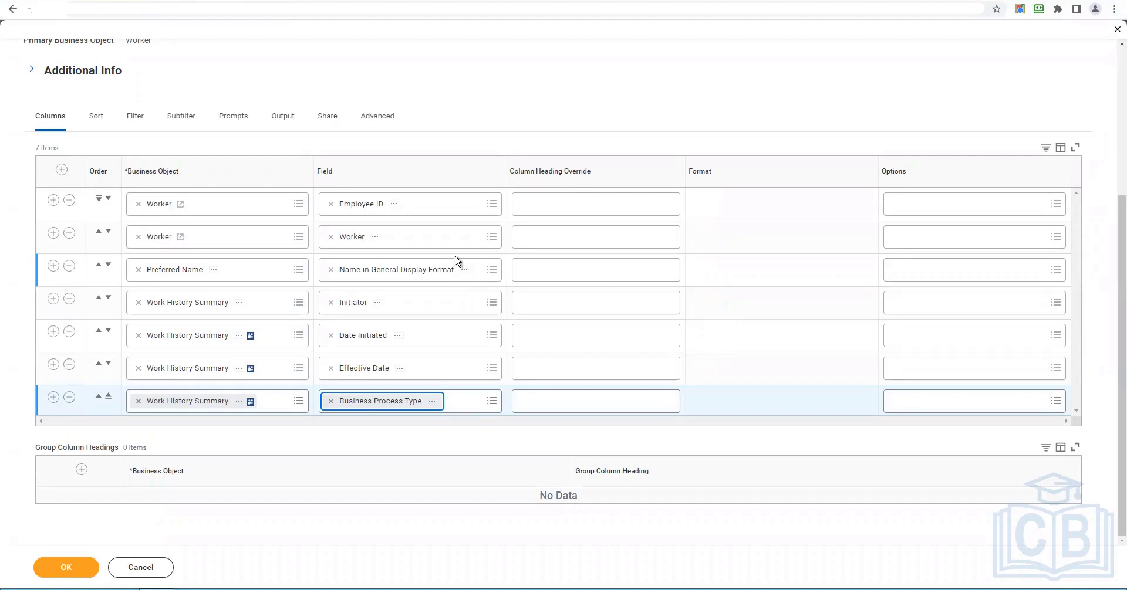
- Add two more Work History Summary column rows and set the first one's field to Cost Center - Current
left_click(53, 398)
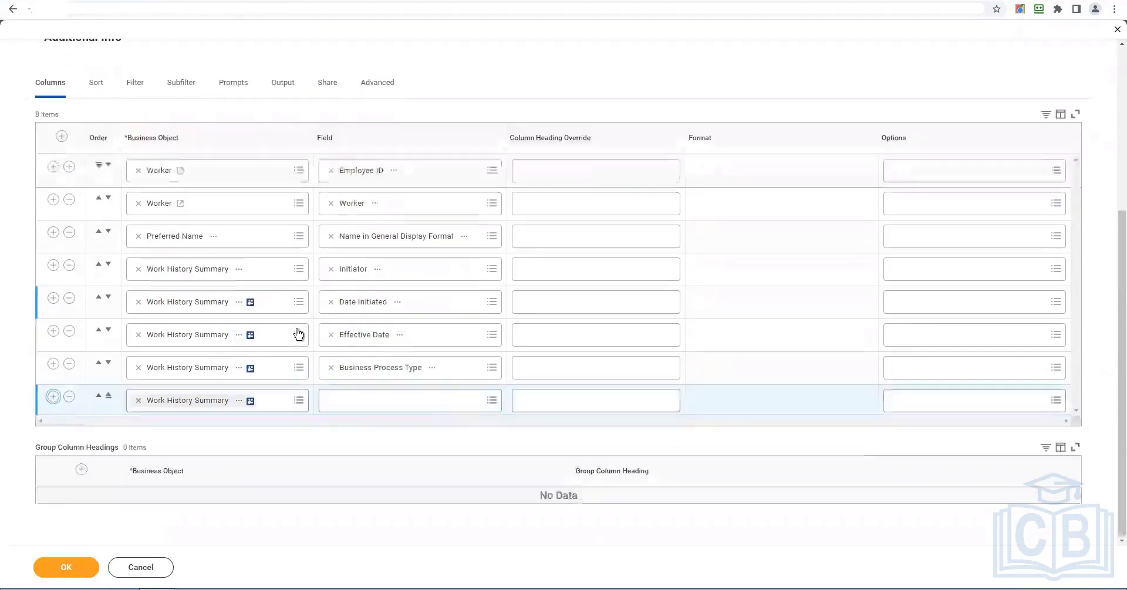
left_click(433, 409)
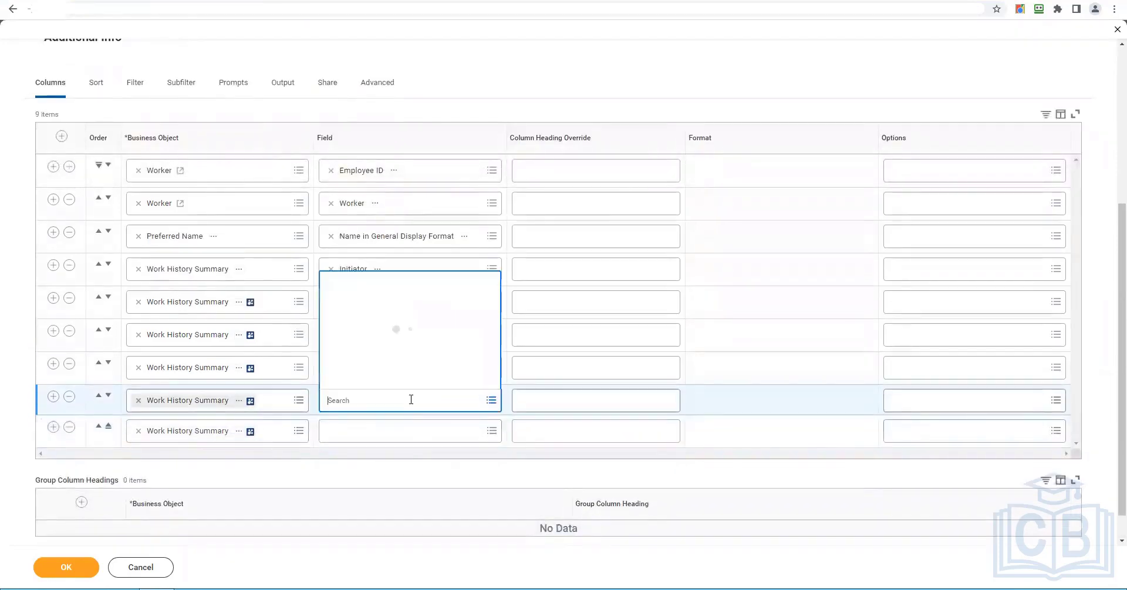
type("q")
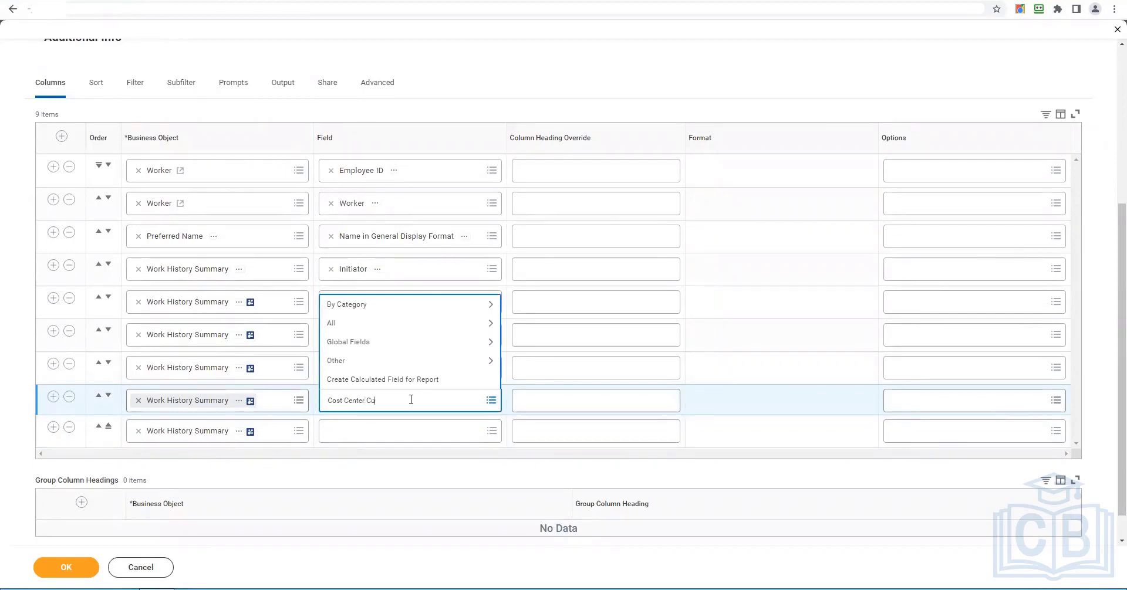
key("Return")
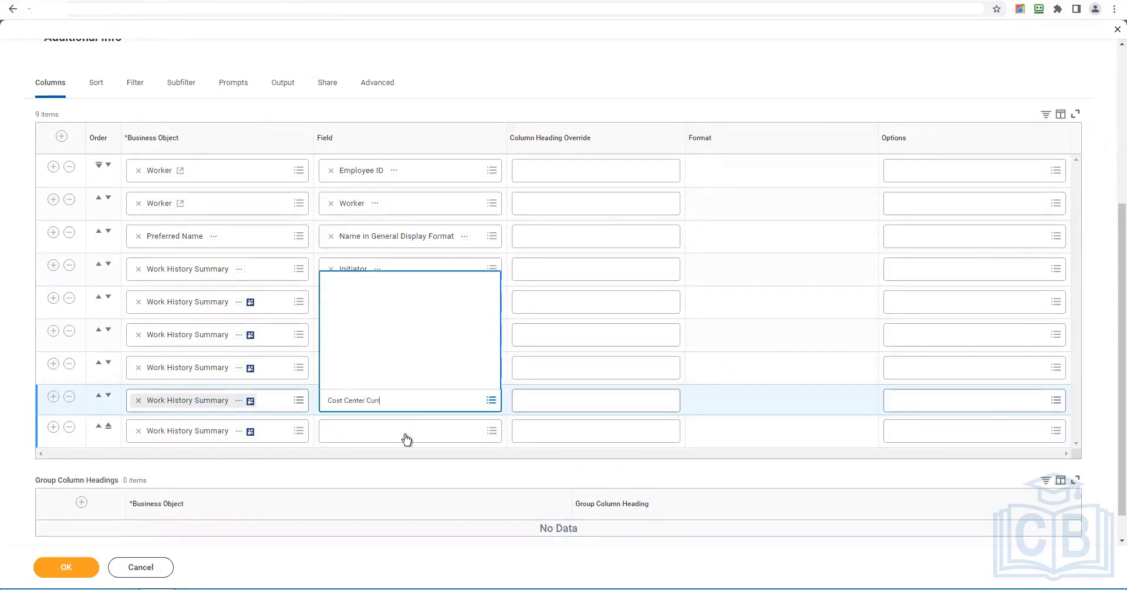
left_click(393, 362)
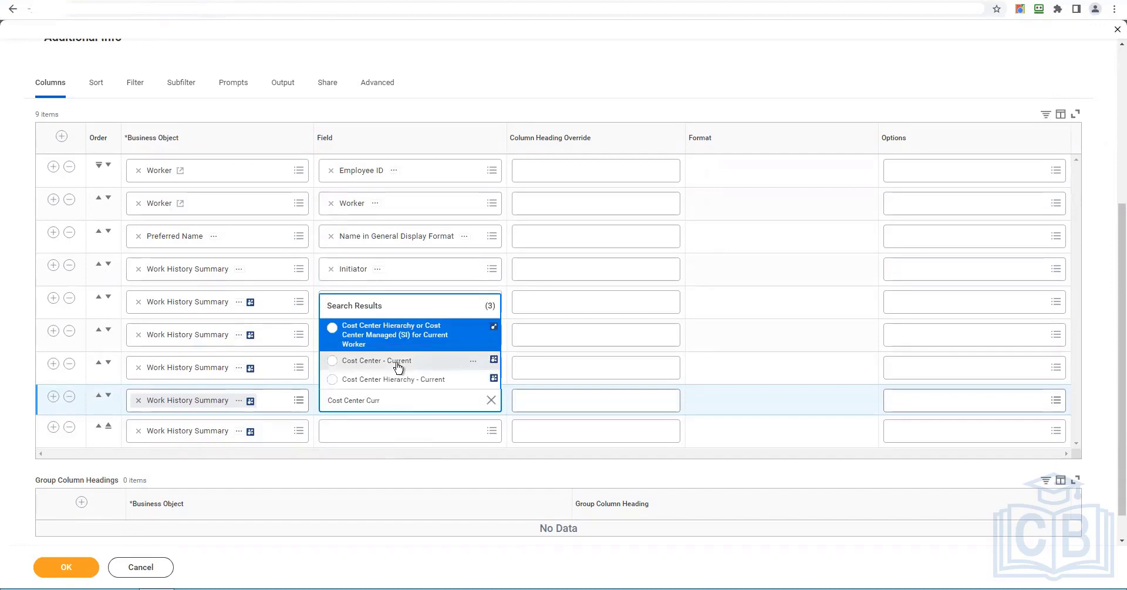
- Set the field of the last Work History Summary column row to Cost Center - Proposed
left_click(405, 437)
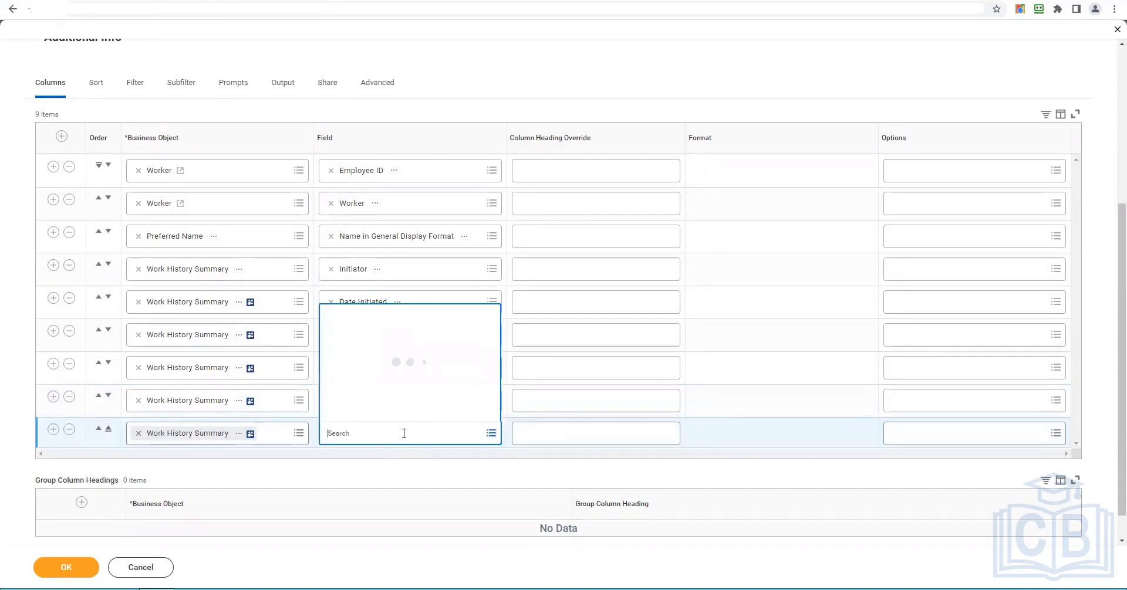
type("c")
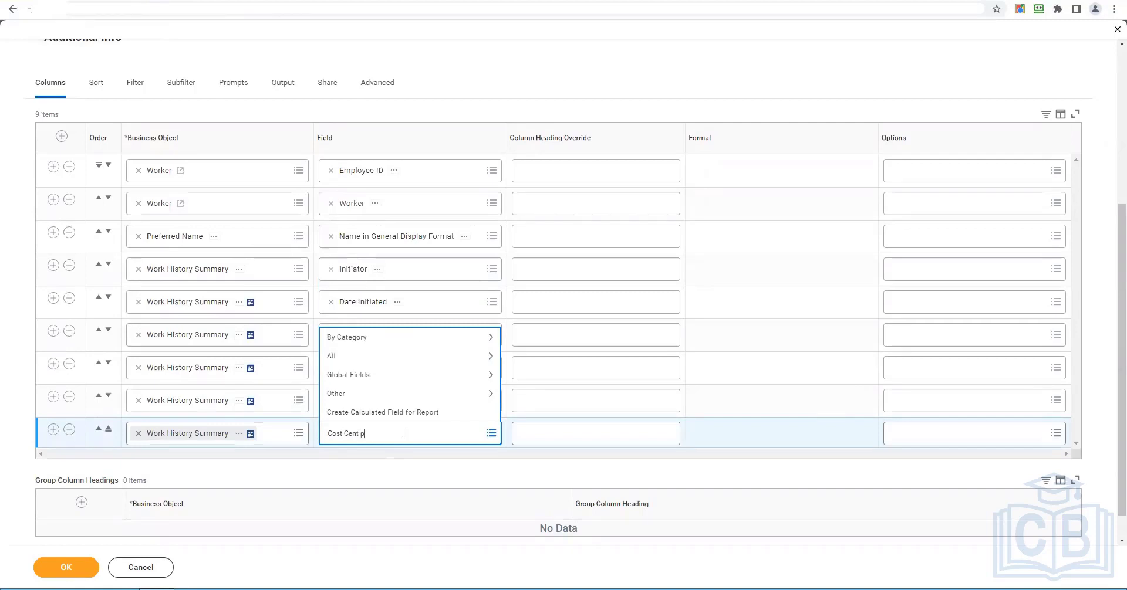
key("Return")
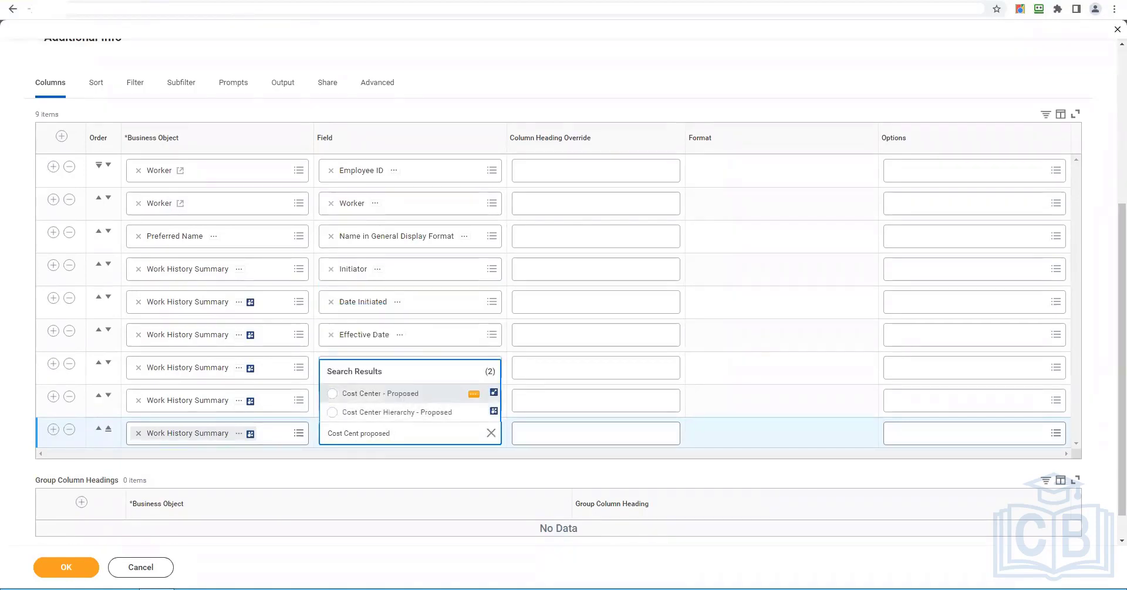
left_click(403, 393)
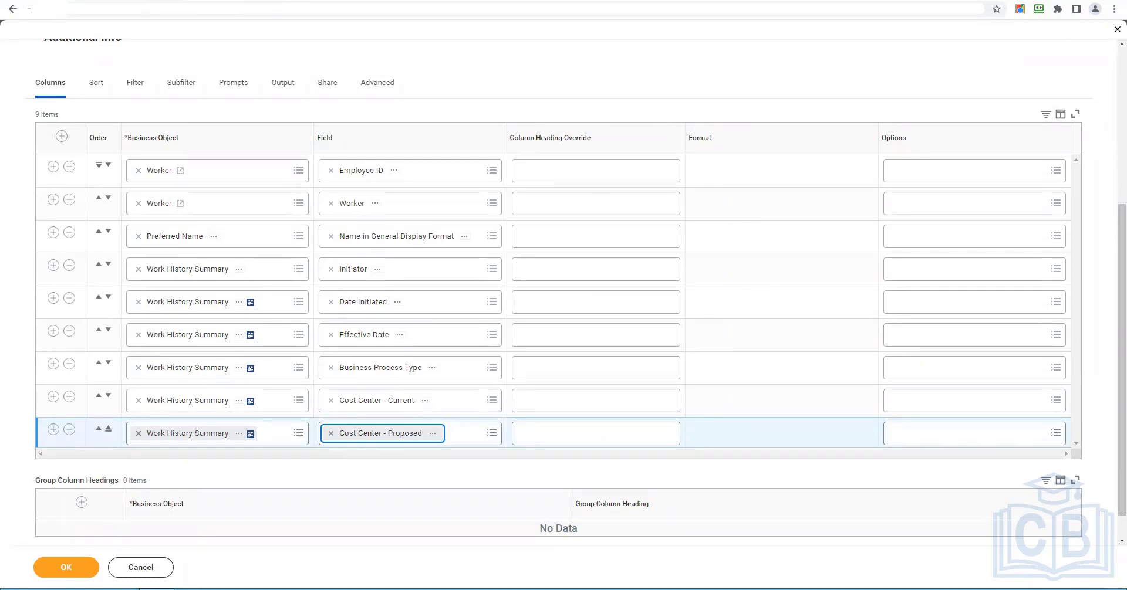
- Add a Work History Summary column row below Cost Center - Proposed and look through its available fields for "manager"
left_click(53, 429)
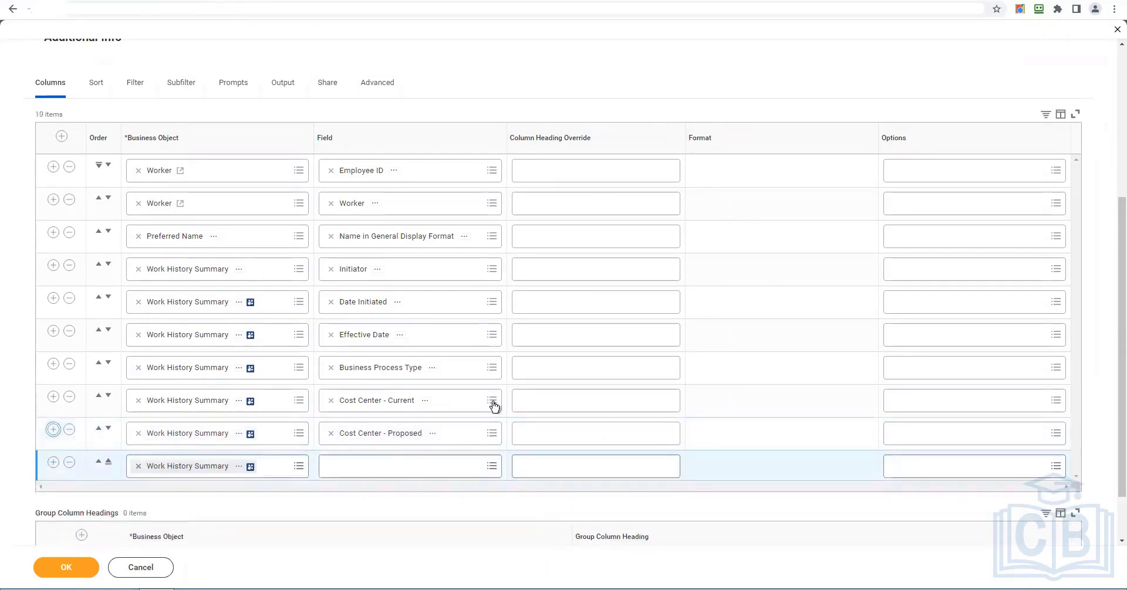
scroll(367, 497, "down", 1)
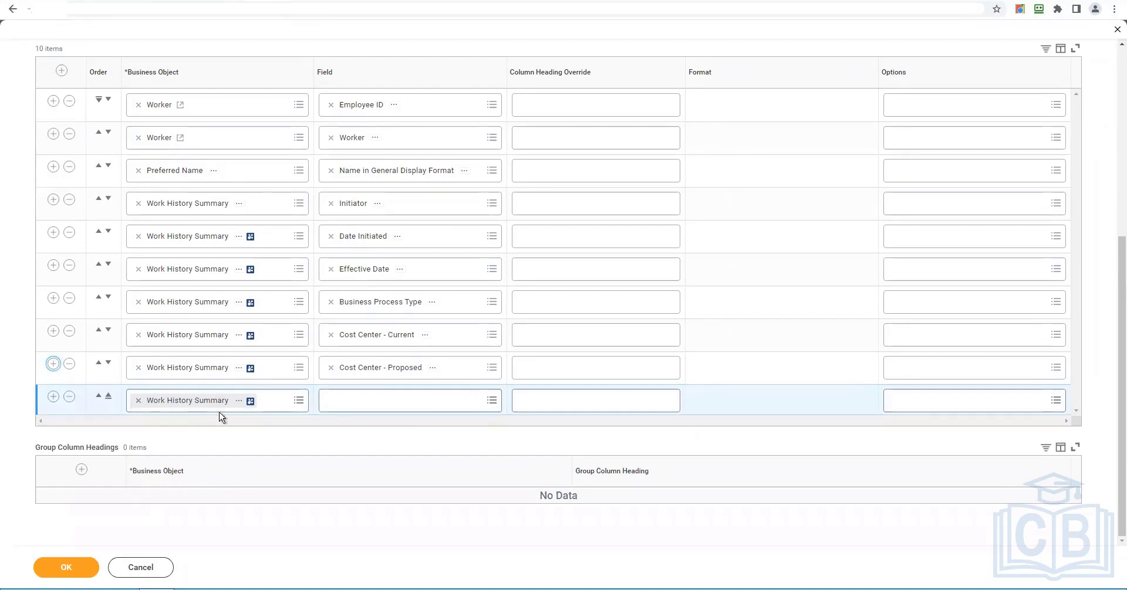
left_click(383, 410)
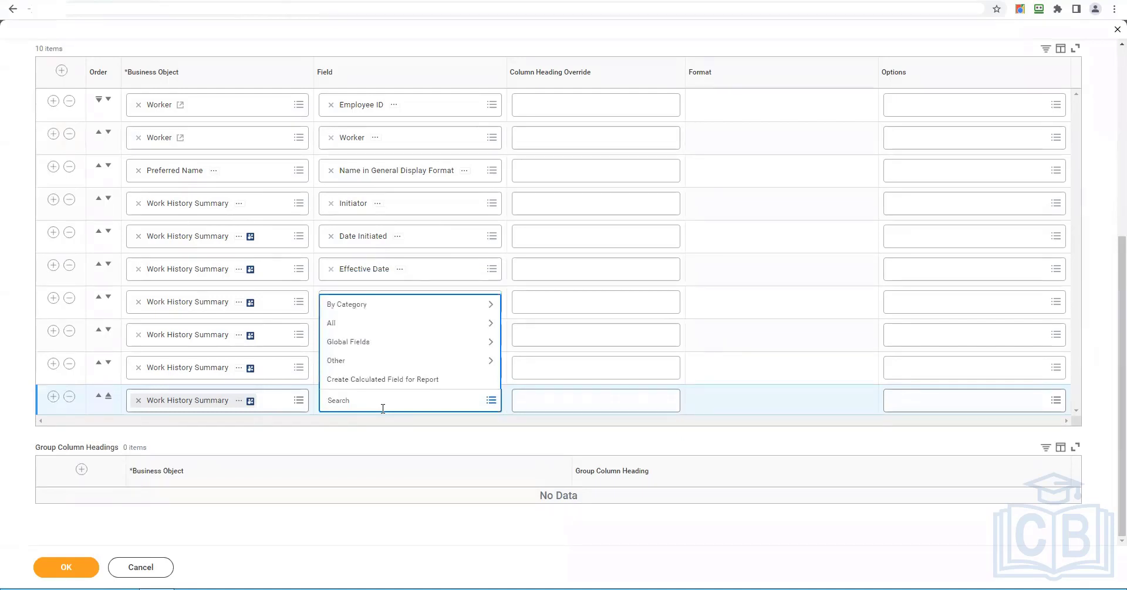
type("manager")
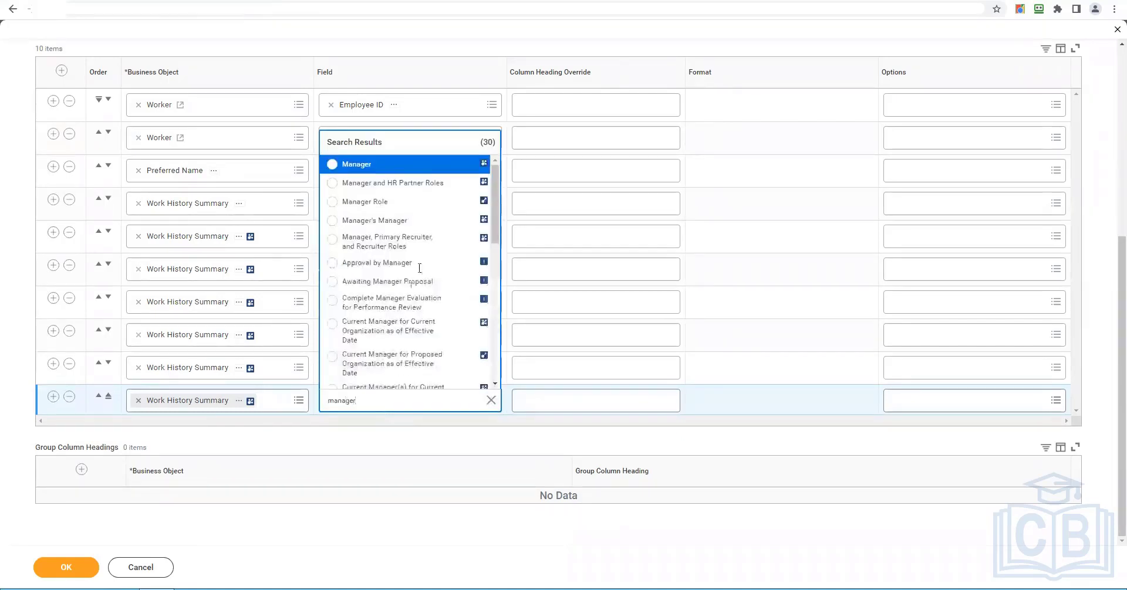
scroll(500, 201, "down", 1)
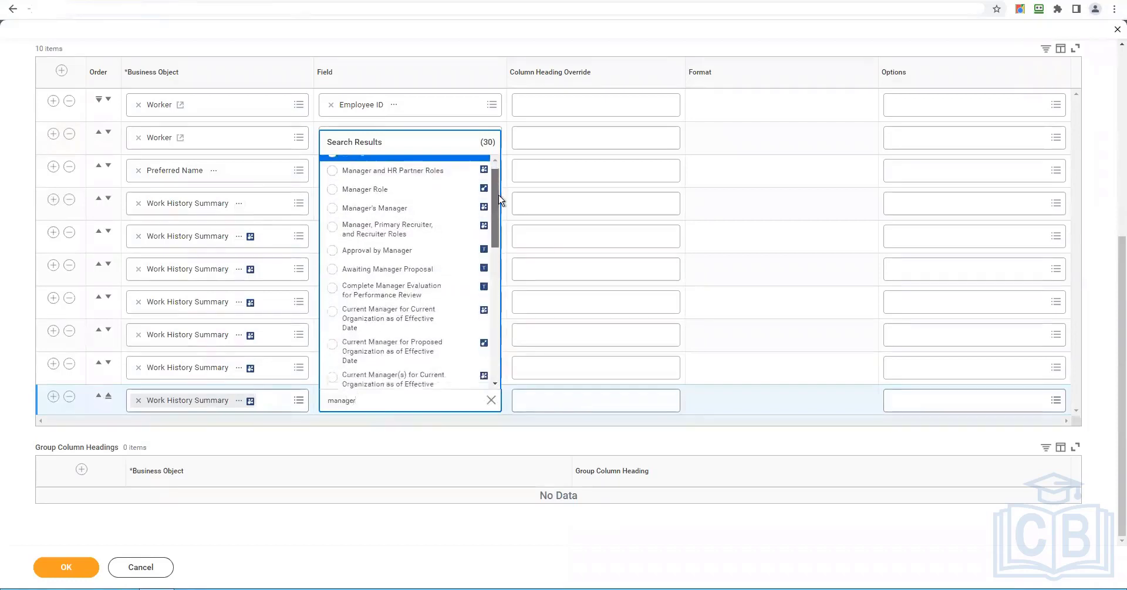
scroll(500, 200, "down", 2)
scroll(500, 222, "down", 1)
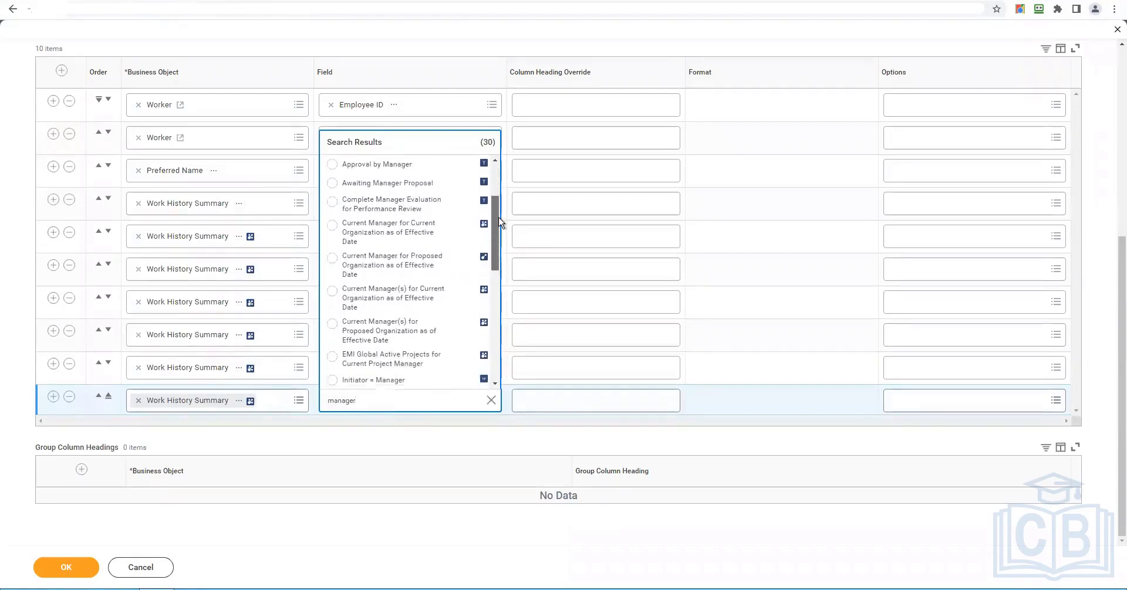
scroll(500, 222, "down", 1)
left_click_drag(499, 248, 503, 448)
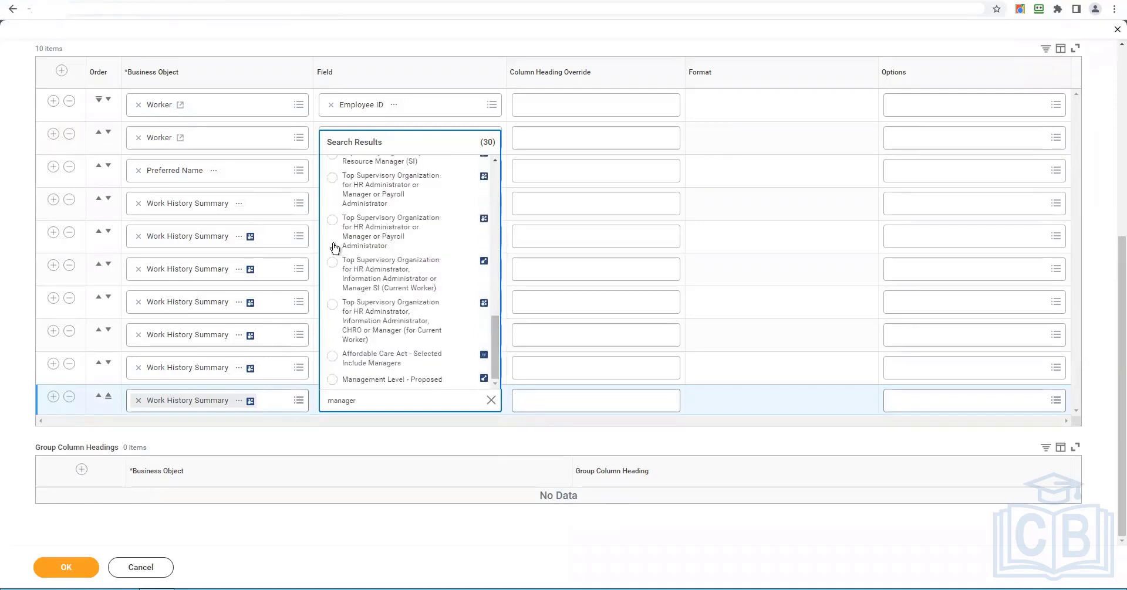
left_click(456, 440)
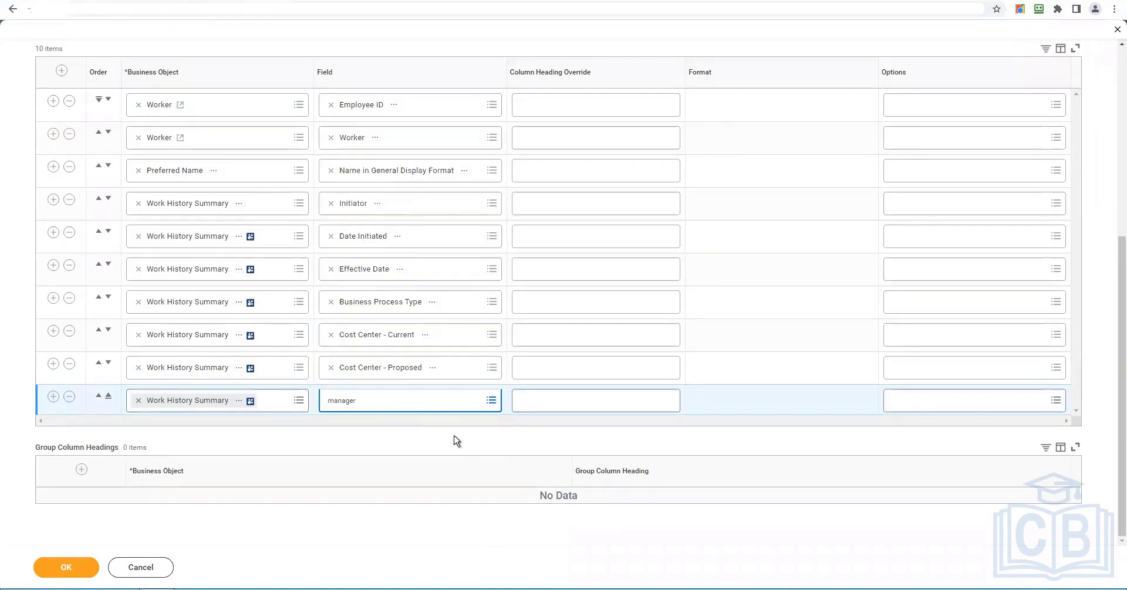
- Create a calculated field for the last column row, named CF Current Sup Org Manager - LRV, with the Lookup Related Value function
left_click(404, 404)
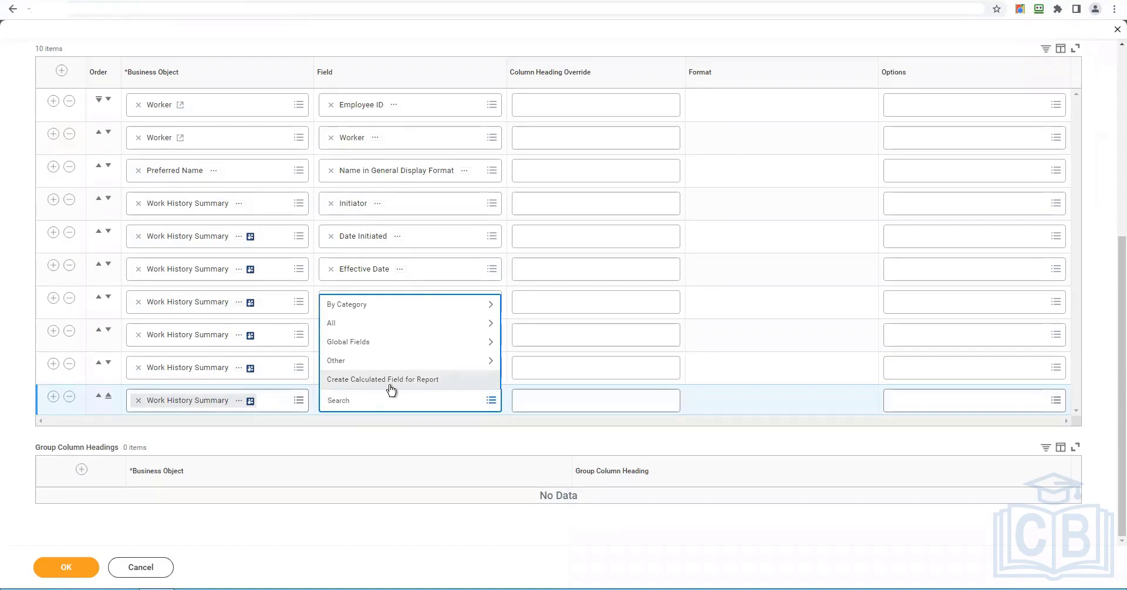
right_click(390, 385)
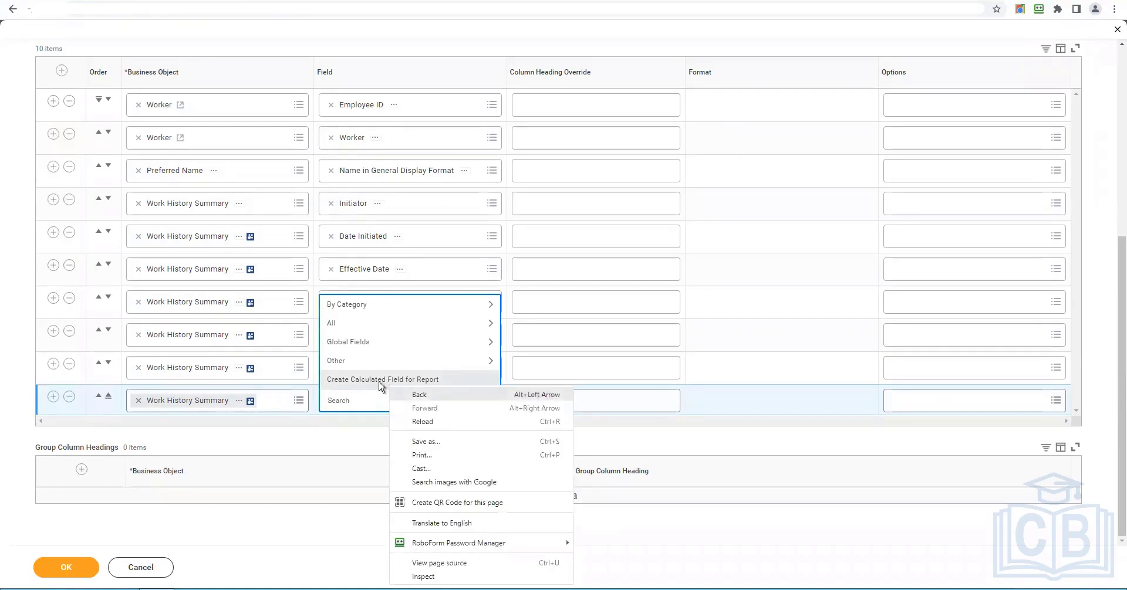
left_click(380, 386)
left_click(380, 383)
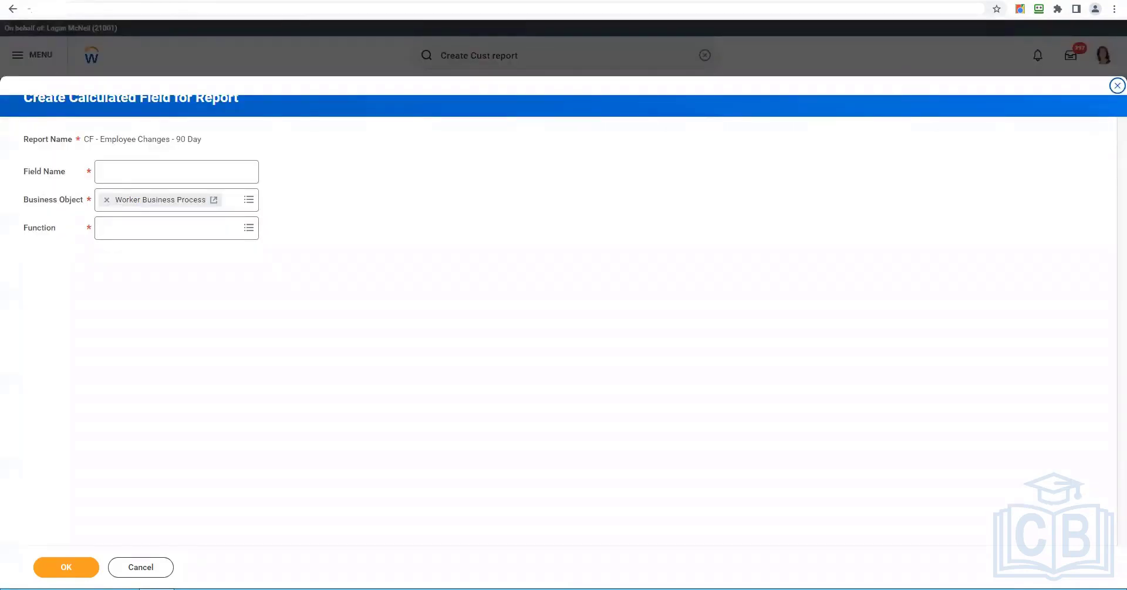
left_click(170, 180)
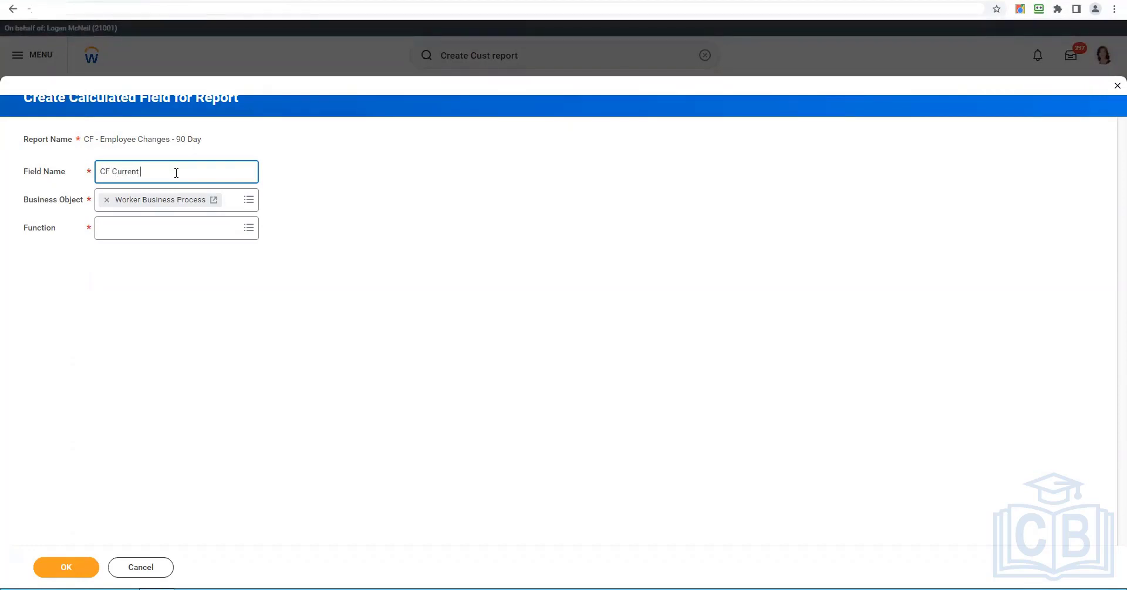
type("CF Current Sup Org Man")
key("Tab")
type("LRV")
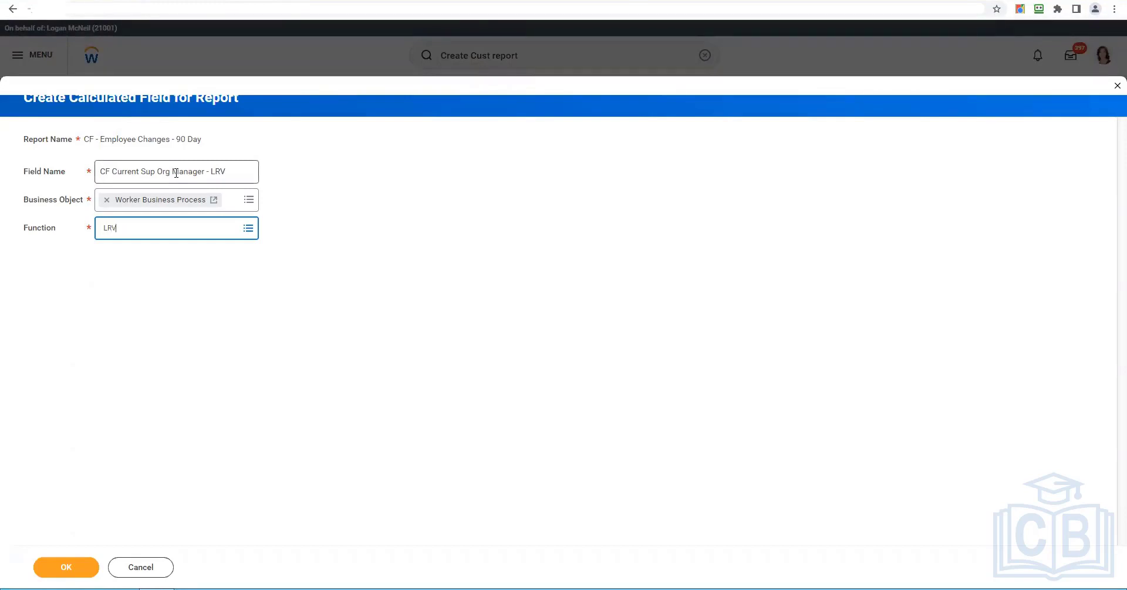
key("Return")
left_click(184, 254)
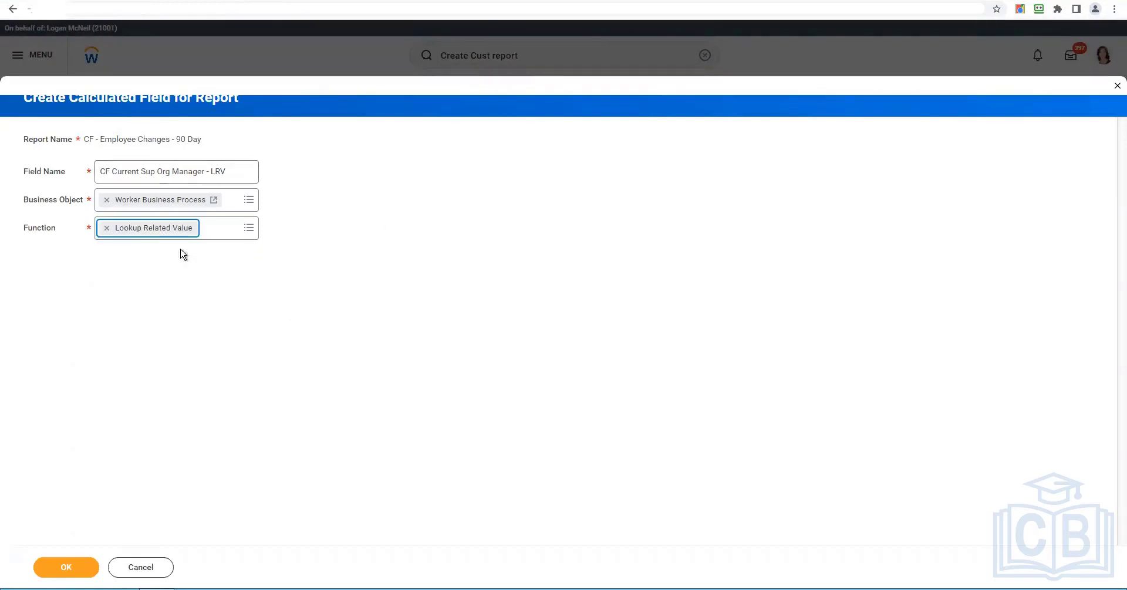
- Look through the available calculation functions, keep Lookup Related Value selected, and continue to the calculation setup
left_click(234, 237)
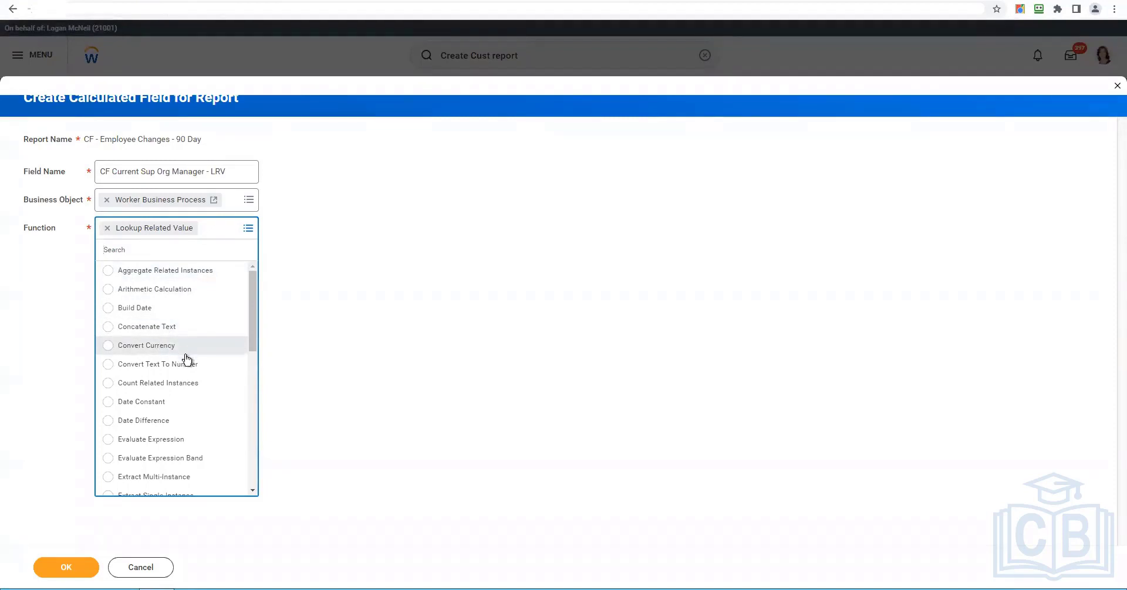
left_click_drag(253, 339, 253, 381)
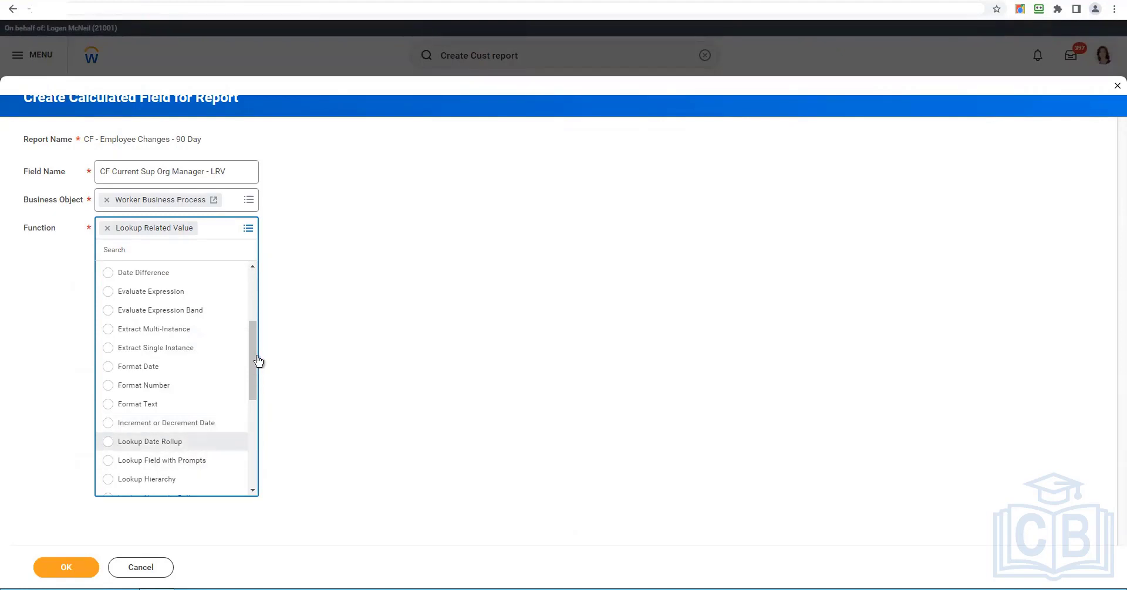
left_click_drag(253, 393, 252, 461)
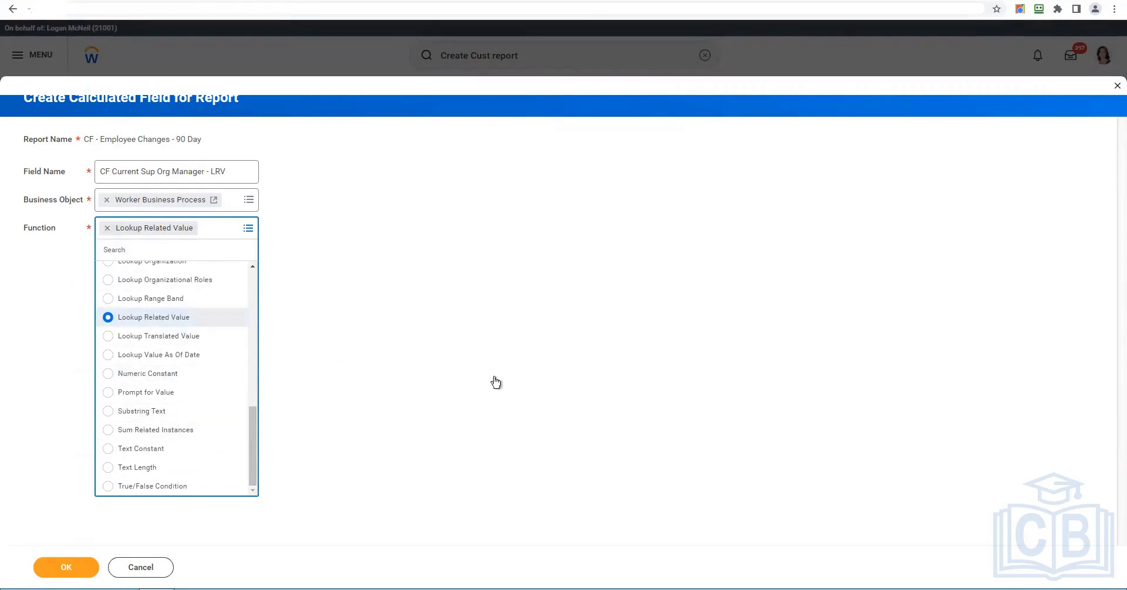
left_click(512, 375)
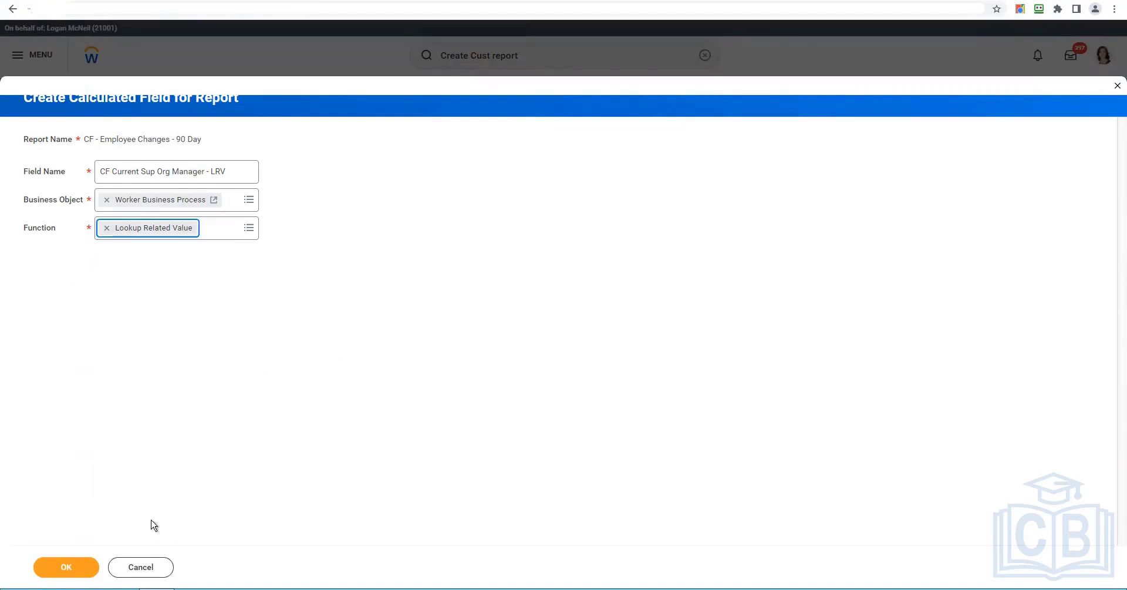
left_click(66, 567)
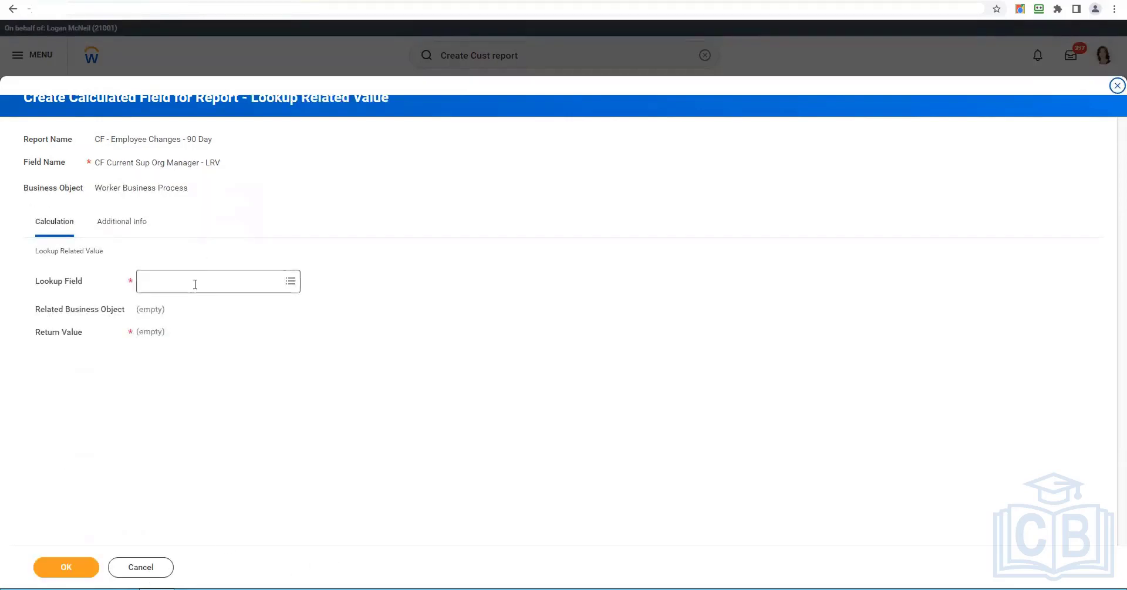
- Check the details of the Supervisory Organization - Current field and set it as the lookup field
left_click(196, 284)
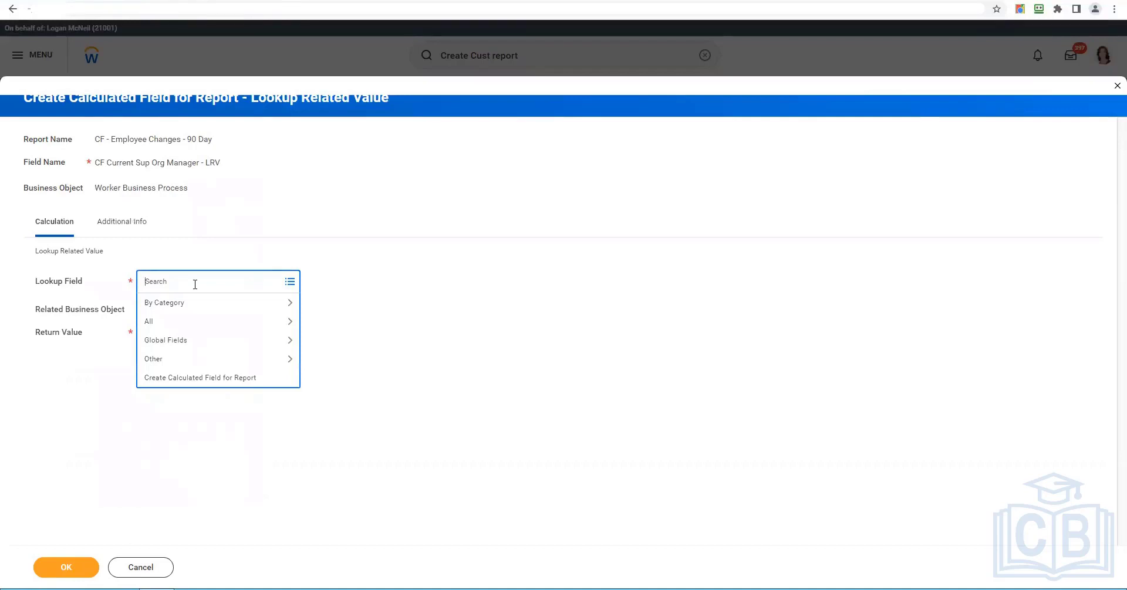
type("c")
type("ory Organization Curr")
type("ent")
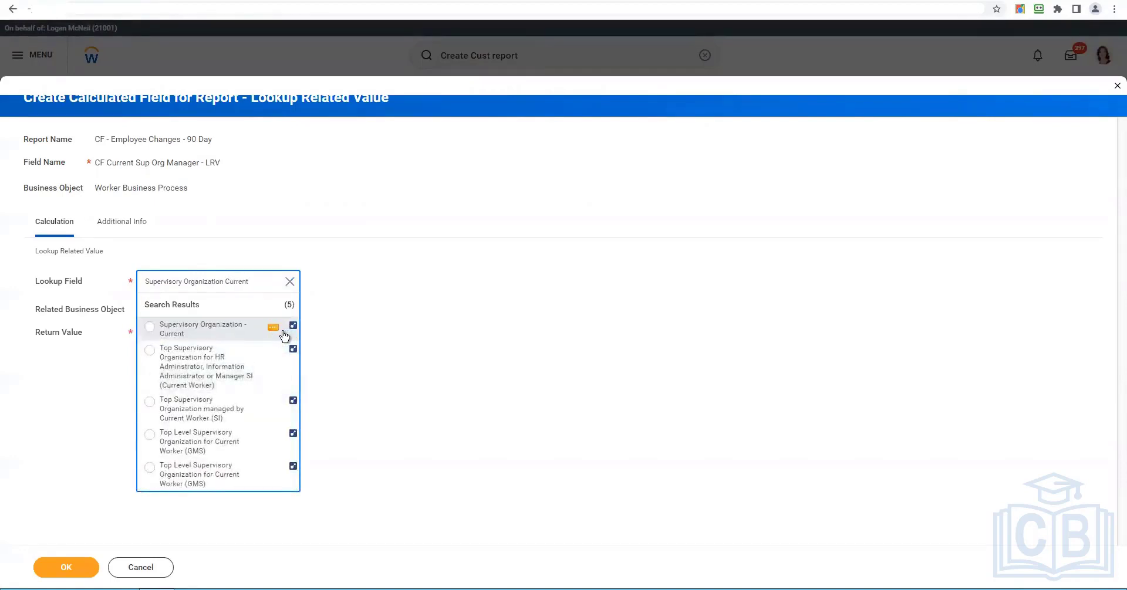
left_click(274, 331)
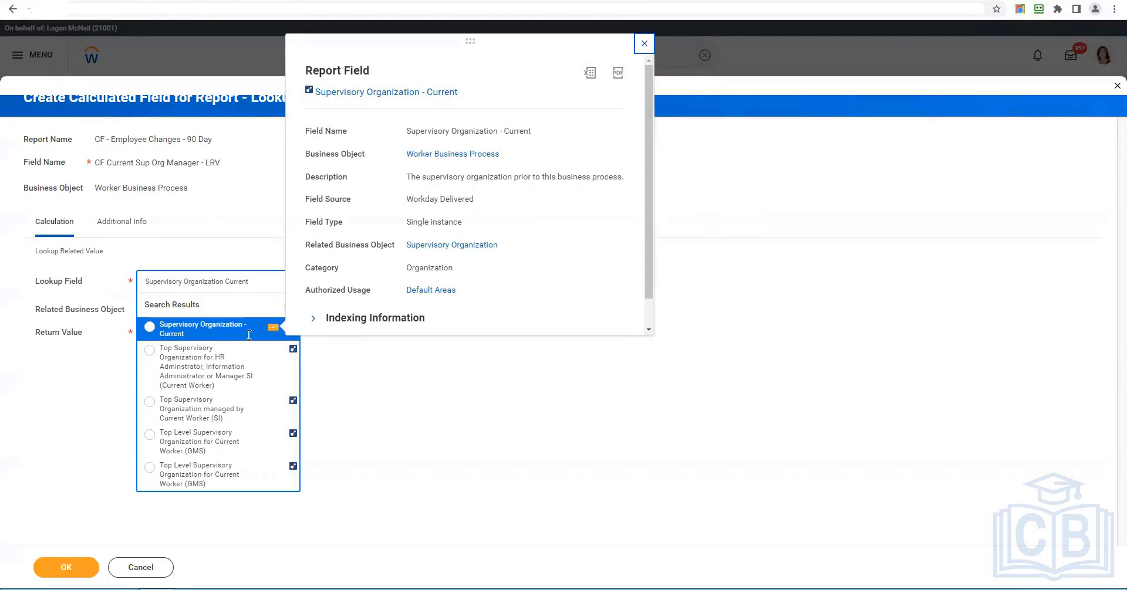
left_click(220, 334)
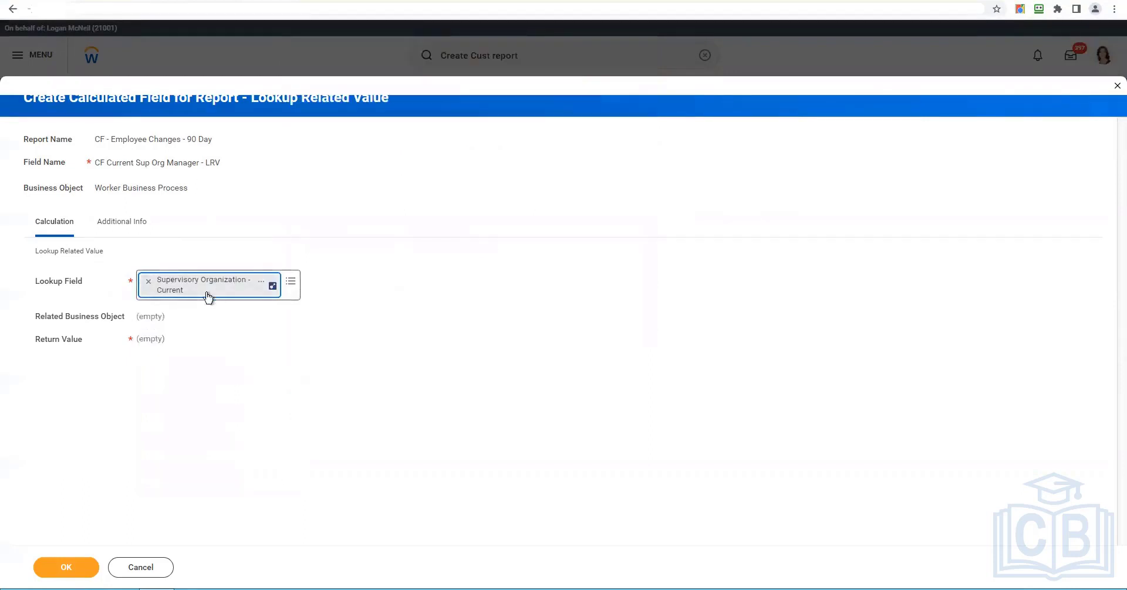
- Check the details of the Supervisory Manager field, set it as the return value, and save the calculated field
left_click(214, 338)
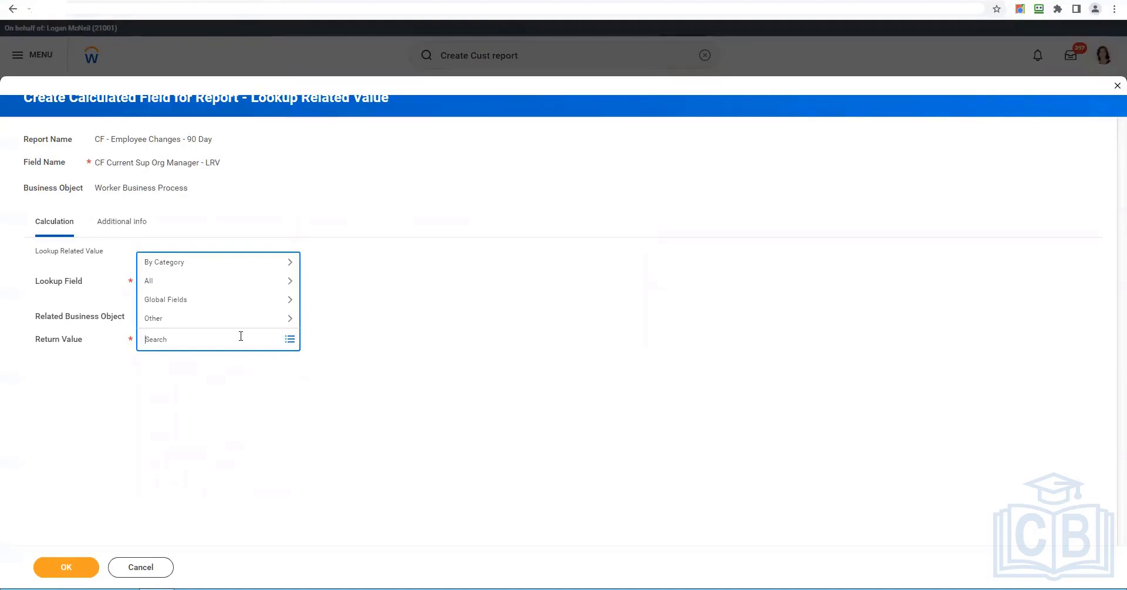
type("Supervisory Manager")
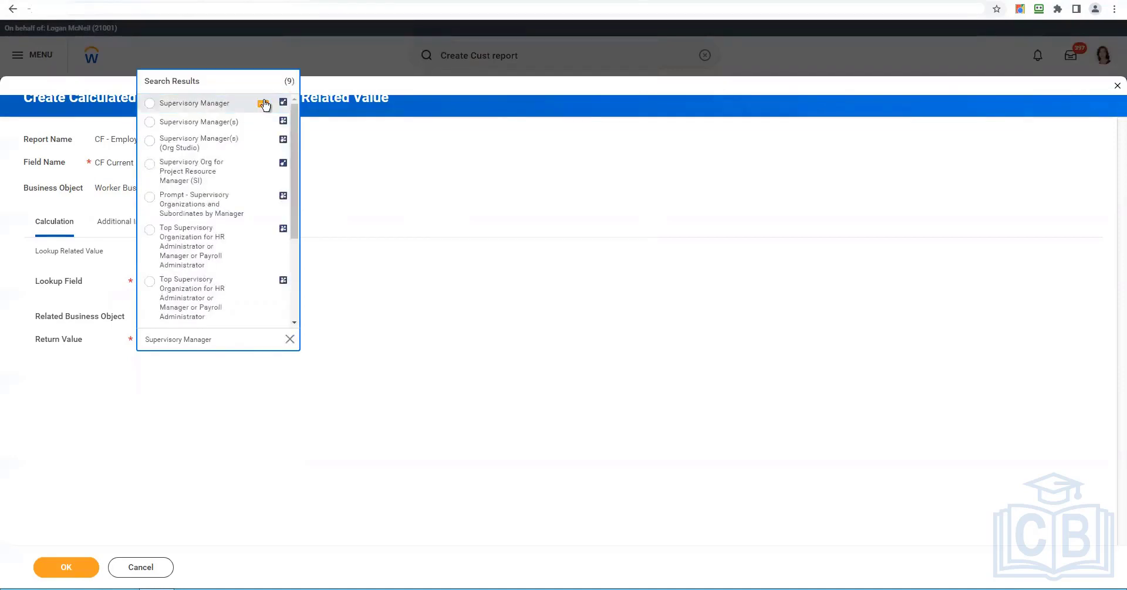
left_click(262, 104)
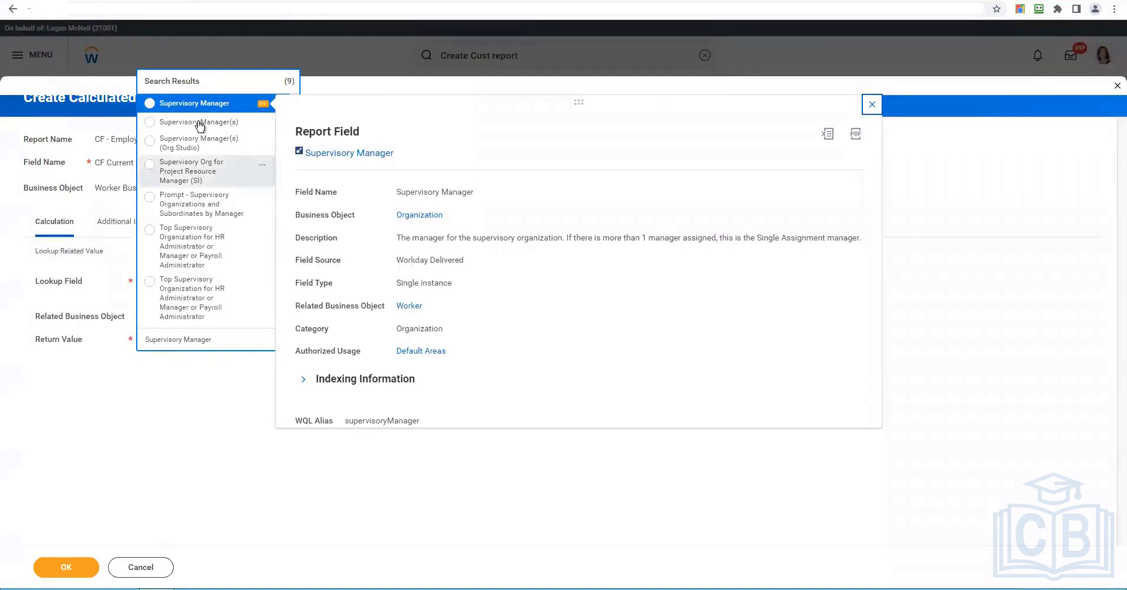
left_click(199, 103)
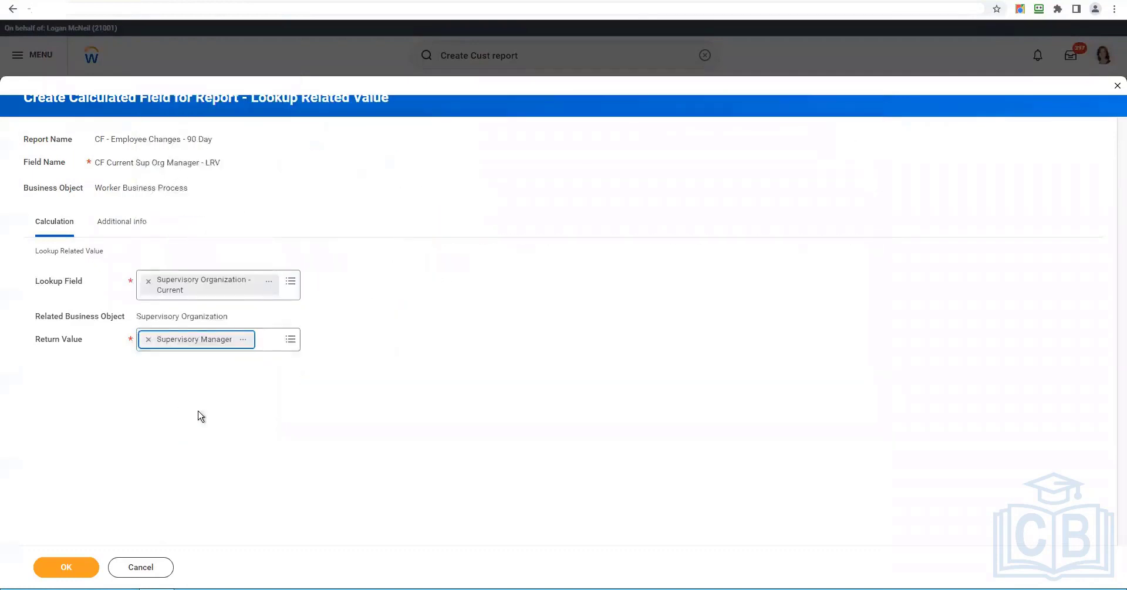
left_click(199, 413)
left_click(64, 567)
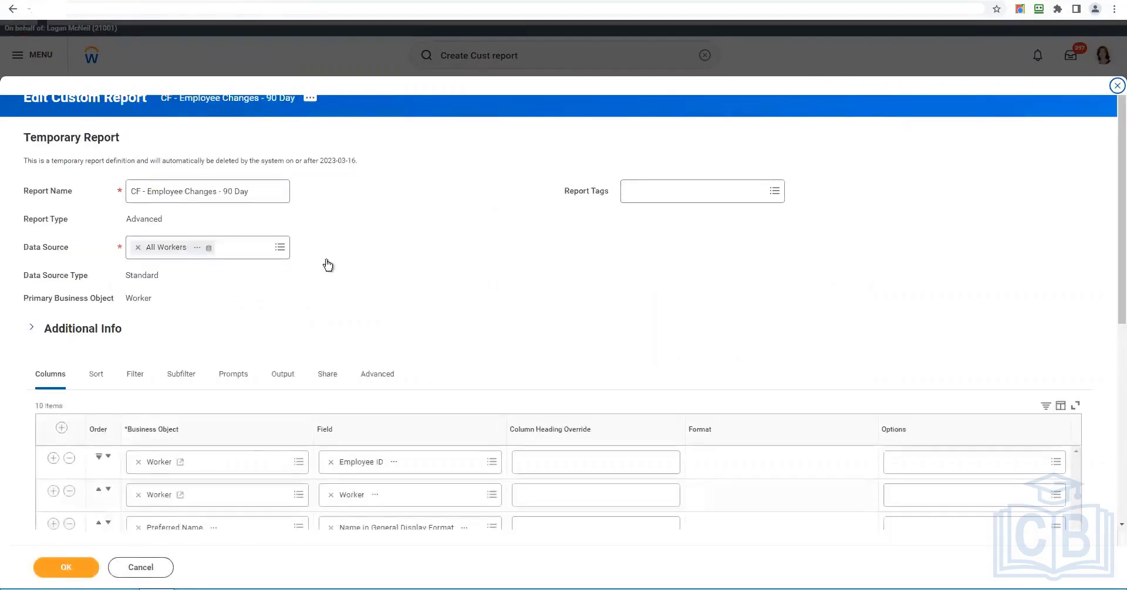
- Add a column row below CF Current Sup Org Manager - LRV and override that field's column heading with Current Manager
scroll(327, 263, "down", 6)
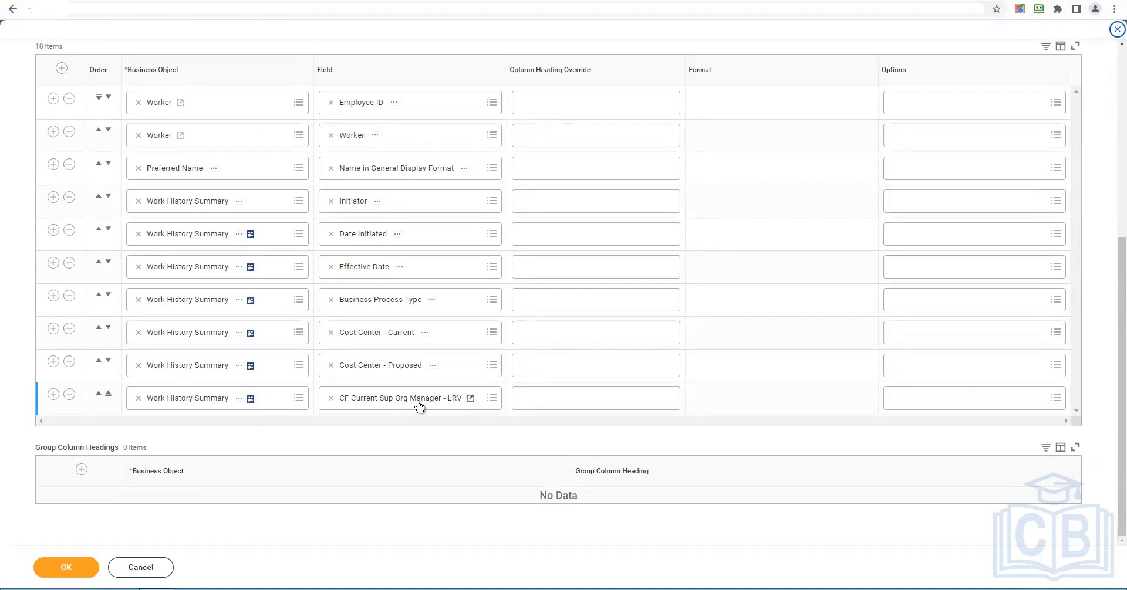
left_click(53, 395)
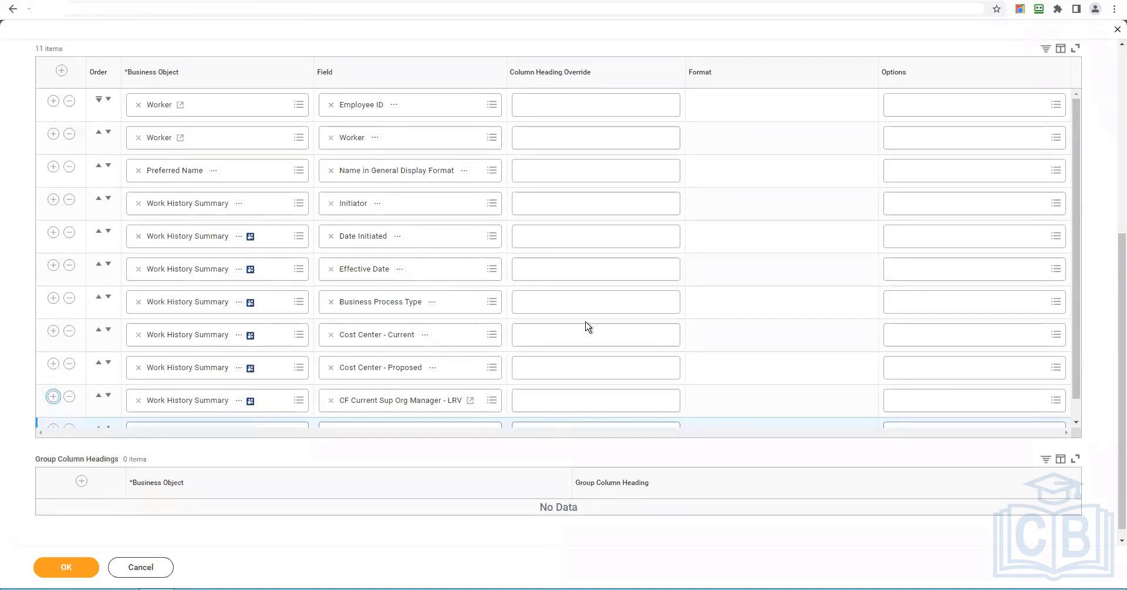
left_click(572, 396)
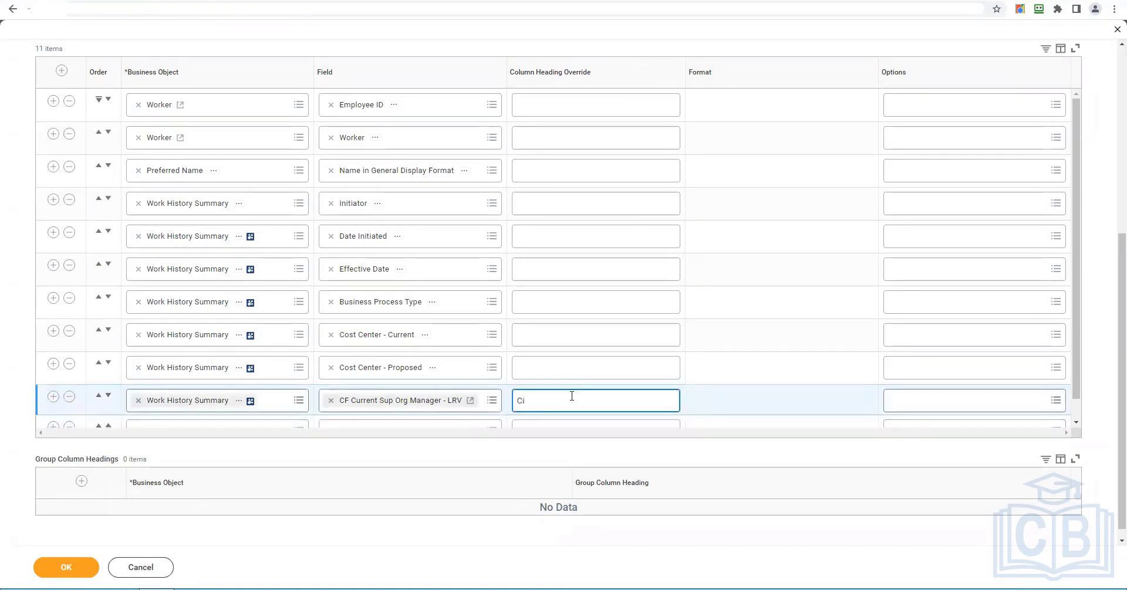
type("Current Manager")
scroll(510, 334, "down", 1)
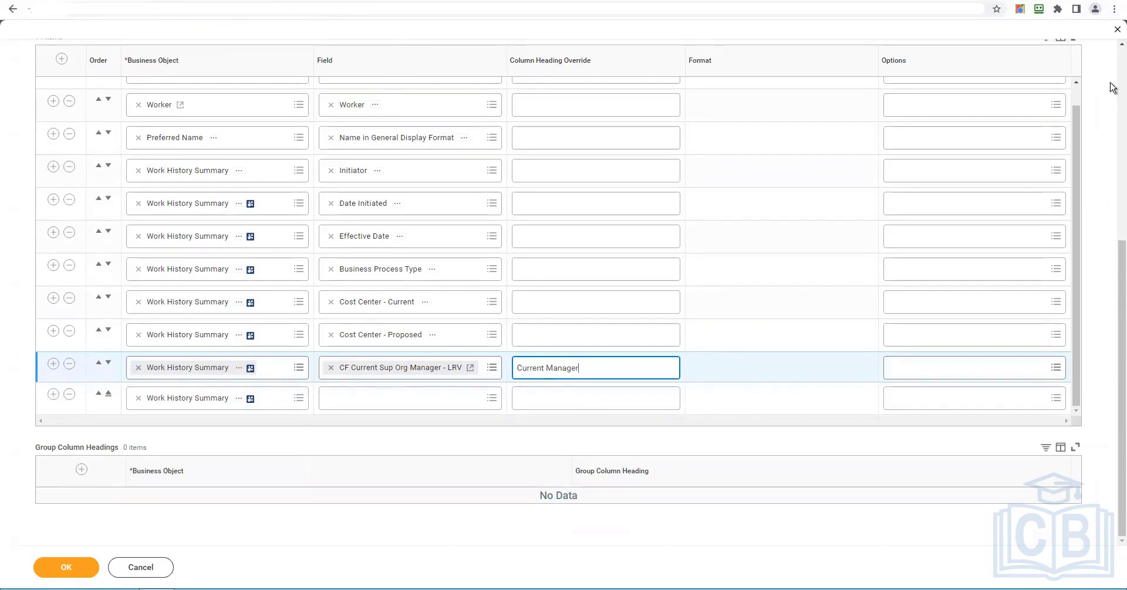
- Create a calculated field for the new last column row, named CF Proposed Sup Org Manager - LRV, with the Lookup Related Value function
scroll(1109, 88, "up", 5)
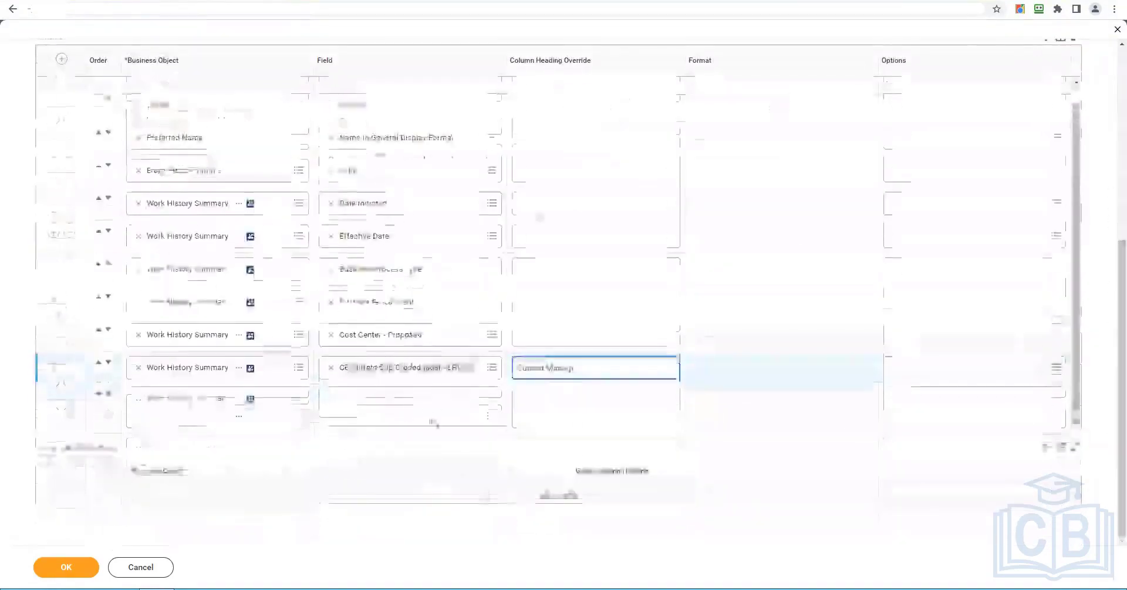
left_click(426, 398)
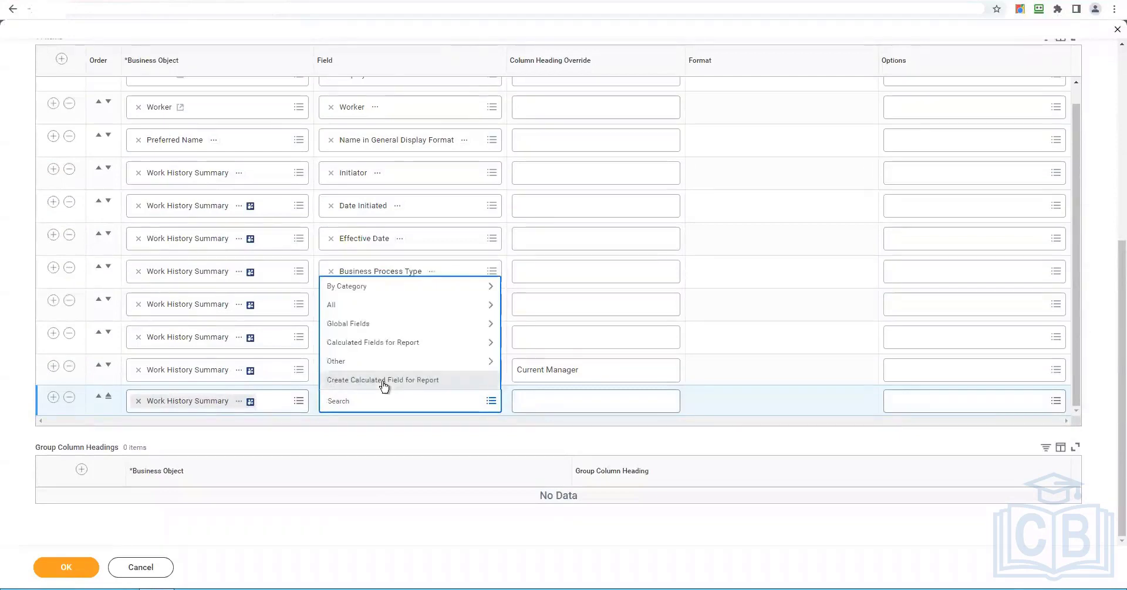
left_click(384, 380)
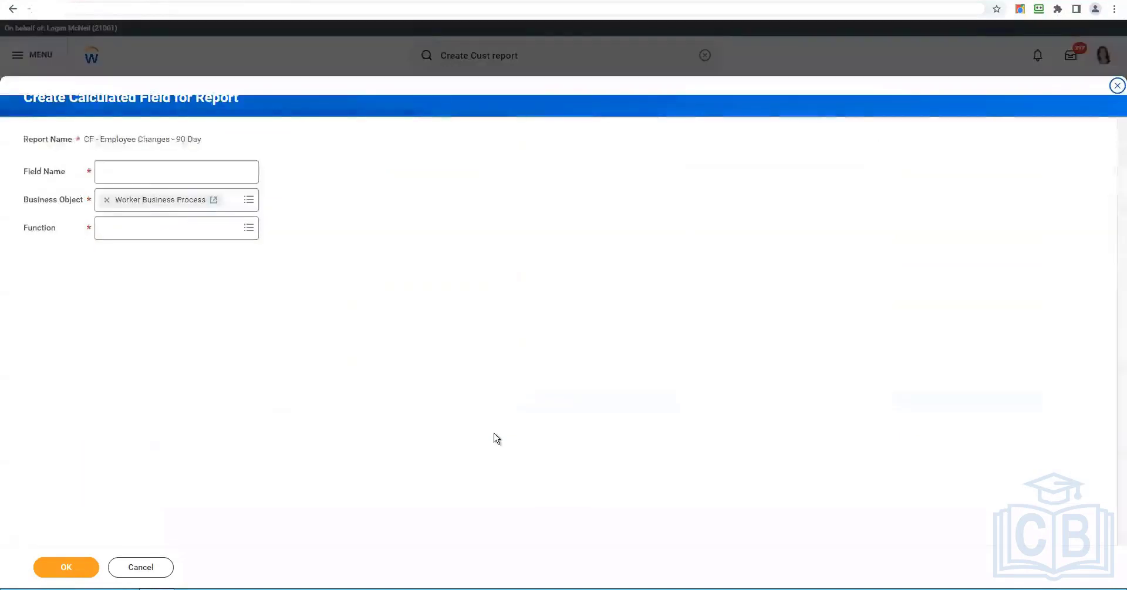
left_click(143, 168)
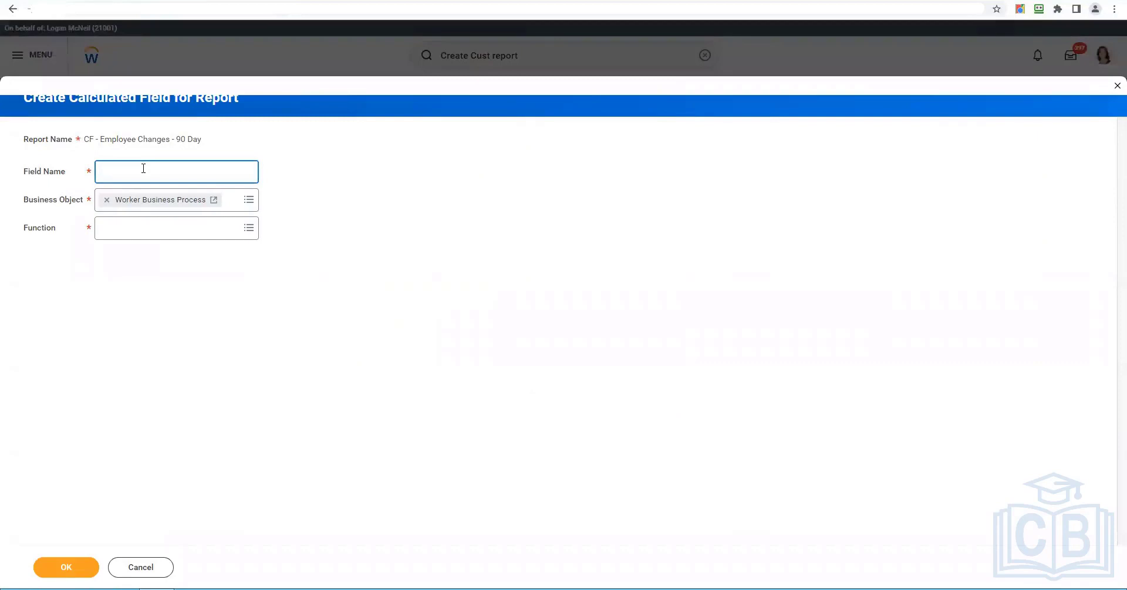
type("CF Proposed S")
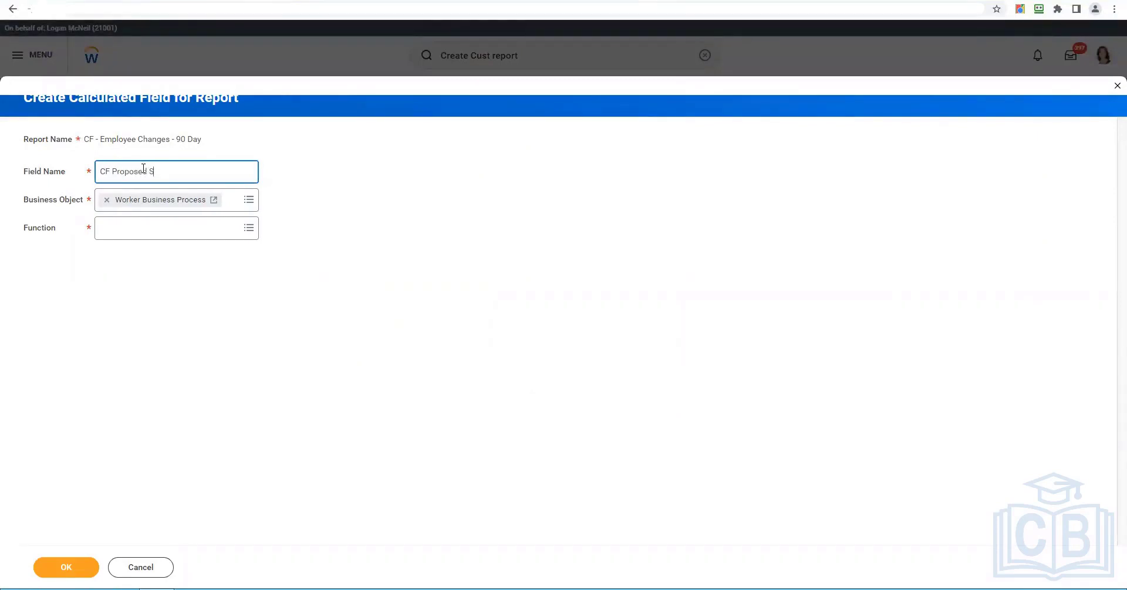
type("uper")
type("Manager")
type(" - LRV")
key("Tab")
key("Tab")
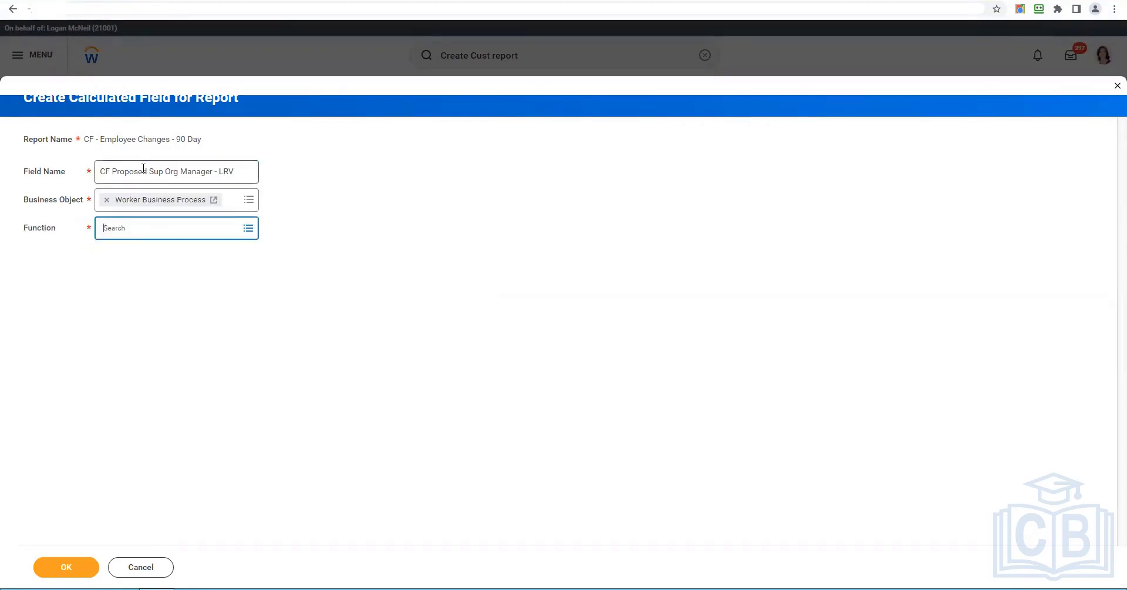
type("LRV")
key("Return")
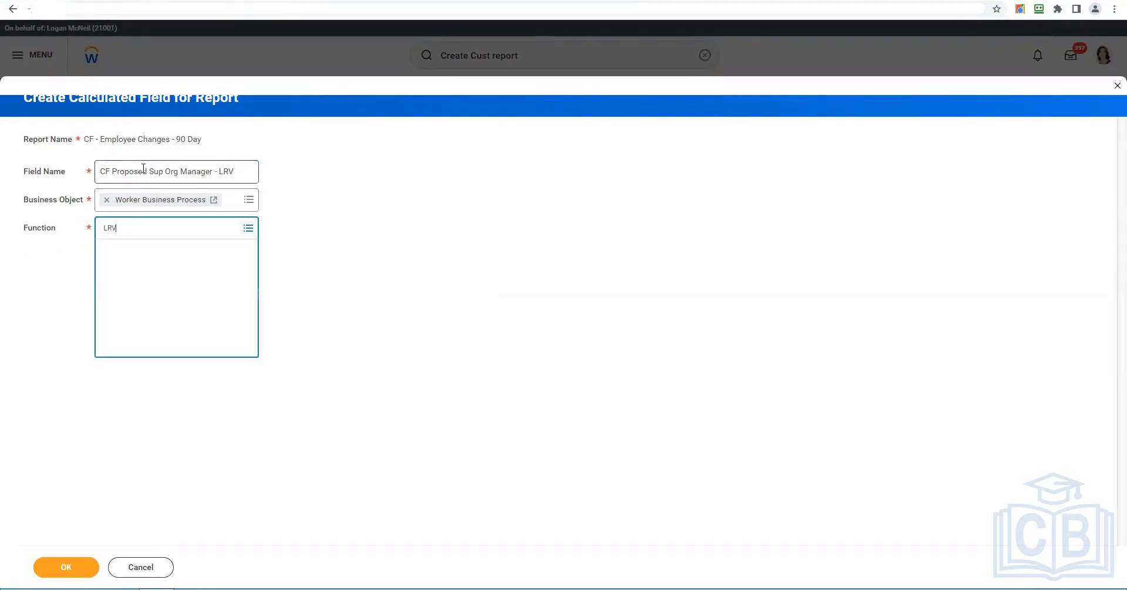
left_click(85, 570)
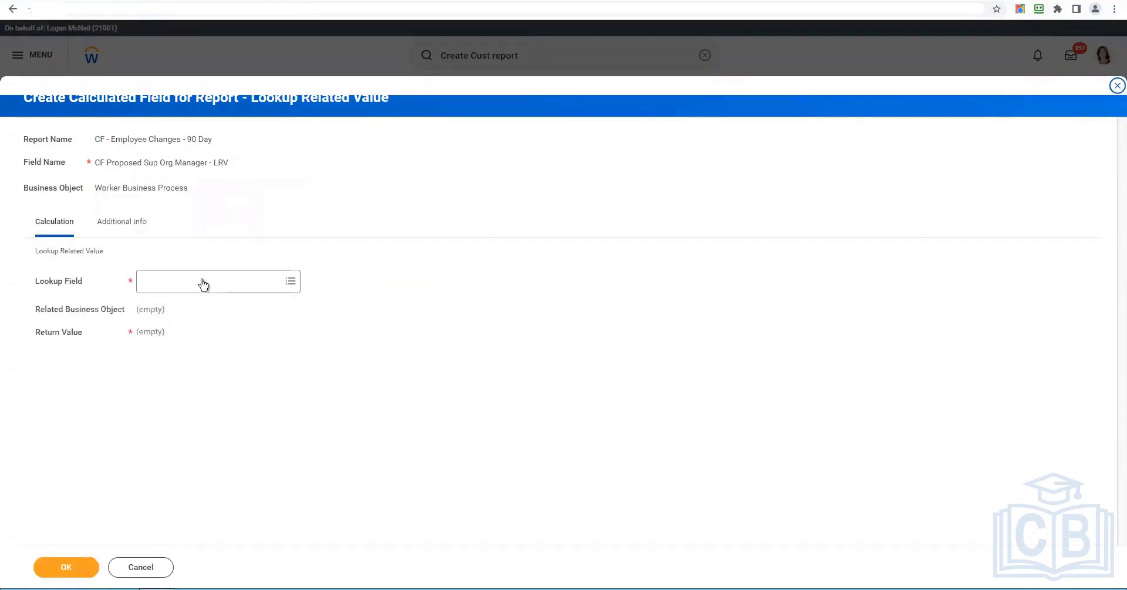
- Set the lookup field of the CF Proposed Sup Org Manager - LRV calculated field to Supervisory Organization Proposed
left_click(201, 282)
type("Su")
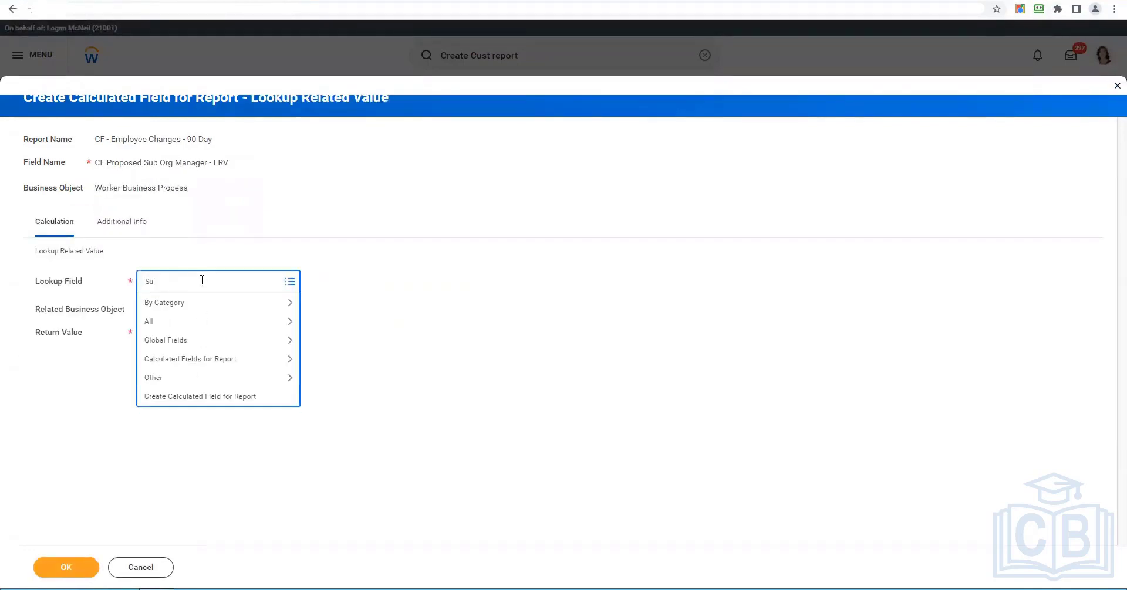
type("pervisory Organization Proposed")
key("Return")
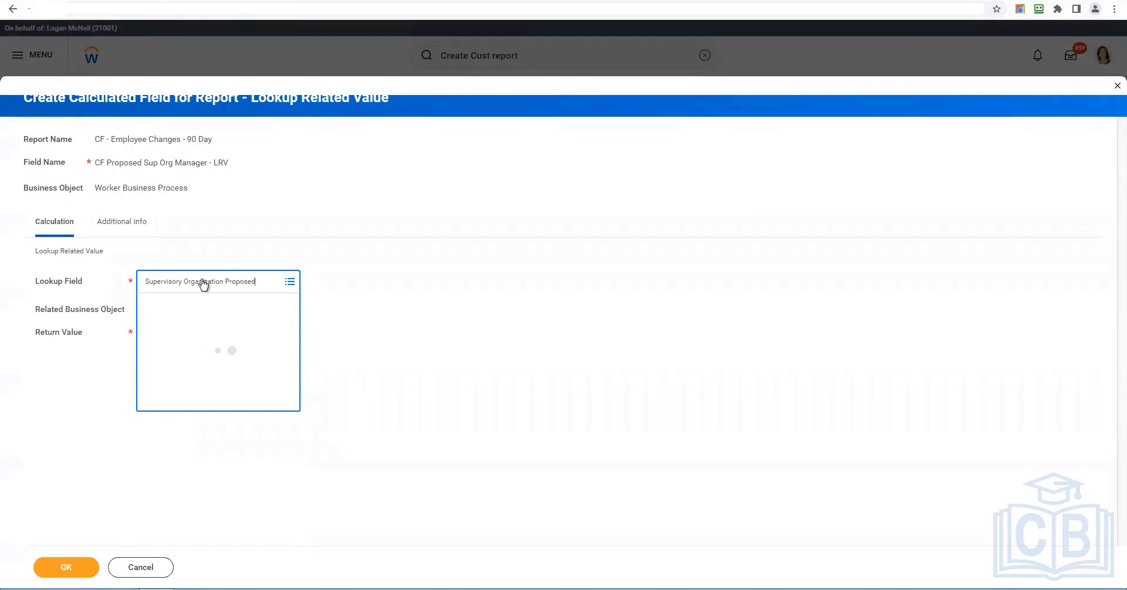
- Set the calculated field's return value to Supervisory Manager and save the calculated field
left_click(177, 343)
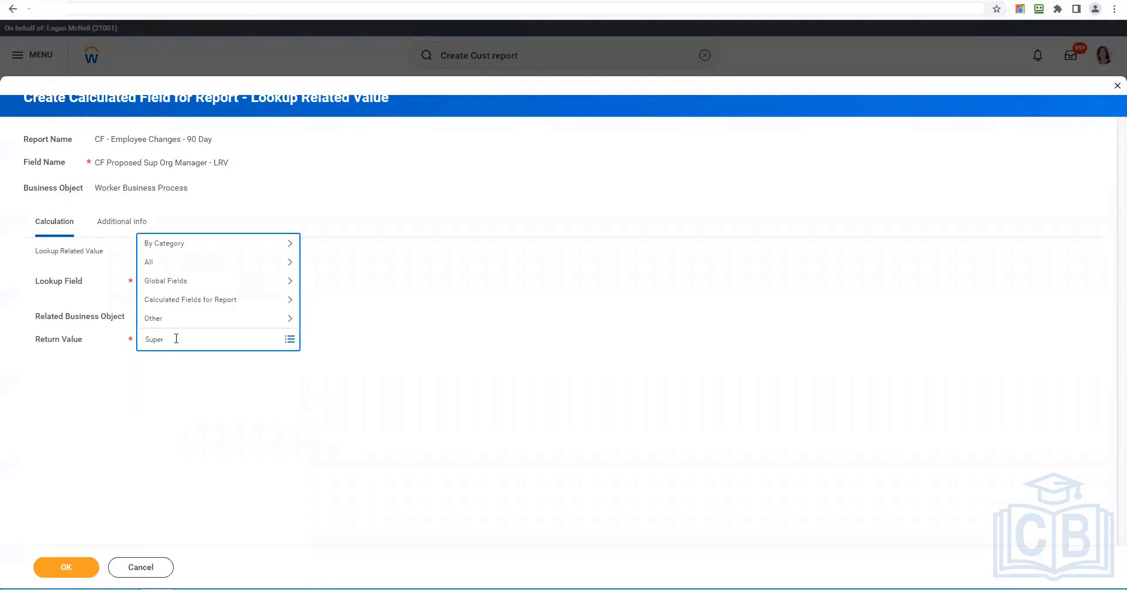
key("Return")
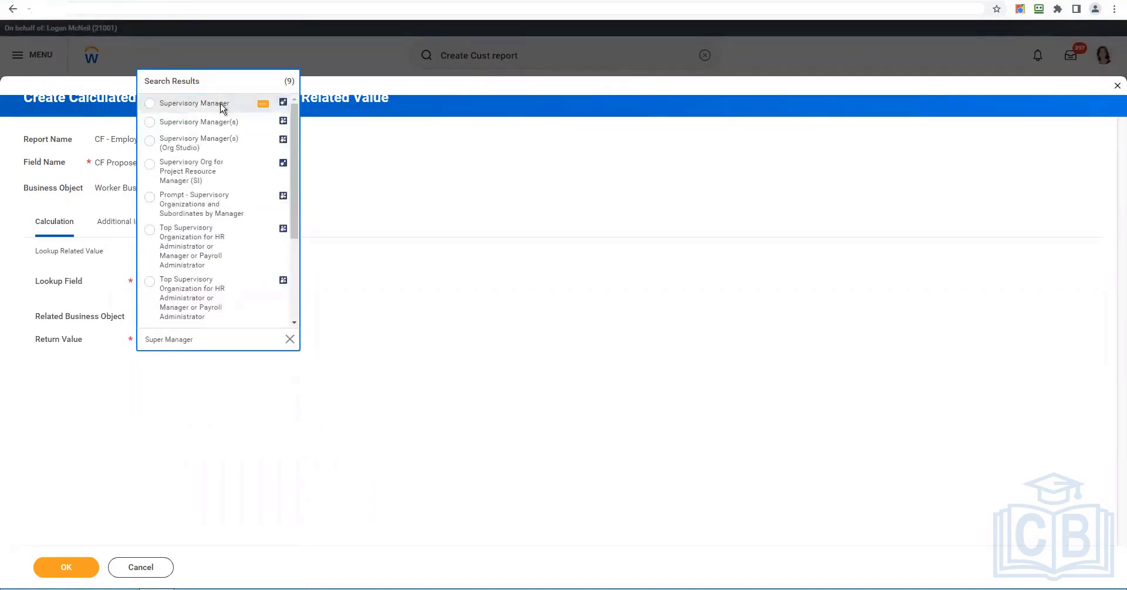
left_click(151, 103)
left_click(73, 562)
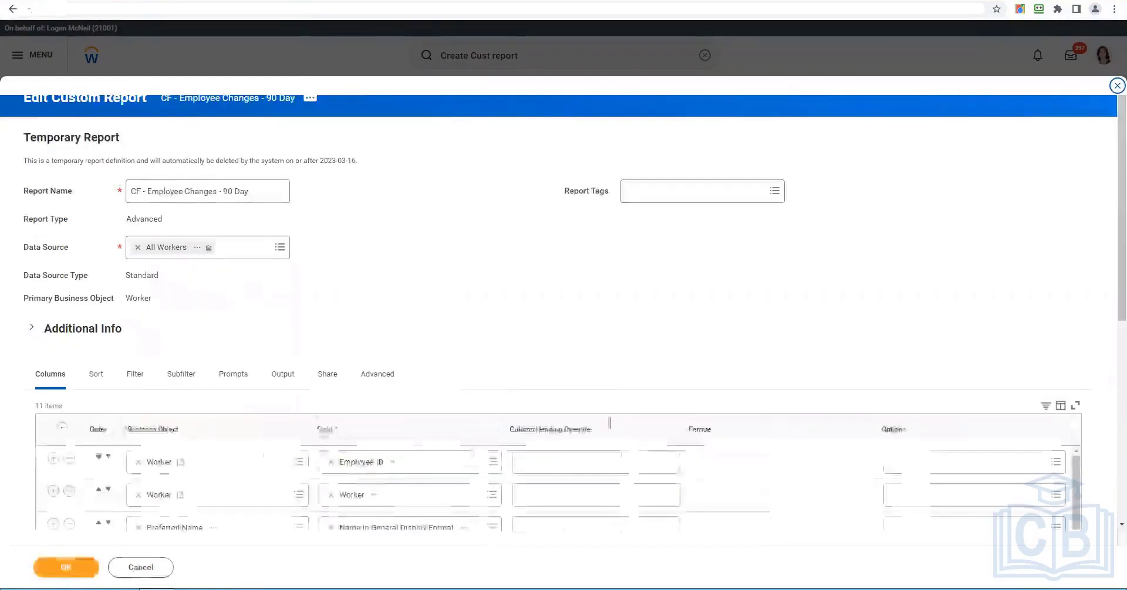
- Add a filter condition on instances and set its field to Active Status after checking that field's details
scroll(627, 336, "down", 6)
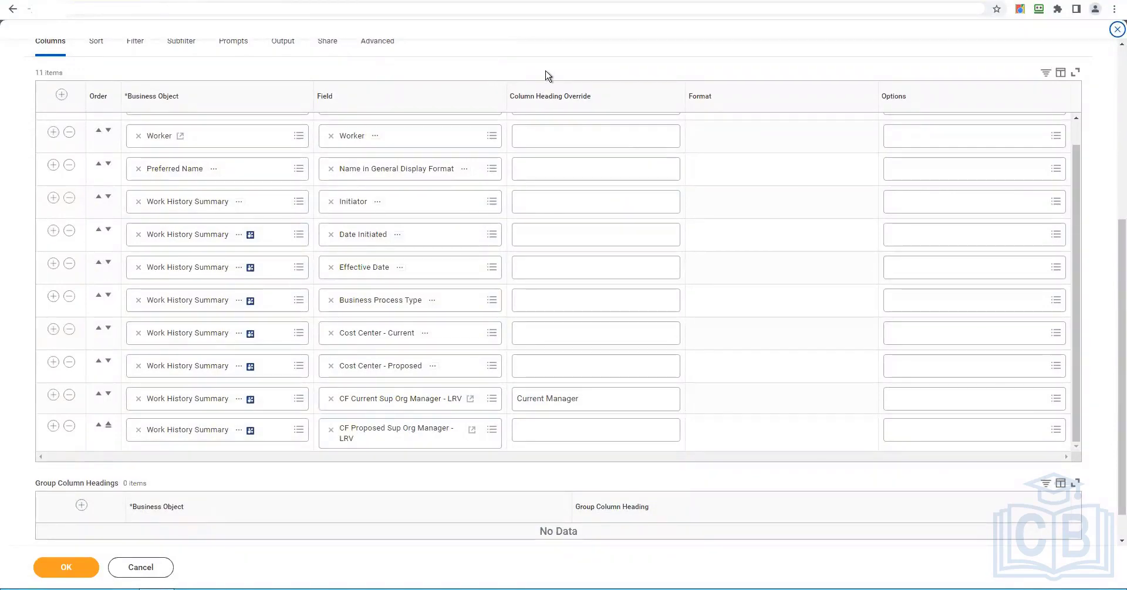
scroll(546, 75, "up", 5)
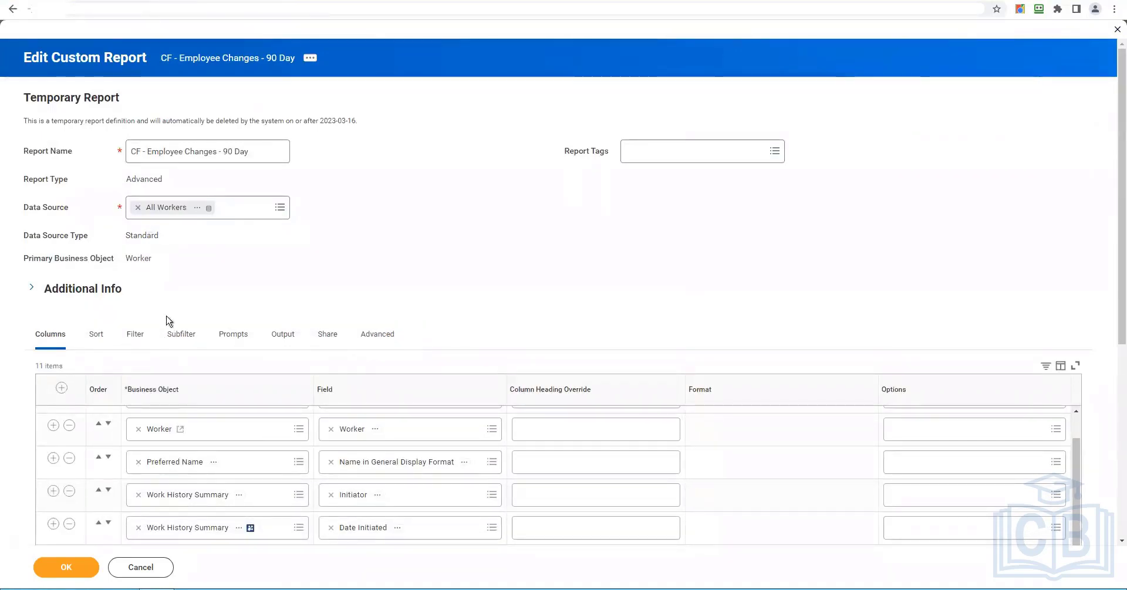
left_click(130, 340)
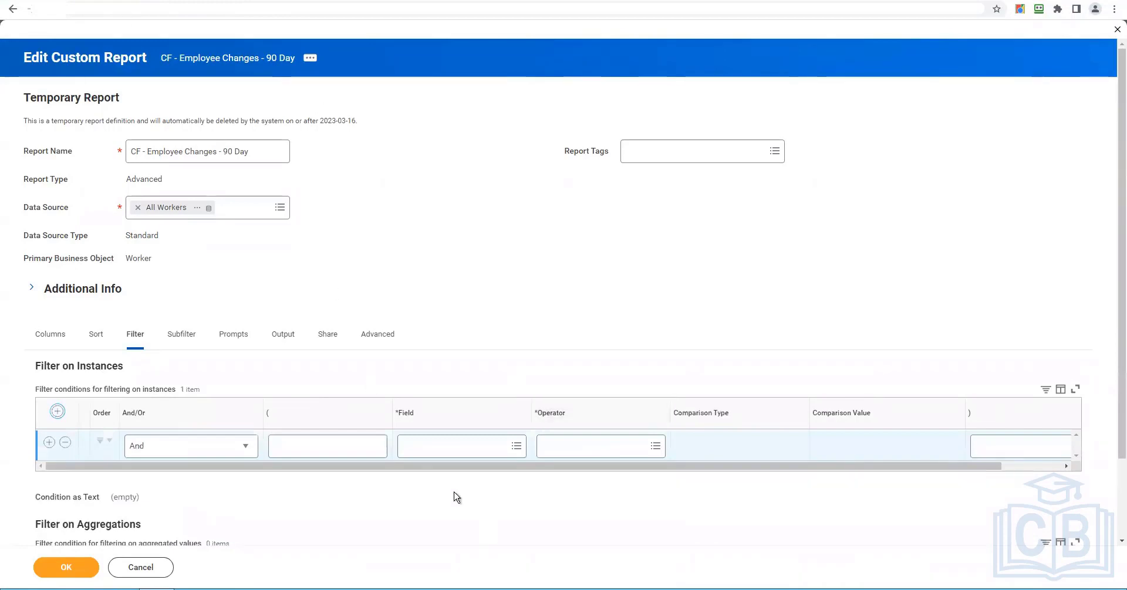
left_click(431, 444)
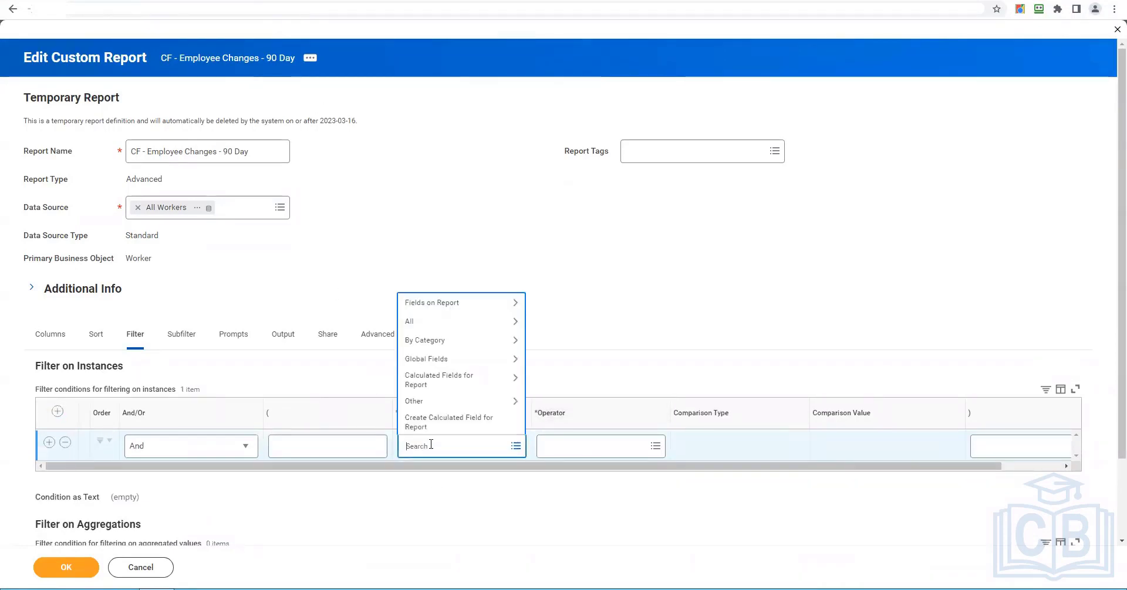
type("active status")
key("Return")
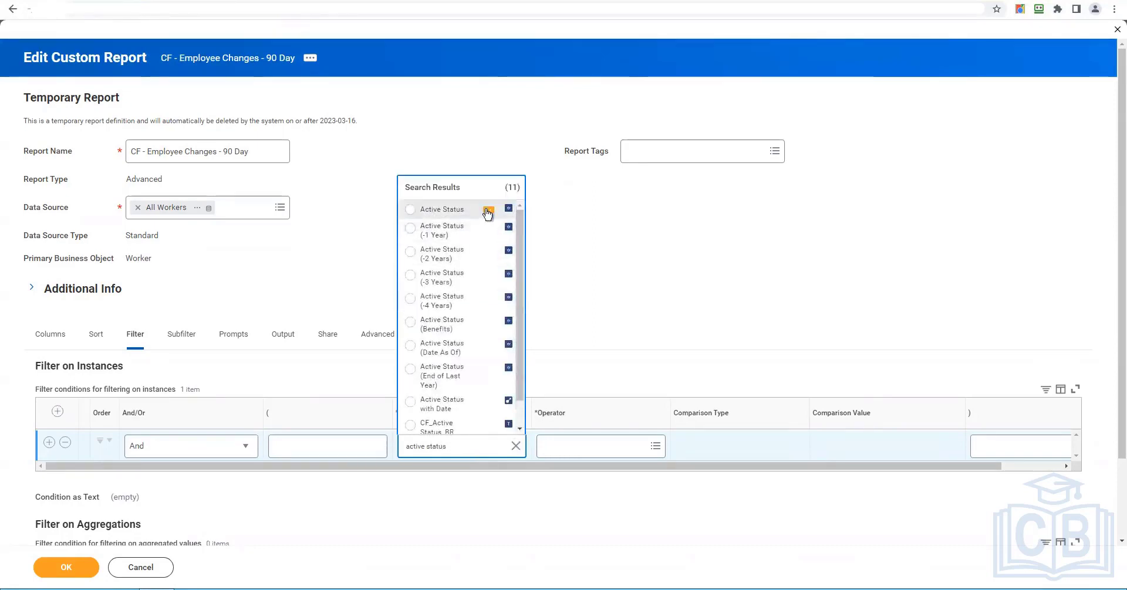
left_click(487, 211)
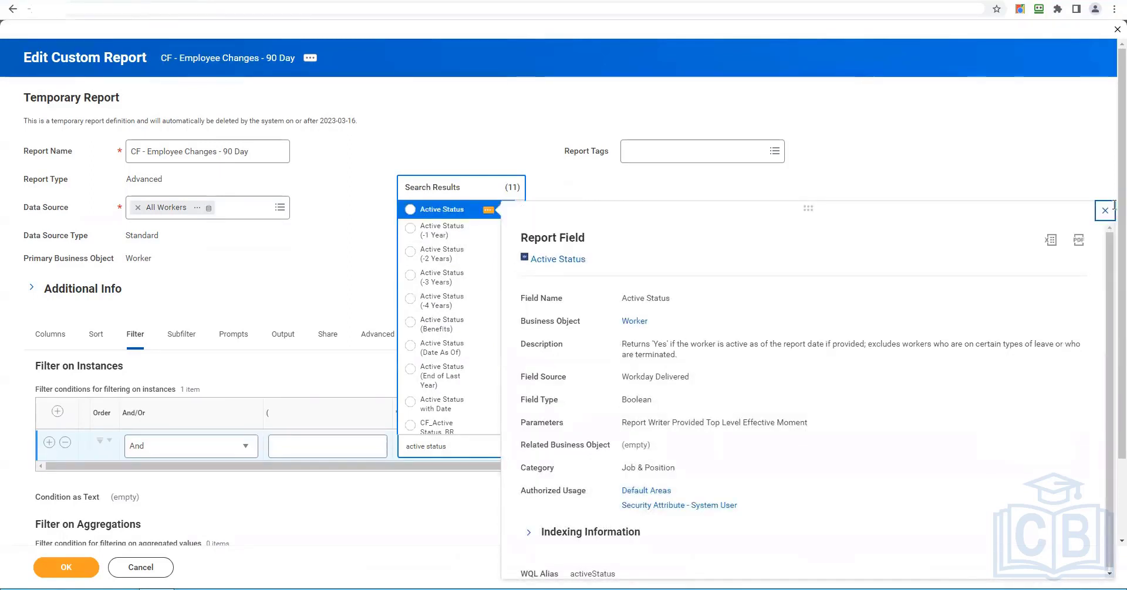
left_click(437, 213)
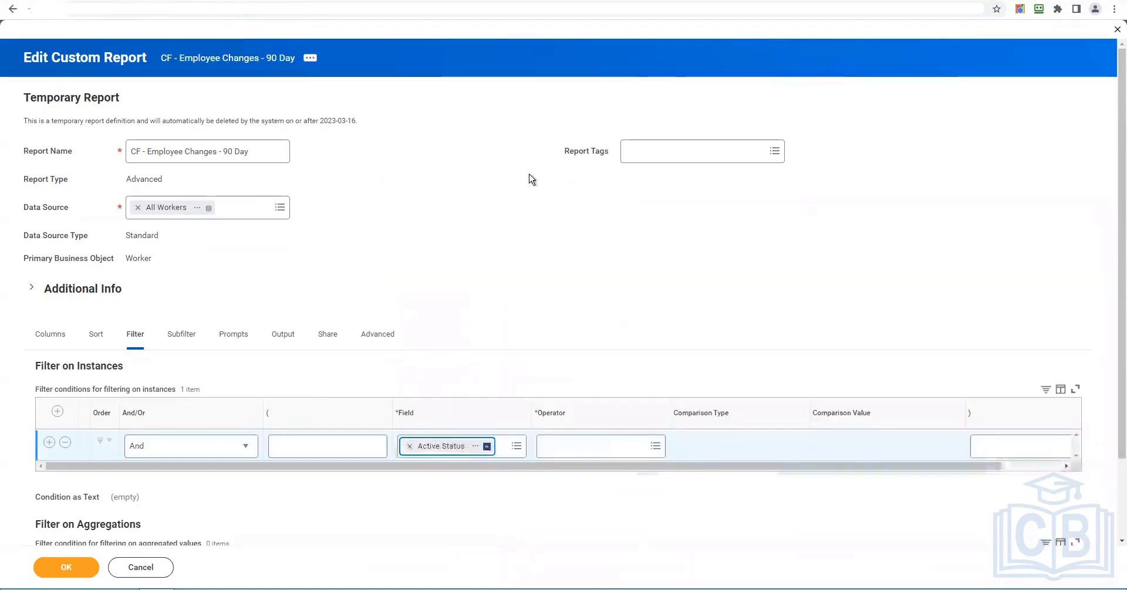
- Set the Active Status condition's operator to equal to and enable its comparison value
left_click(571, 451)
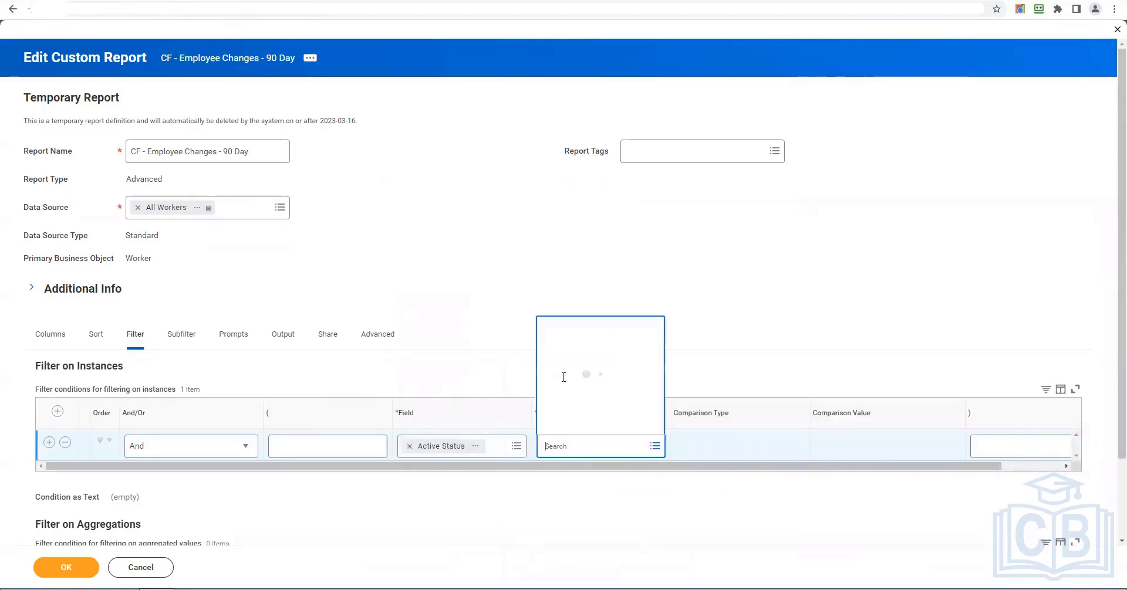
left_click(592, 418)
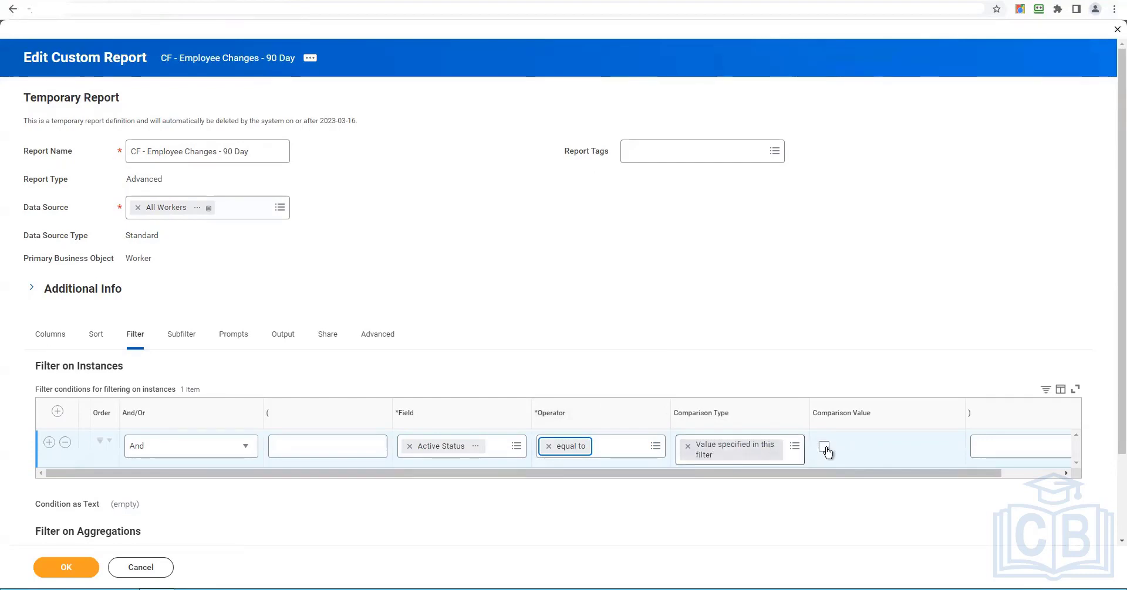
left_click(824, 447)
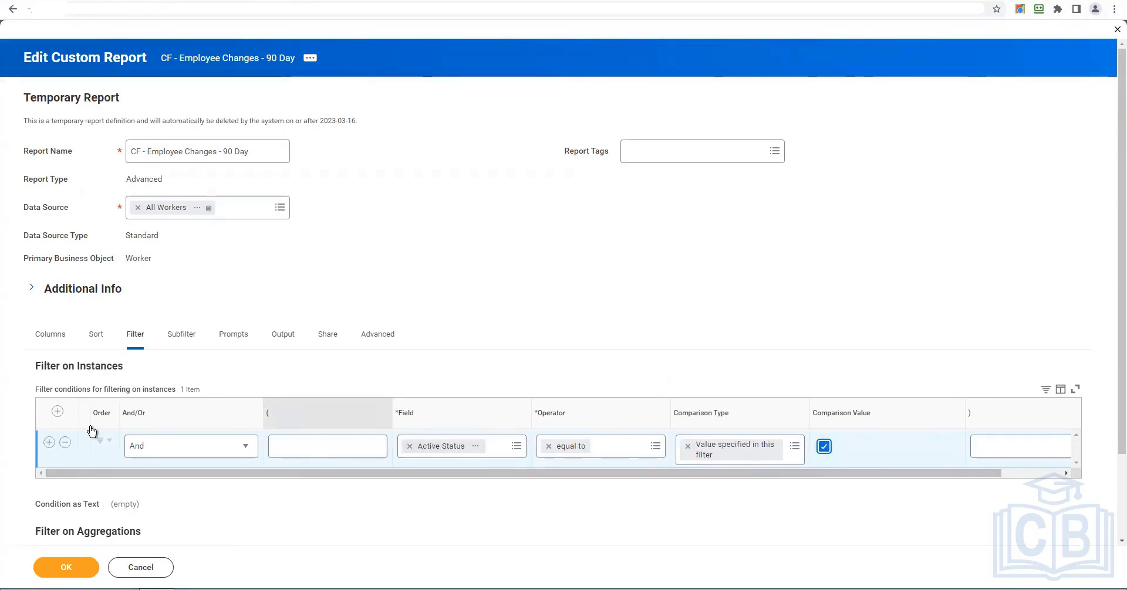
- Add a second And filter condition below Active Status and set its field to Cost Center
left_click(49, 444)
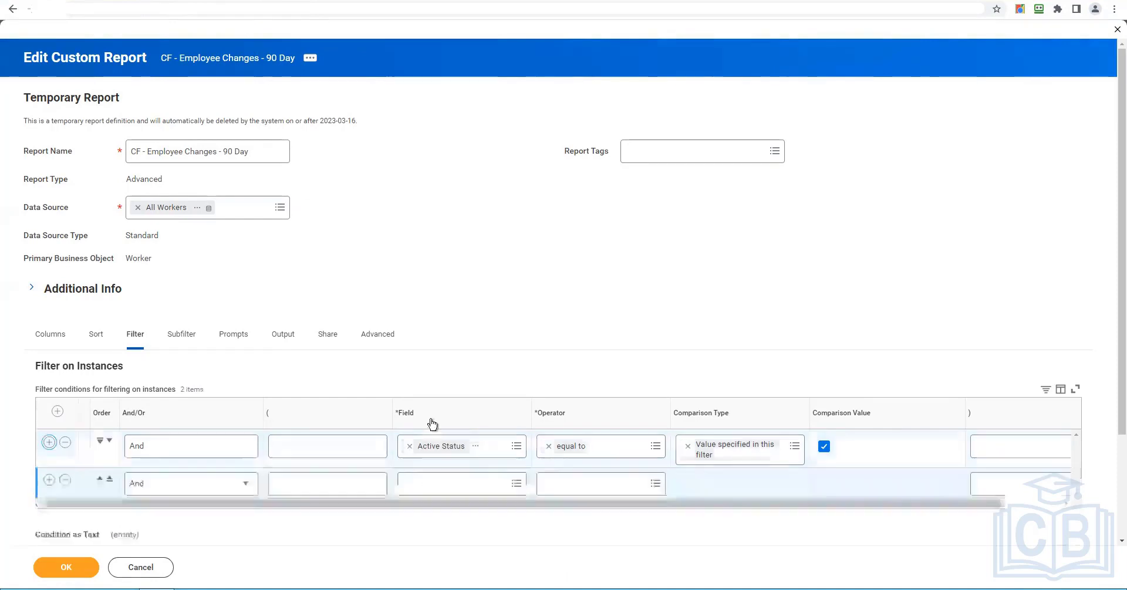
scroll(458, 499, "down", 2)
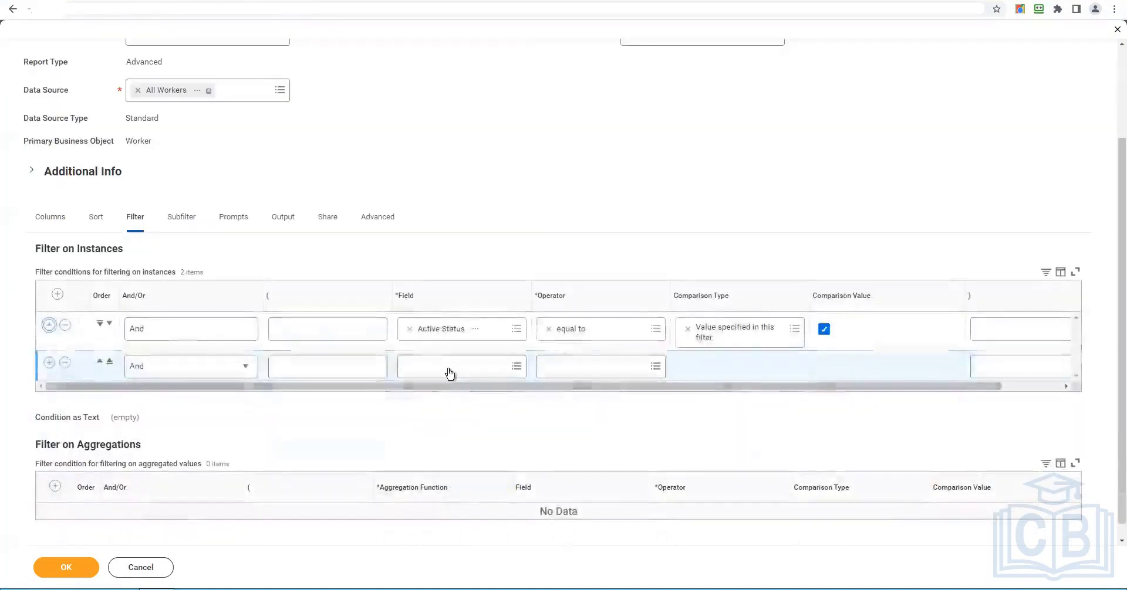
left_click(449, 369)
type("cost")
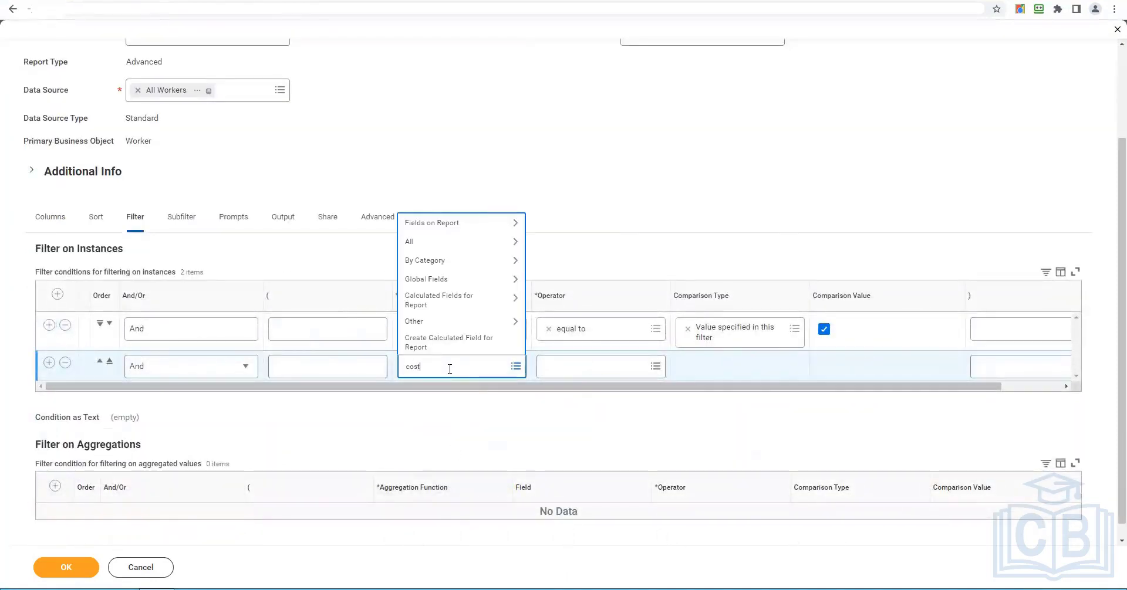
type(" center")
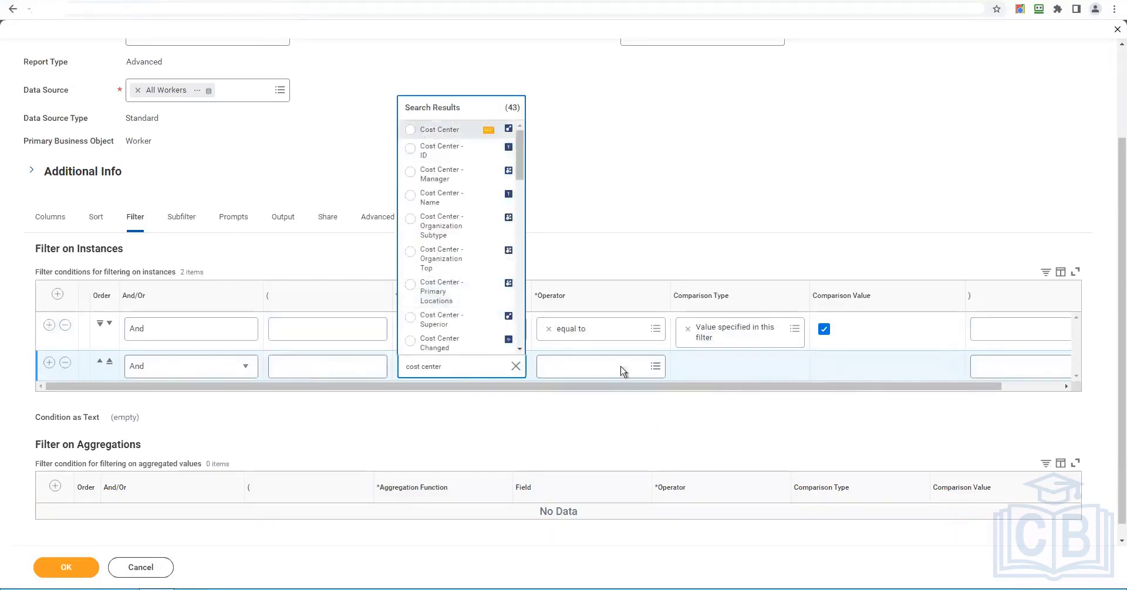
key("Return")
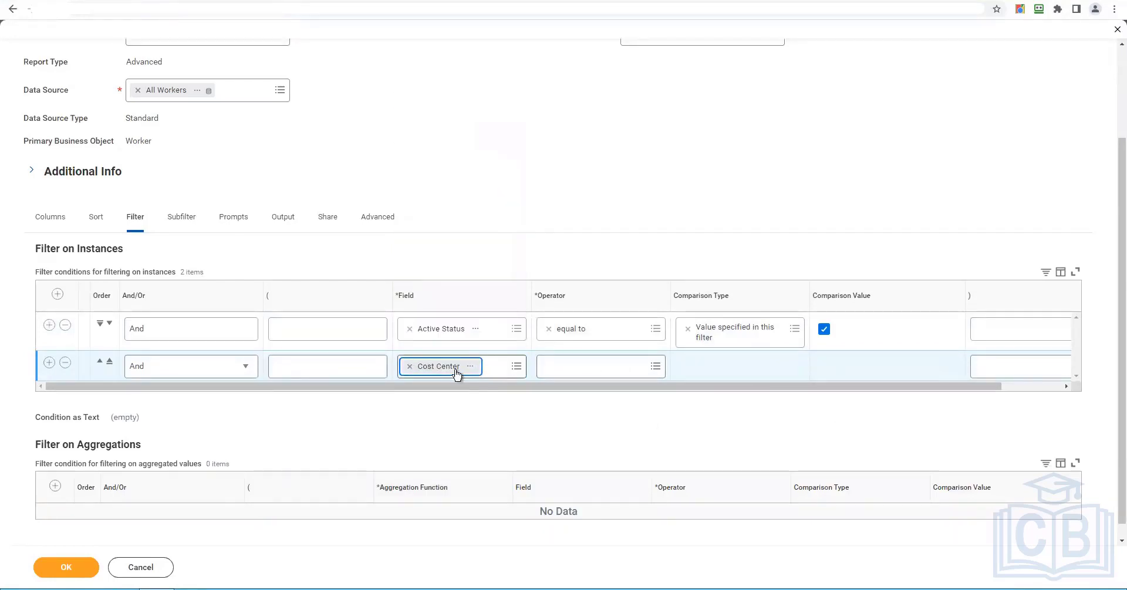
- Set the Cost Center condition's operator to in the selection list
left_click(588, 367)
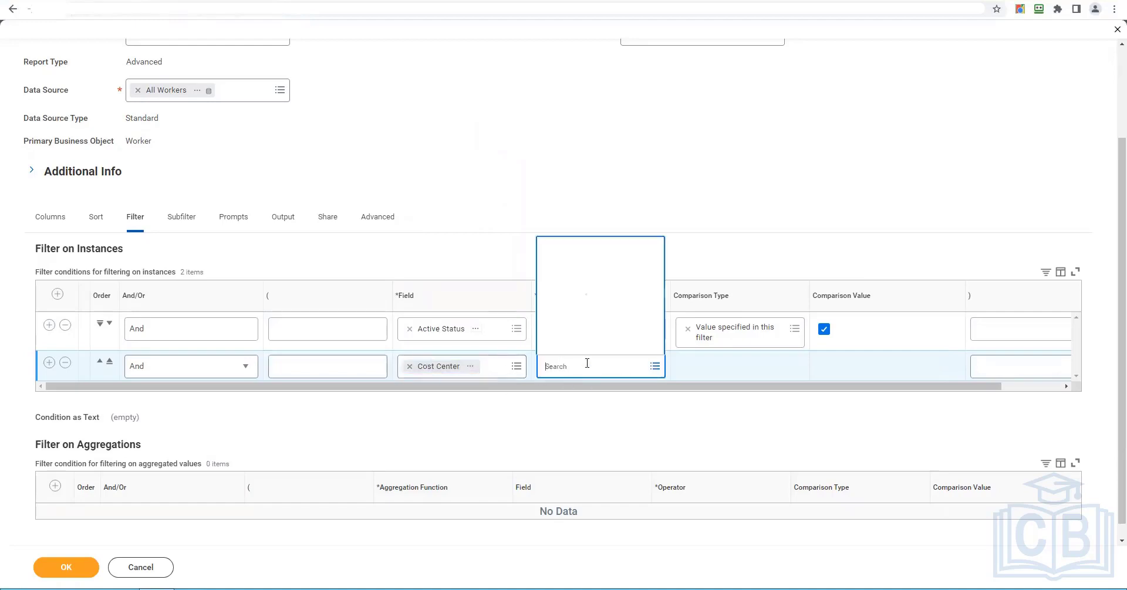
left_click(561, 325)
left_click(580, 294)
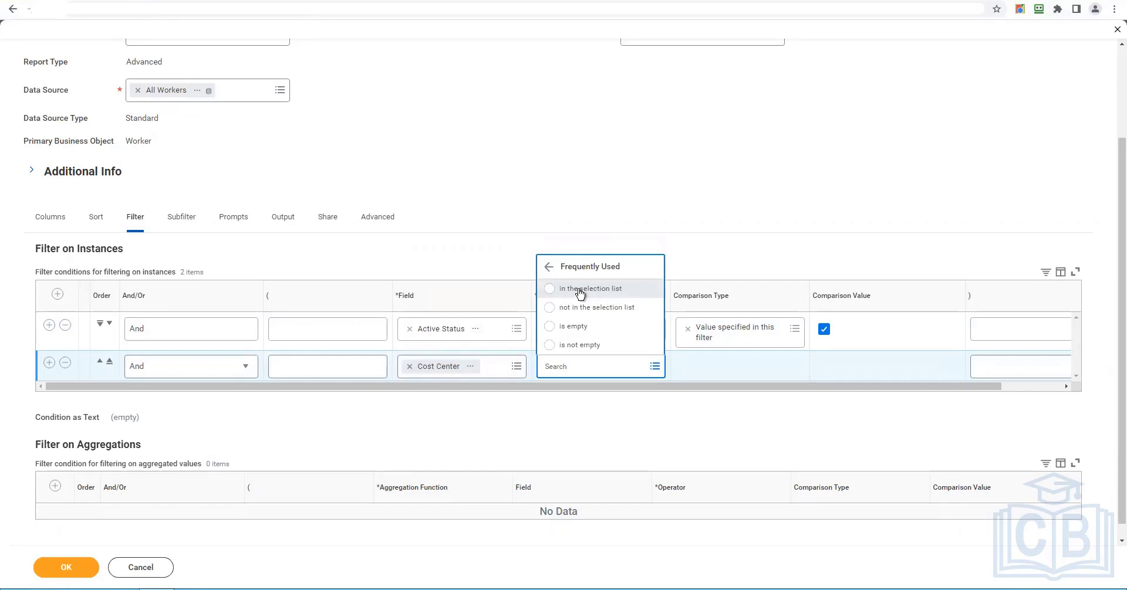
left_click(556, 289)
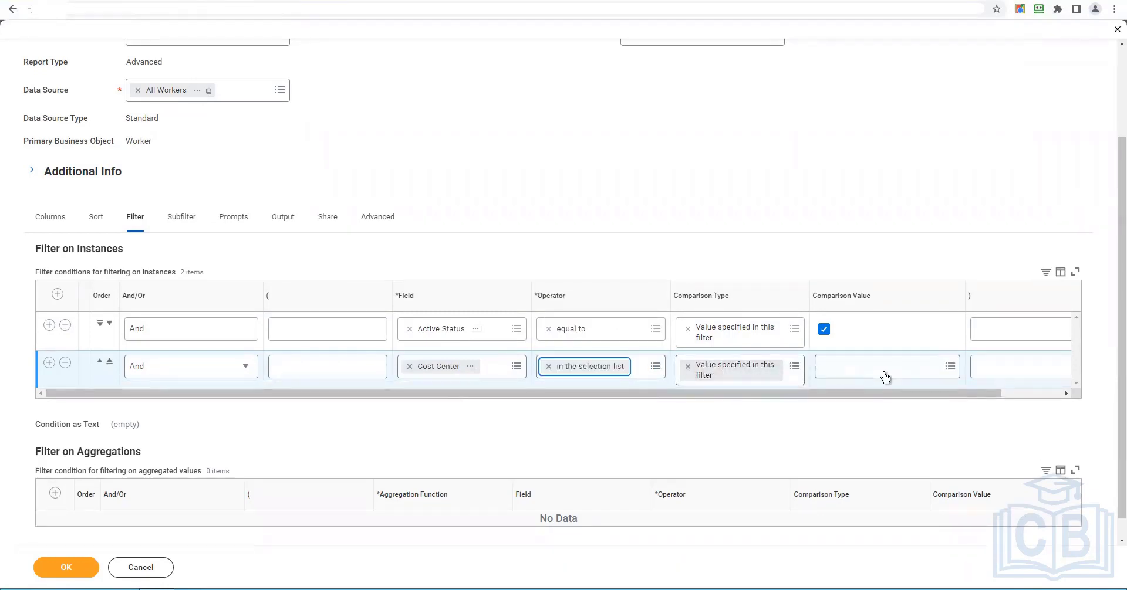
- Browse the available cost centers and choose 10000 Office of CEO as a comparison value of the Cost Center condition
left_click(884, 372)
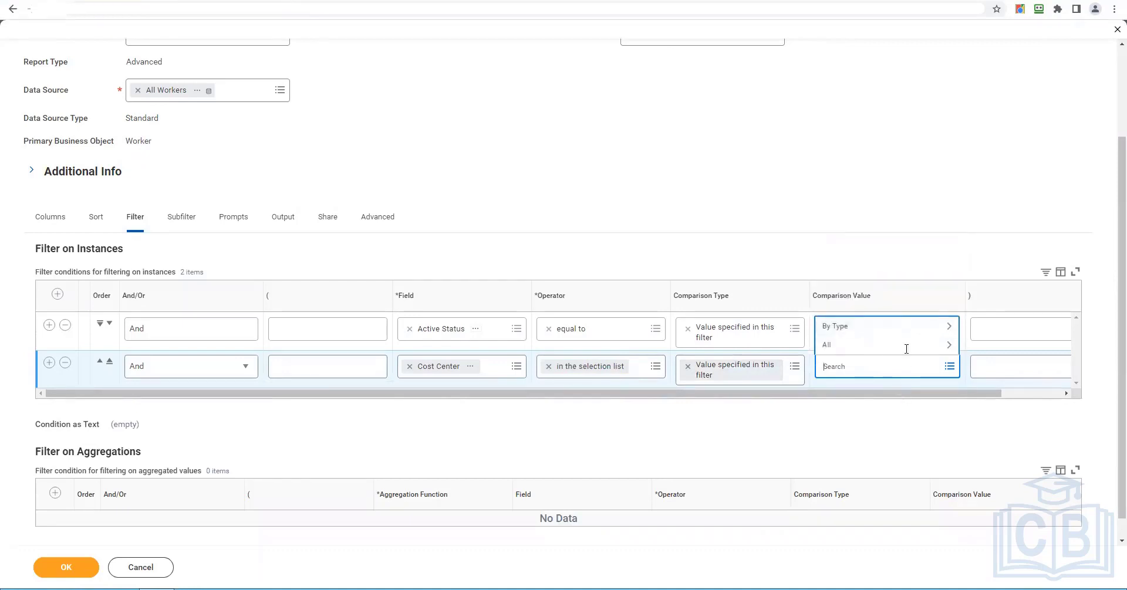
left_click(892, 348)
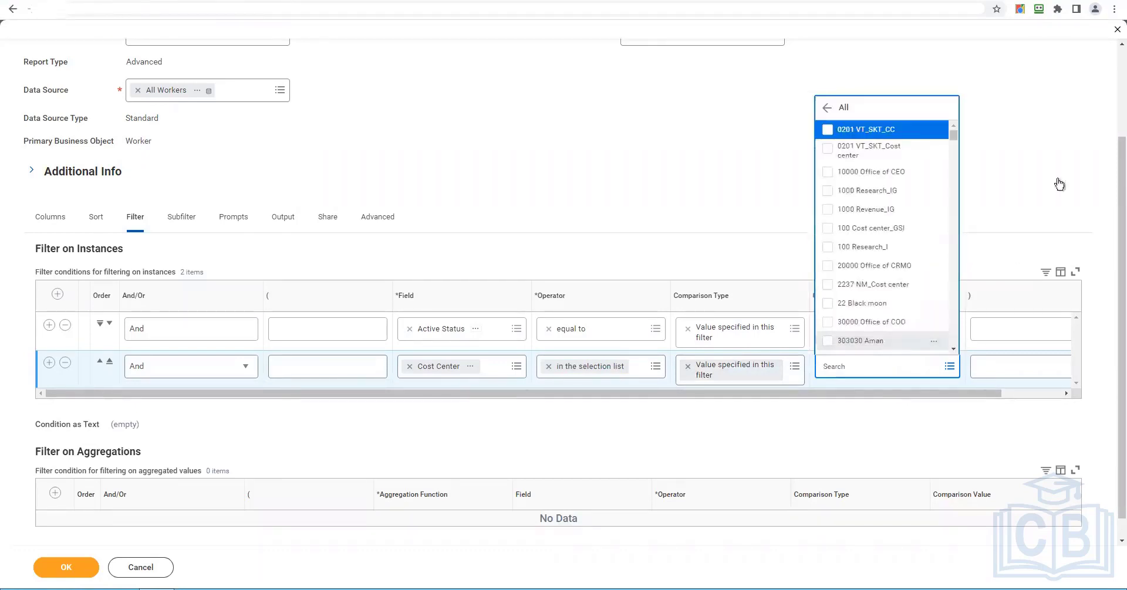
left_click_drag(953, 136, 945, 457)
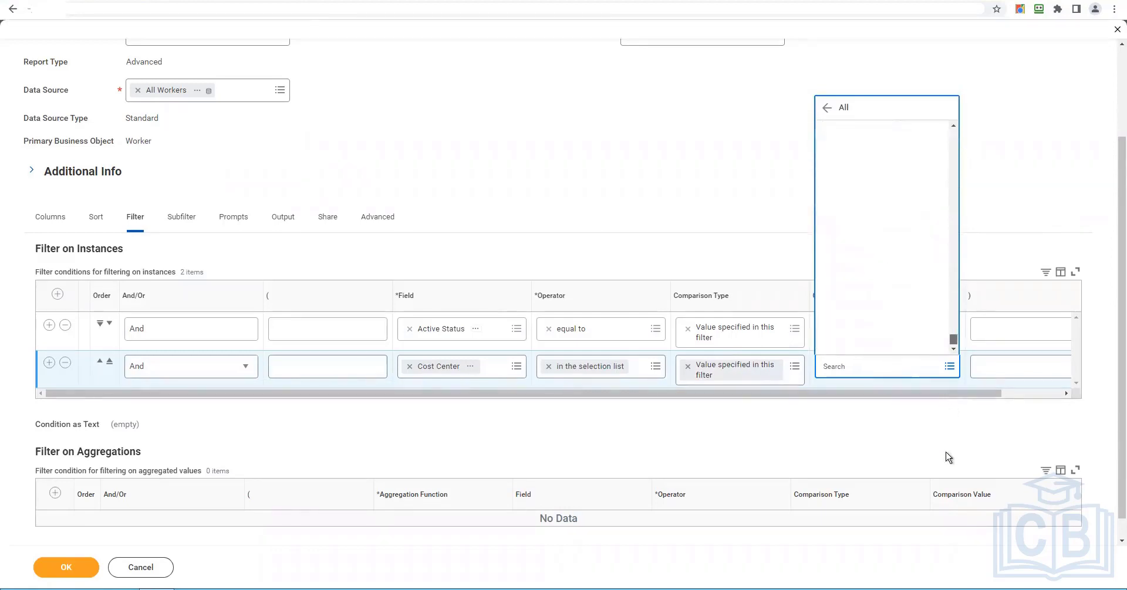
left_click_drag(945, 492, 946, 556)
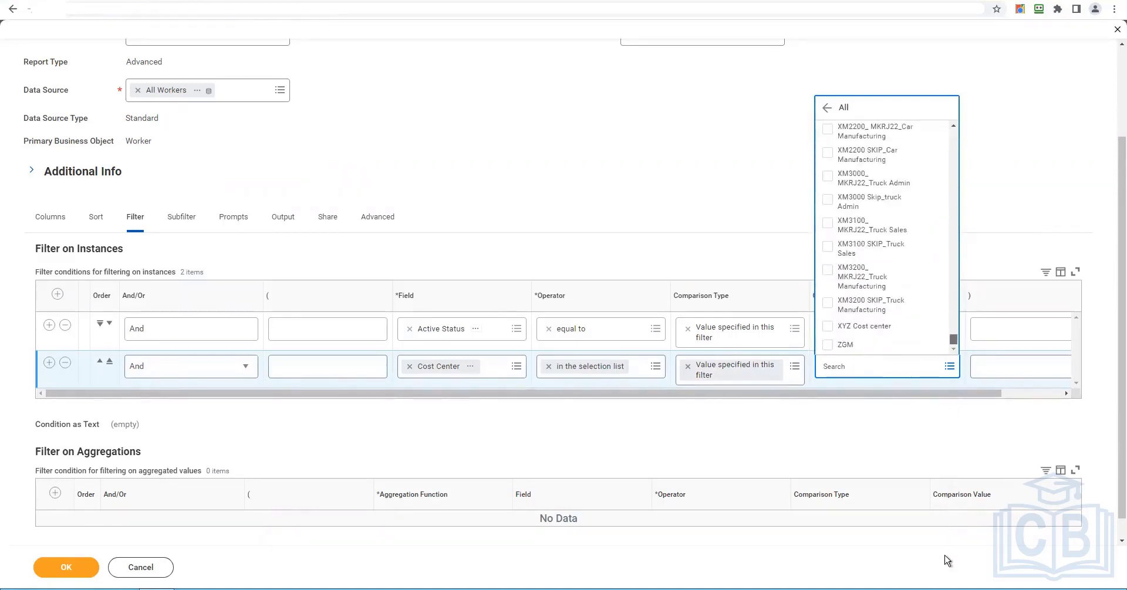
left_click_drag(955, 340, 957, 294)
left_click(908, 365)
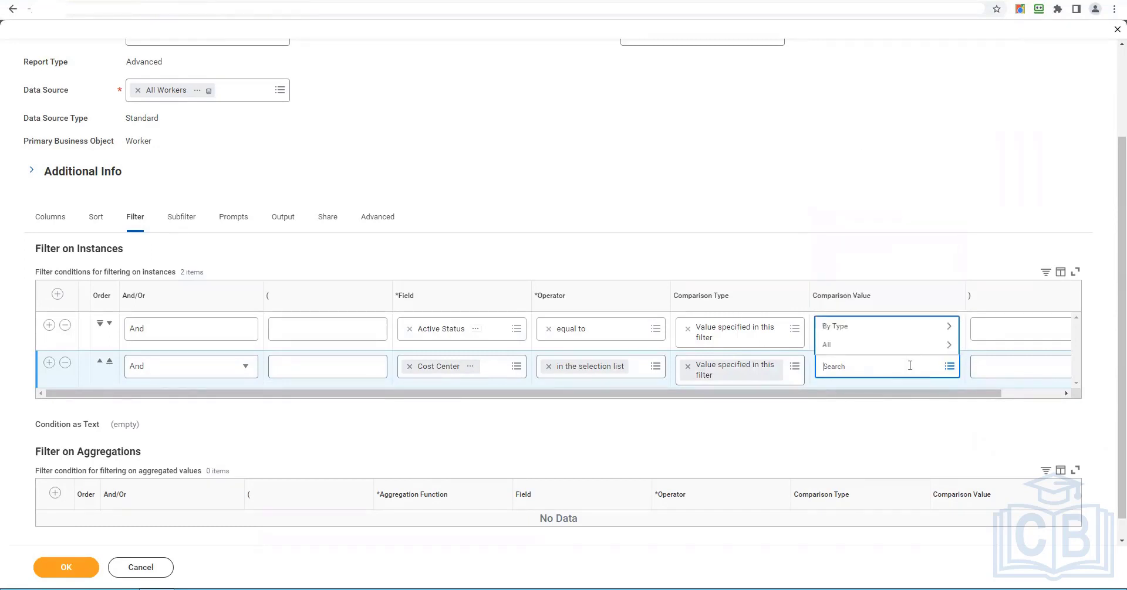
key("Return")
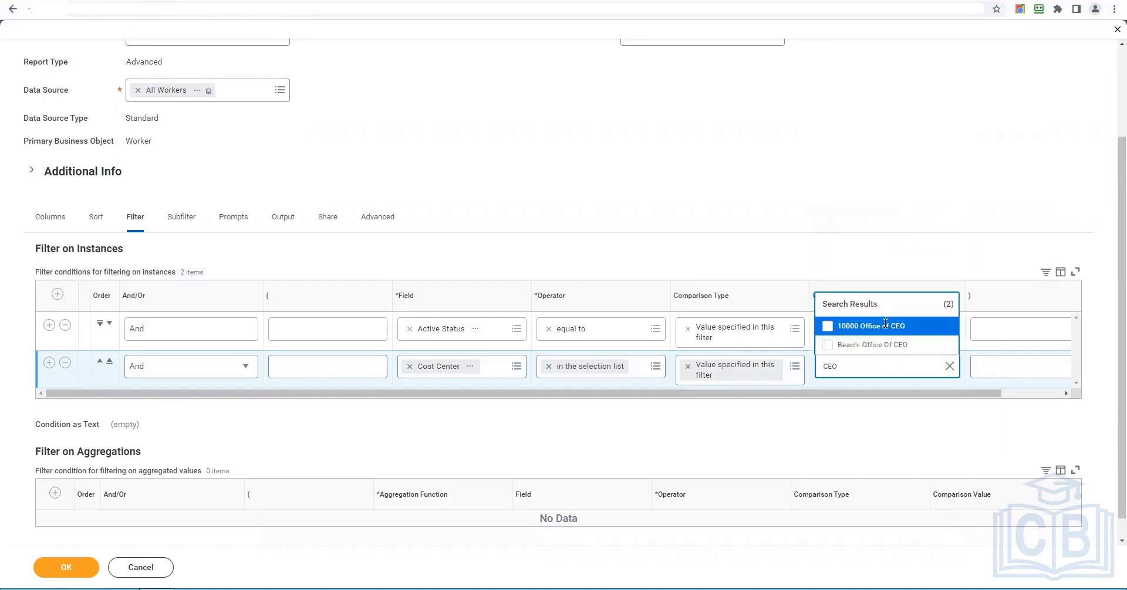
key("Return")
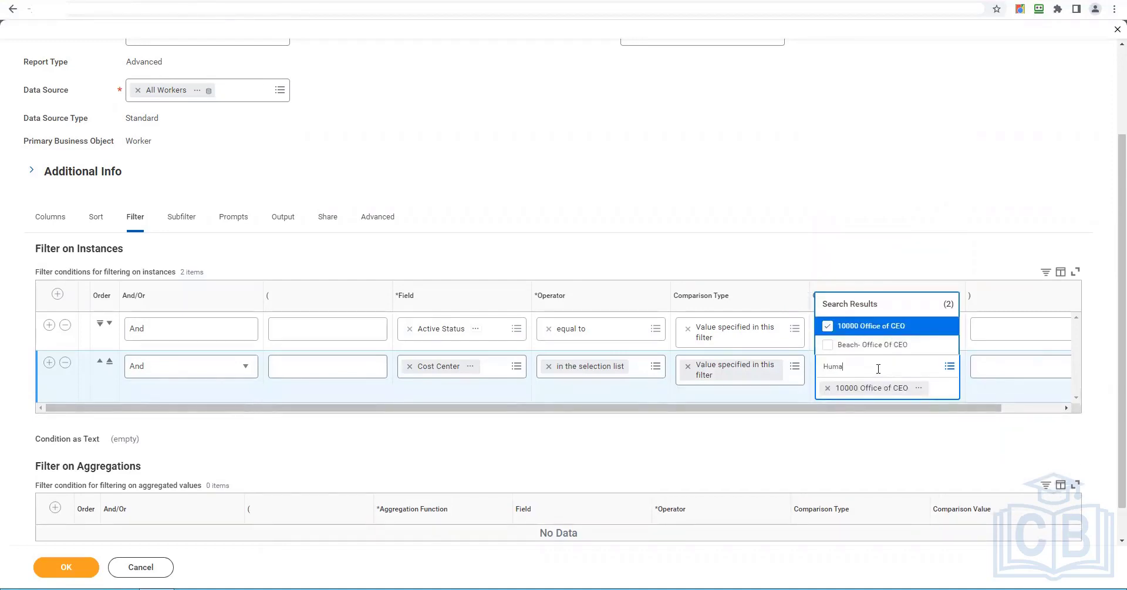
- Search the cost centers for Human Resource and HR, and add 41500 HR Operations and 41600 HR Services as comparison values
type("Human Resource")
key("Return")
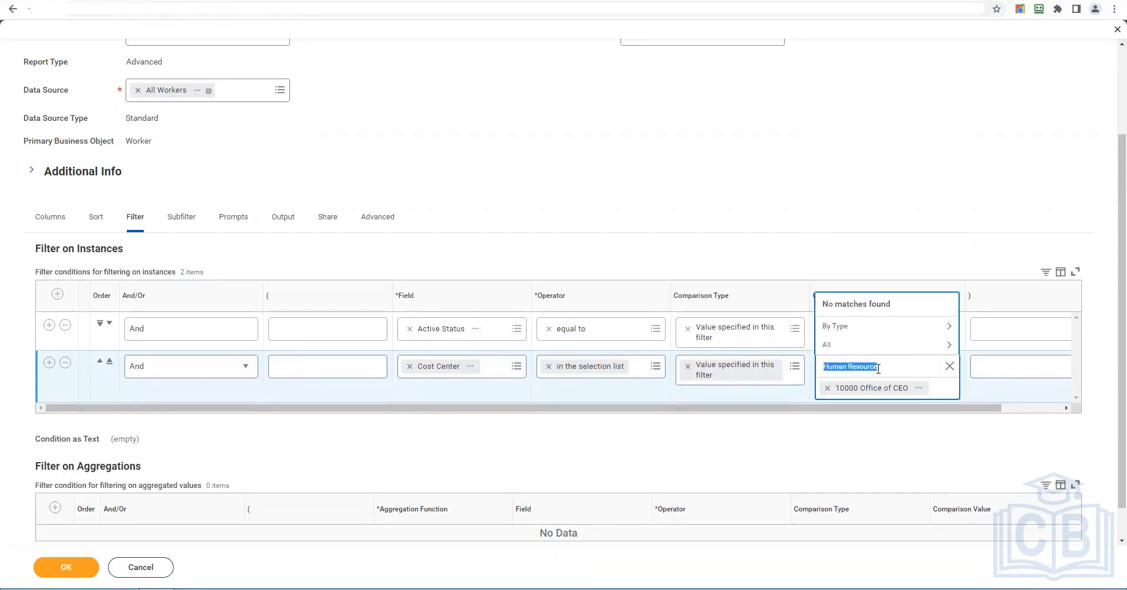
type("HR")
key("Return")
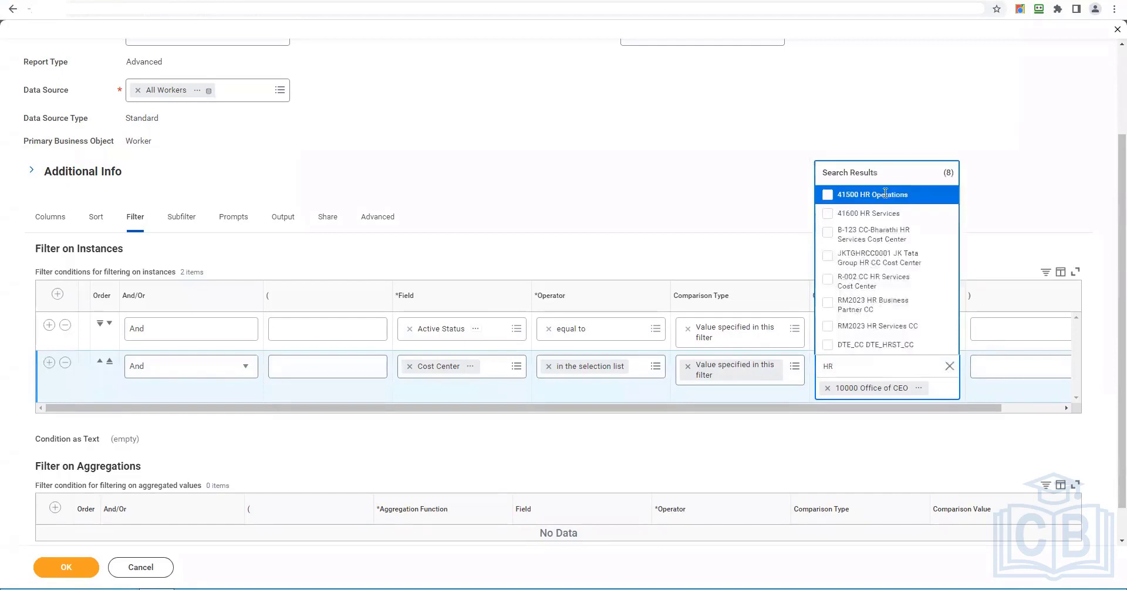
left_click(885, 194)
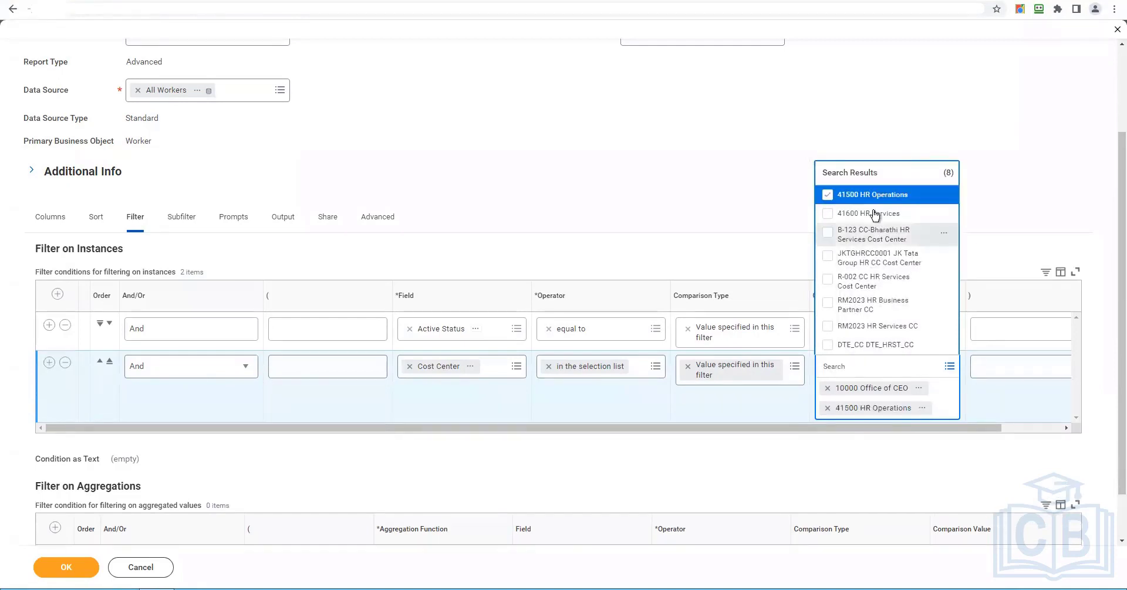
left_click(875, 214)
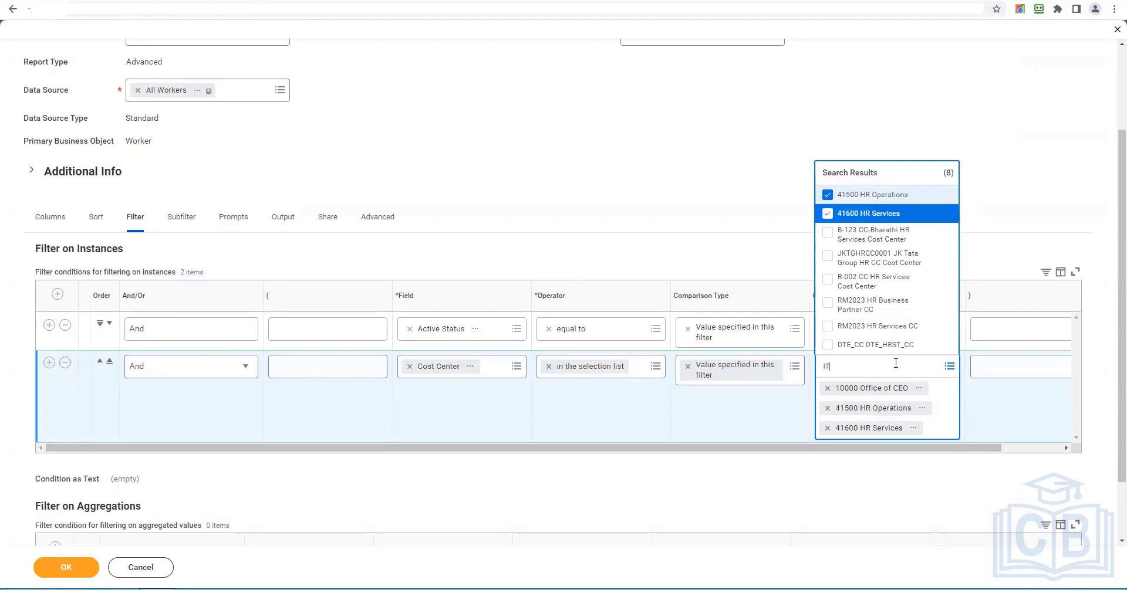
- Search the cost centers for IT and add 61120 IT HelpDesk, 61100 IT Services Mgmt and 61200 IT Operations Mgmt as comparison values
key("Return")
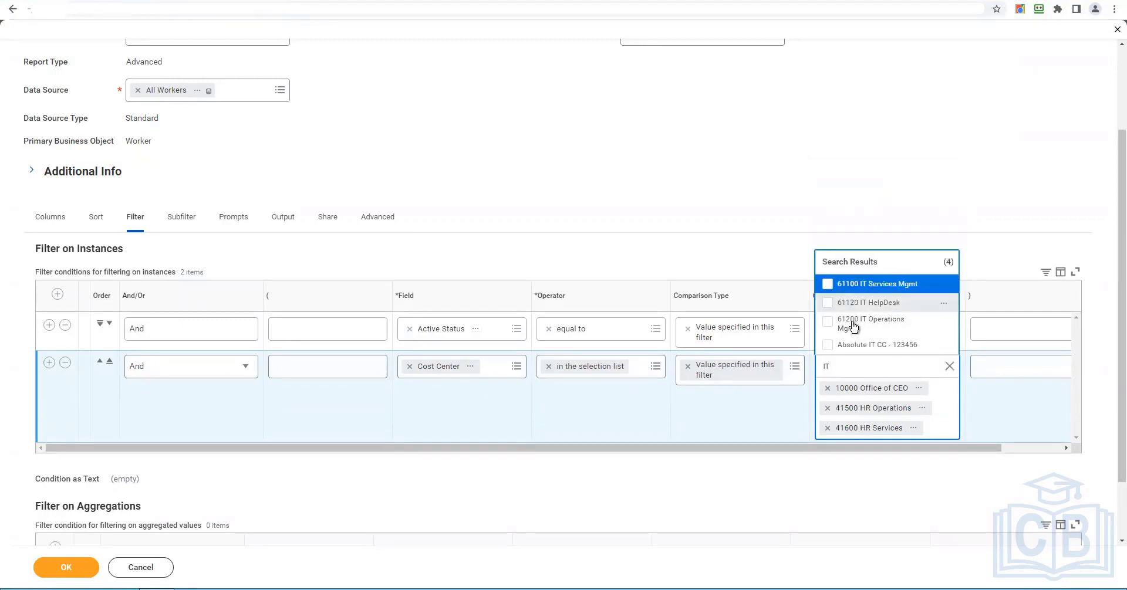
left_click(857, 302)
left_click(856, 284)
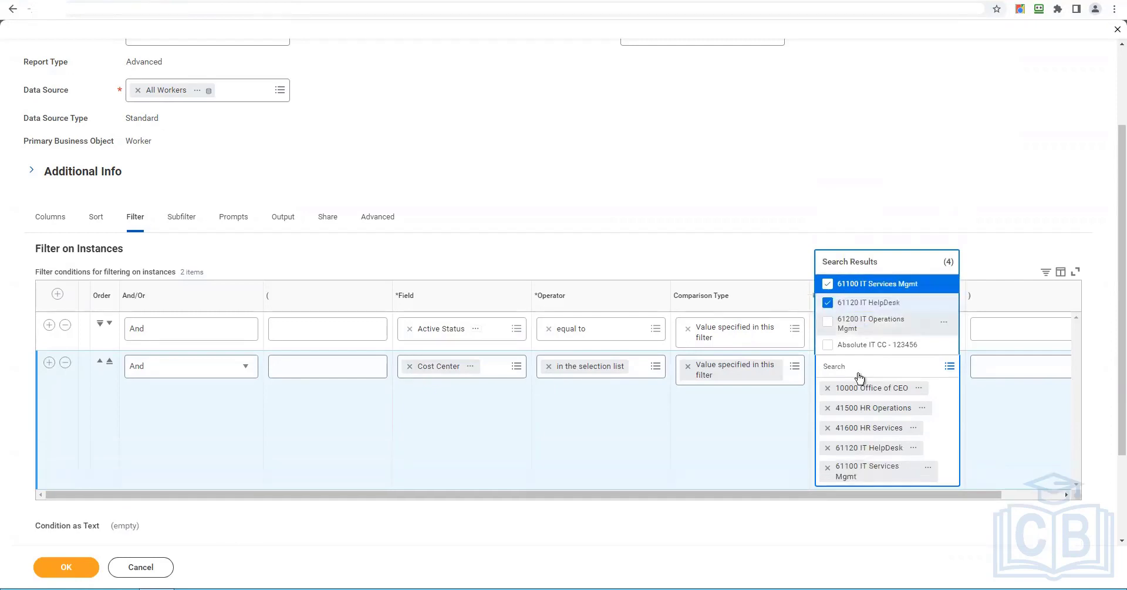
left_click(859, 324)
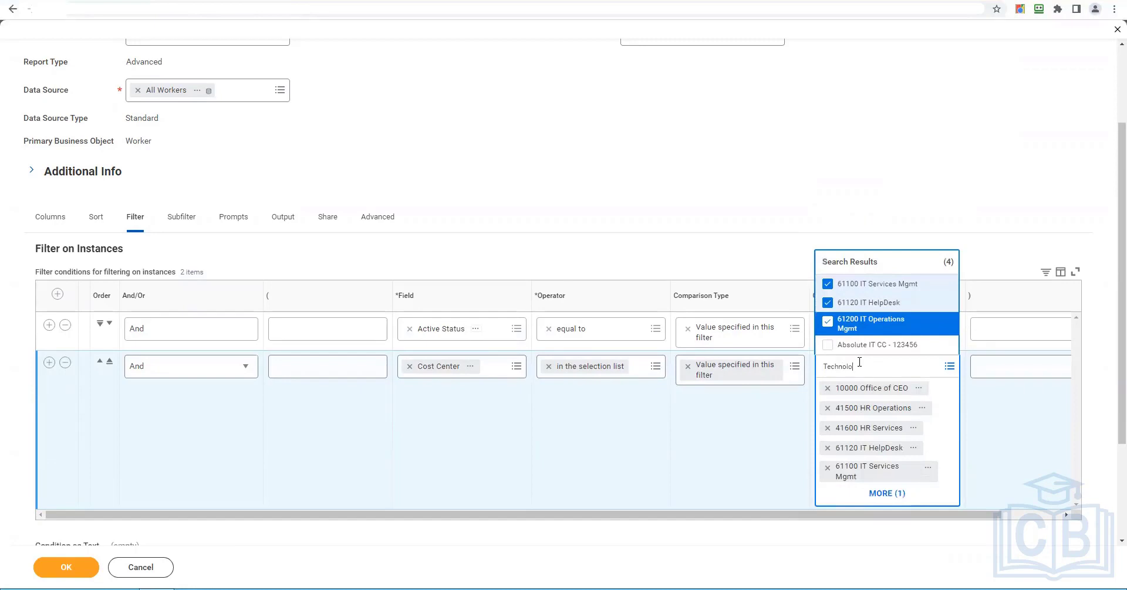
- Search the cost centers for Technology, Information and Admin, and look through the matches
key("Return")
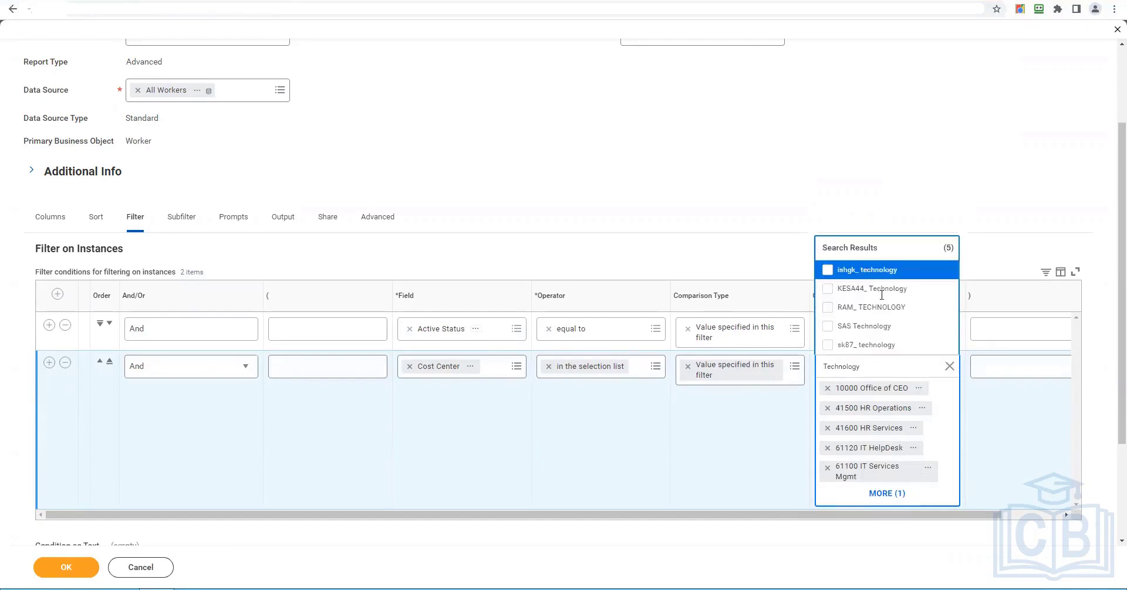
double_click(879, 366)
type("Information")
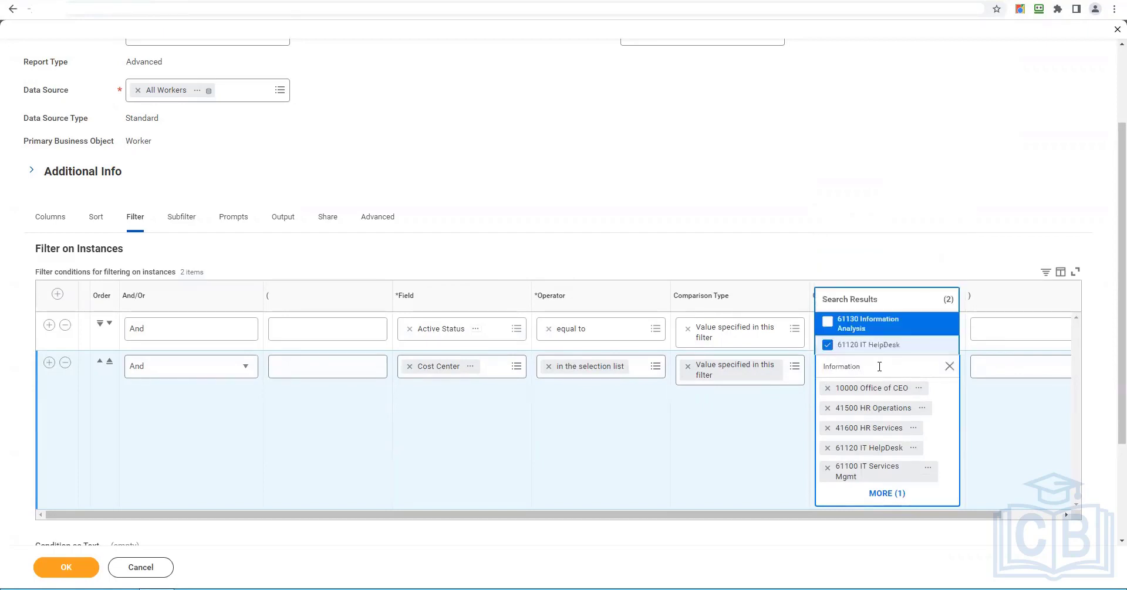
double_click(879, 366)
type("Admin")
key("Return")
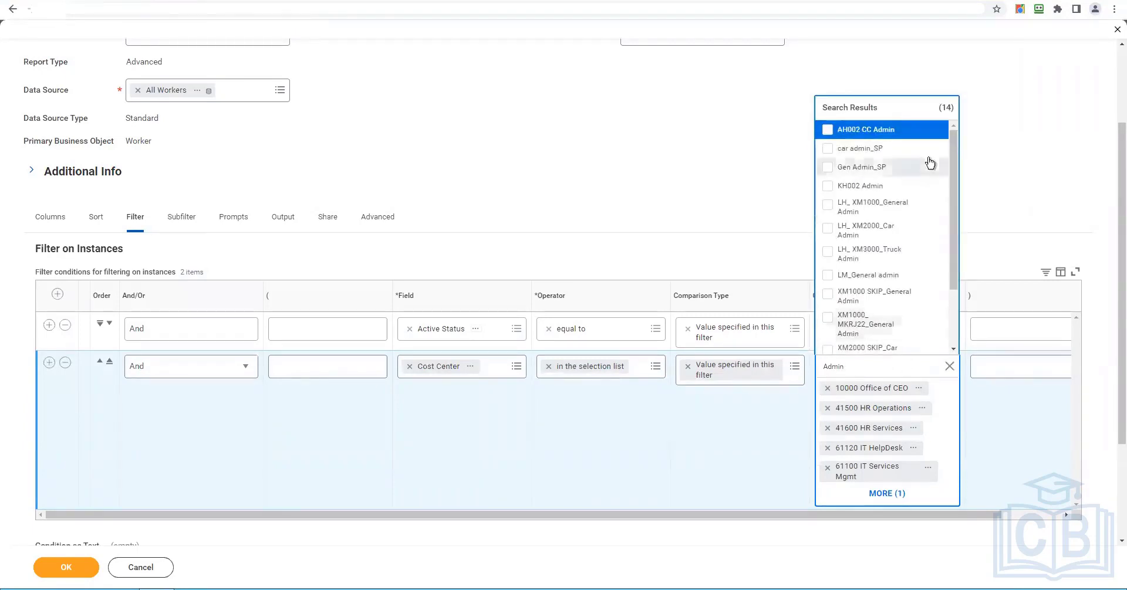
left_click_drag(953, 171, 953, 330)
- Search the cost centers for Operations and add 71000 Sales Operations and 31000 Operations Management as comparison values
left_click(919, 374)
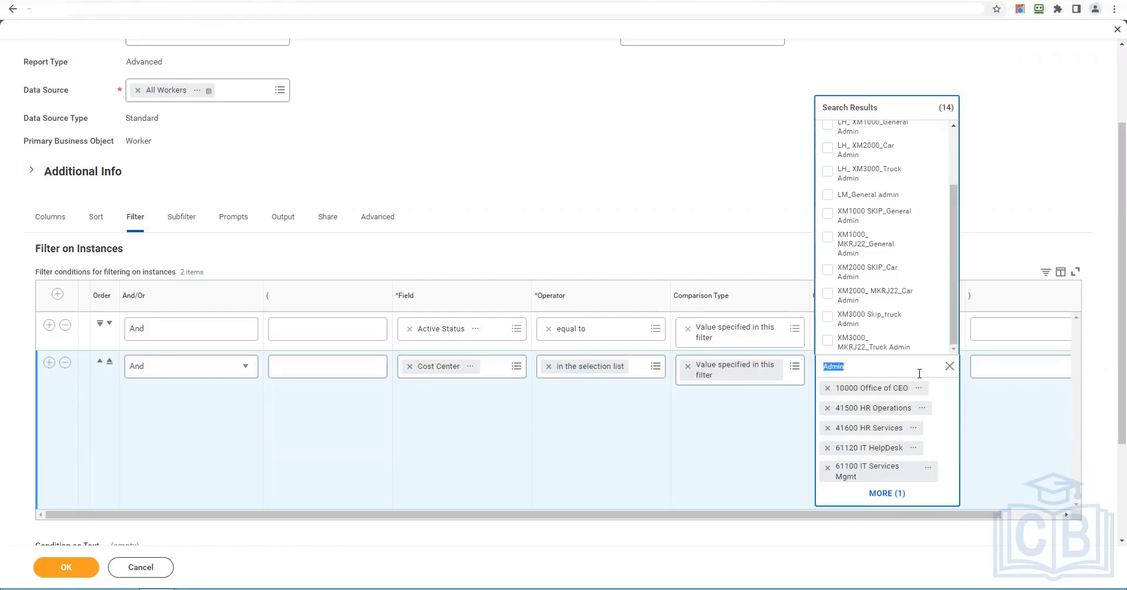
type("Operations")
key("Return")
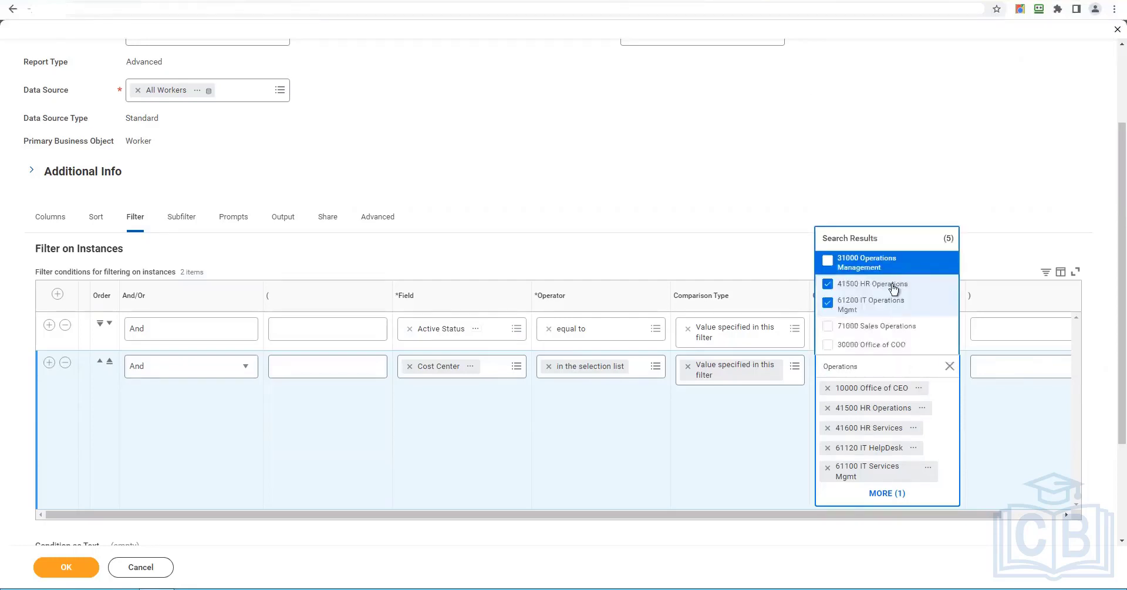
left_click(868, 328)
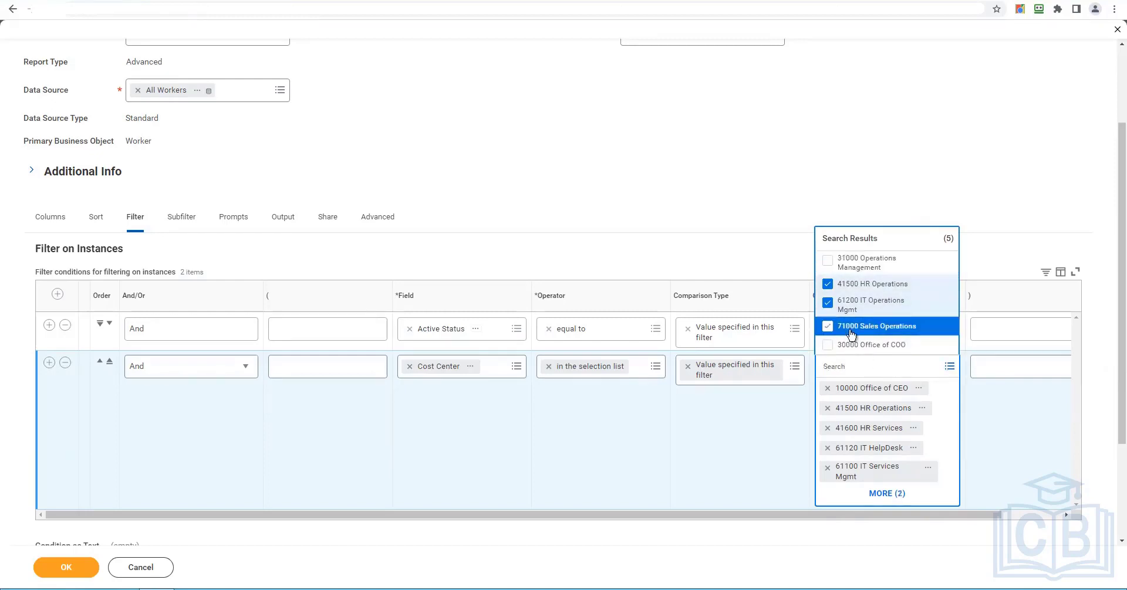
left_click(844, 262)
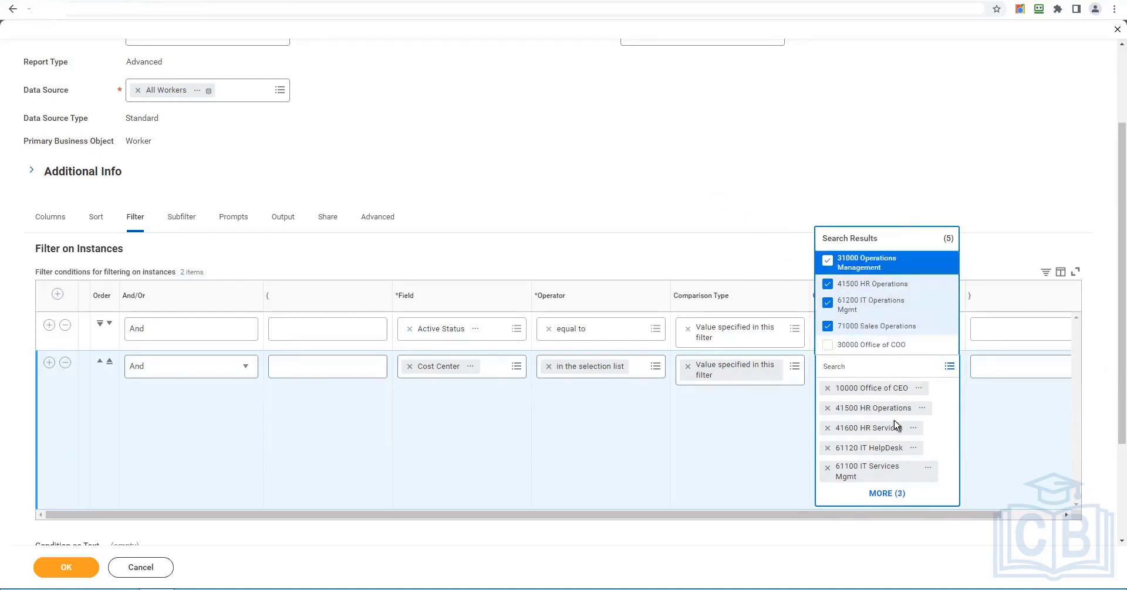
left_click(888, 537)
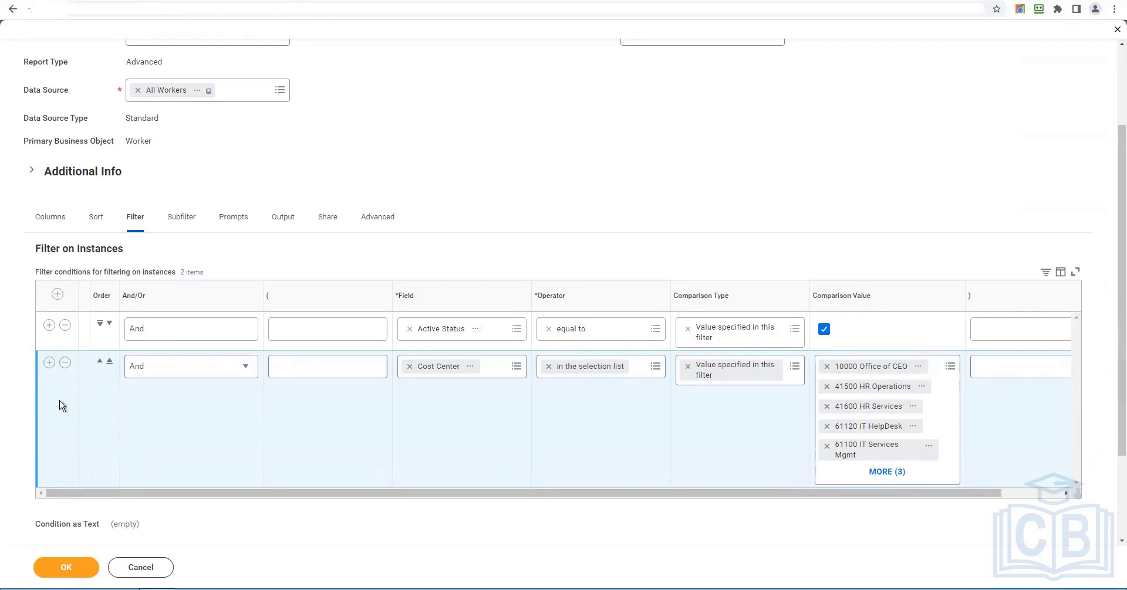
- Add an And filter condition below Cost Center and set its field to Hire Date
left_click(50, 362)
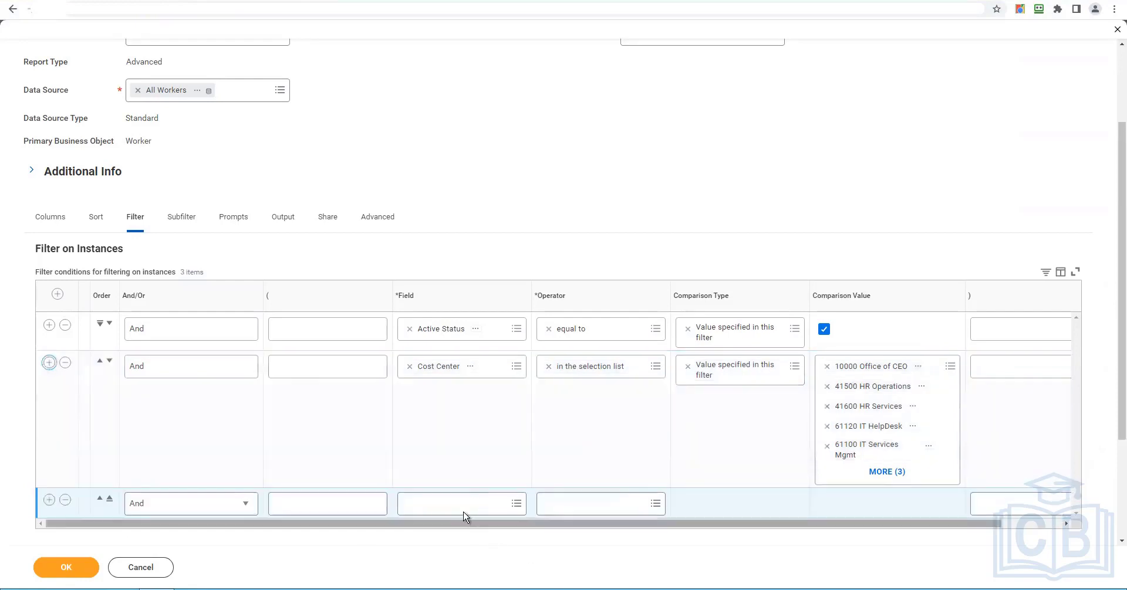
left_click(466, 508)
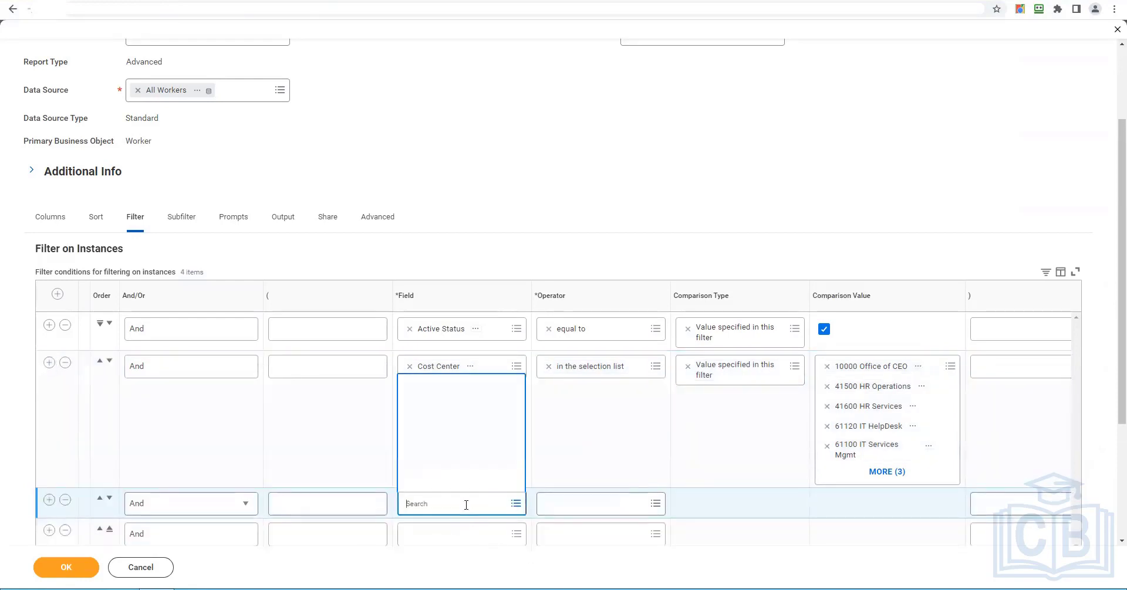
type("Hir")
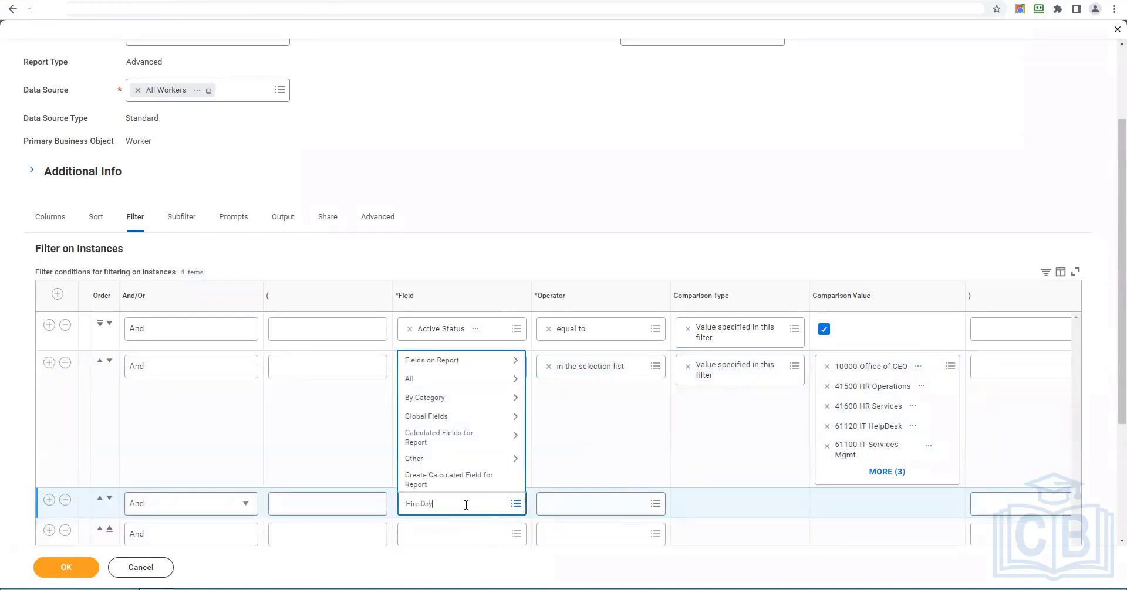
type("e Date")
key("Return")
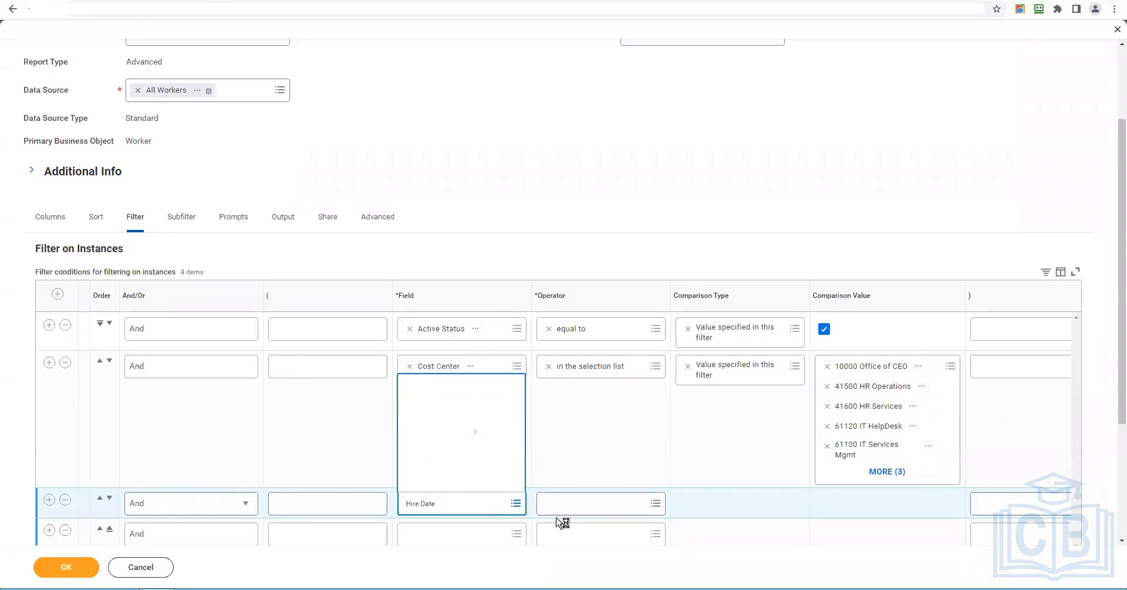
left_click(459, 272)
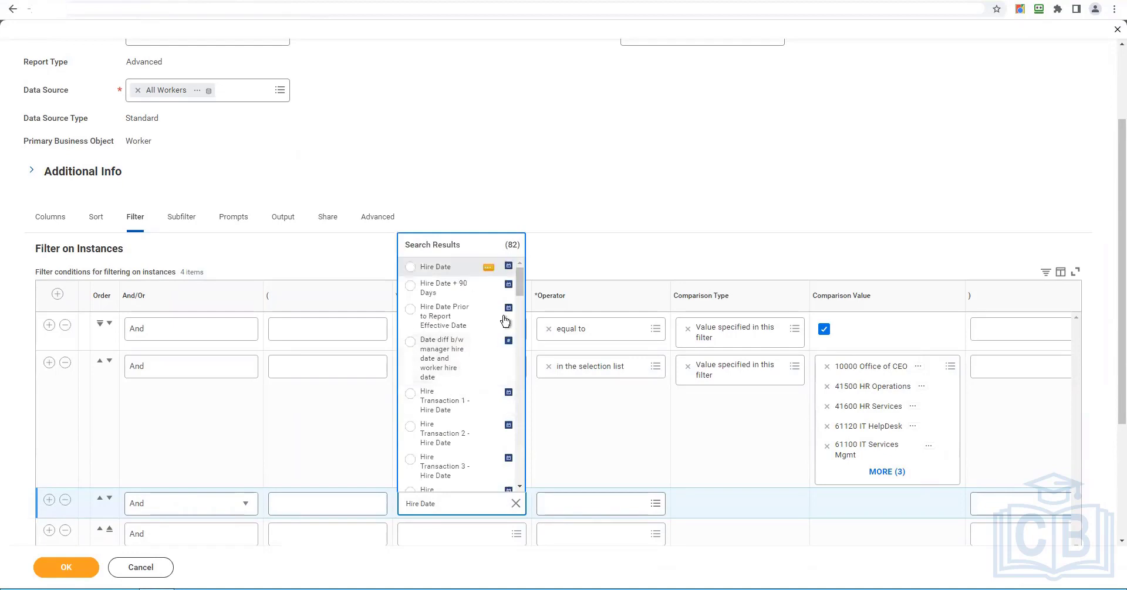
- Set the Hire Date condition's operator to greater than or equal to
left_click(587, 507)
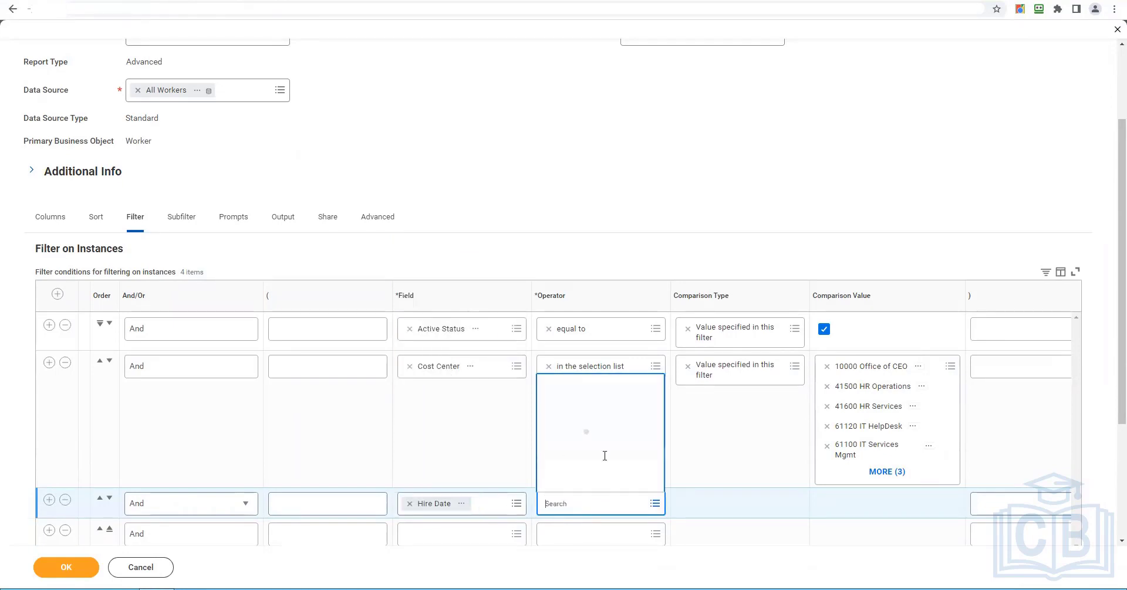
left_click(601, 466)
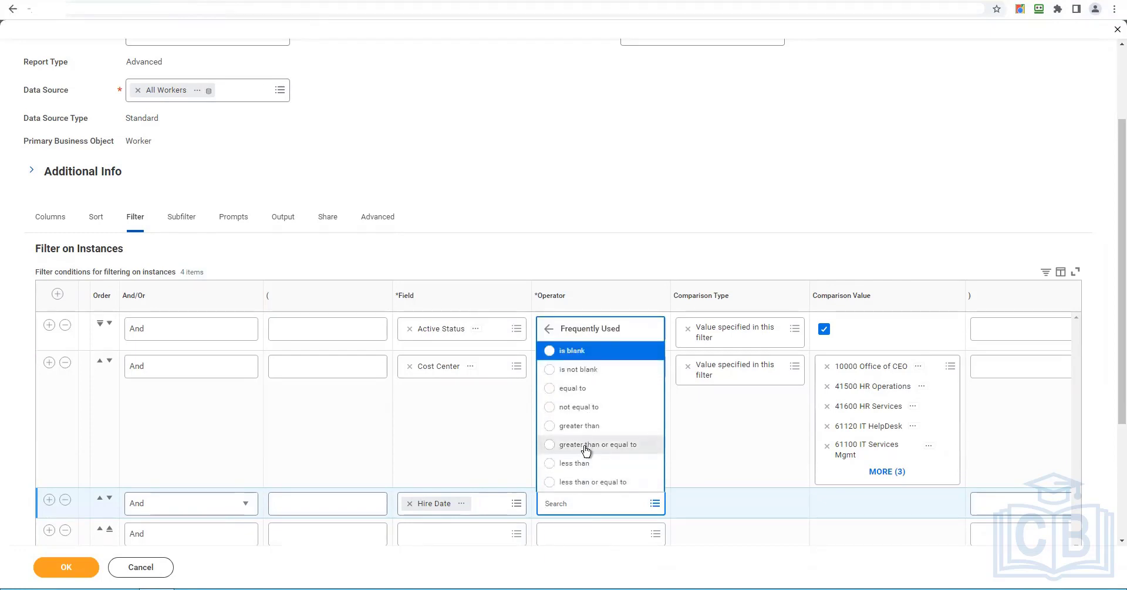
left_click(585, 450)
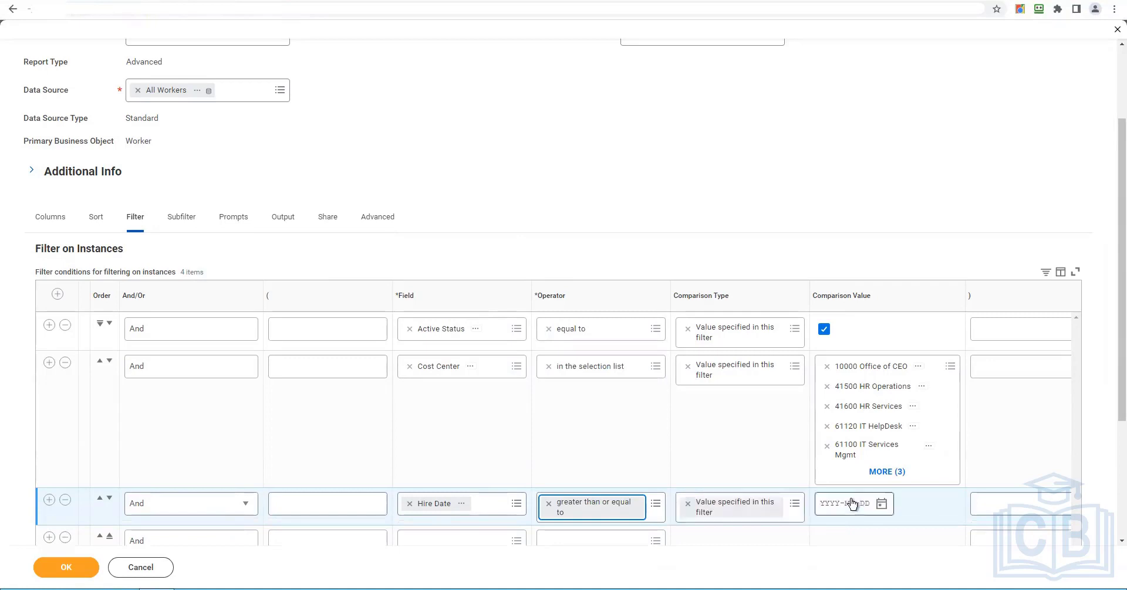
- Try to compare Hire Date with a value from another field, searching the fields for Today -90 and Today -
left_click(795, 504)
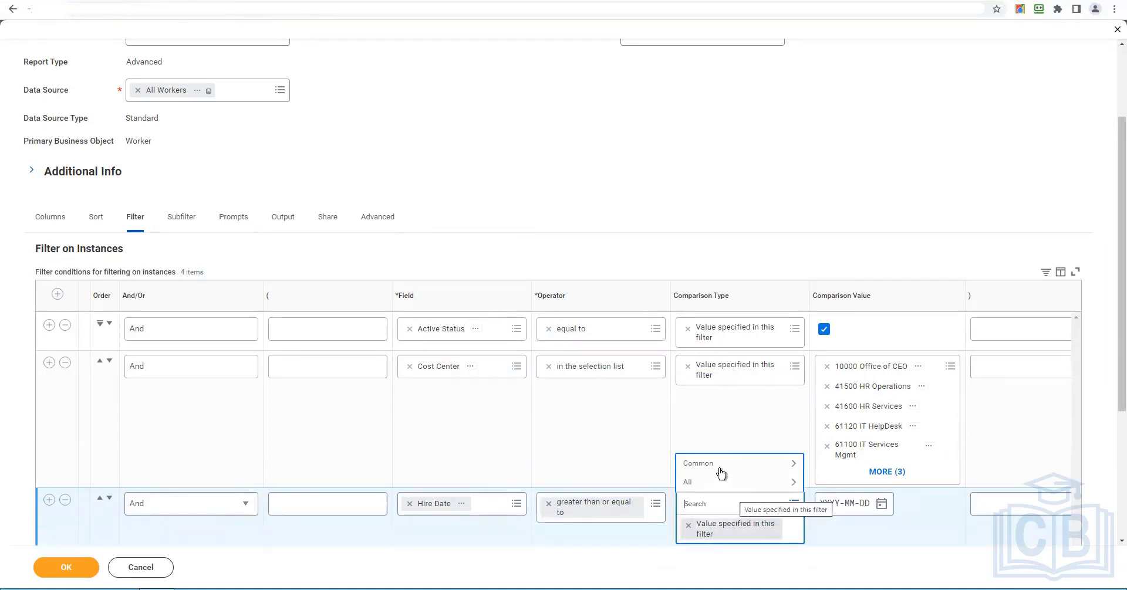
left_click(721, 470)
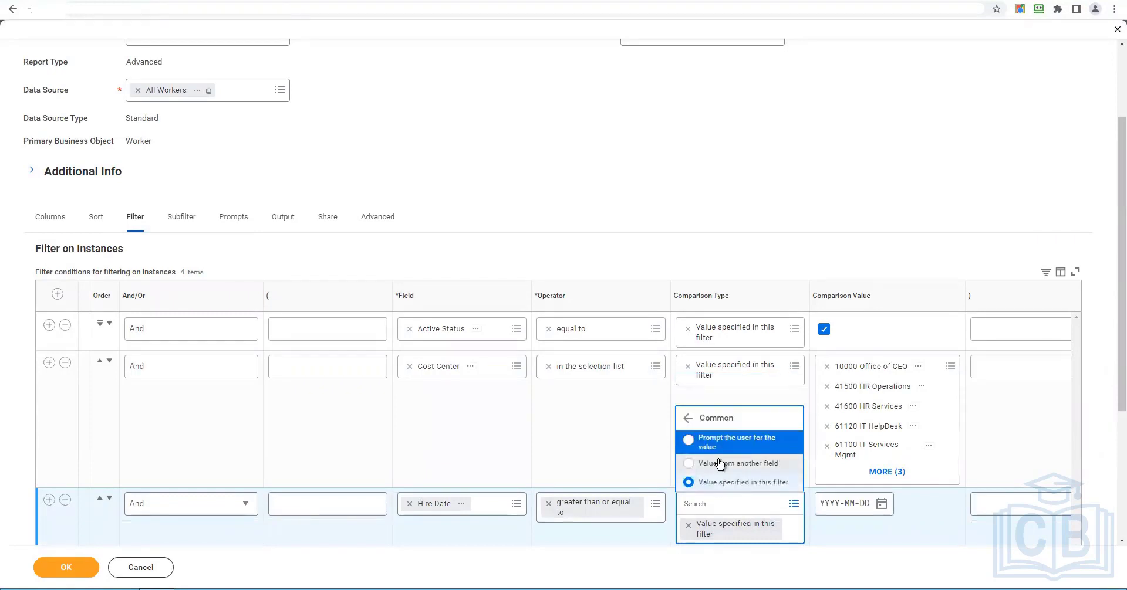
left_click(720, 464)
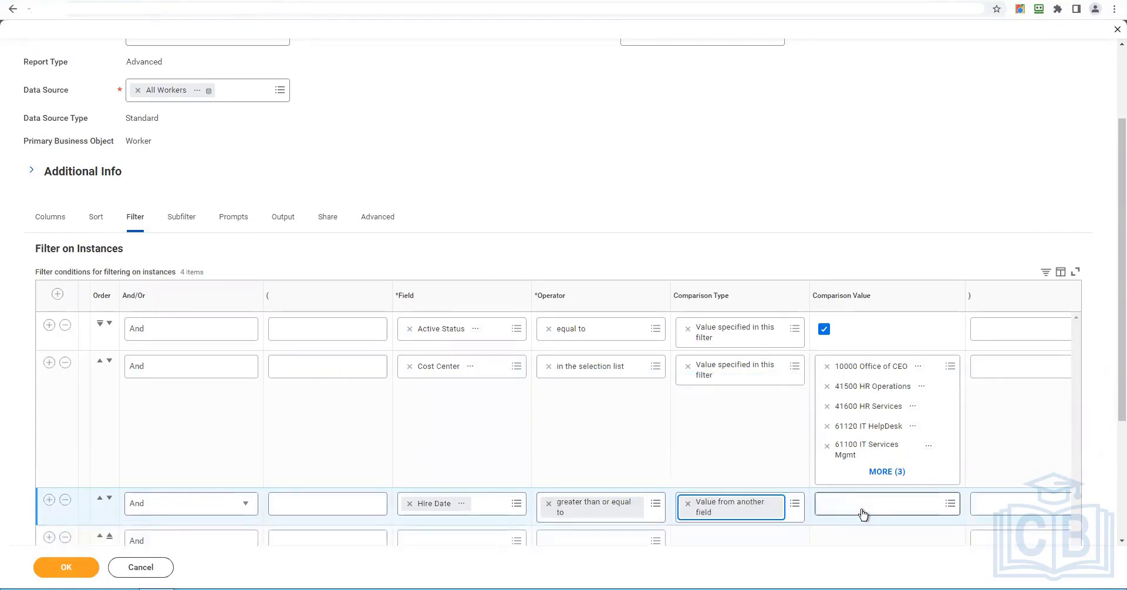
left_click(861, 512)
type("Tod")
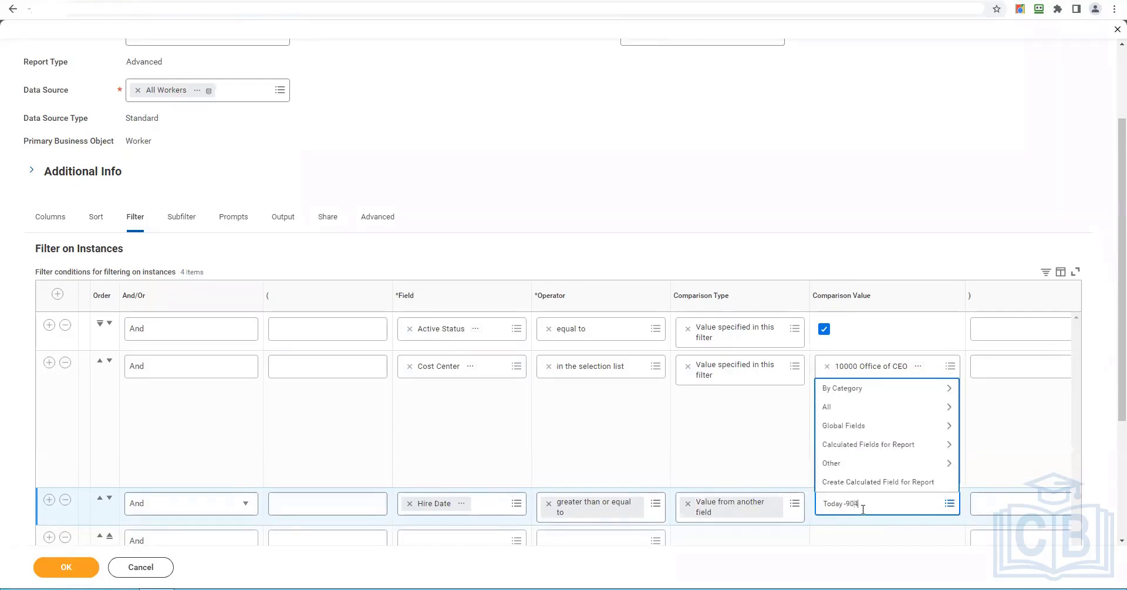
type("ay -90")
key("Return")
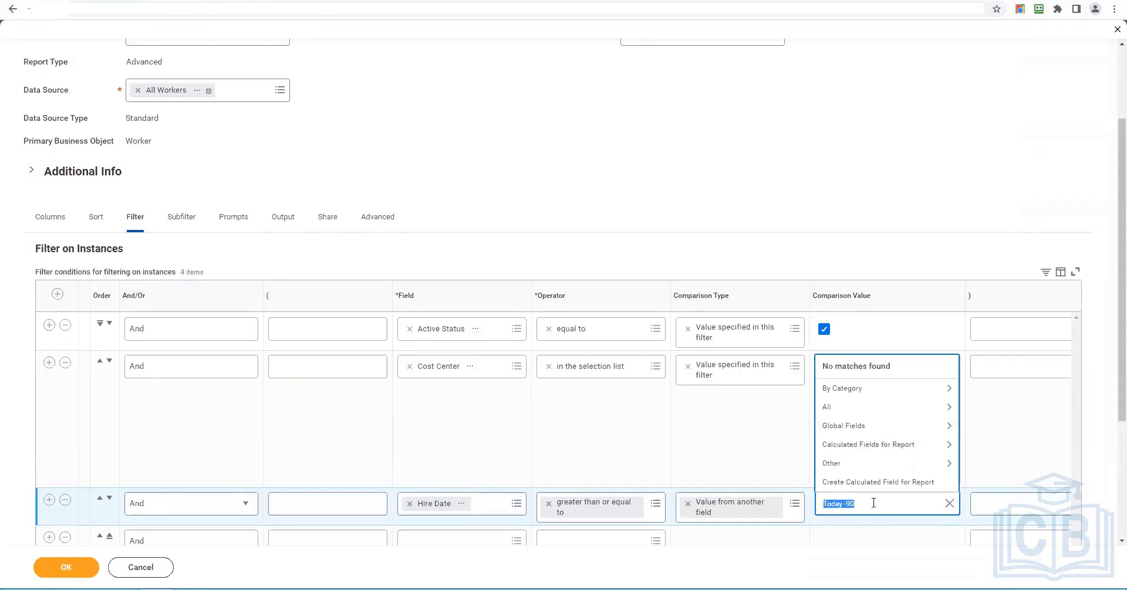
left_click(874, 503)
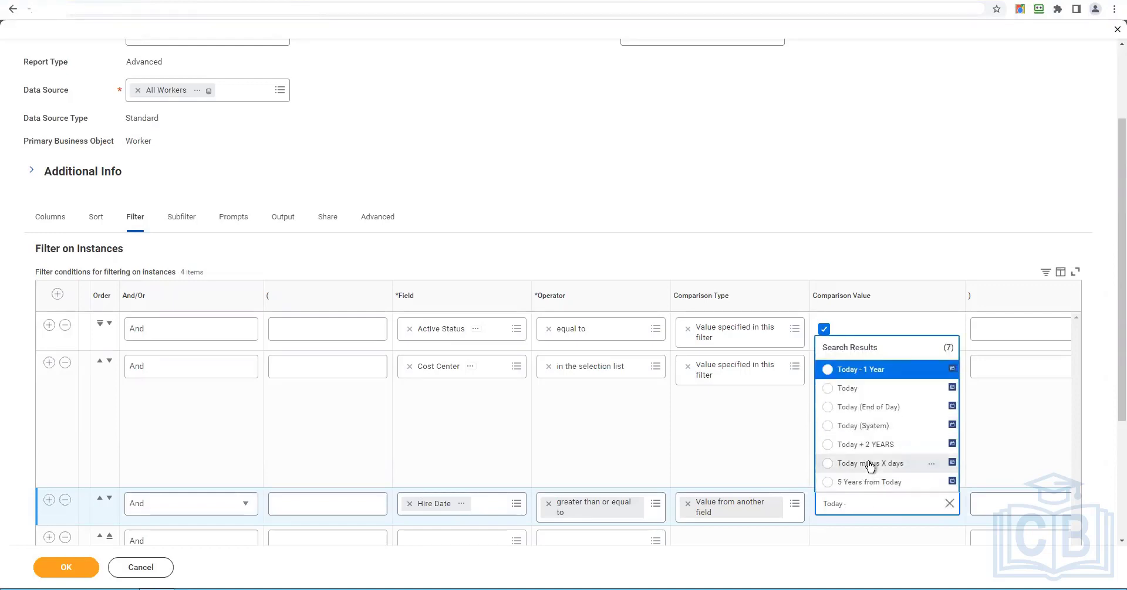
- View the report field details of Today minus X days
left_click(931, 464)
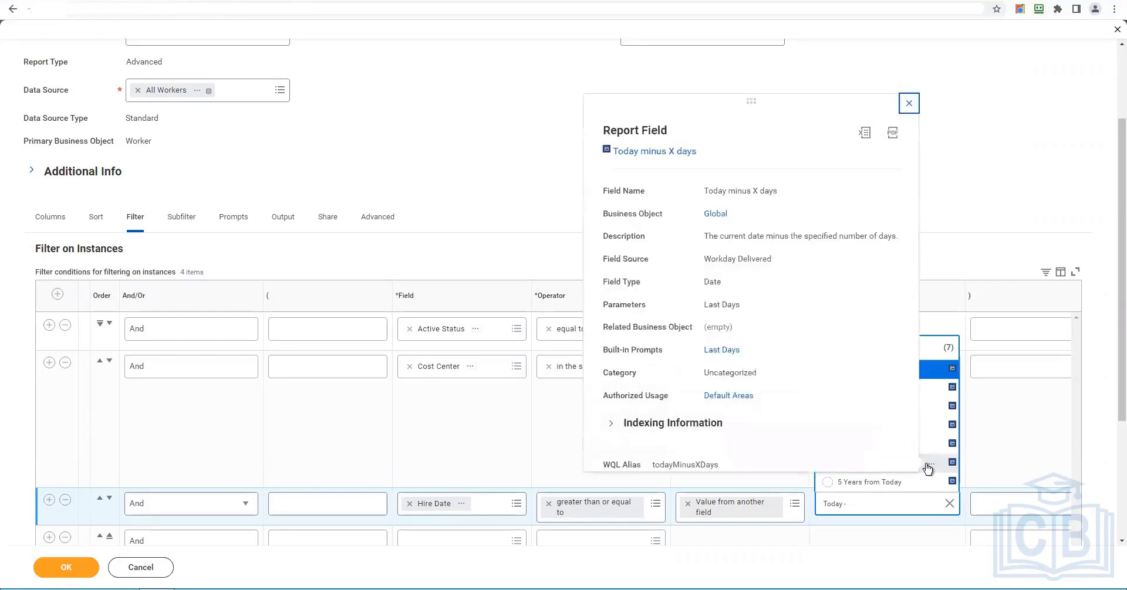
right_click(685, 156)
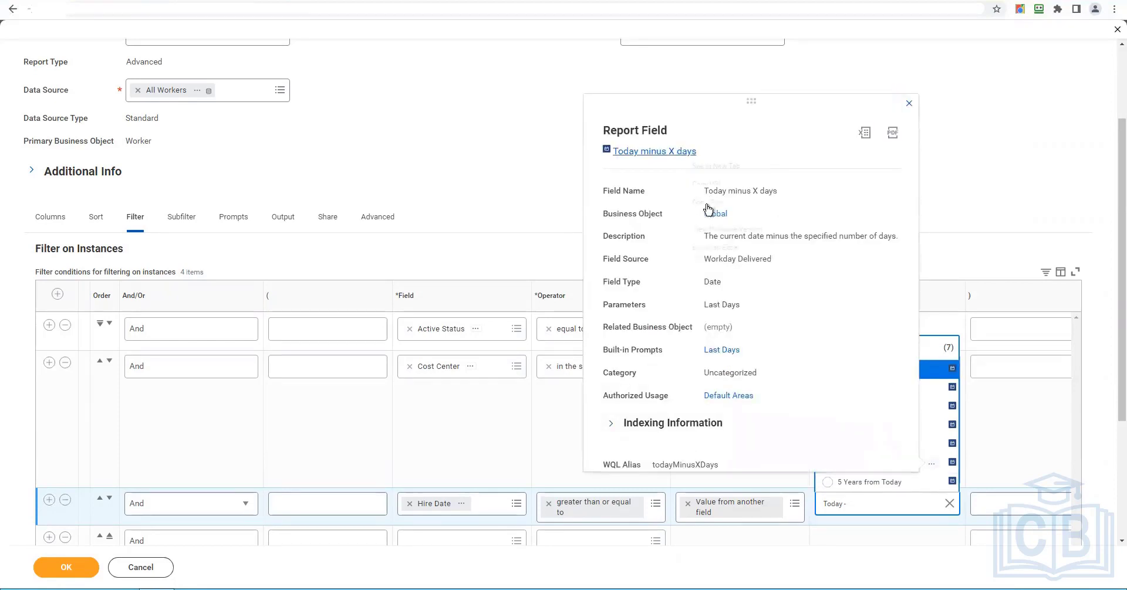
left_click(706, 204)
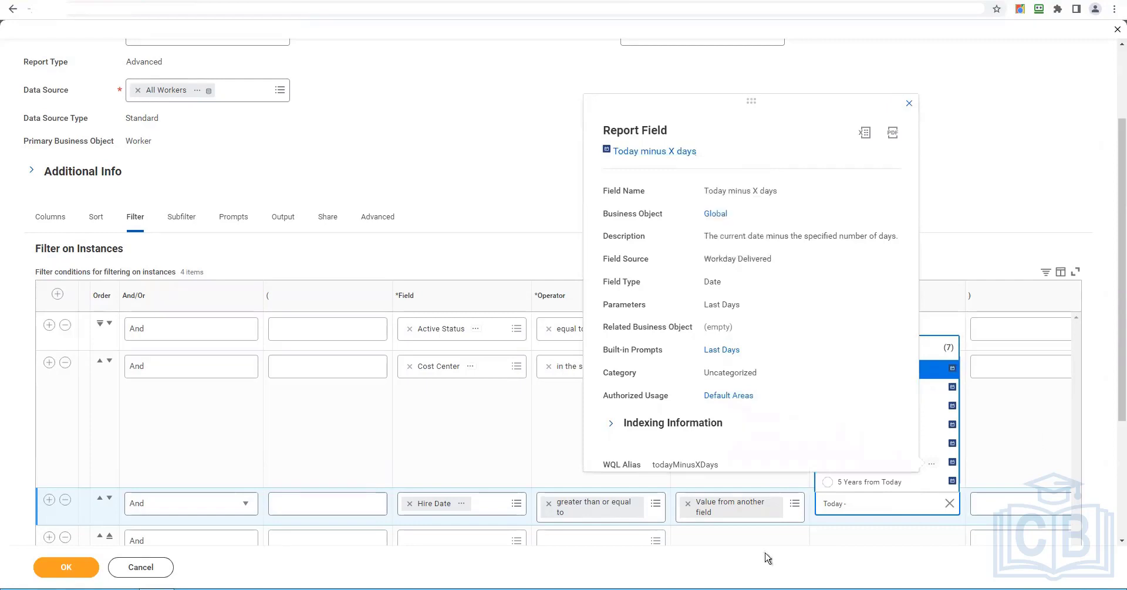
- Set the Hire Date condition's comparison type to Prompt the user for the value, with Prompt #1 as its comparison value
left_click(794, 504)
left_click(763, 466)
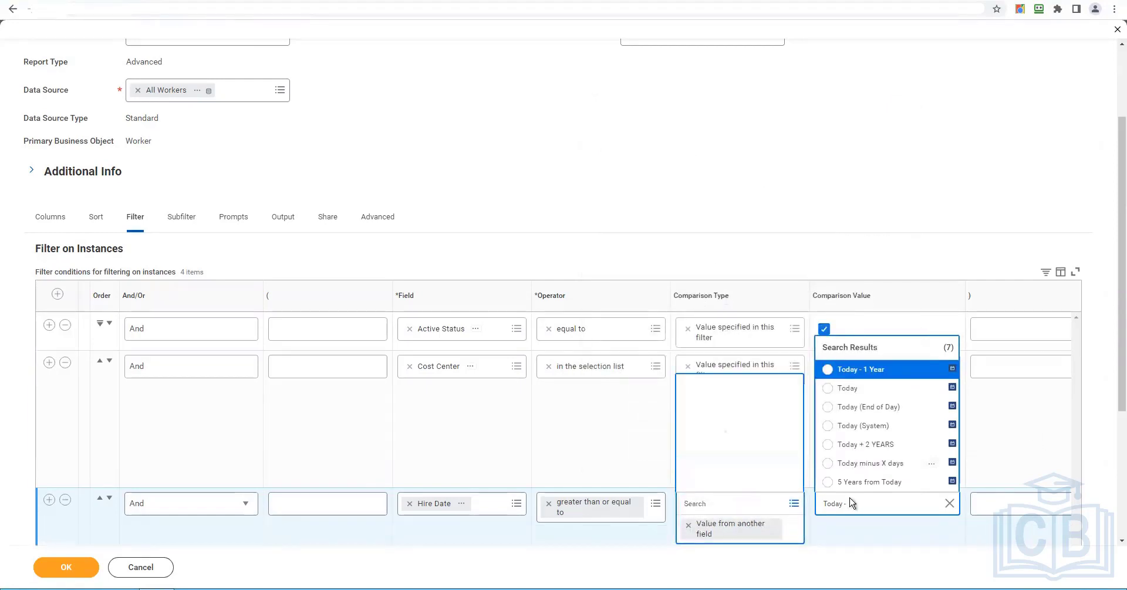
left_click(704, 450)
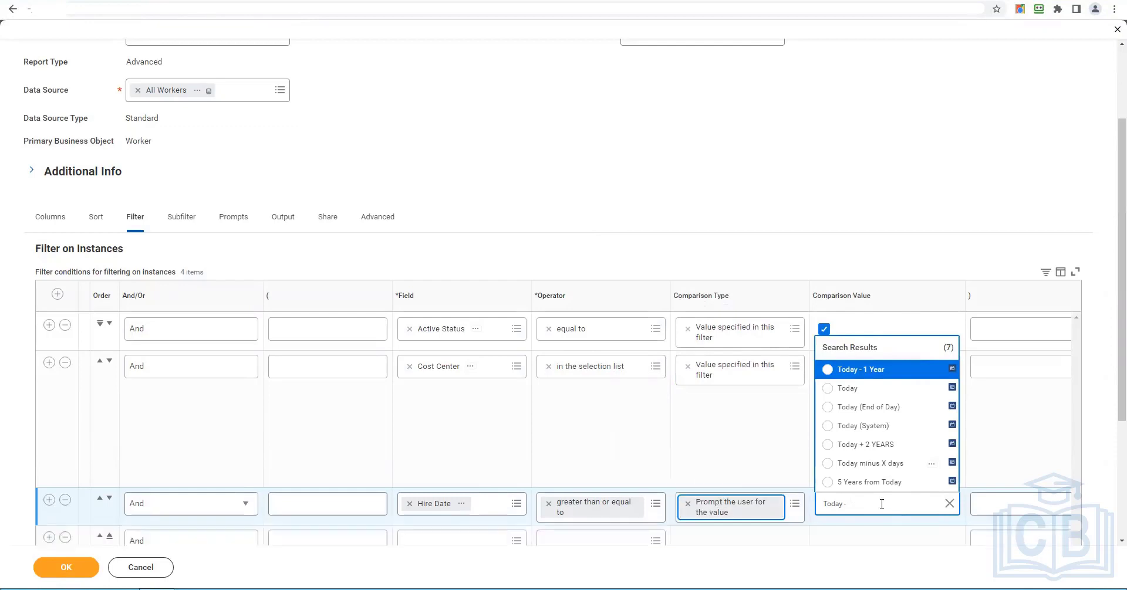
left_click(880, 506)
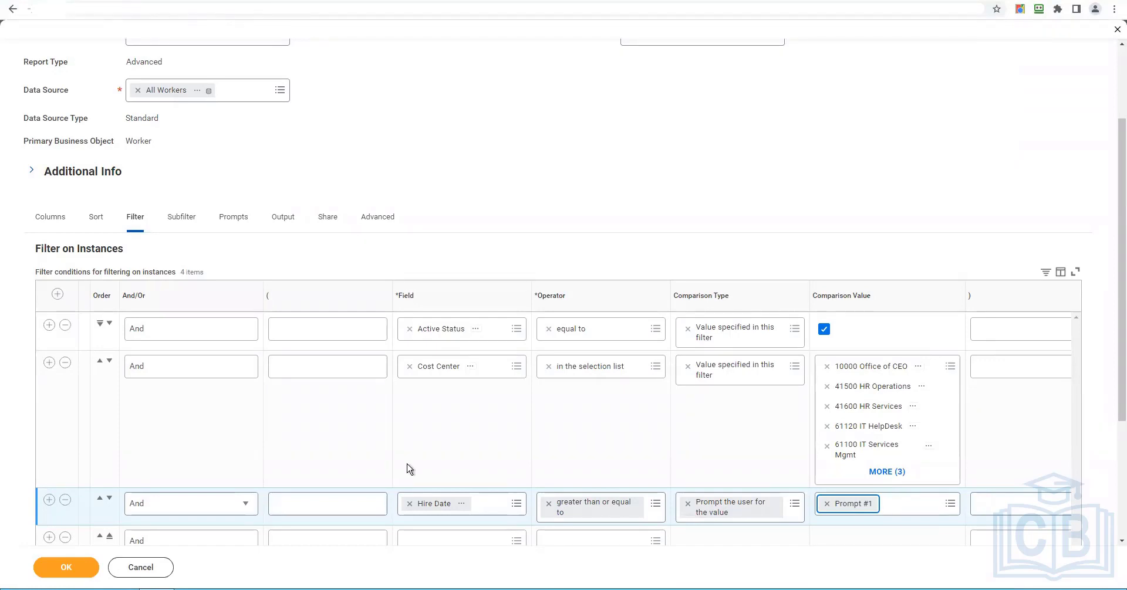
- Populate the report's undefined prompt defaults in the prompt settings
left_click(235, 218)
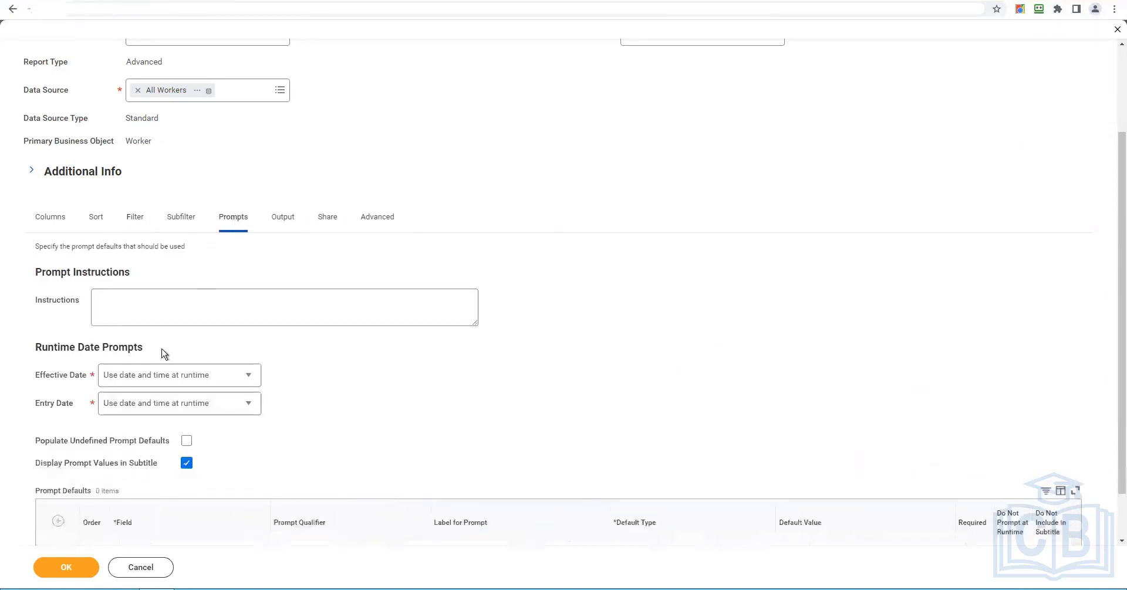
scroll(330, 463, "down", 1)
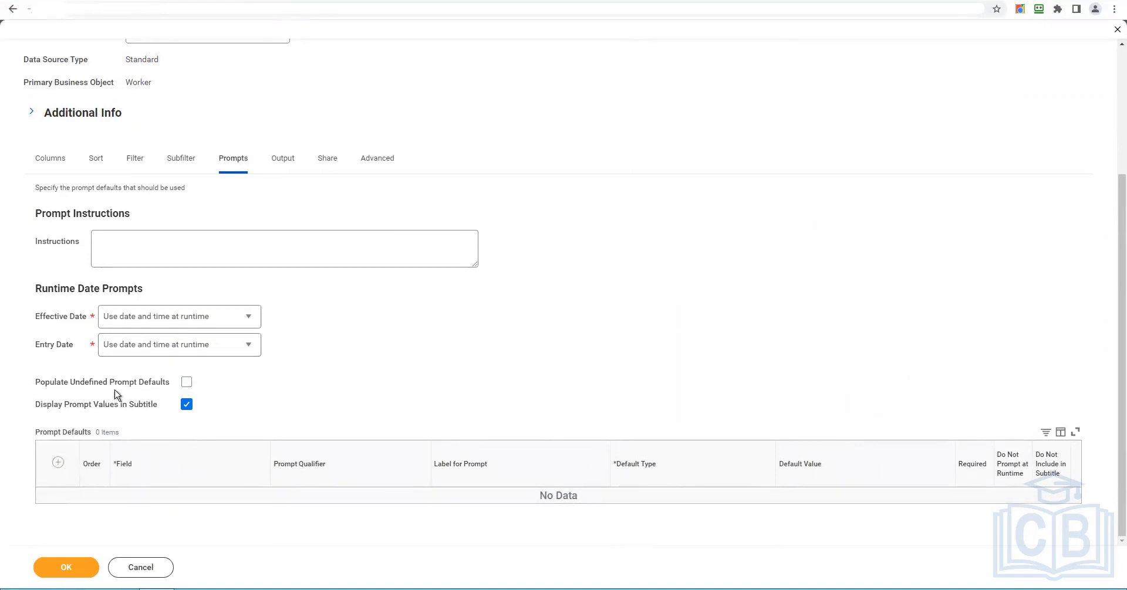
left_click(187, 382)
scroll(533, 330, "down", 2)
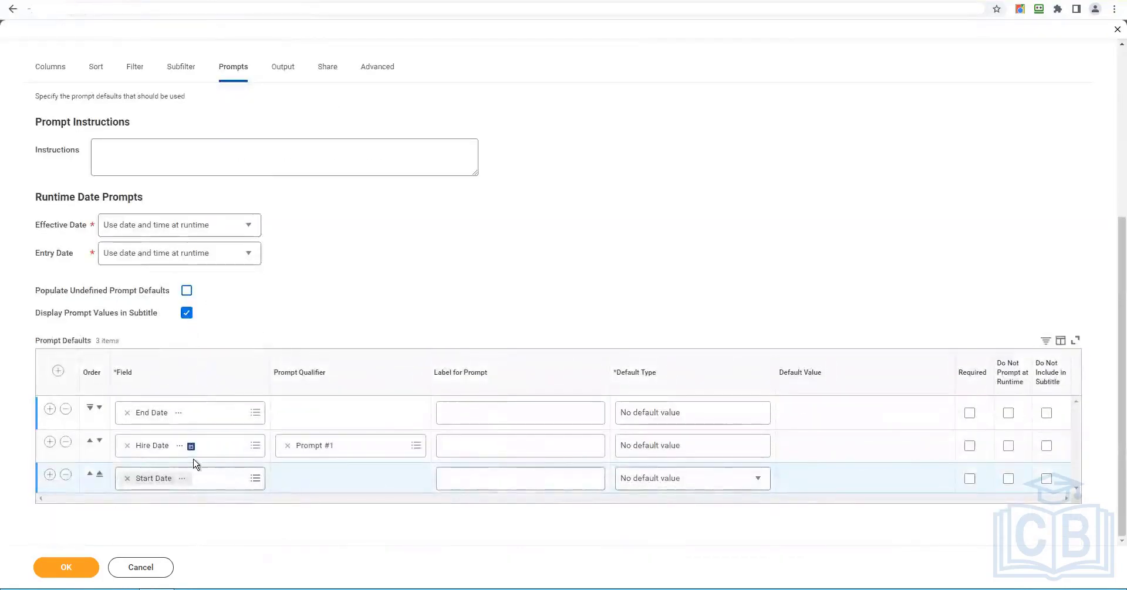
- Set the Hire Date prompt's default type to Determine default value at runtime, with Today minus X days as its default value
left_click(719, 456)
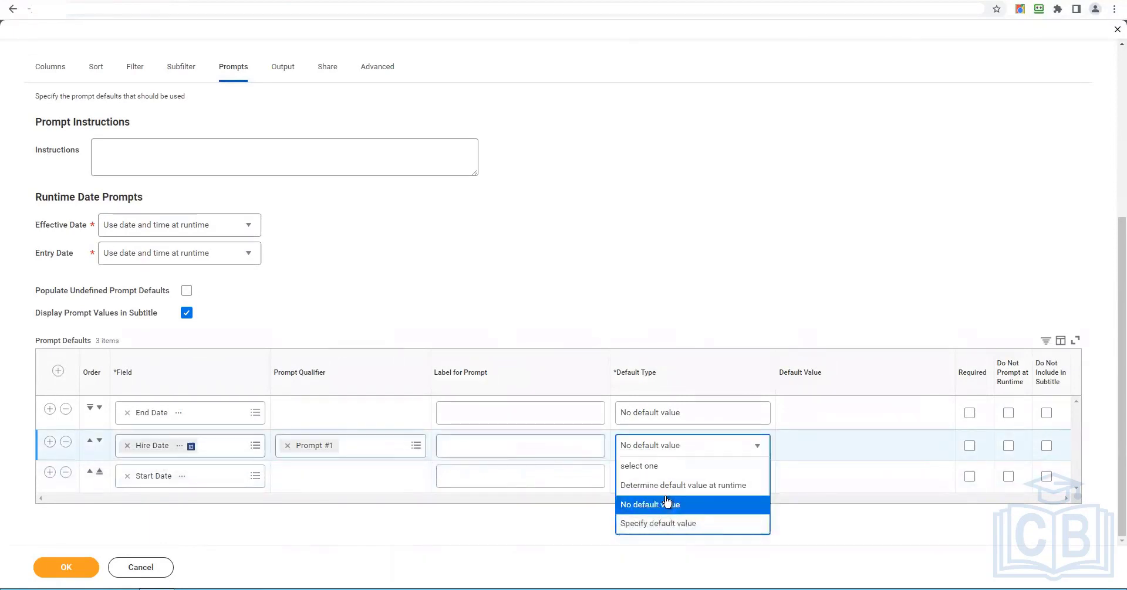
left_click(667, 485)
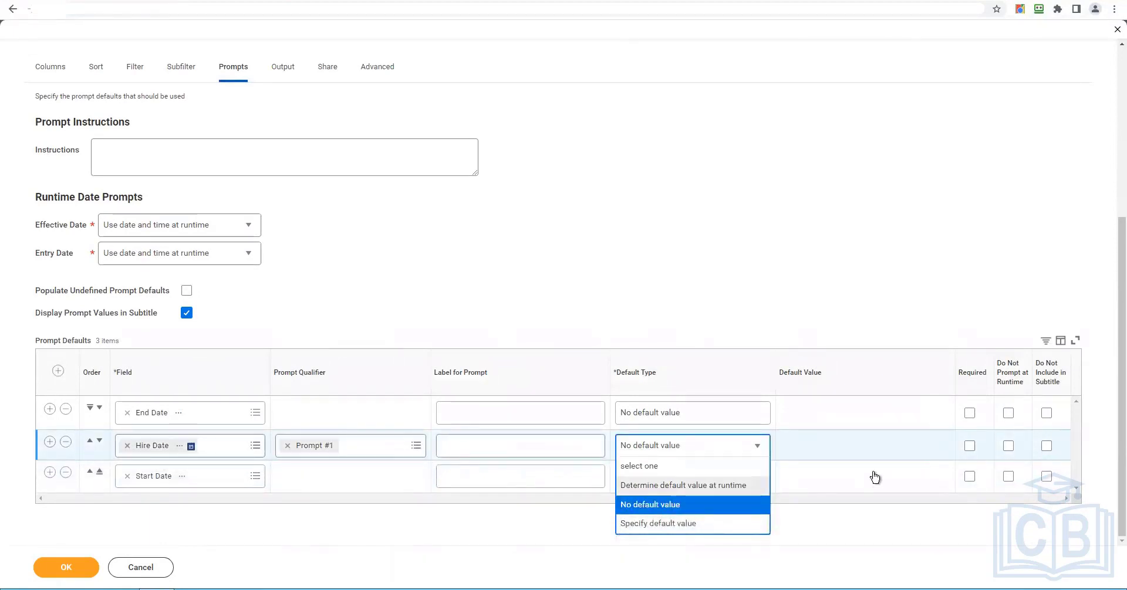
left_click(851, 452)
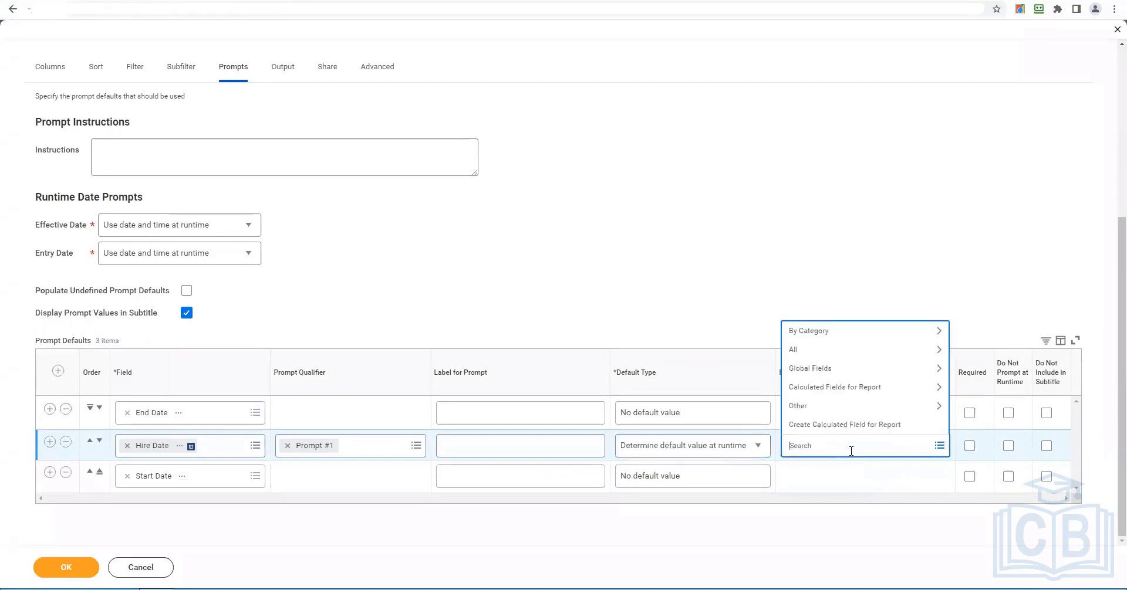
type("Today minus X days")
key("Return")
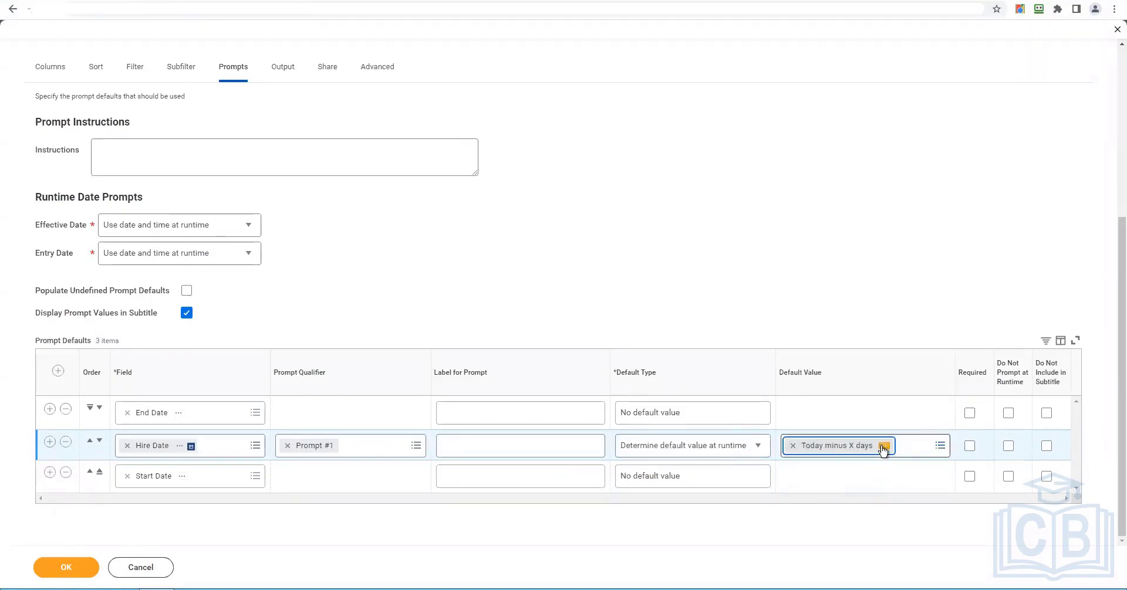
- Examine the Today minus X days report field and its related actions on its own page
left_click(883, 447)
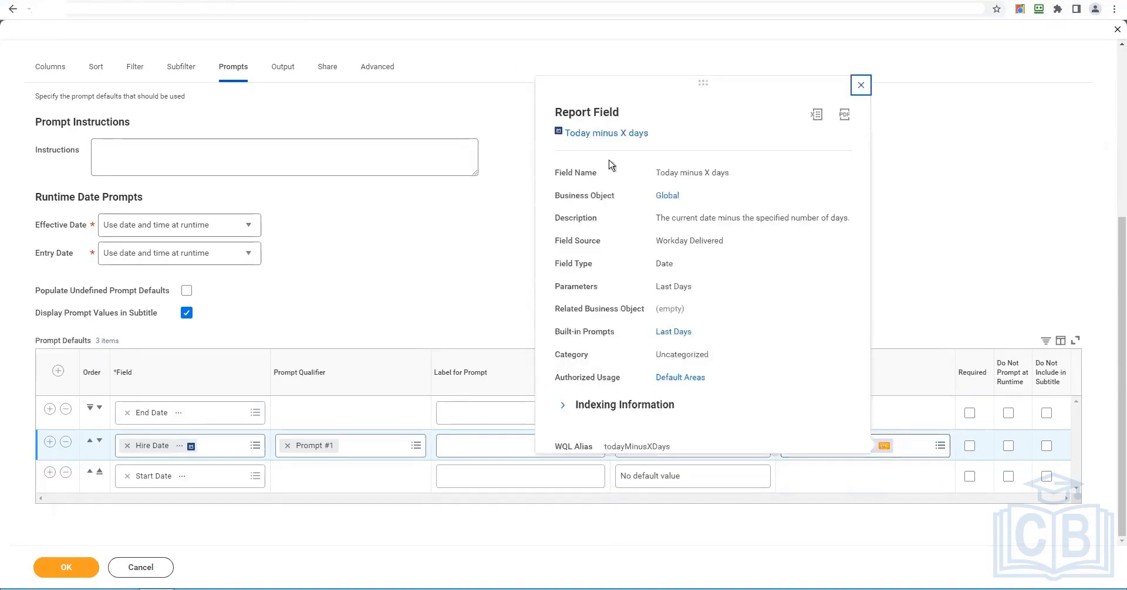
right_click(632, 146)
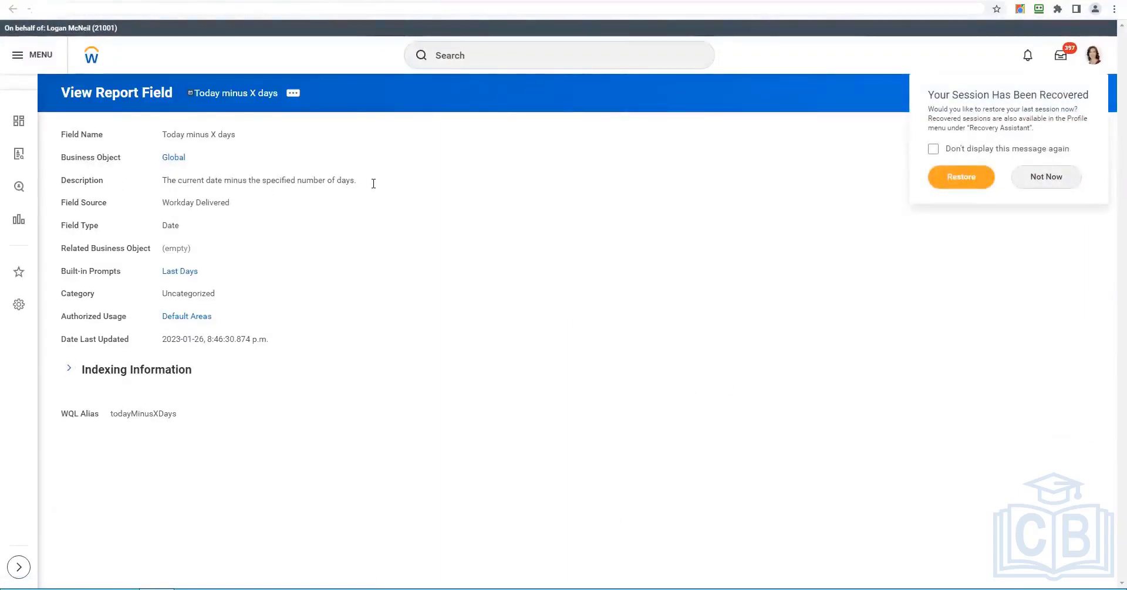
left_click(293, 94)
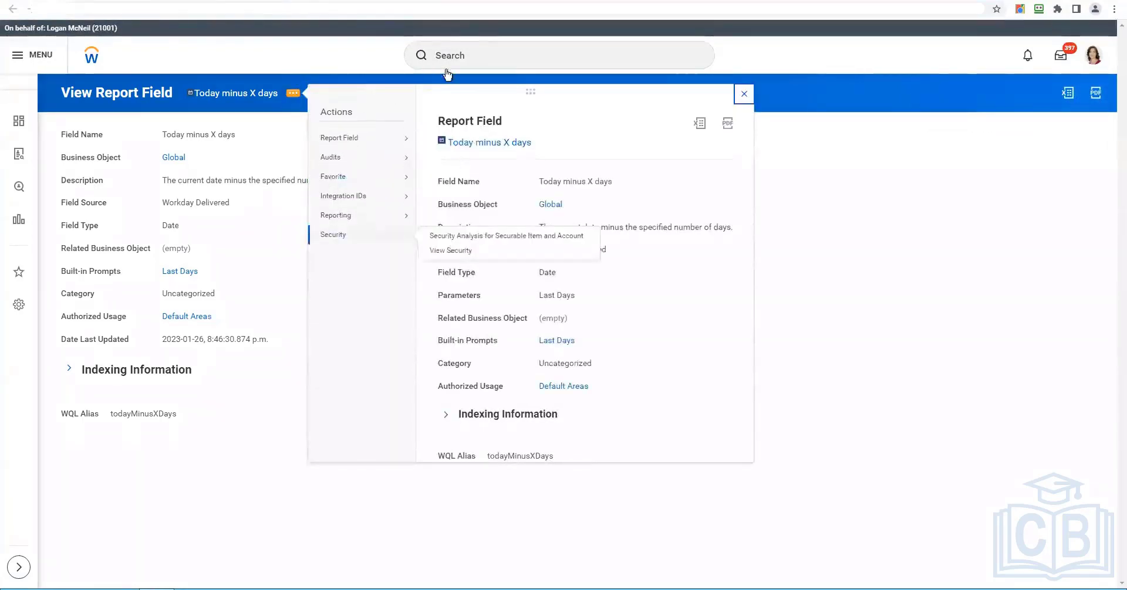
- Search for Create Calc Field and open the Create Calculated Field task
left_click(489, 50)
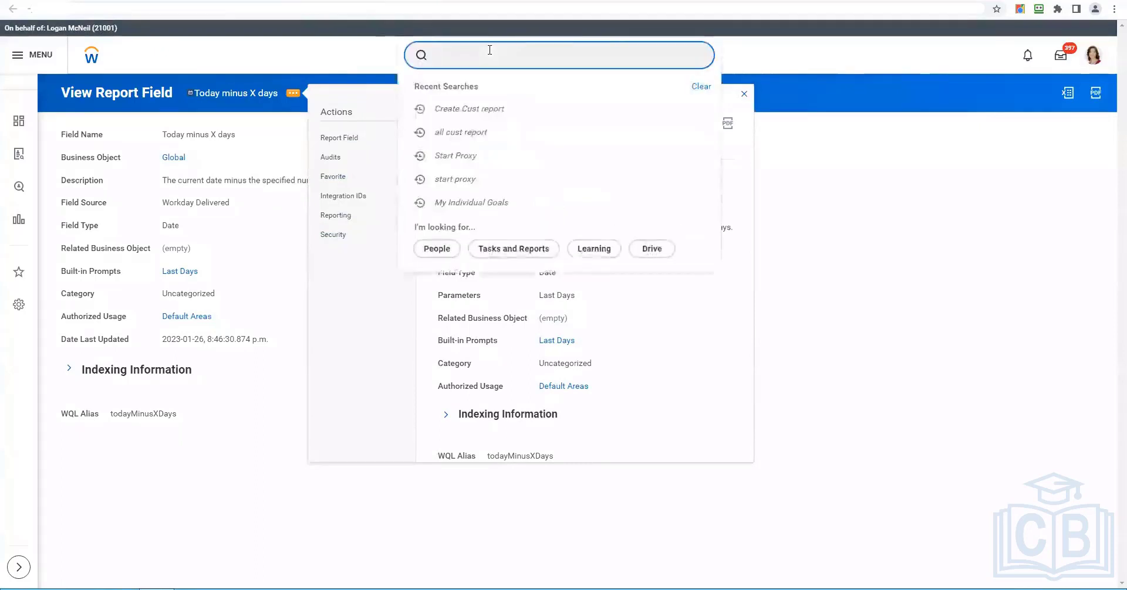
type("Create Cal")
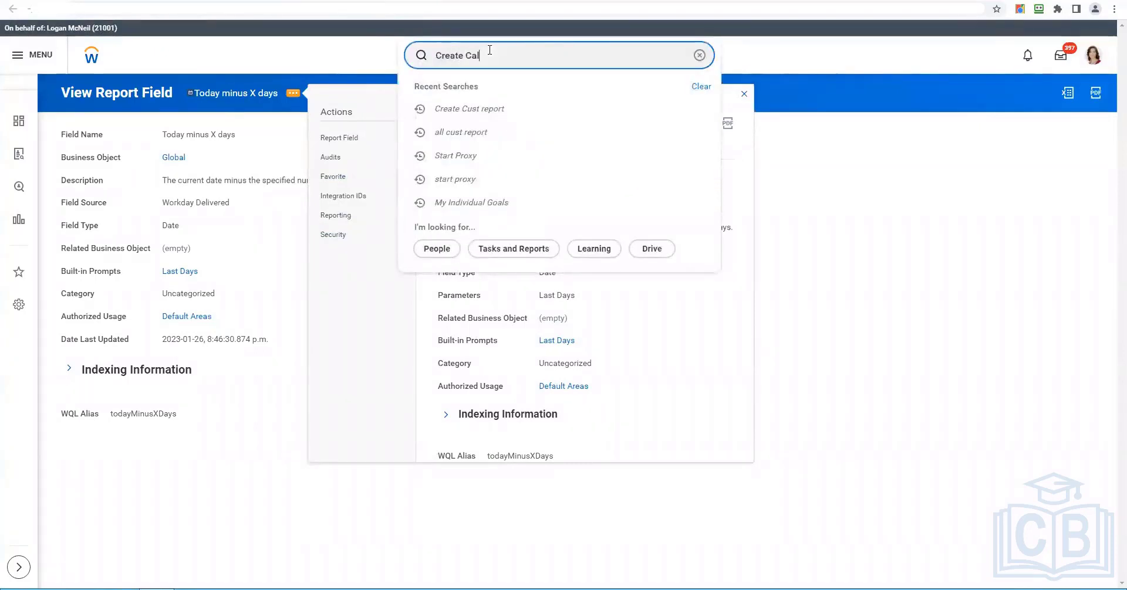
type("c Field")
key("Return")
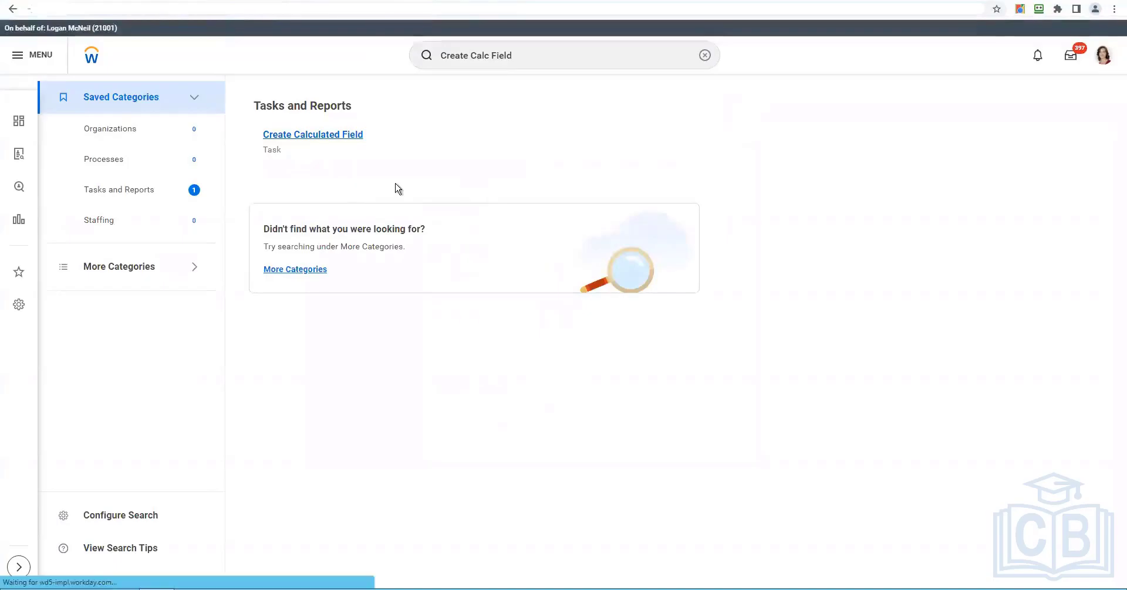
left_click(327, 180)
- Name the new calculated field Today - 90 Days and set its business object to Global
left_click(553, 172)
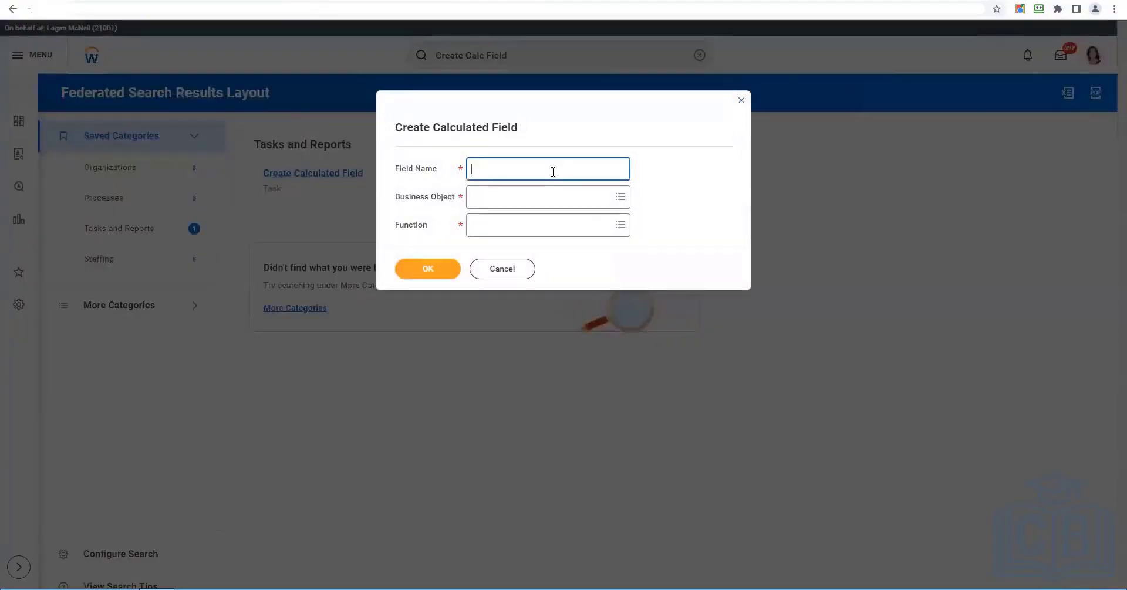
type("Today - 90 Days")
left_click(501, 198)
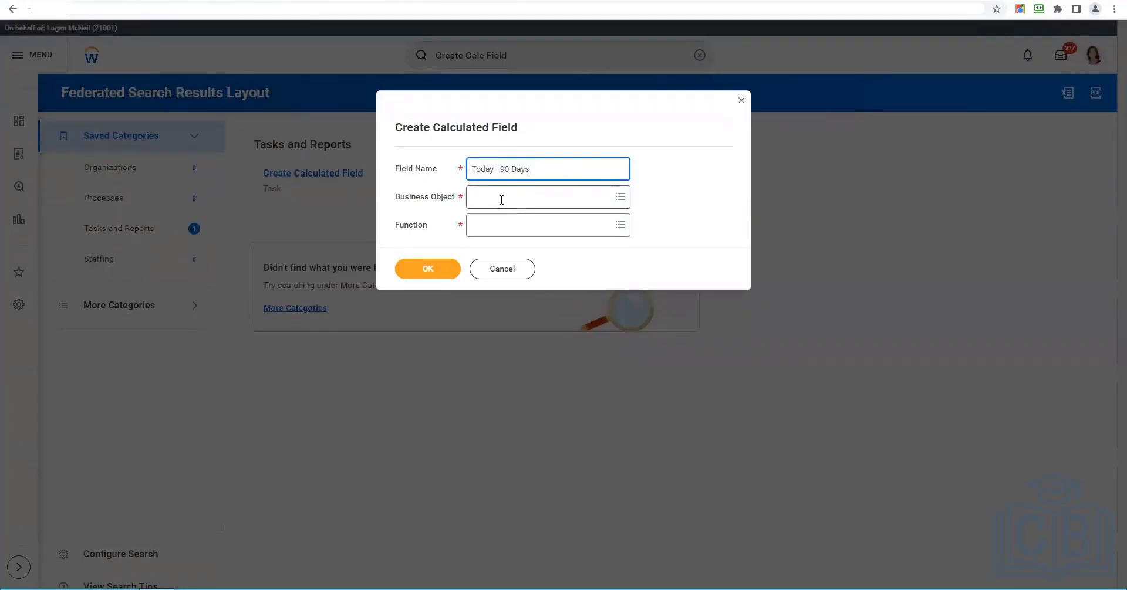
type("Gloabl")
key("Return")
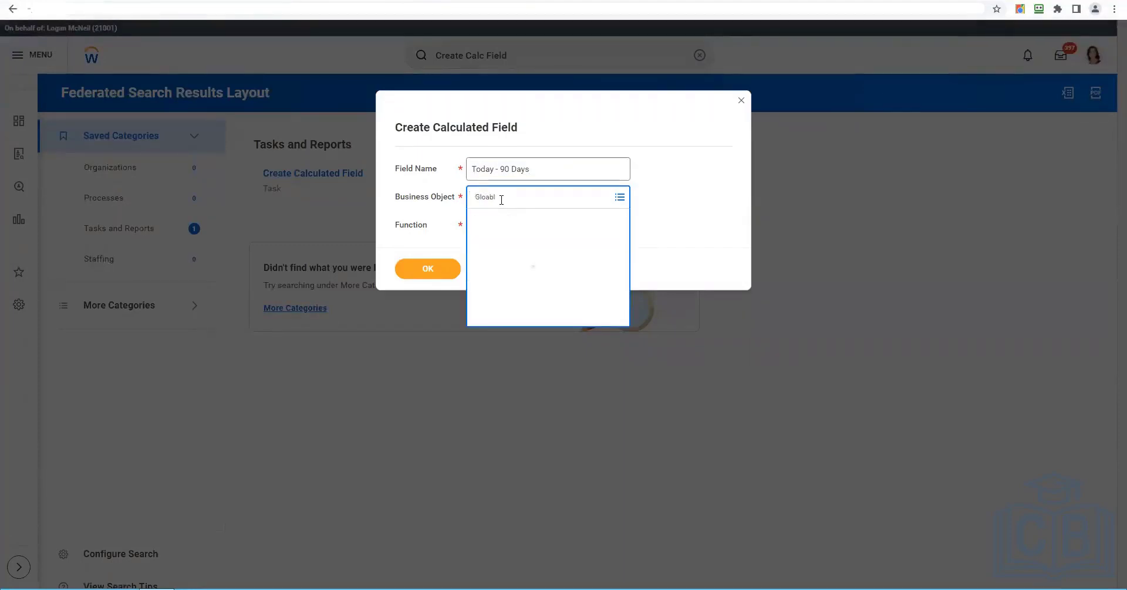
type("g")
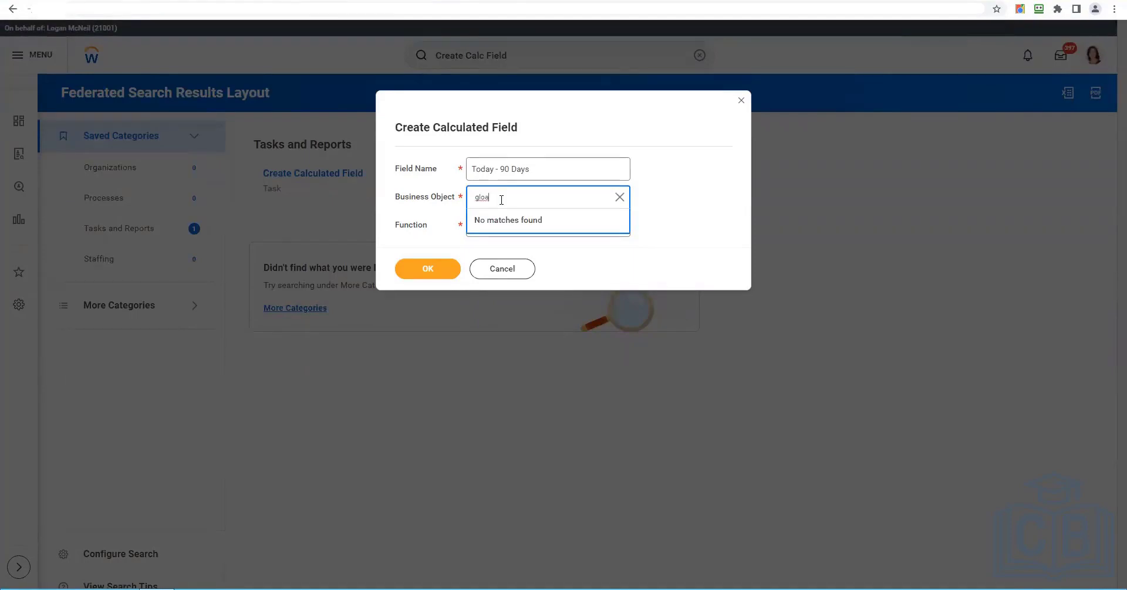
type("lobal")
key("Return")
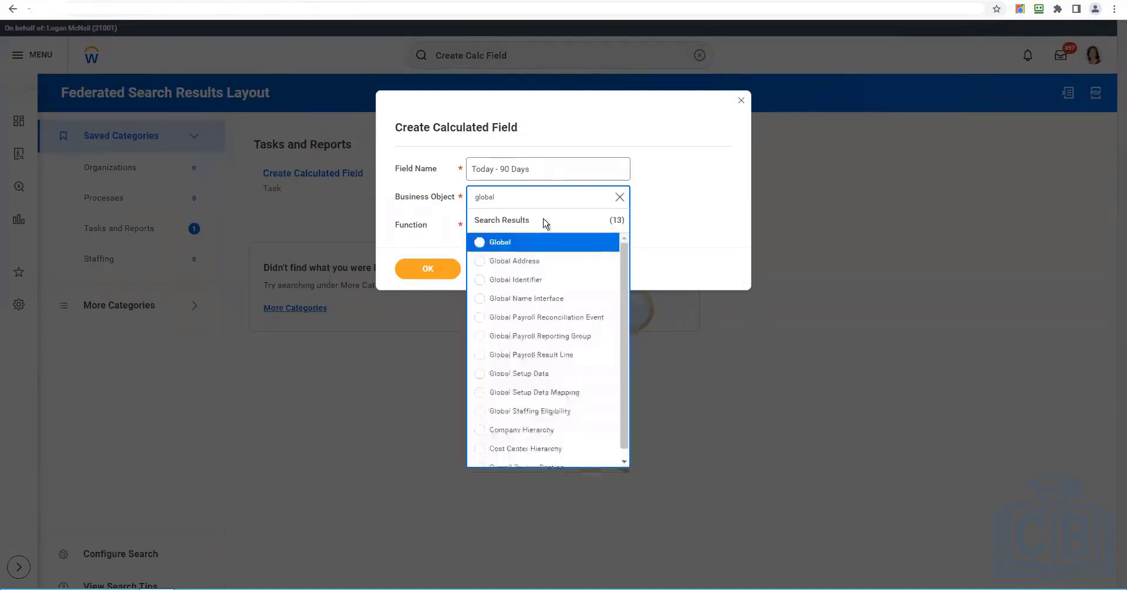
left_click(555, 247)
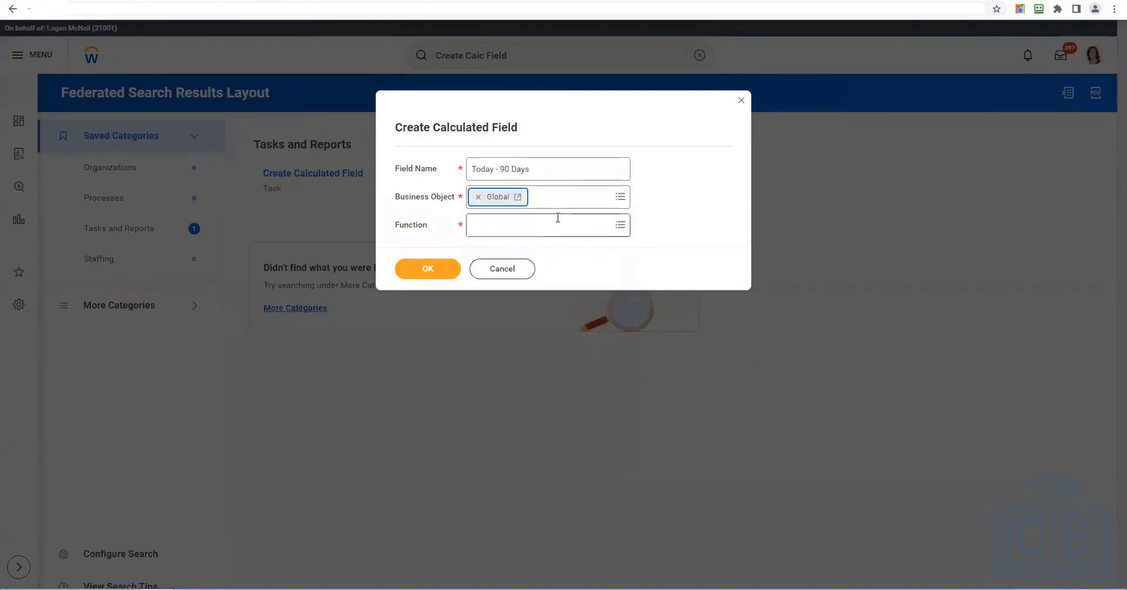
- Choose the Increment or Decrement Date function for the calculated field and proceed to its calculation settings
left_click(557, 217)
type("incr")
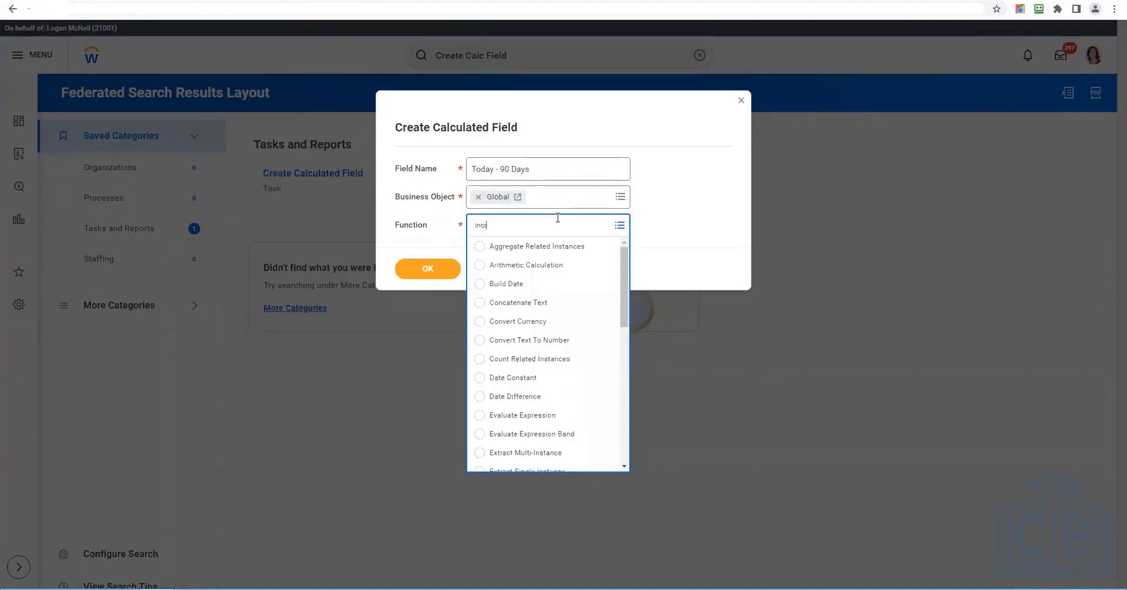
type("e")
key("Return")
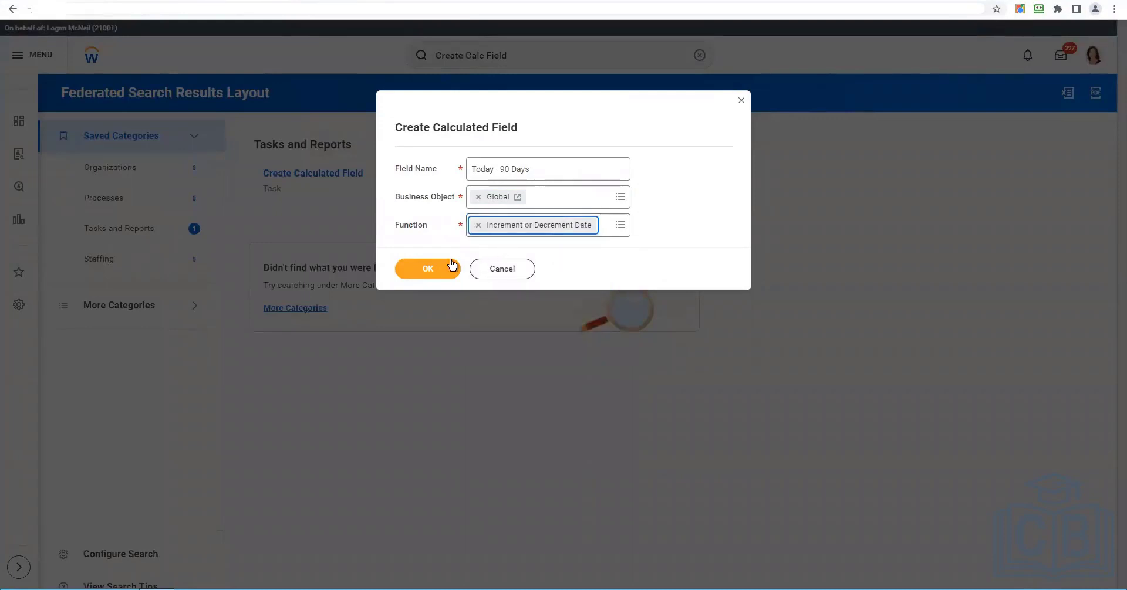
left_click(451, 267)
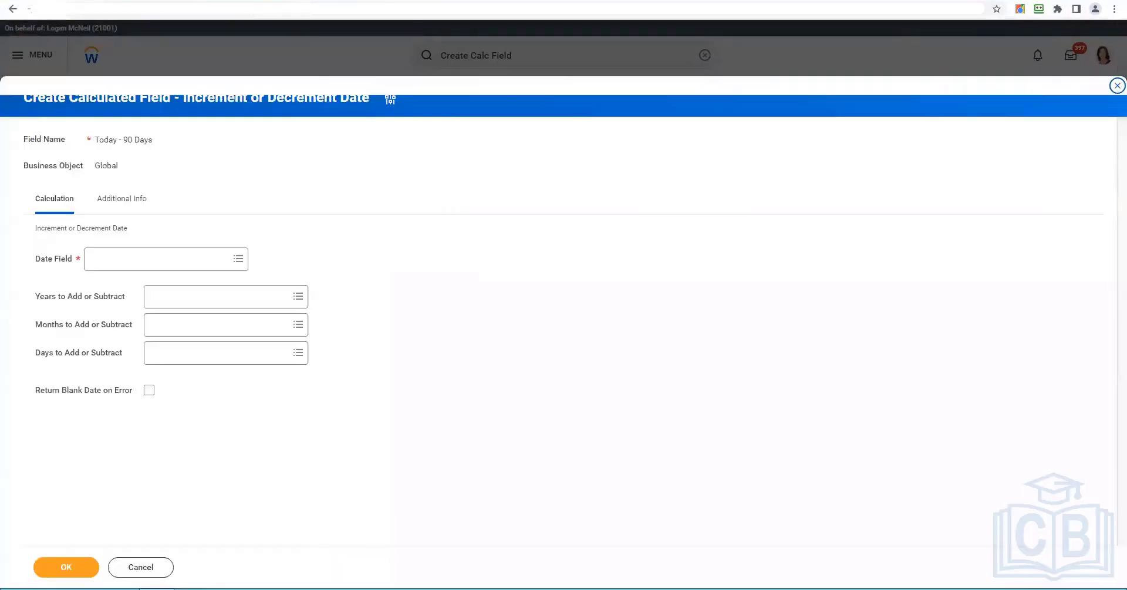
- Set the calculation's date field to Today
left_click(157, 260)
type("Today")
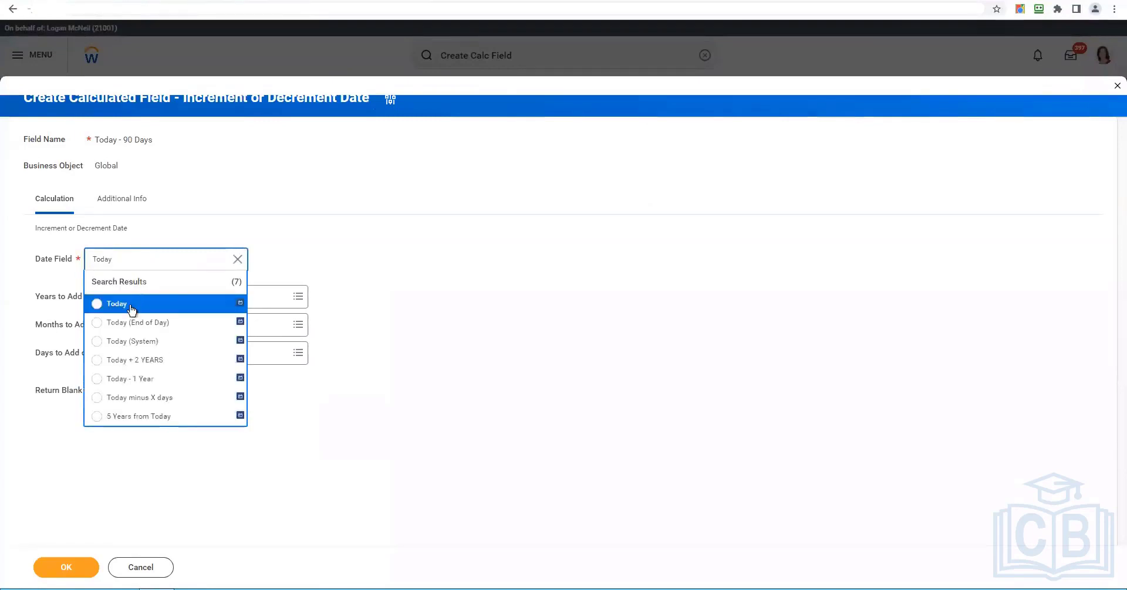
left_click(130, 306)
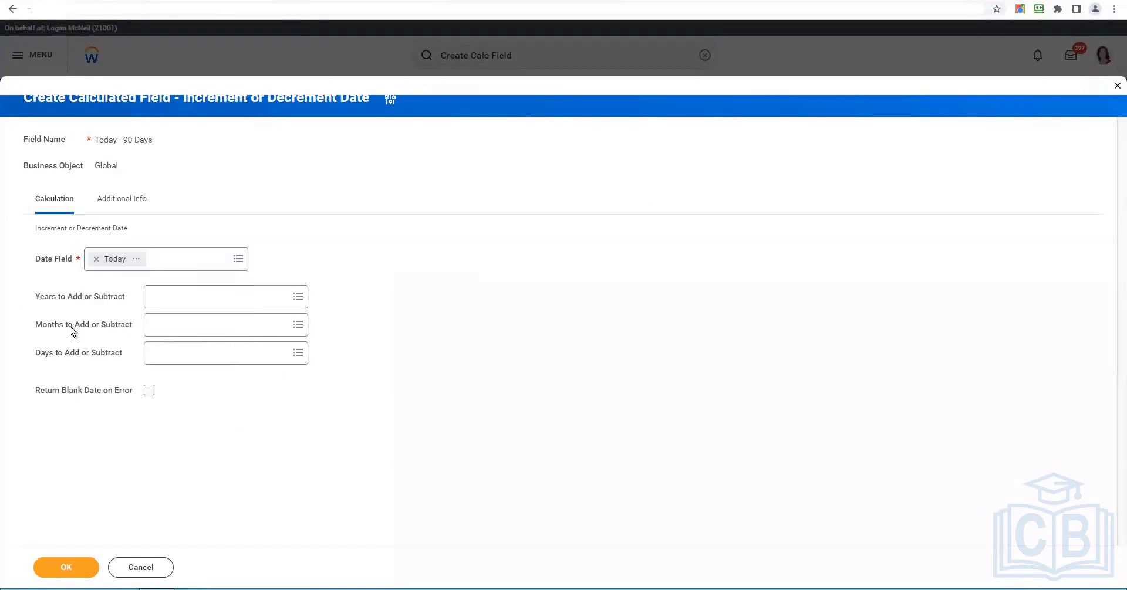
- Set the days to add or subtract to the -90 constant and enable returning a blank date on error
left_click(202, 328)
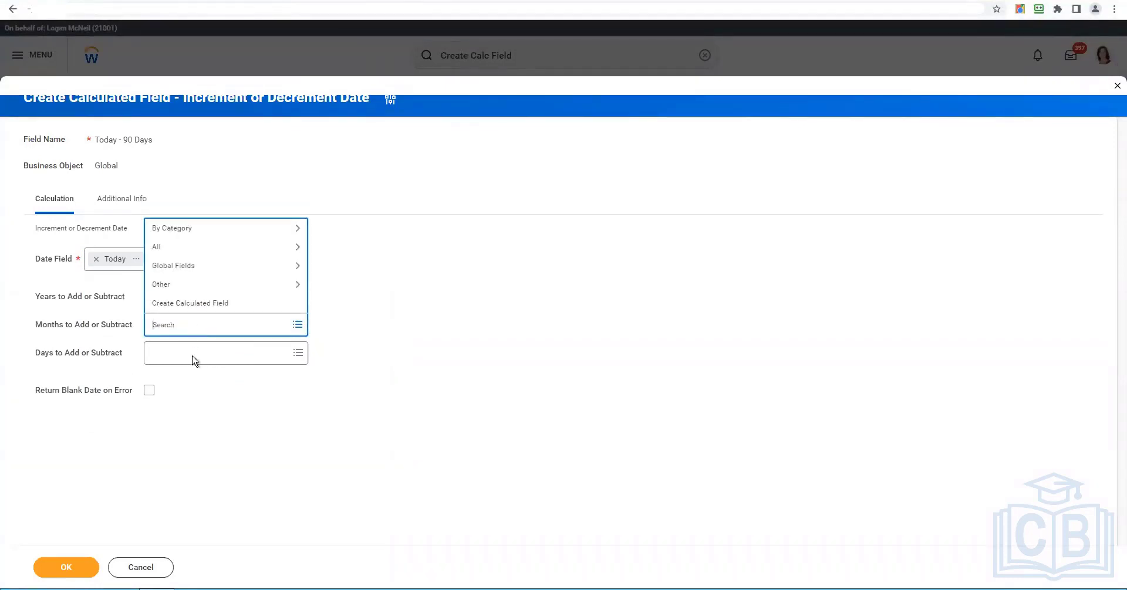
left_click(194, 357)
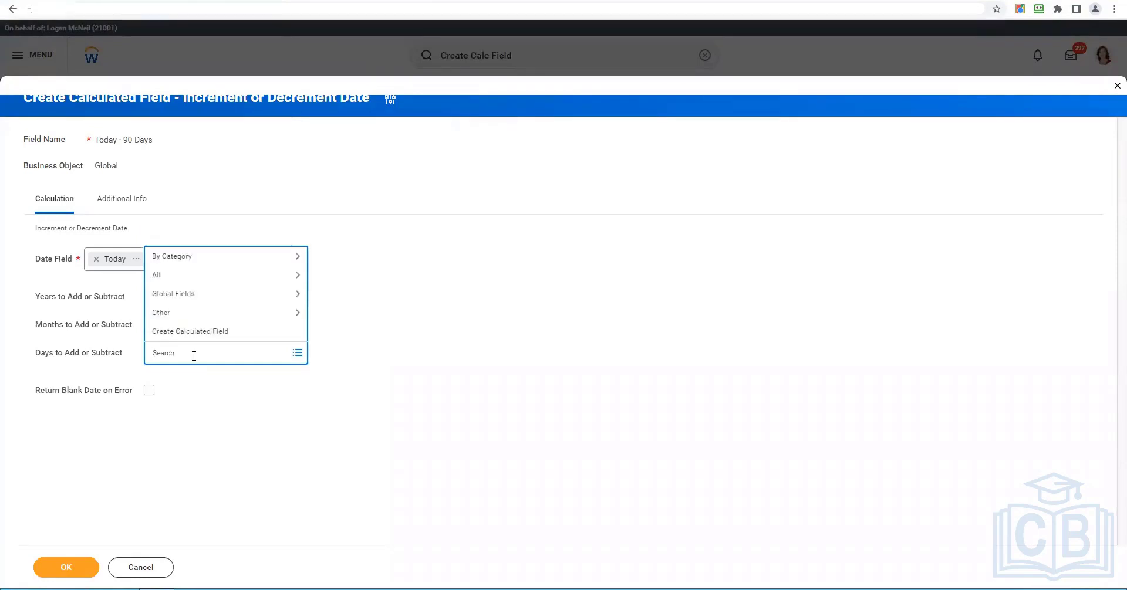
type("-90")
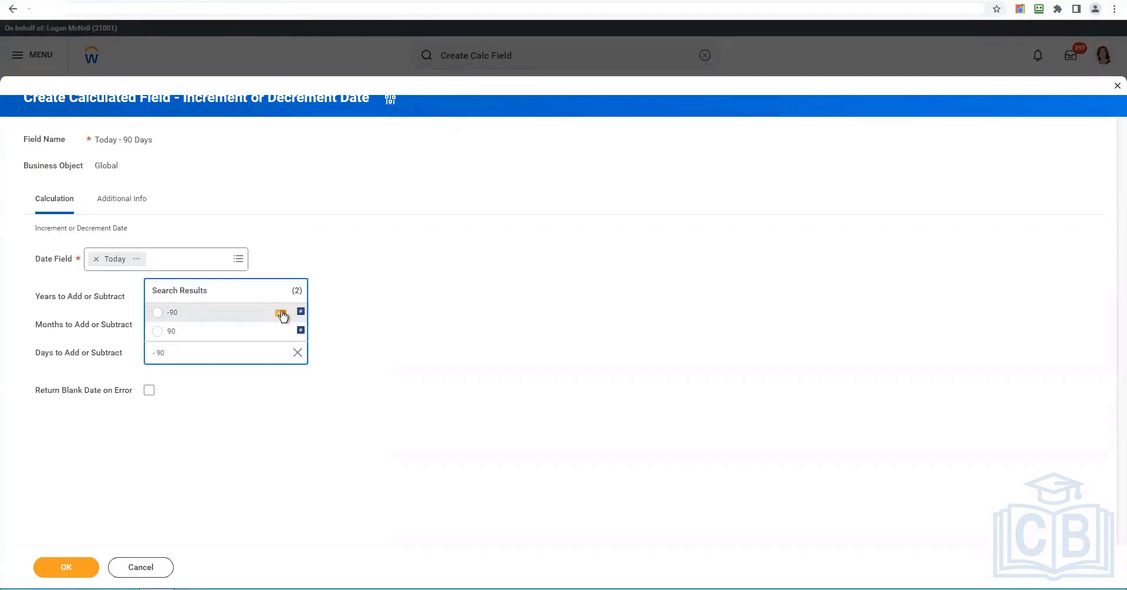
mouse_move(281, 315)
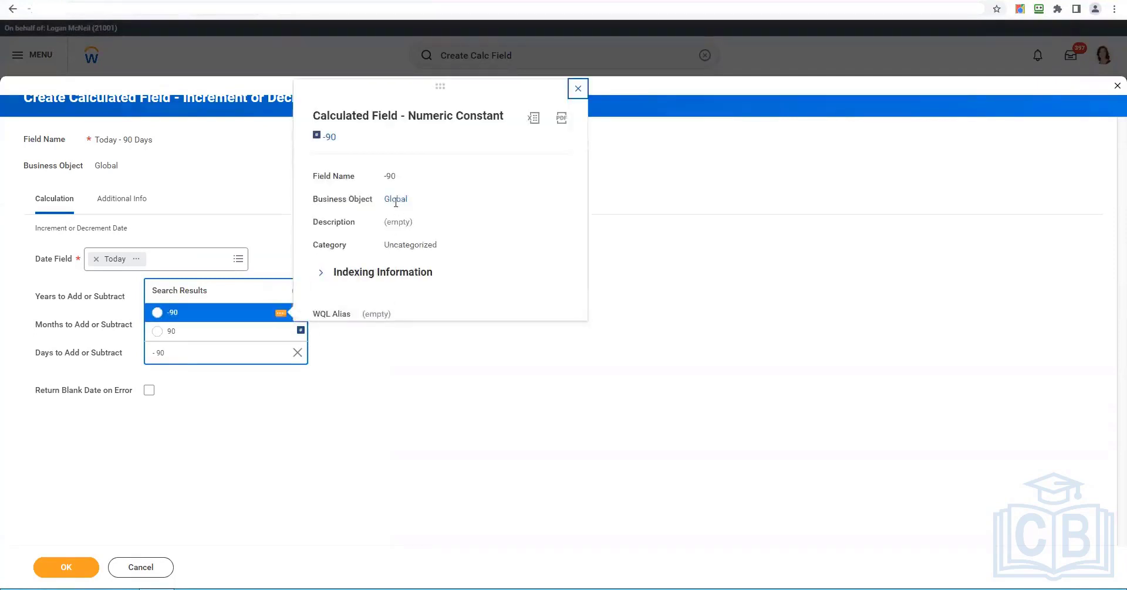
left_click(159, 314)
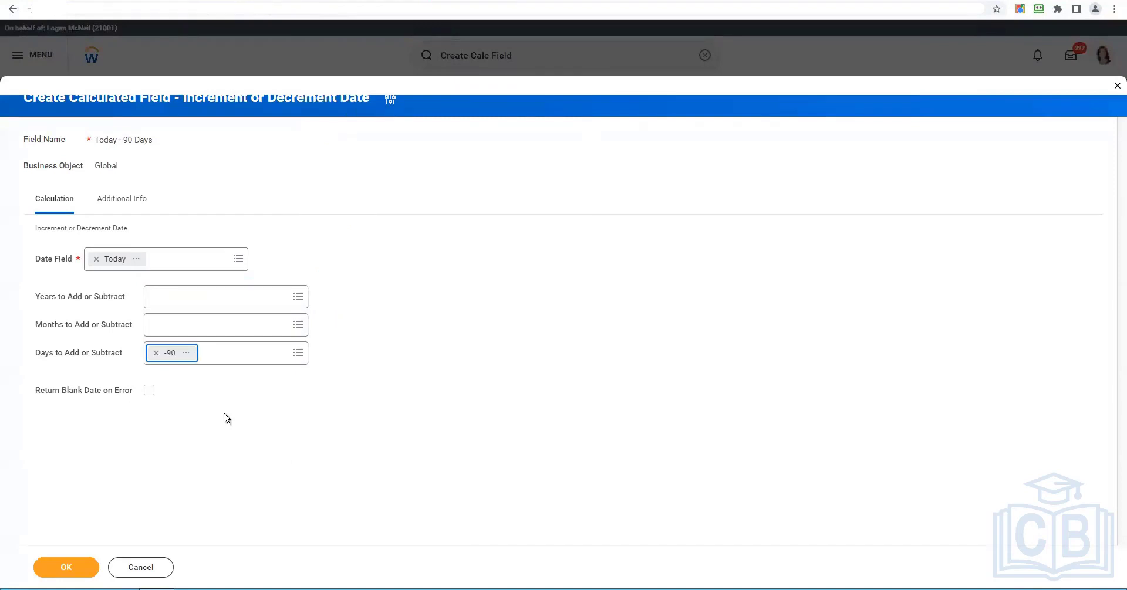
left_click(150, 395)
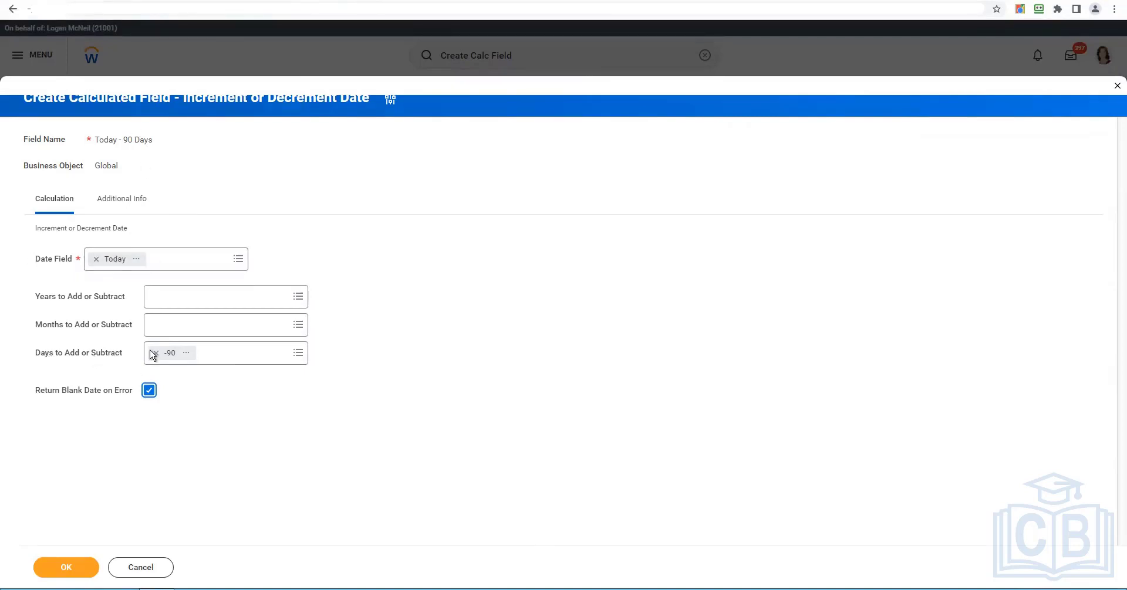
- Check the numeric constant defined behind the -90 field in a separate browser tab
right_click(190, 354)
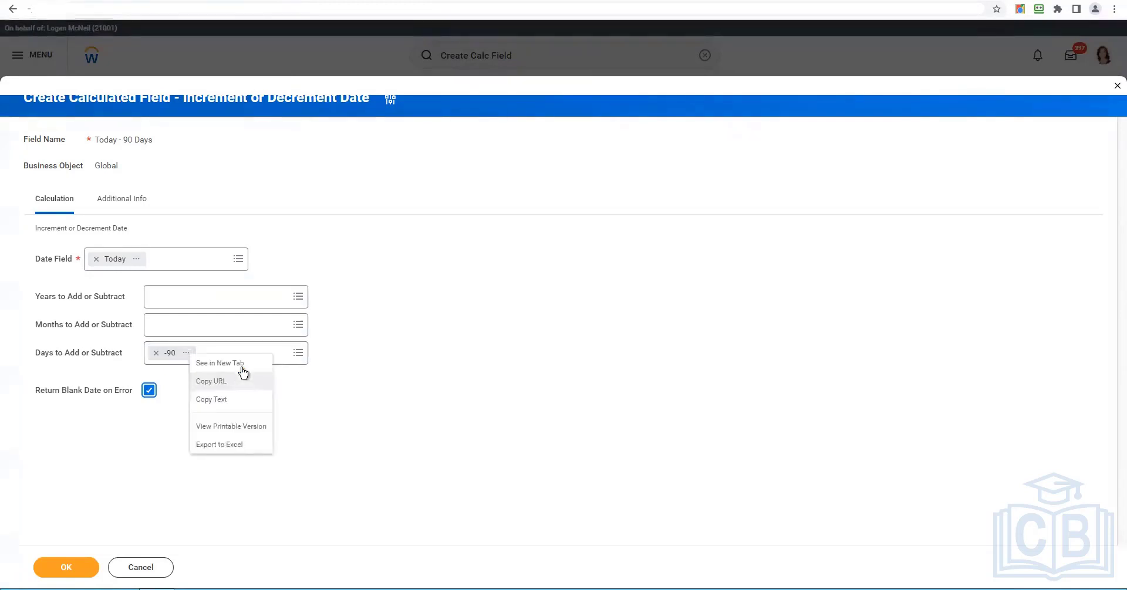
left_click(220, 362)
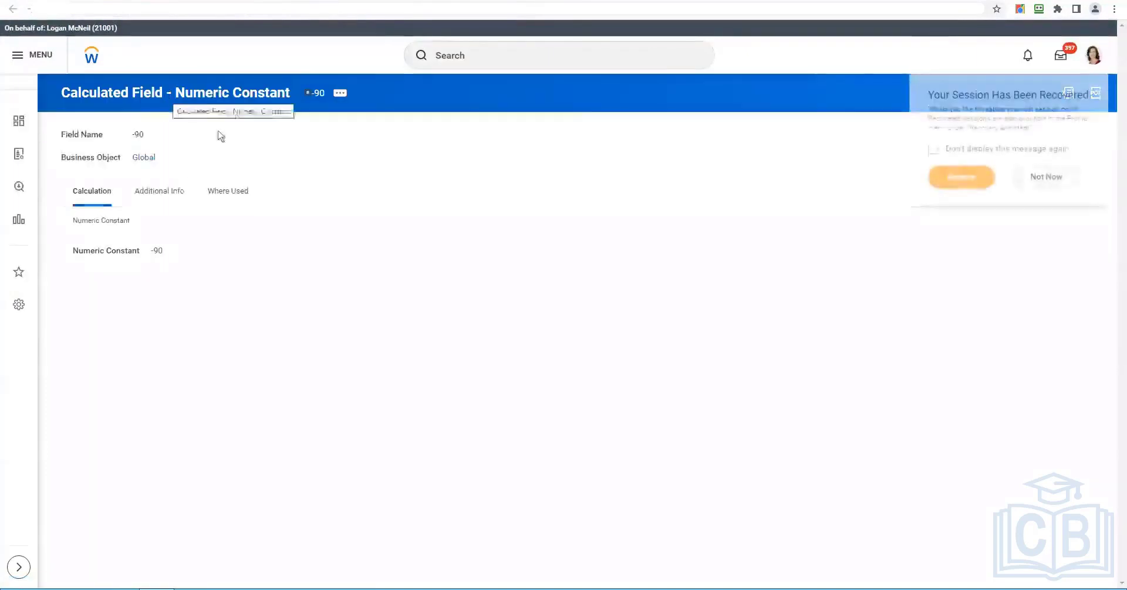
double_click(154, 252)
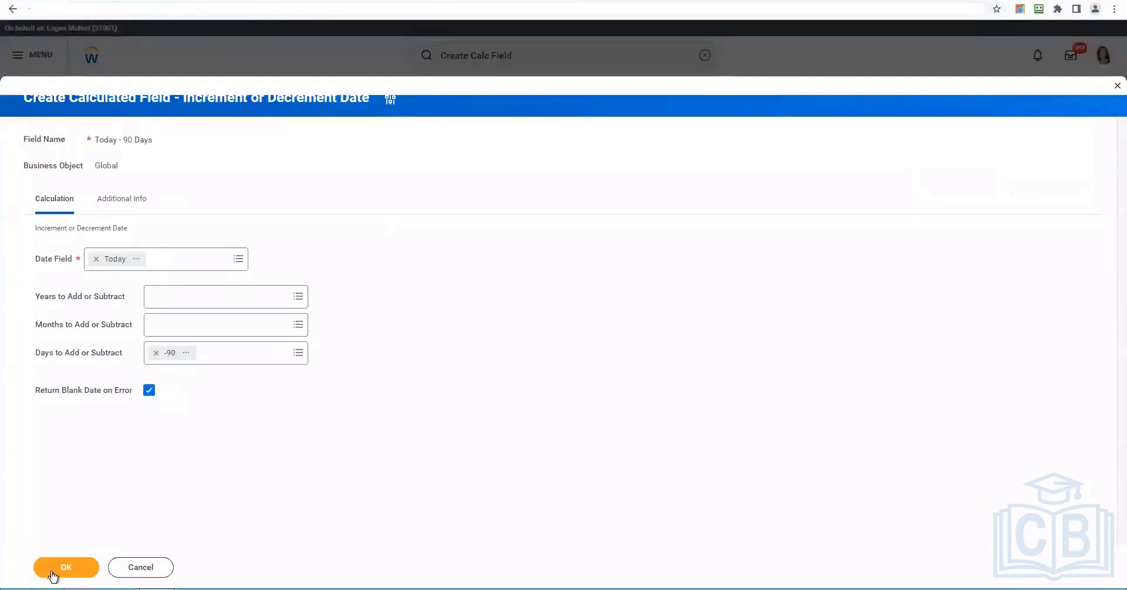
- Save the Today - 90 Days calculated field and copy its name
left_click(53, 577)
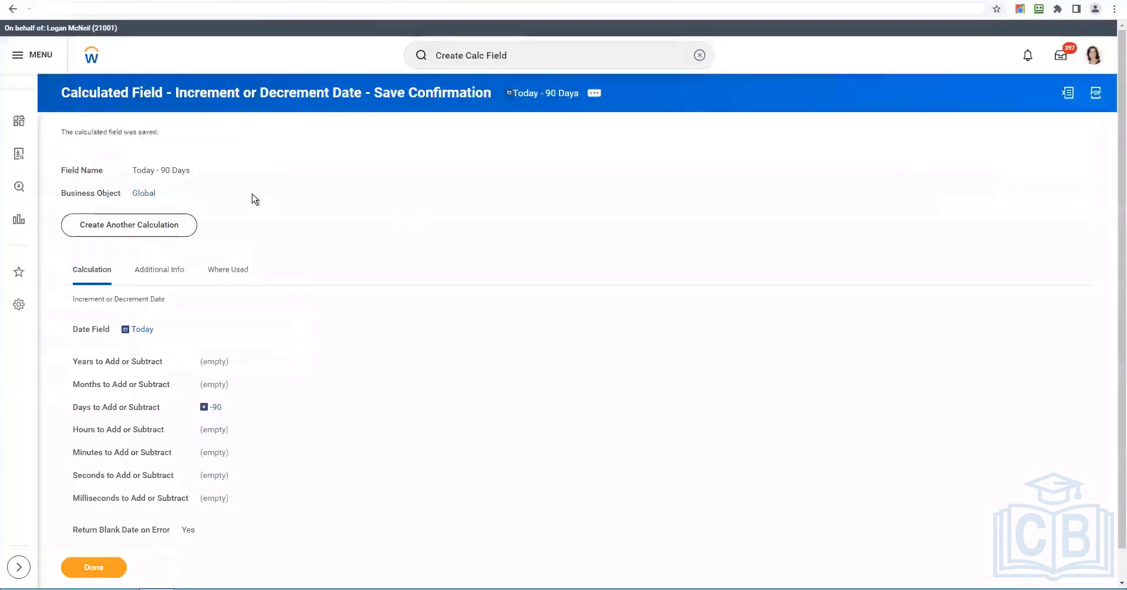
right_click(545, 93)
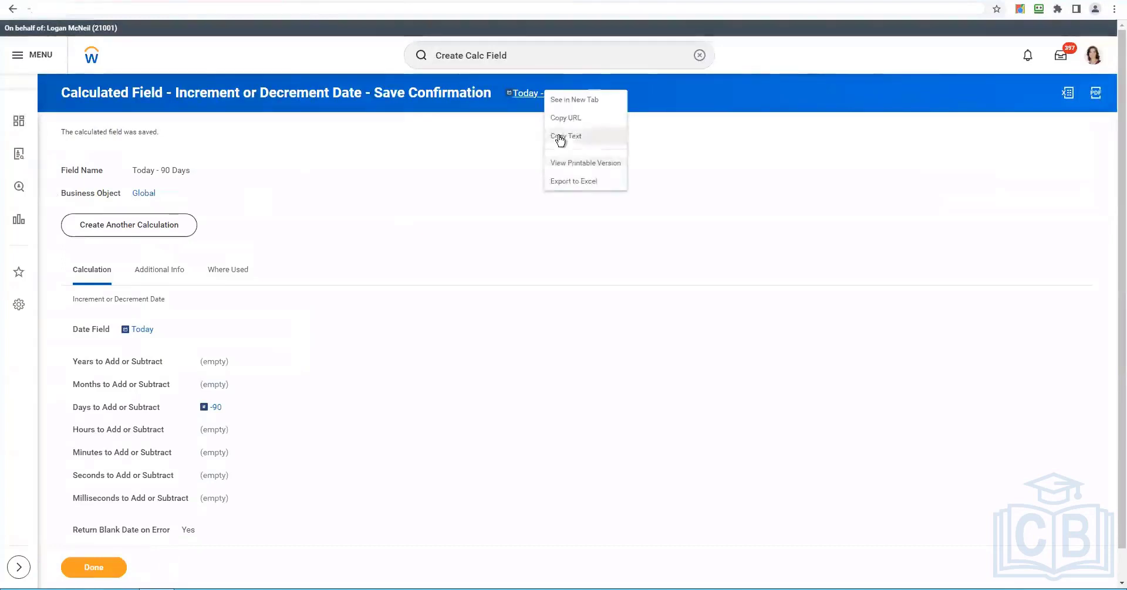
left_click(565, 136)
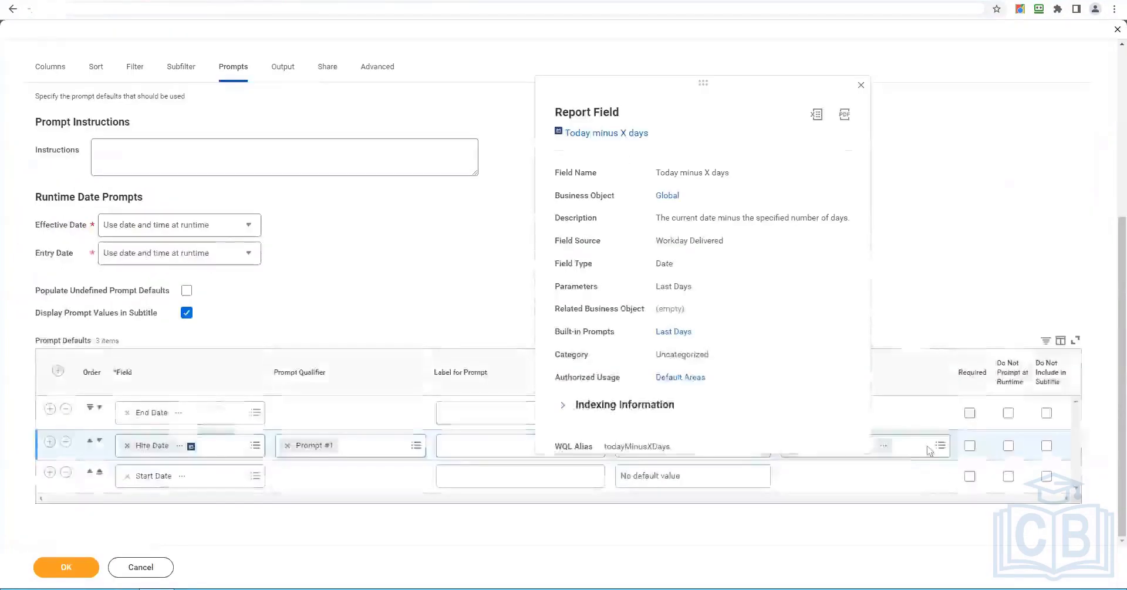
- Replace the Hire Date prompt's default value with the Today - 90 Days calculated field
left_click(927, 450)
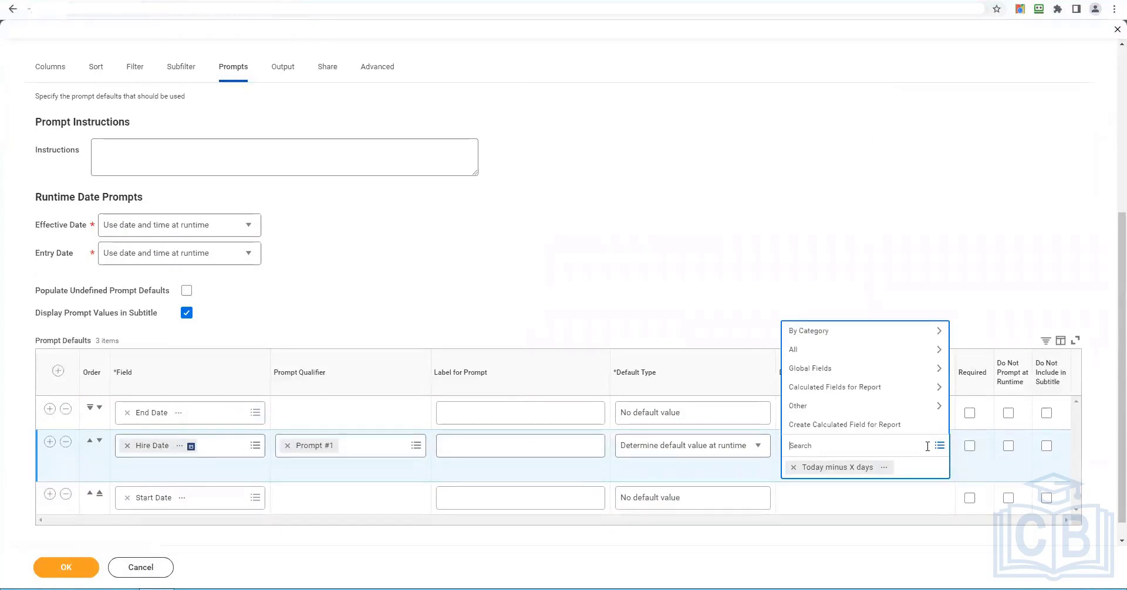
key("ctrl+v")
key("Return")
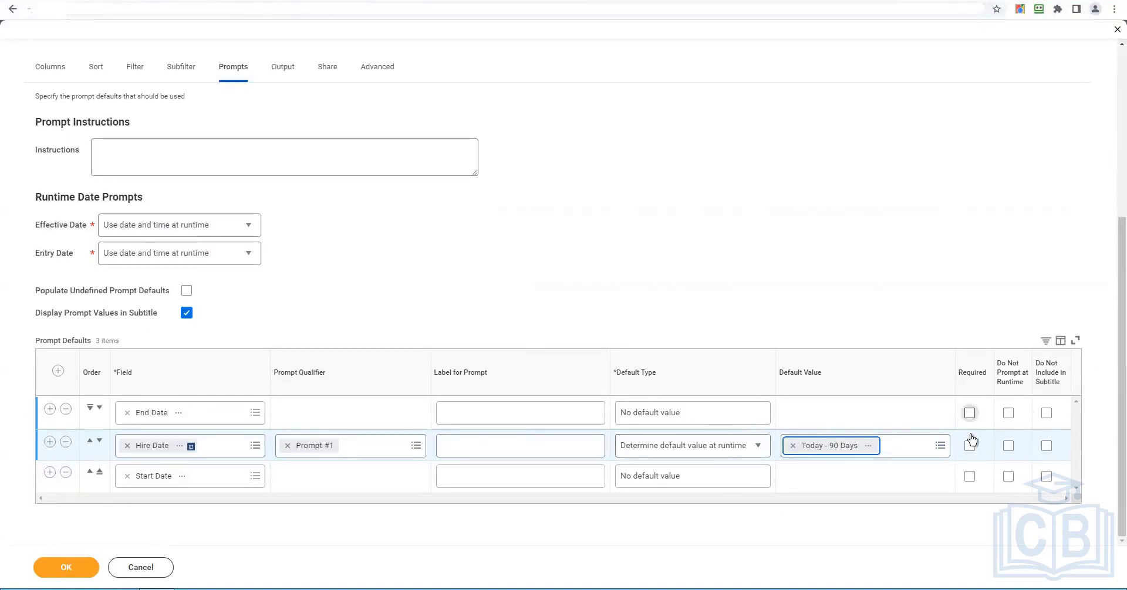
- Exclude the End Date and Start Date fields from prompting at runtime, leaving End Date not required
left_click(970, 413)
left_click(1008, 414)
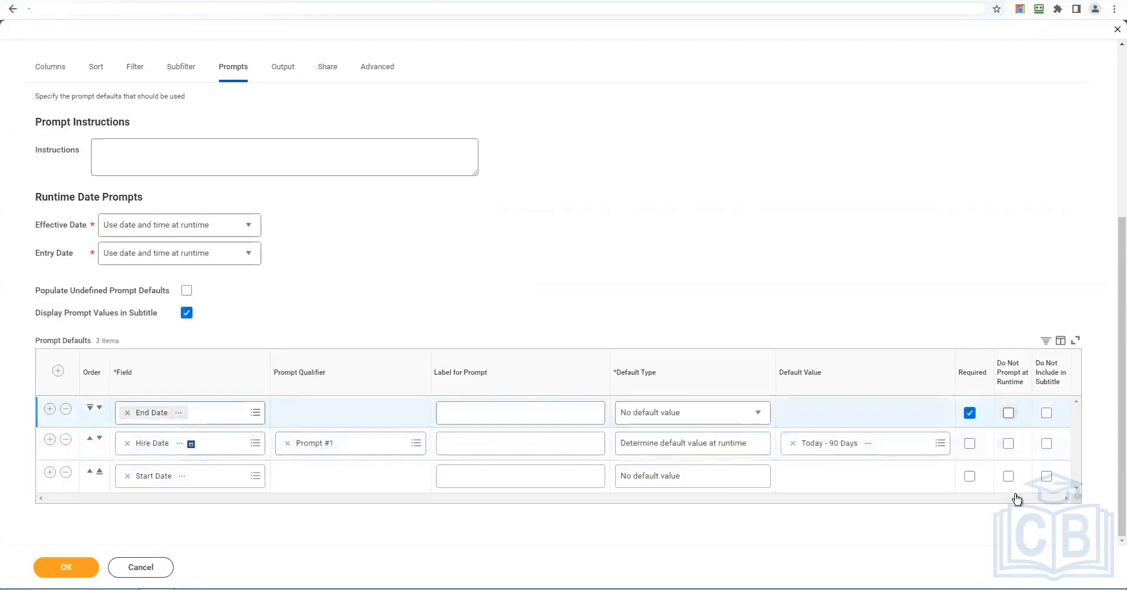
left_click(1008, 478)
left_click(969, 414)
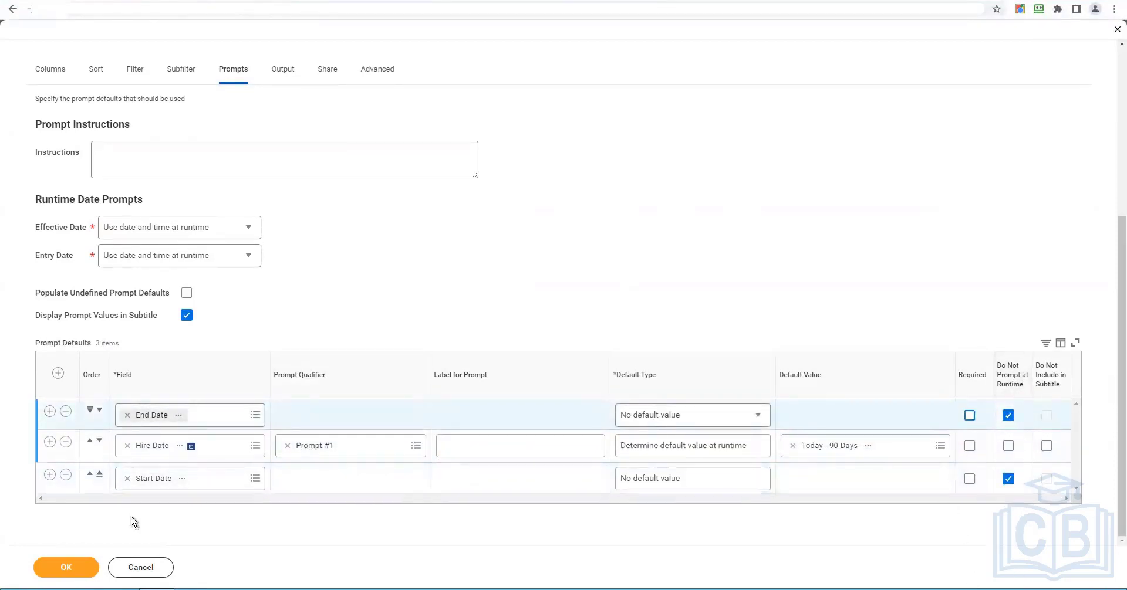
- Remove the empty last row from the instance filter conditions and save the report
left_click(184, 72)
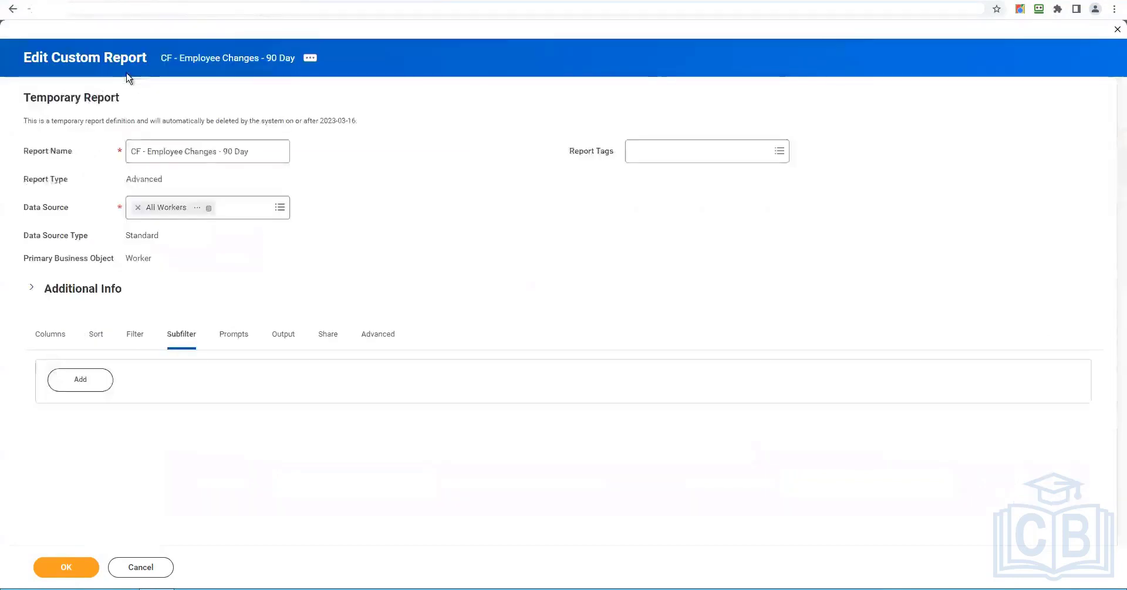
left_click(137, 336)
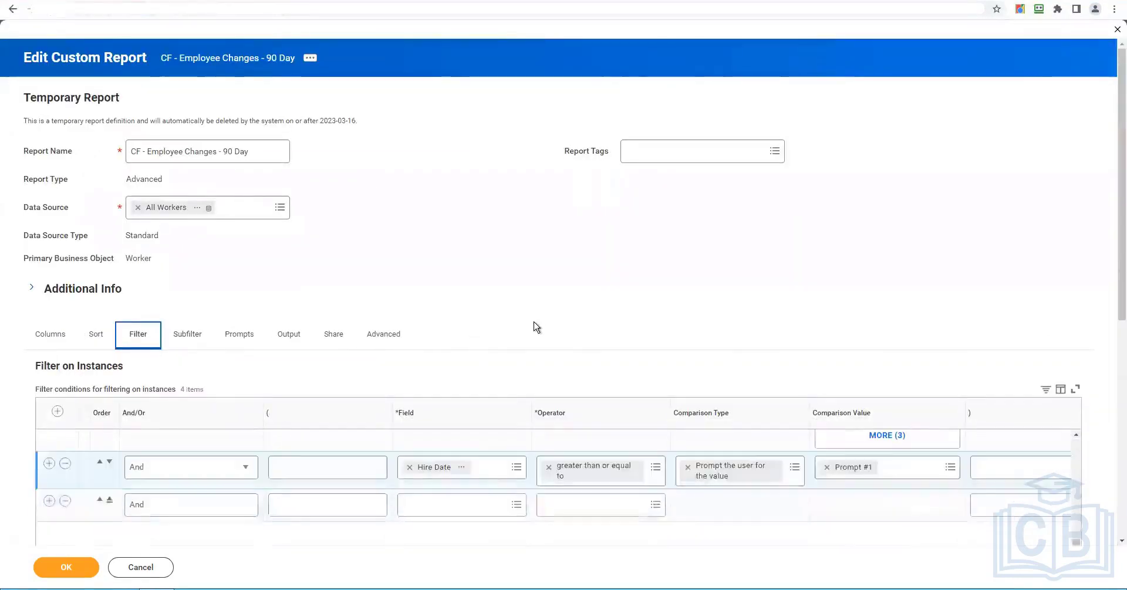
left_click(65, 503)
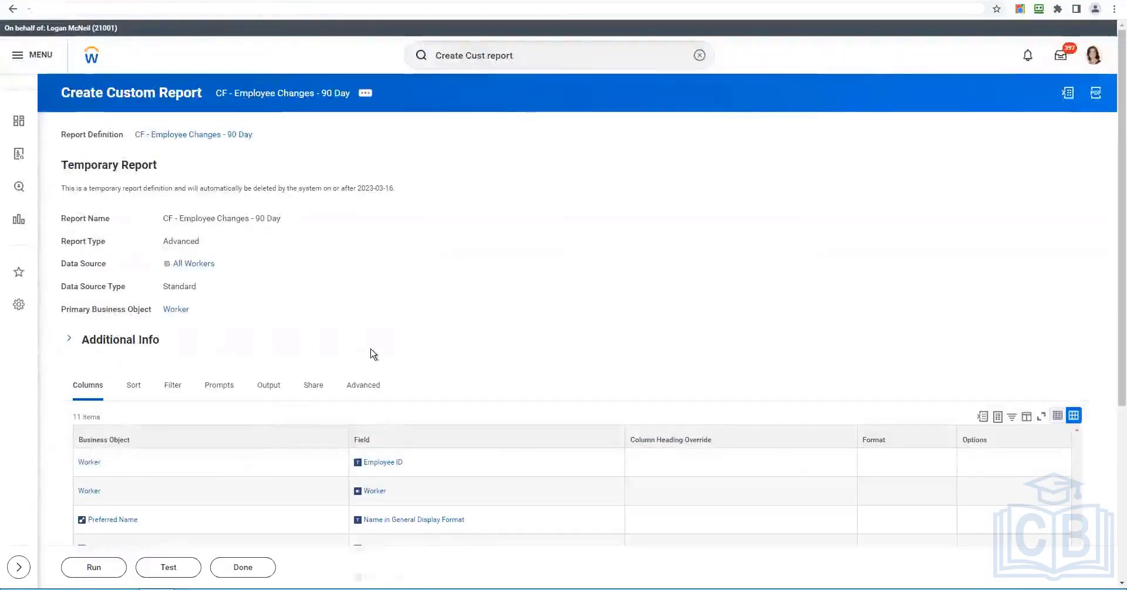
scroll(374, 348, "down", 3)
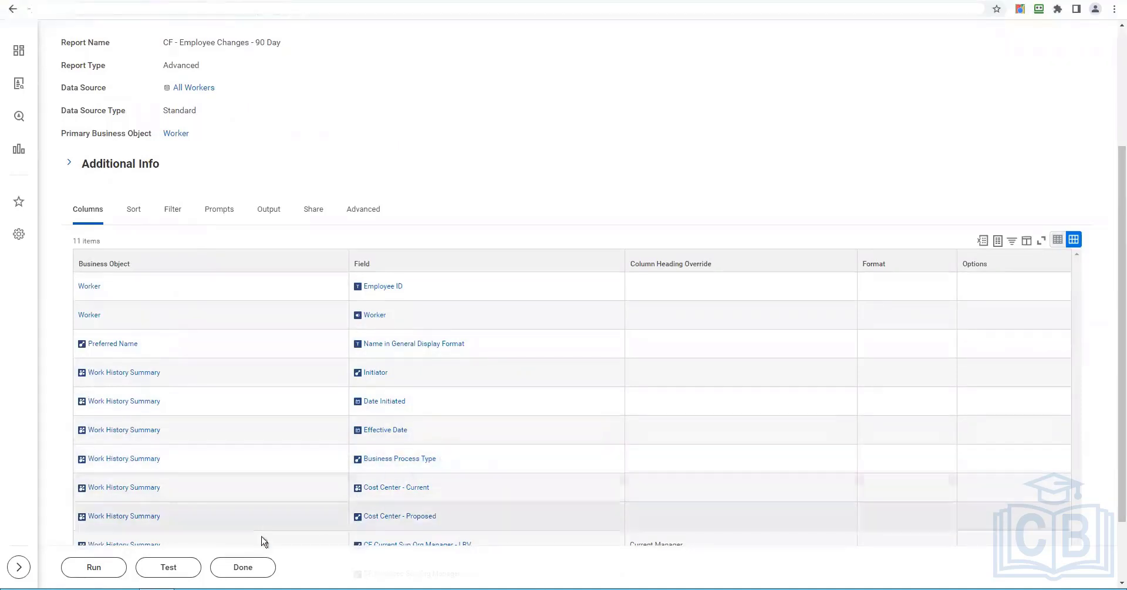
left_click(157, 563)
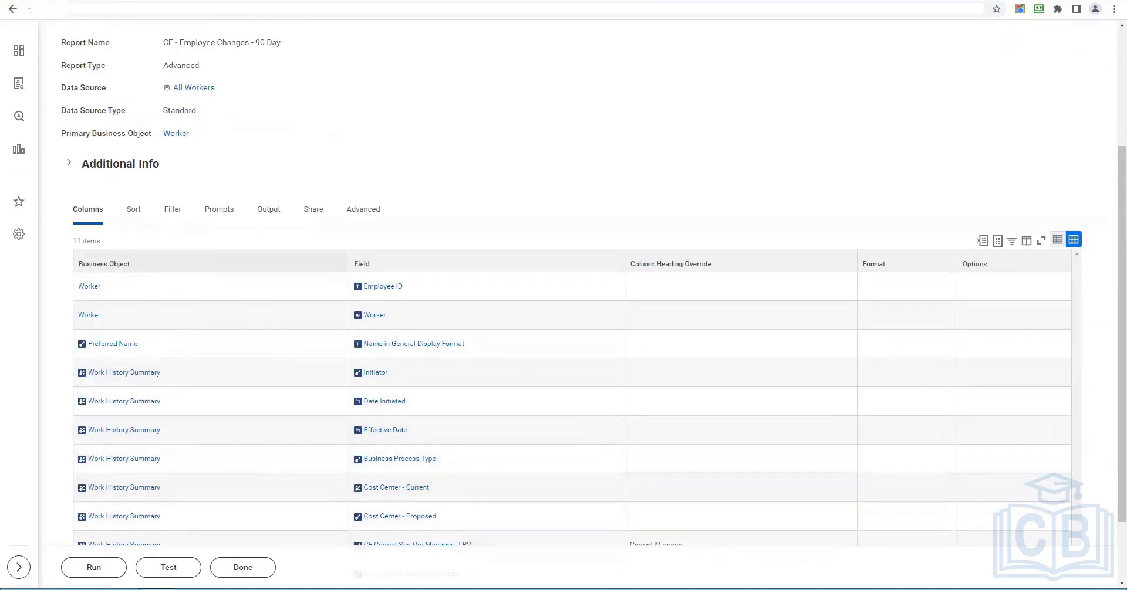
right_click(198, 1)
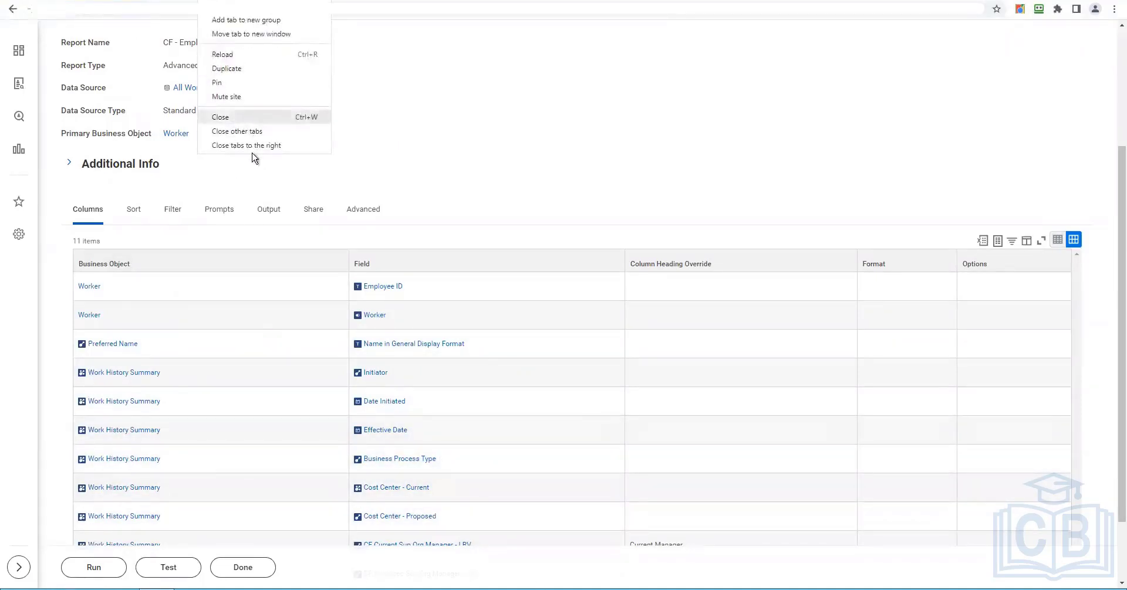
left_click(354, 161)
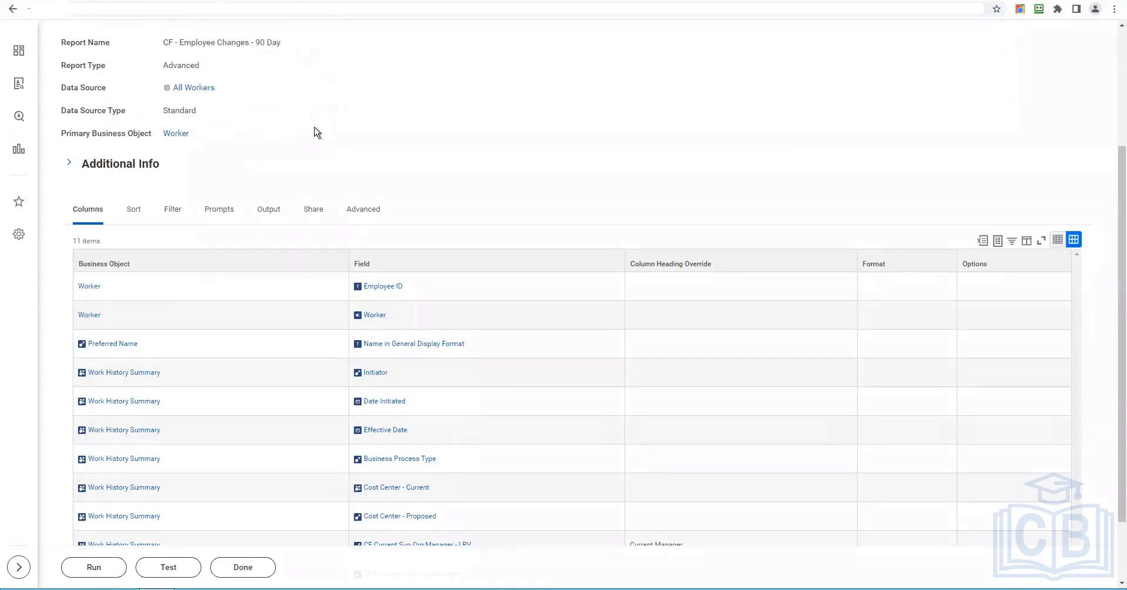
- Test the report in a new browser tab using the default Hire Date and review the returned employee changes
scroll(316, 132, "up", 3)
left_click(364, 97)
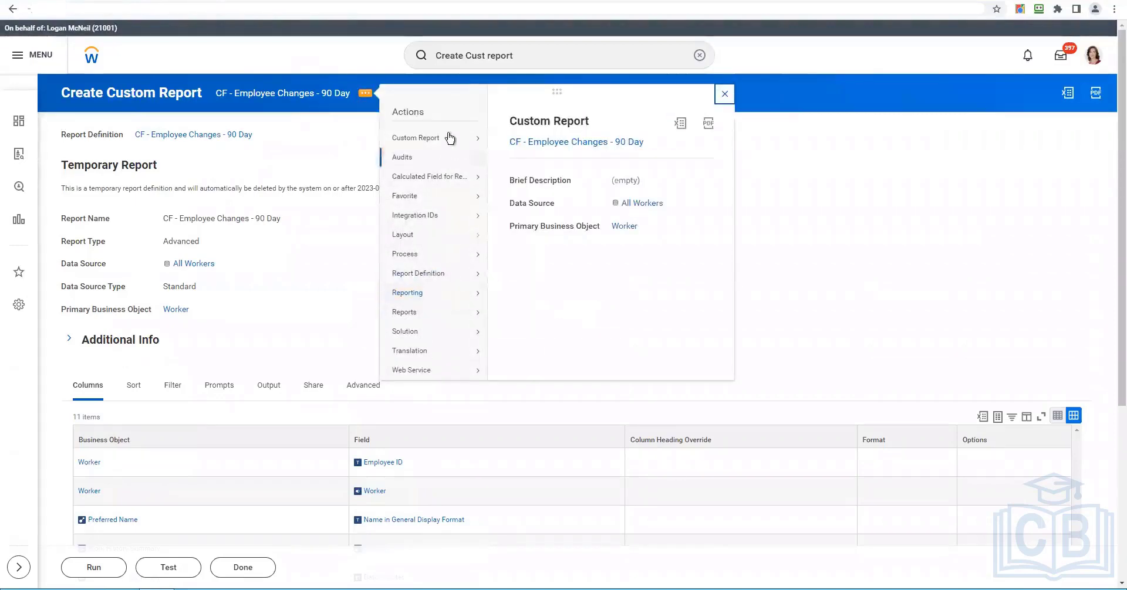
mouse_move(452, 139)
right_click(509, 216)
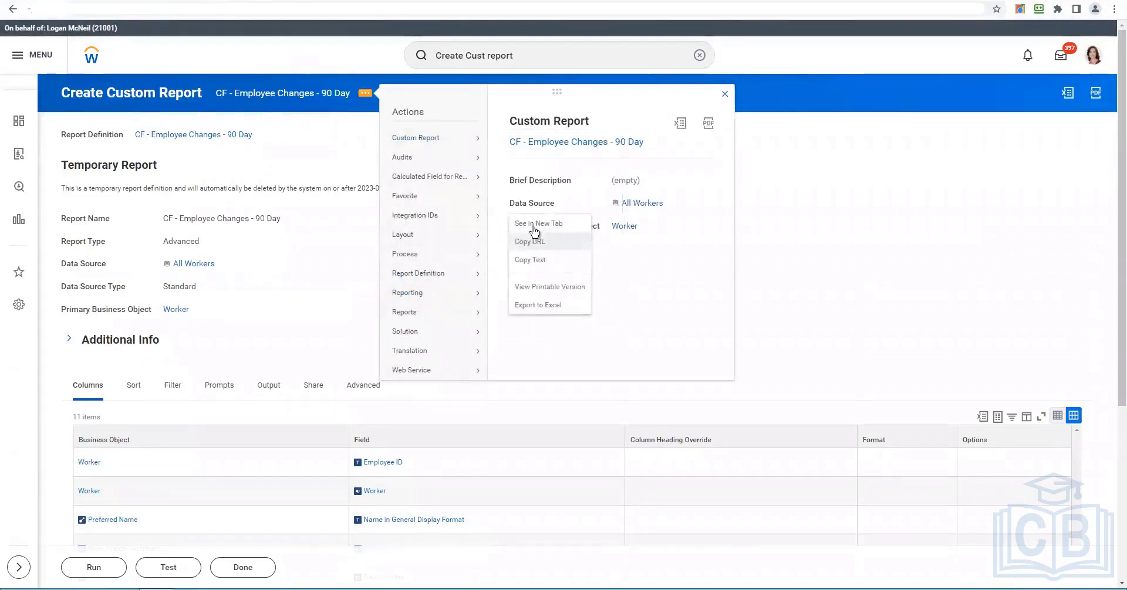
left_click(536, 224)
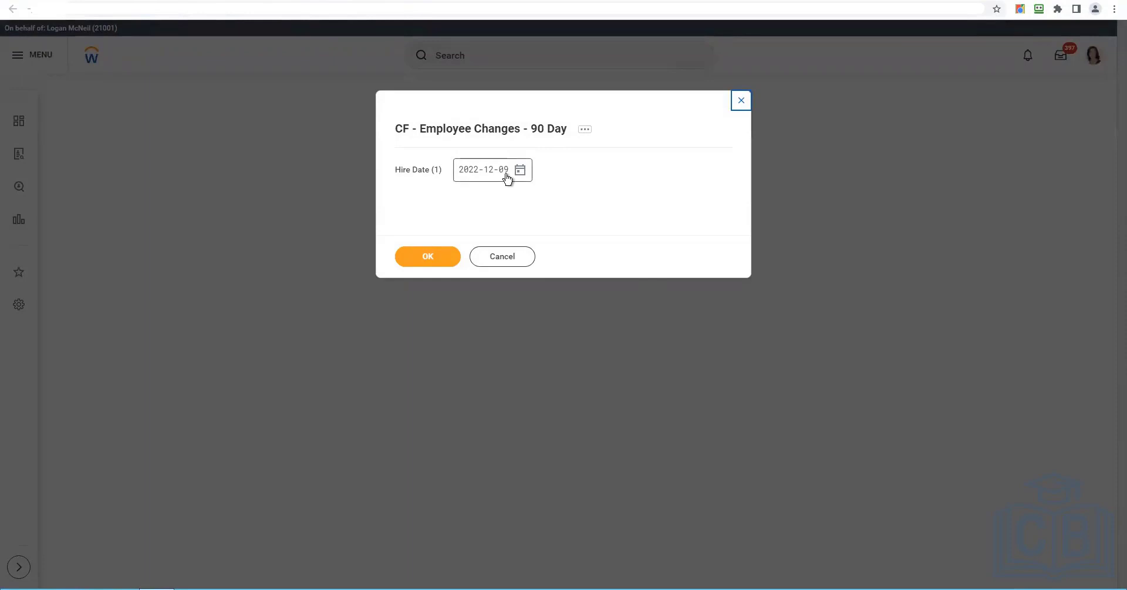
left_click(455, 258)
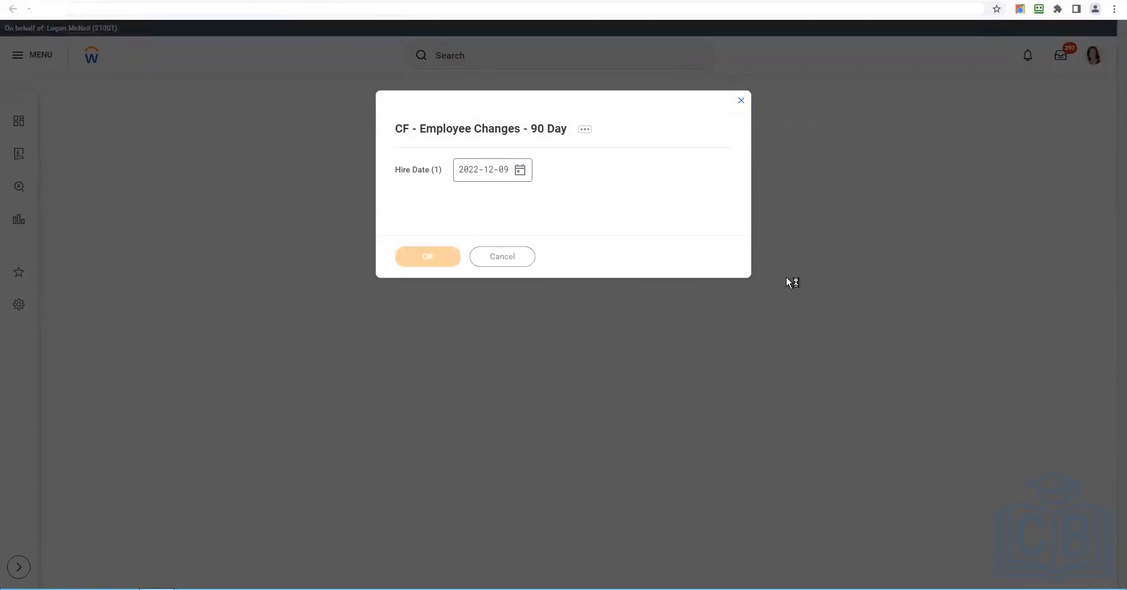
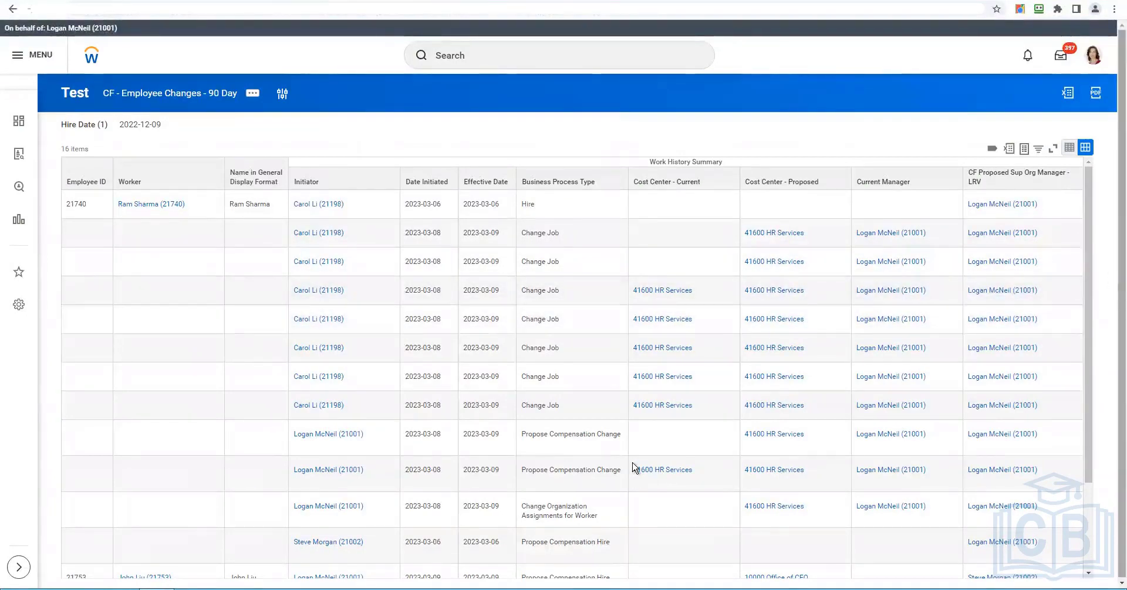
scroll(546, 336, "down", 2)
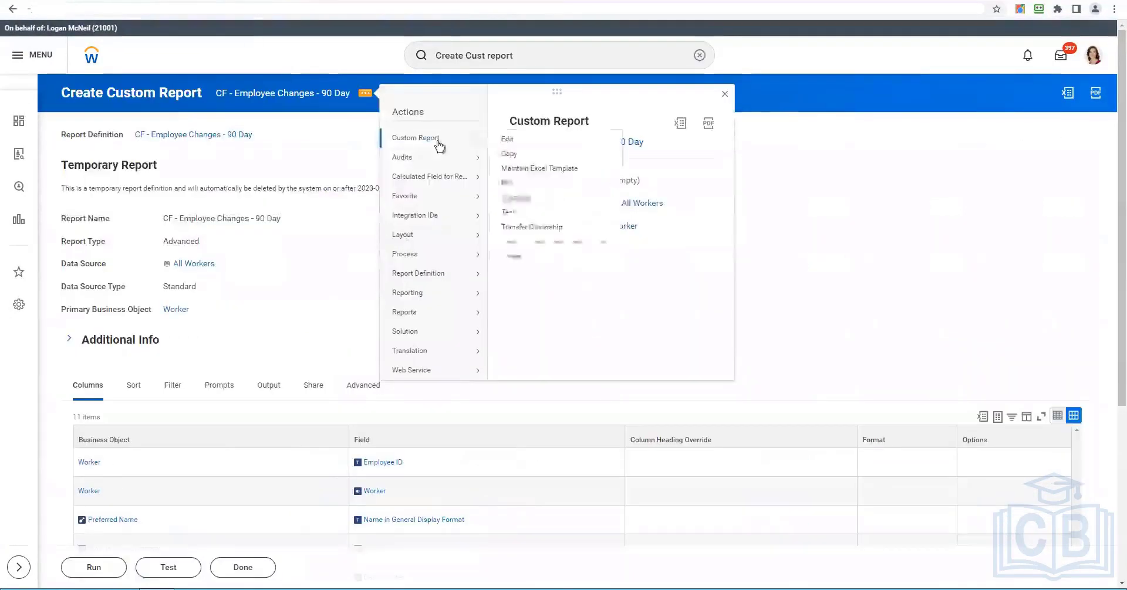
- Return to the report definition, edit it and add a subfilter on the Work History Summary business object
left_click(330, 261)
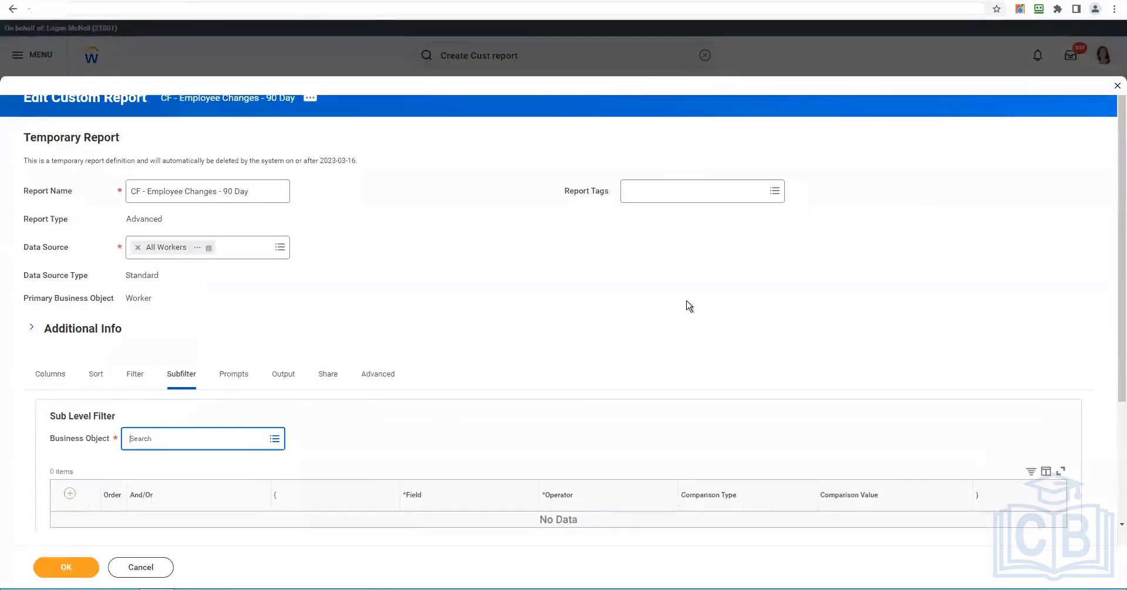
scroll(645, 352, "down", 3)
left_click(226, 287)
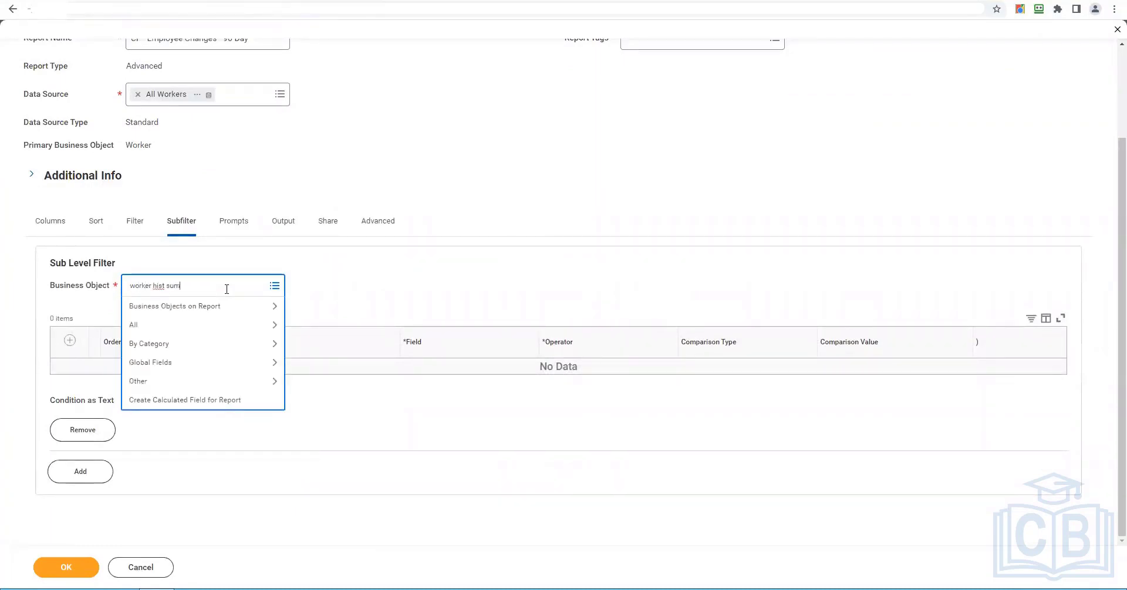
key("Return")
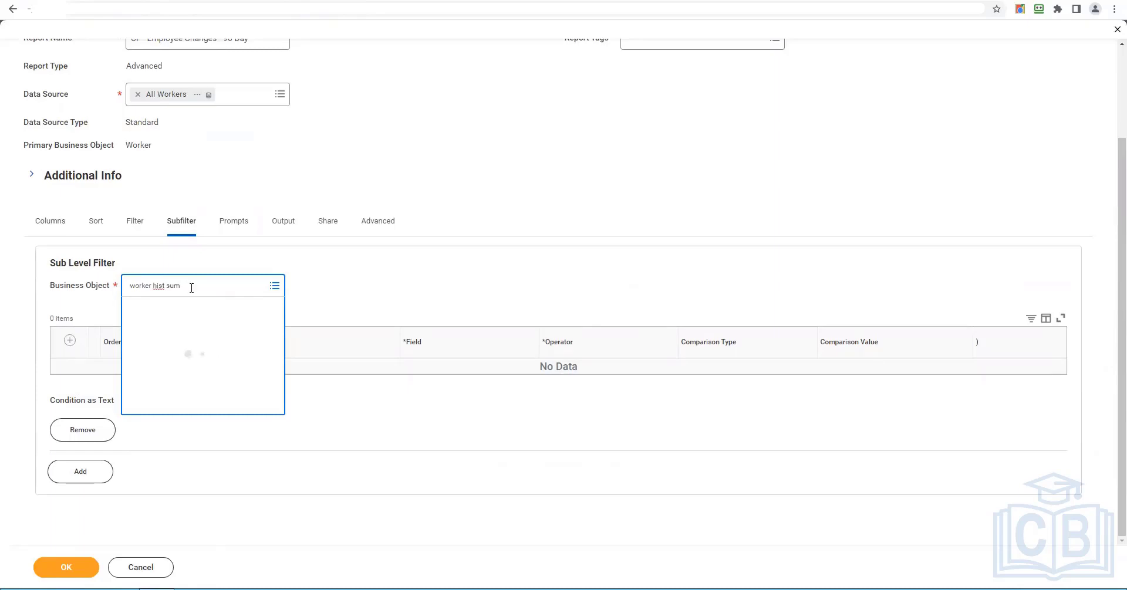
left_click(232, 333)
left_click(196, 354)
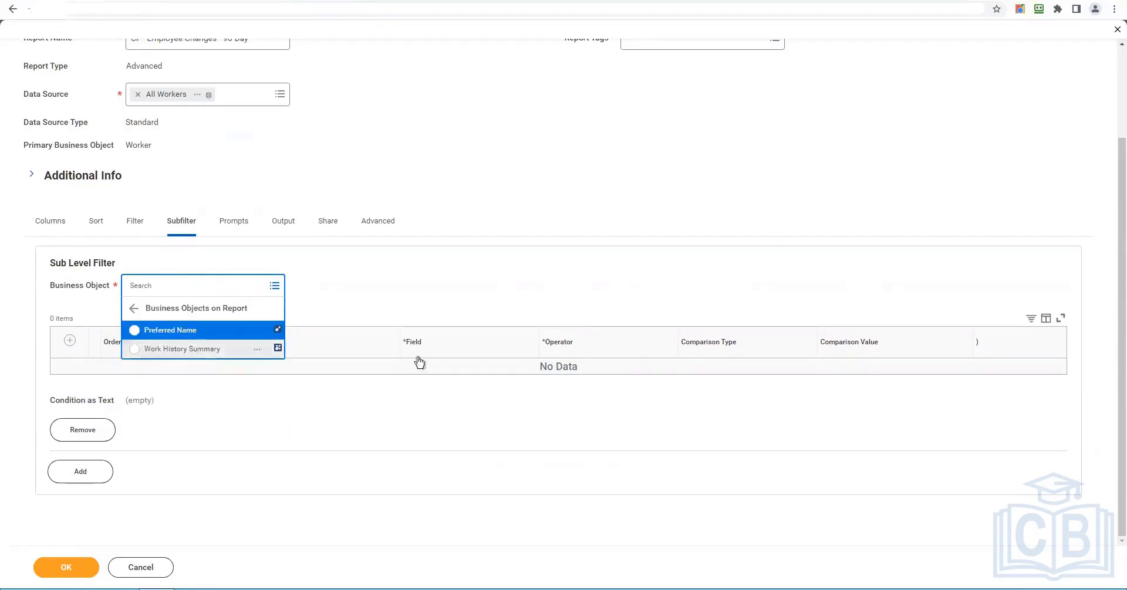
- Add a subfilter condition on Business Process Type using the in the selection list operator with values specified in this filter
left_click(70, 341)
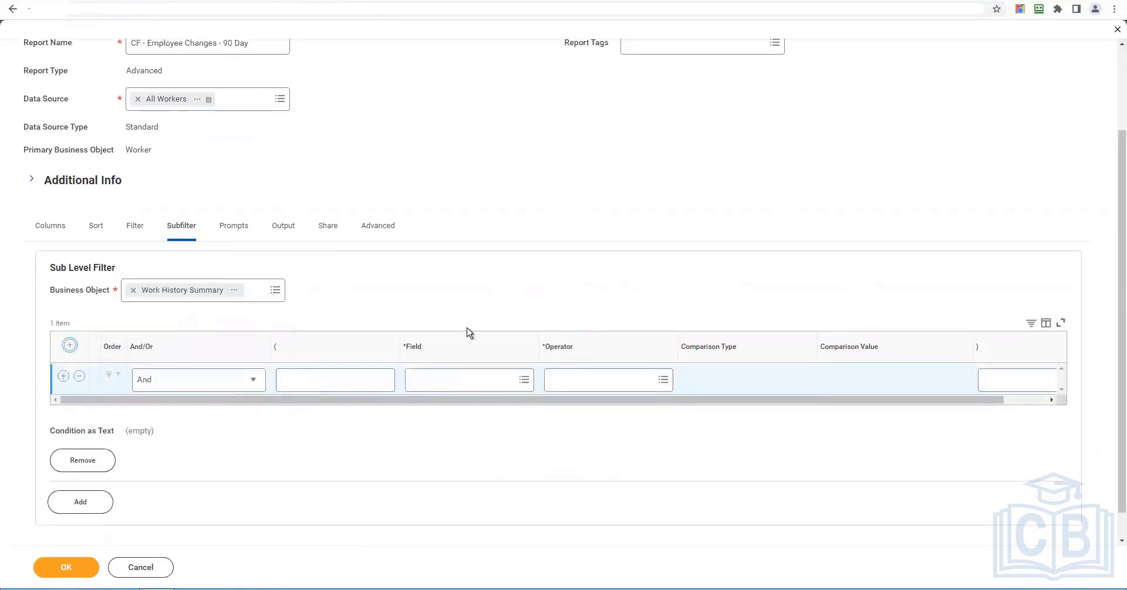
left_click(432, 380)
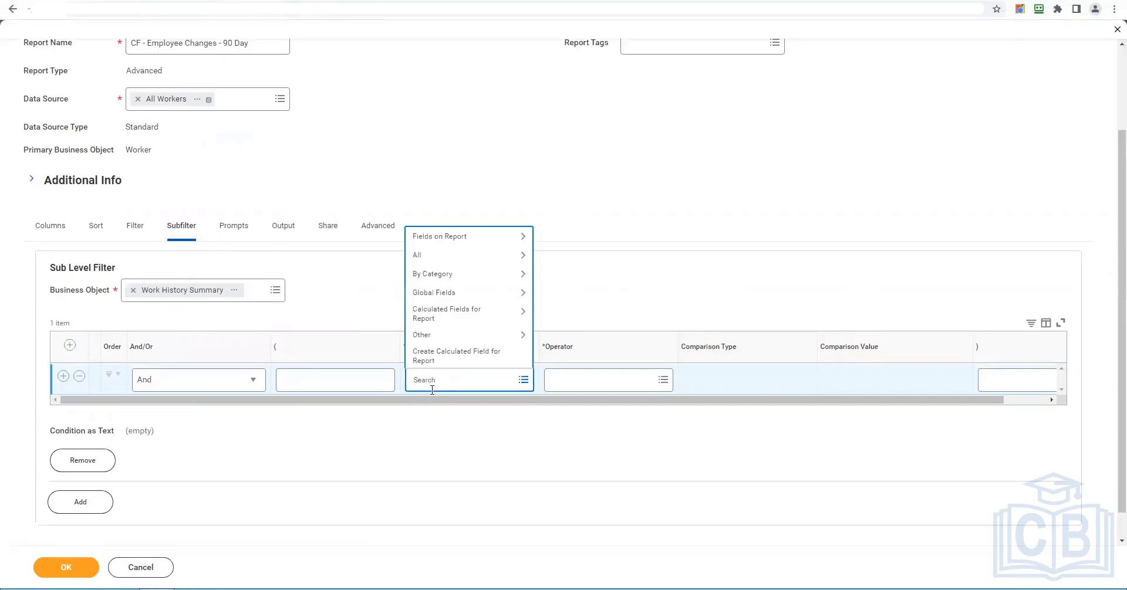
left_click(465, 238)
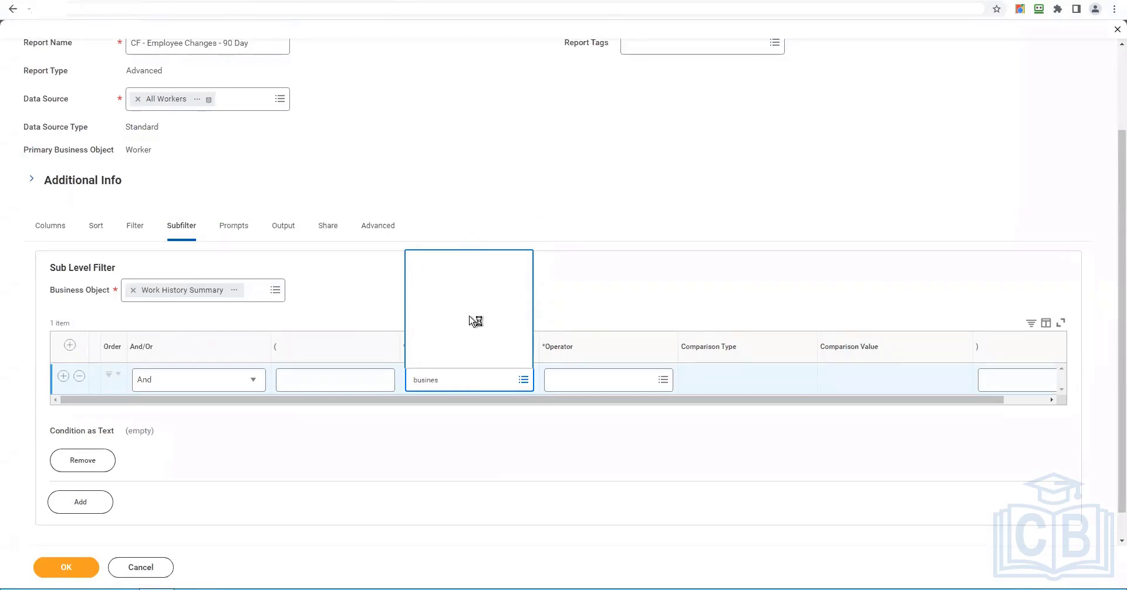
left_click(457, 191)
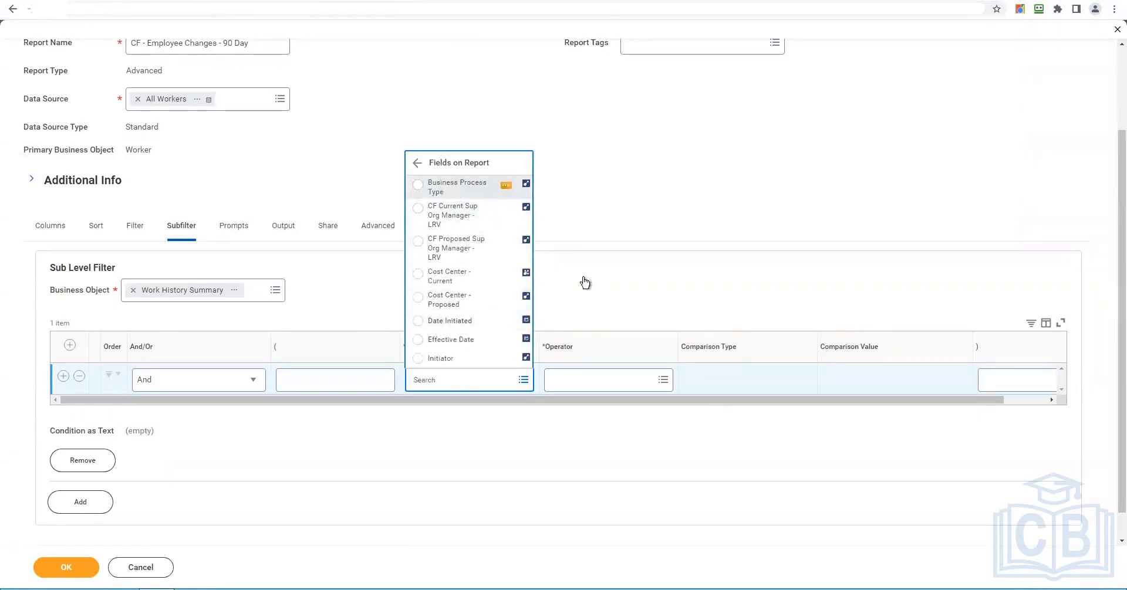
left_click(588, 382)
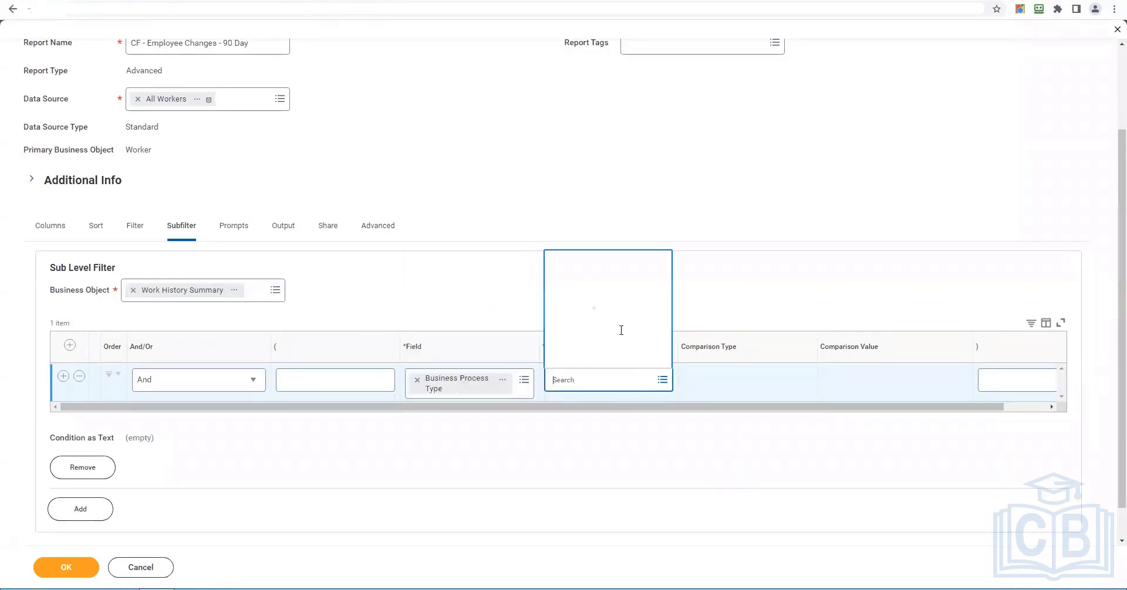
left_click(596, 344)
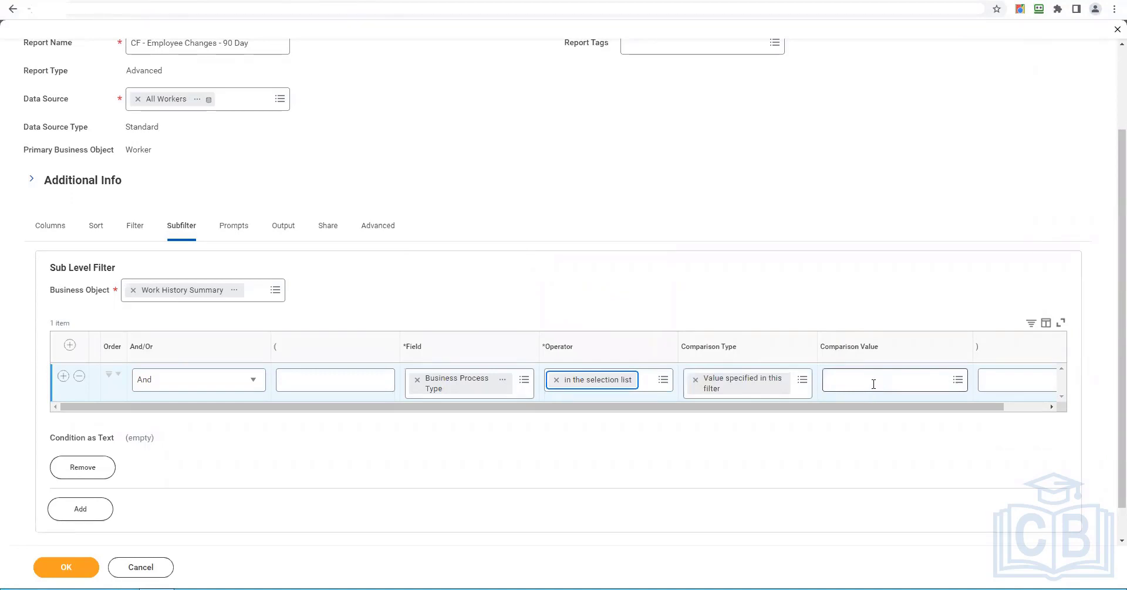
- Add Change Job plus Move Worker and Move Workers, both By Organization and Supervisory, to the condition's comparison values
left_click(873, 384)
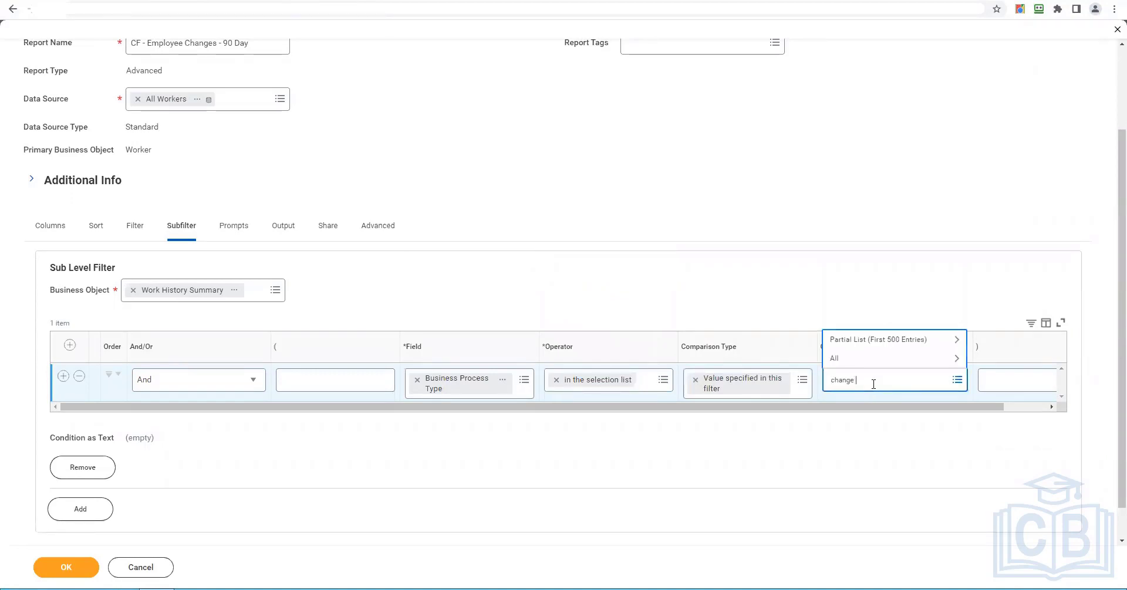
type("change job")
key("Return")
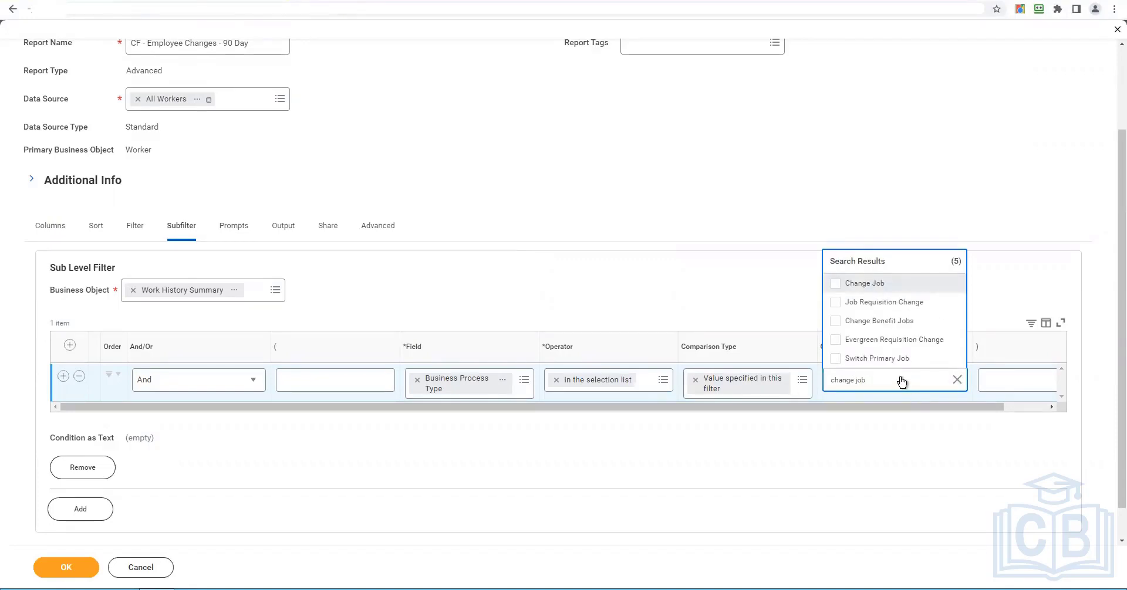
key("Return")
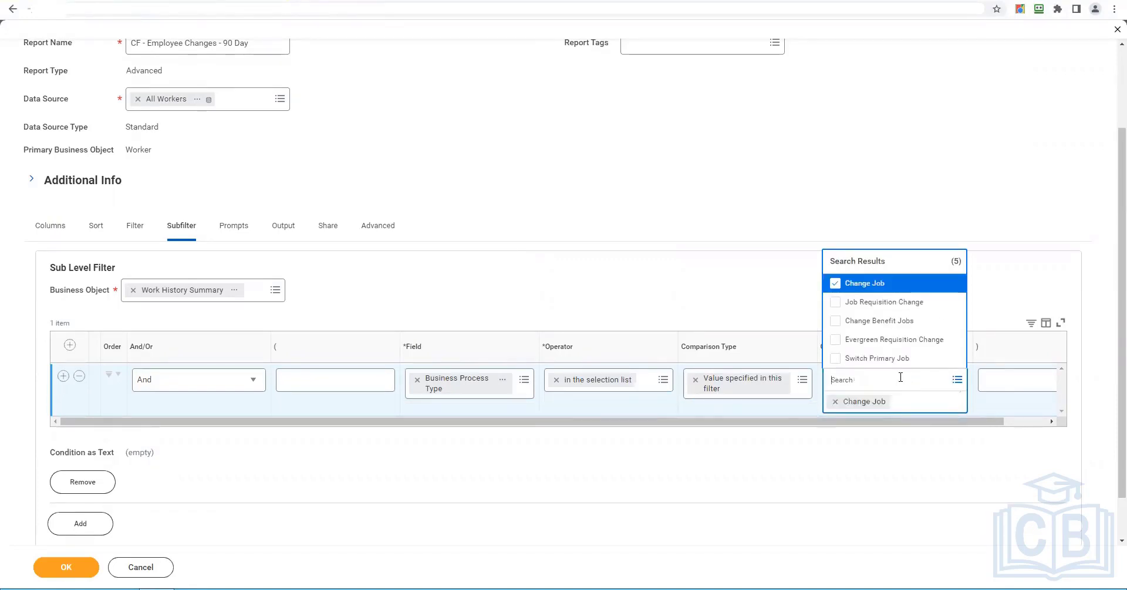
type("Move")
type("worker")
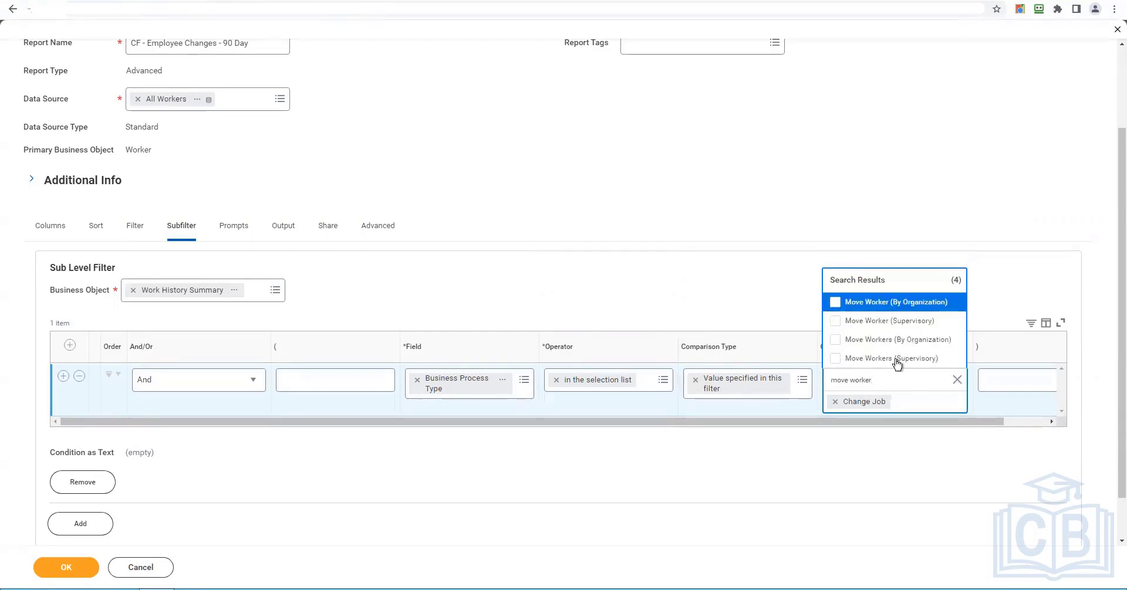
key("ctrl+a")
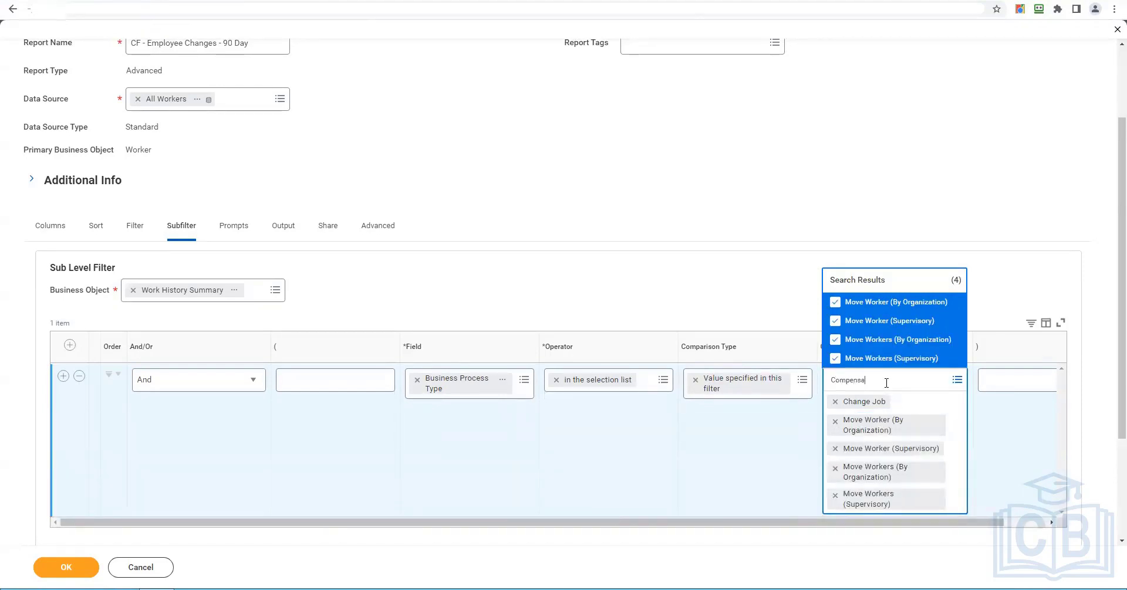
- Search the comparison values for Compensation and add Propose Compensation Change and Request Compensation Change
key("Return")
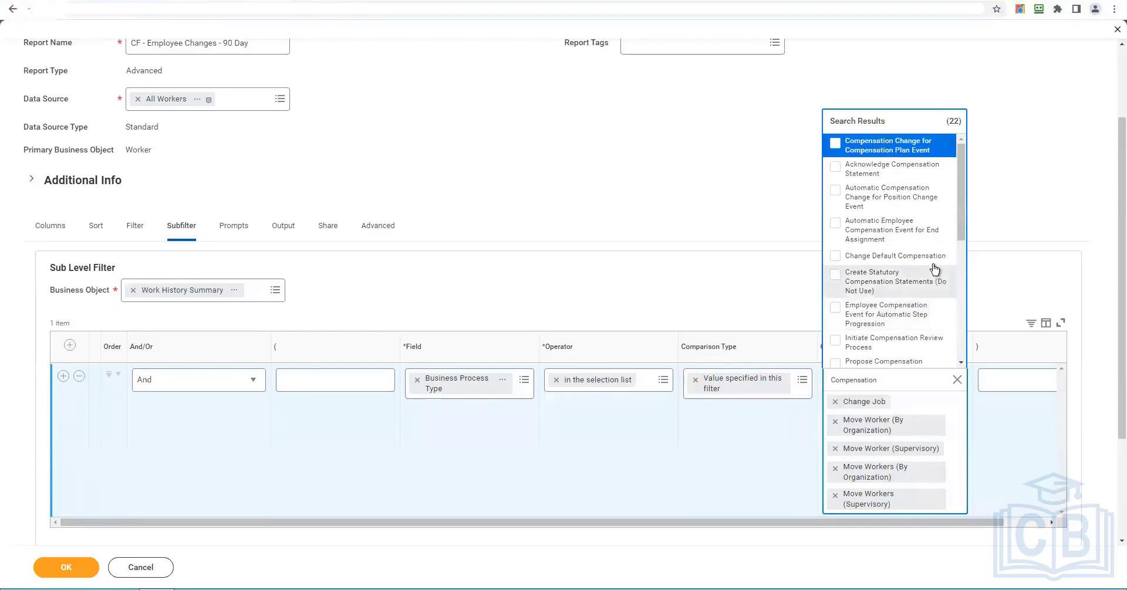
left_click_drag(959, 220, 959, 263)
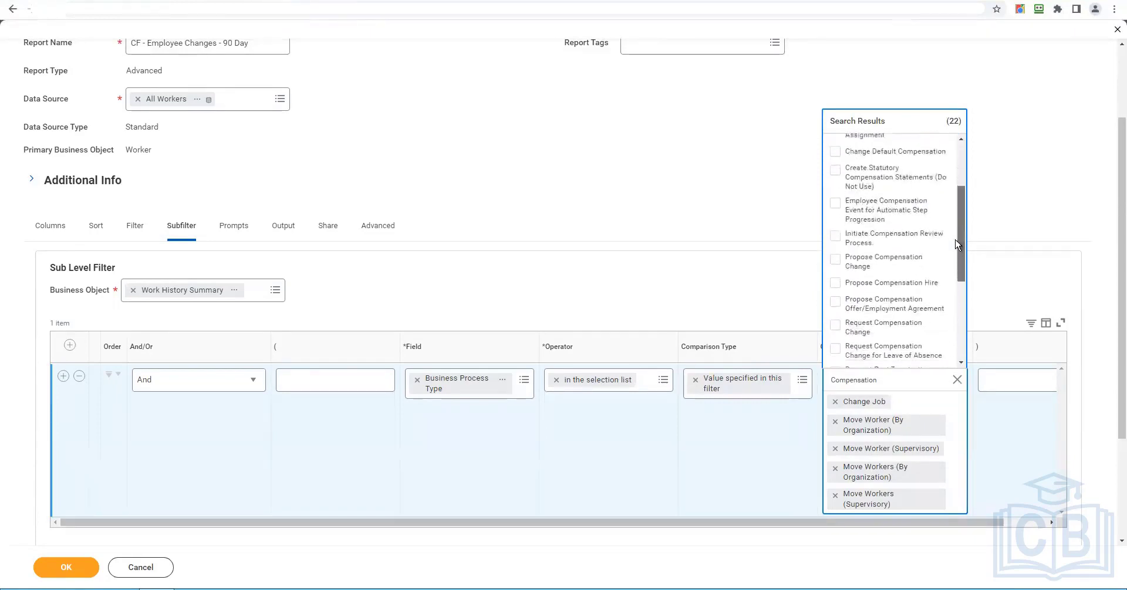
left_click(833, 256)
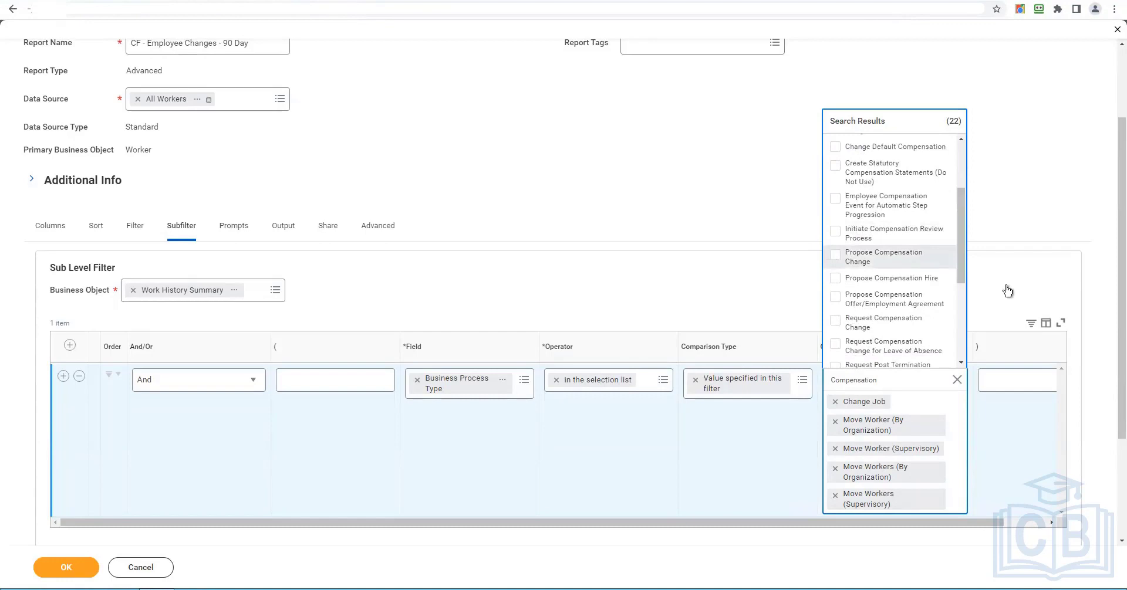
left_click(838, 329)
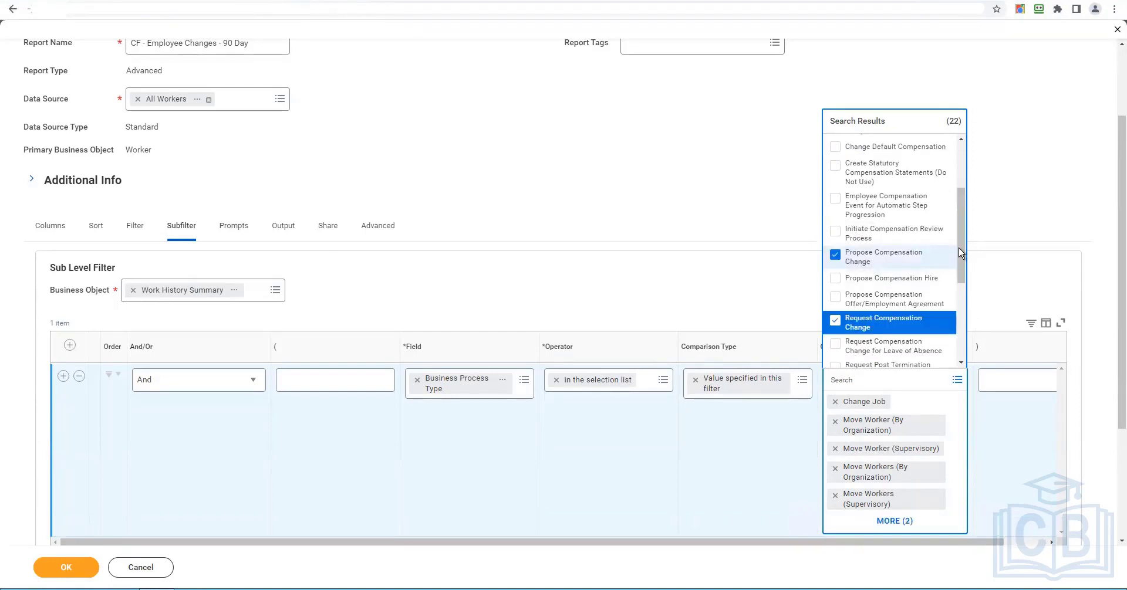
left_click_drag(960, 251, 922, 385)
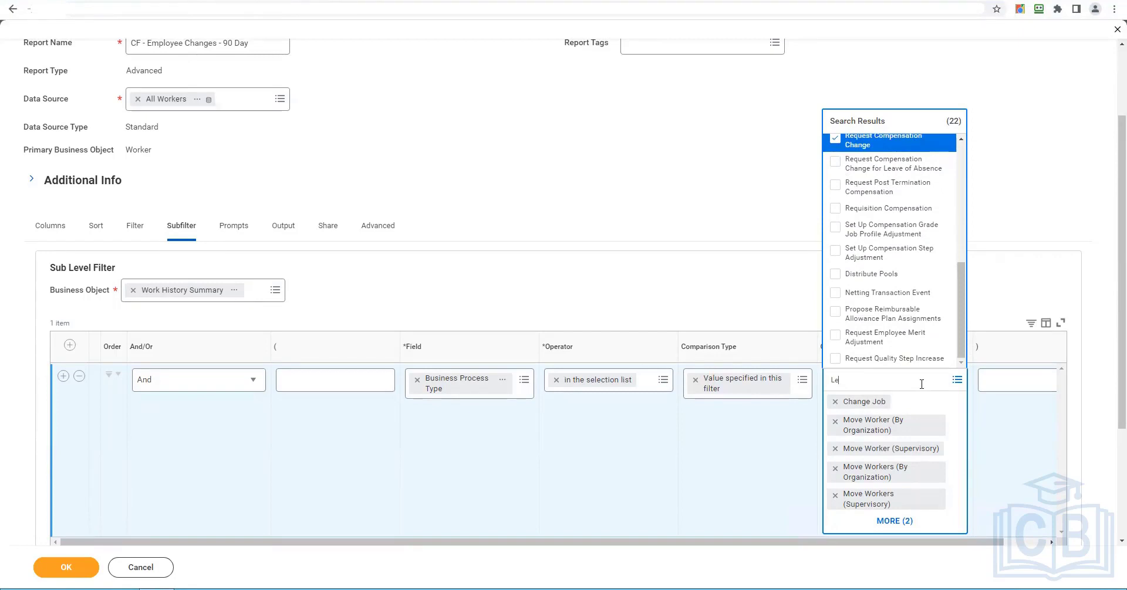
- Search the comparison values for Leave and add Request Leave of Absence and Request Compensation Change for Leave of Absence
type("Leave")
key("Return")
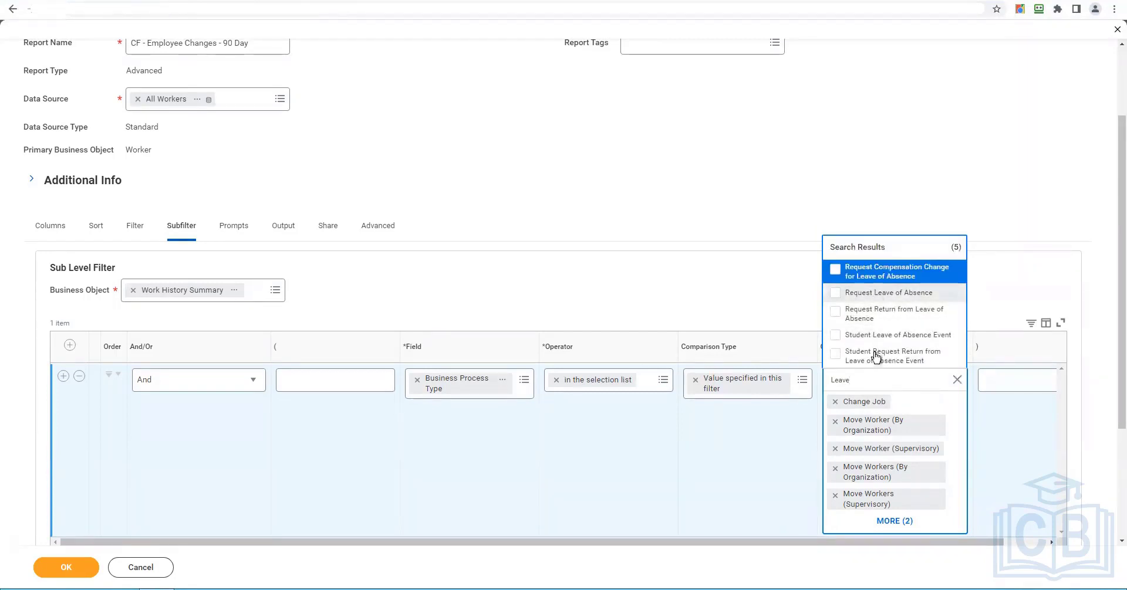
left_click(868, 292)
left_click(897, 275)
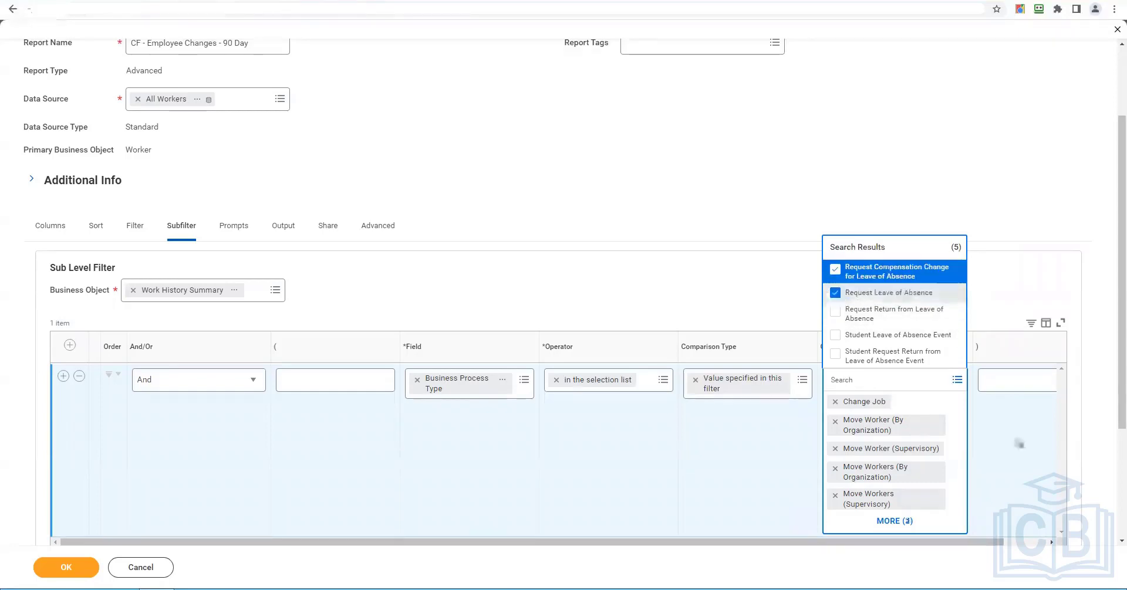
- Search the comparison values for Time off, add Request Time Off, and save the report definition with the full list of business process types
left_click(876, 379)
type("Time off")
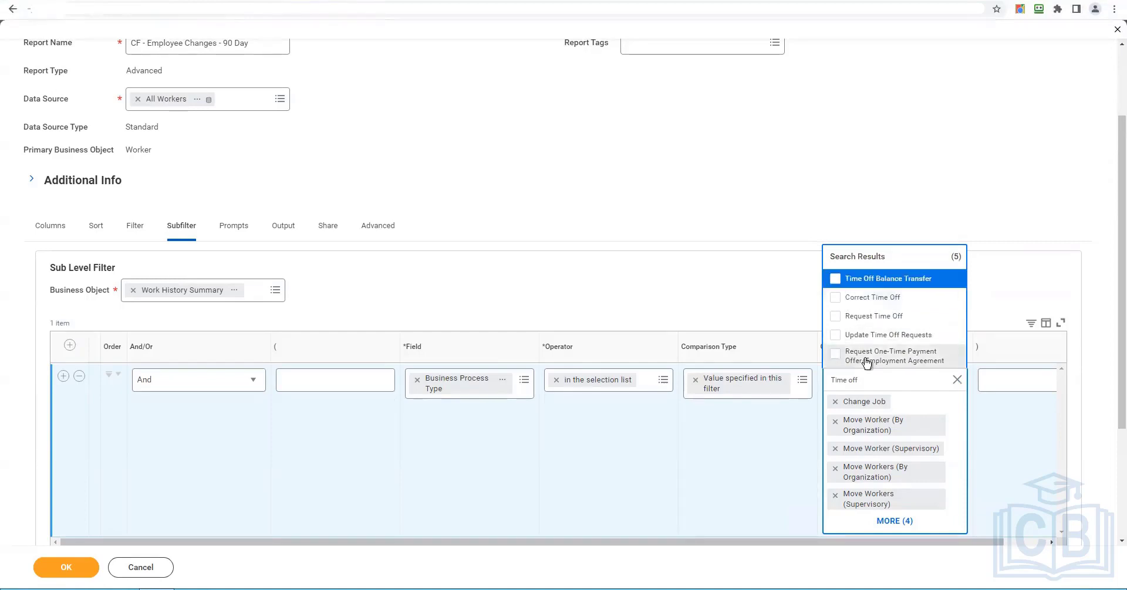
left_click(858, 322)
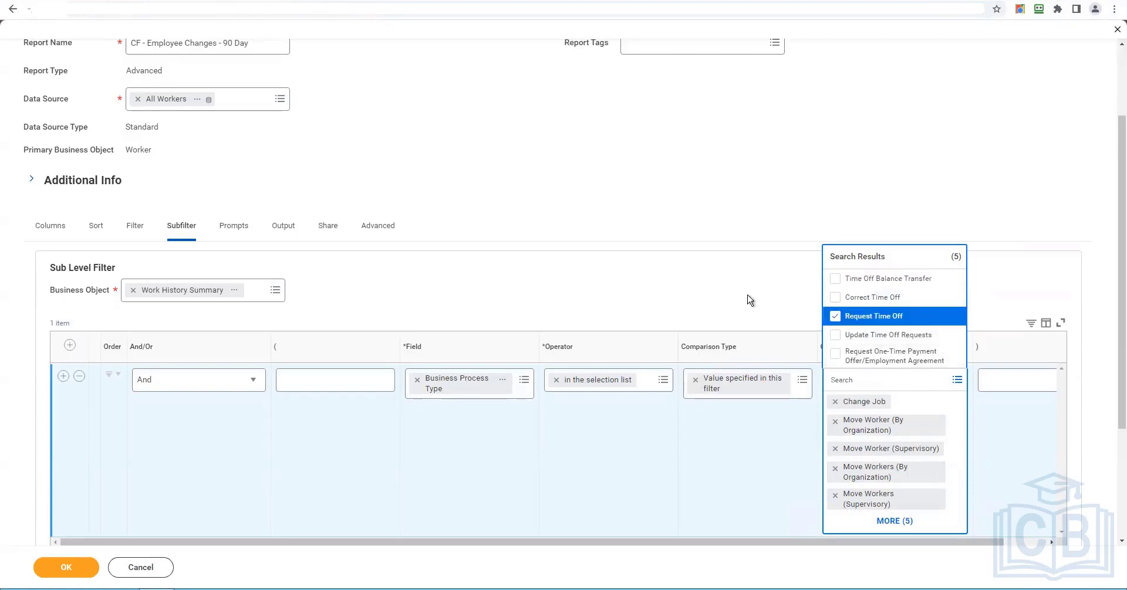
left_click(785, 432)
left_click(900, 500)
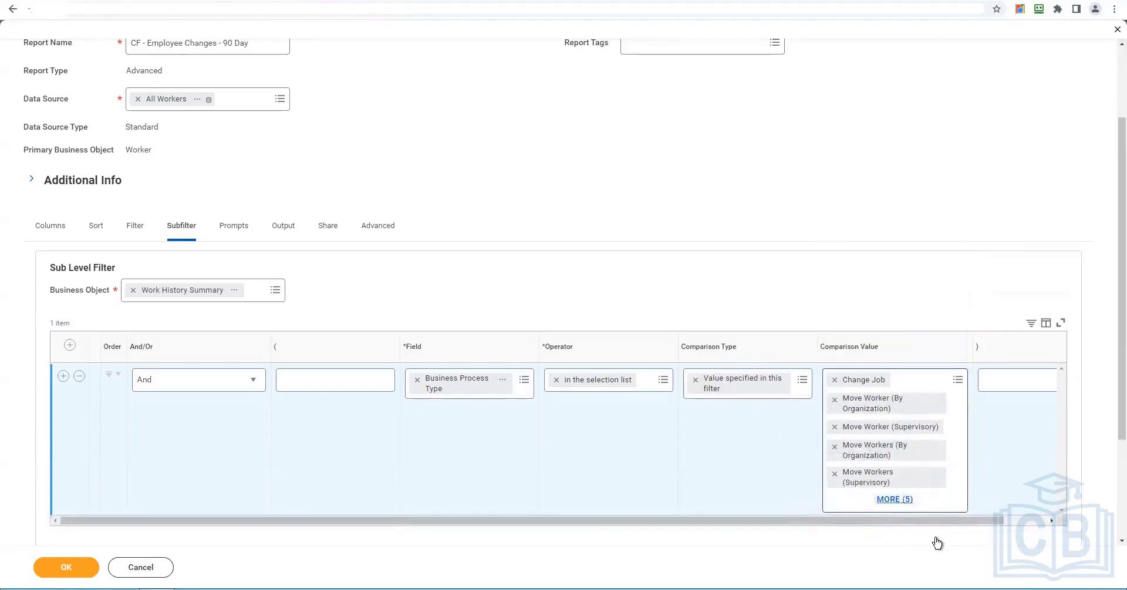
scroll(893, 305, "down", 3)
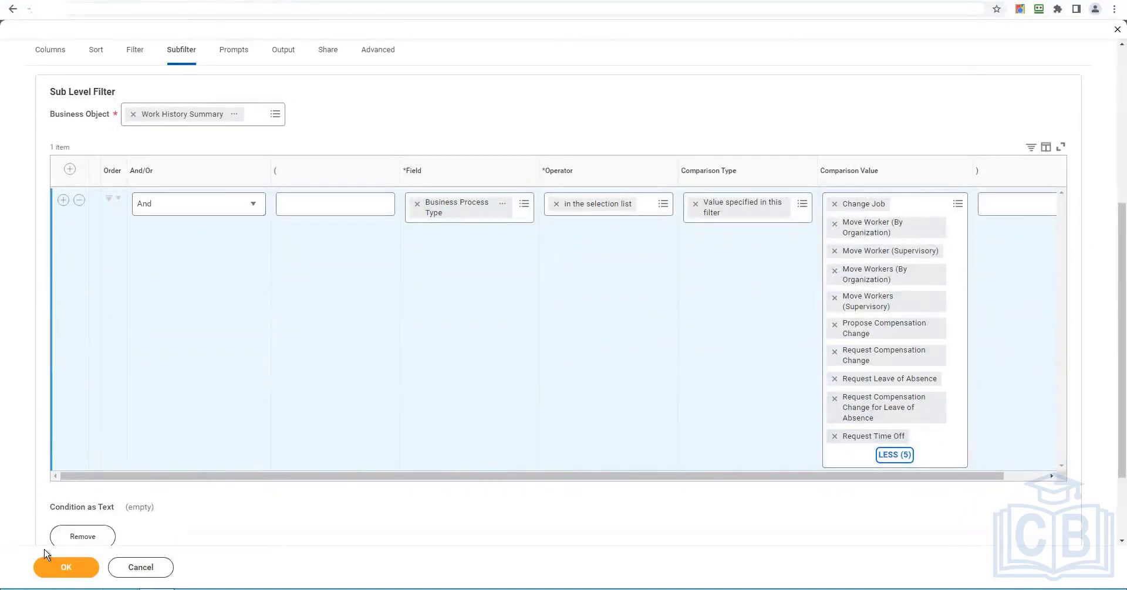
left_click(54, 569)
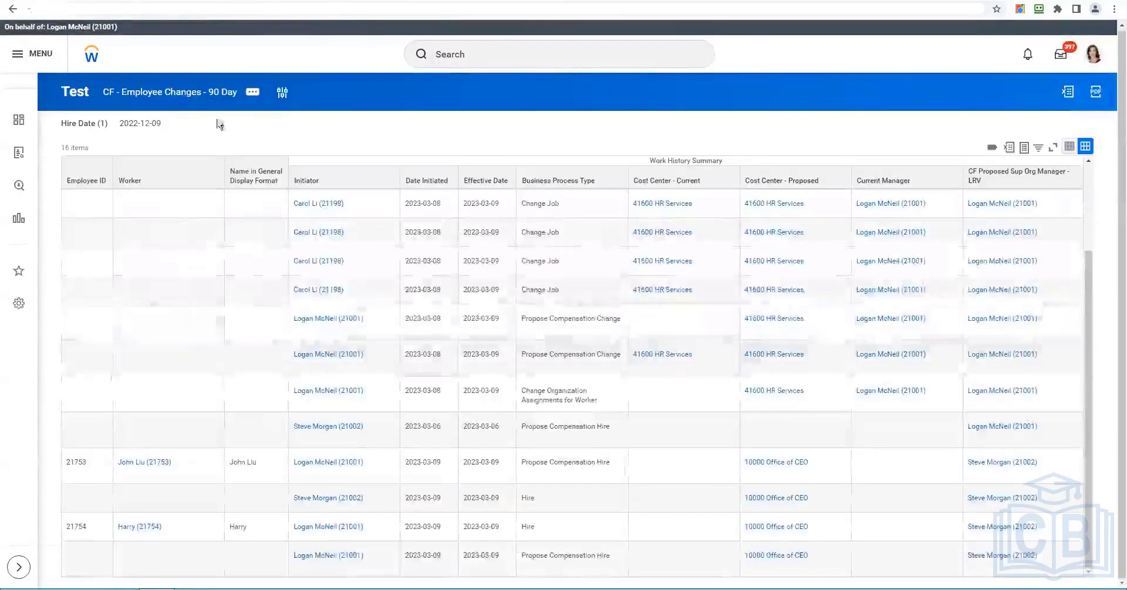
- Check the dates in the refreshed test results, and run the custom report with the default hire date 2022-12-09
left_click(54, 12)
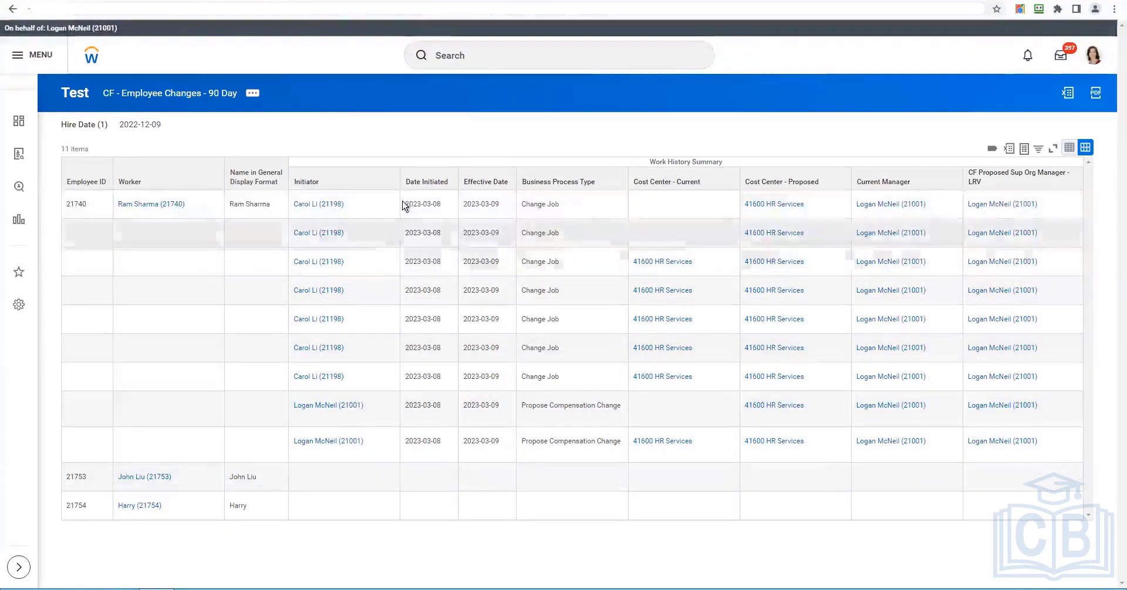
left_click_drag(404, 205, 463, 209)
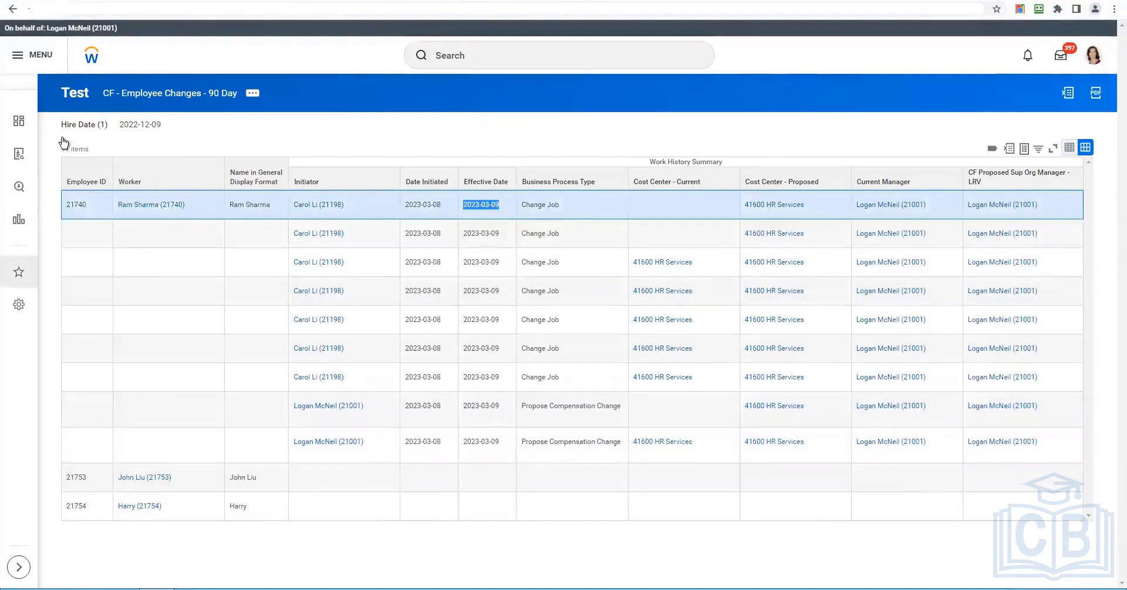
left_click(254, 97)
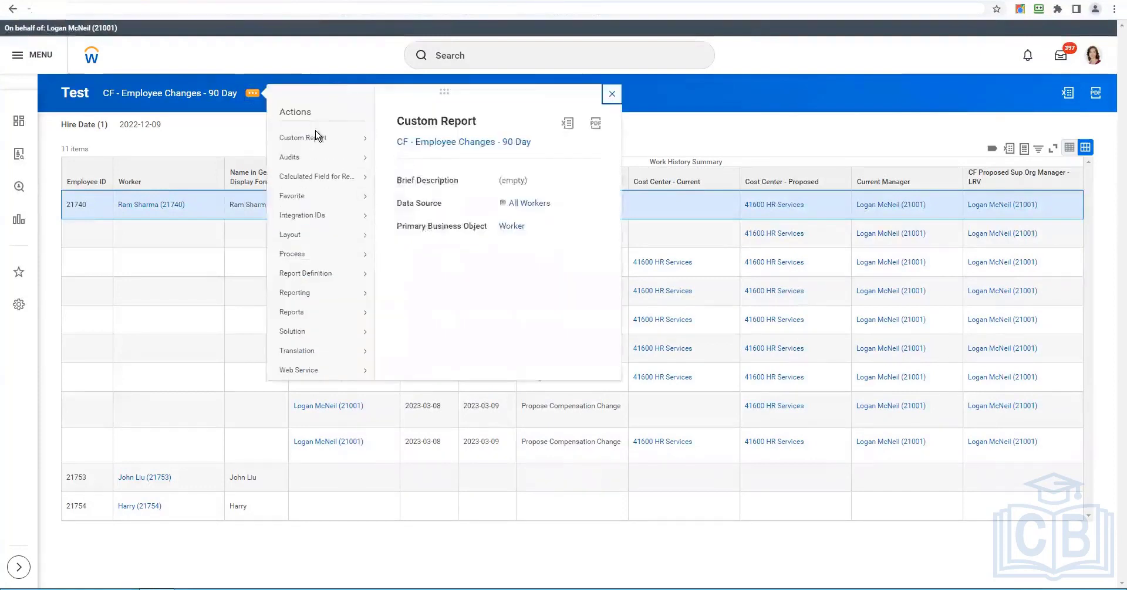
mouse_move(316, 135)
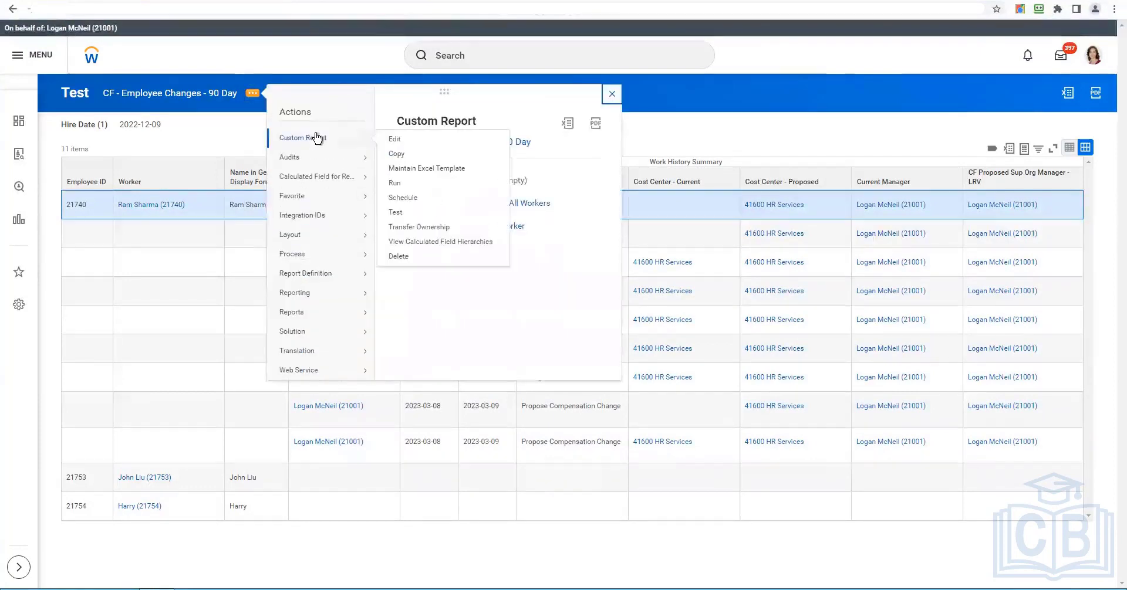
left_click(702, 308)
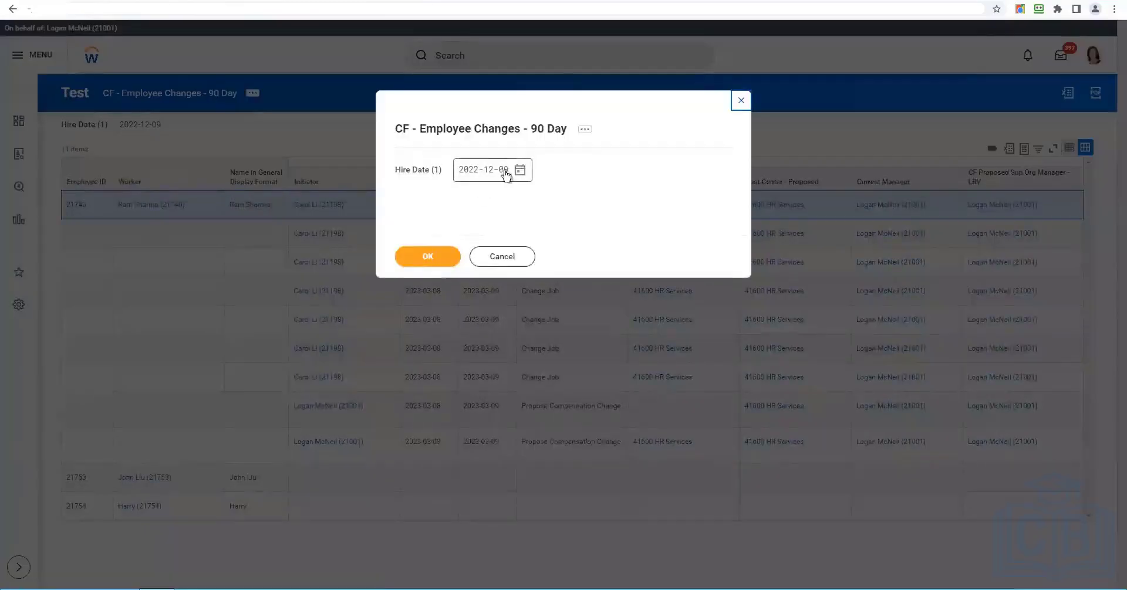
left_click(428, 255)
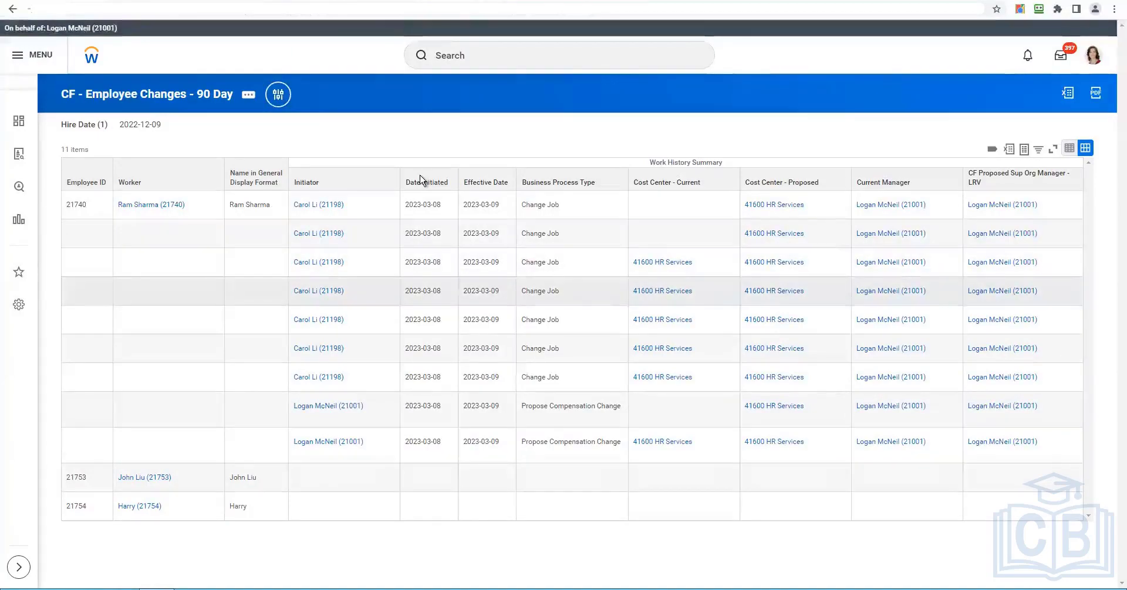
- Rerun the report with the Hire Date prompt set to 2022-01-01 and look through the listed workers and their work history
key("Return")
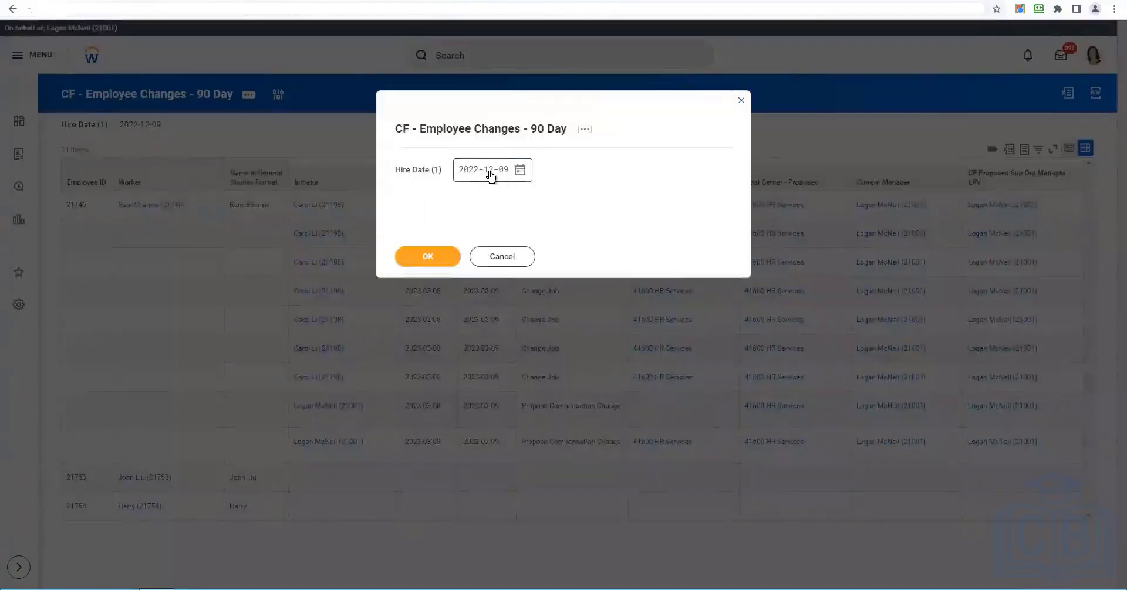
left_click(488, 170)
type("01")
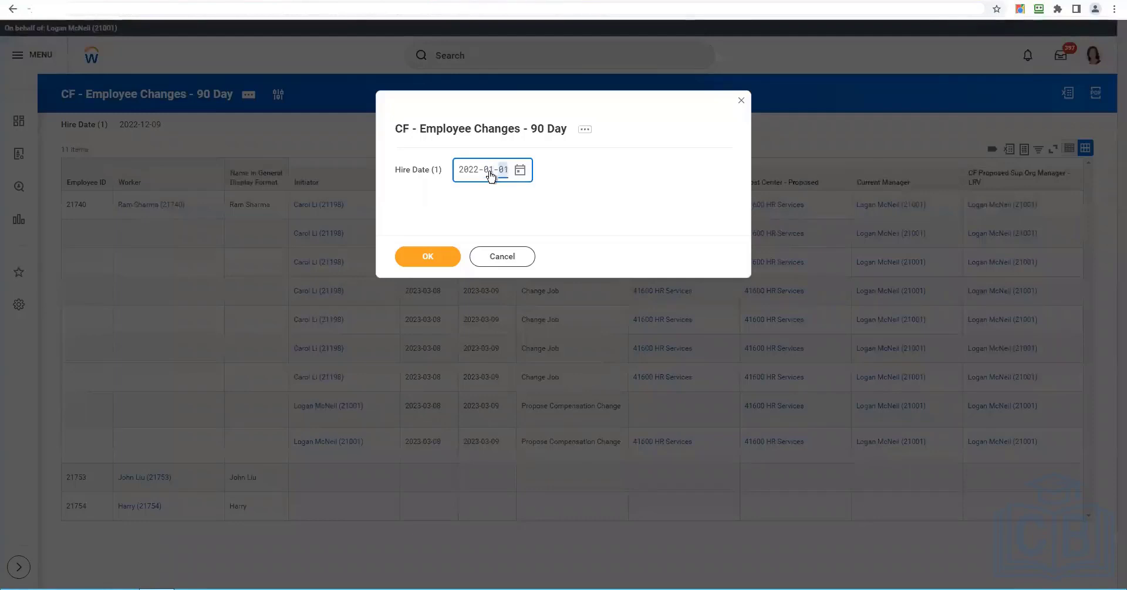
left_click(449, 263)
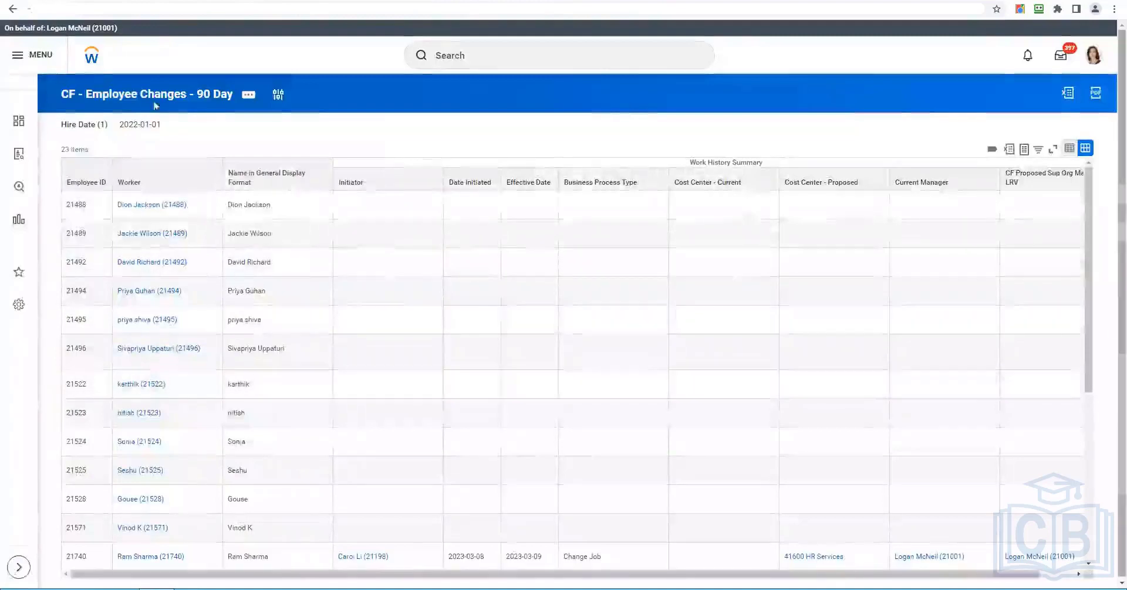
left_click_drag(45, 154, 94, 154)
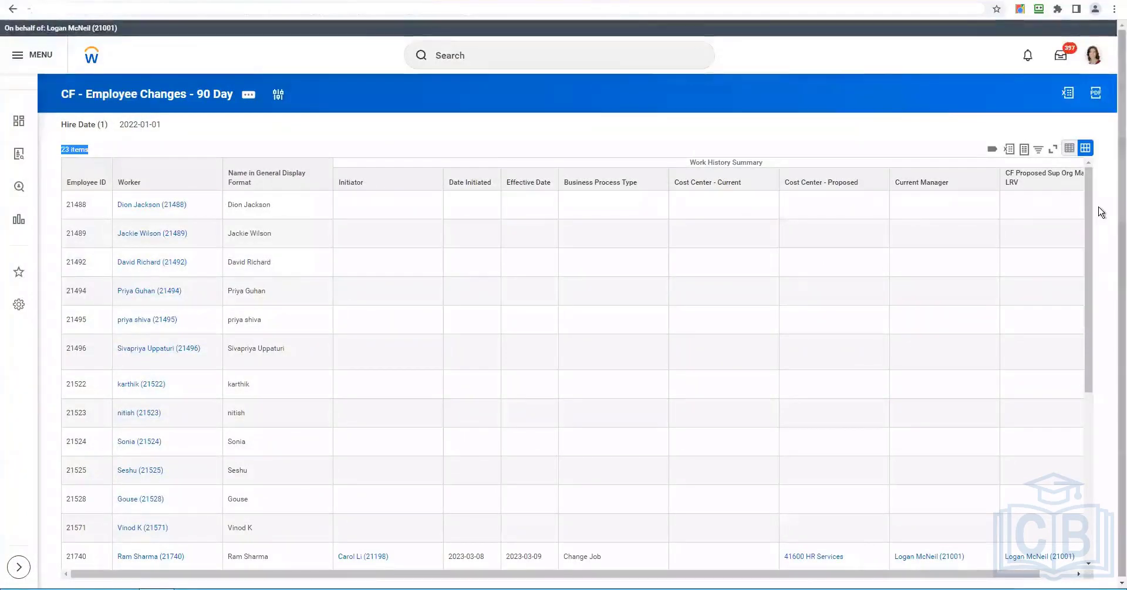
scroll(1093, 230, "down", 1)
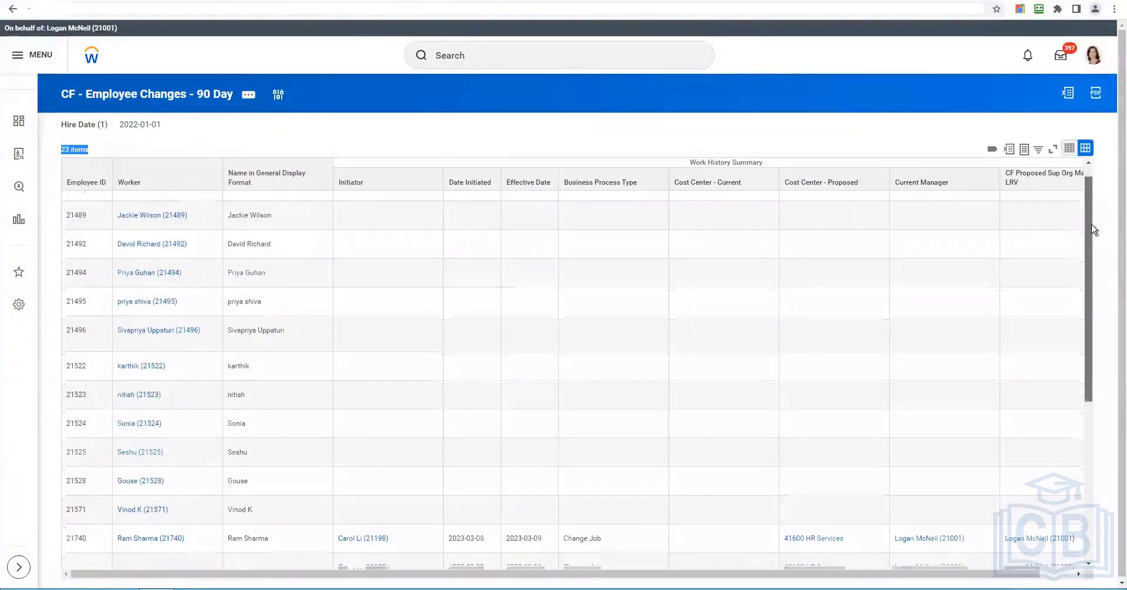
scroll(75, 216, "down", 1)
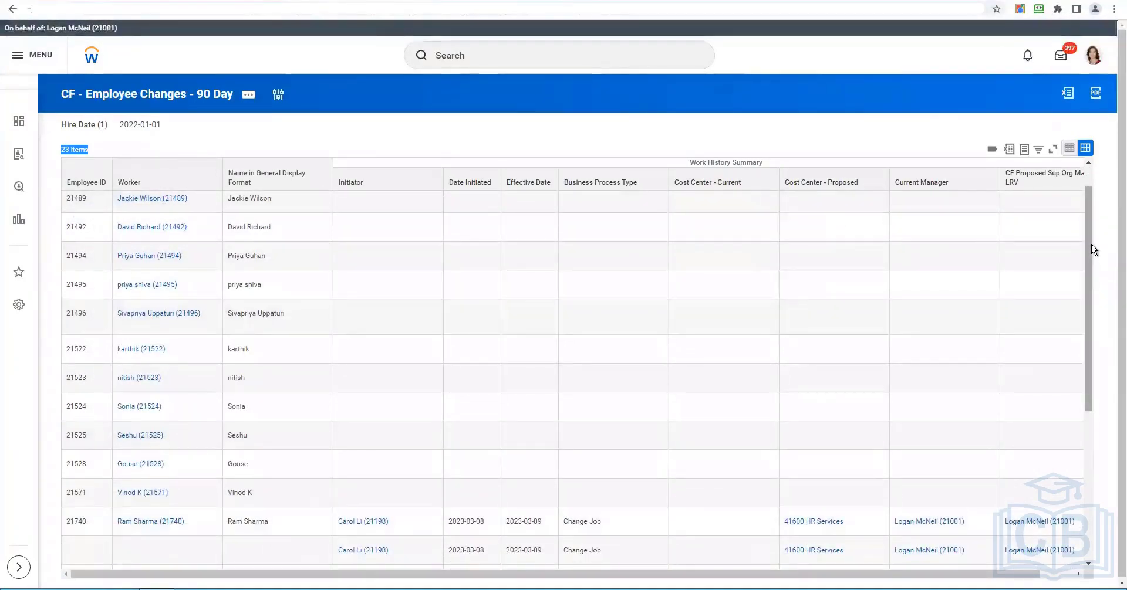
left_click_drag(1092, 249, 1095, 468)
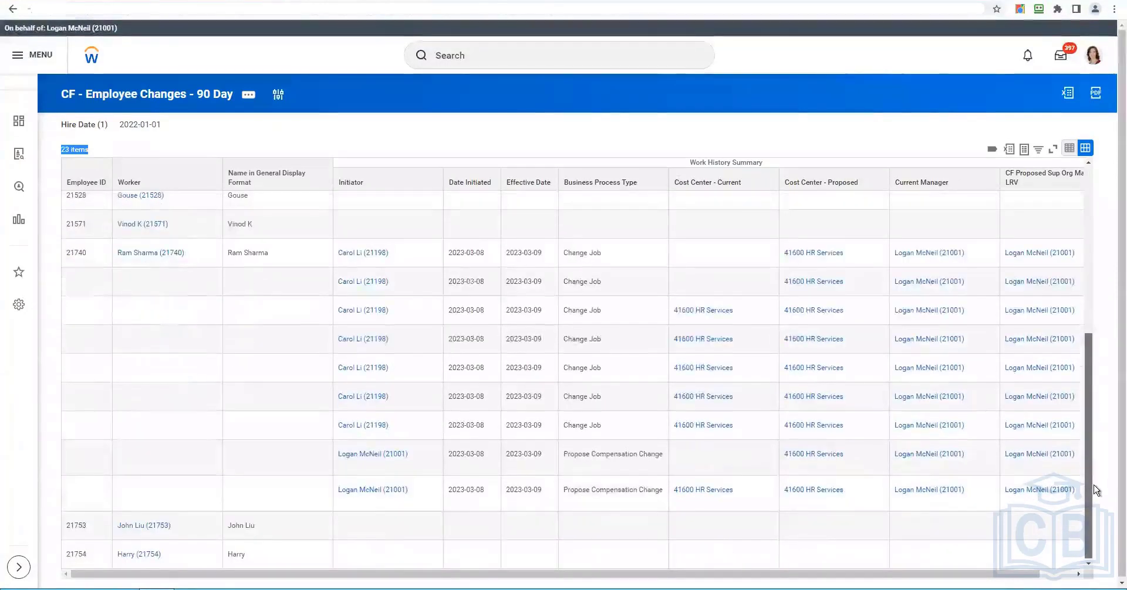
left_click_drag(1107, 148, 1106, 144)
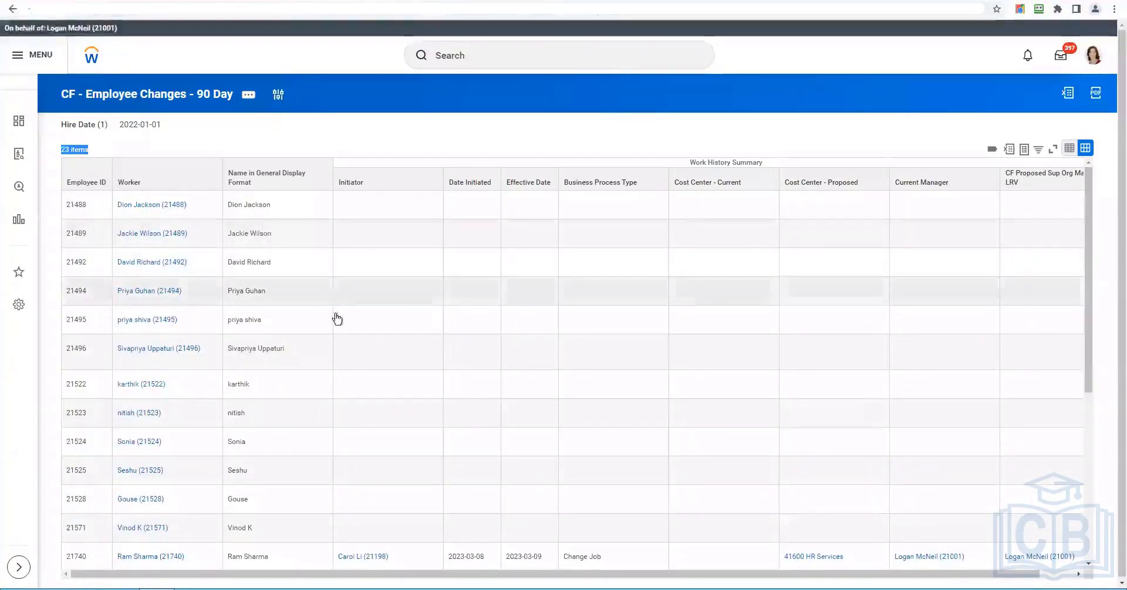
- Rerun the report with the Hire Date prompt set to 2020-01-01
left_click(278, 97)
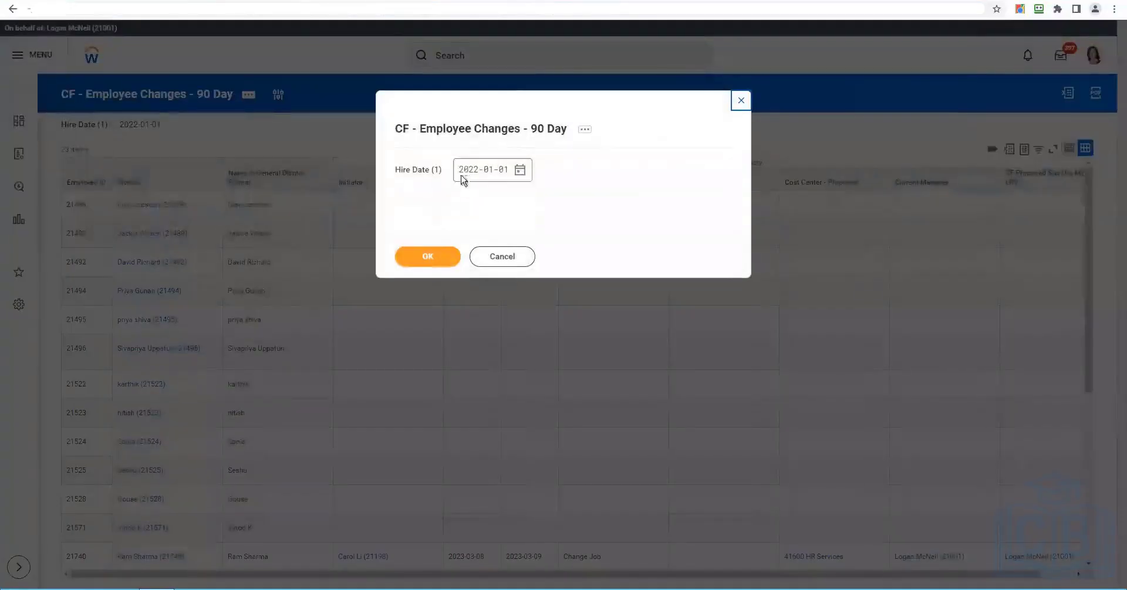
left_click(463, 173)
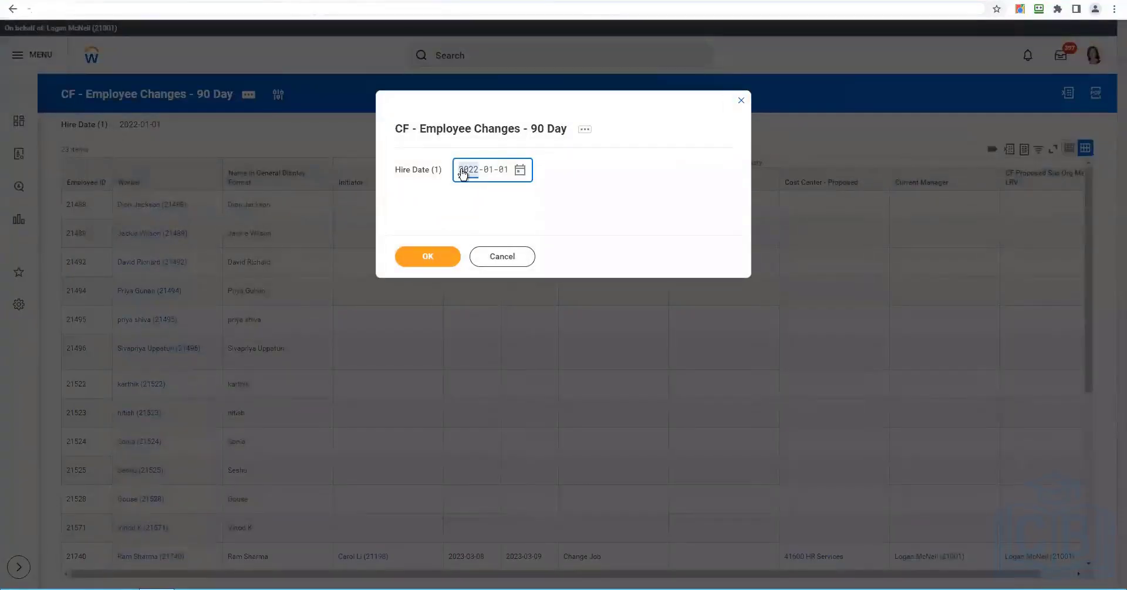
type("2020")
left_click(442, 256)
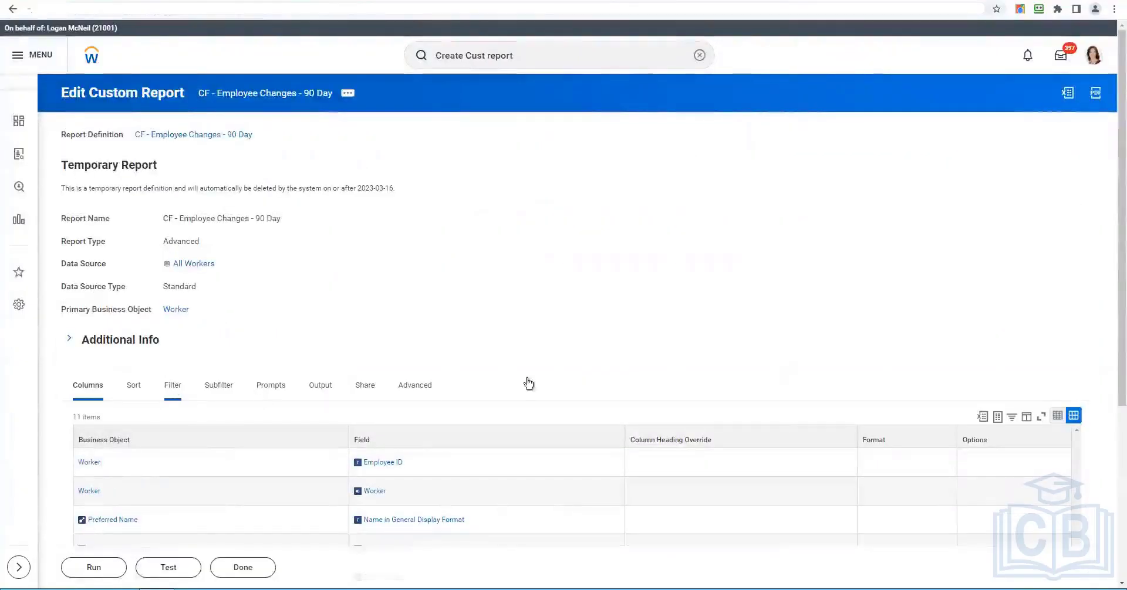
- Review the filter conditions and prompts in the report definition of CF - Employee Changes - 90 Day
scroll(540, 322, "down", 4)
left_click(173, 150)
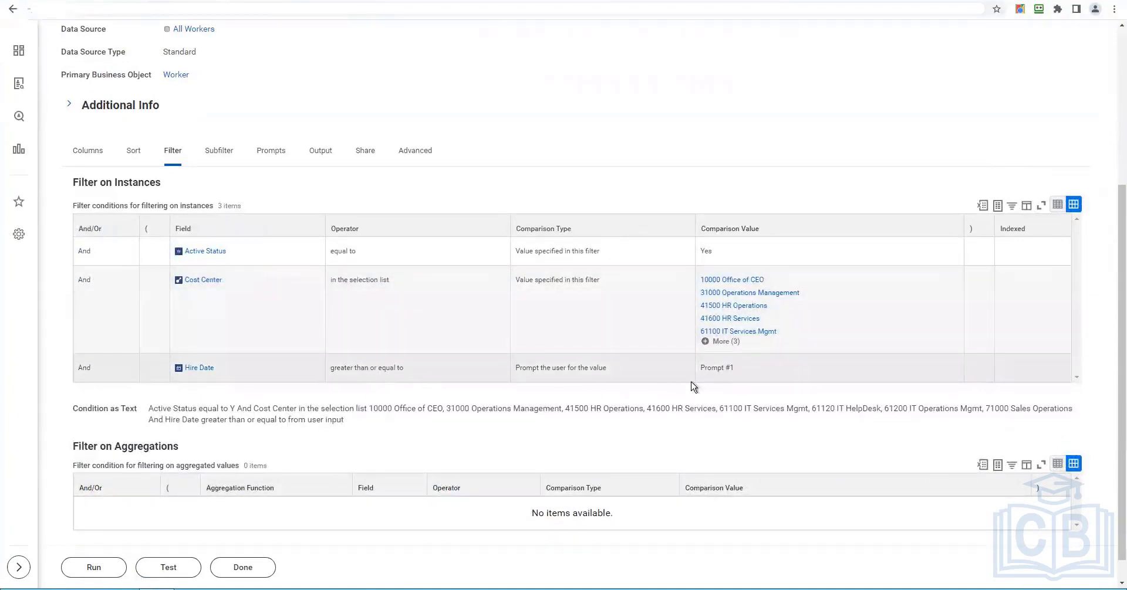
left_click(267, 152)
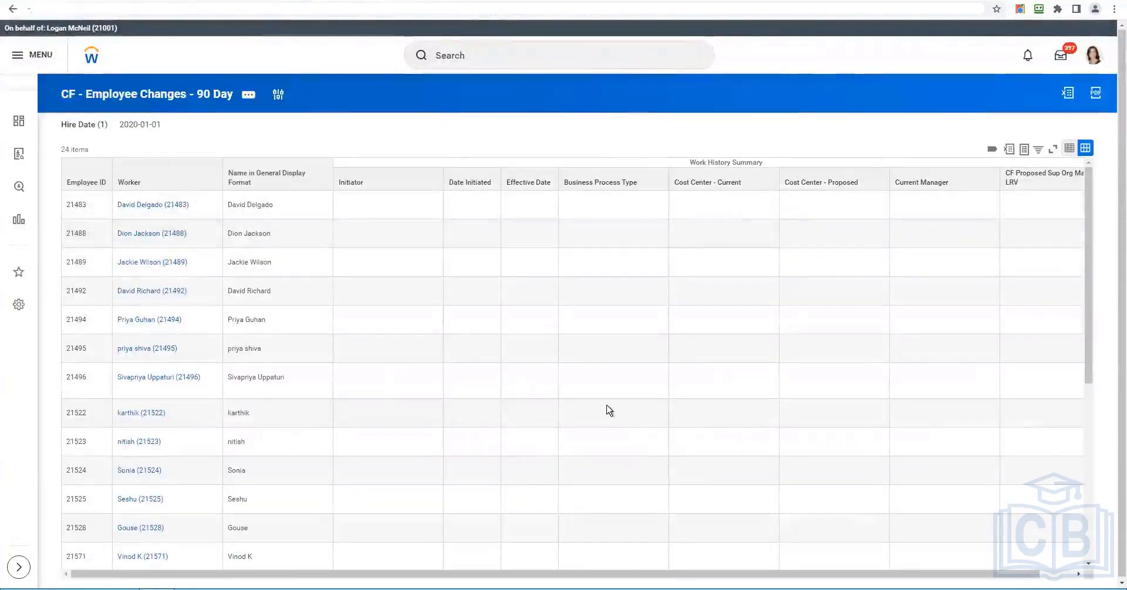
- Review the report's prompt defaults and open the CF - Employee Changes - 90 Day custom report for editing
scroll(610, 408, "down", 5)
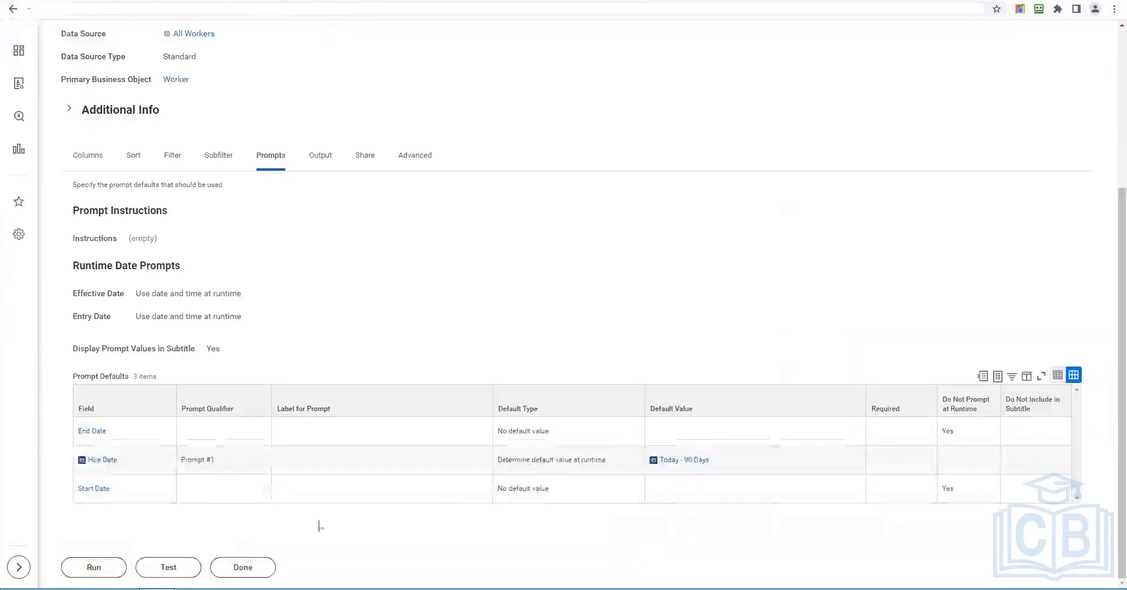
scroll(315, 146, "up", 5)
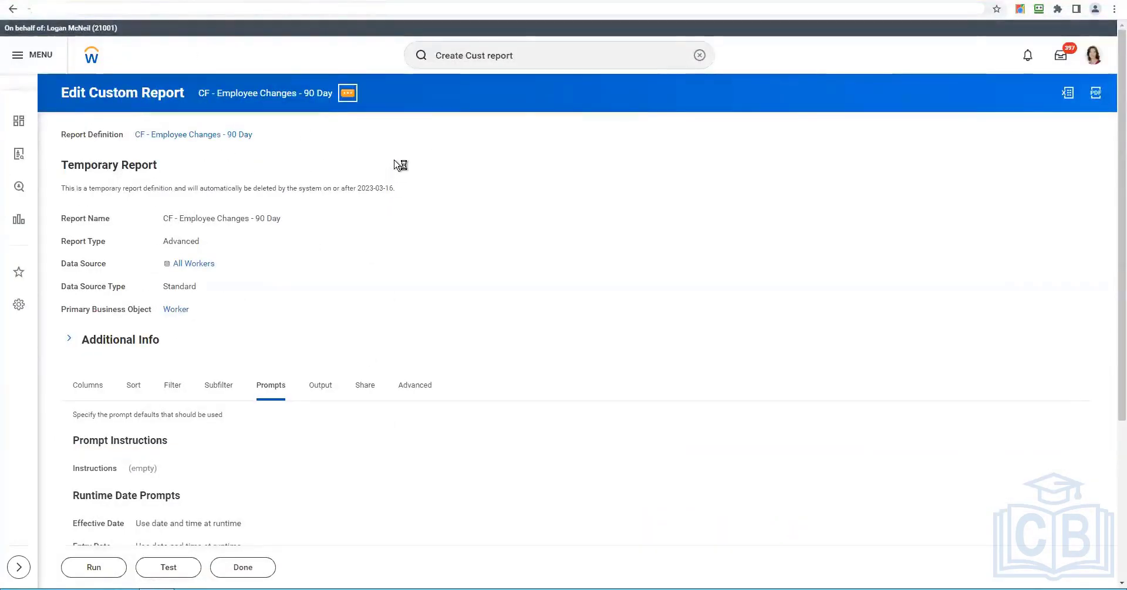
mouse_move(474, 129)
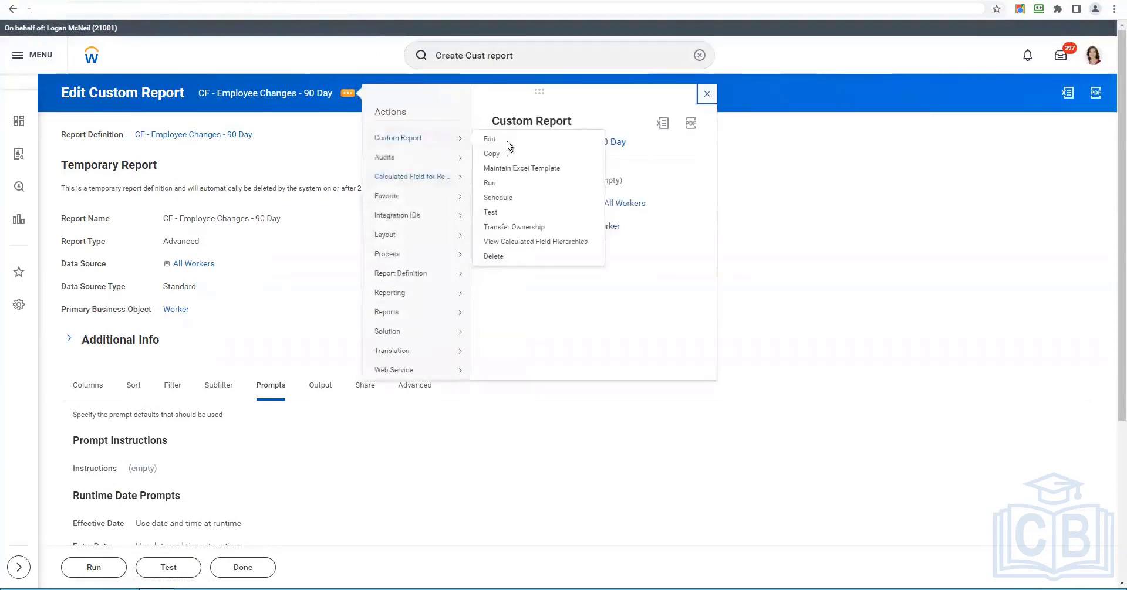
left_click(508, 146)
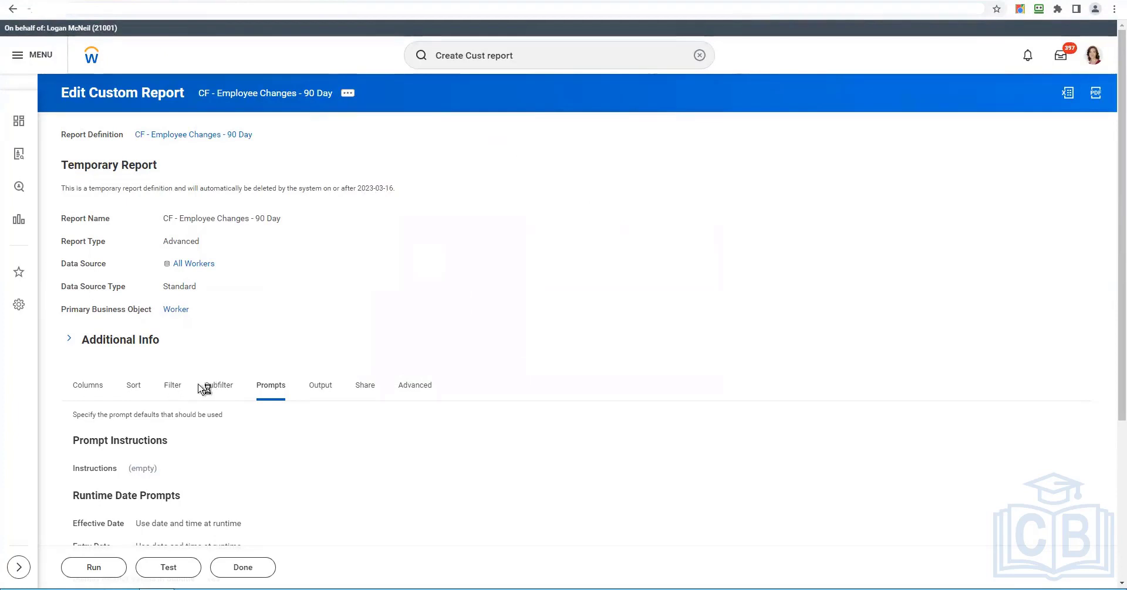
- Remove the Work History Summary sub level filter on Business Process Type from the report
left_click(228, 385)
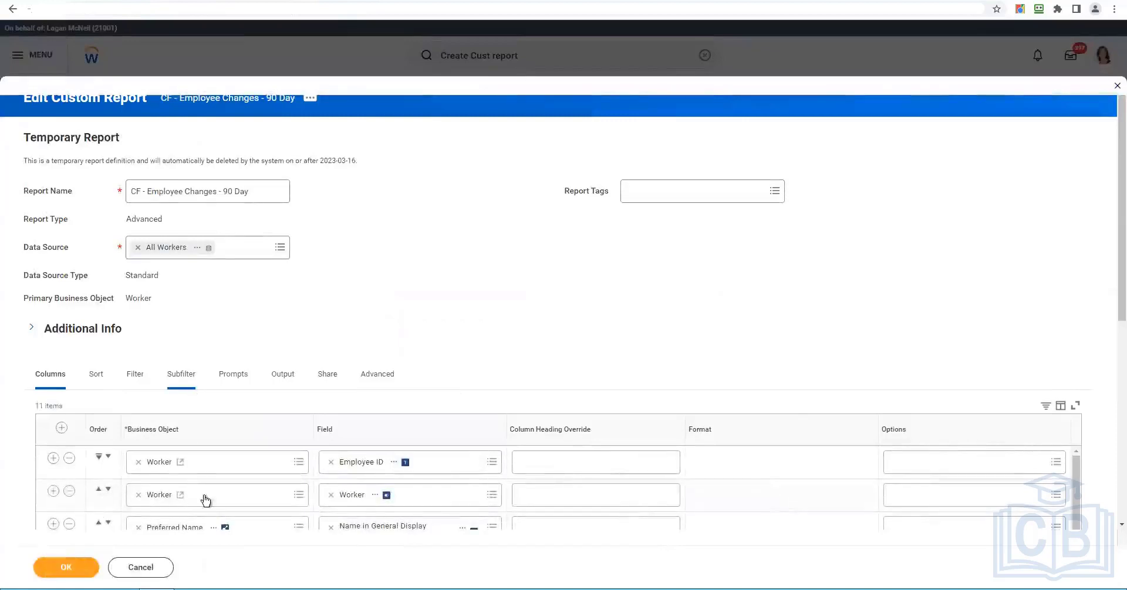
scroll(176, 473, "down", 5)
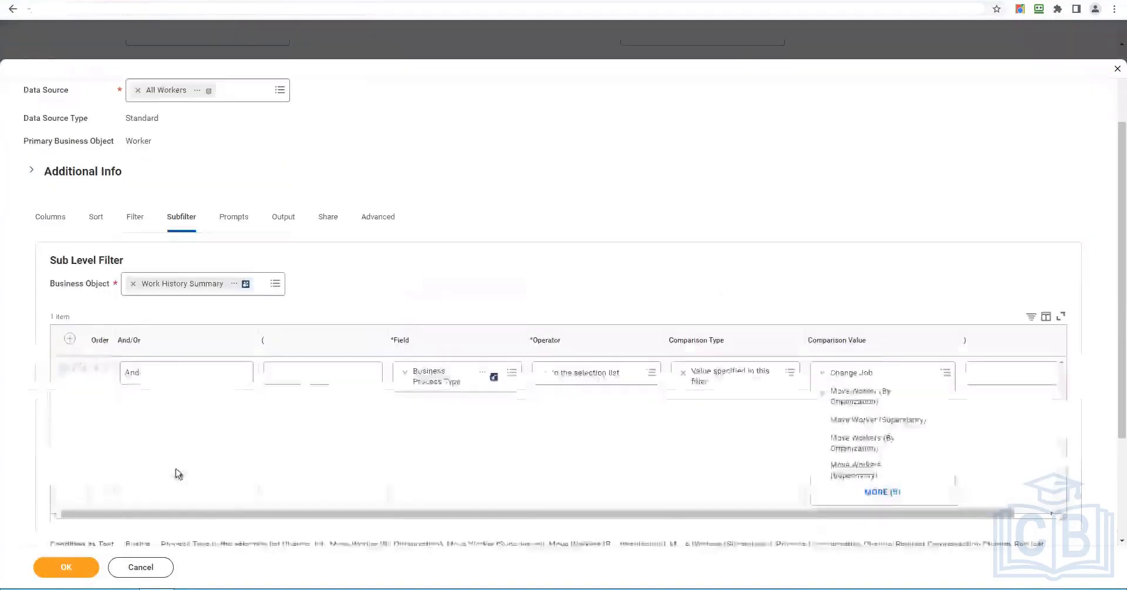
left_click(78, 567)
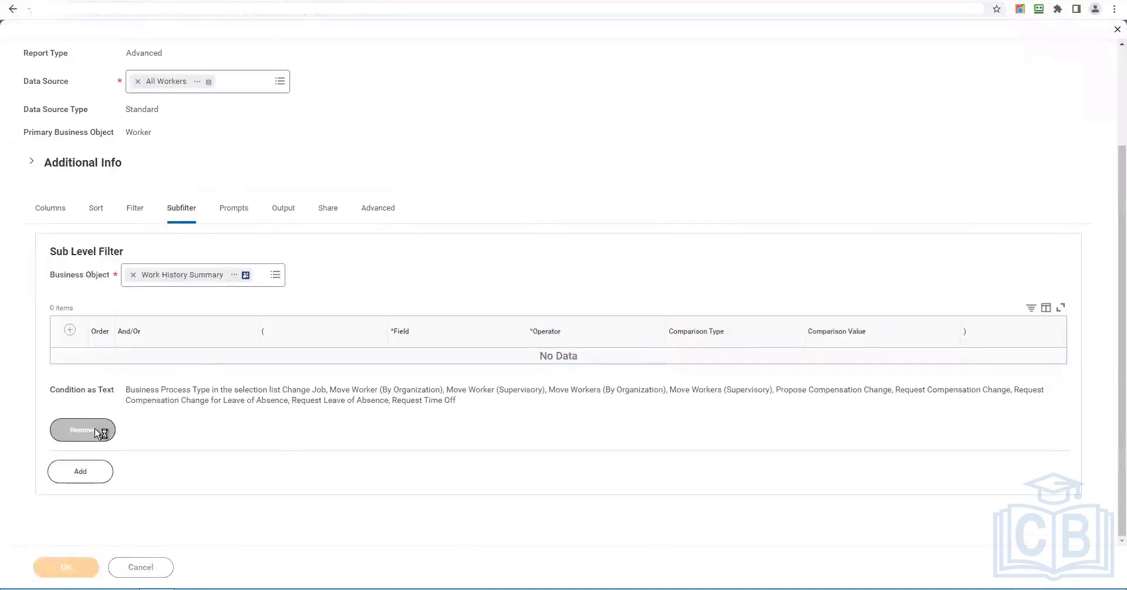
left_click(97, 432)
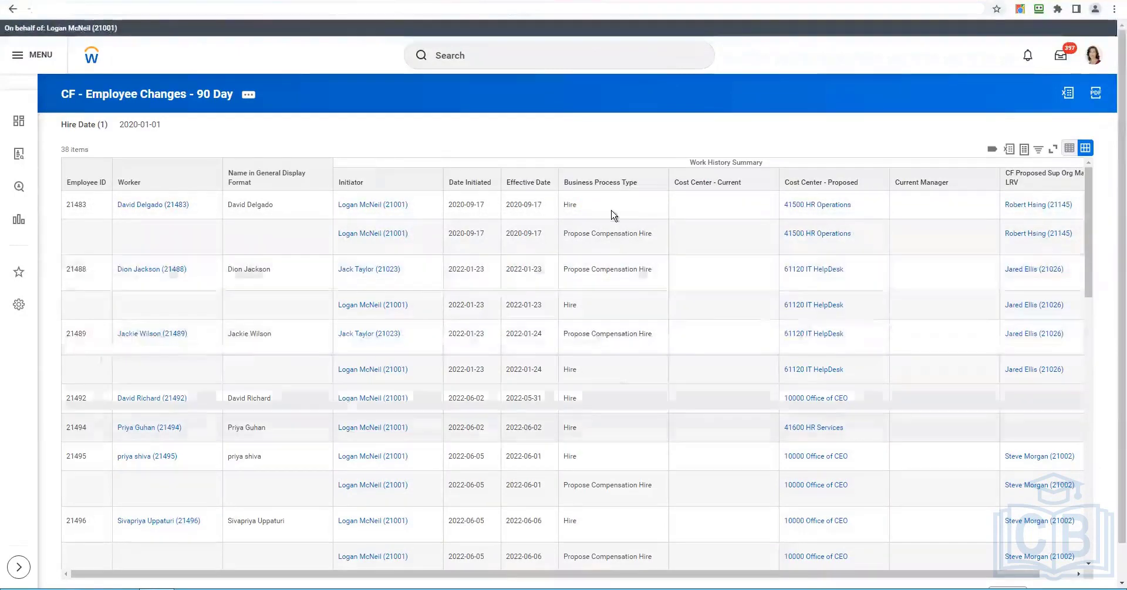
- Examine the business process types, cost centers and managers in all work history rows of the report output
scroll(618, 330, "down", 2)
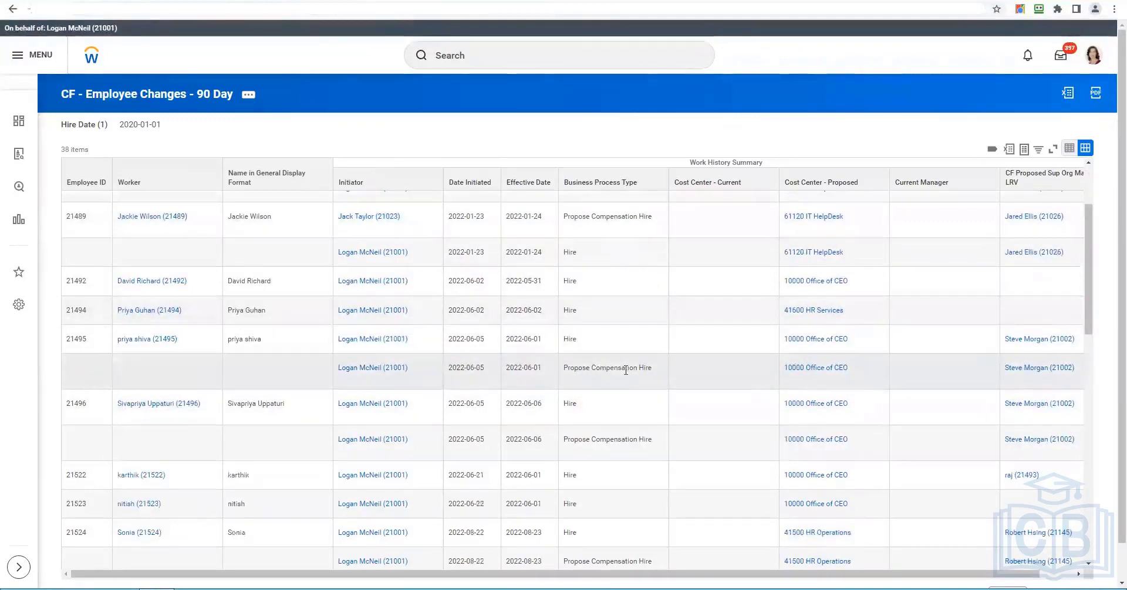
triple_click(575, 364)
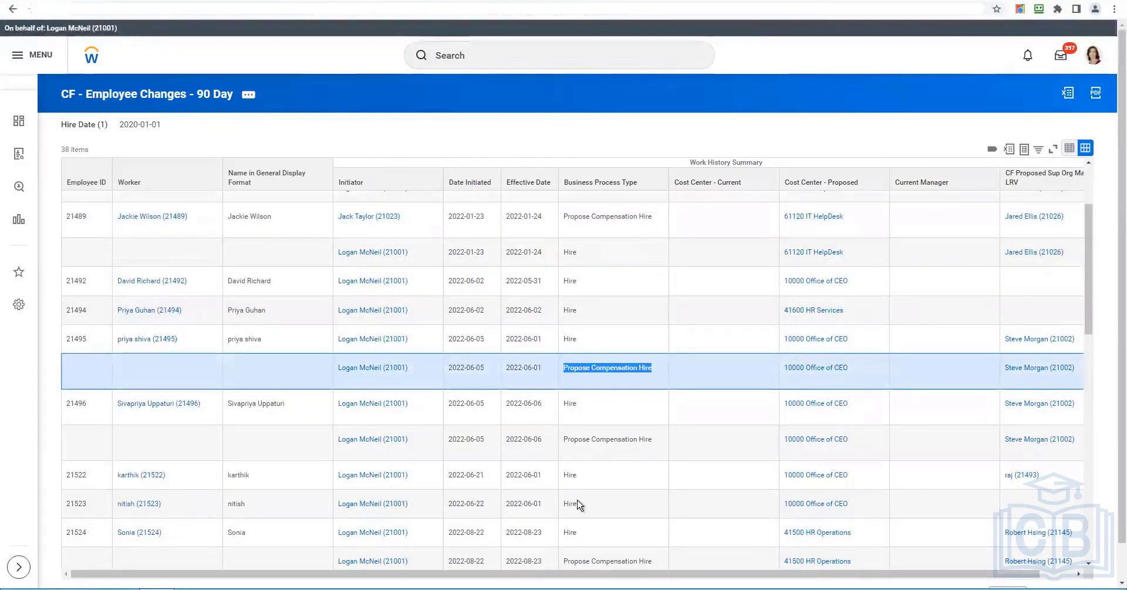
scroll(583, 434, "down", 4)
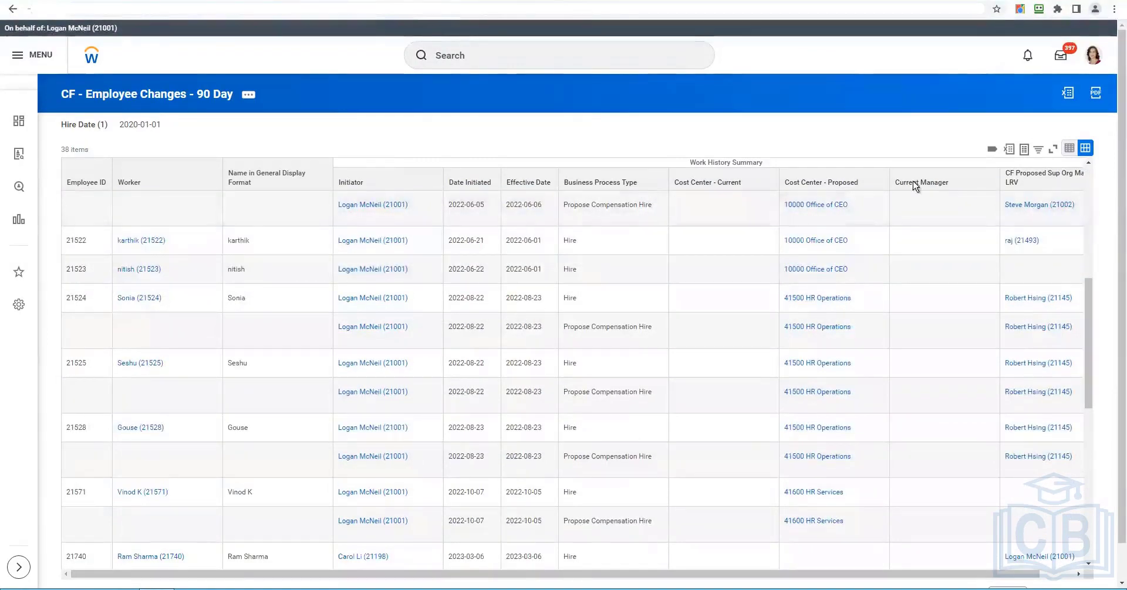
scroll(707, 295, "down", 6)
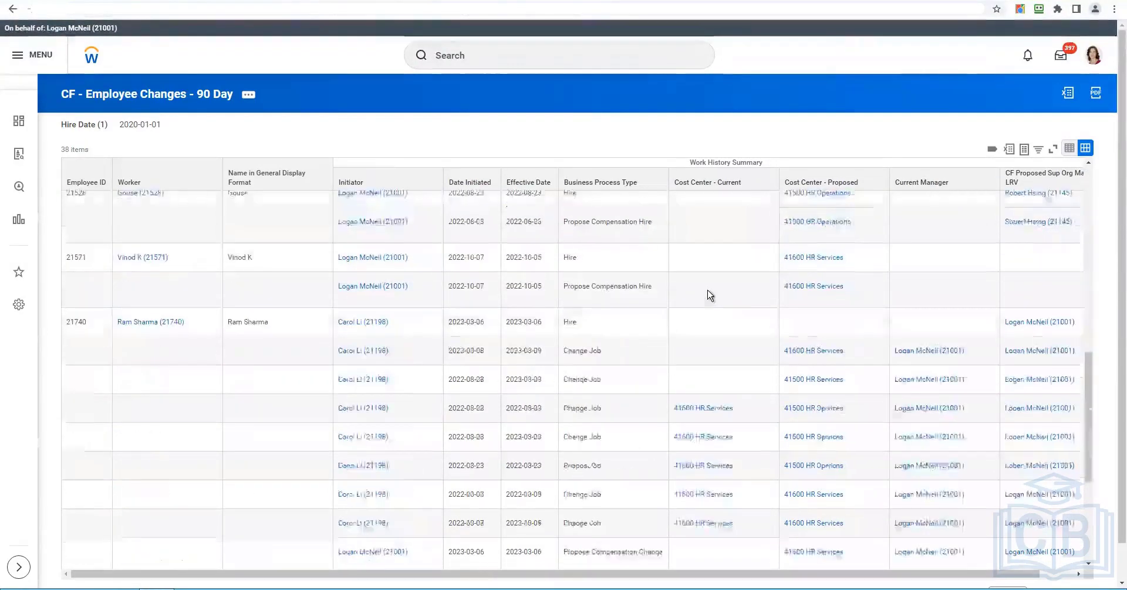
scroll(708, 296, "down", 2)
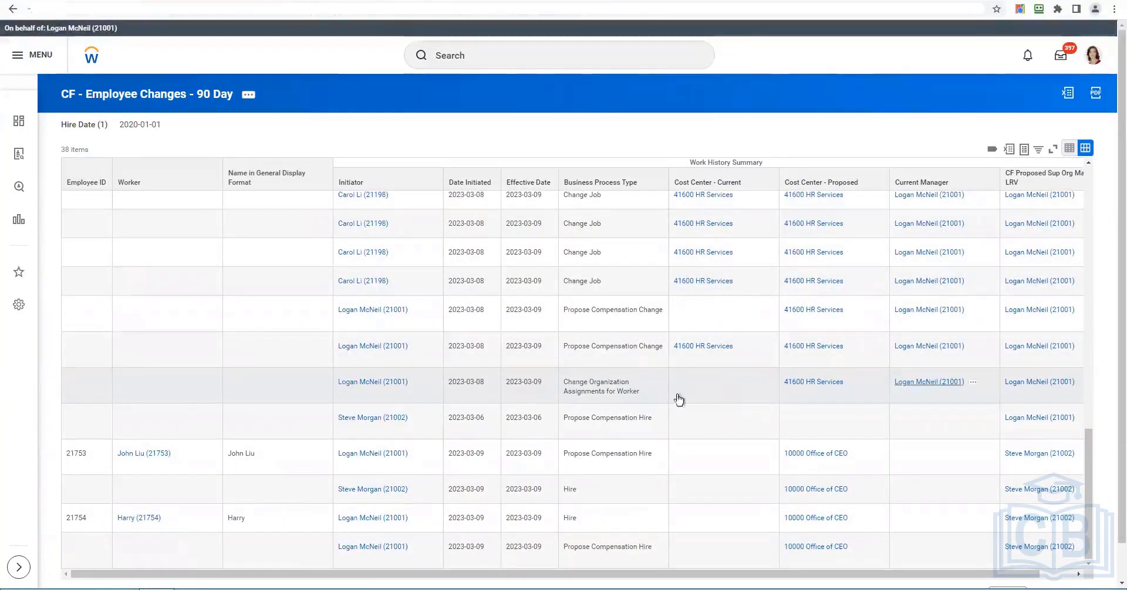
scroll(651, 396, "down", 1)
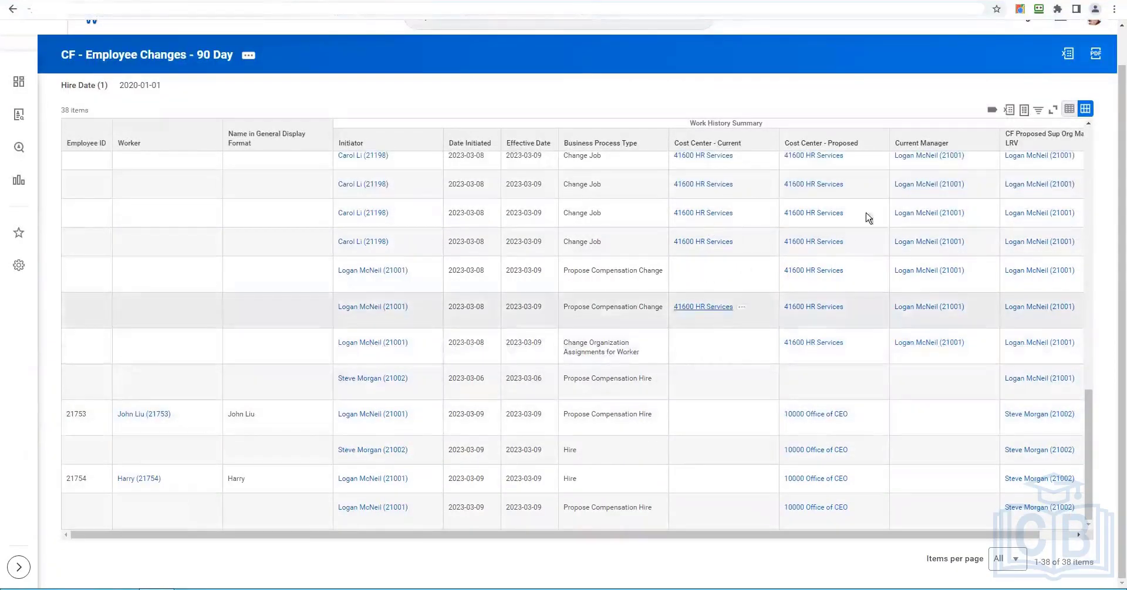
left_click(1008, 559)
left_click(1007, 540)
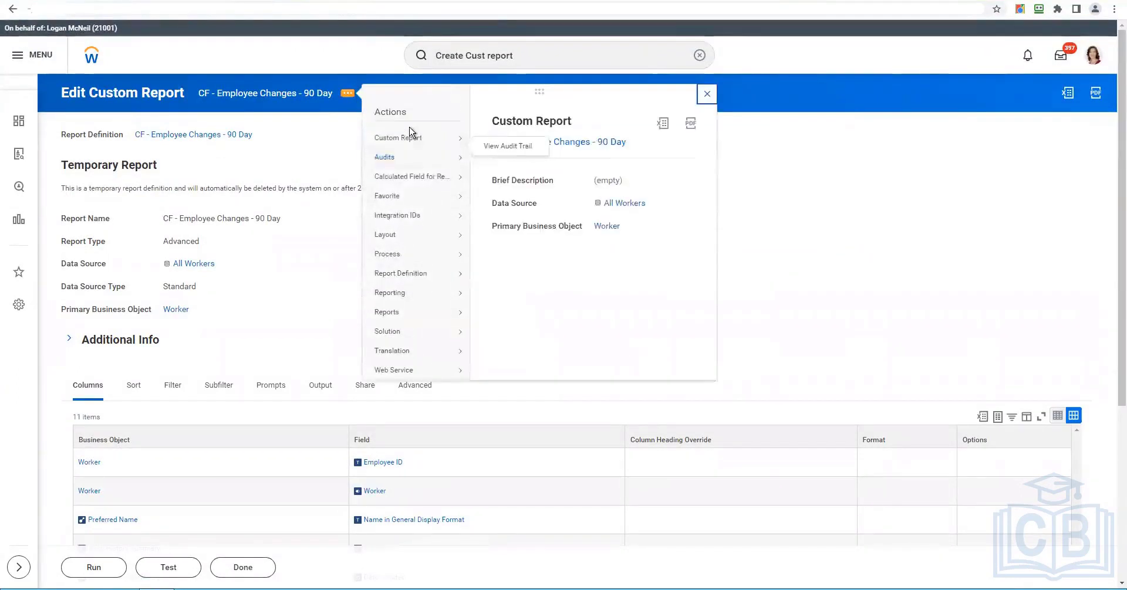
- Reopen the report definition for editing, delete the Cost Center filter condition, and save the report
mouse_move(463, 138)
left_click(493, 256)
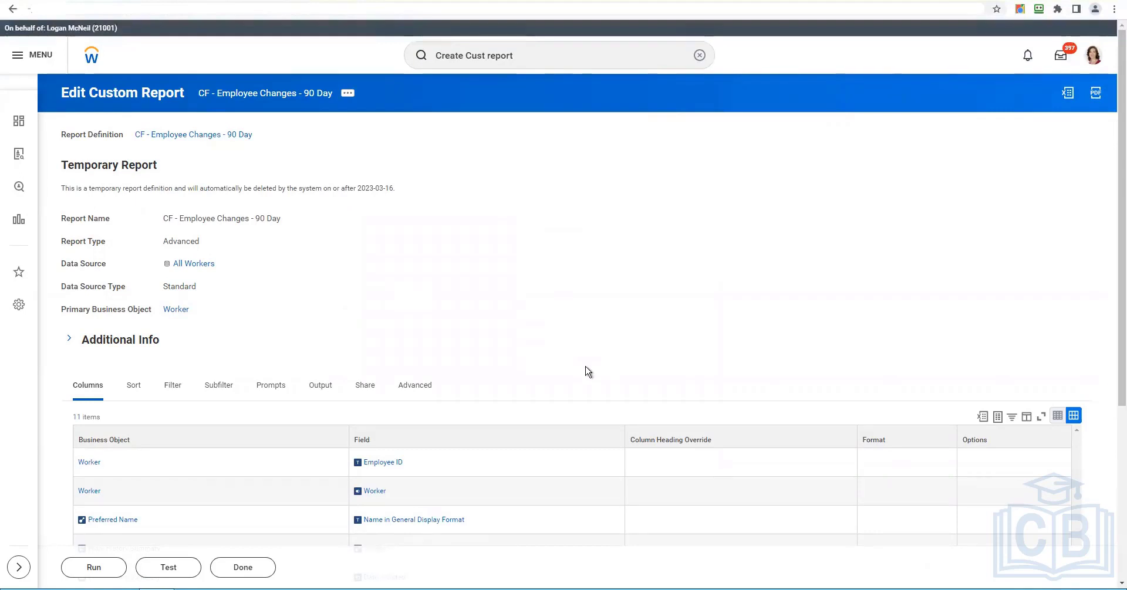
scroll(216, 266, "down", 3)
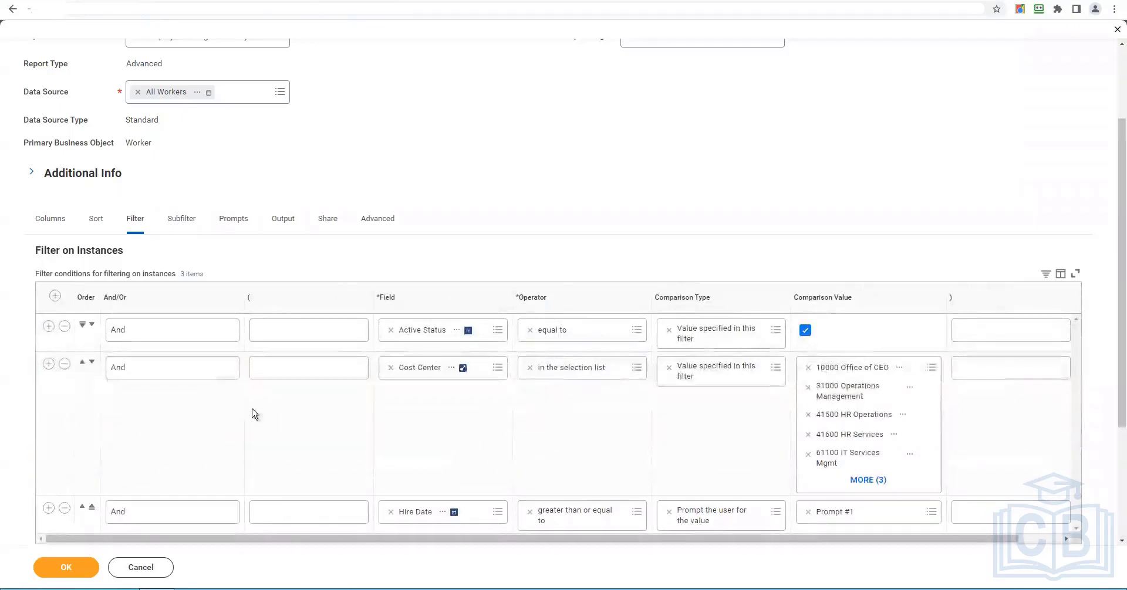
left_click(64, 364)
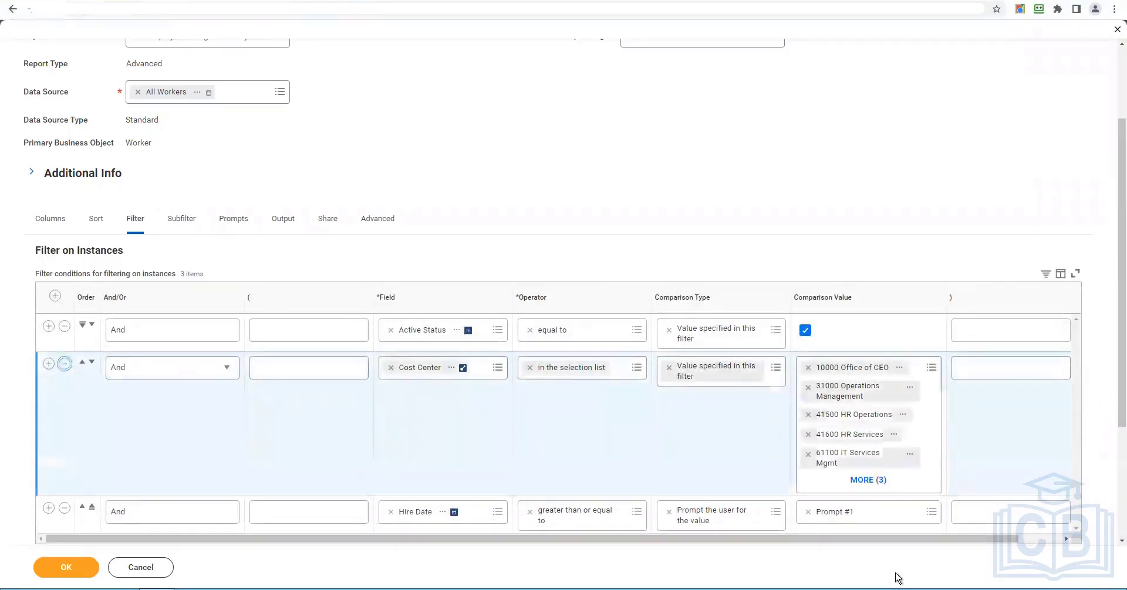
left_click(181, 220)
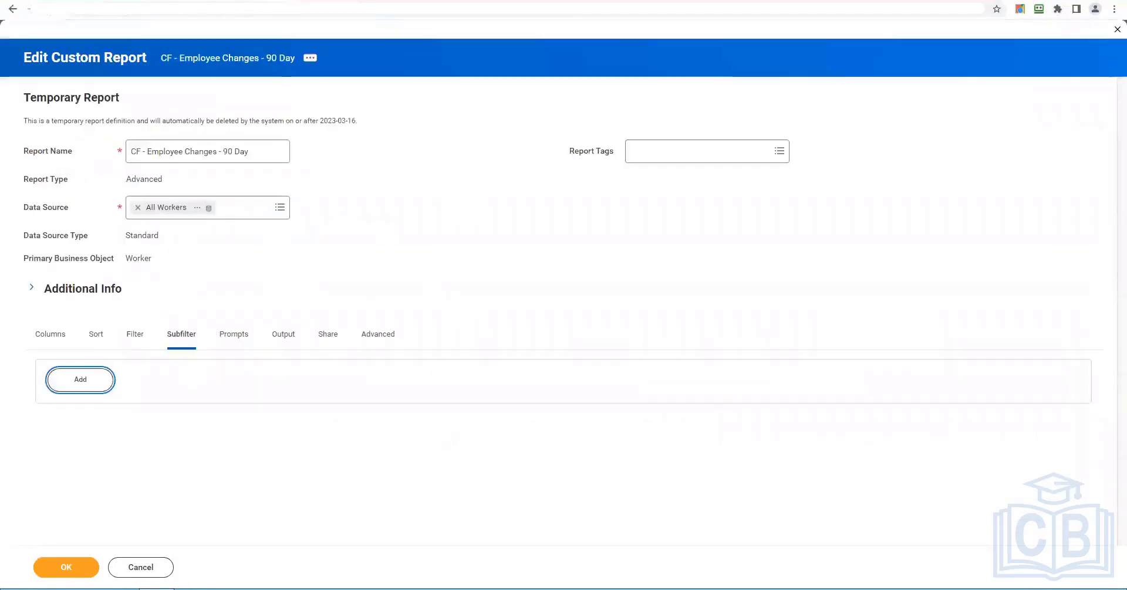
left_click(66, 569)
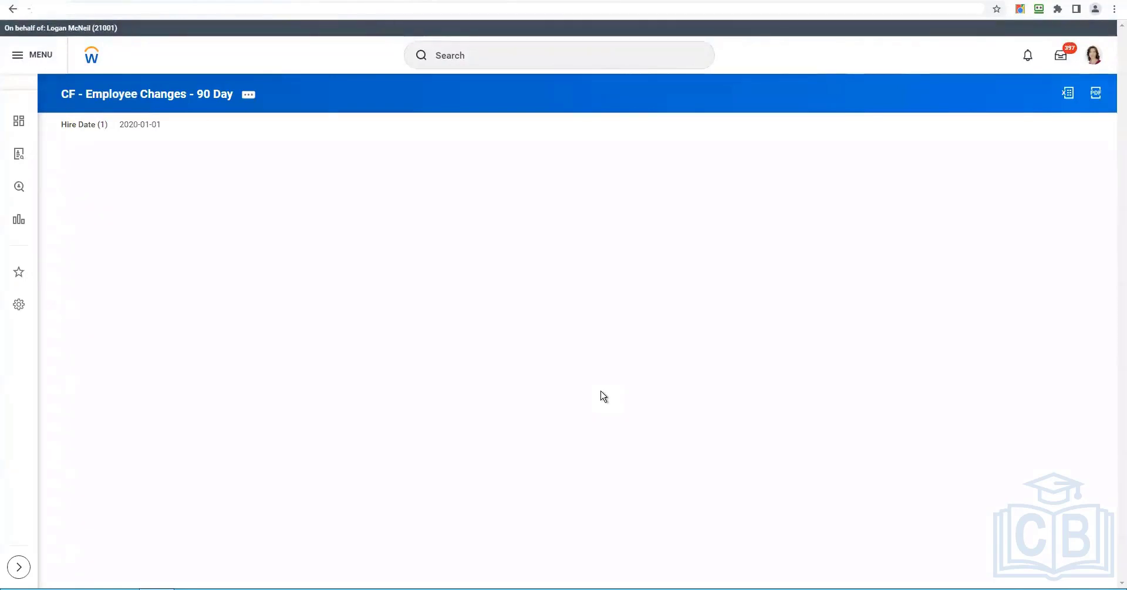
- Check the output's item count and rerun the report with the default Hire Date prompt of 2022-12-09
left_click_drag(60, 150, 78, 149)
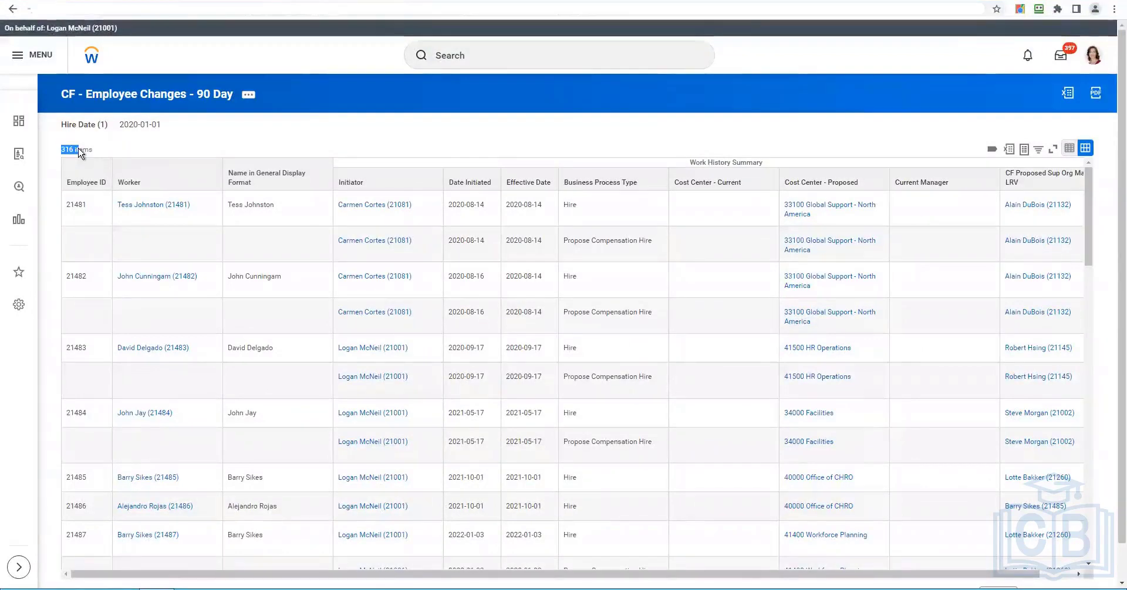
left_click(249, 97)
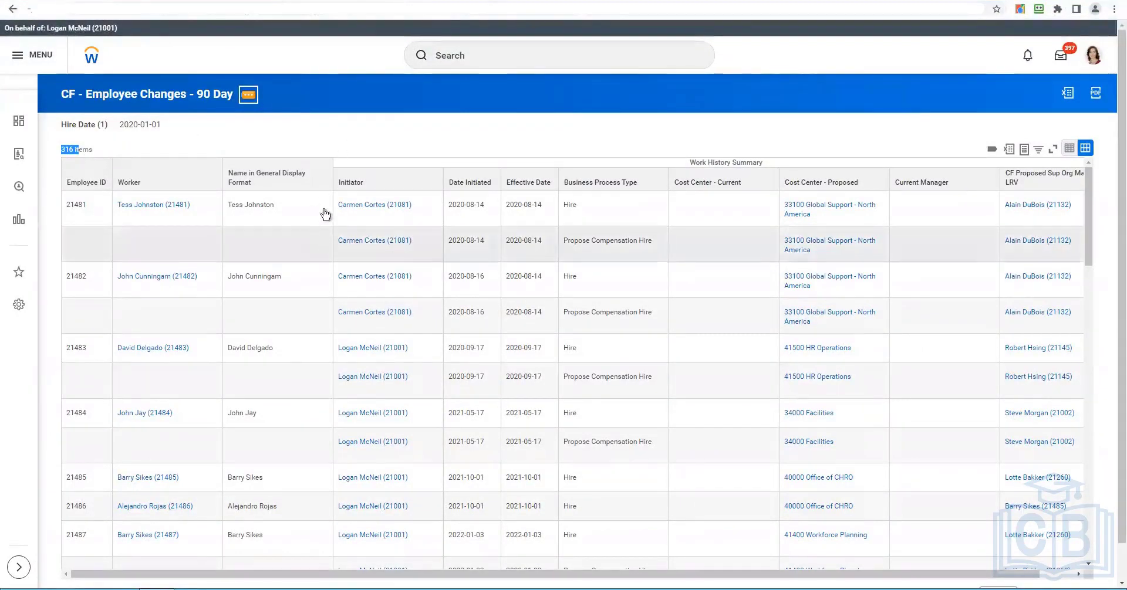
mouse_move(330, 141)
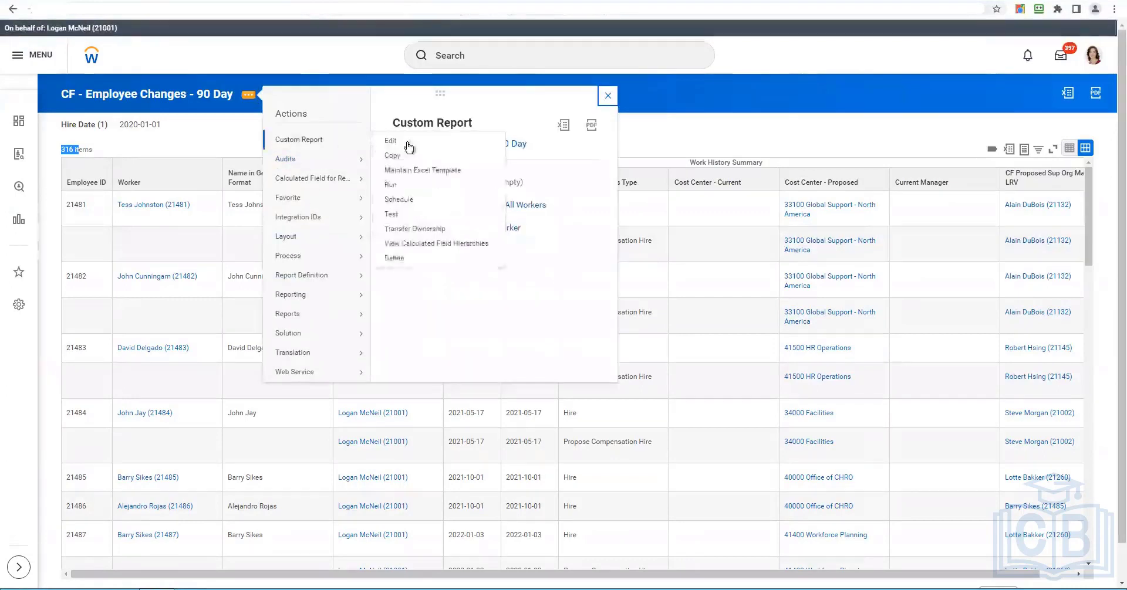
left_click(392, 184)
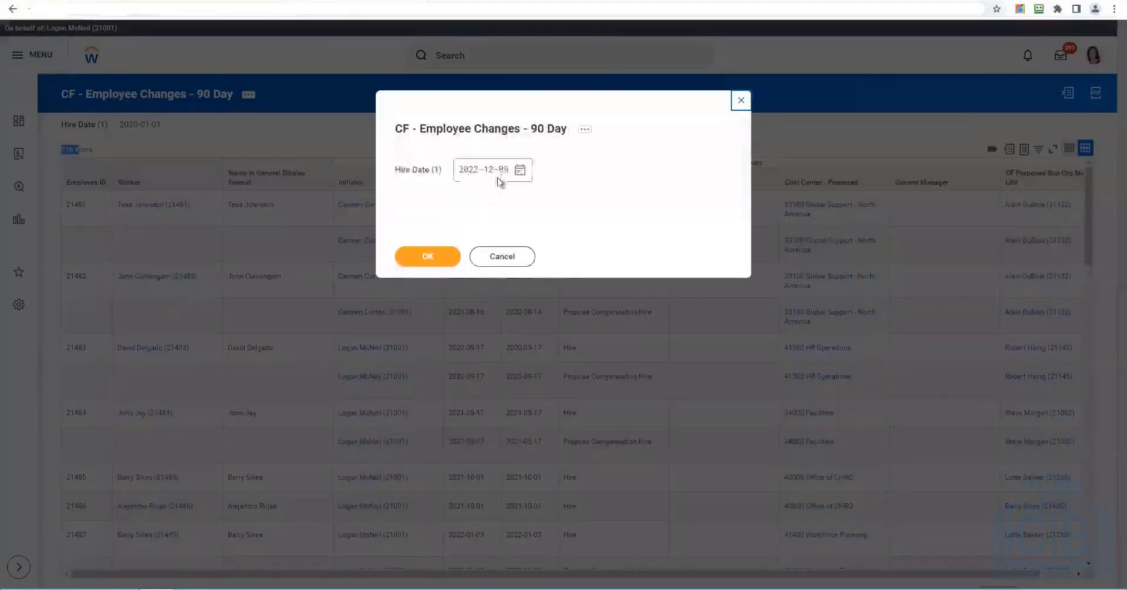
left_click(429, 256)
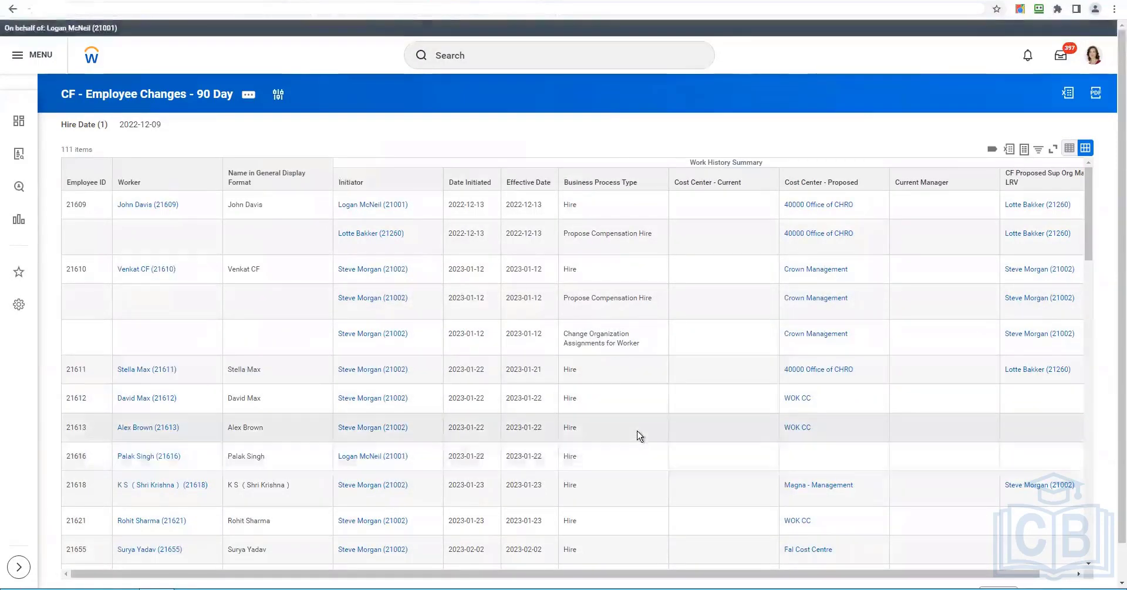
- Examine the hires and subsequent changes listed for each worker down to the end of the rerun report
scroll(640, 435, "down", 10)
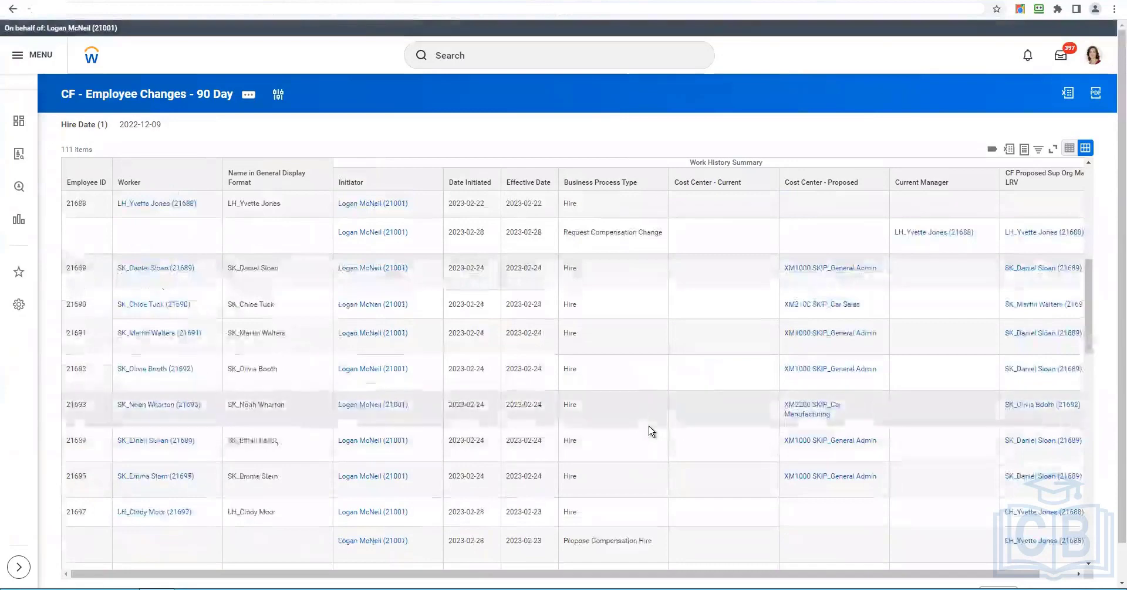
scroll(650, 435, "down", 12)
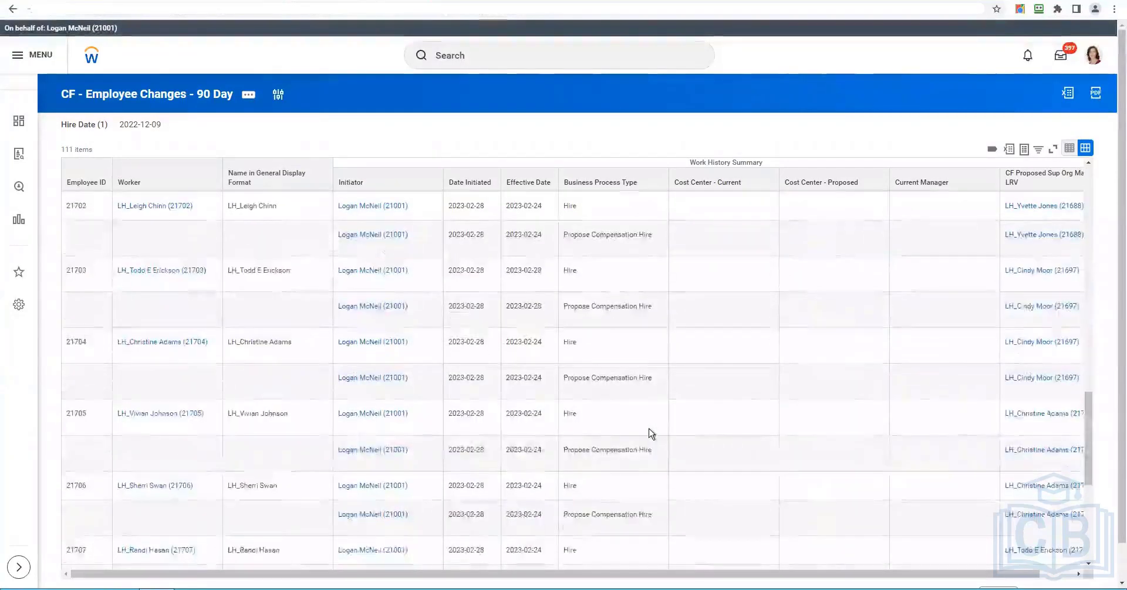
scroll(650, 434, "down", 1)
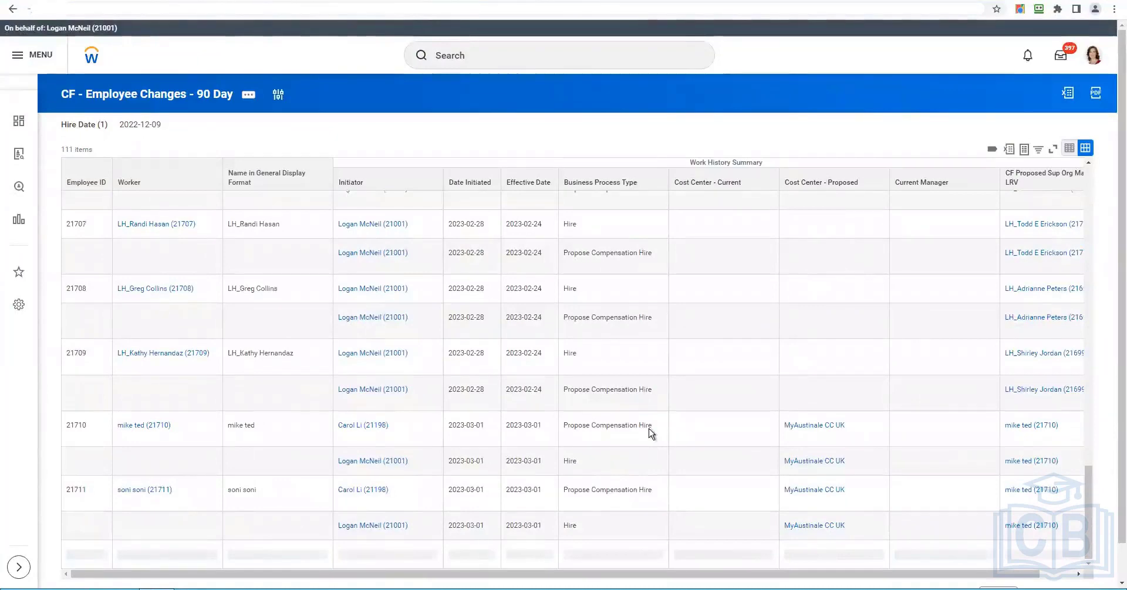
scroll(650, 434, "down", 5)
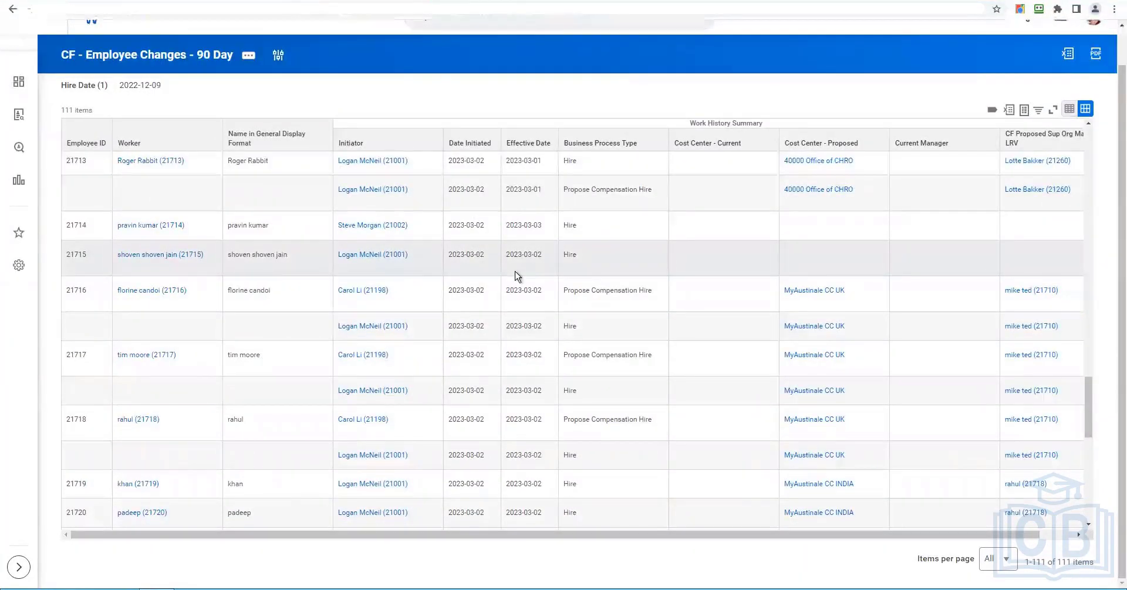
scroll(516, 275, "down", 5)
scroll(516, 276, "down", 5)
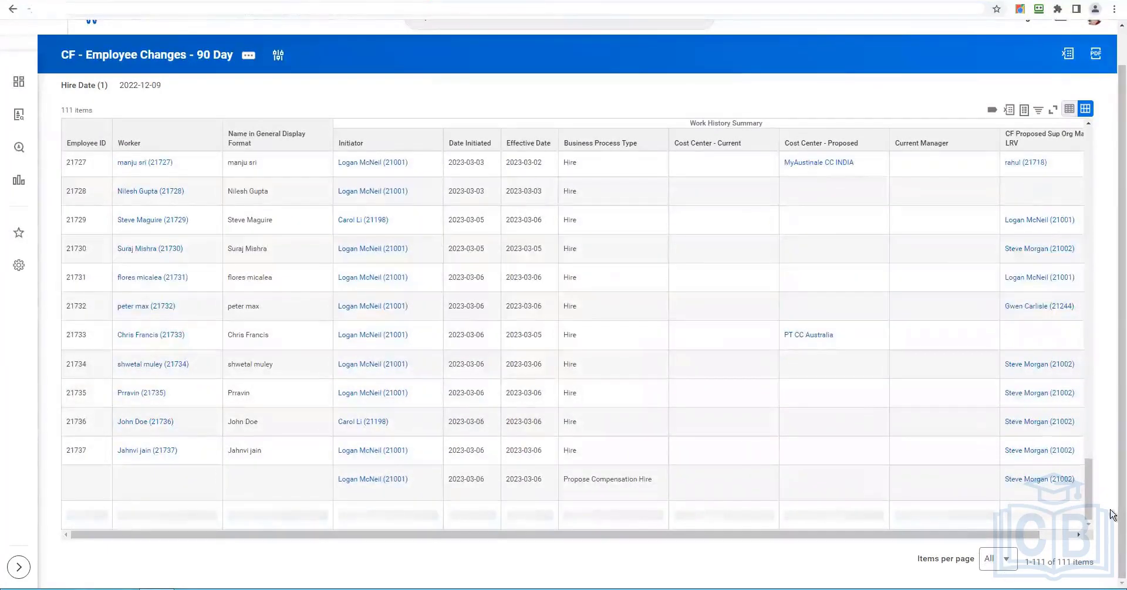
scroll(1090, 478, "down", 5)
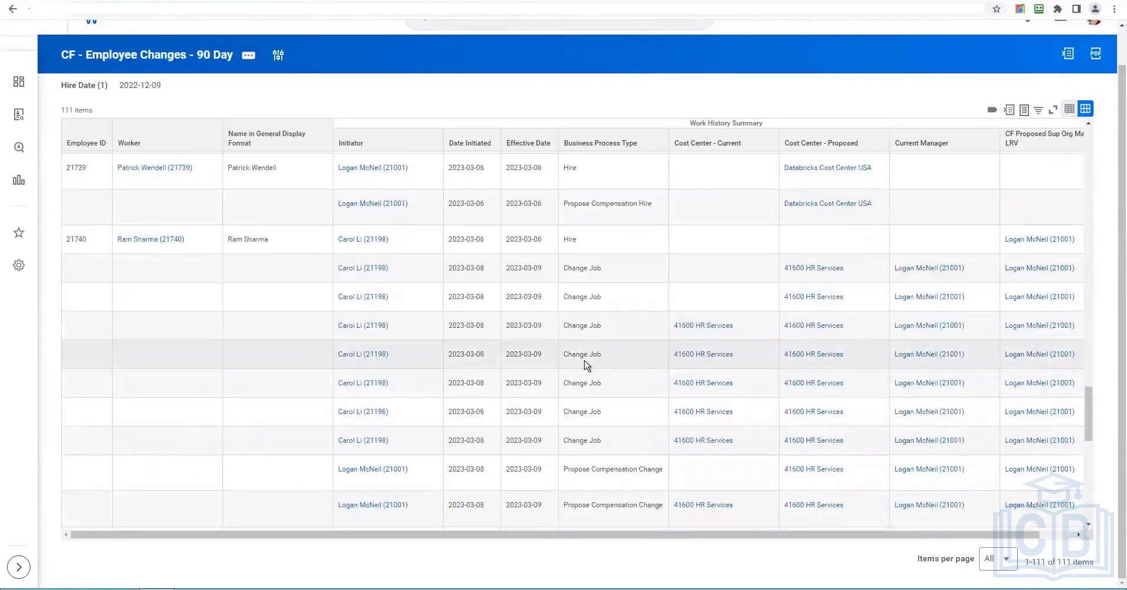
scroll(653, 367, "down", 5)
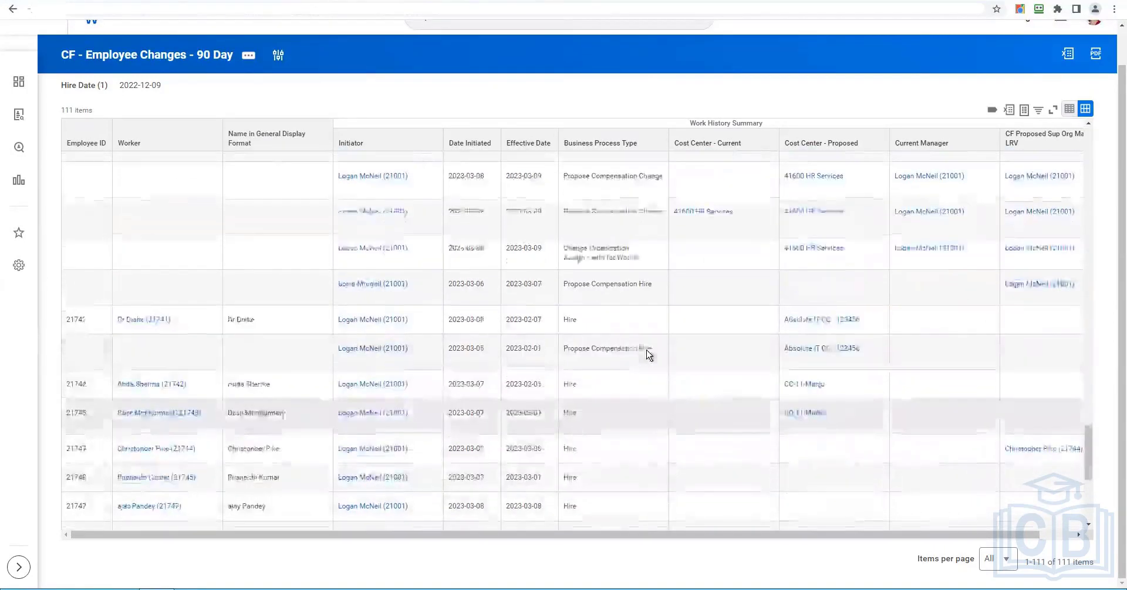
scroll(648, 355, "up", 5)
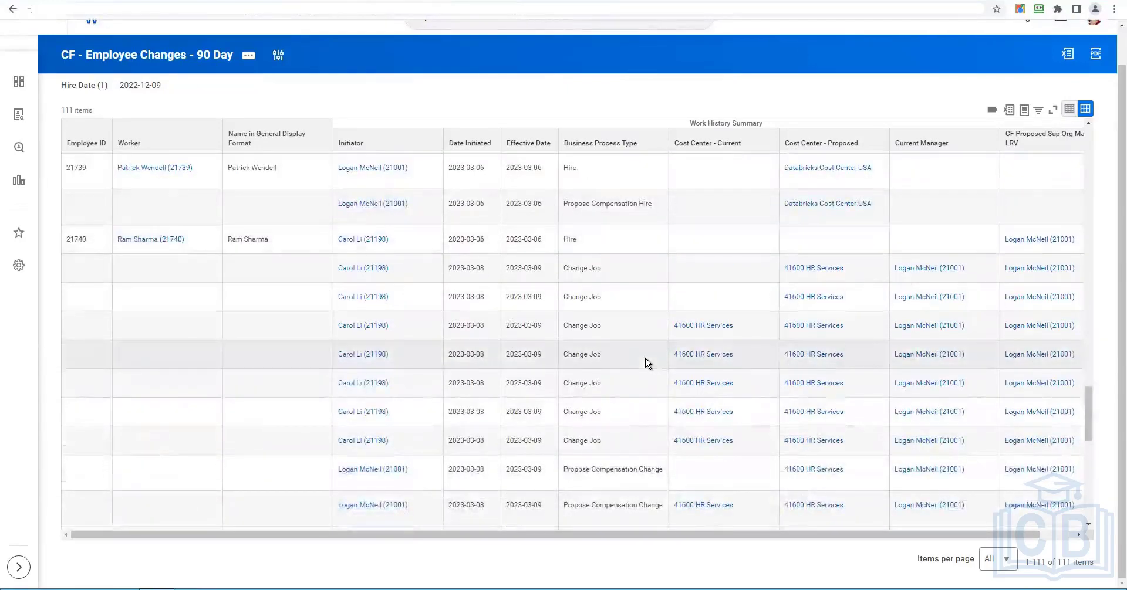
scroll(648, 364, "down", 5)
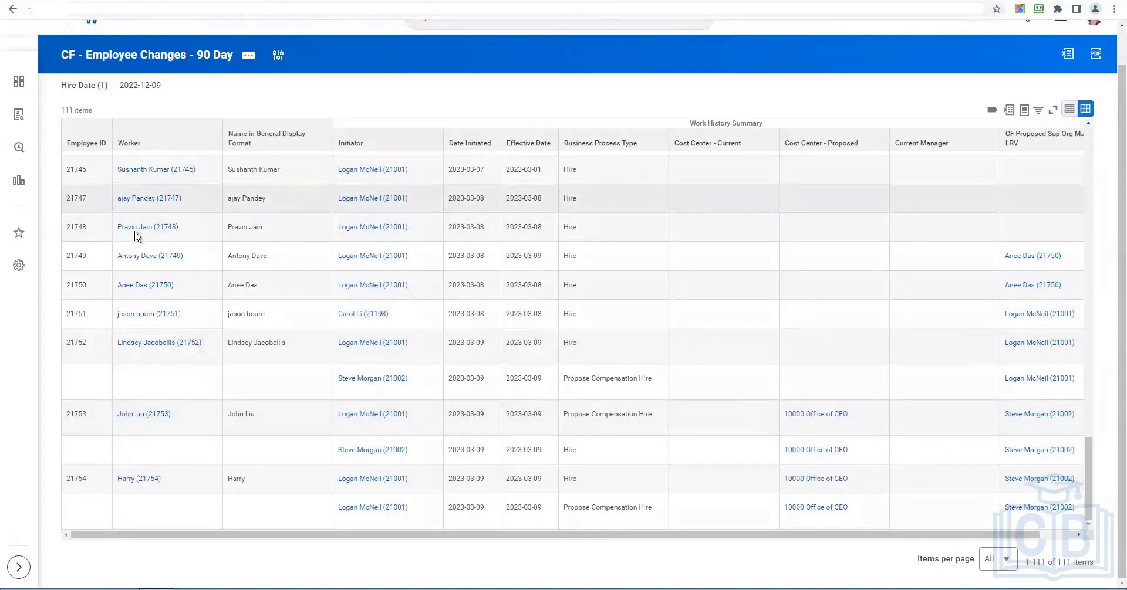
left_click(175, 270)
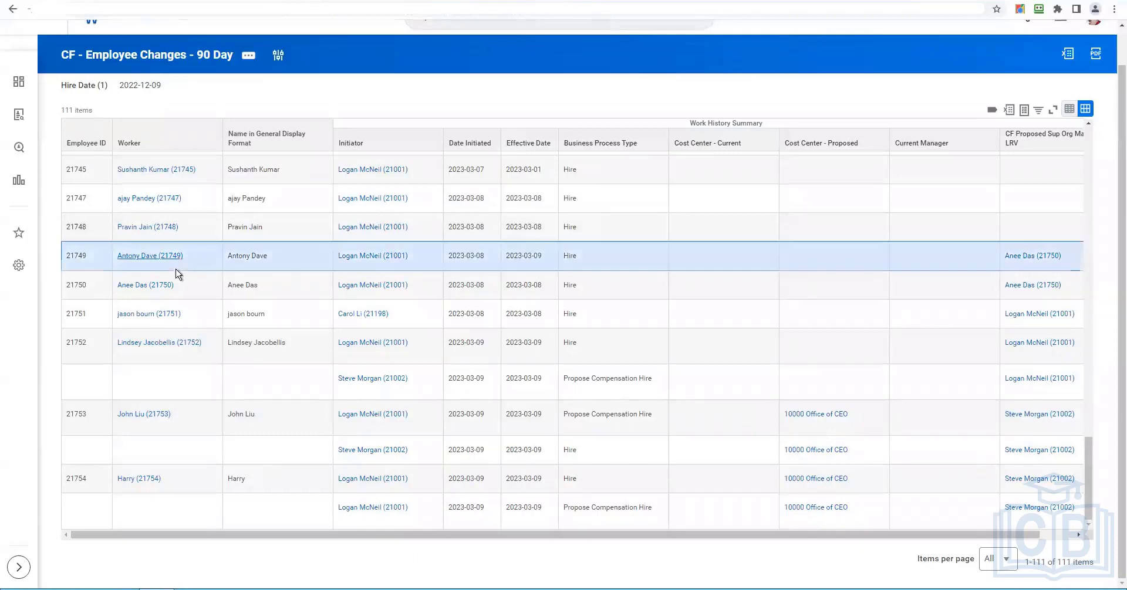
- Open the highlighted worker's profile from the report in a new tab and look through the available worker actions
right_click(176, 270)
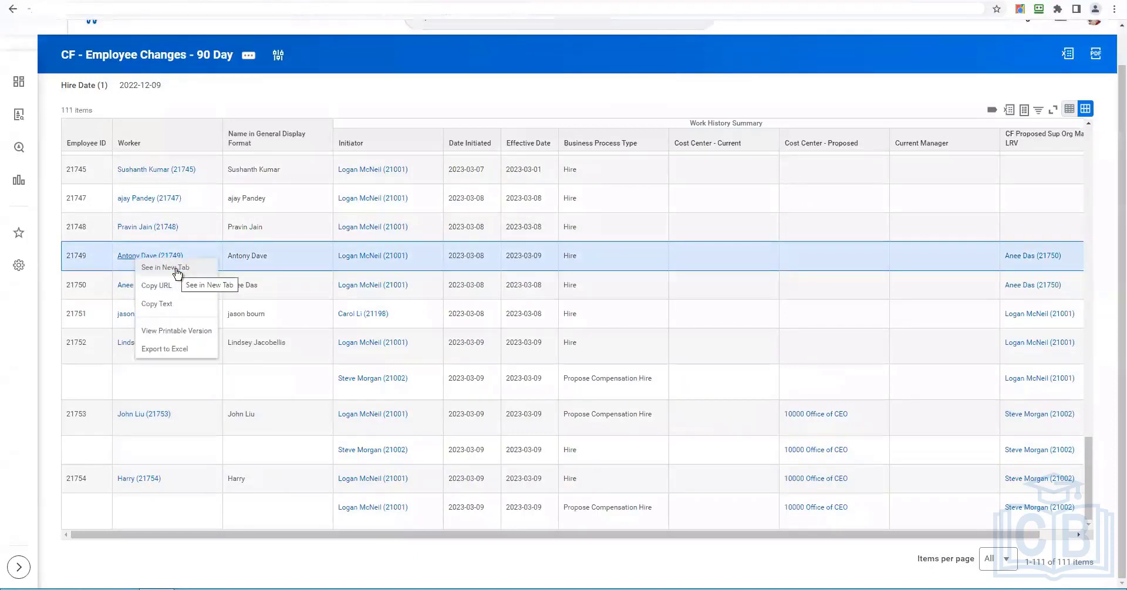
left_click(176, 269)
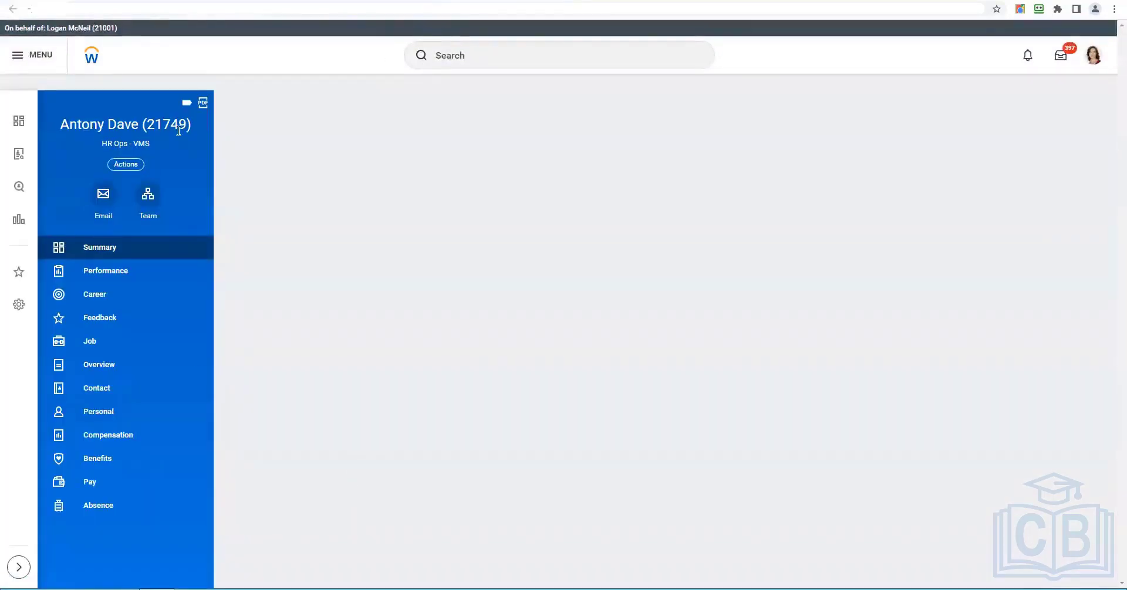
left_click(126, 165)
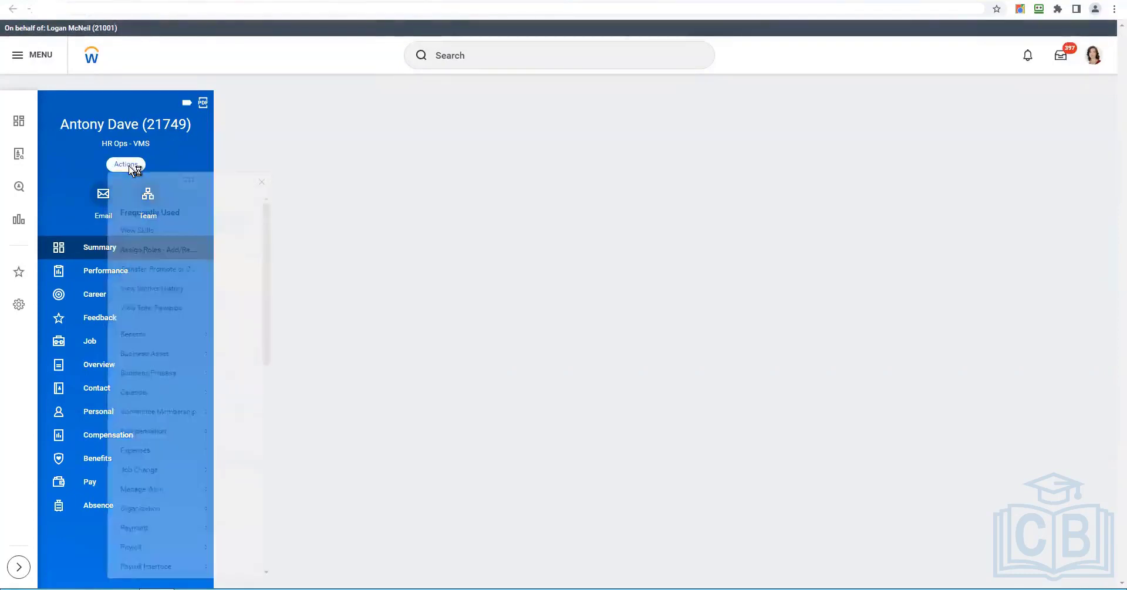
mouse_move(140, 510)
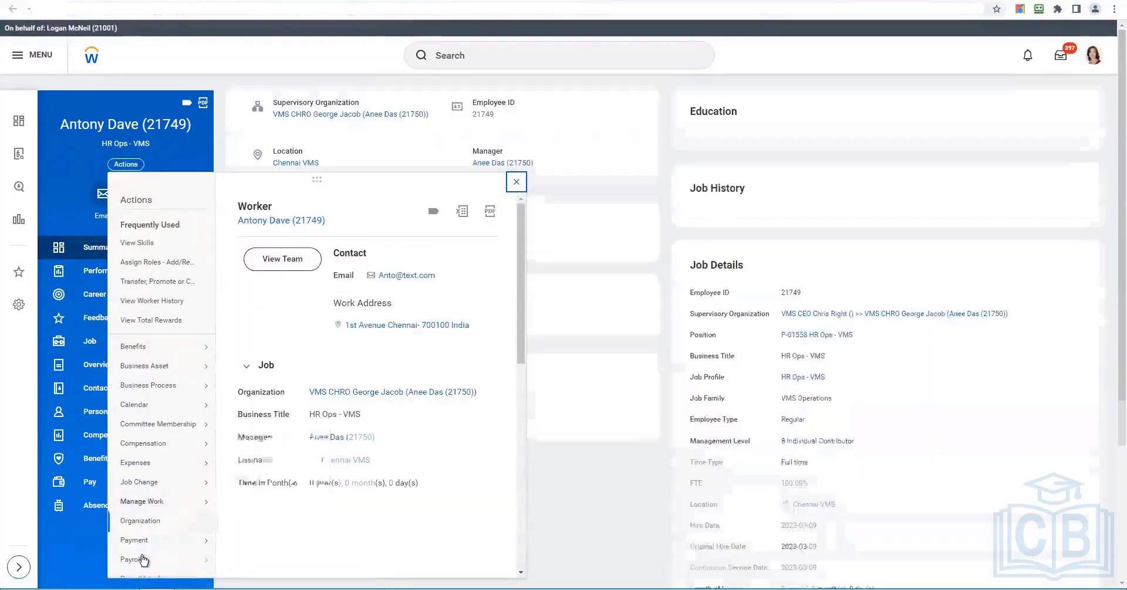
mouse_move(143, 559)
left_click(170, 126)
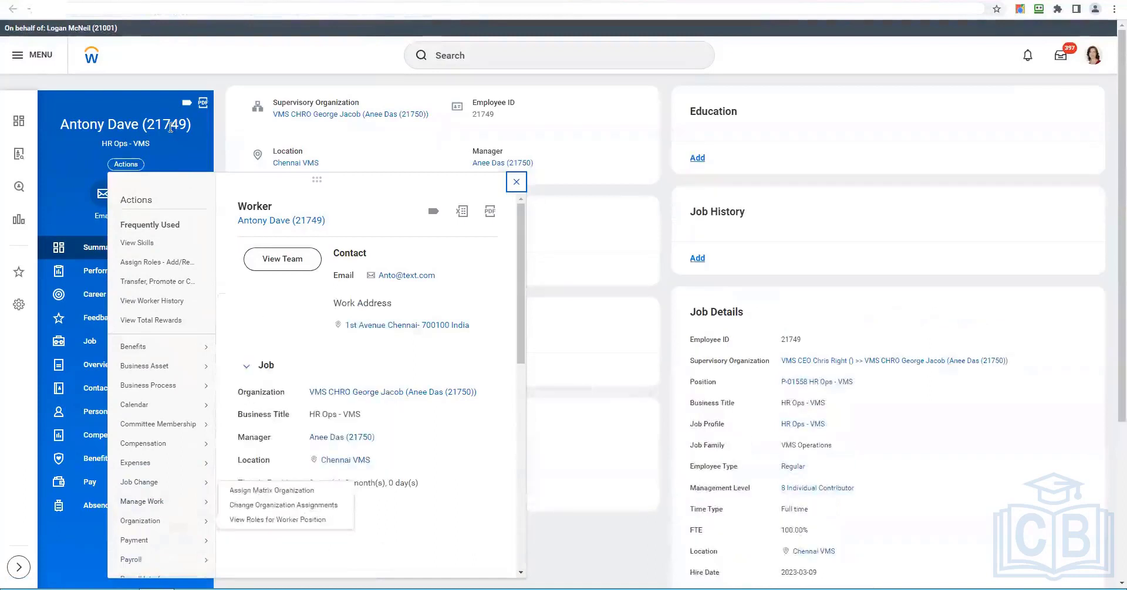
- Copy the worker's employee ID from the profile into Notepad and note "Promotion" beside it
double_click(479, 114)
key("ctrl+c")
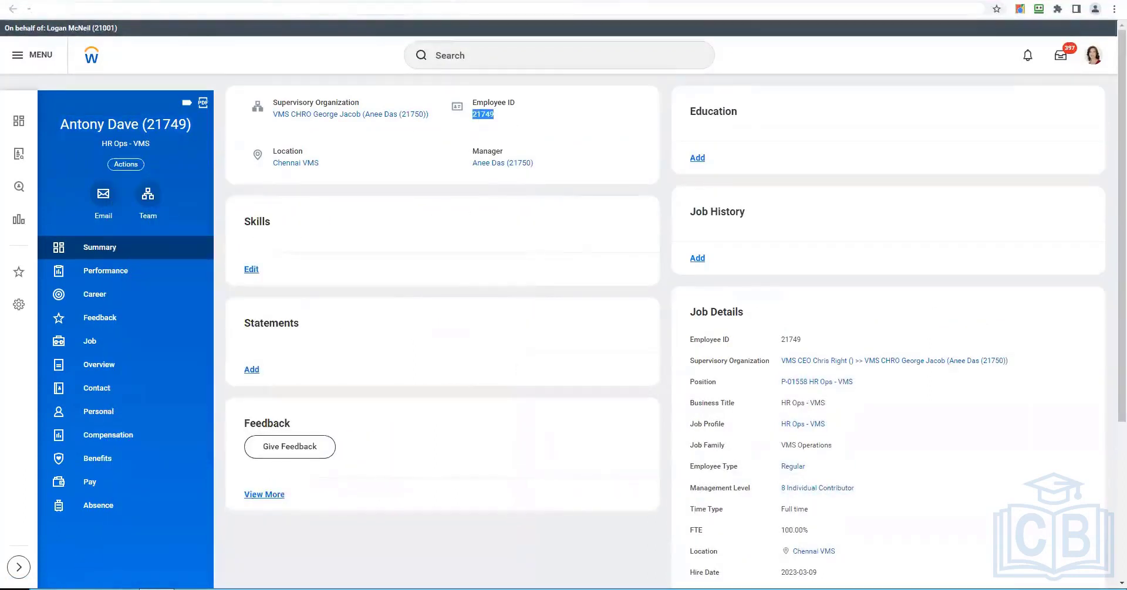
key("alt+Tab")
key("ctrl+v")
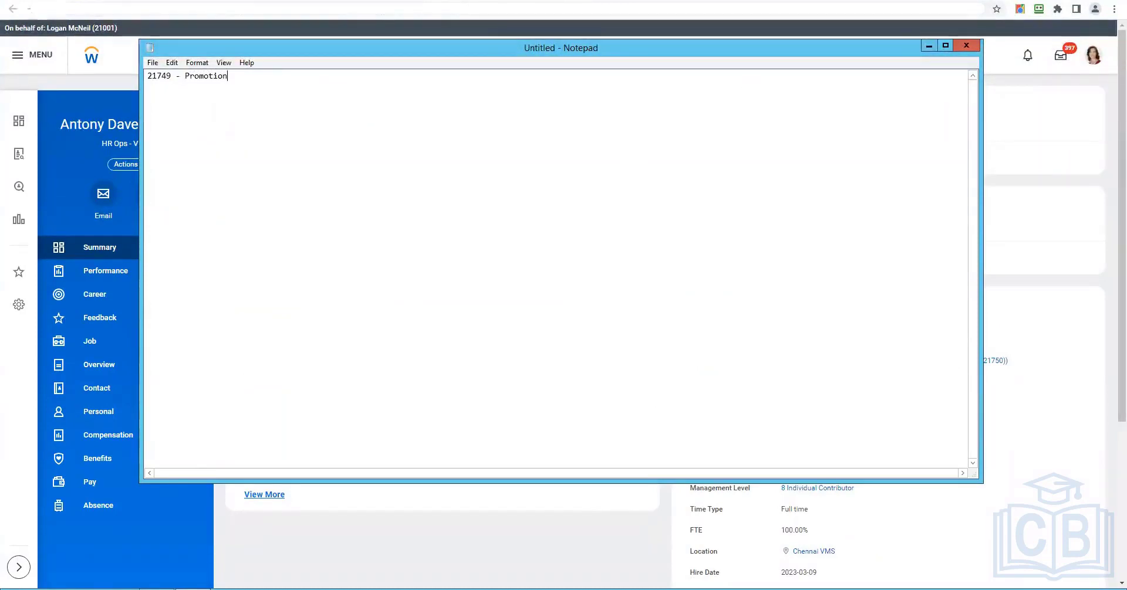
- Return to the worker's profile and start the Transfer, Promote or Change Job process
key("alt+Tab")
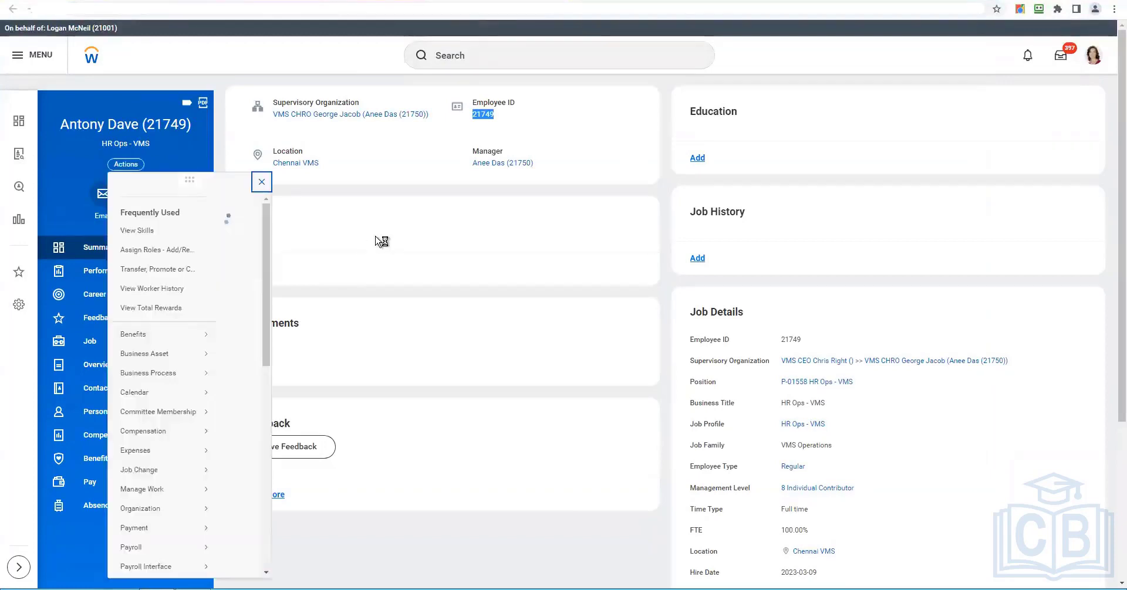
mouse_move(153, 485)
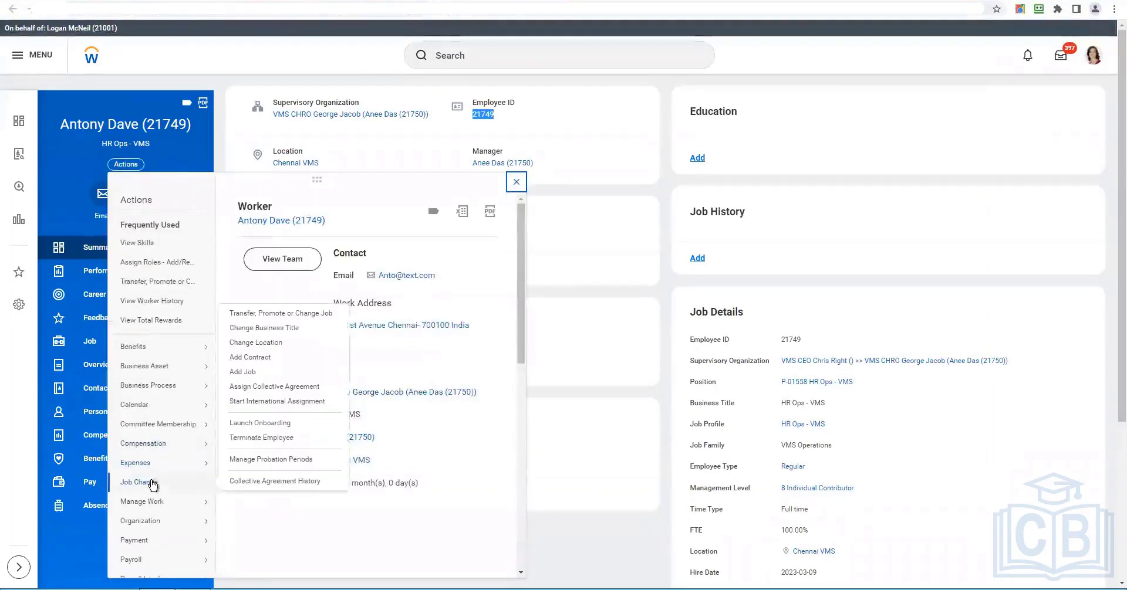
left_click(267, 312)
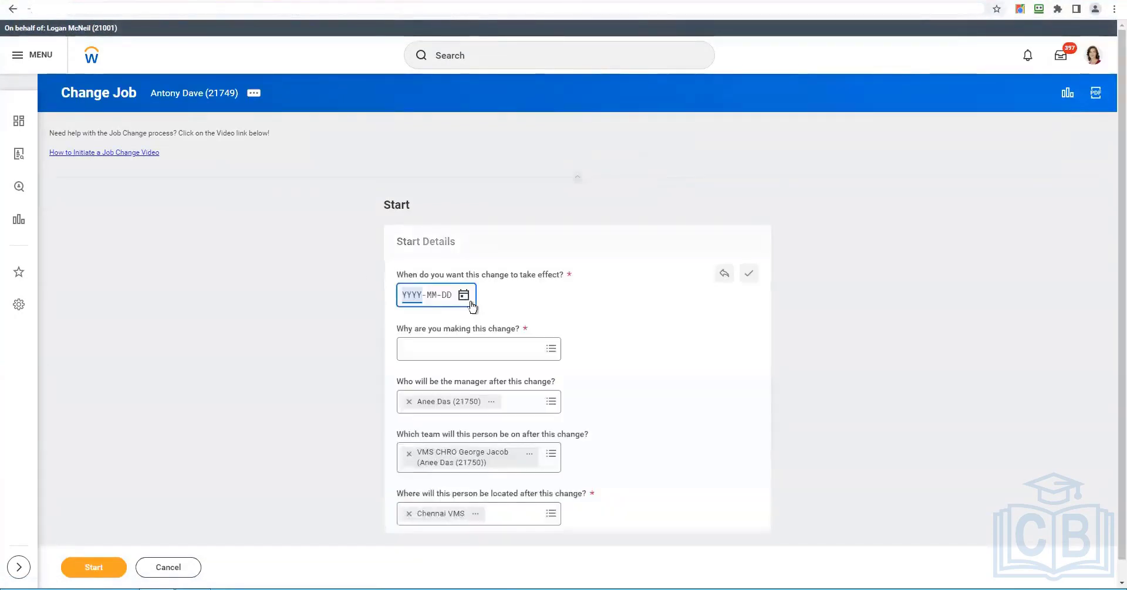
- Try 2023-03-01 and 2023-03-06 as the effective date of the job change
left_click(464, 297)
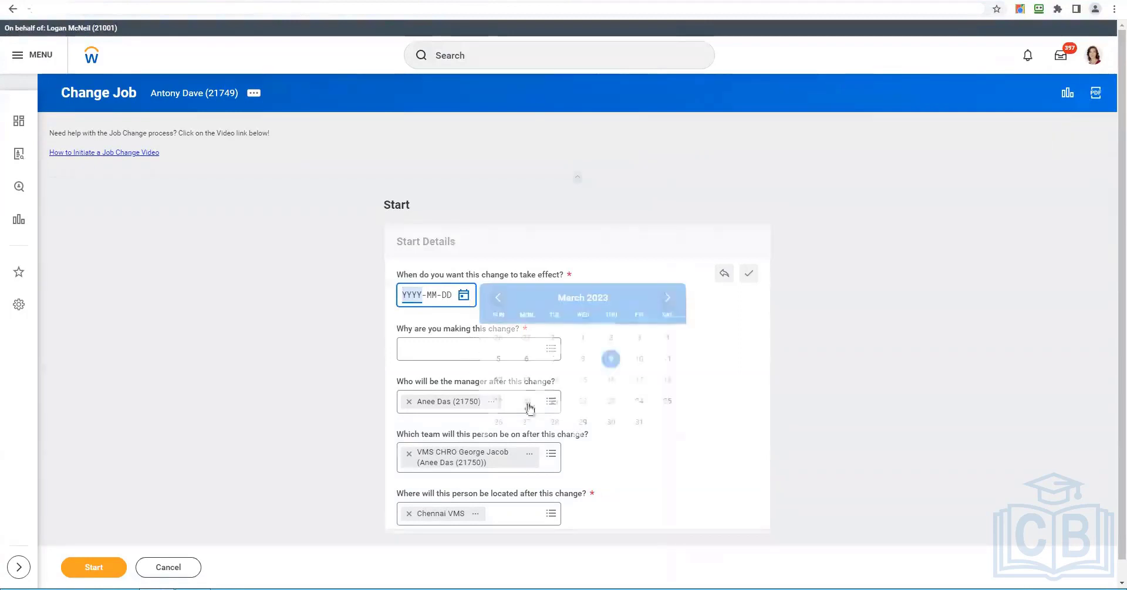
left_click(554, 399)
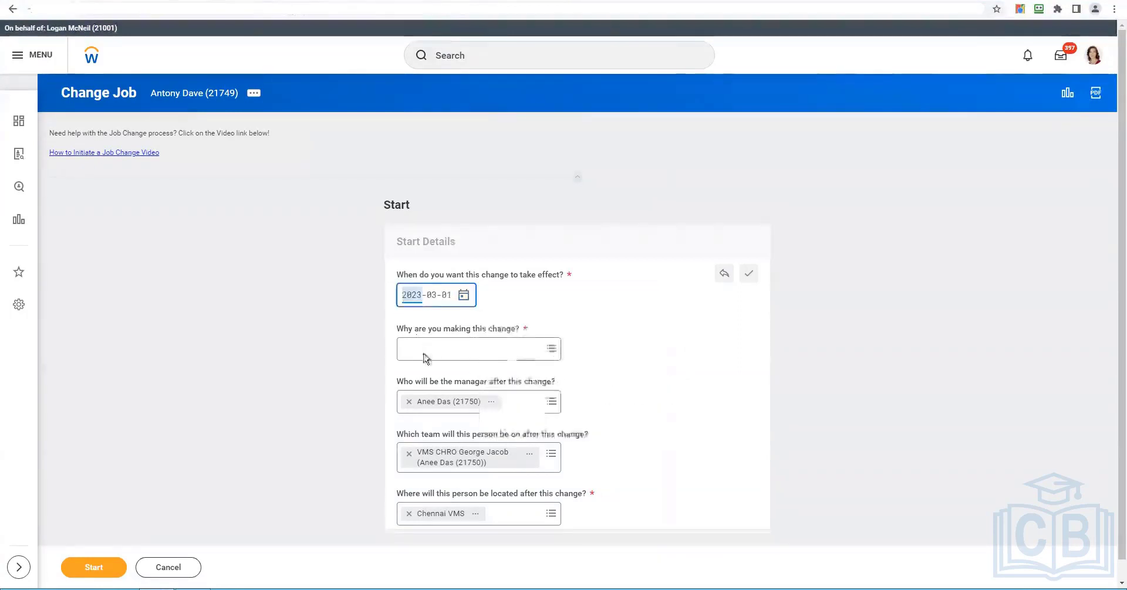
left_click(465, 365)
left_click(740, 376)
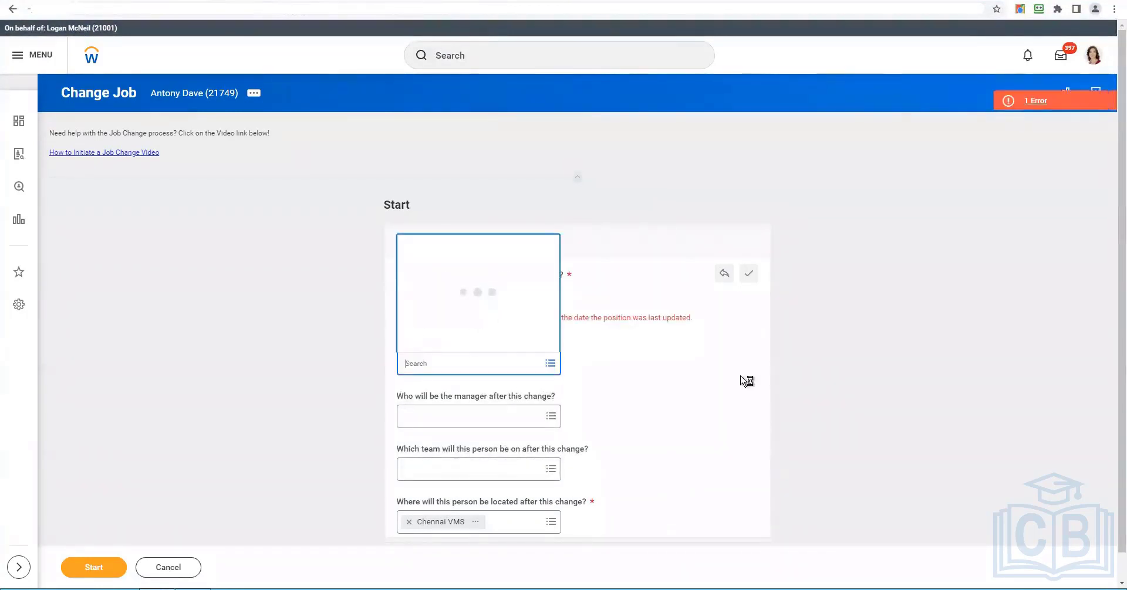
left_click(464, 296)
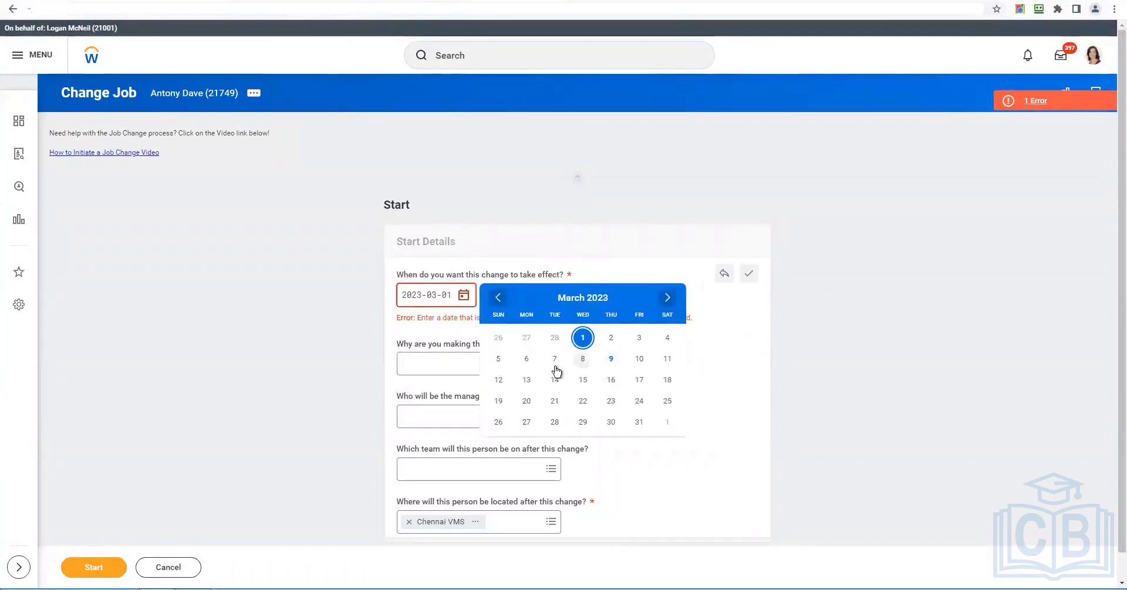
left_click(526, 359)
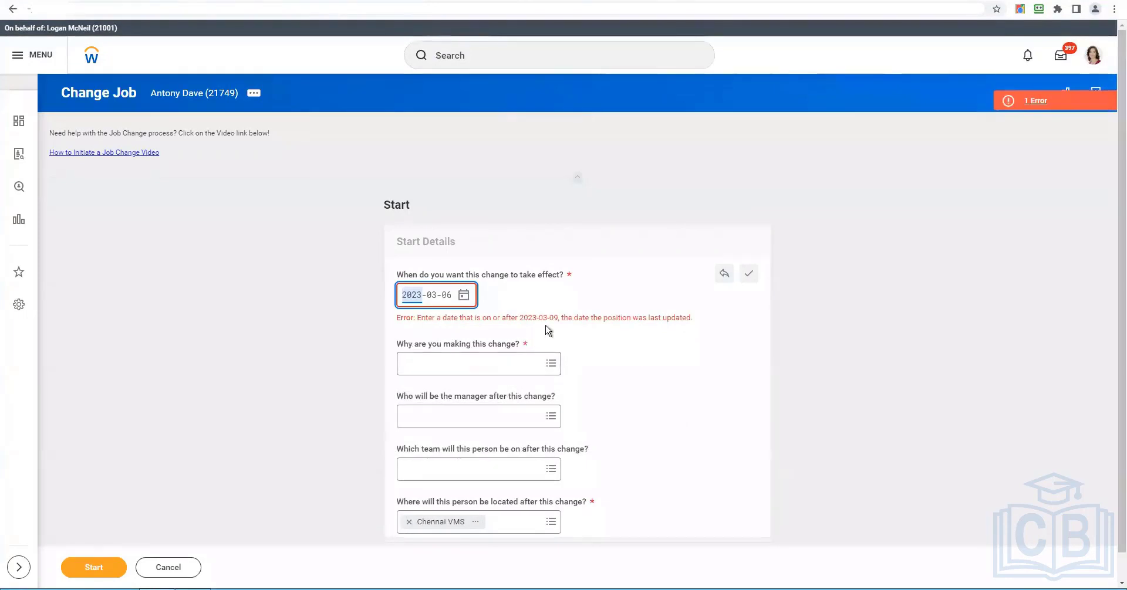
- Set the job change's effective date to 2023-03-09 and its reason to Promotion
left_click(464, 297)
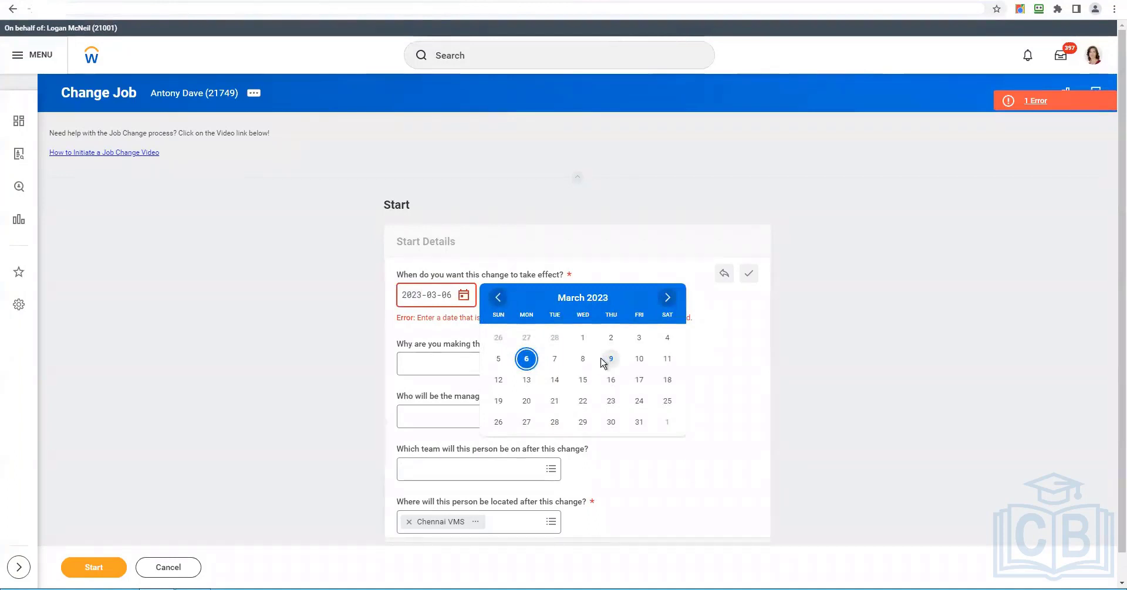
left_click(608, 359)
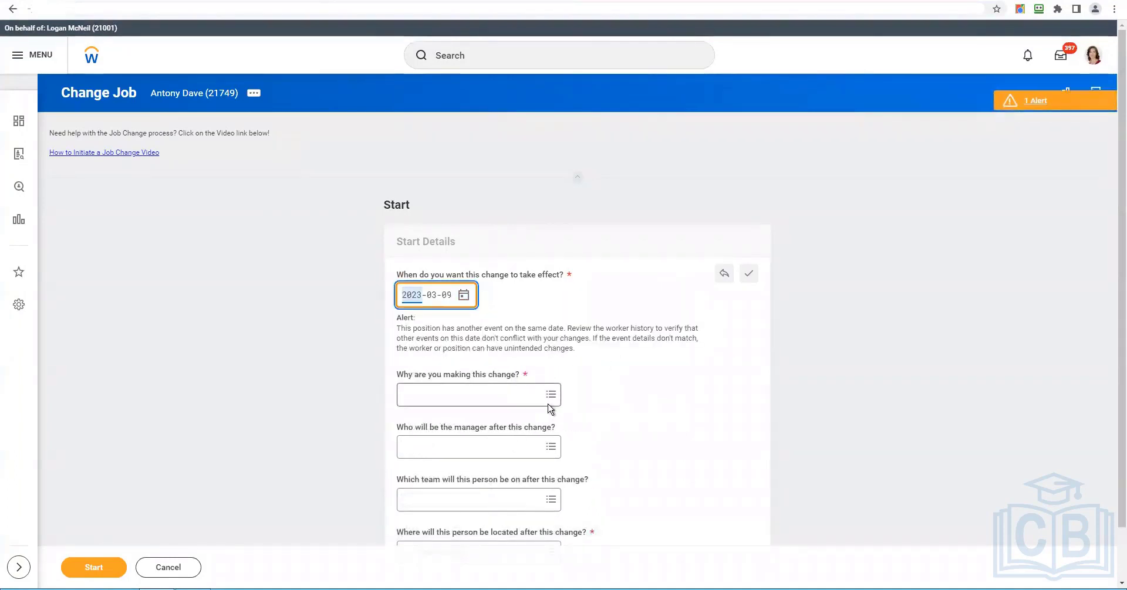
left_click(549, 395)
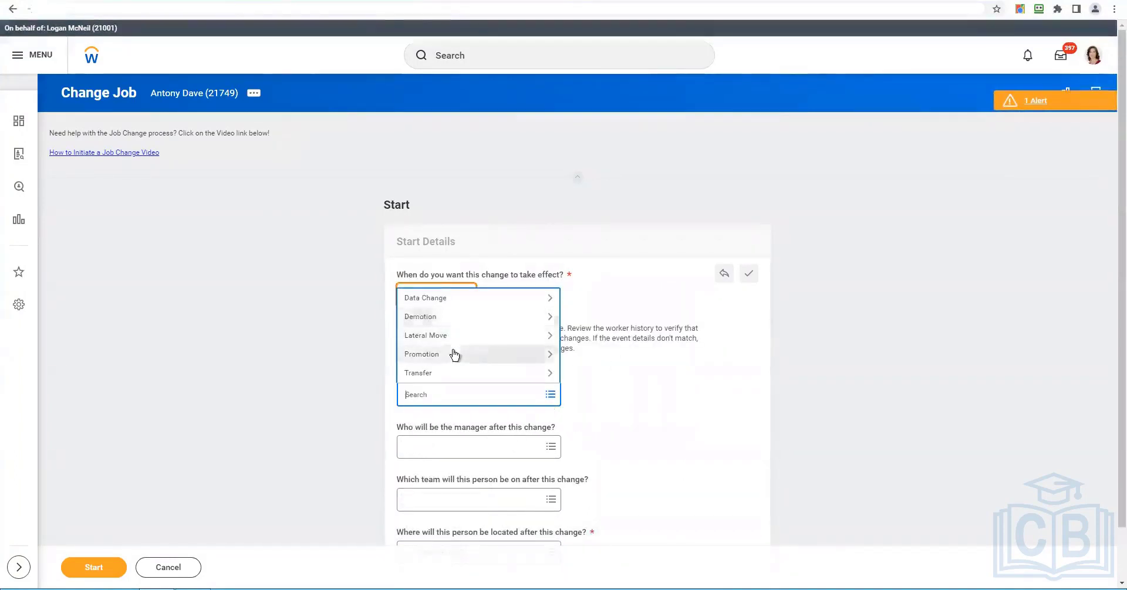
left_click(455, 354)
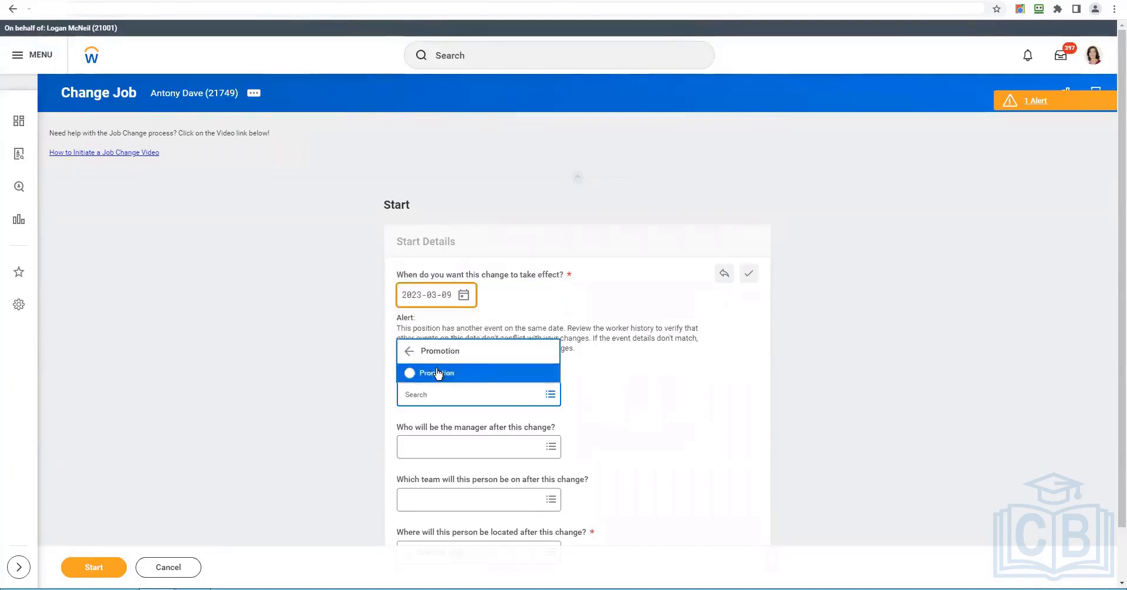
left_click(437, 373)
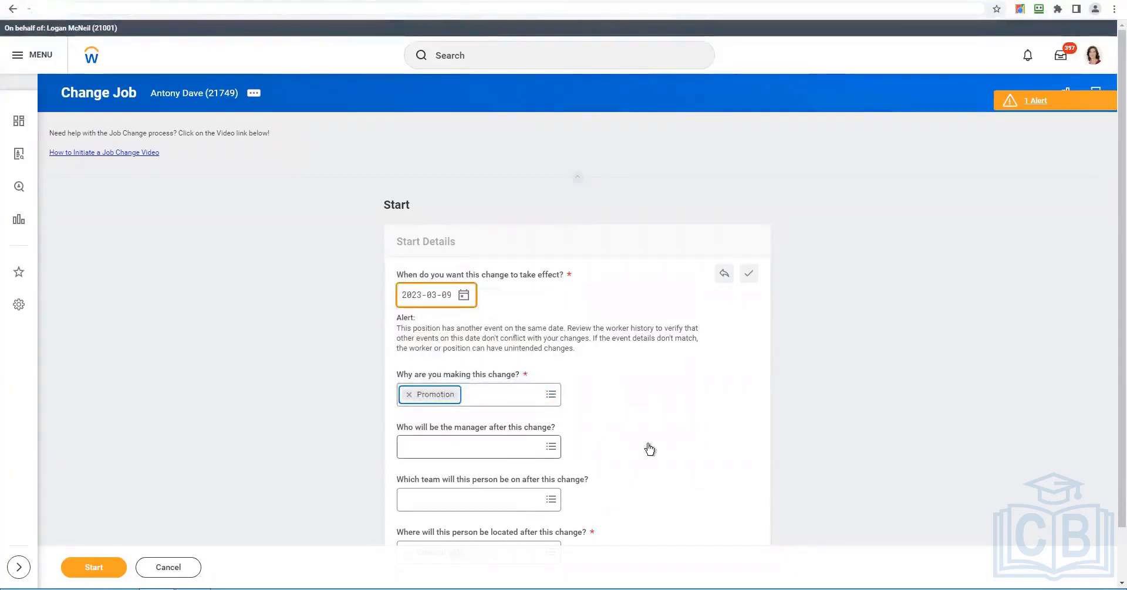
left_click(473, 447)
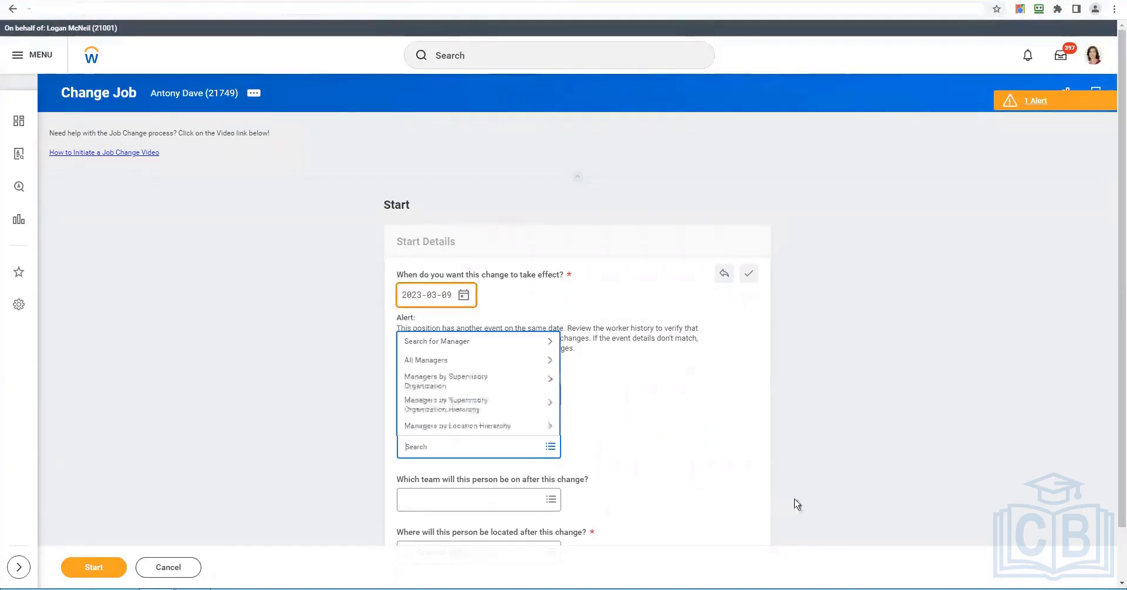
left_click(456, 343)
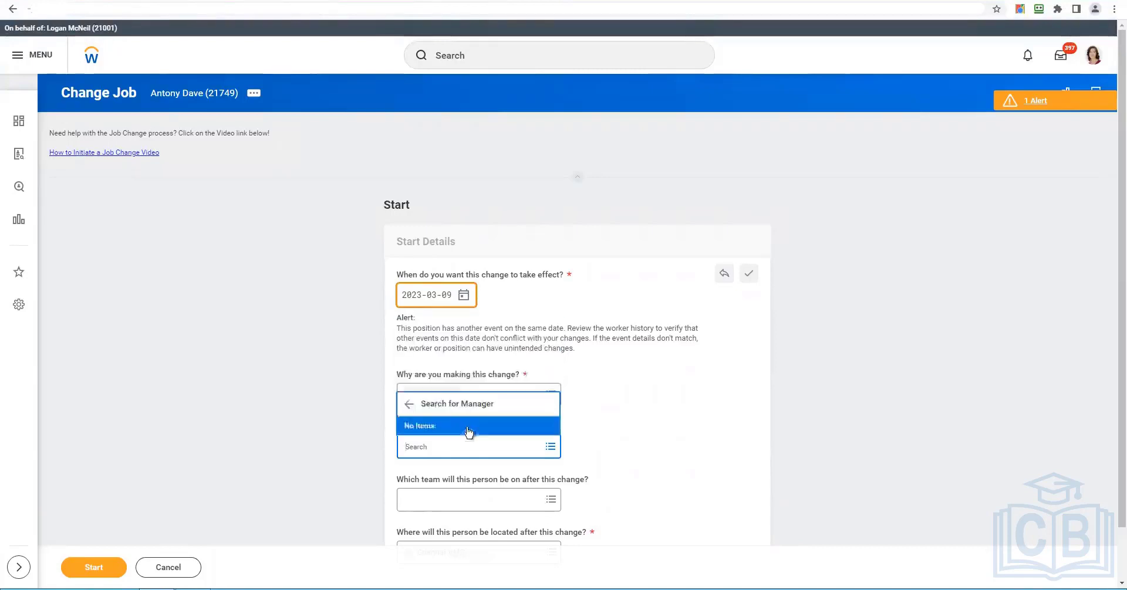
left_click(447, 404)
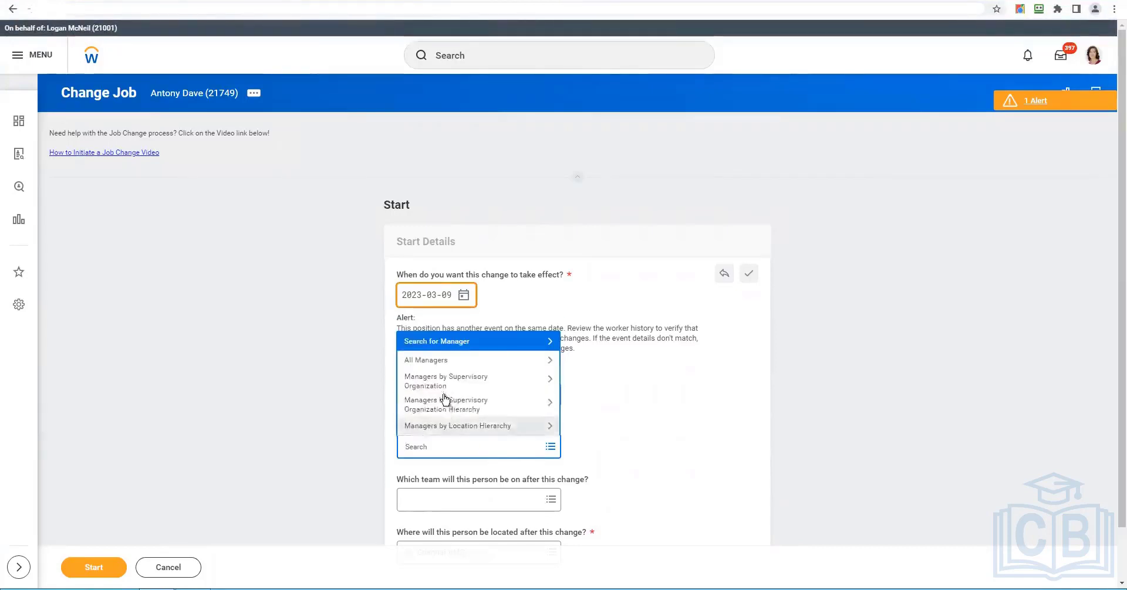
- Open the worker's profile in a separate tab and copy the manager's name from it
right_click(206, 93)
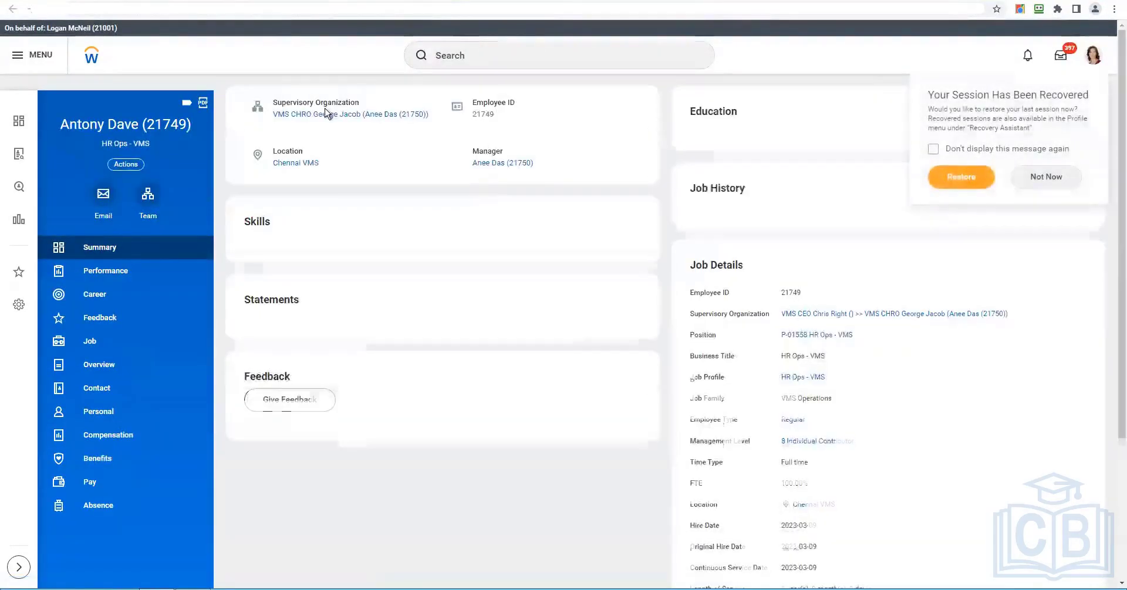
right_click(297, 165)
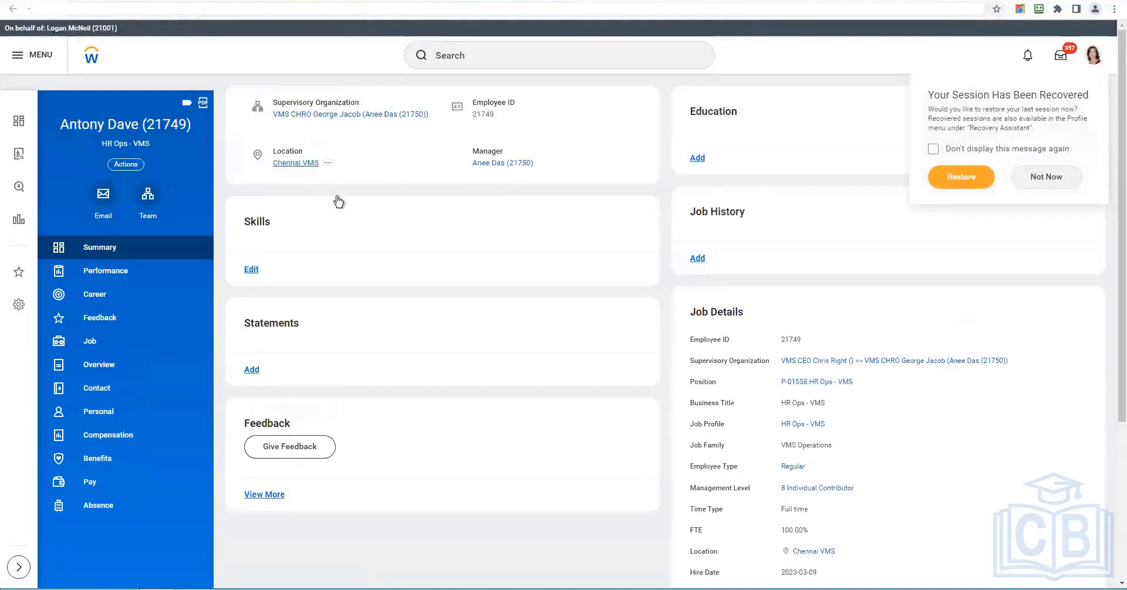
left_click(521, 229)
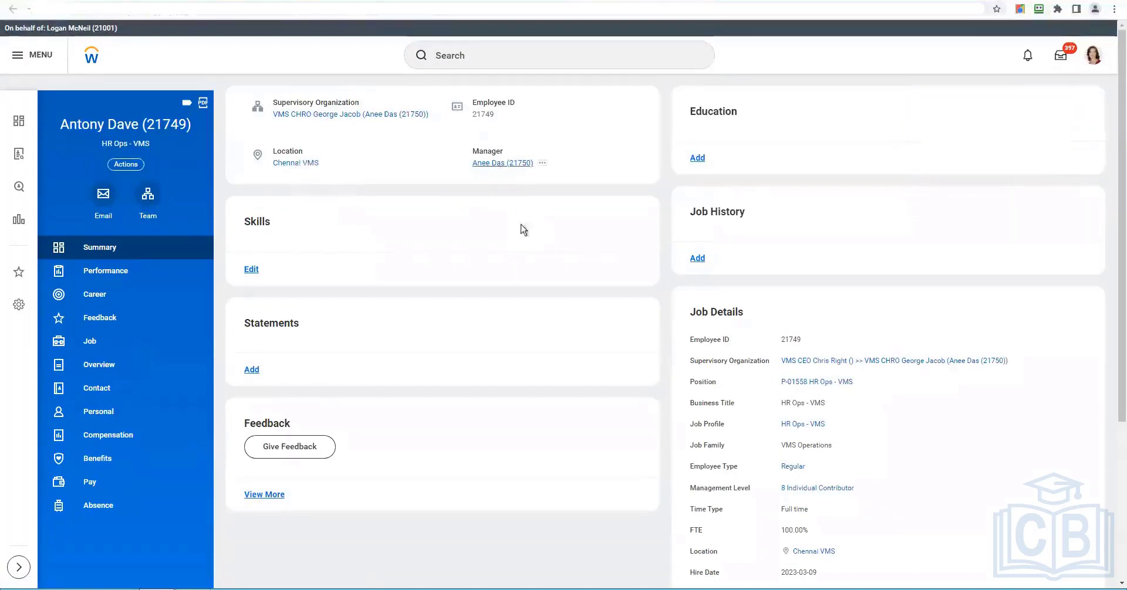
right_click(502, 168)
left_click(646, 292)
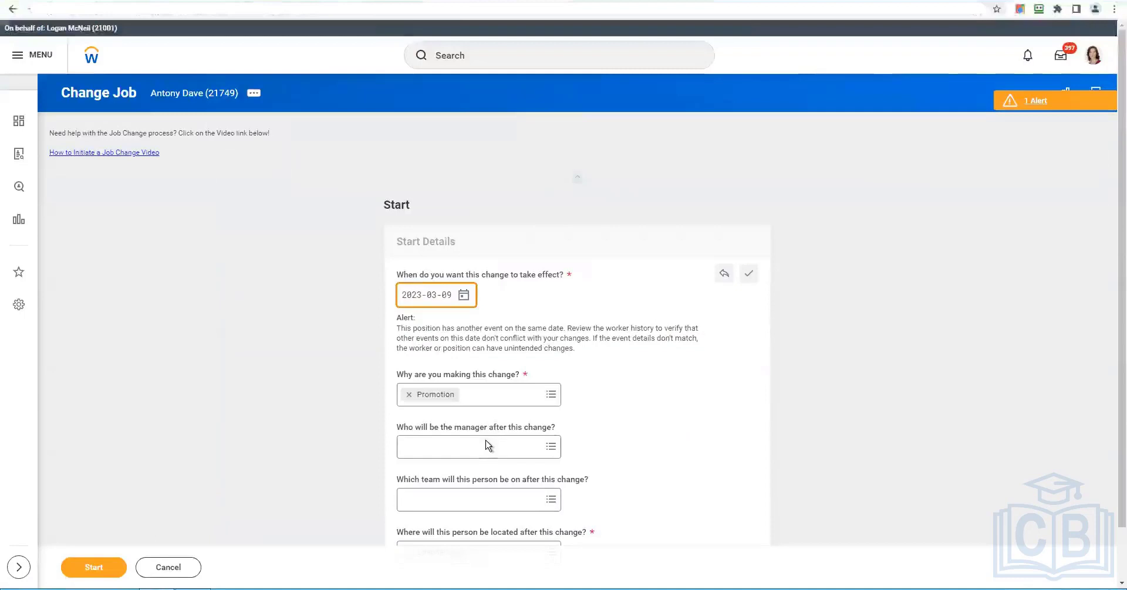
- Fill in the worker's current manager as the manager after the change on the Change Job form
left_click(487, 446)
type("Anee Das (21750)")
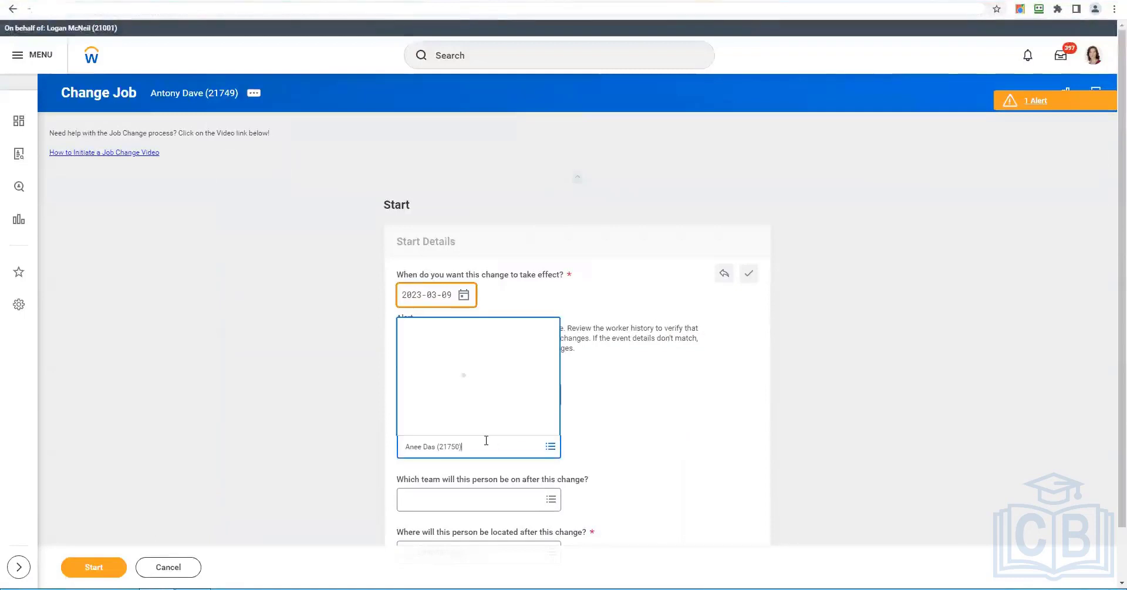
key("Return")
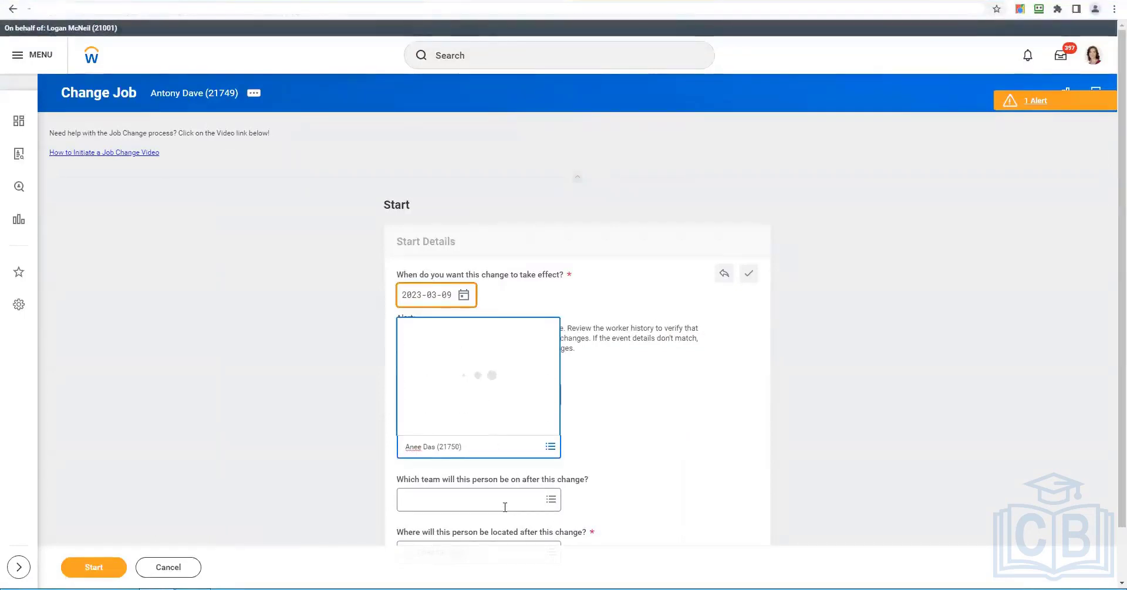
left_click(584, 481)
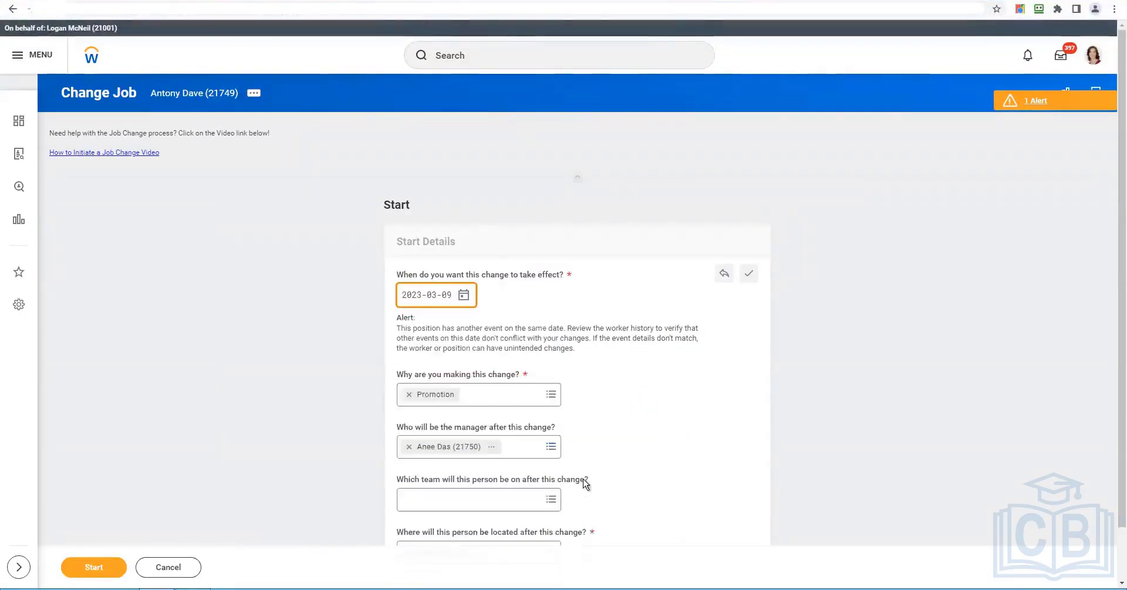
- Try to find the team after the change by searching with the copied manager's name
scroll(586, 481, "down", 1)
left_click(495, 444)
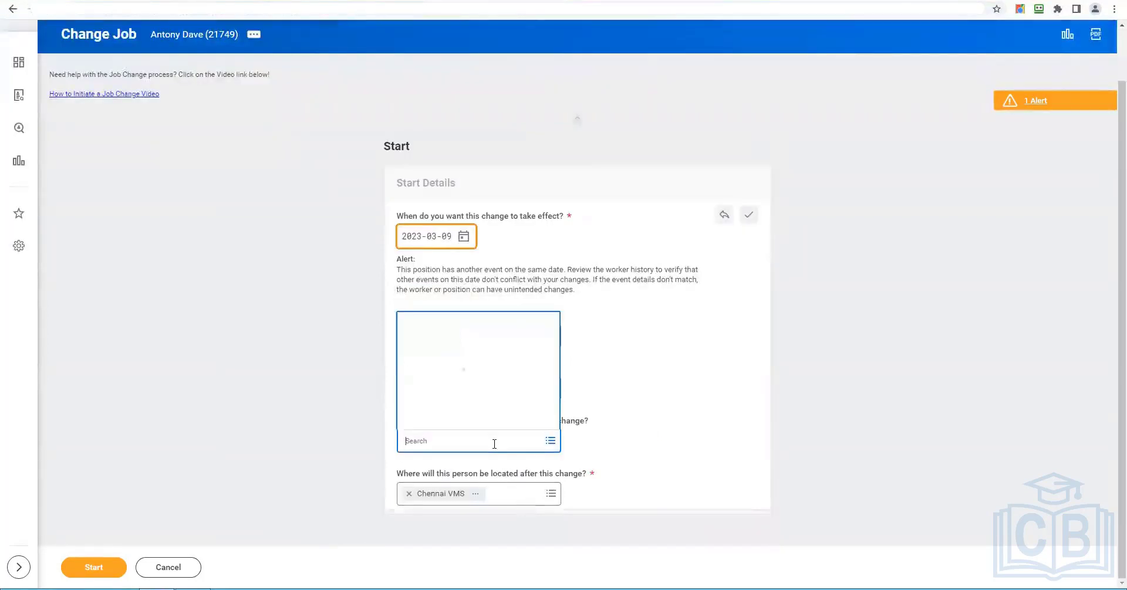
type("Anee Das (21750)")
key("Return")
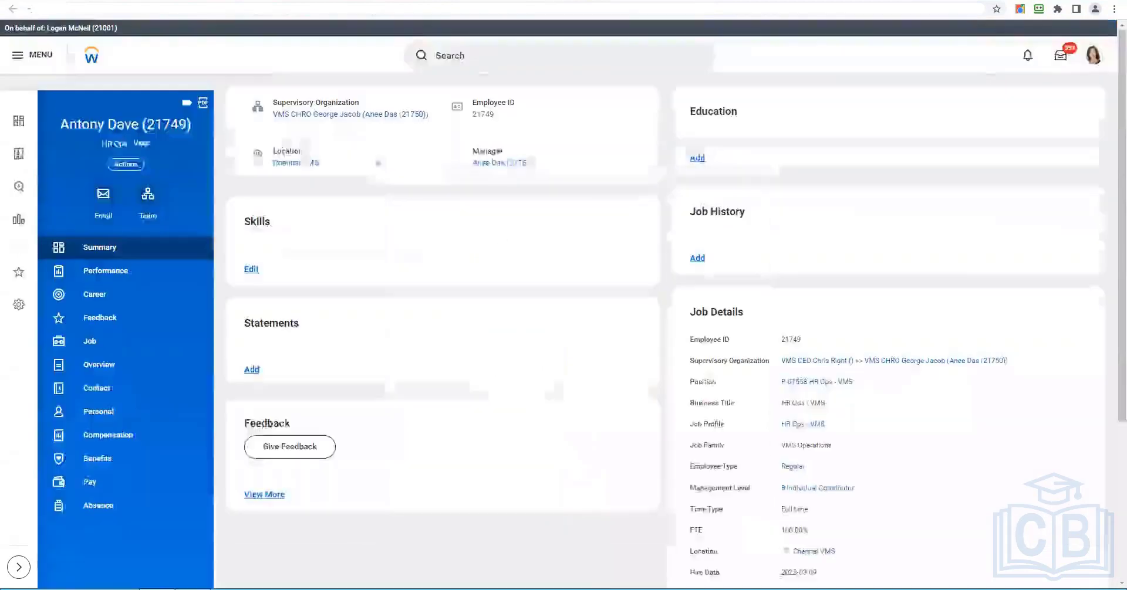
- Try to find the team after the change by searching with the supervisory organization's full name copied from the worker's profile
right_click(359, 121)
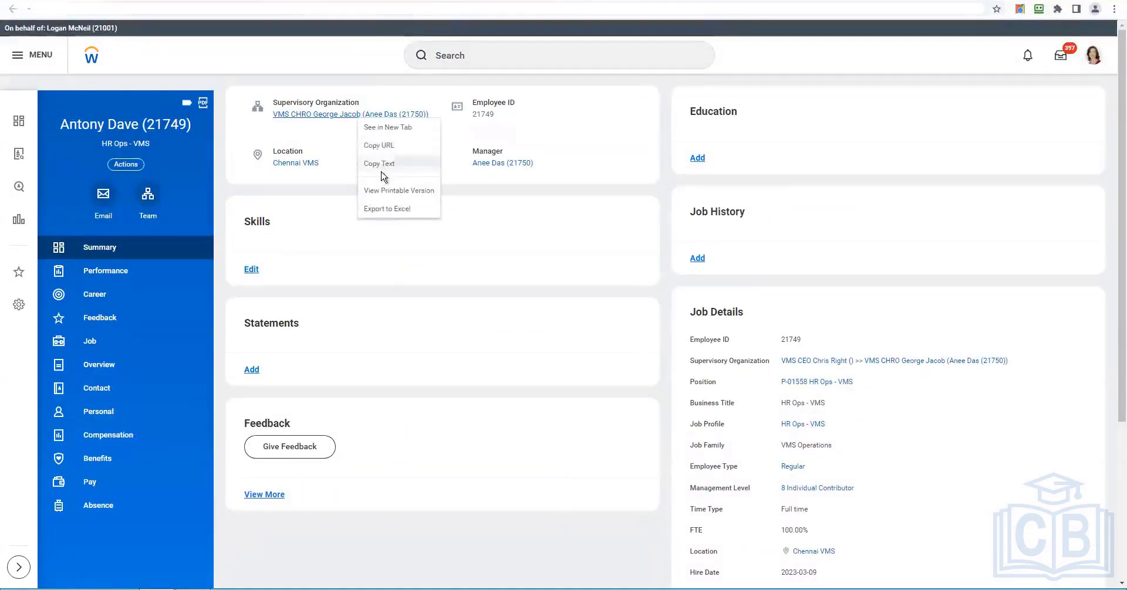
left_click(381, 165)
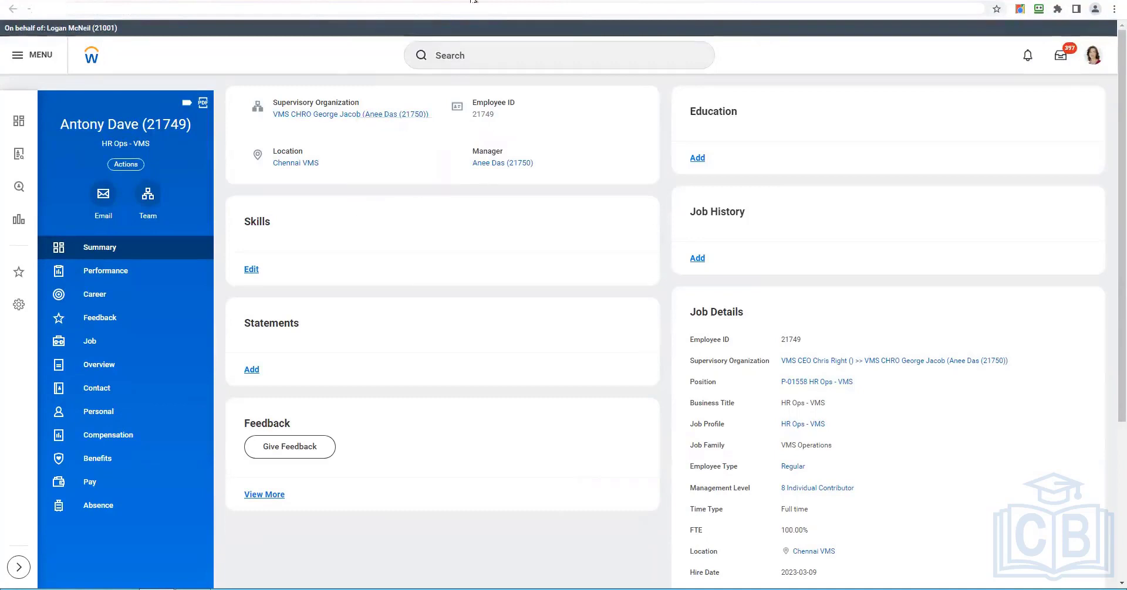
left_click(471, 0)
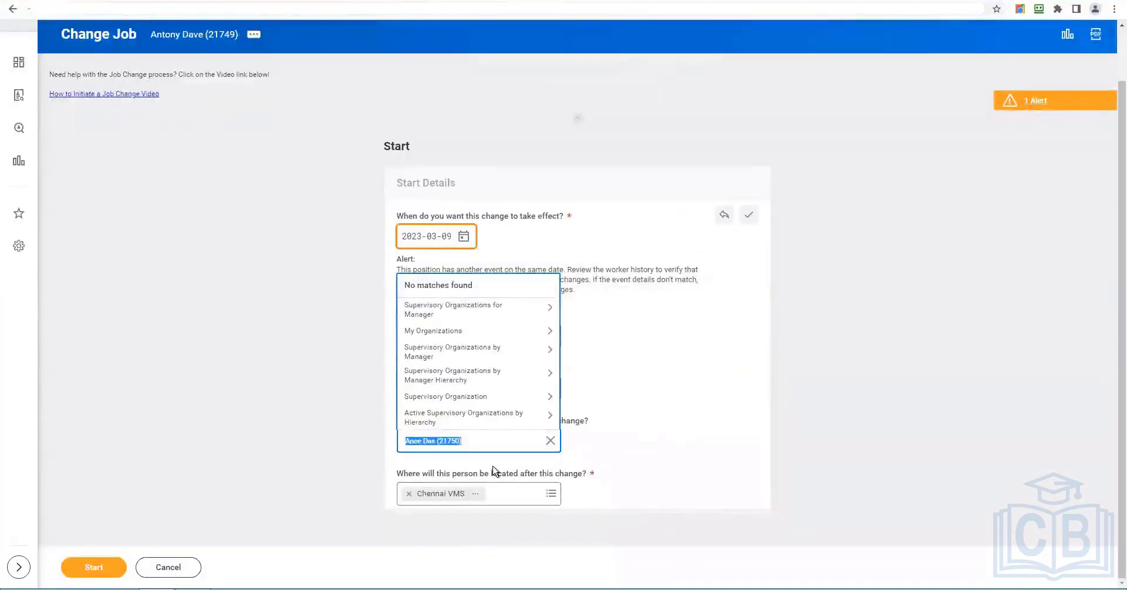
key("ctrl+v")
key("Return")
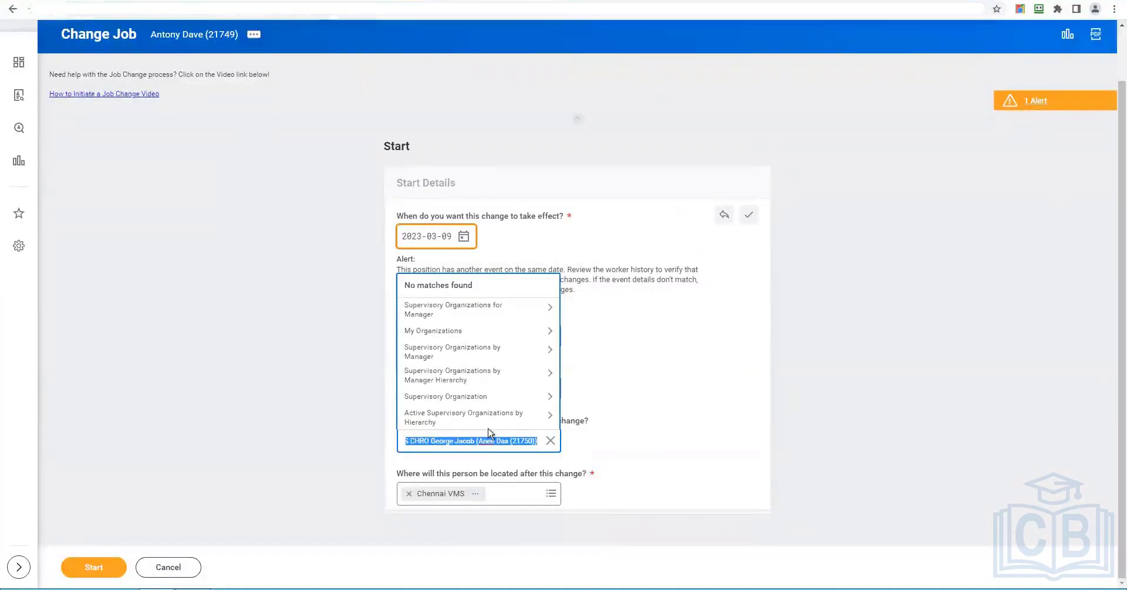
- Search for the team by the manager's name, select the manager's VMS CHRO organization, and start the job change
left_click(506, 440)
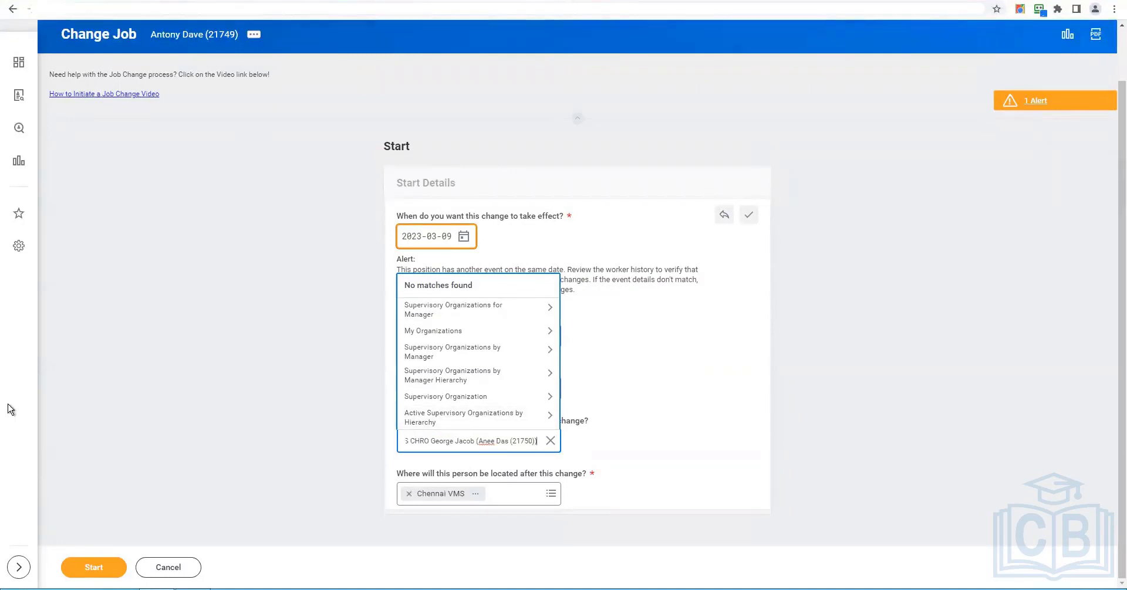
key("ctrl+a")
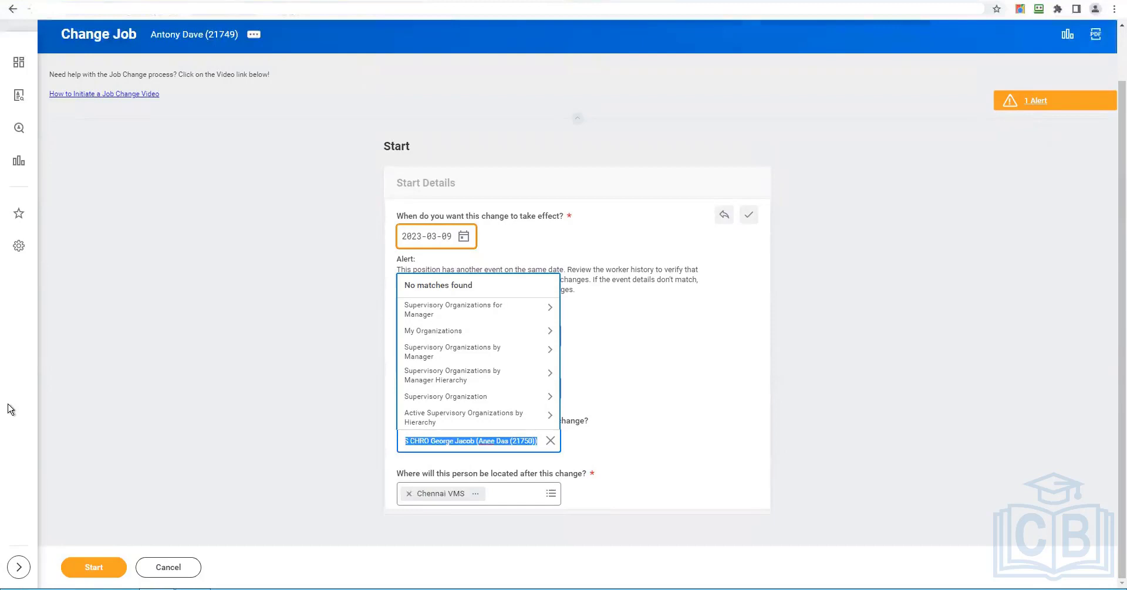
type("Anee")
key("Return")
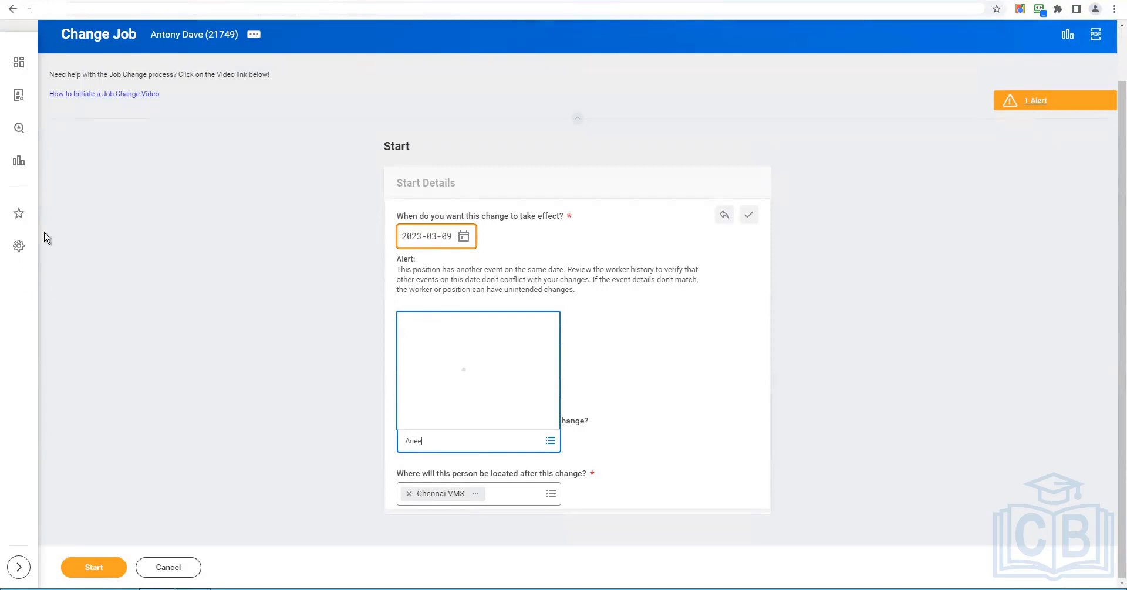
type("das")
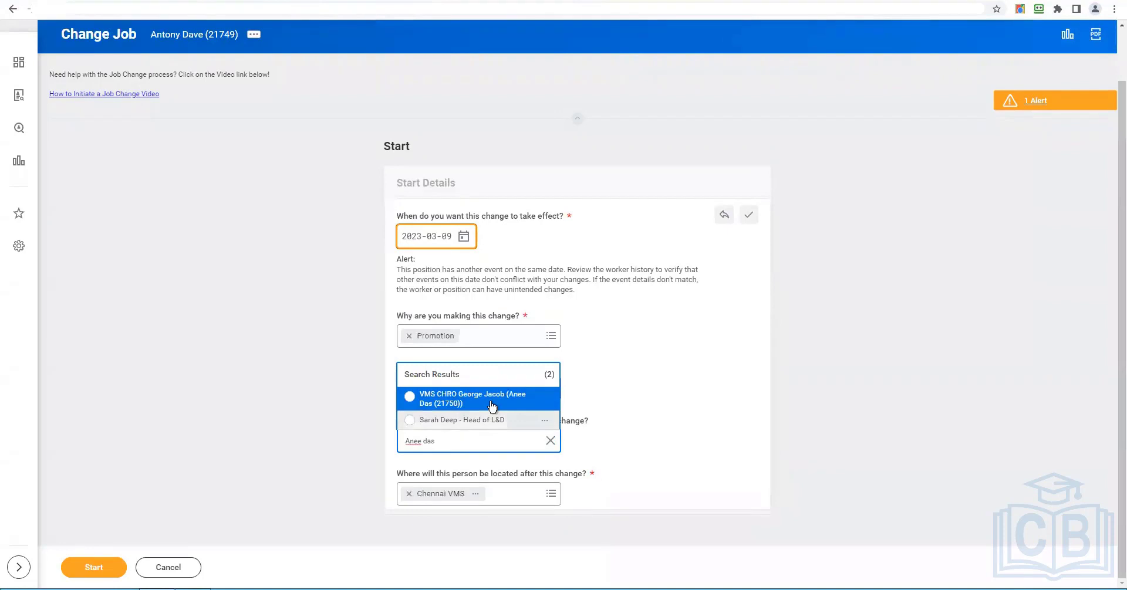
left_click(492, 398)
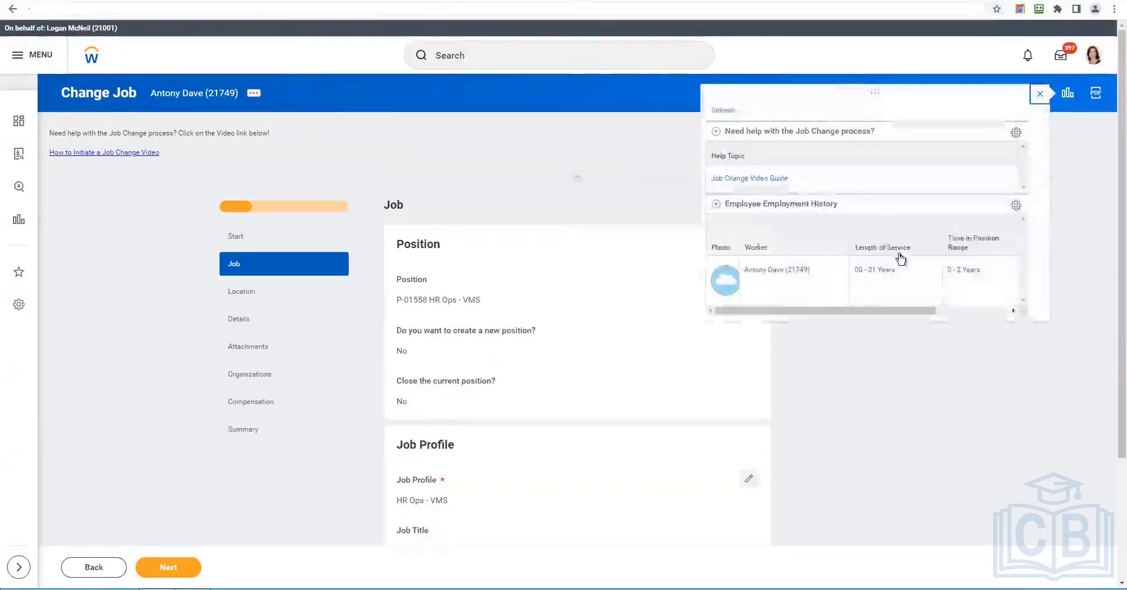
- Change the job profile to HR Manager in the Job section of the job change
left_click(1034, 97)
scroll(477, 435, "down", 2)
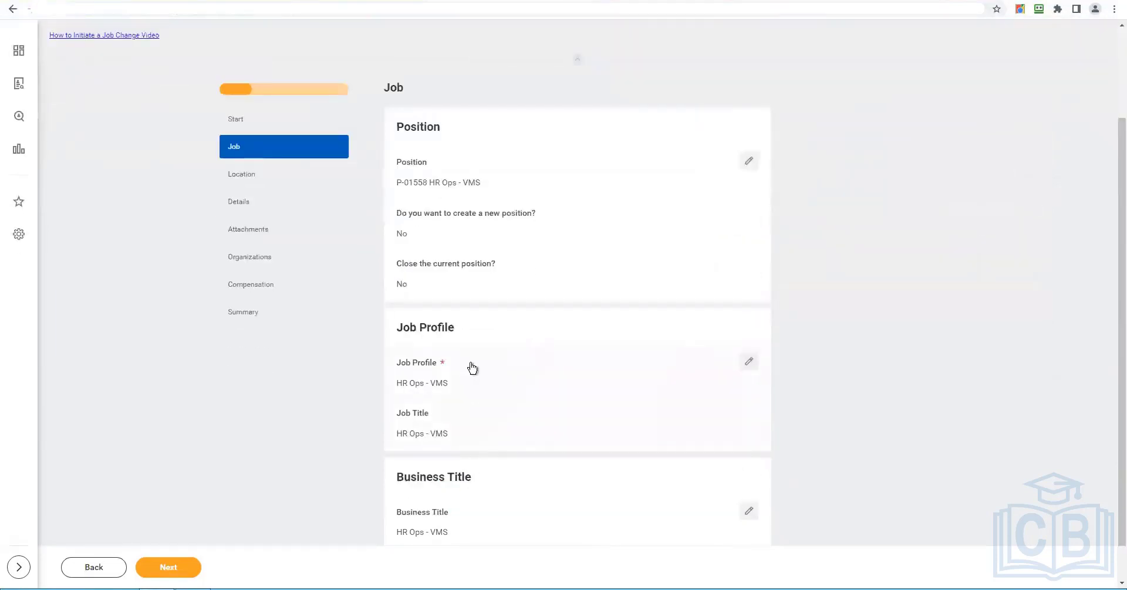
left_click(470, 386)
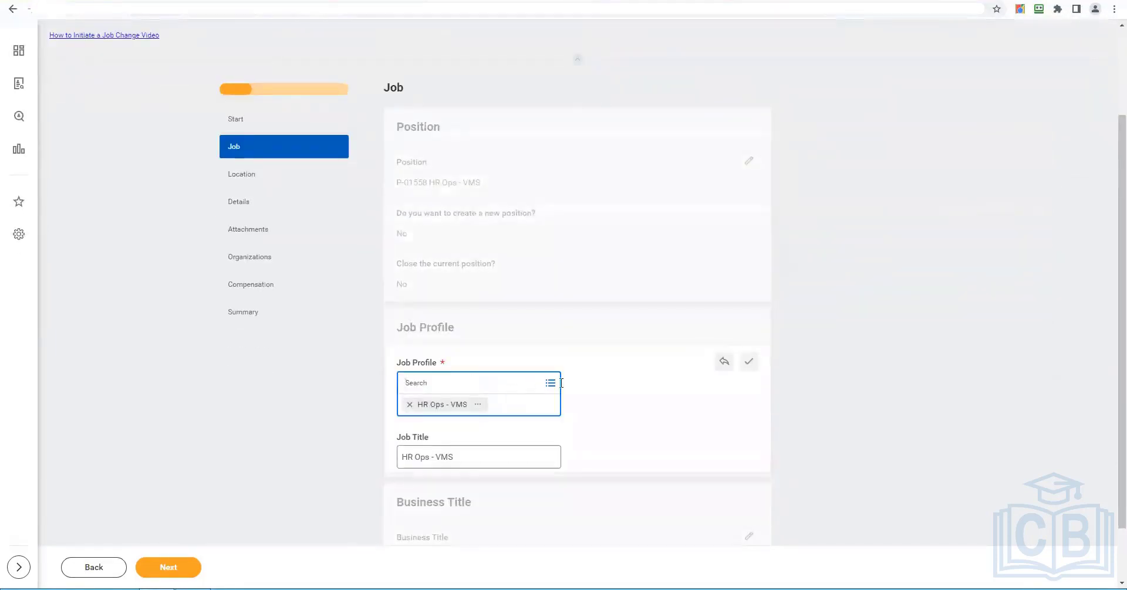
left_click(555, 385)
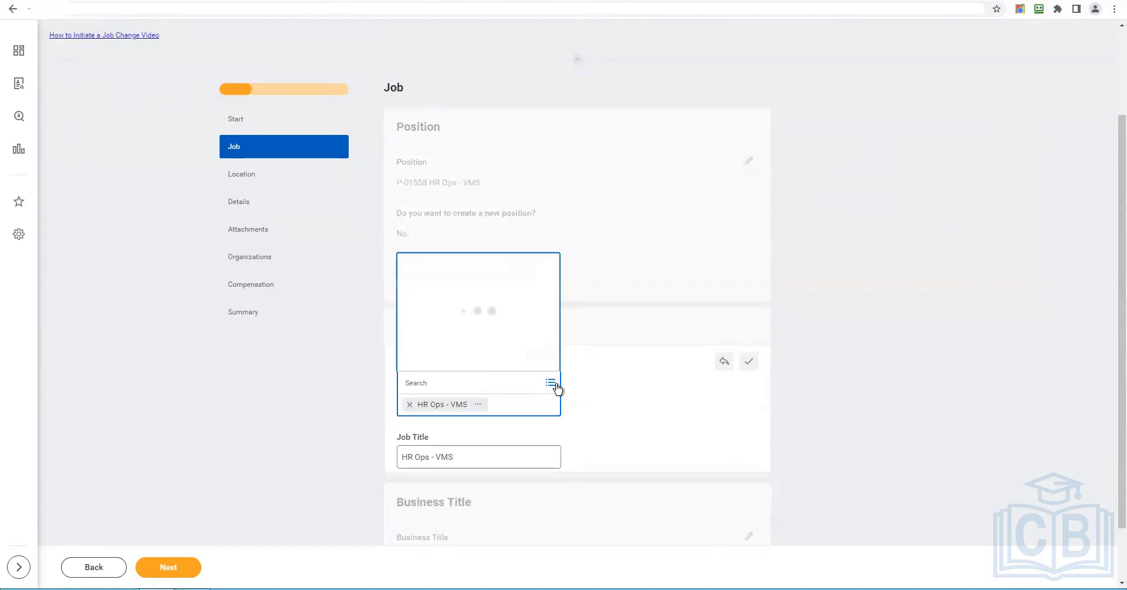
left_click(455, 265)
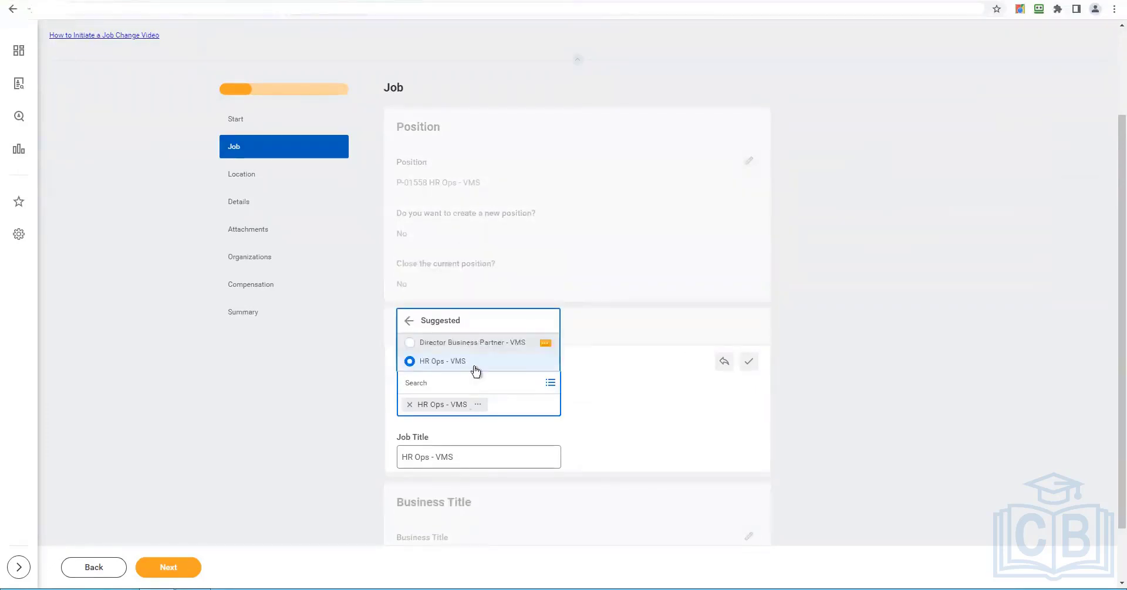
type("HR oper")
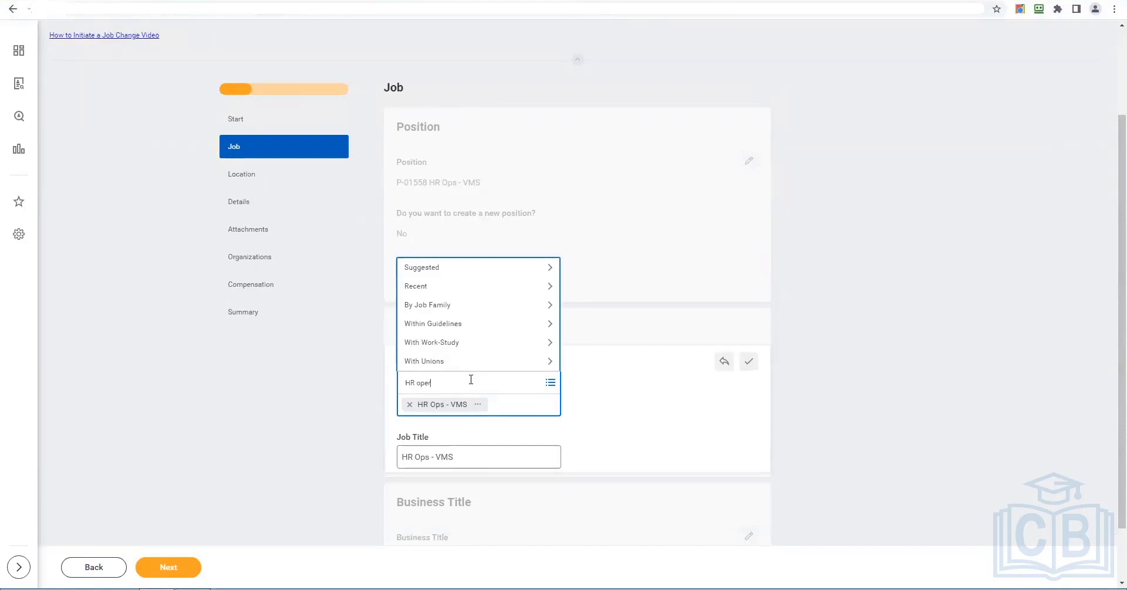
key("Return")
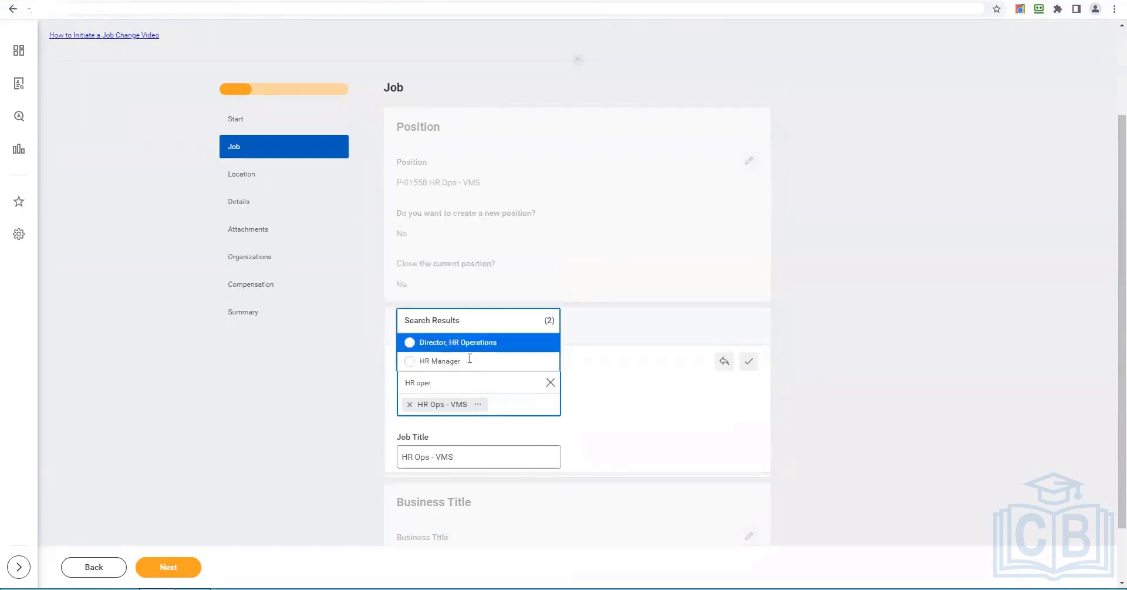
left_click(466, 369)
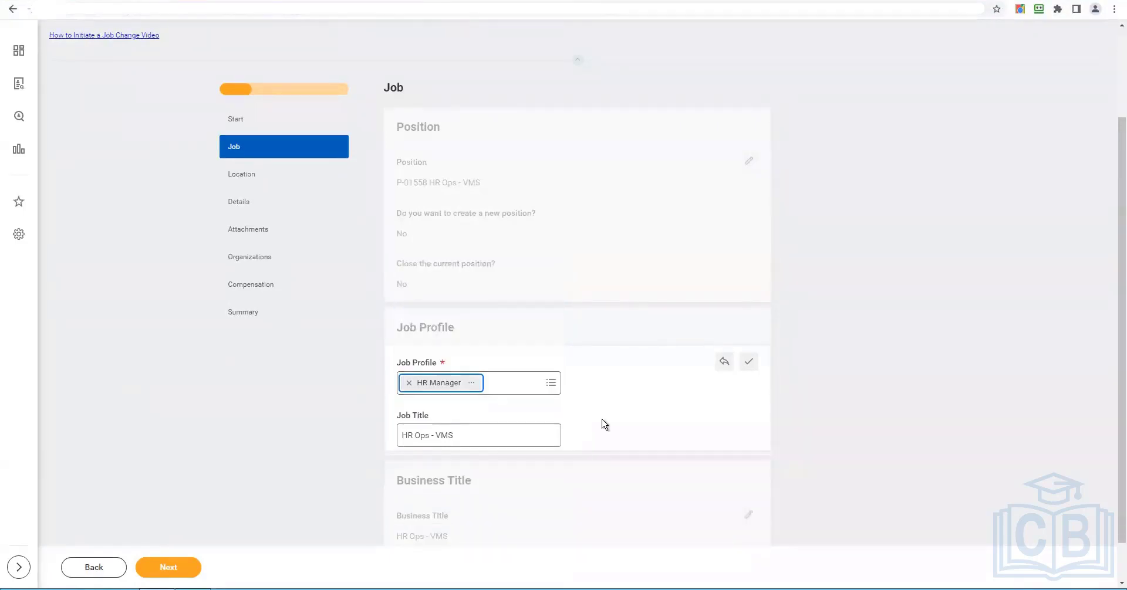
scroll(546, 471, "down", 1)
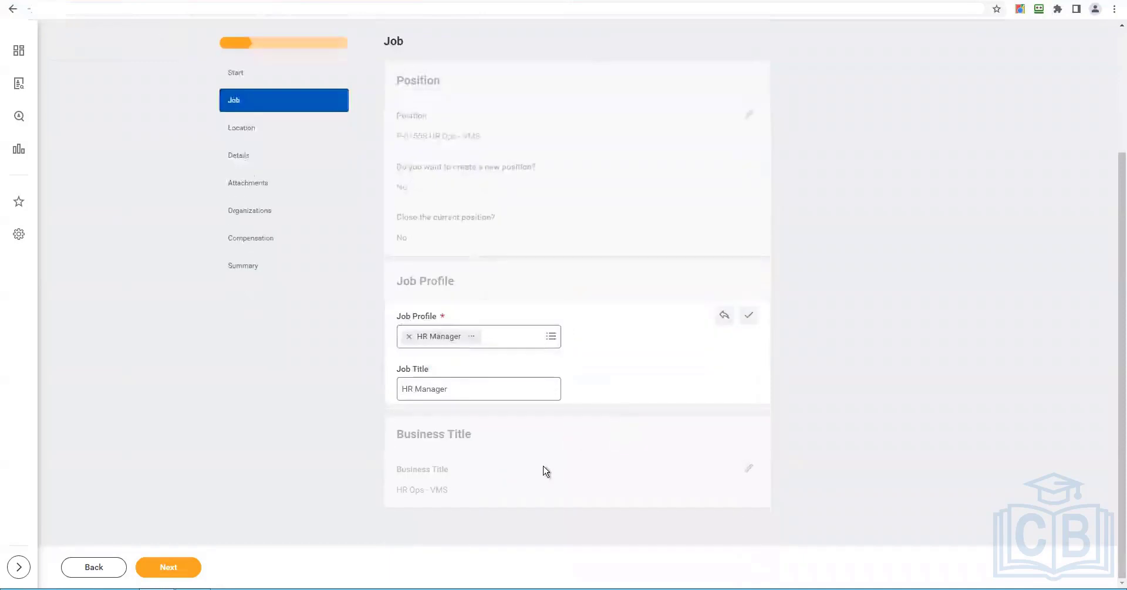
left_click(749, 316)
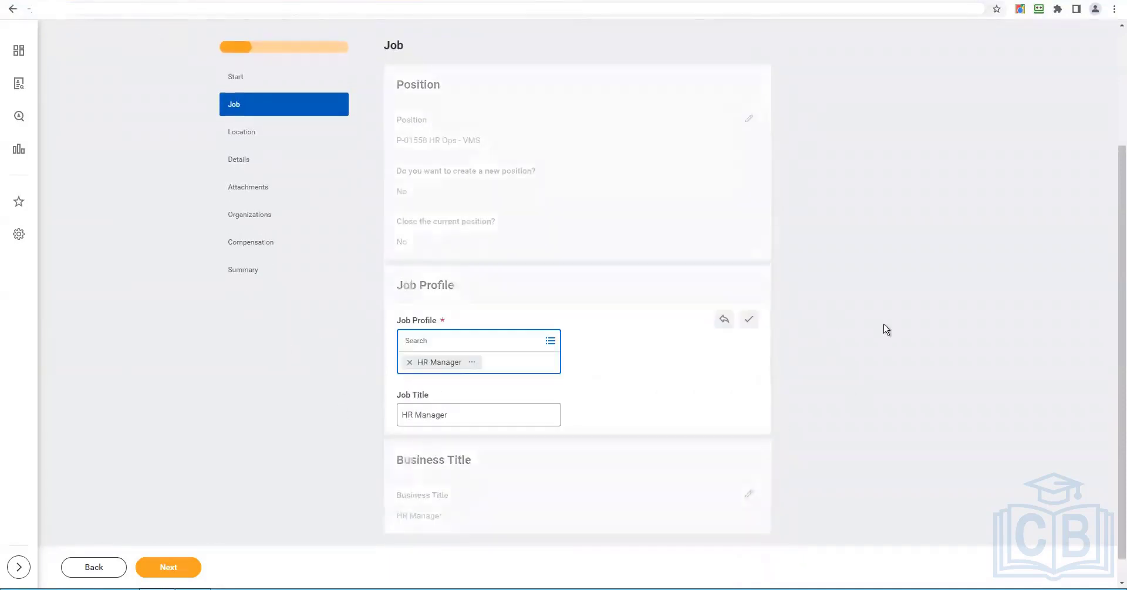
- Review the Location, Details and Attachments sections of the job change
left_click(167, 567)
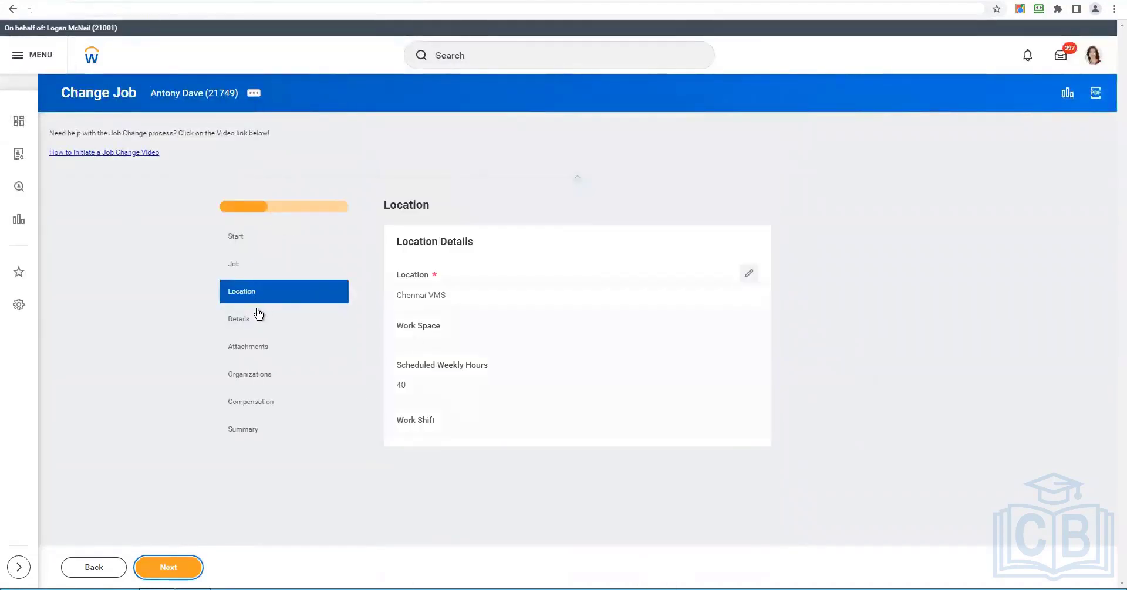
left_click(239, 323)
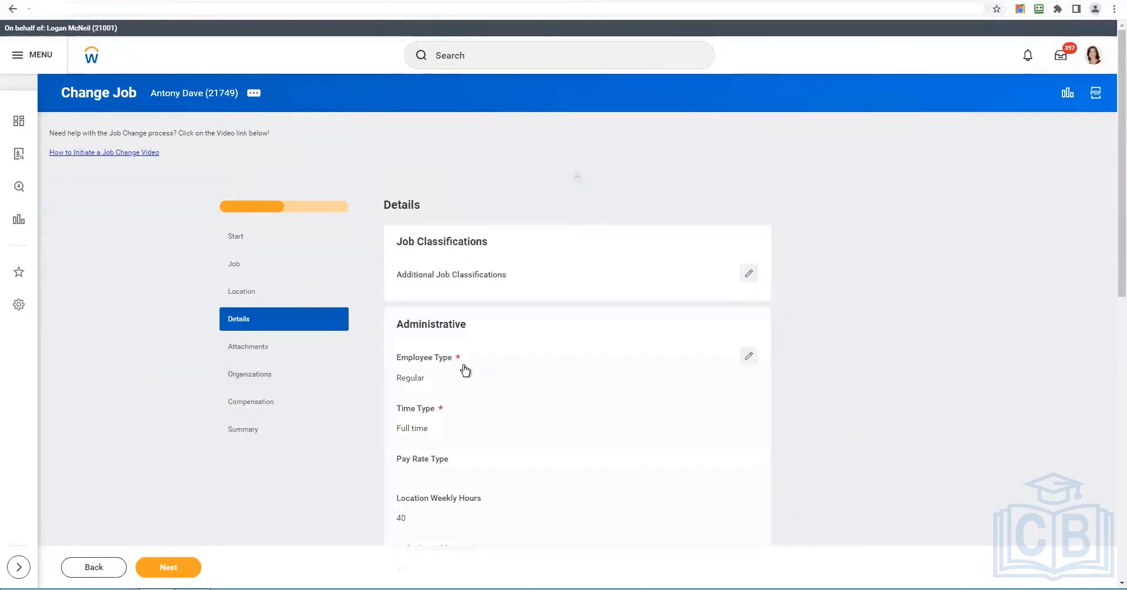
scroll(465, 370, "down", 8)
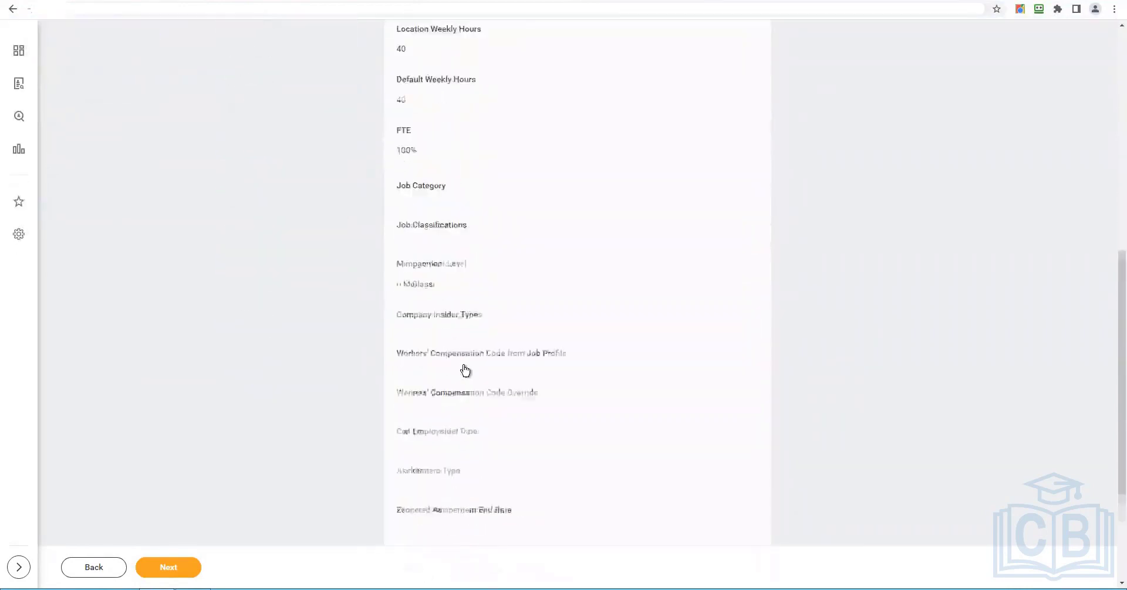
scroll(465, 370, "down", 2)
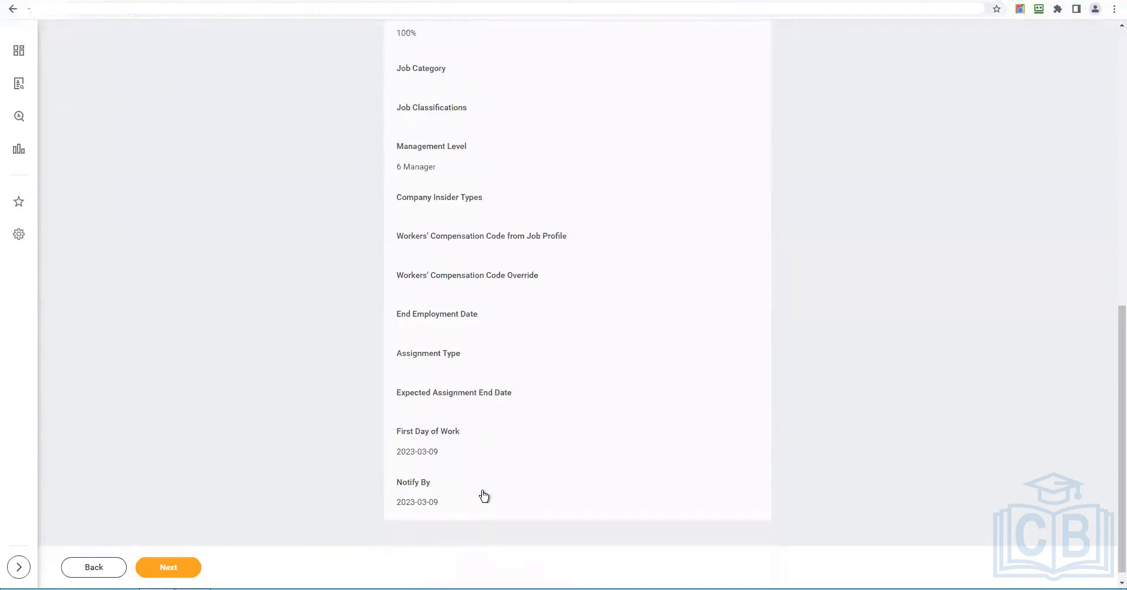
scroll(484, 496, "up", 10)
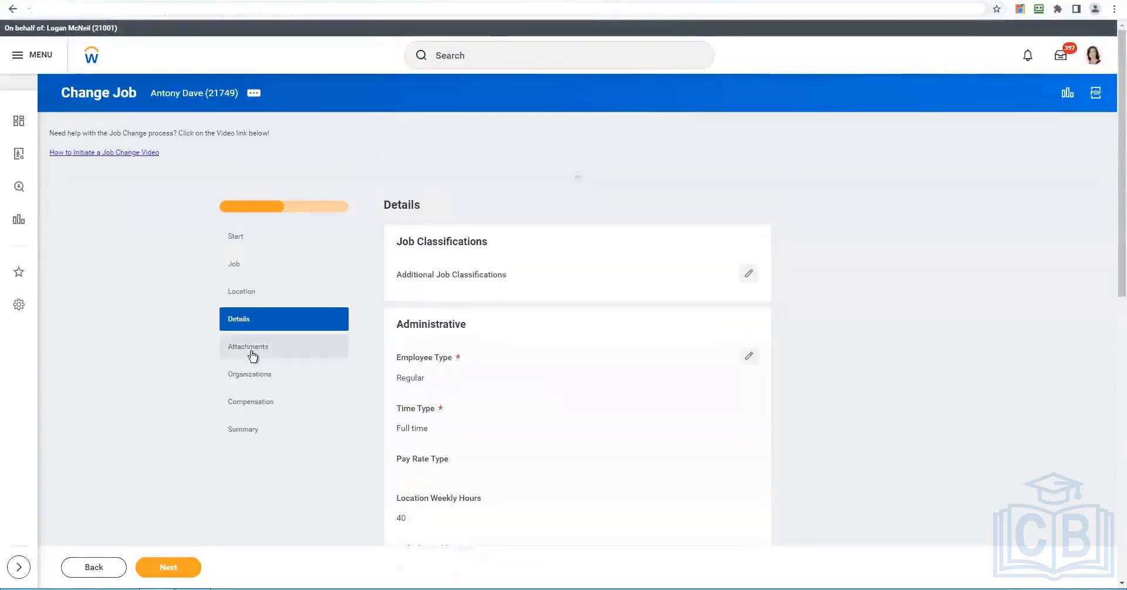
left_click(252, 351)
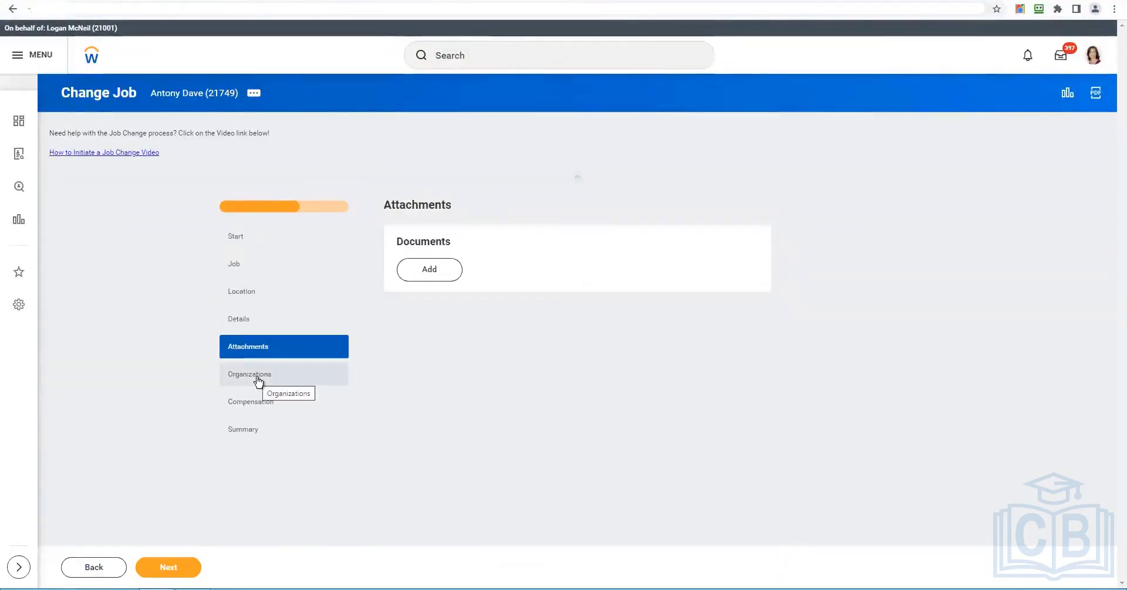
- Set the company to Global Modern Services, Inc. (USA) in the Organizations section
left_click(317, 375)
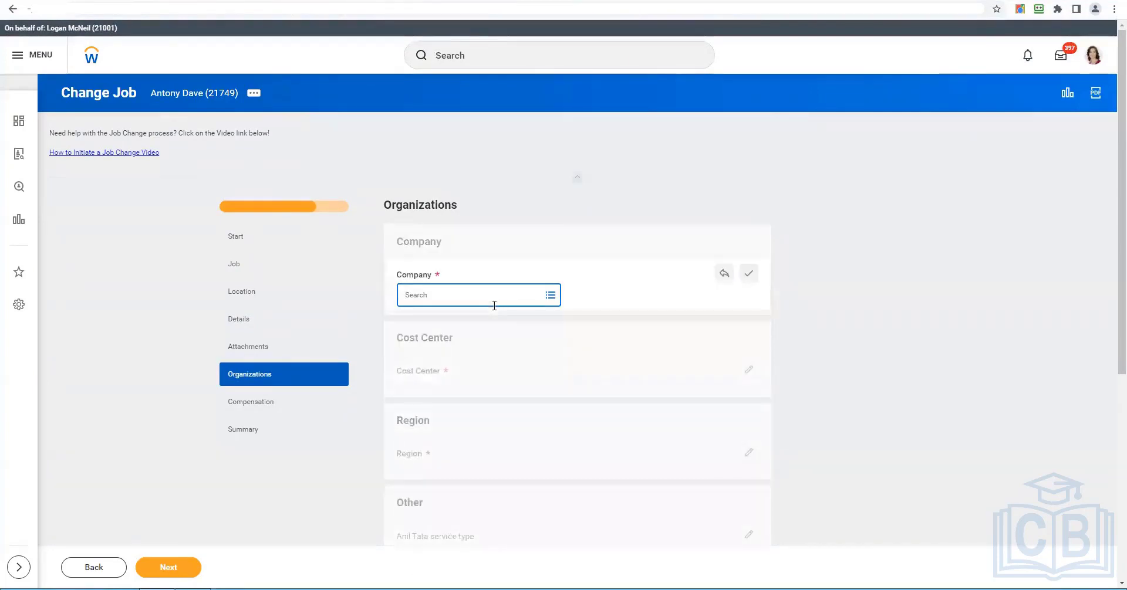
type("GMS")
key("Return")
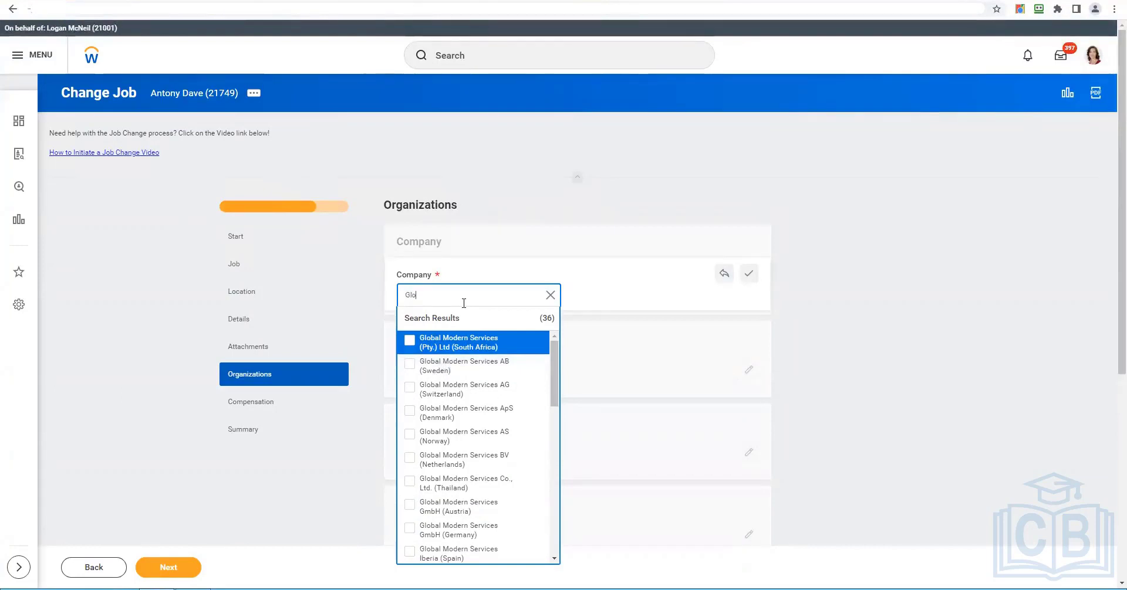
type("bal USa")
key("Return")
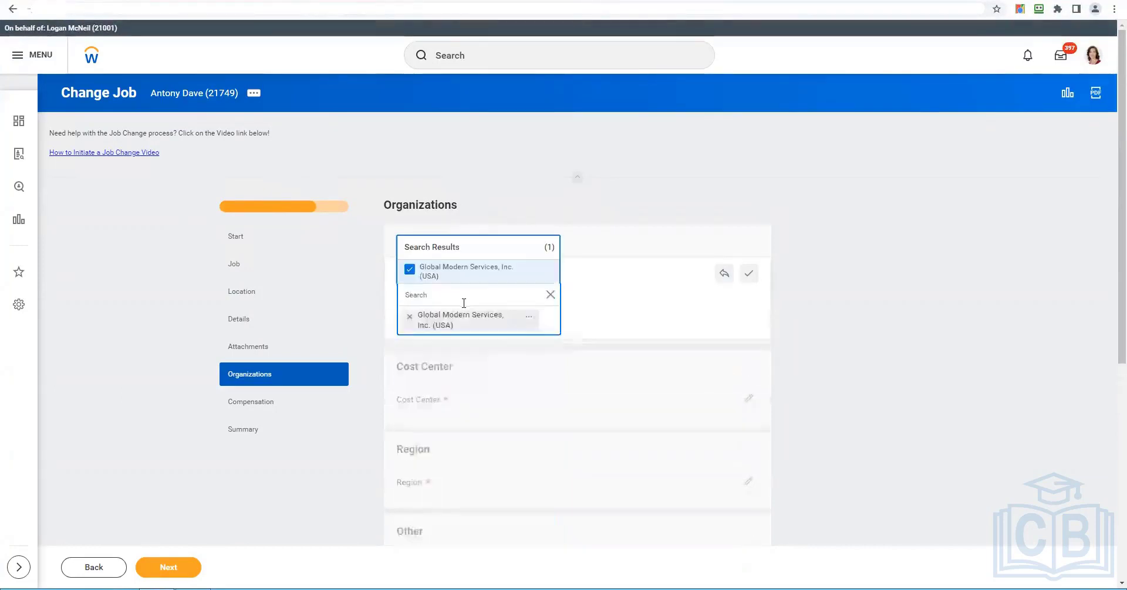
- Set the cost center to 41500 HR Operations for the job change
left_click(429, 392)
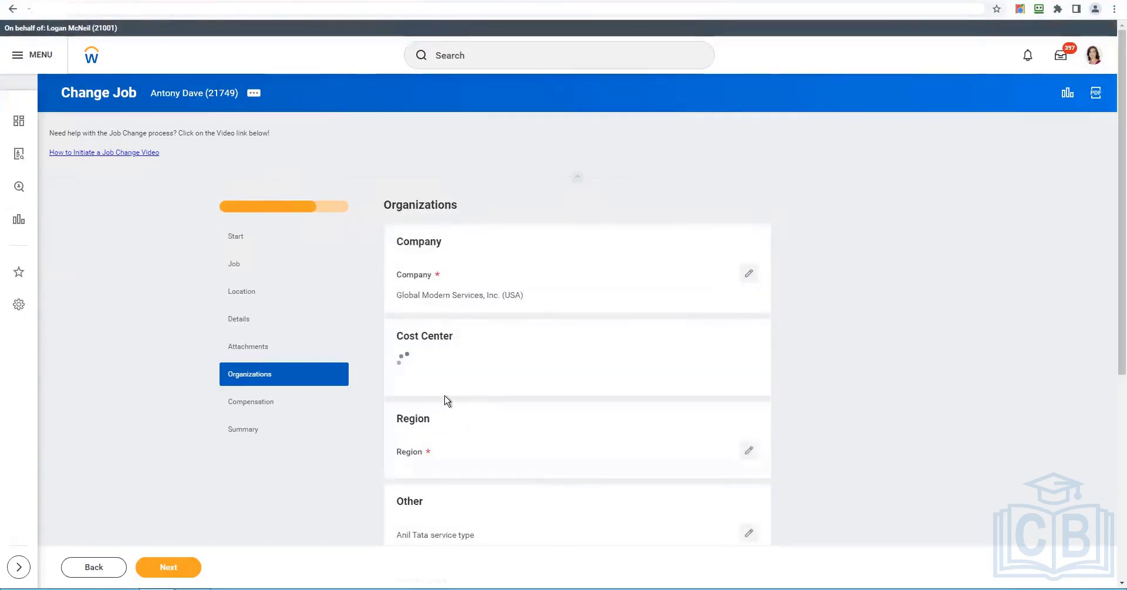
left_click(445, 391)
type("HR")
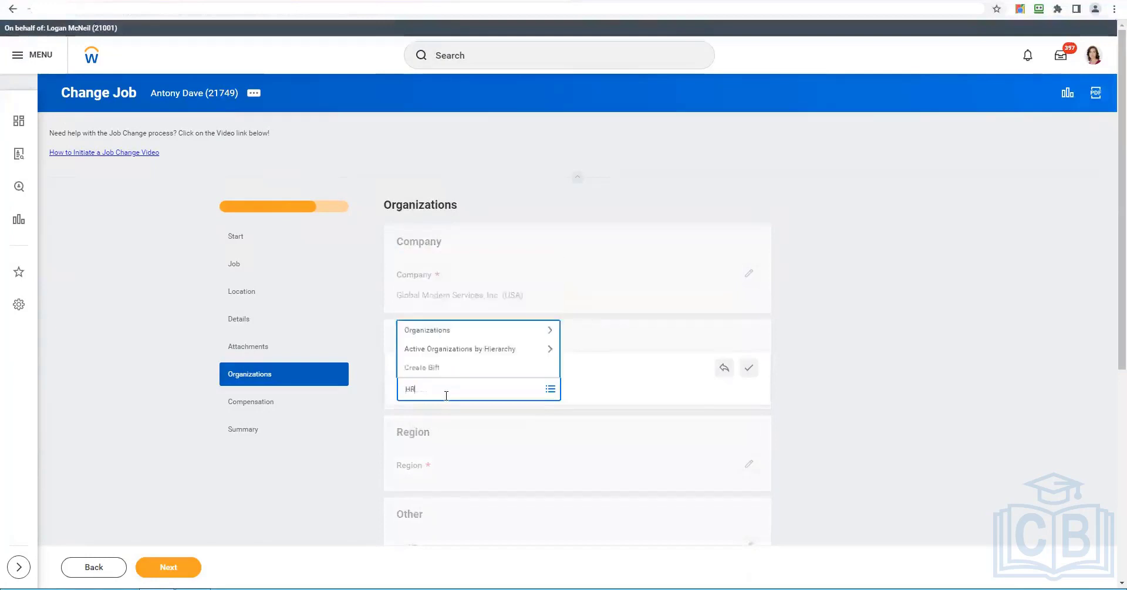
key("Return")
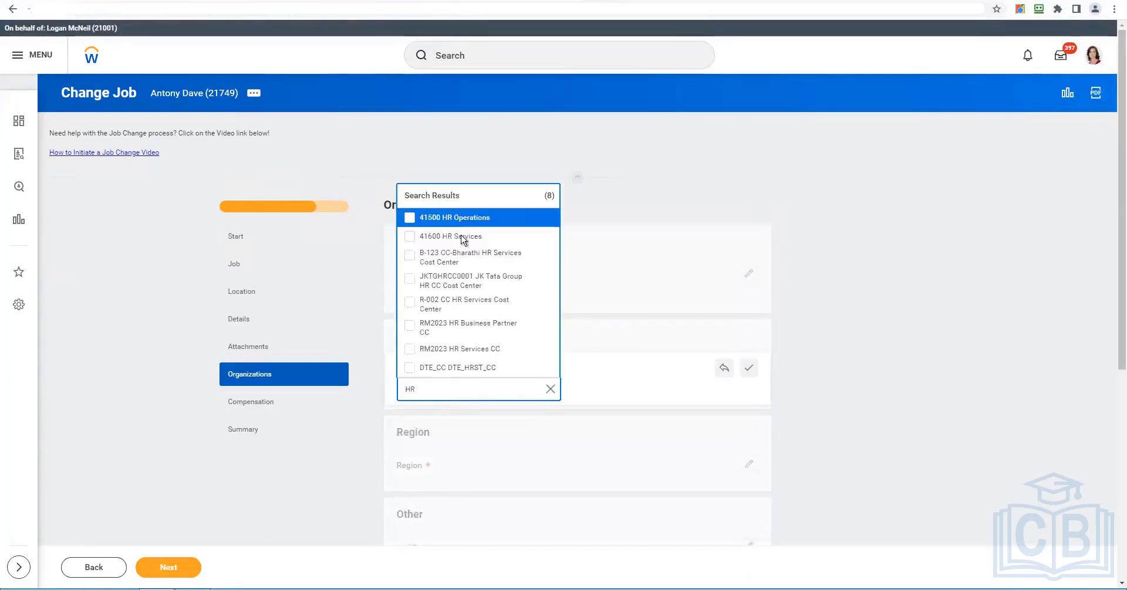
left_click(434, 217)
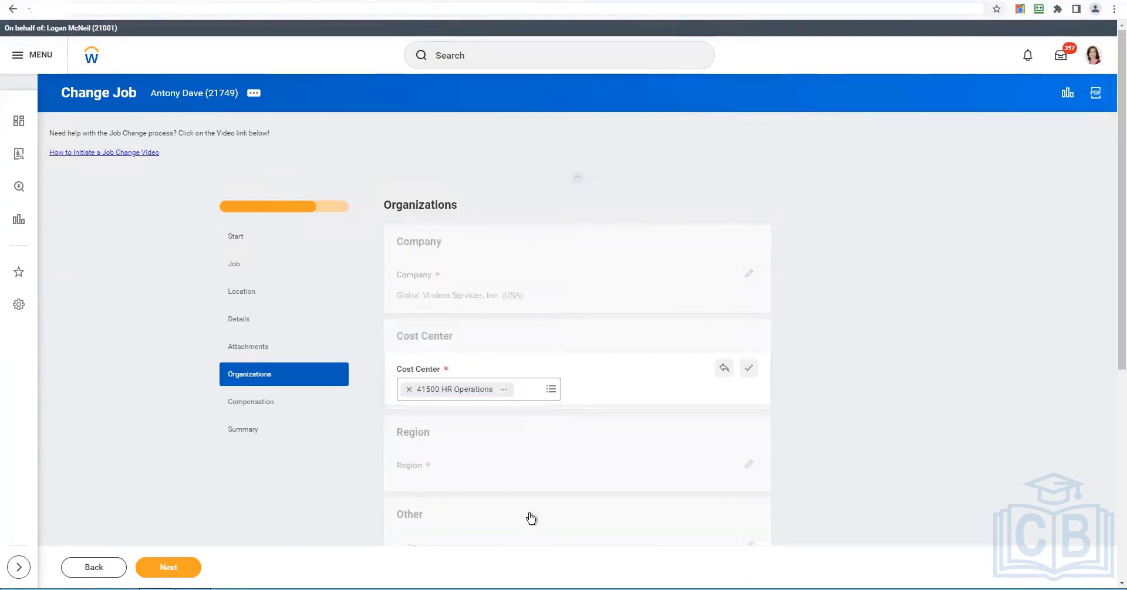
left_click(614, 516)
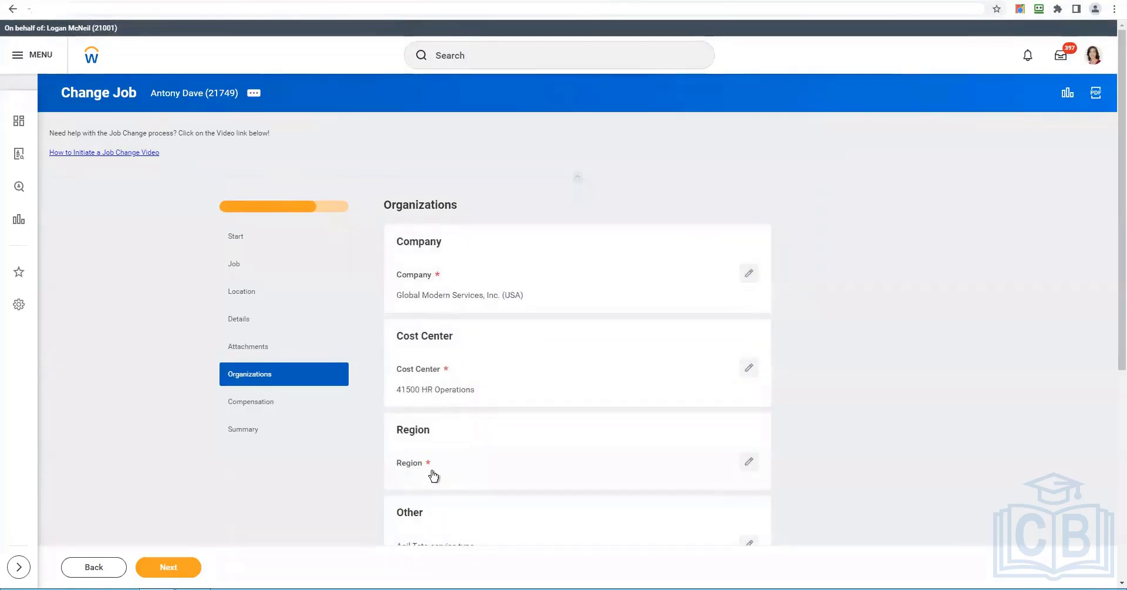
- Set the region to US - Central under North America, United States in the Region Hierarchy, and continue to Compensation
left_click(433, 476)
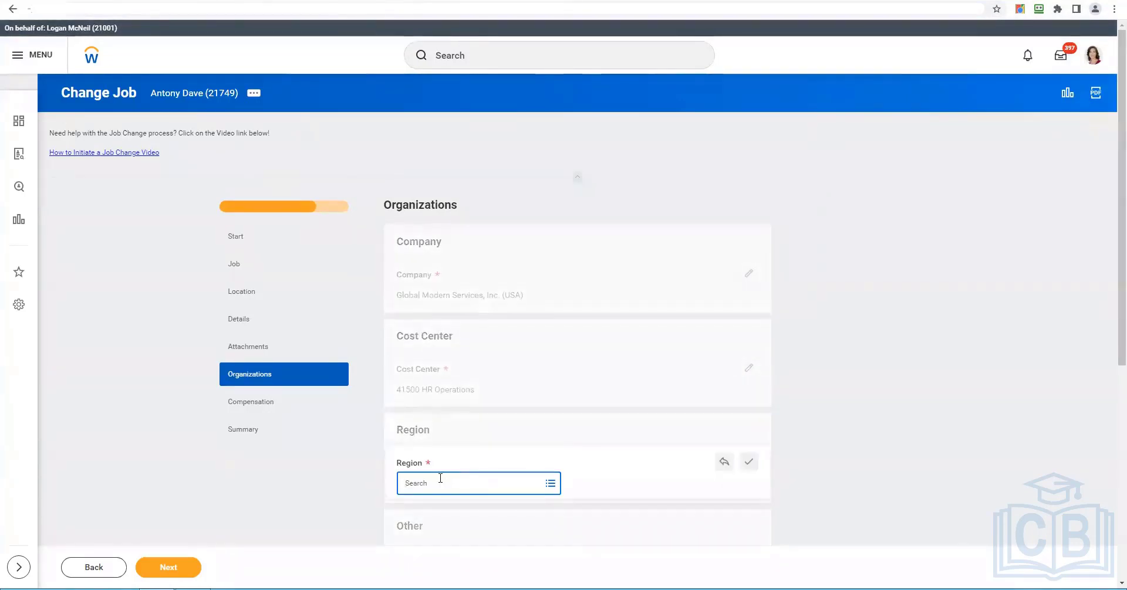
left_click(440, 481)
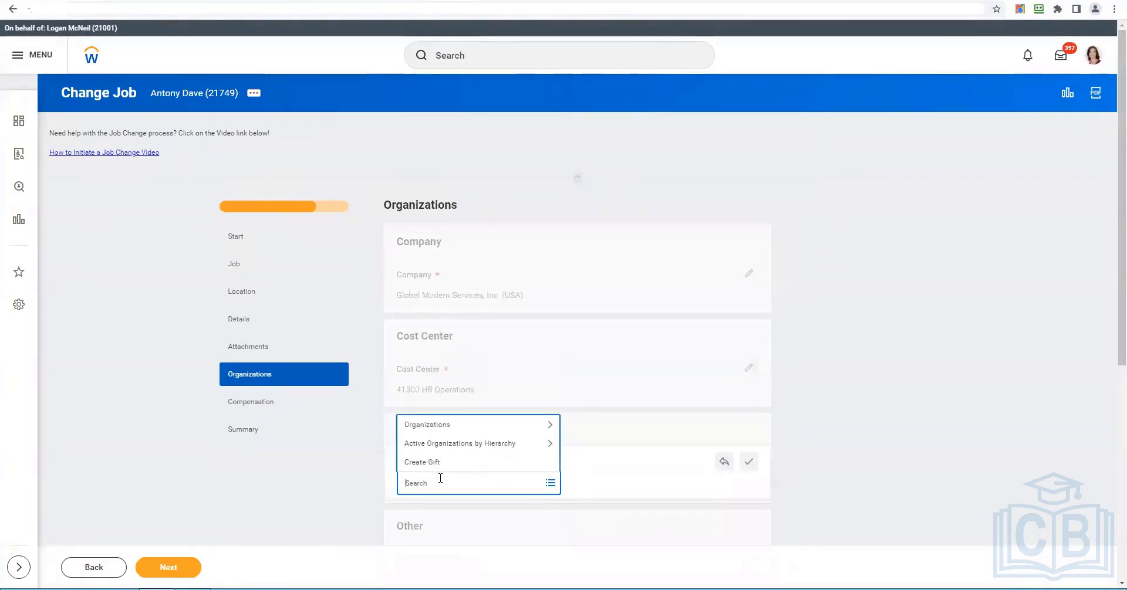
type("States")
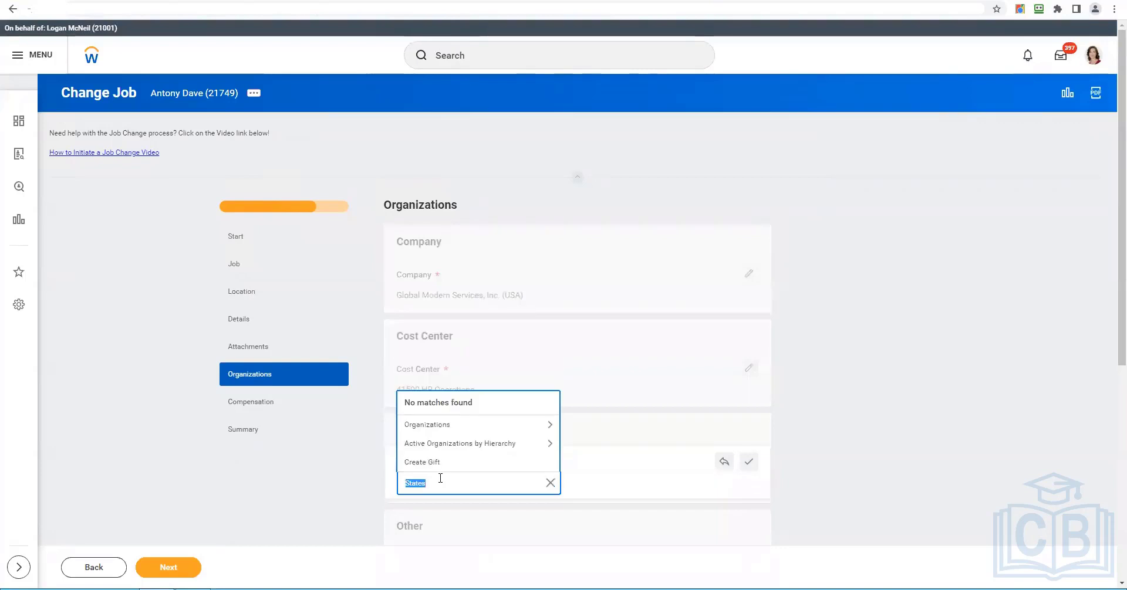
left_click(448, 444)
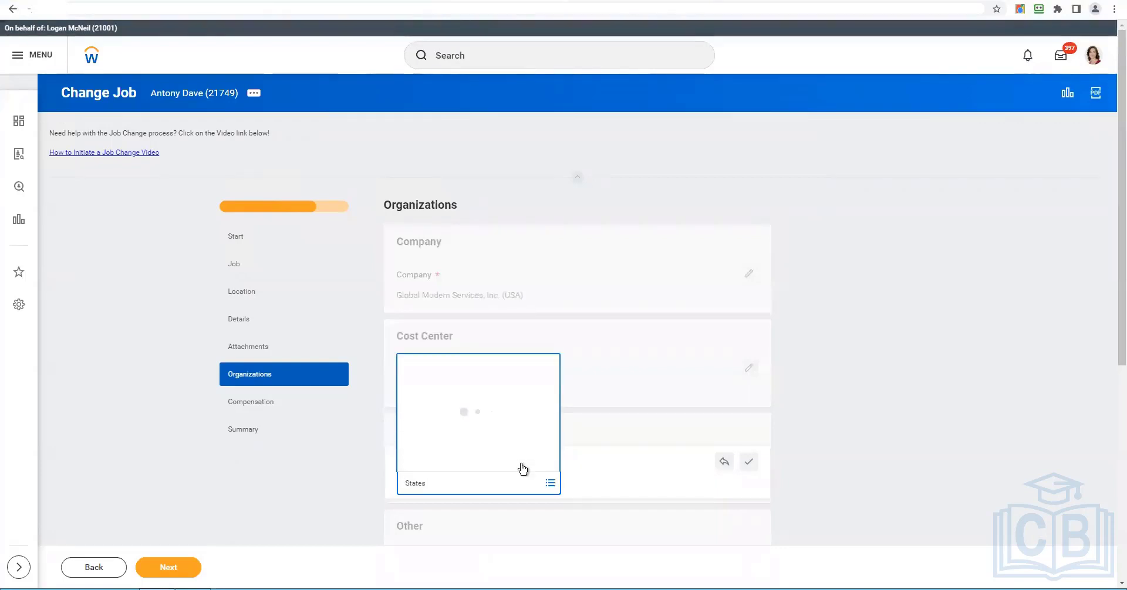
left_click(448, 464)
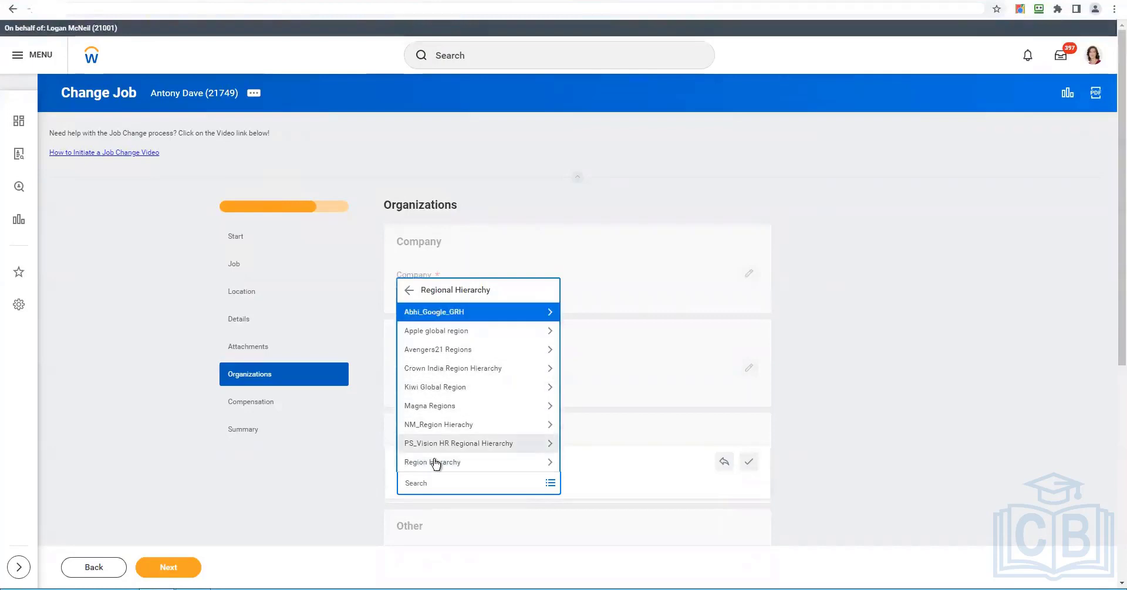
left_click(528, 463)
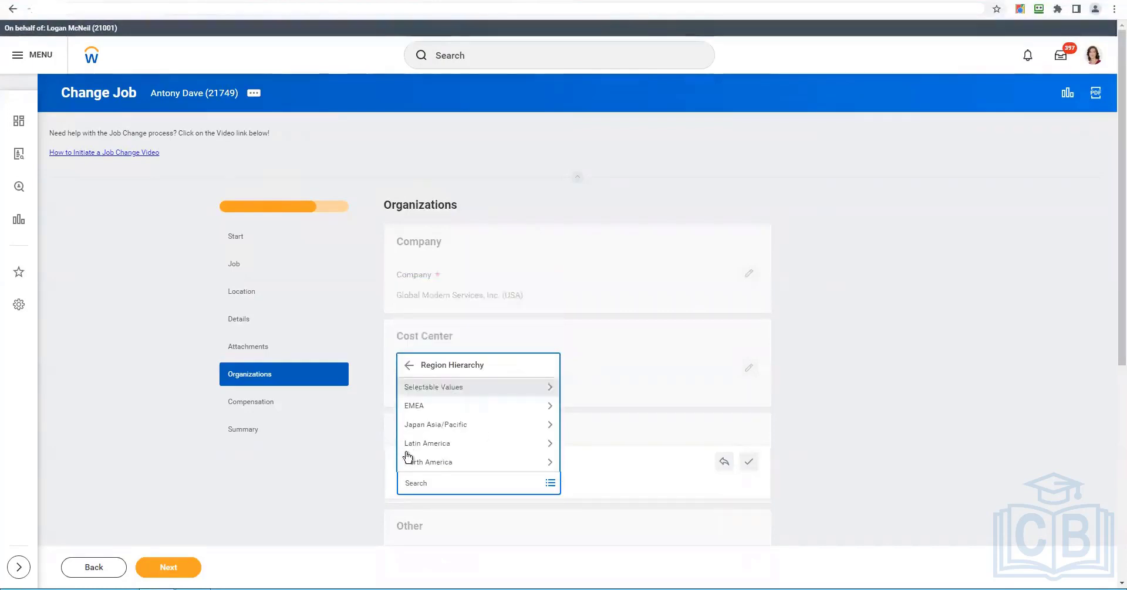
left_click(410, 465)
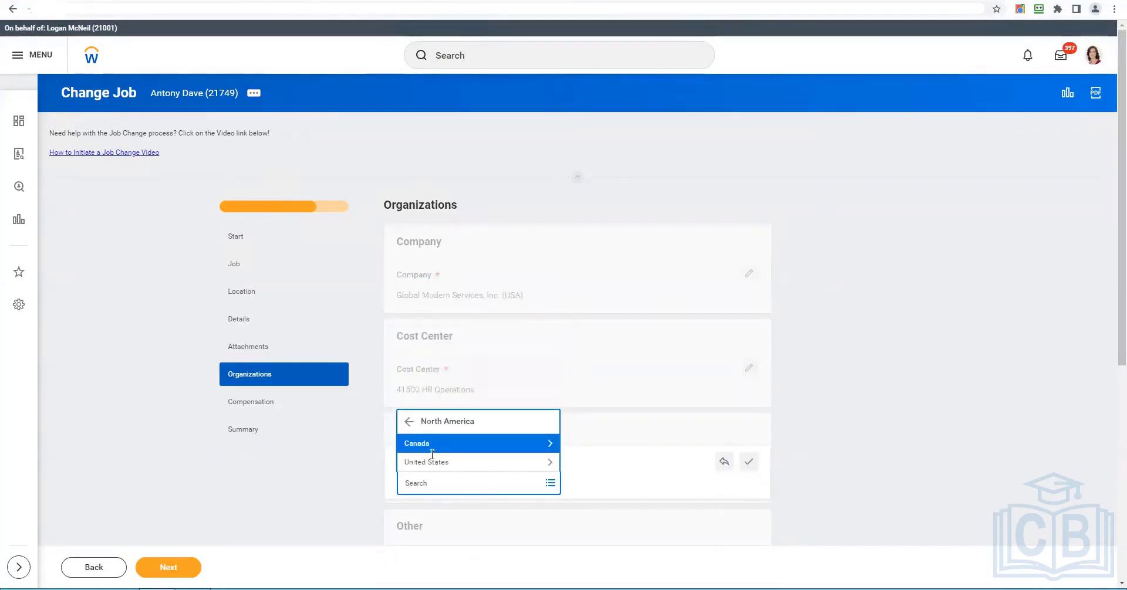
left_click(430, 464)
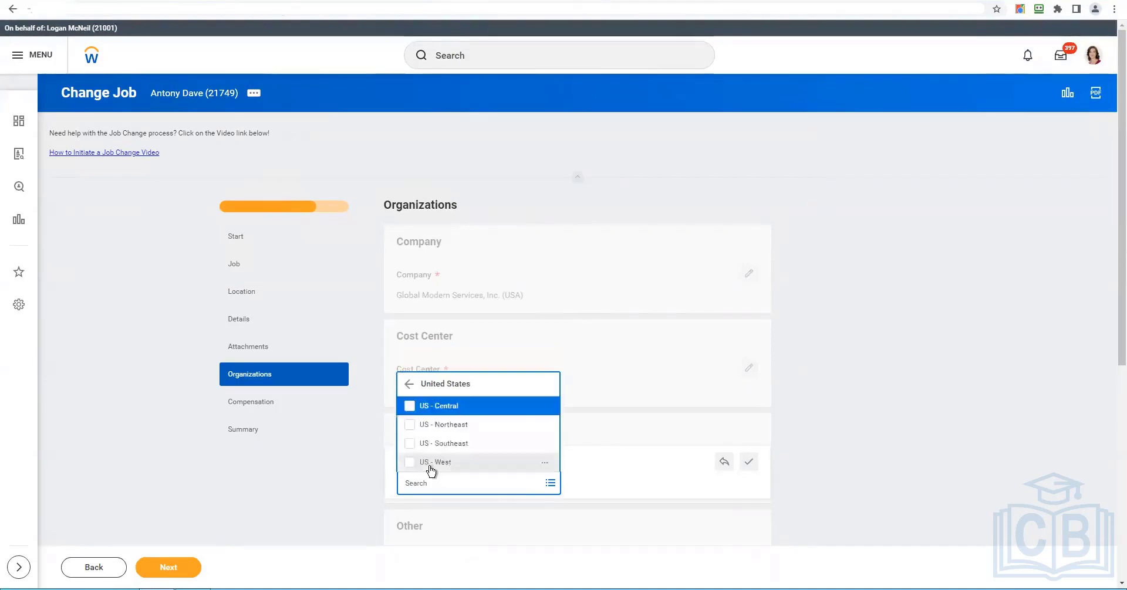
left_click(439, 416)
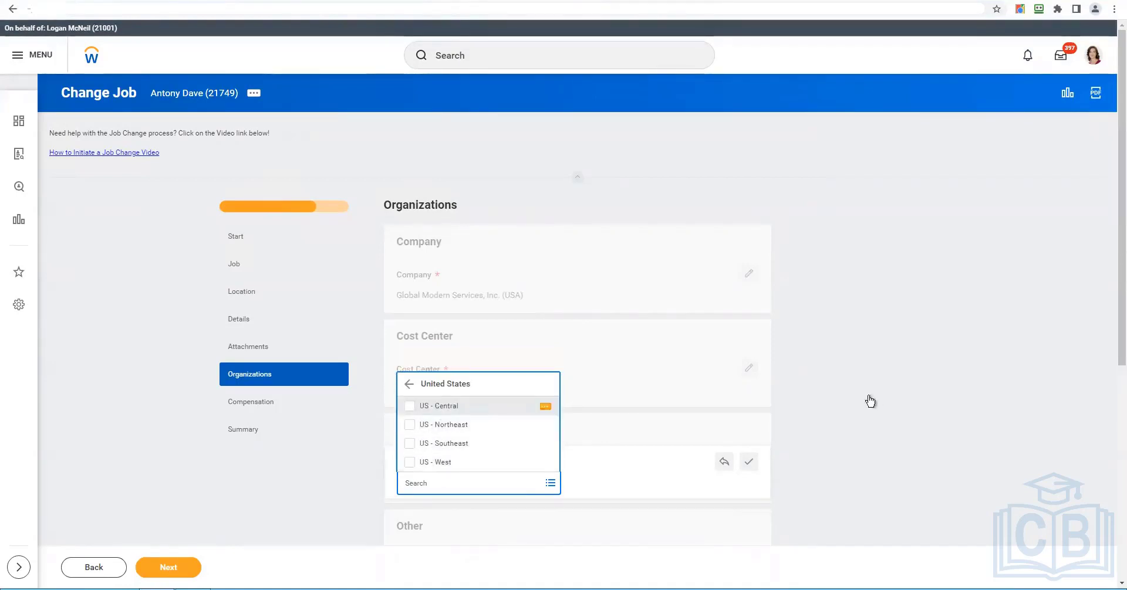
left_click(874, 441)
scroll(856, 437, "down", 3)
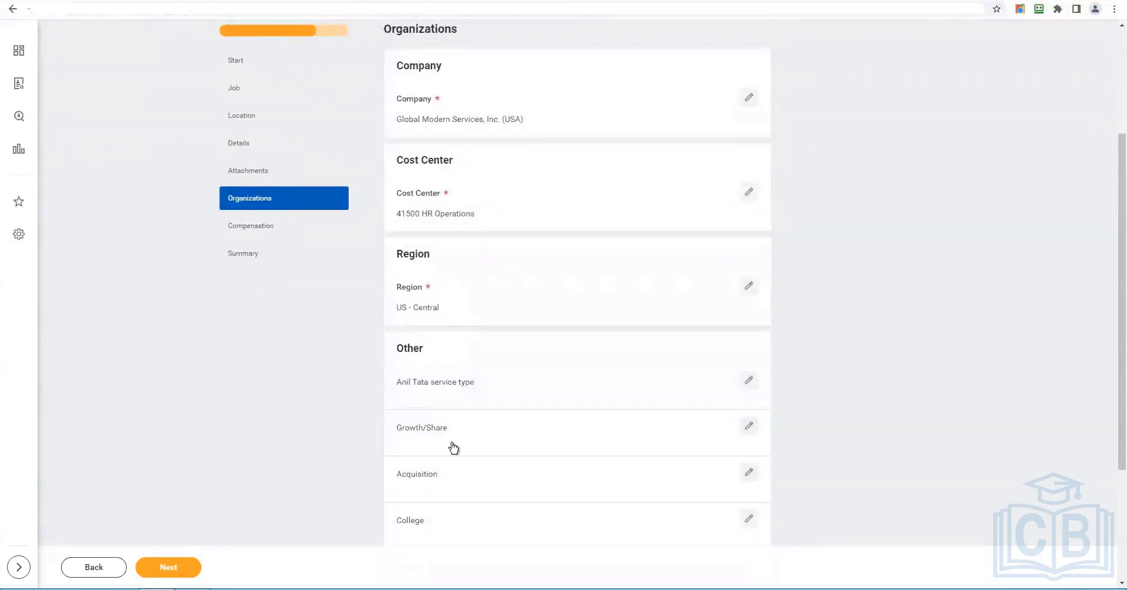
scroll(453, 447, "down", 3)
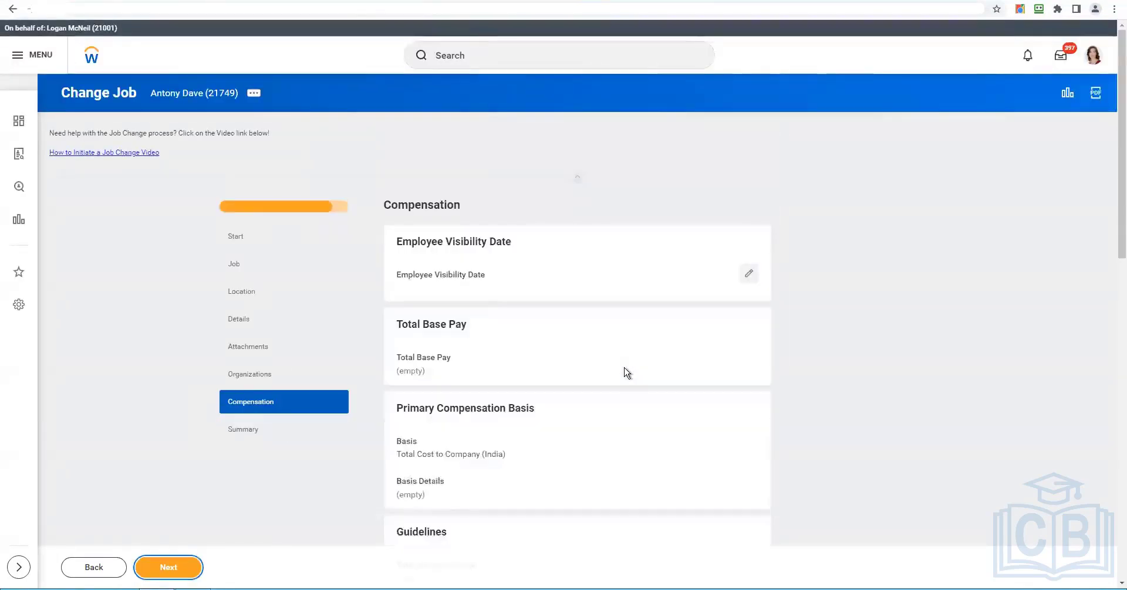
- Set both the compensation package and the grade to Management in the compensation guidelines
scroll(626, 374, "down", 4)
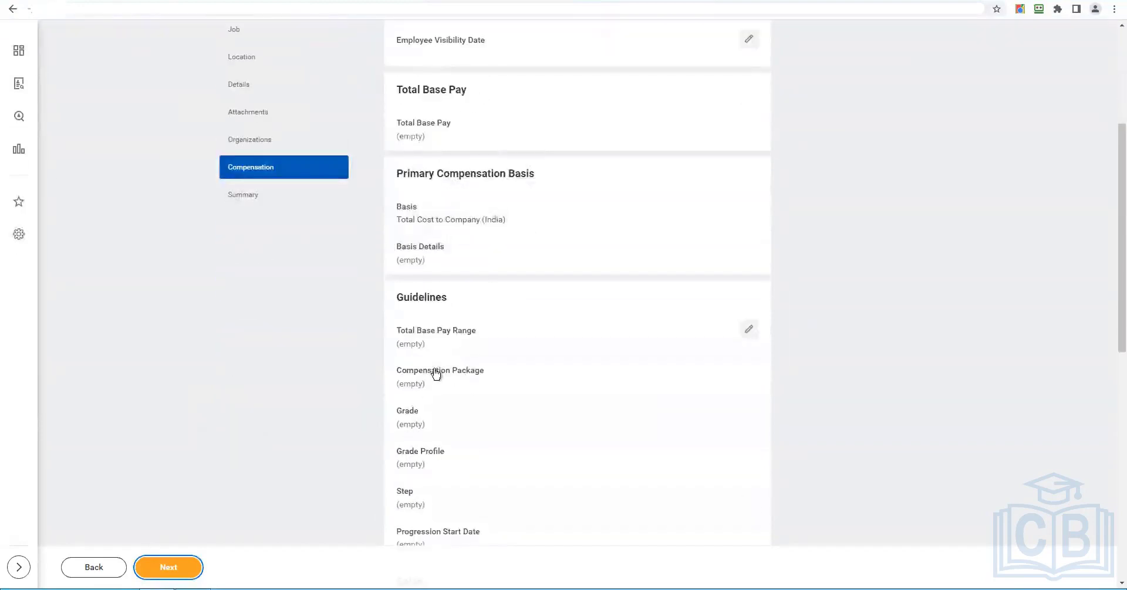
left_click(504, 463)
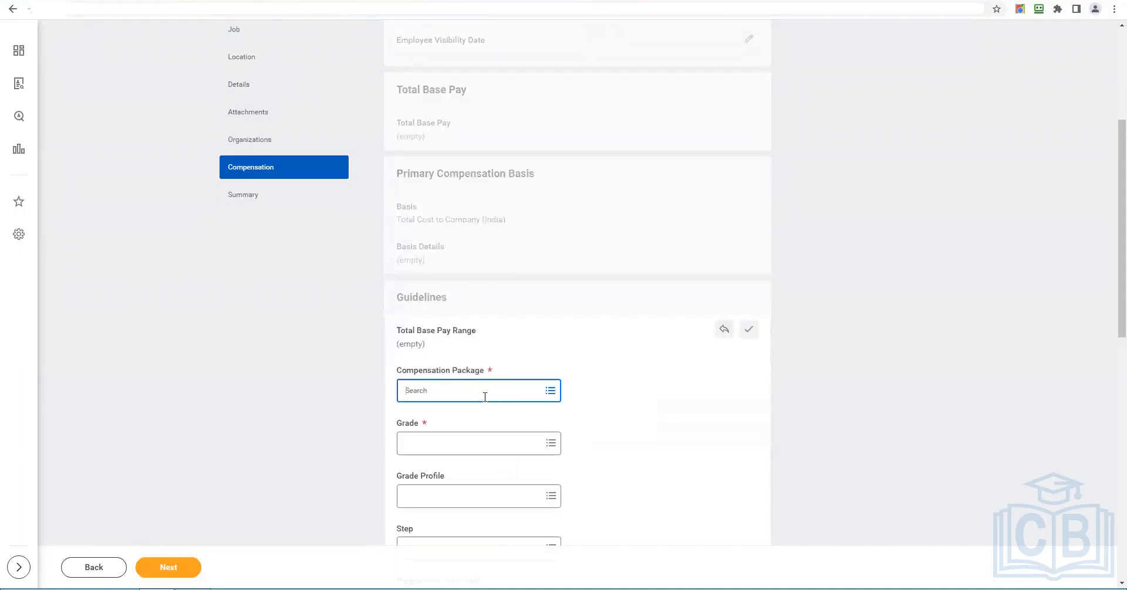
left_click(476, 387)
left_click(456, 354)
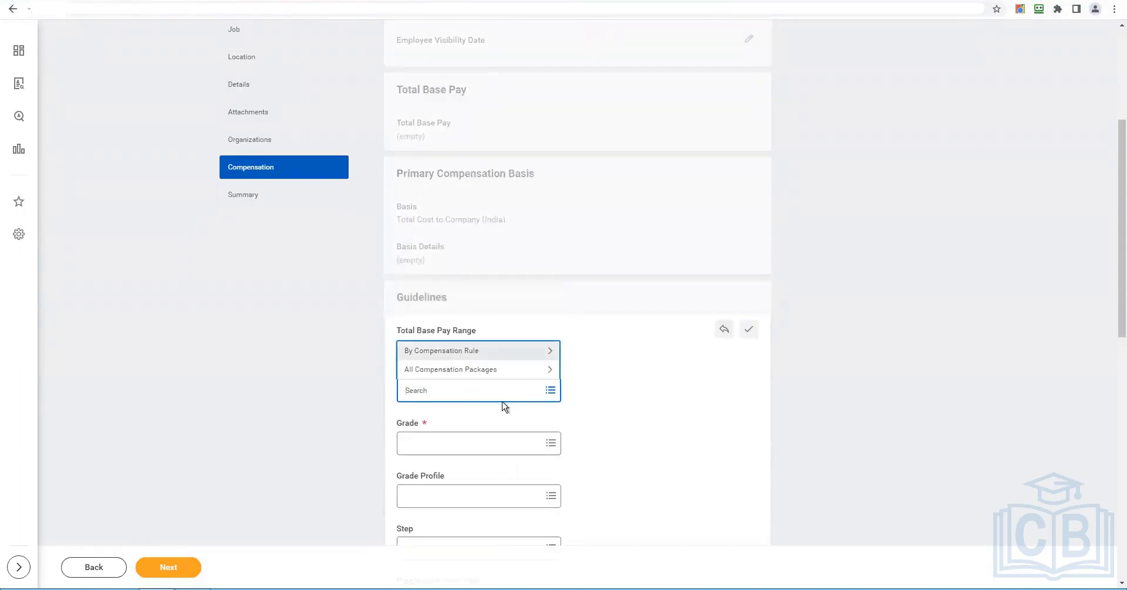
left_click(460, 333)
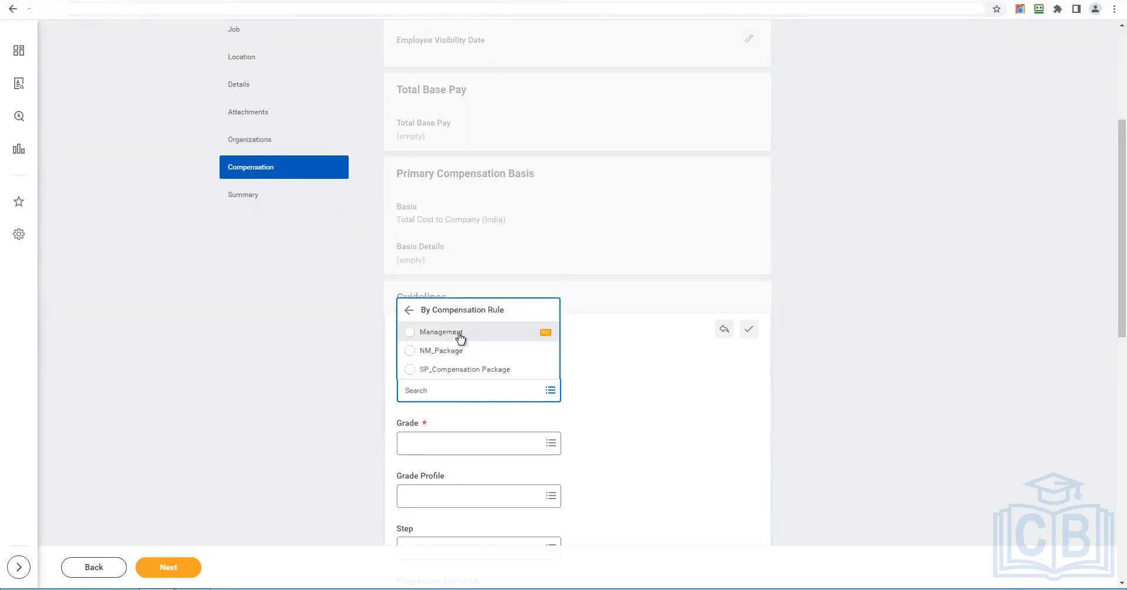
left_click(540, 451)
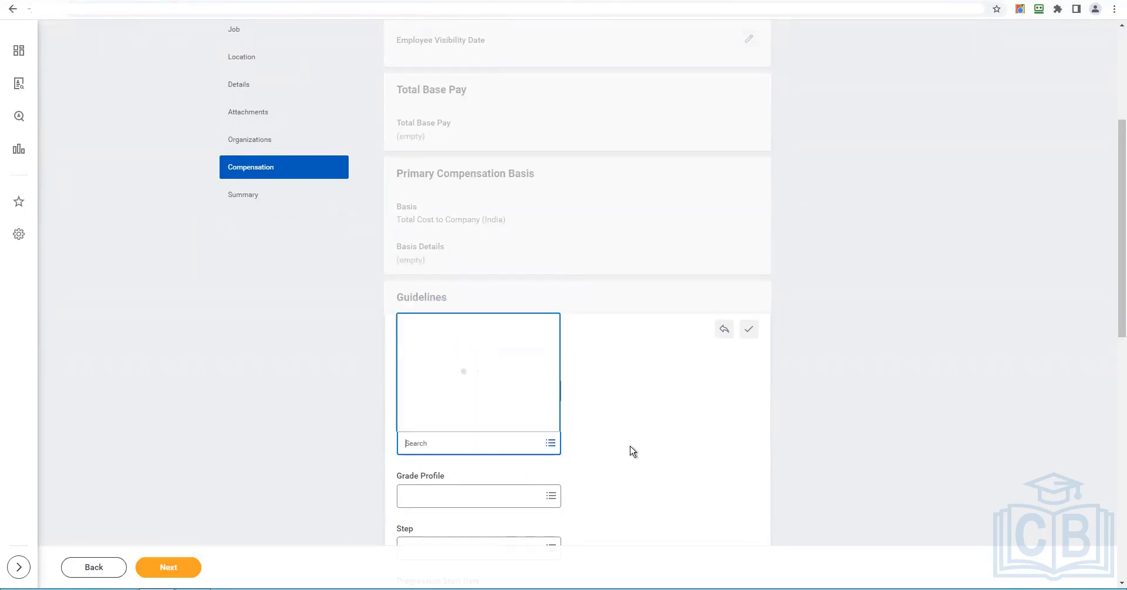
left_click(552, 401)
left_click(461, 399)
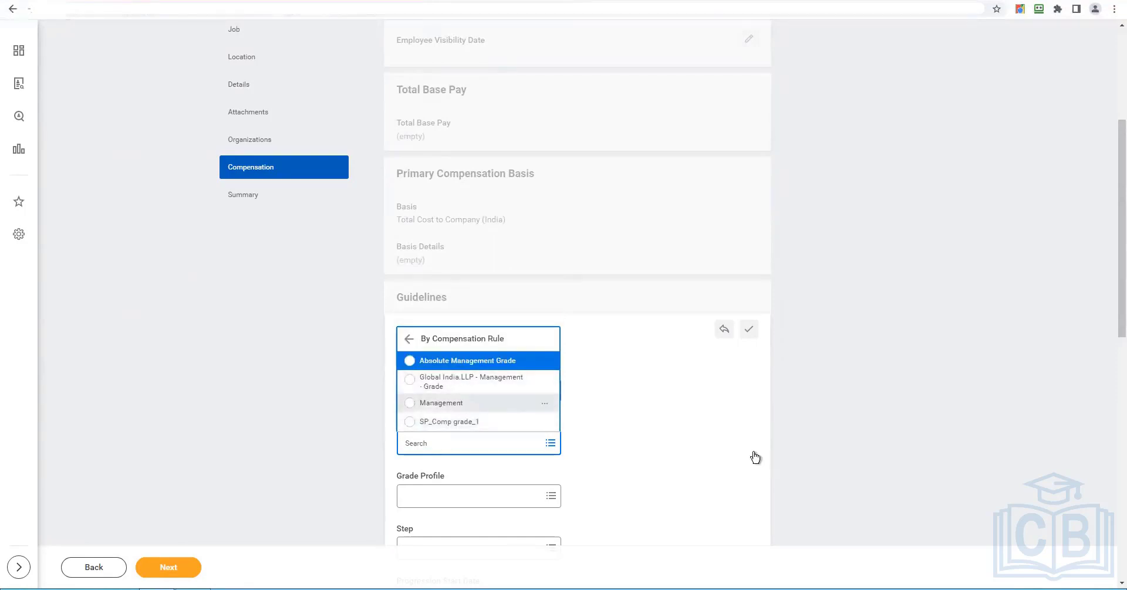
- Save the guidelines and add a salary entry using the compensation plan "salary plan" from the compensation rule options
scroll(611, 420, "down", 3)
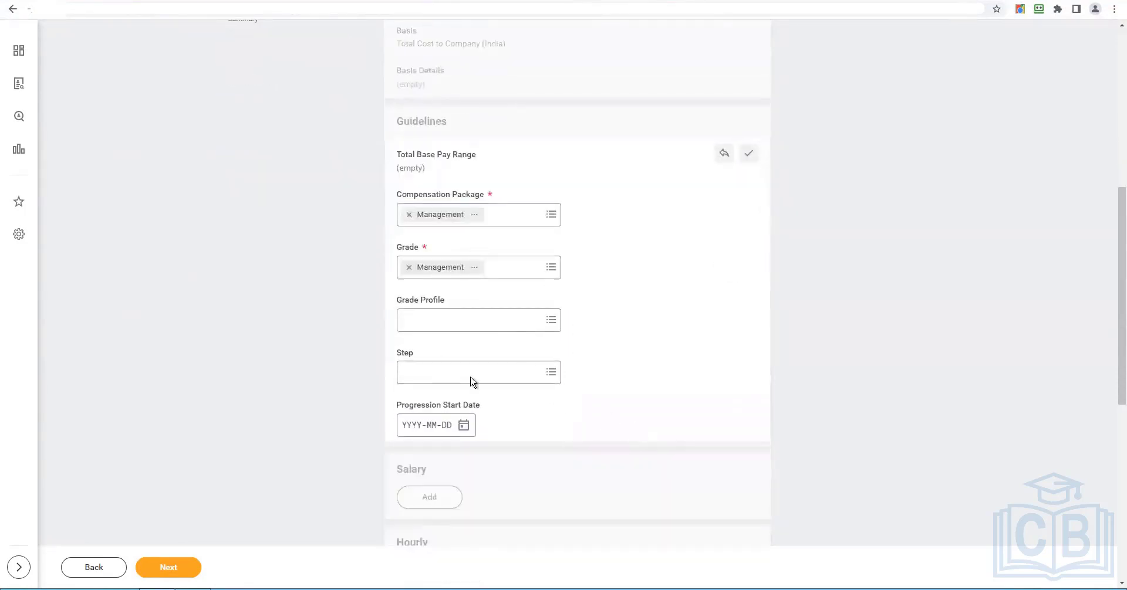
scroll(486, 435, "down", 2)
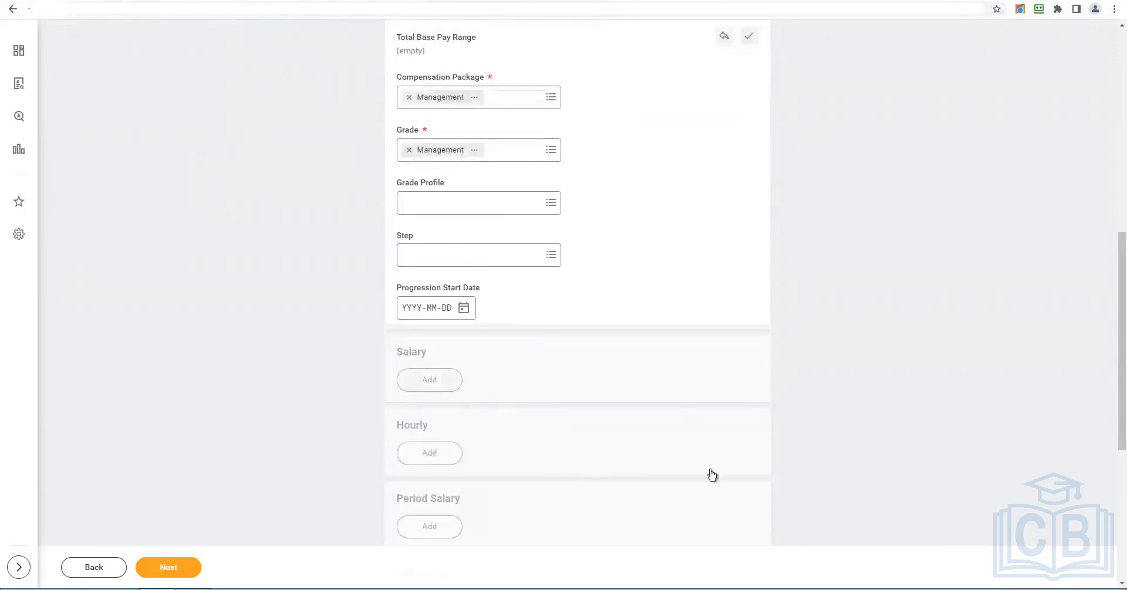
left_click(429, 380)
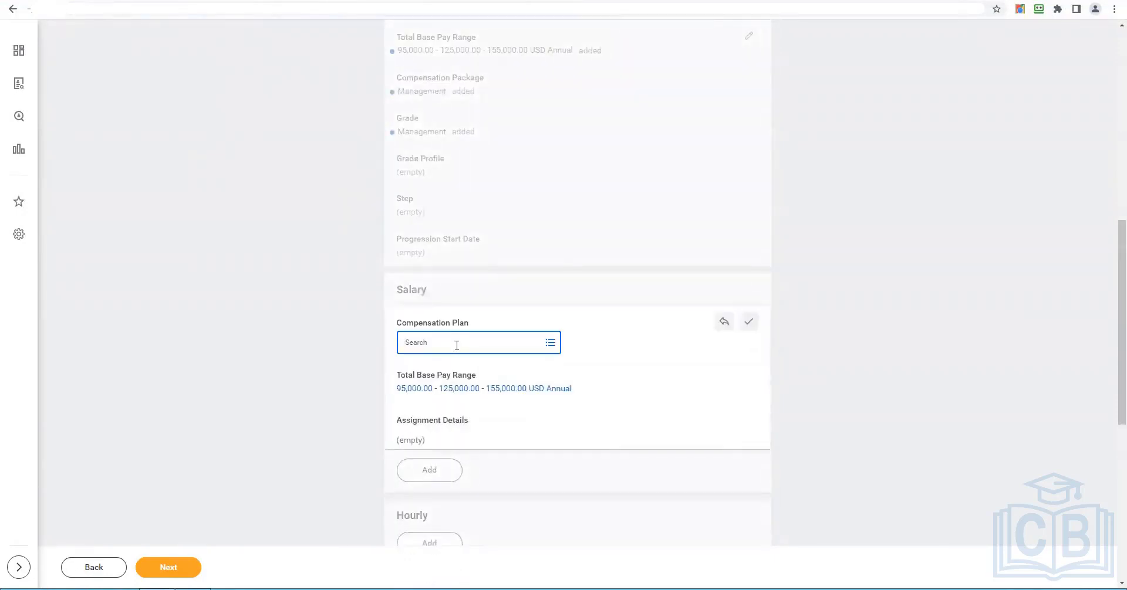
left_click(456, 346)
left_click(443, 299)
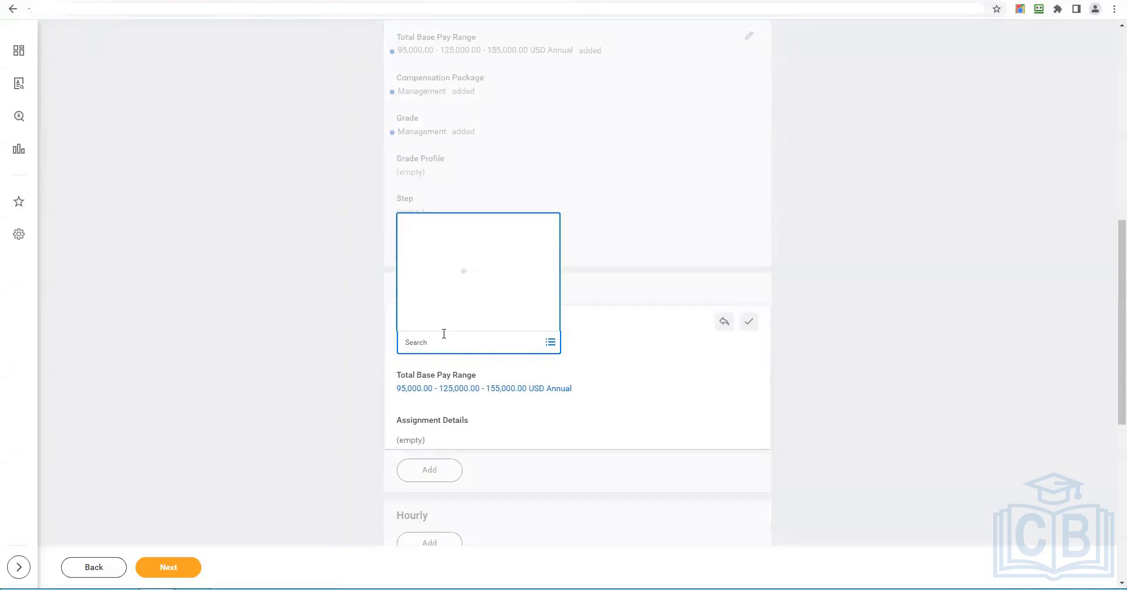
left_click(440, 262)
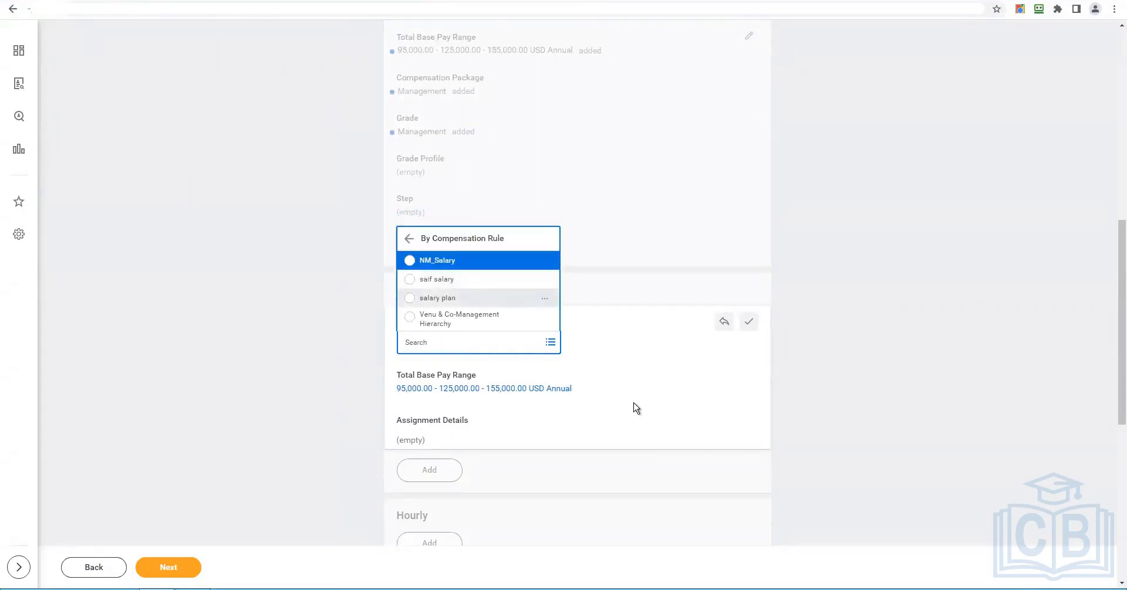
left_click(634, 407)
- Set the salary amount to 155,000 and continue past the remaining compensation sections of the job change
scroll(634, 406, "down", 3)
left_click(448, 295)
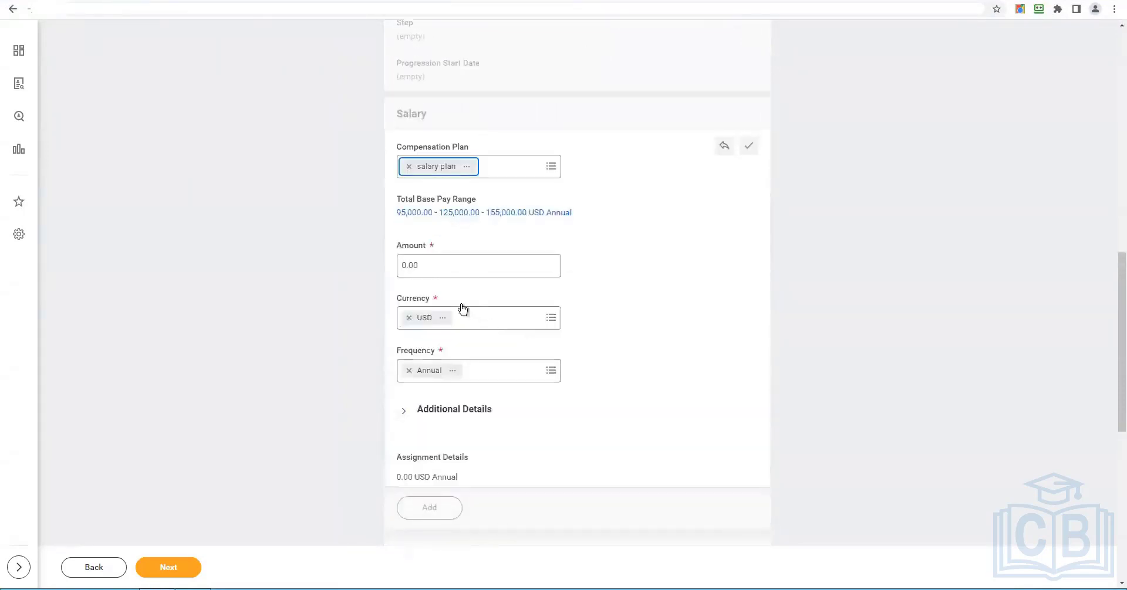
left_click(456, 272)
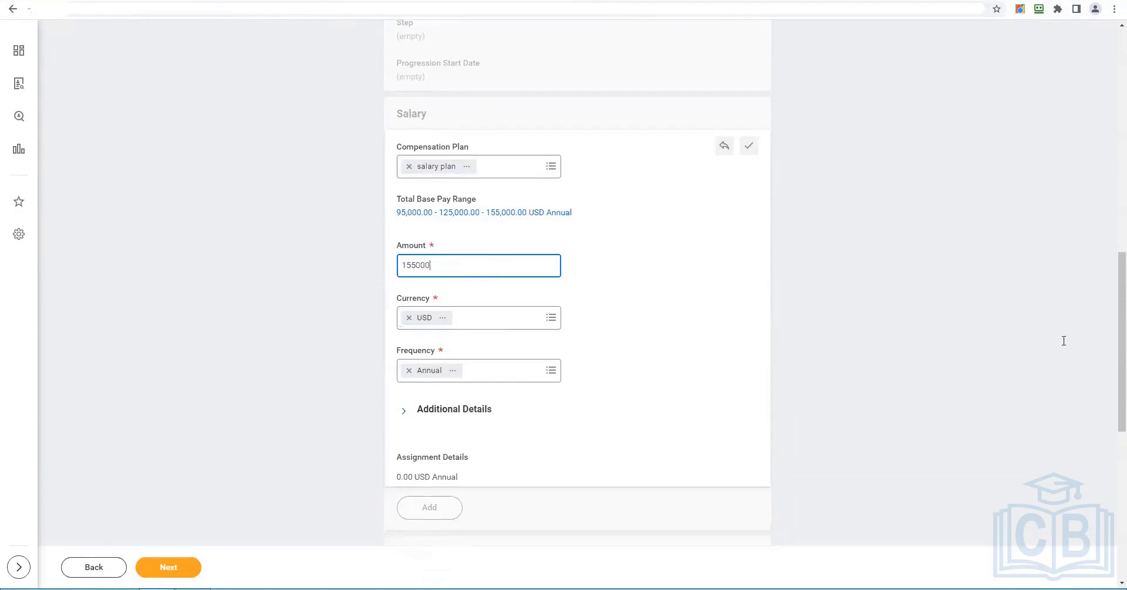
left_click(649, 333)
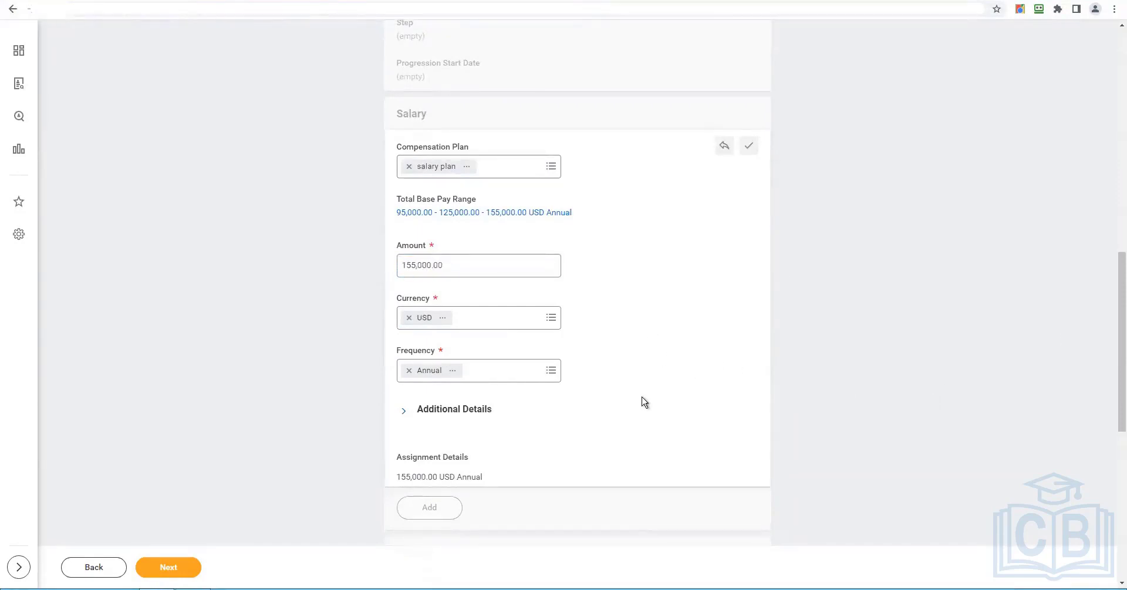
scroll(644, 402, "down", 2)
scroll(428, 402, "down", 3)
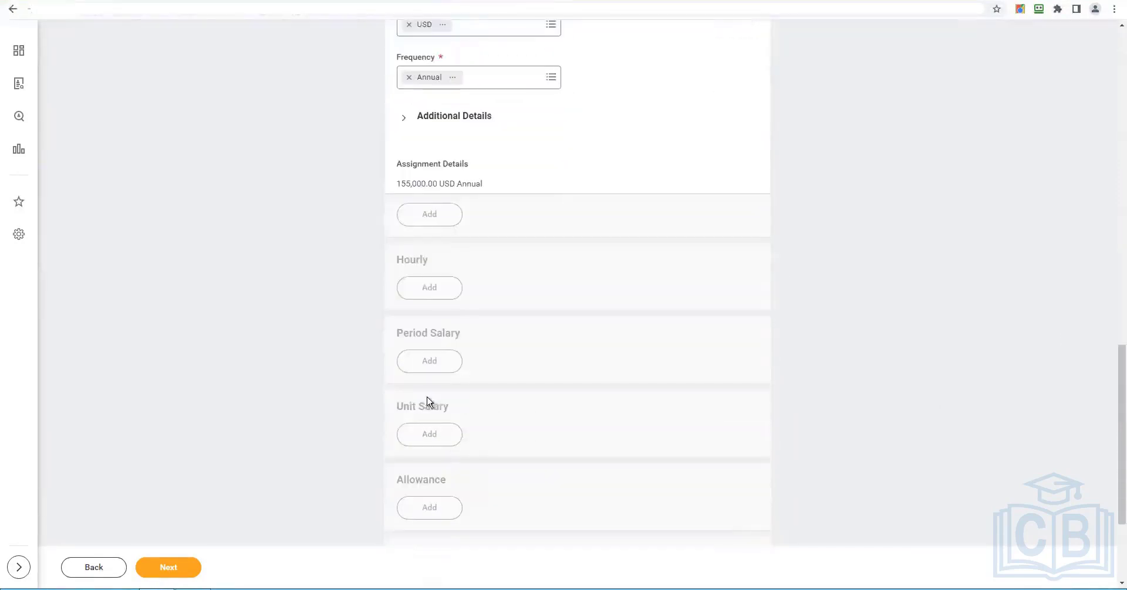
scroll(420, 459, "down", 3)
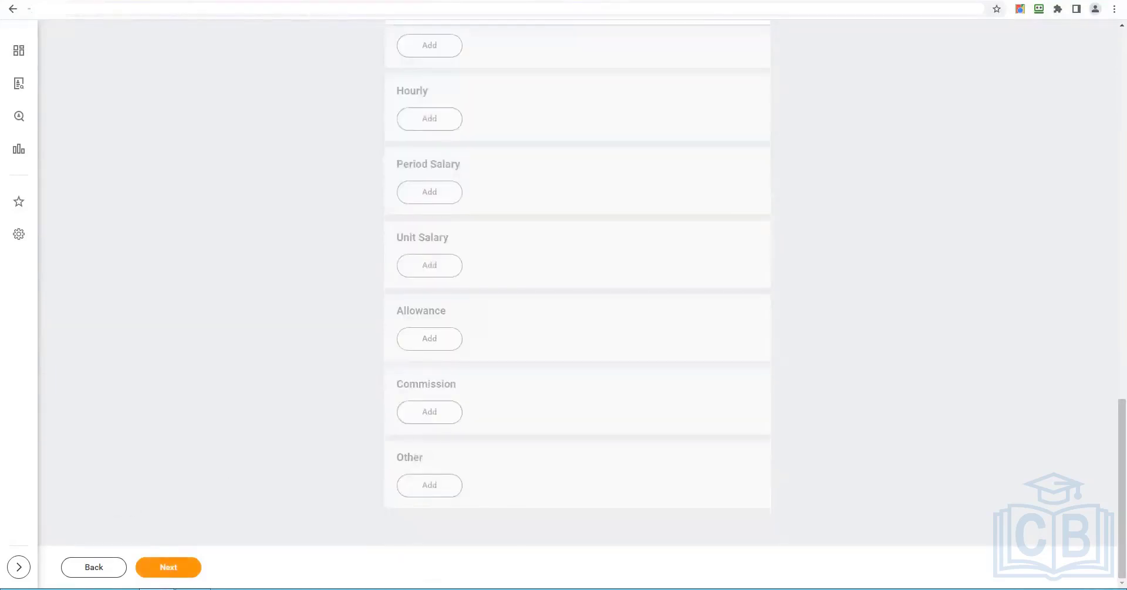
left_click(168, 565)
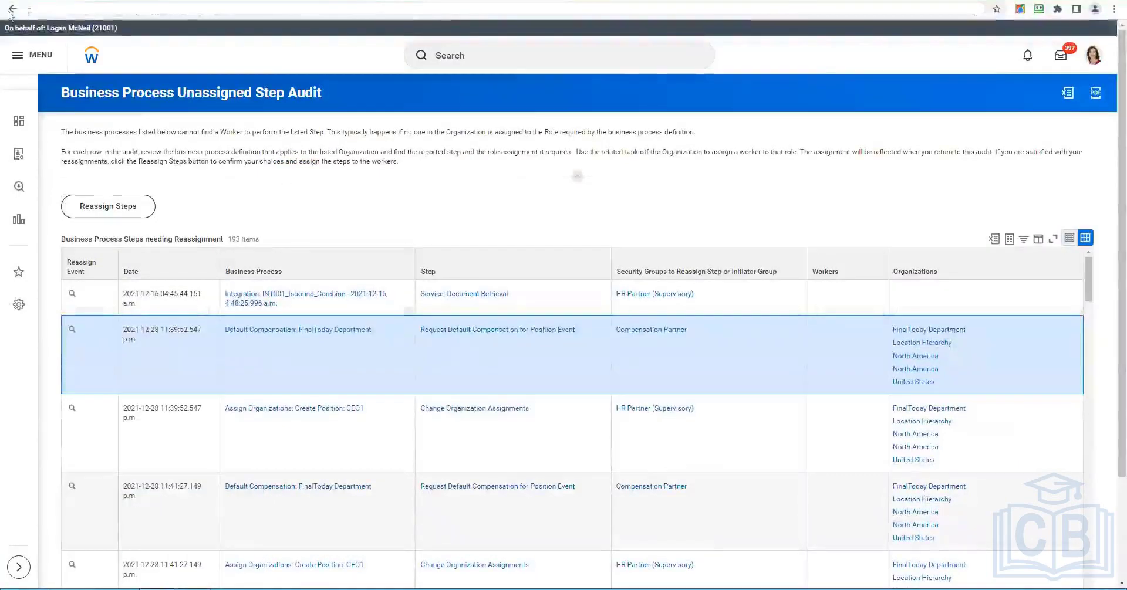
- Check the worker's history in the job information and expand the full list of assignees for the in-progress promotion
left_click(532, 409)
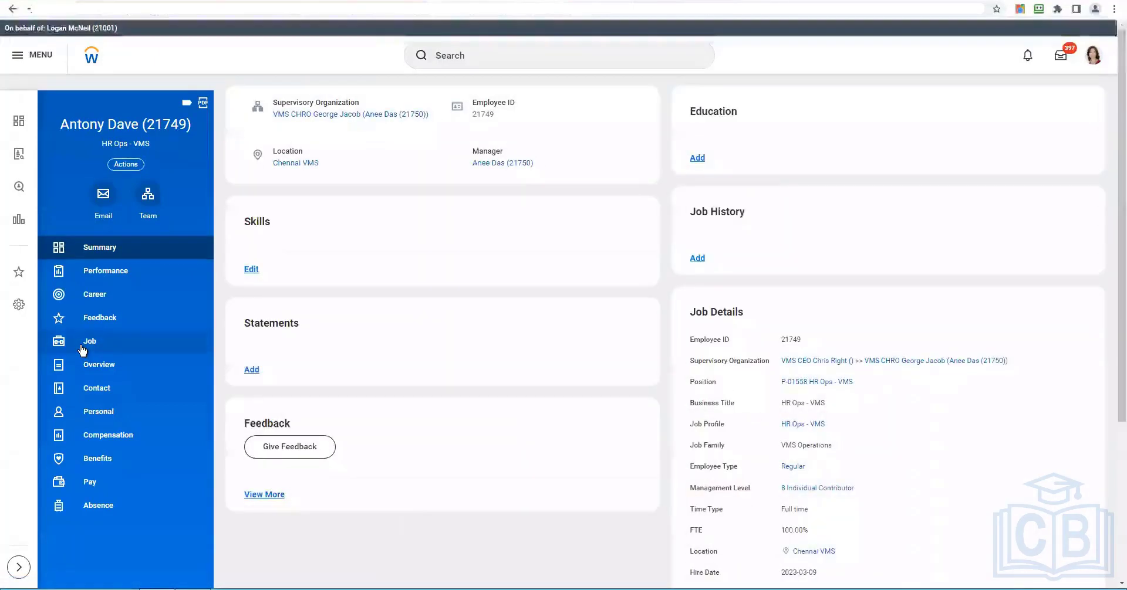
left_click(82, 349)
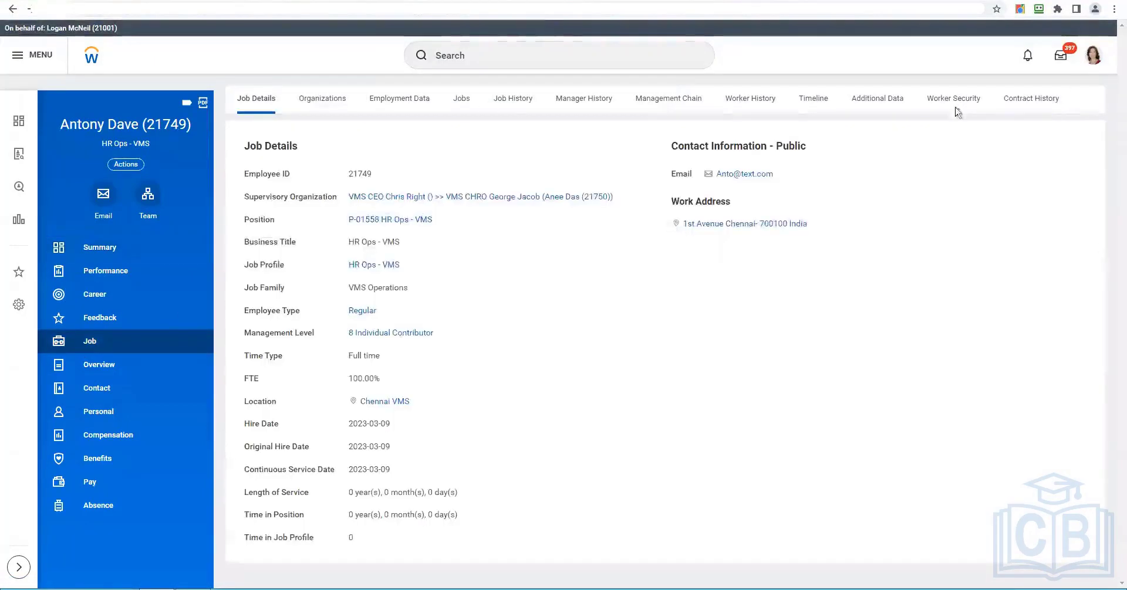
left_click(747, 104)
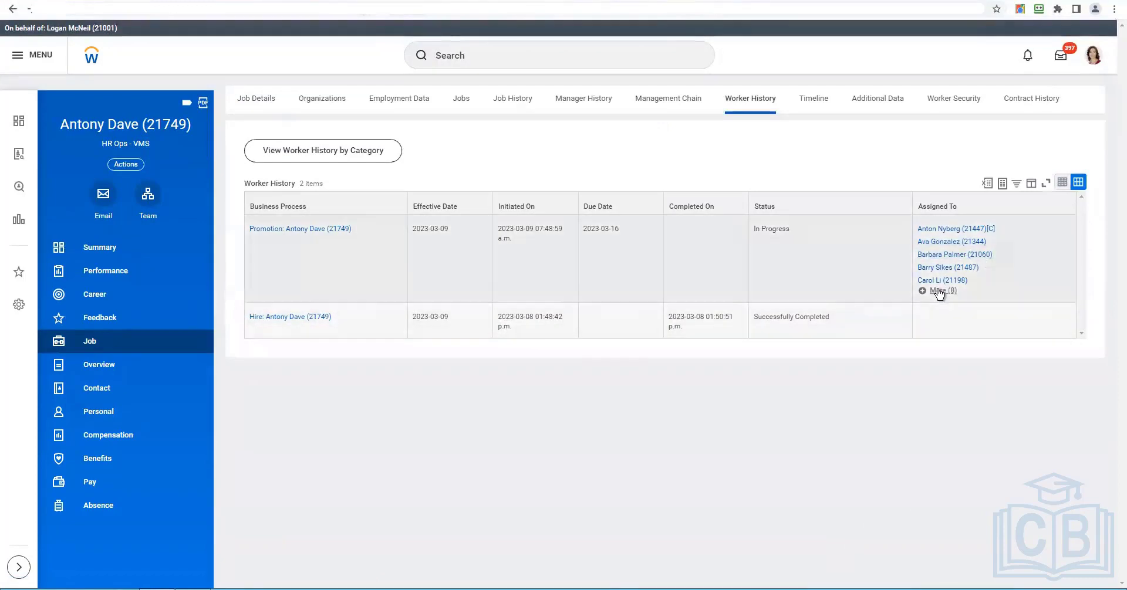
left_click(939, 293)
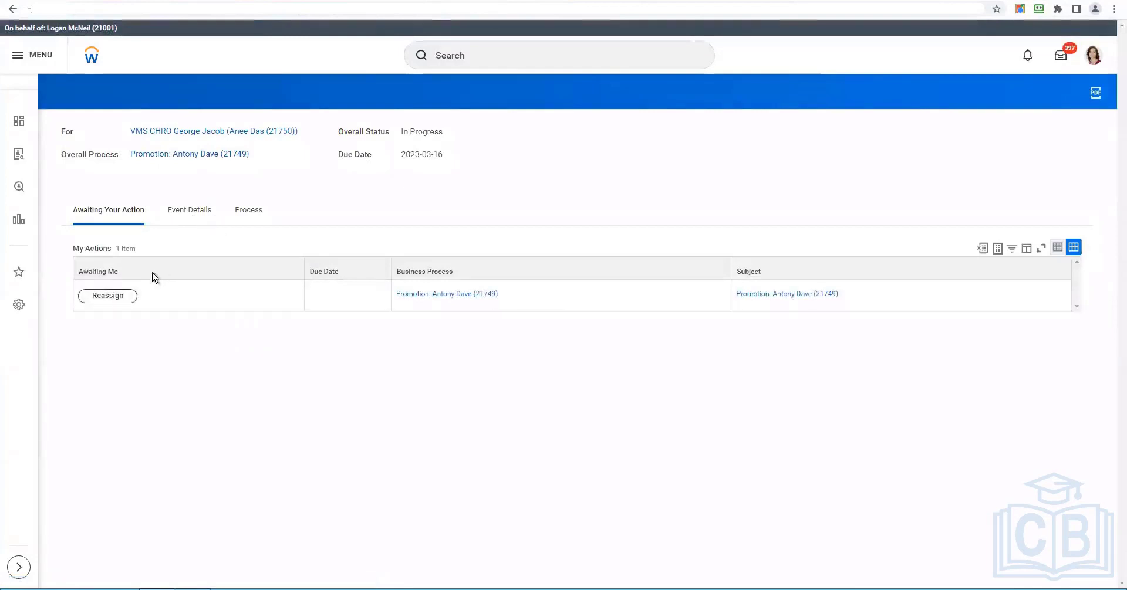
- Open the Business Process Unassigned Step Audit and sort its steps by date, newest first
left_click(105, 299)
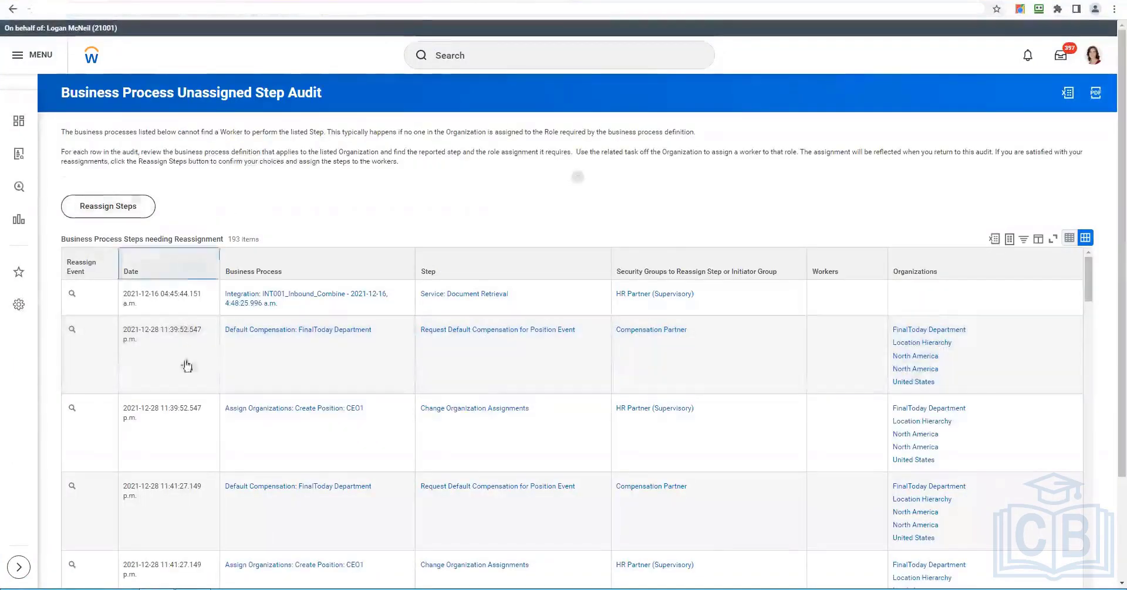
left_click(176, 269)
left_click(182, 315)
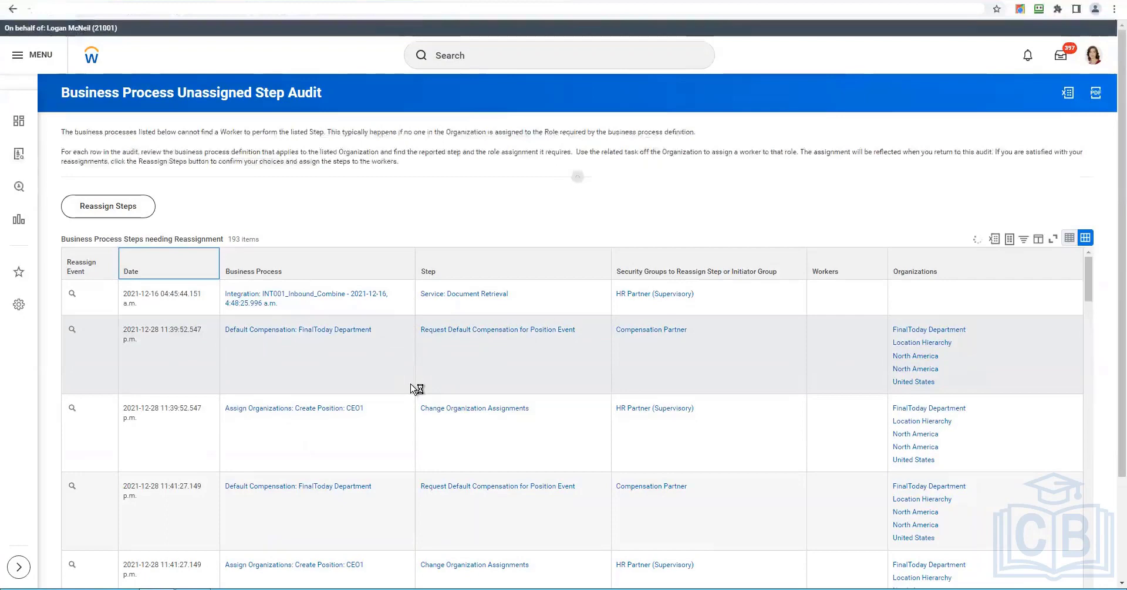
scroll(413, 389, "down", 3)
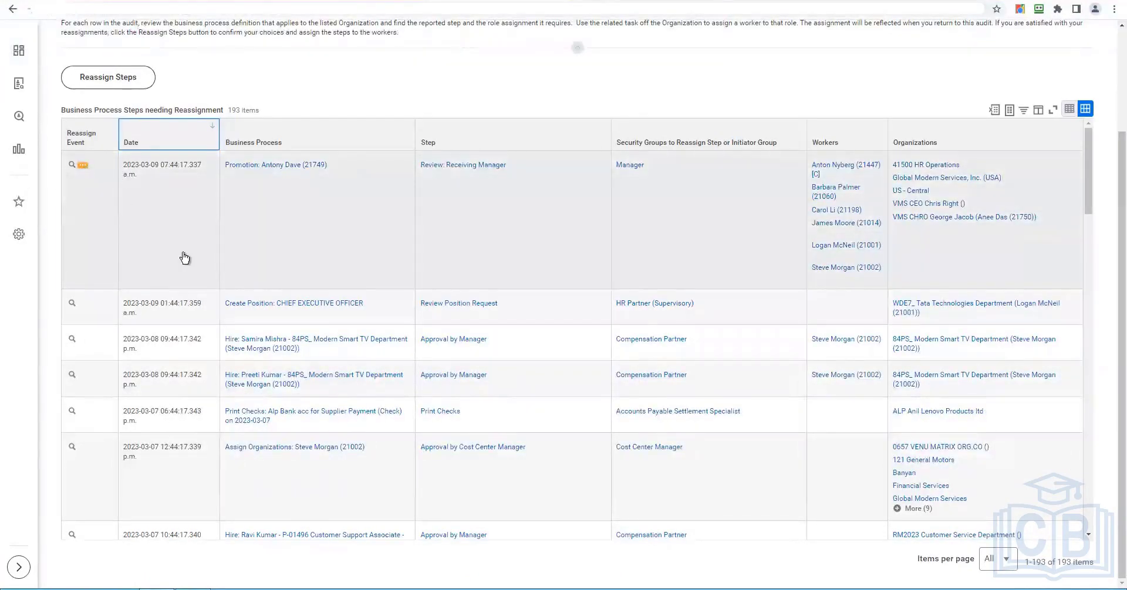
- Reassign the promotion's unassigned Review: Receiving Manager step to the worker on whose behalf the session runs
left_click(182, 257)
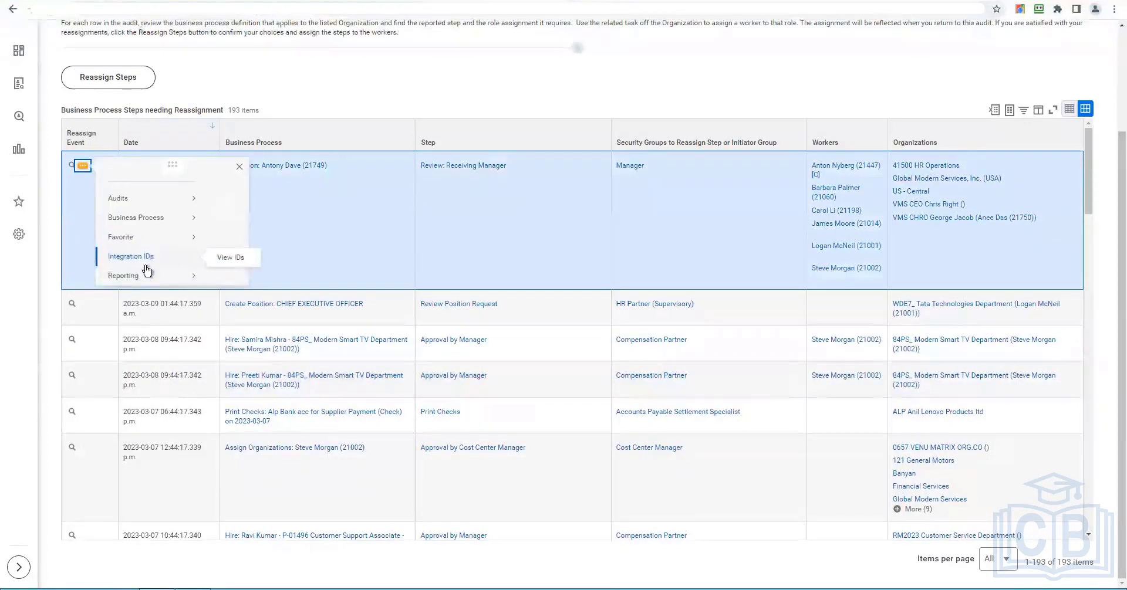
mouse_move(143, 234)
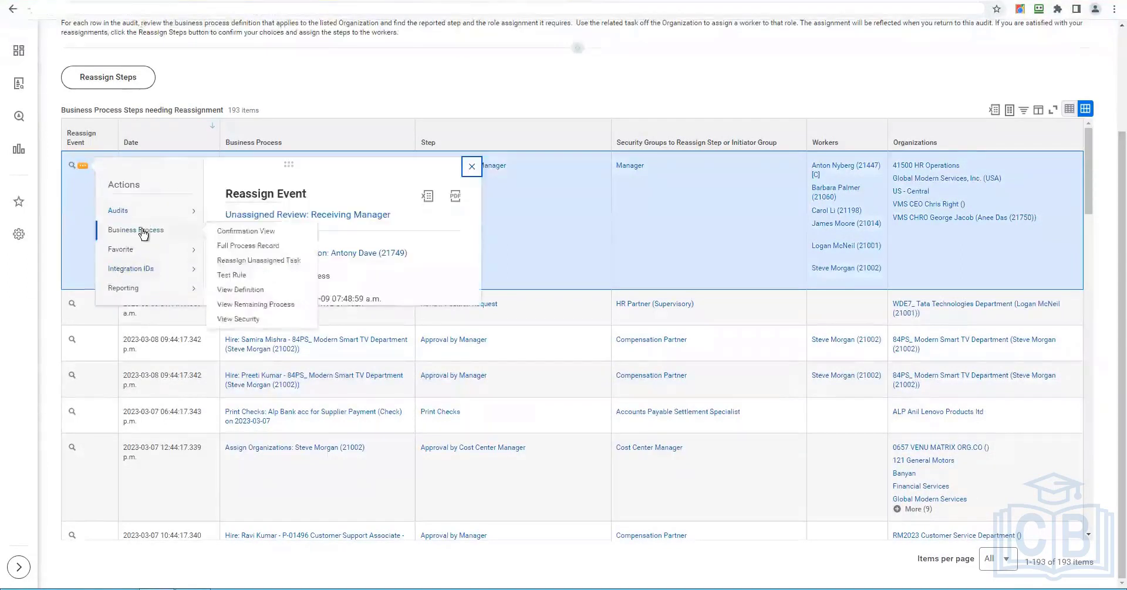
left_click(242, 263)
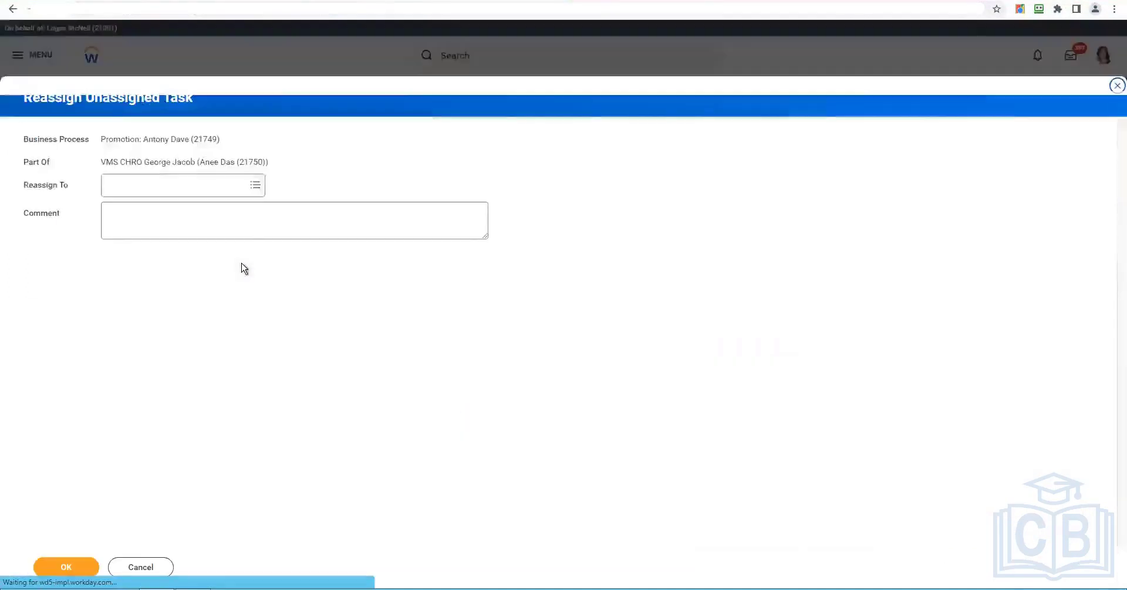
left_click(215, 188)
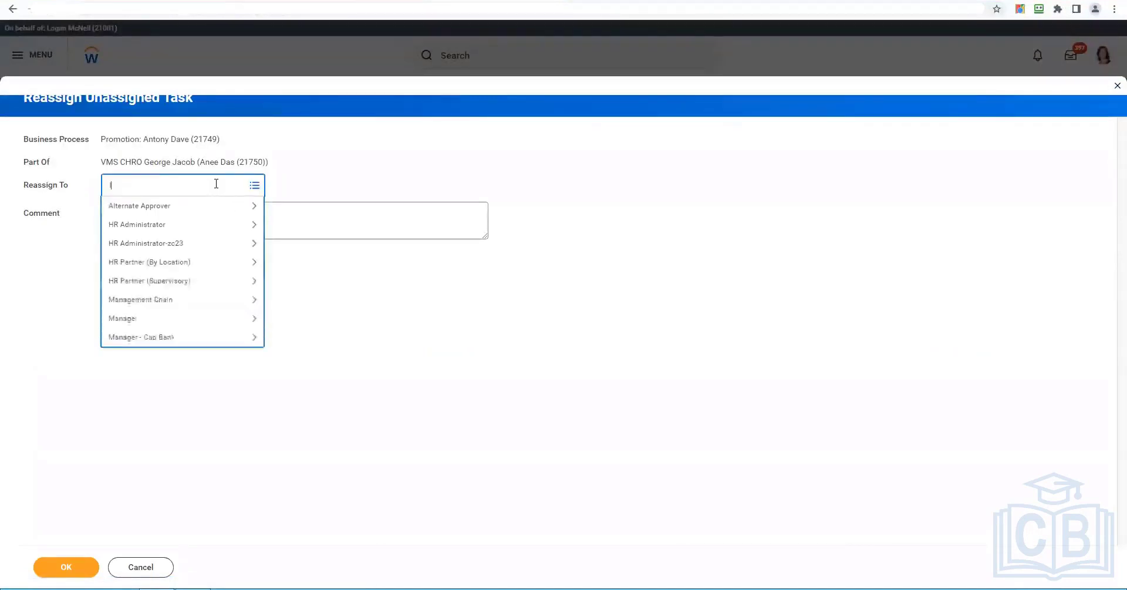
type("logan")
key("Return")
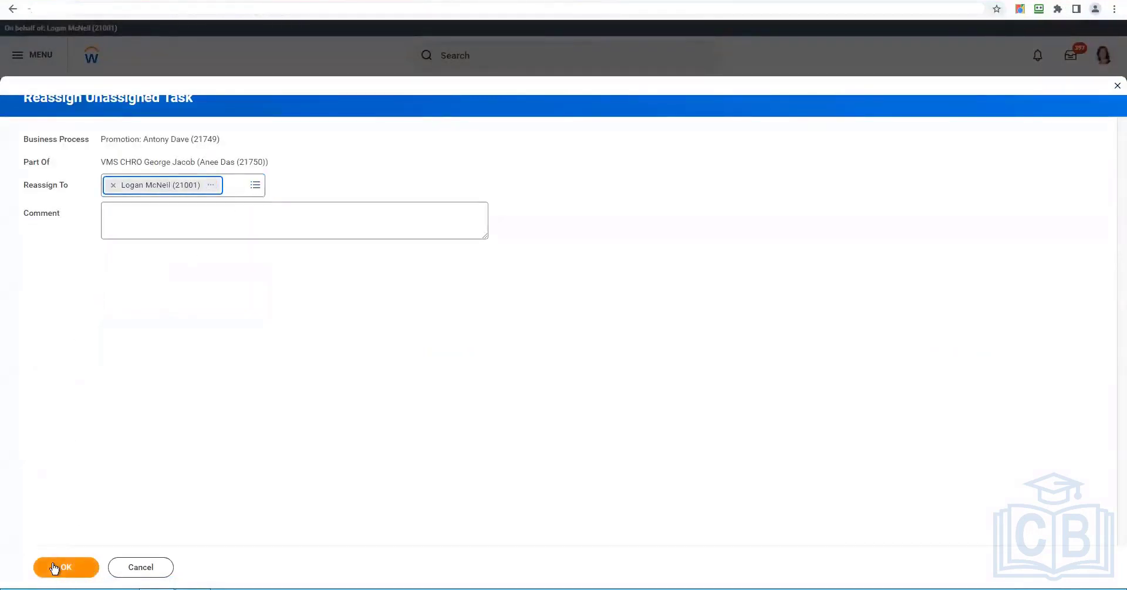
left_click(54, 568)
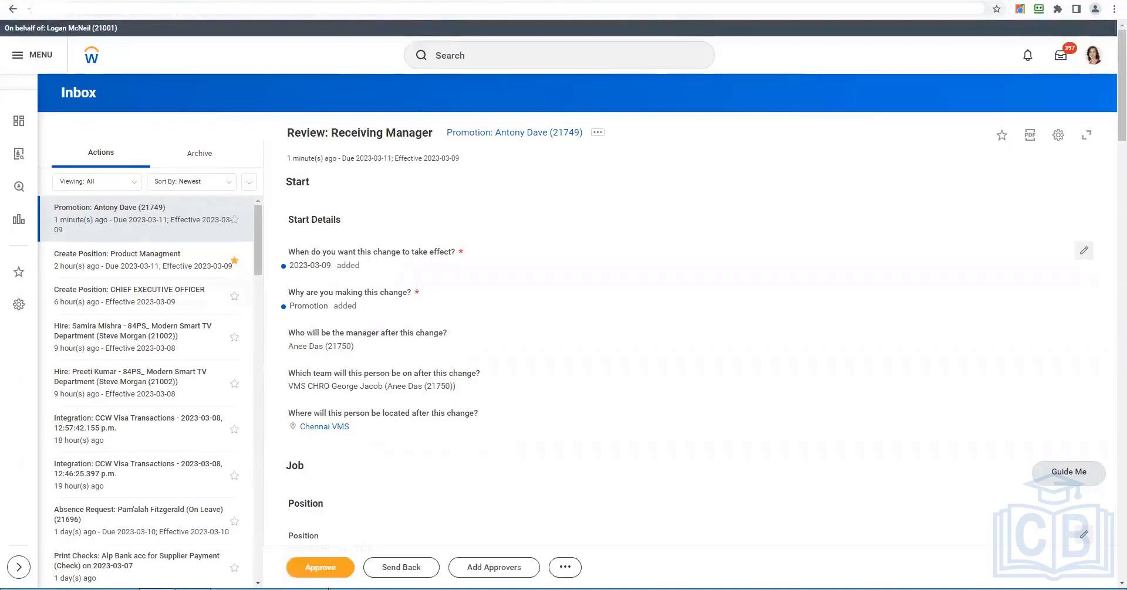
- Approve the promotion's receiving manager review and sort the unassigned step audit in the refreshed inbox by date, newest first
left_click(320, 567)
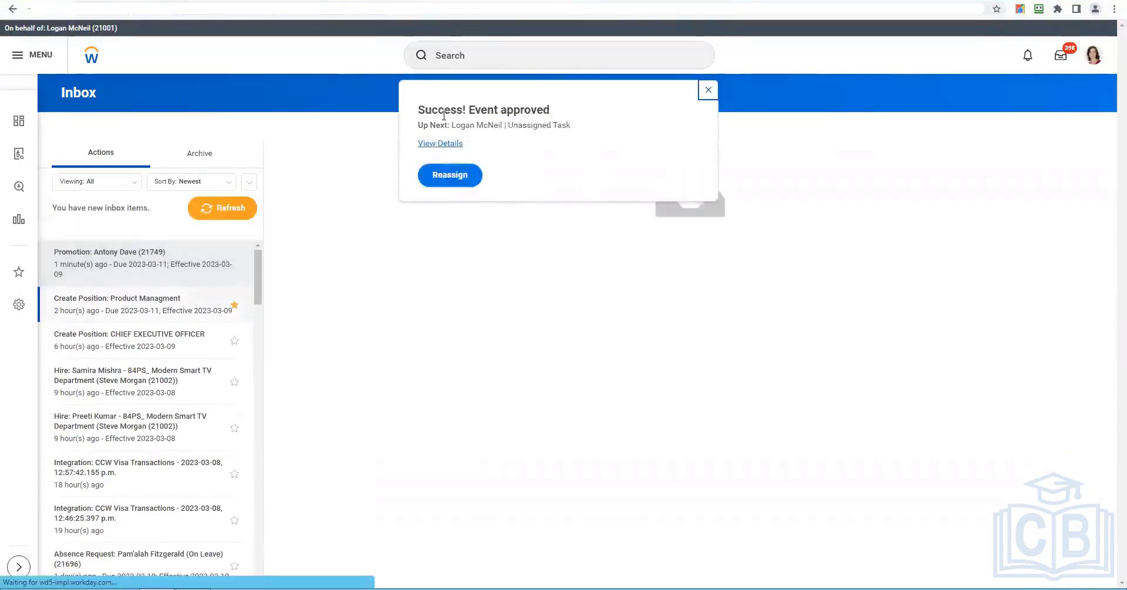
left_click(222, 208)
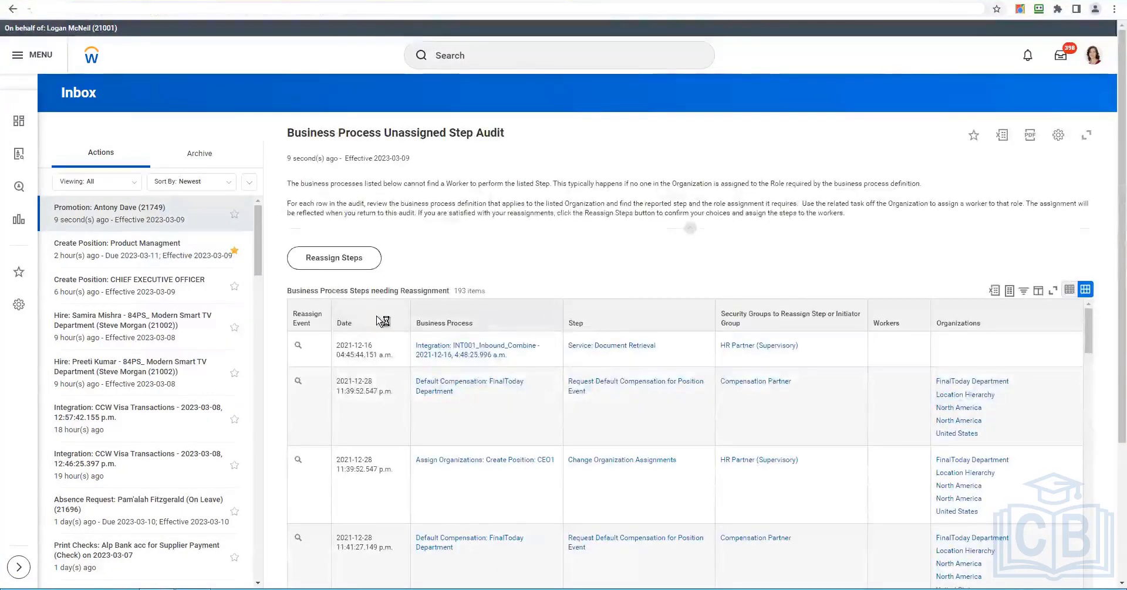
left_click(352, 322)
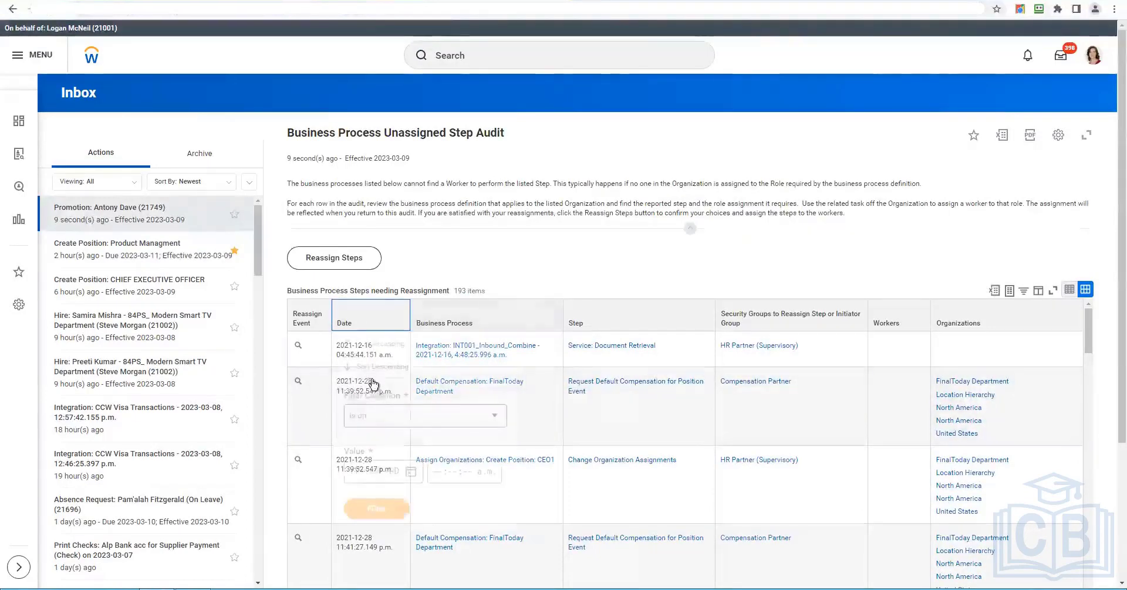
key("Escape")
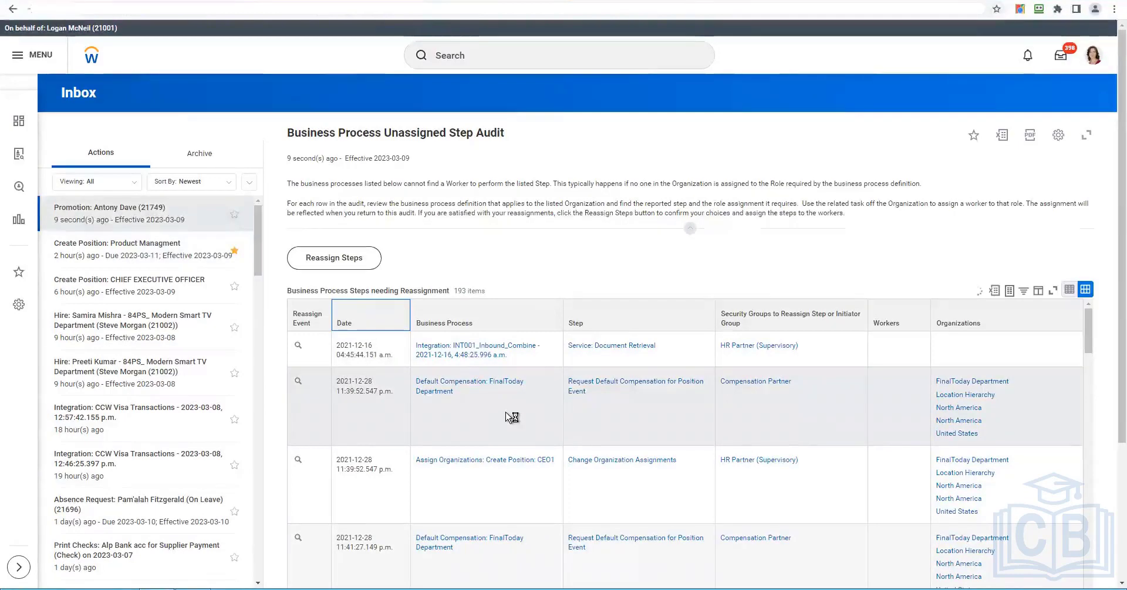
scroll(409, 347, "down", 3)
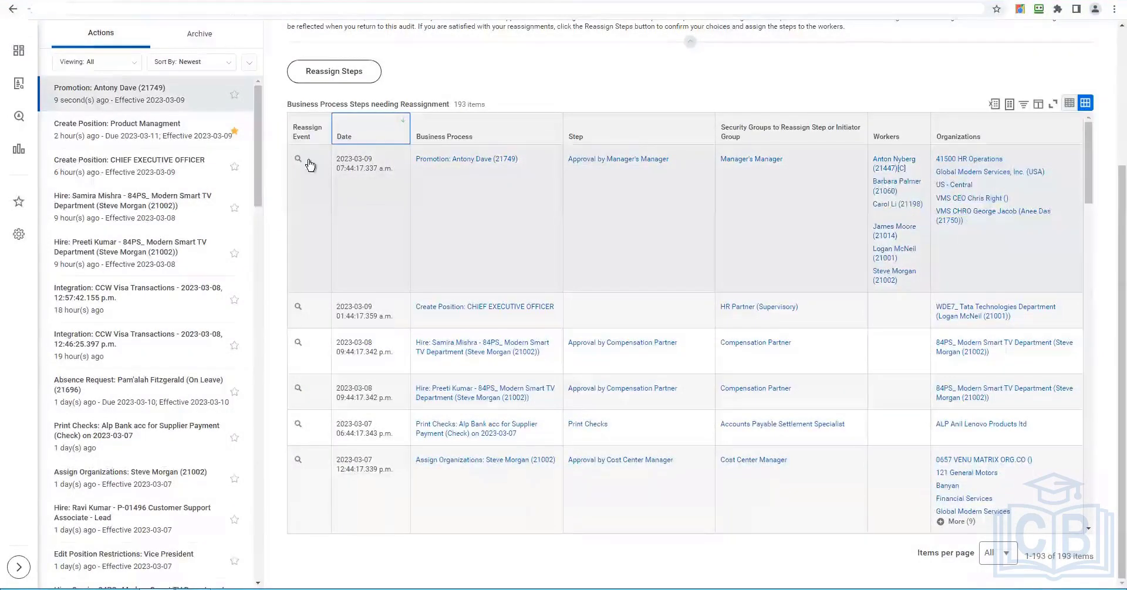
- Reassign the promotion's Approval by Manager's Manager step to the worker on whose behalf the session runs
left_click(449, 203)
left_click(308, 160)
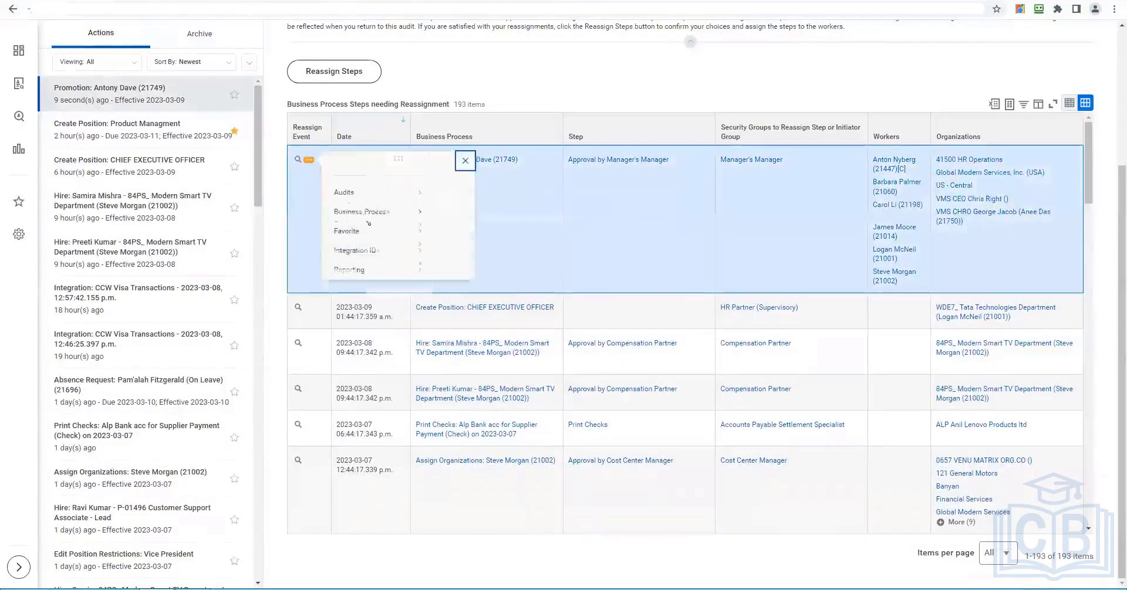
mouse_move(372, 223)
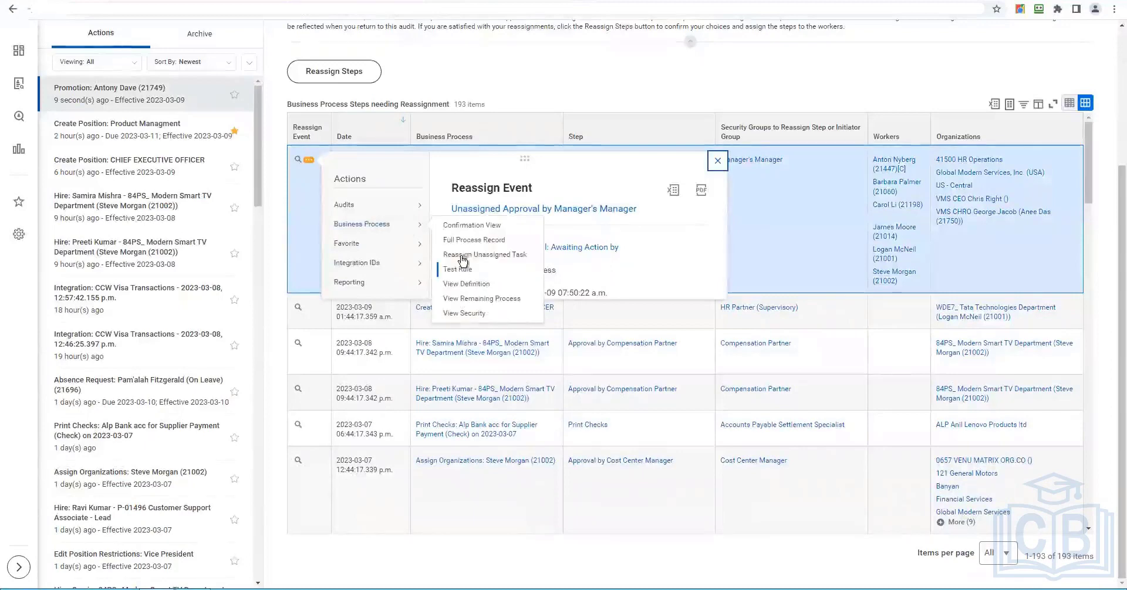
left_click(463, 256)
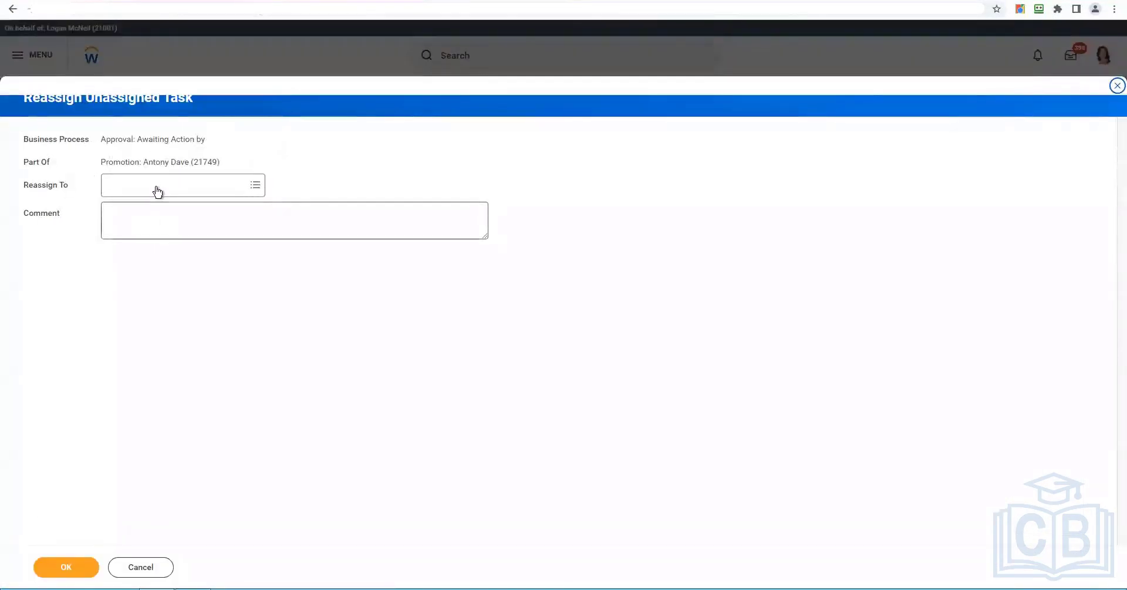
left_click(157, 188)
type("logan mc")
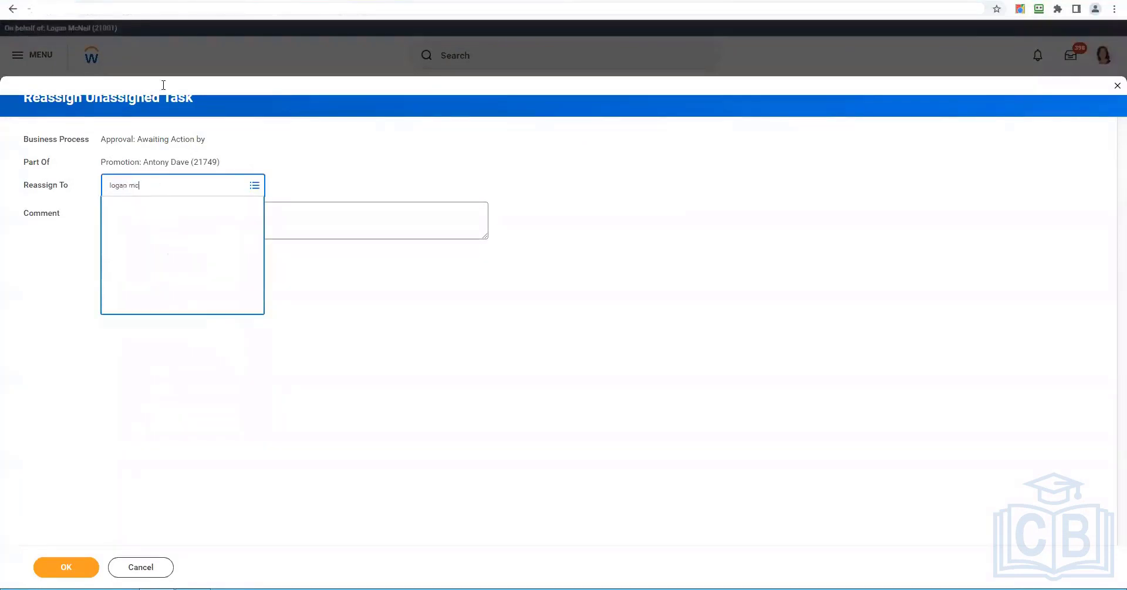
left_click(65, 568)
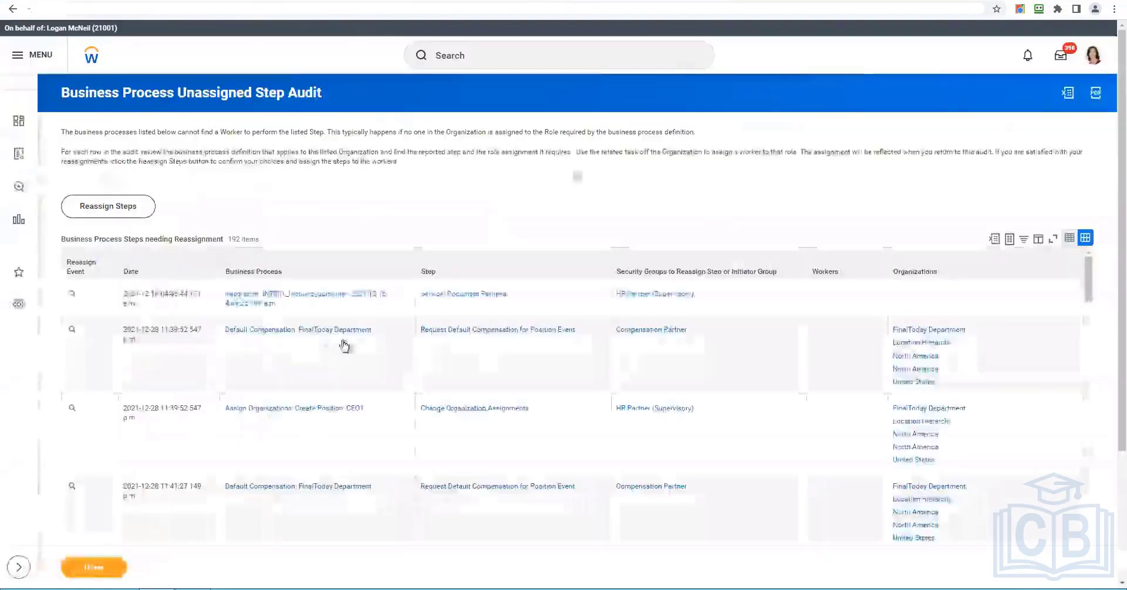
- Approve the promotion's manager's manager step from the inbox and sort the newly received unassigned step audit by date, newest first
left_click(1061, 56)
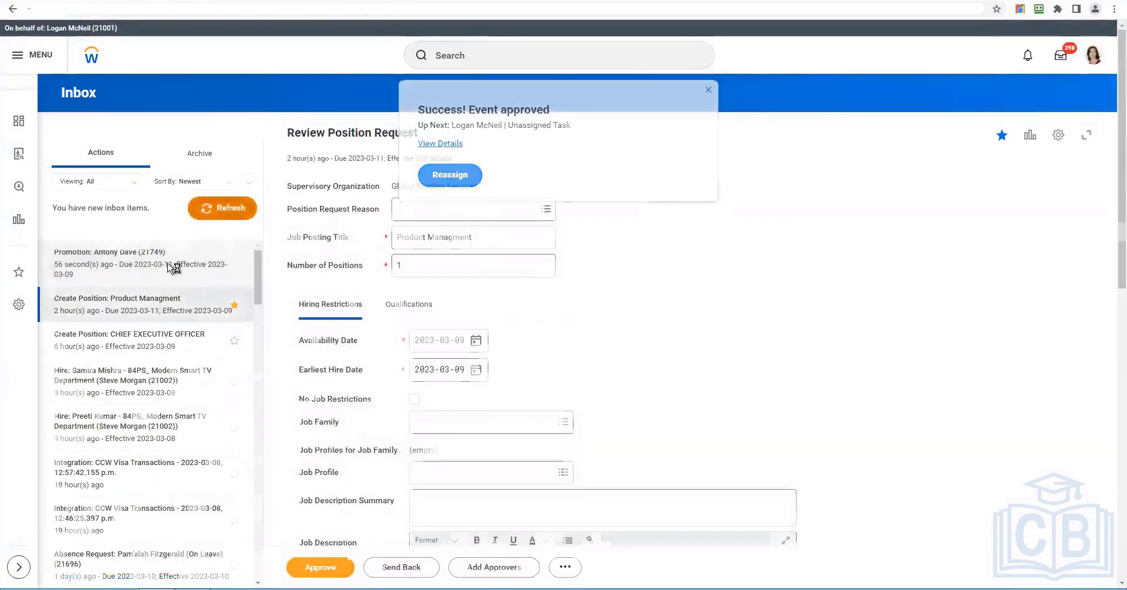
left_click(222, 208)
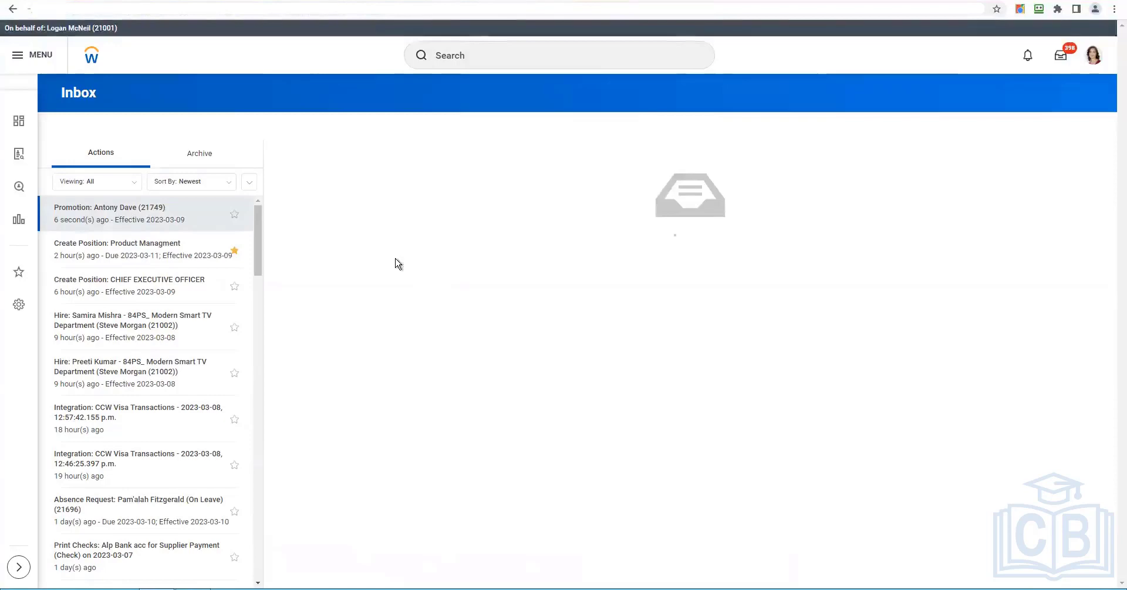
left_click(352, 317)
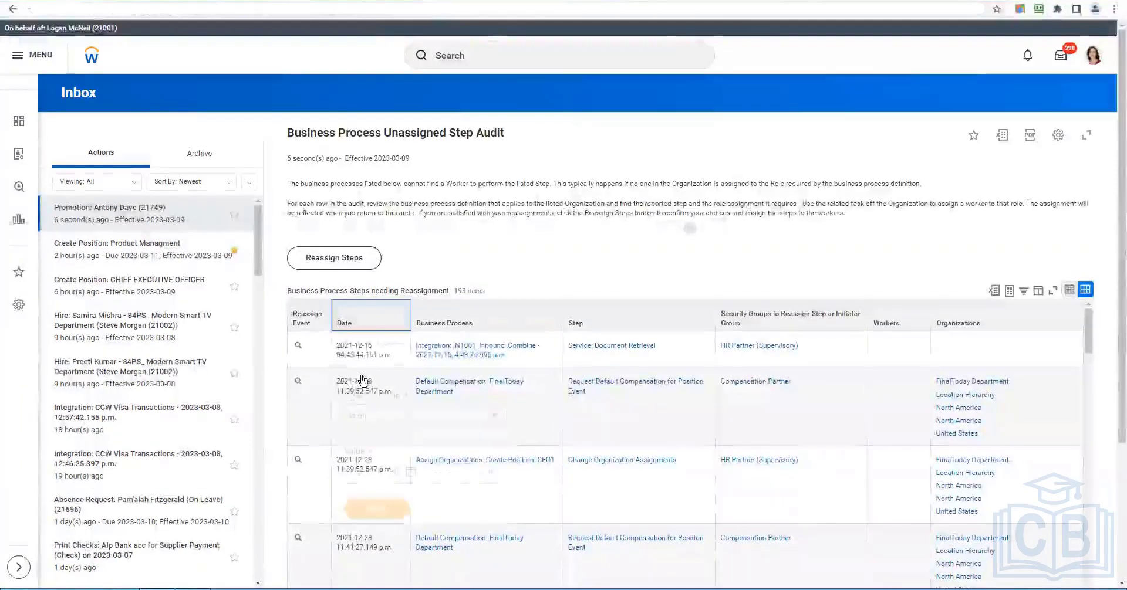
left_click(439, 379)
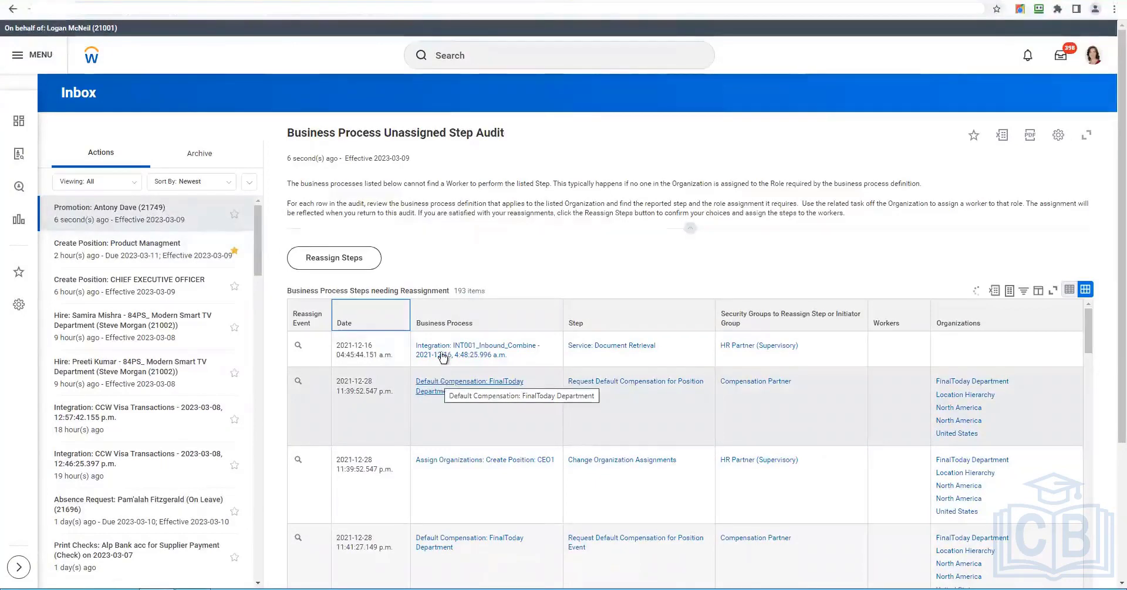
scroll(442, 356, "down", 3)
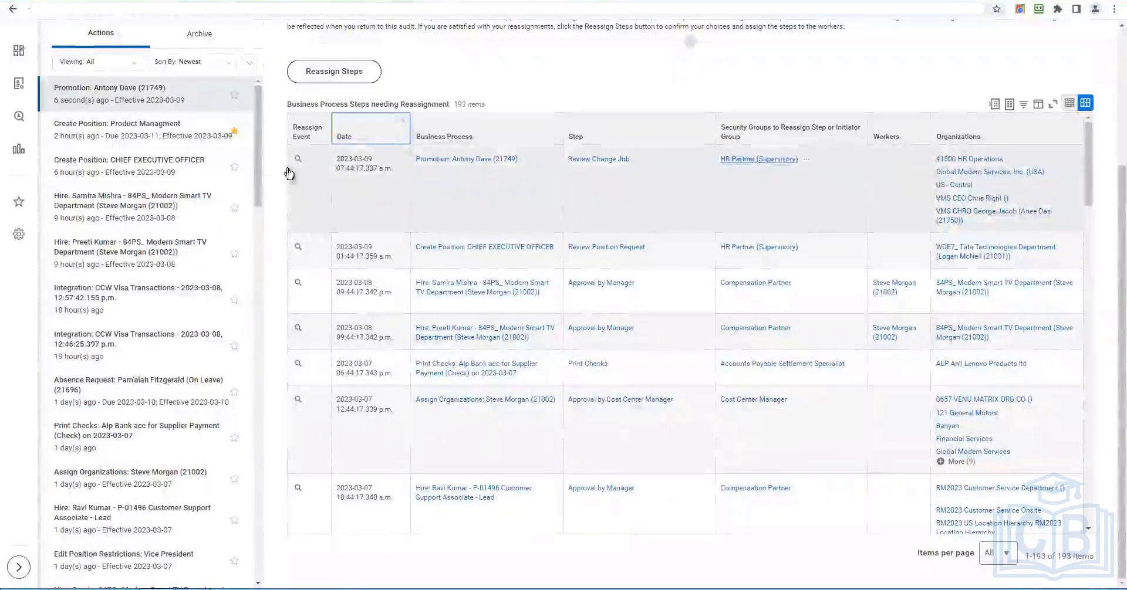
- Reassign the promotion's unassigned Review Change Job step to the worker on whose behalf the session runs
left_click(409, 201)
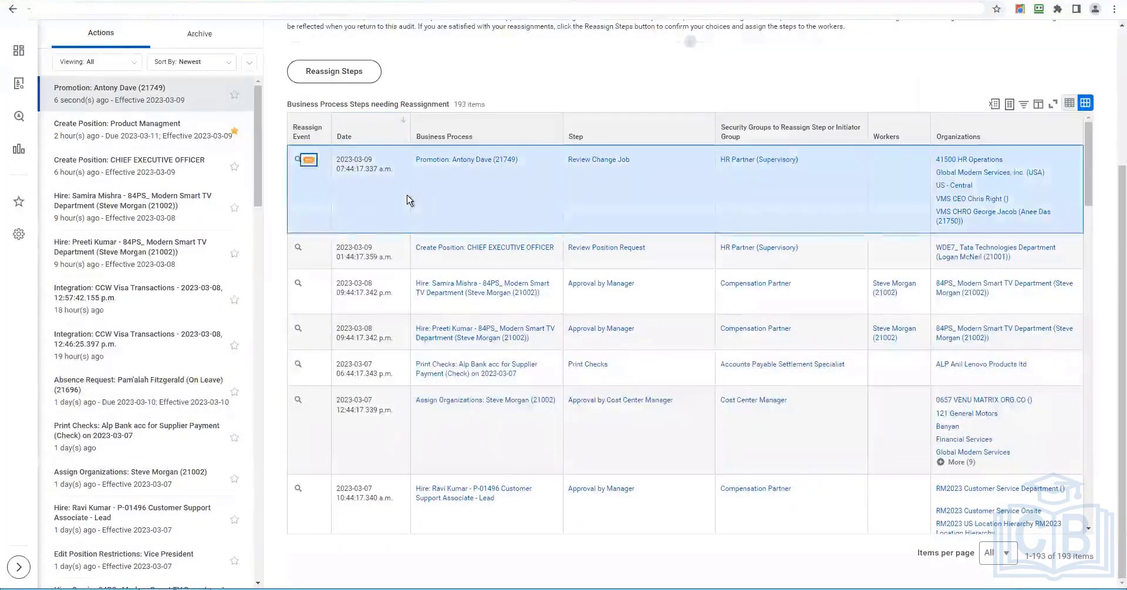
left_click(308, 160)
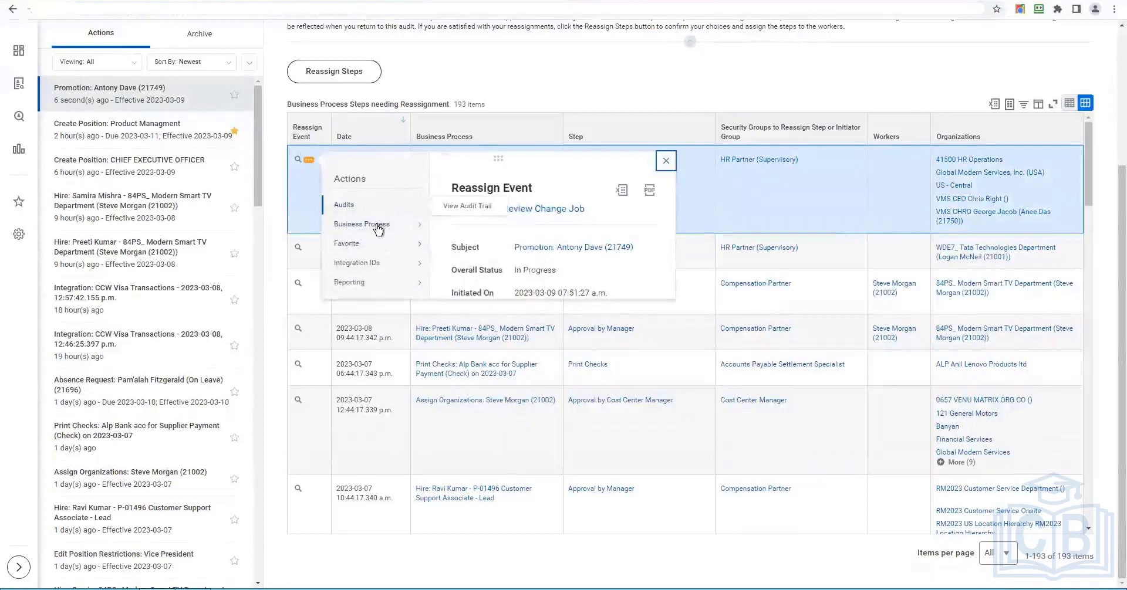
mouse_move(378, 227)
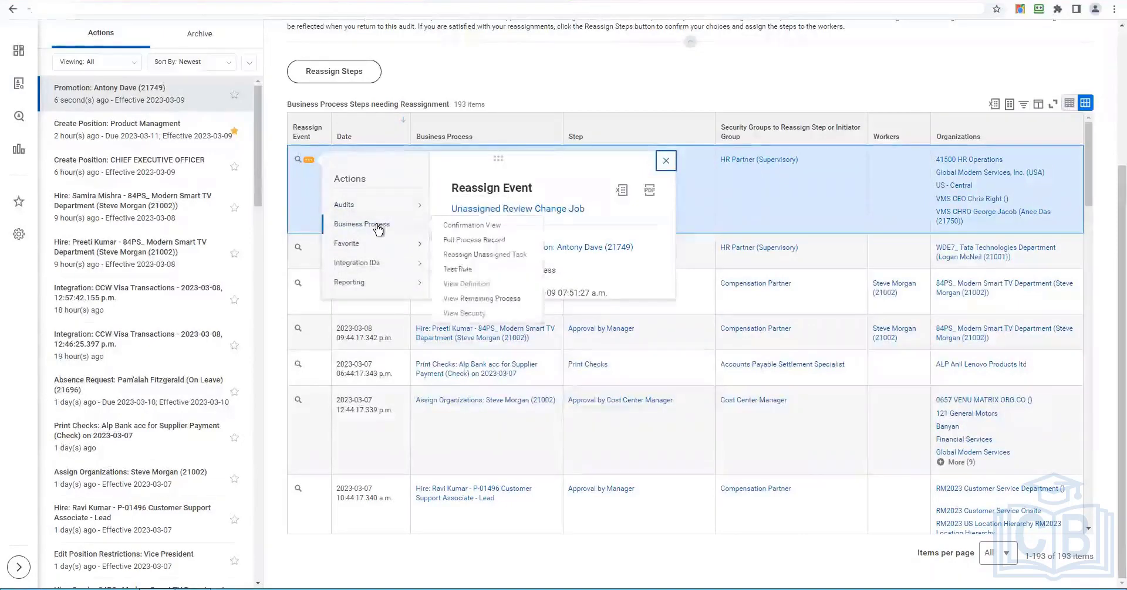
left_click(480, 259)
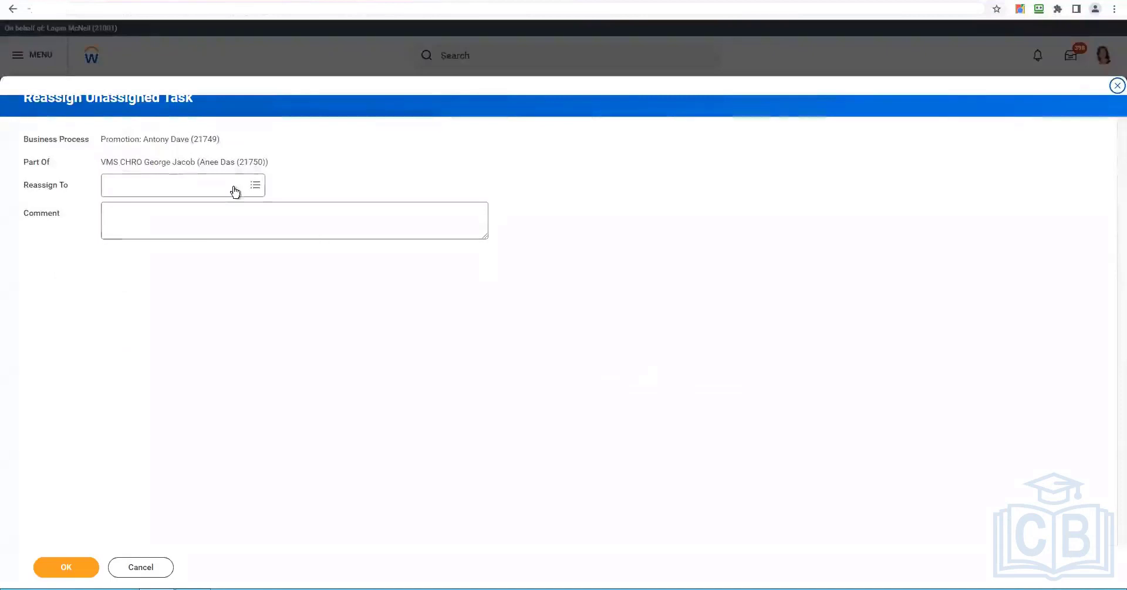
left_click(234, 186)
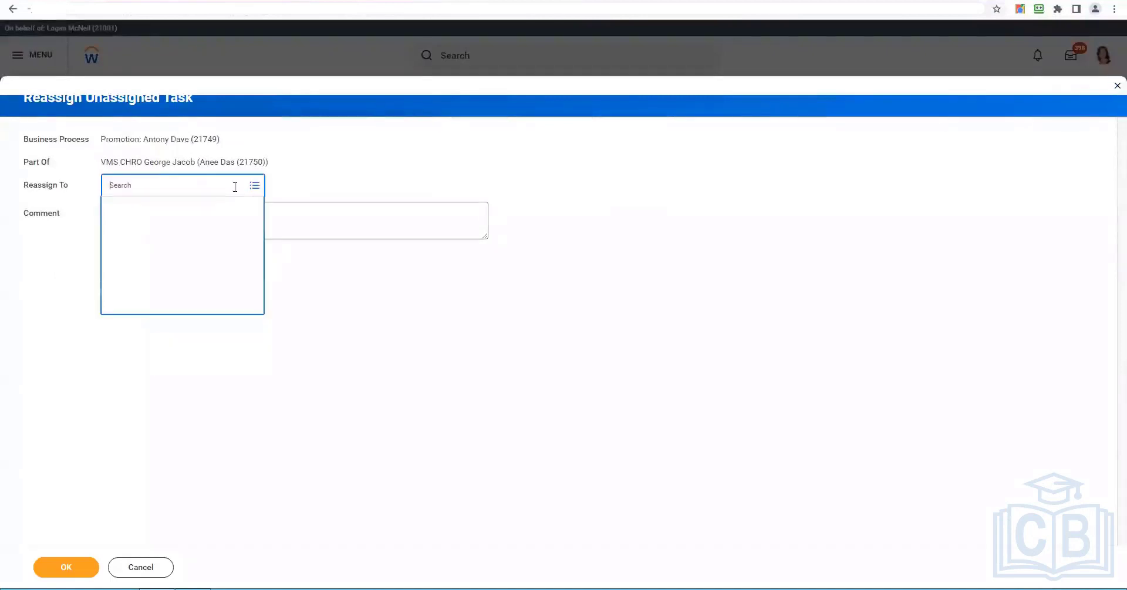
type("logan mcn")
key("Return")
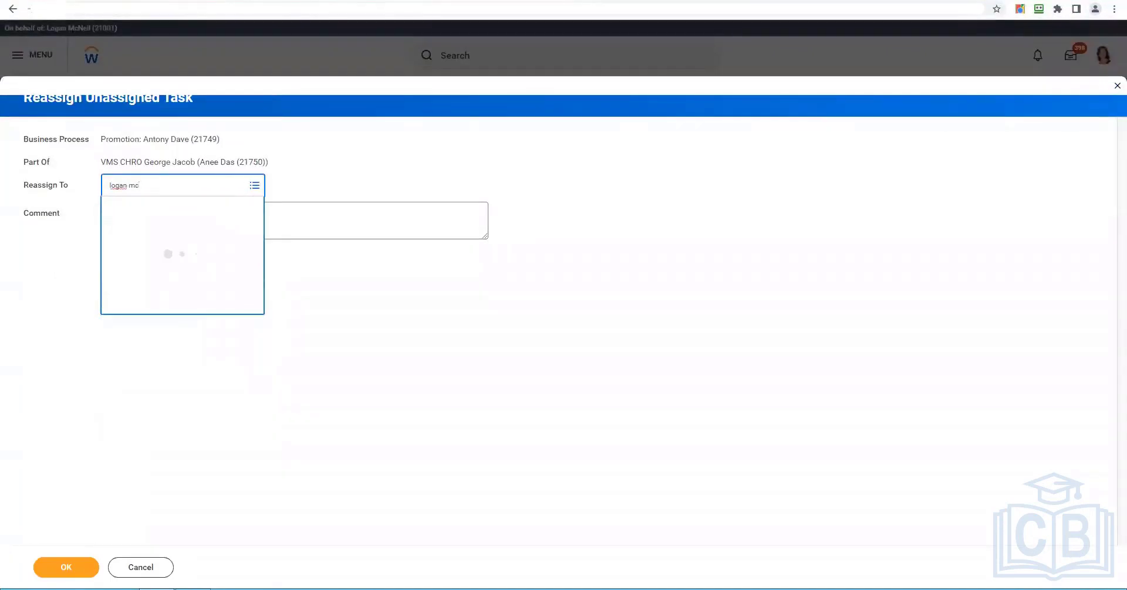
left_click(66, 567)
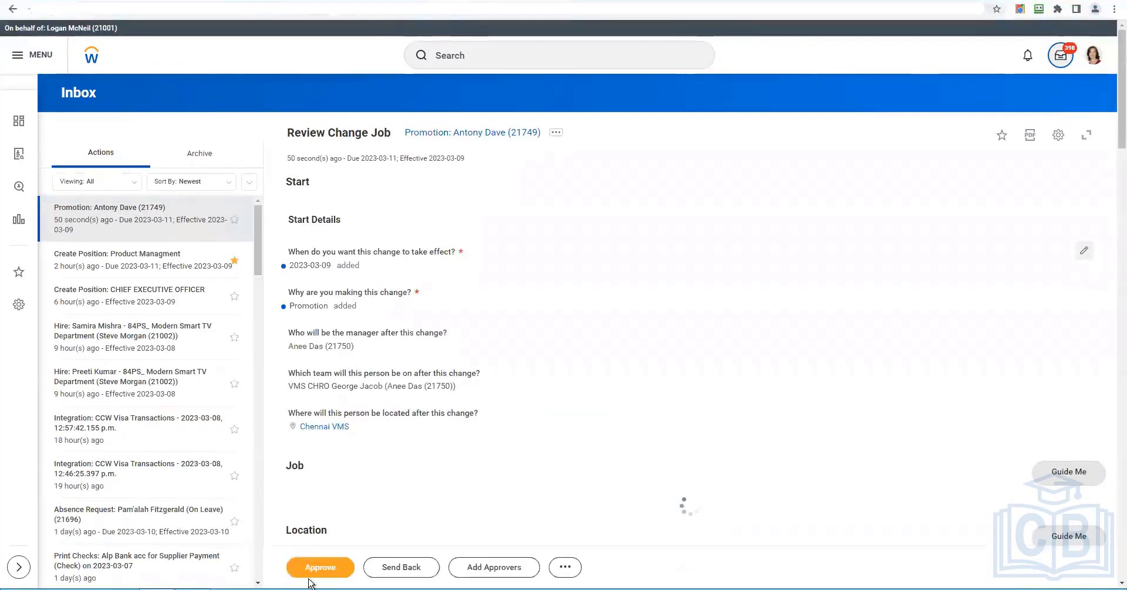
- Approve the promotion's Review Change Job step and open the worker's compensation change item from the refreshed inbox
left_click(310, 569)
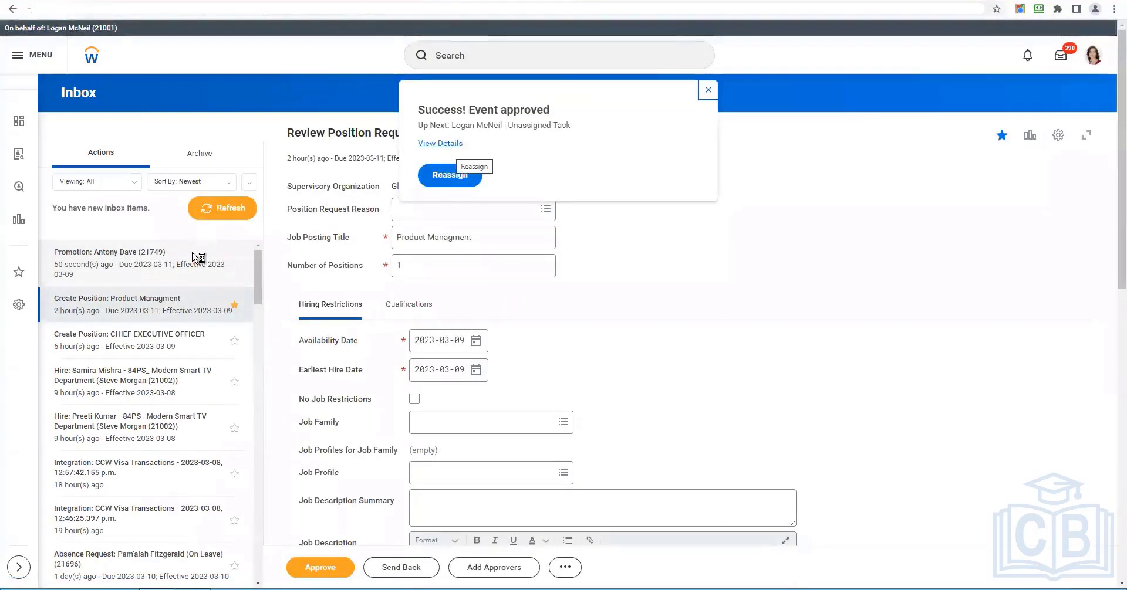
left_click(223, 215)
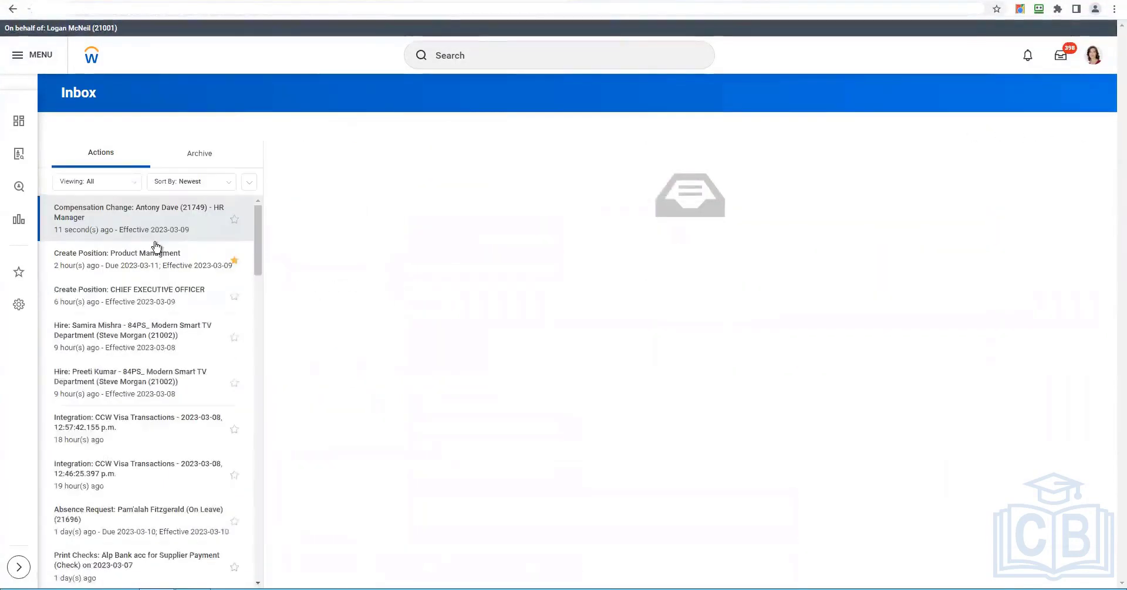
left_click(146, 224)
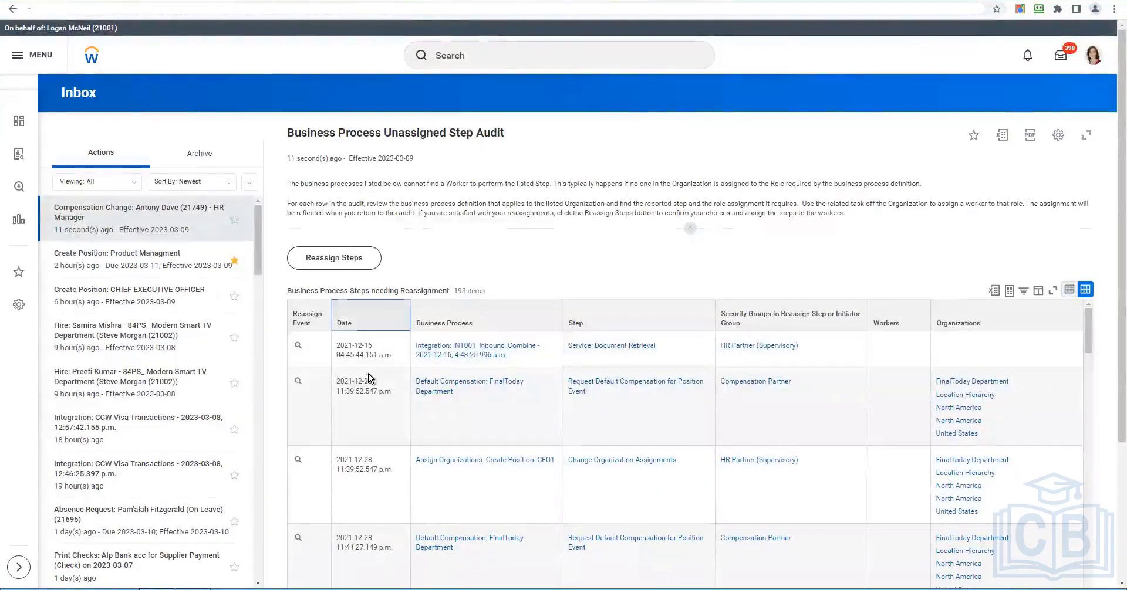
- Sort the unassigned step audit newest first and reassign the Review Compensation Change step to the worker on whose behalf the session runs
left_click(370, 323)
left_click(374, 367)
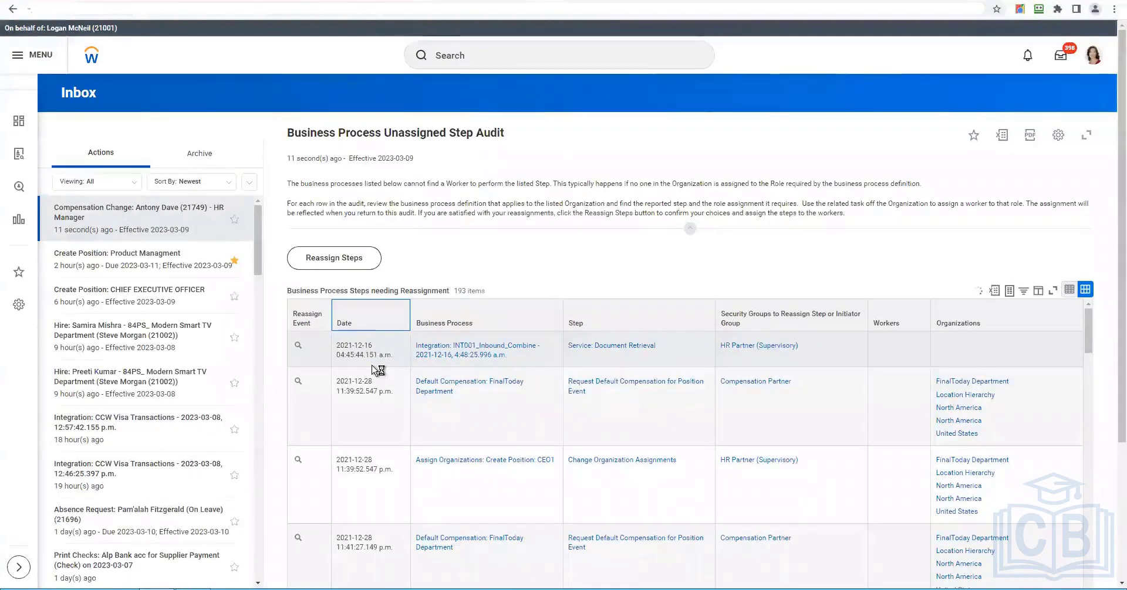
scroll(371, 370, "down", 3)
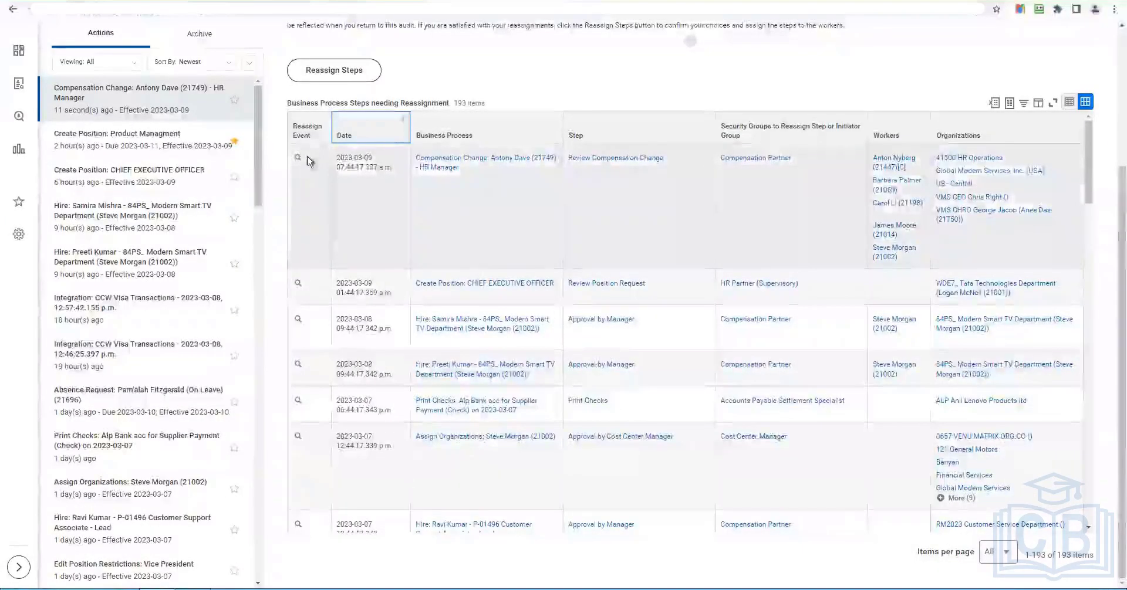
left_click(762, 156)
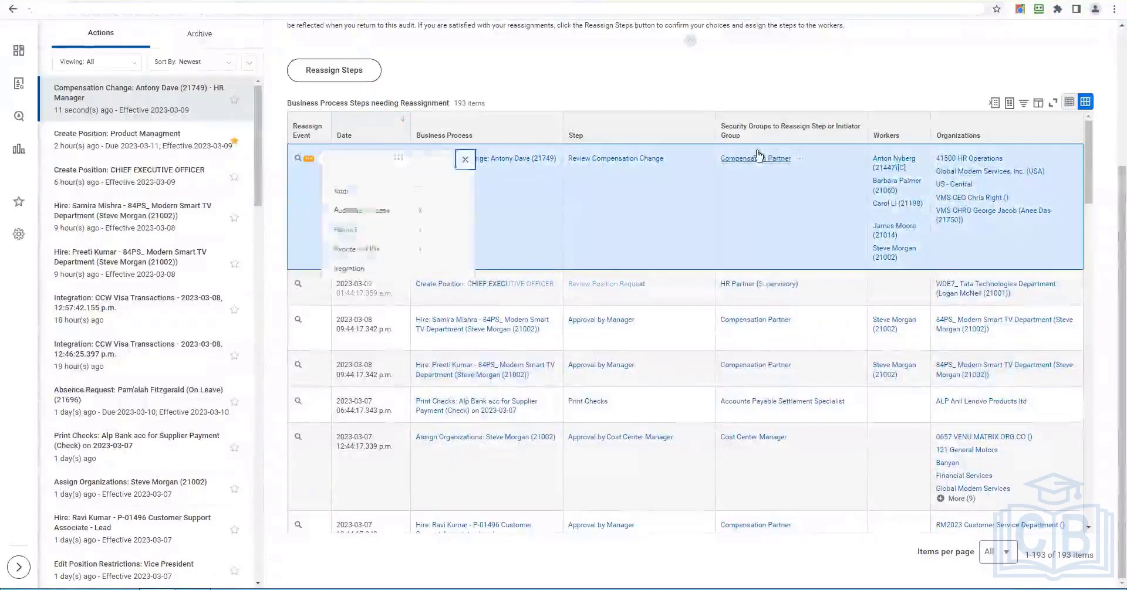
mouse_move(383, 227)
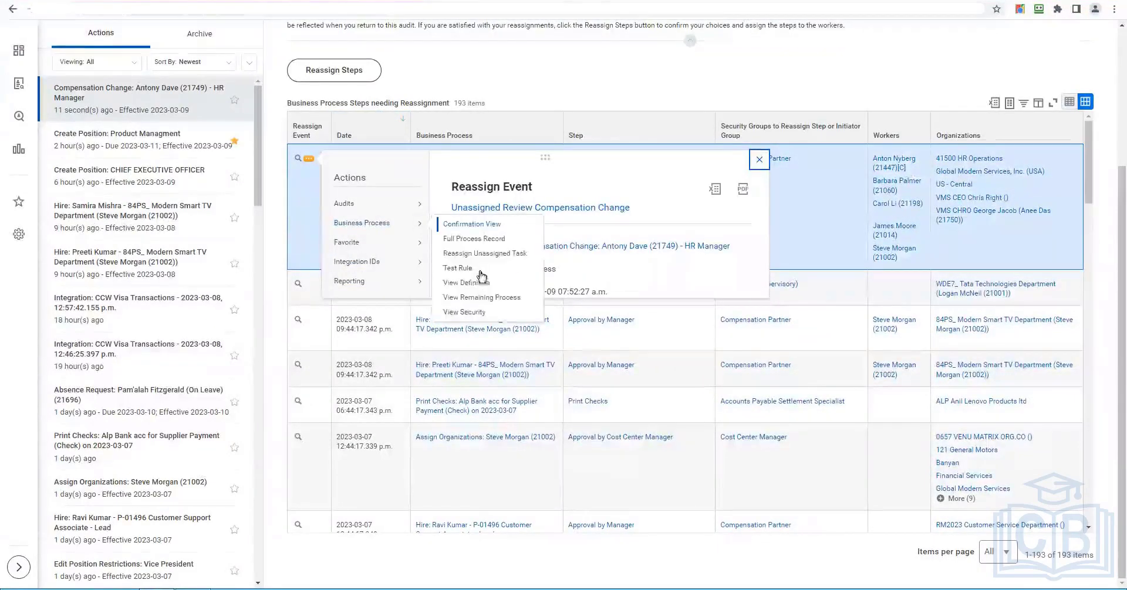
left_click(467, 254)
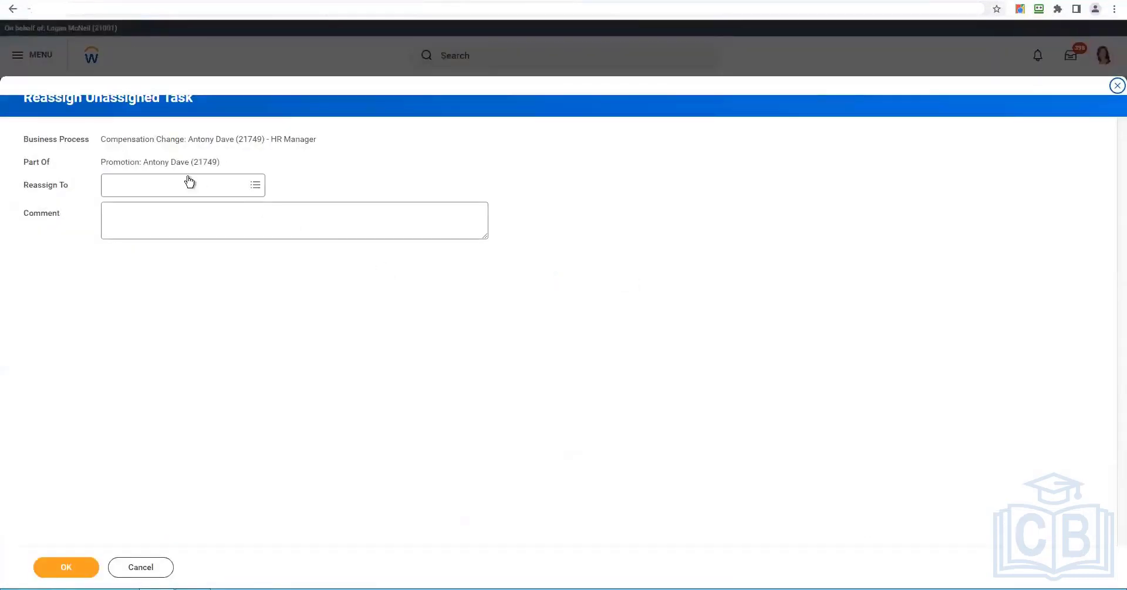
left_click(189, 183)
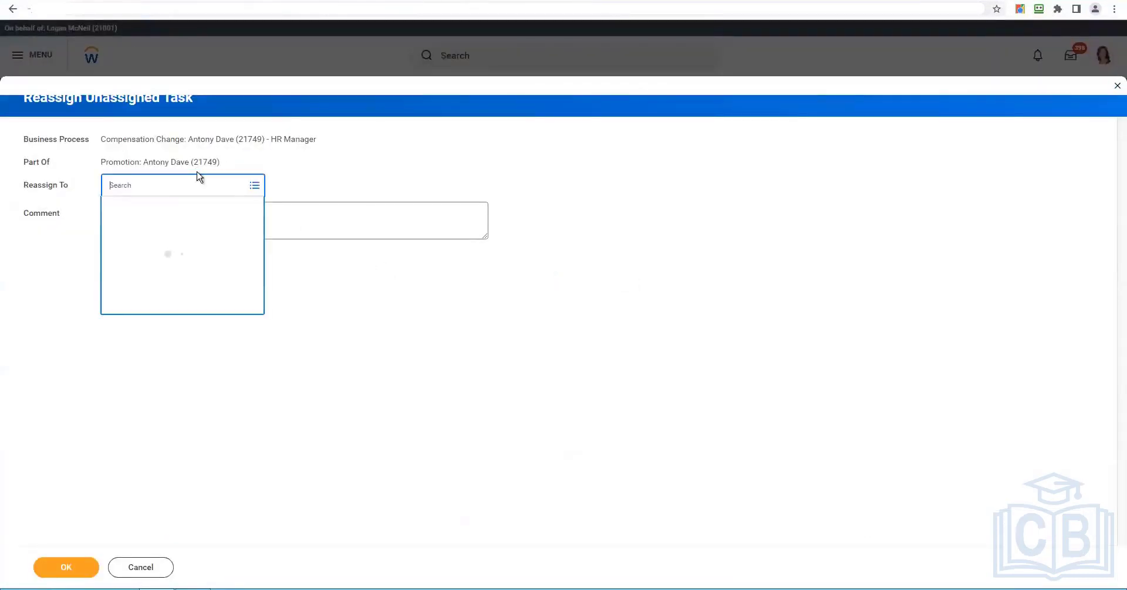
type("logan mc")
left_click(66, 568)
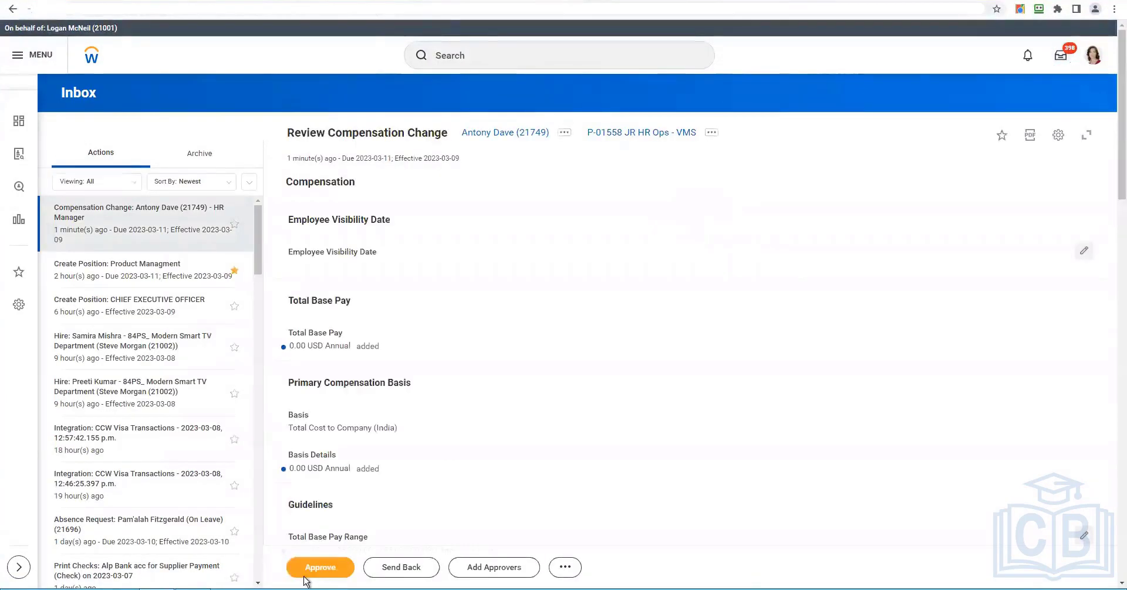
- Approve the Review Compensation Change step and sort the newly received unassigned step audit by date, newest first
left_click(306, 577)
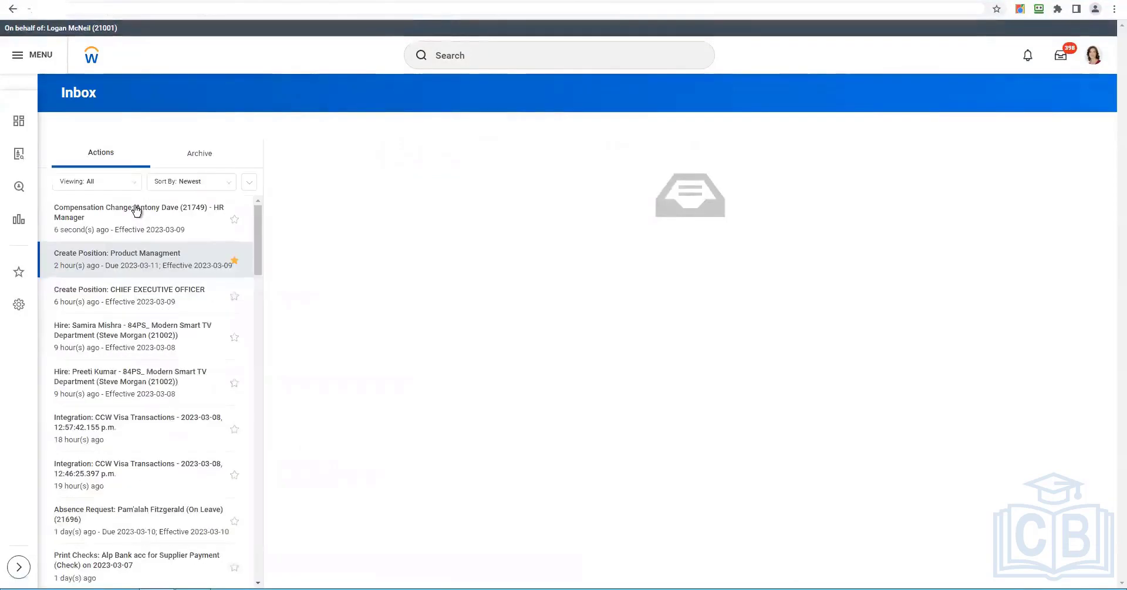
left_click(137, 212)
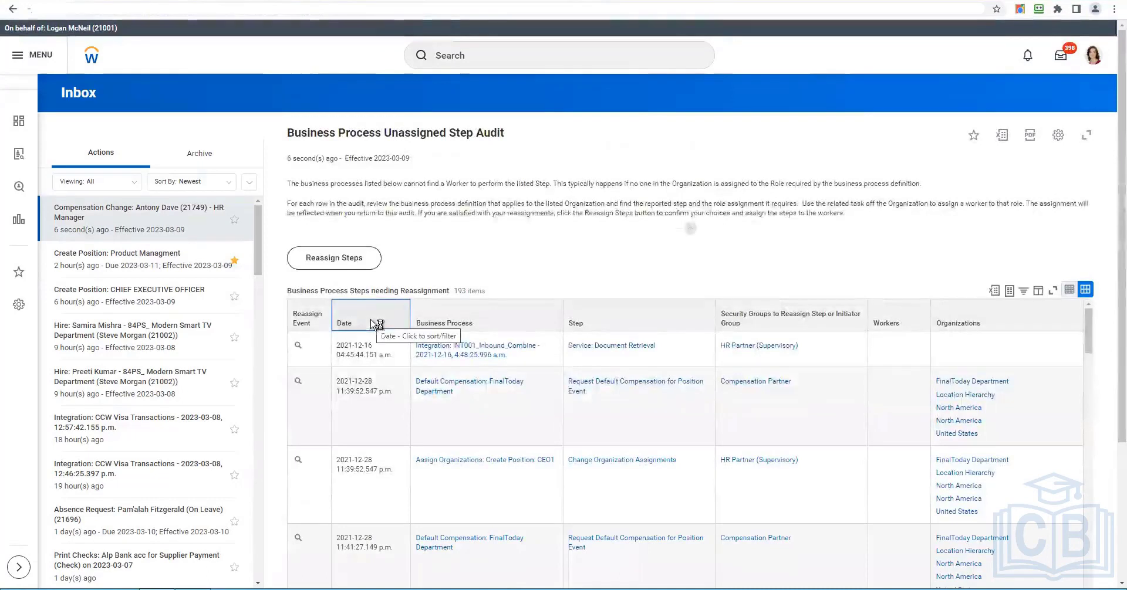
left_click(374, 324)
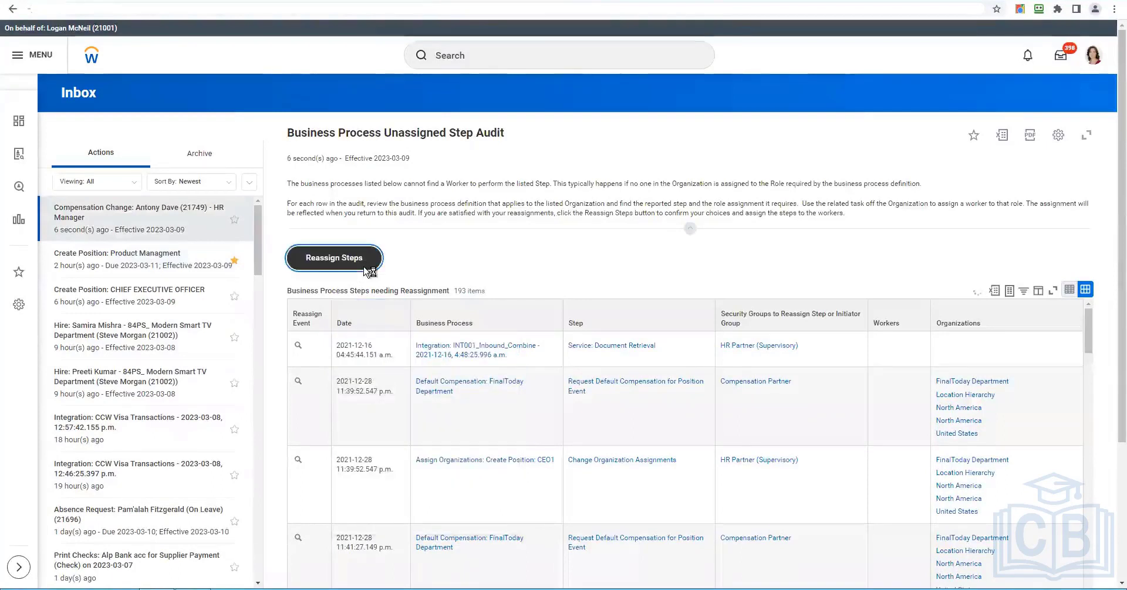
right_click(353, 266)
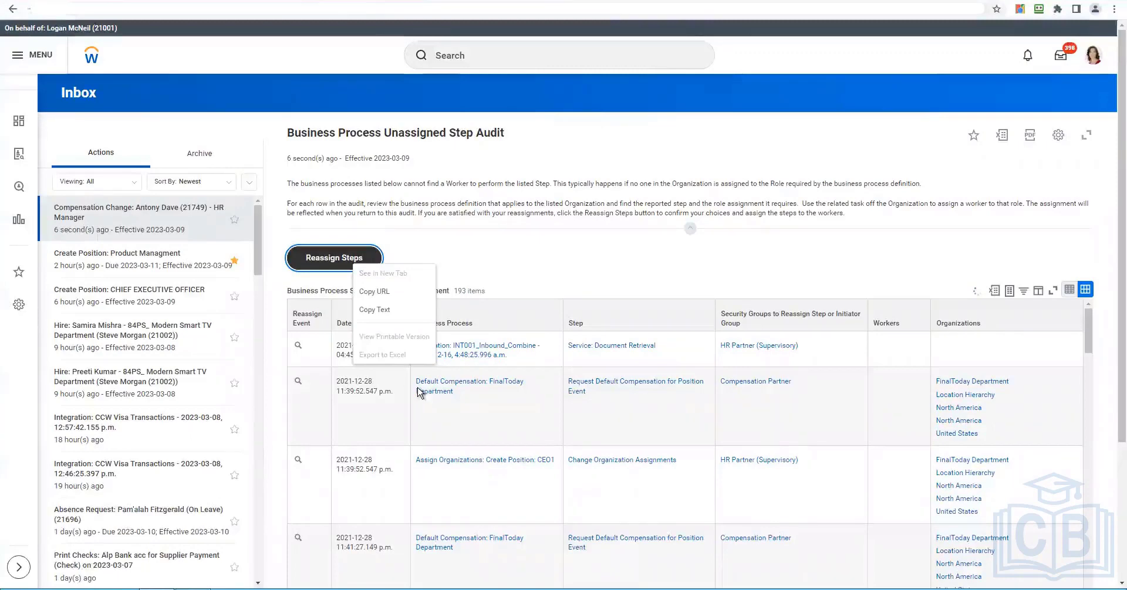
scroll(349, 333, "down", 3)
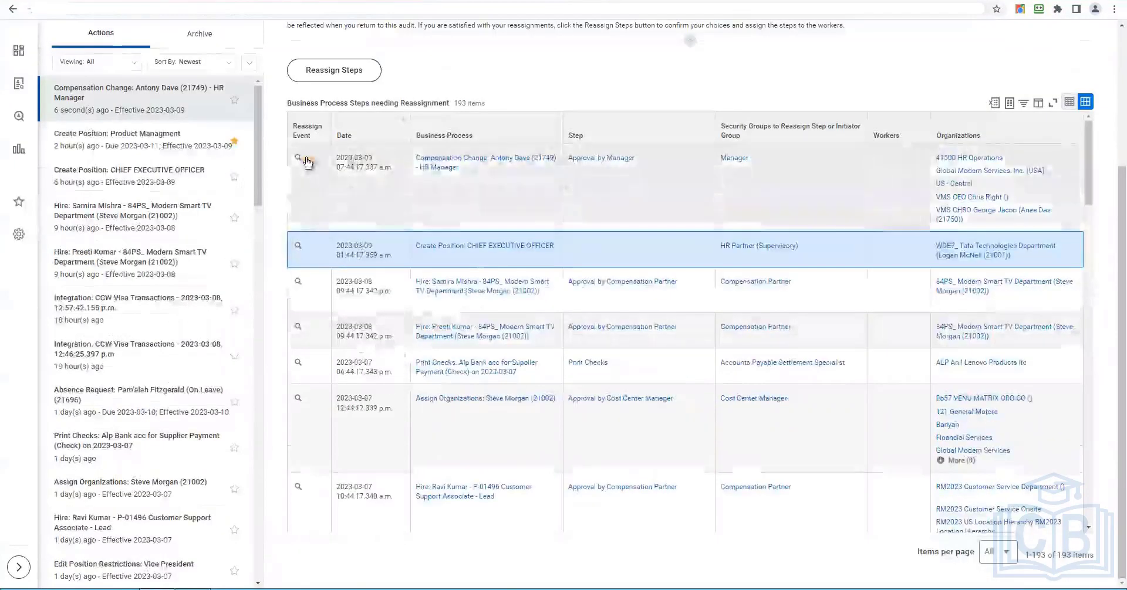
- Reassign the compensation change's unassigned Approval by Manager step to the worker on whose behalf the session runs
left_click(309, 158)
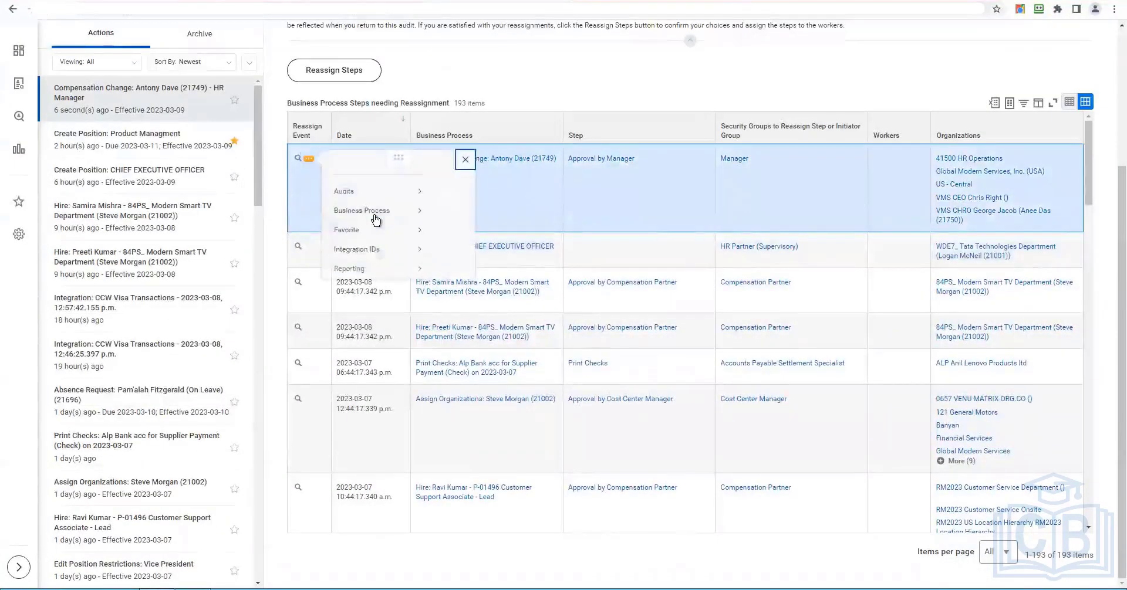
left_click(690, 299)
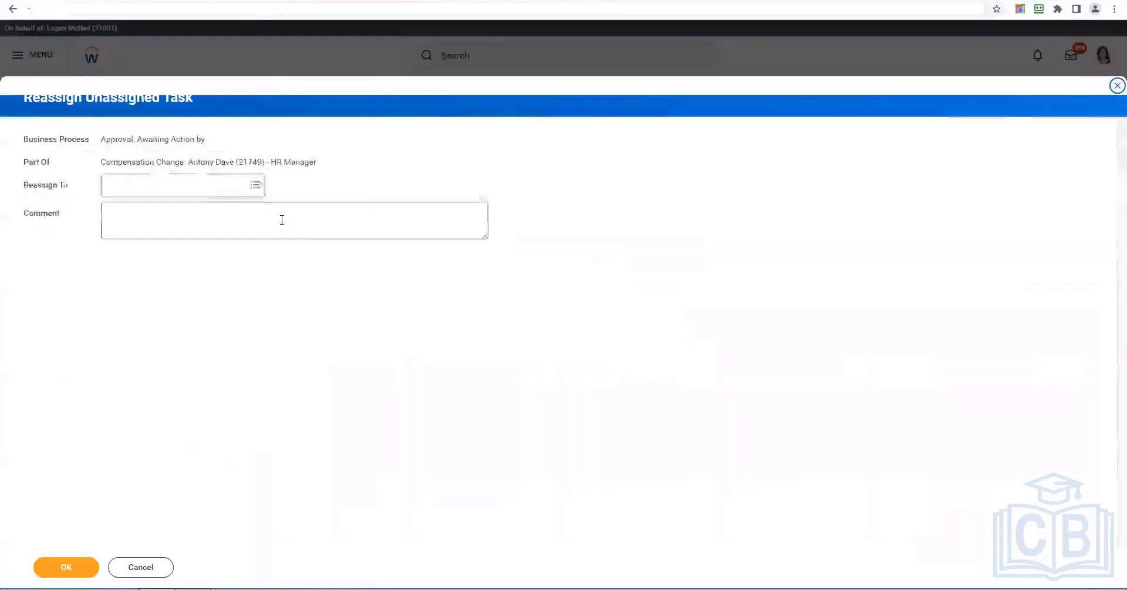
left_click(174, 178)
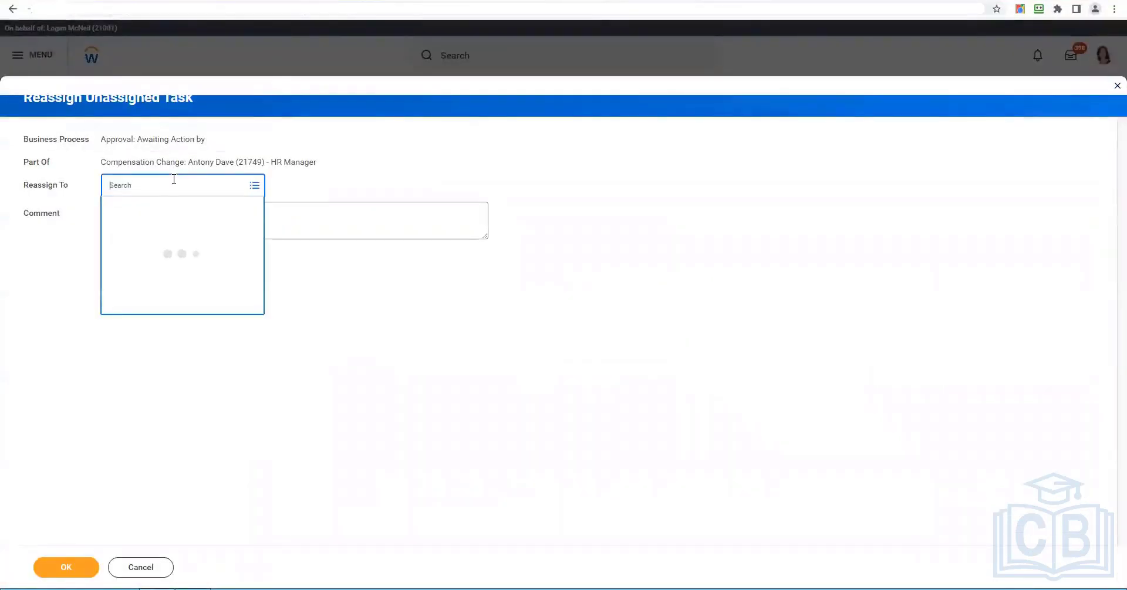
type("logan")
key("Return")
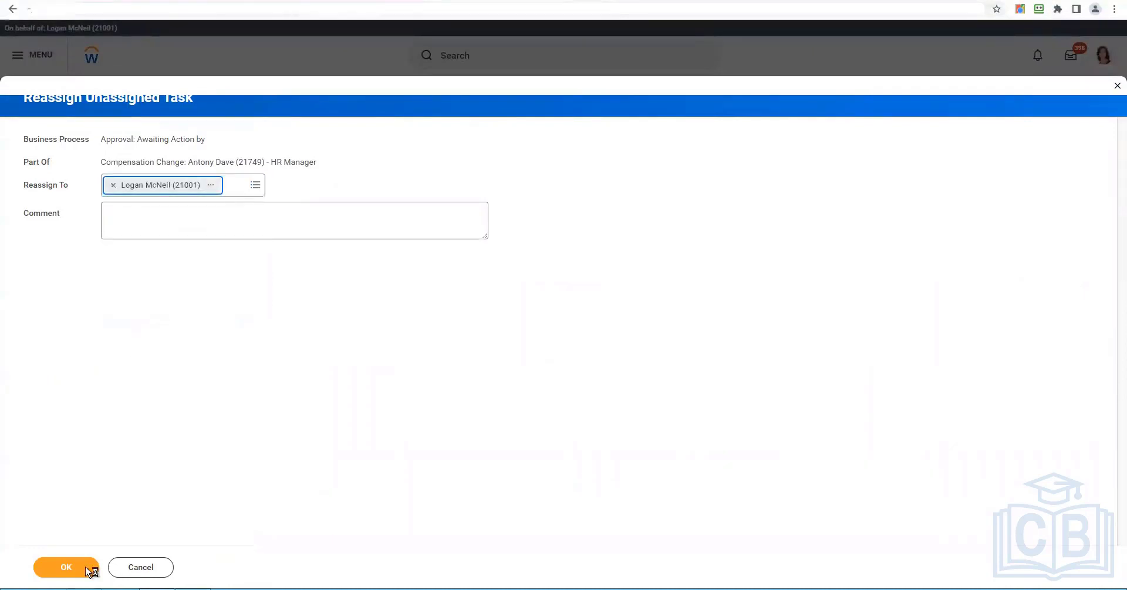
left_click(88, 568)
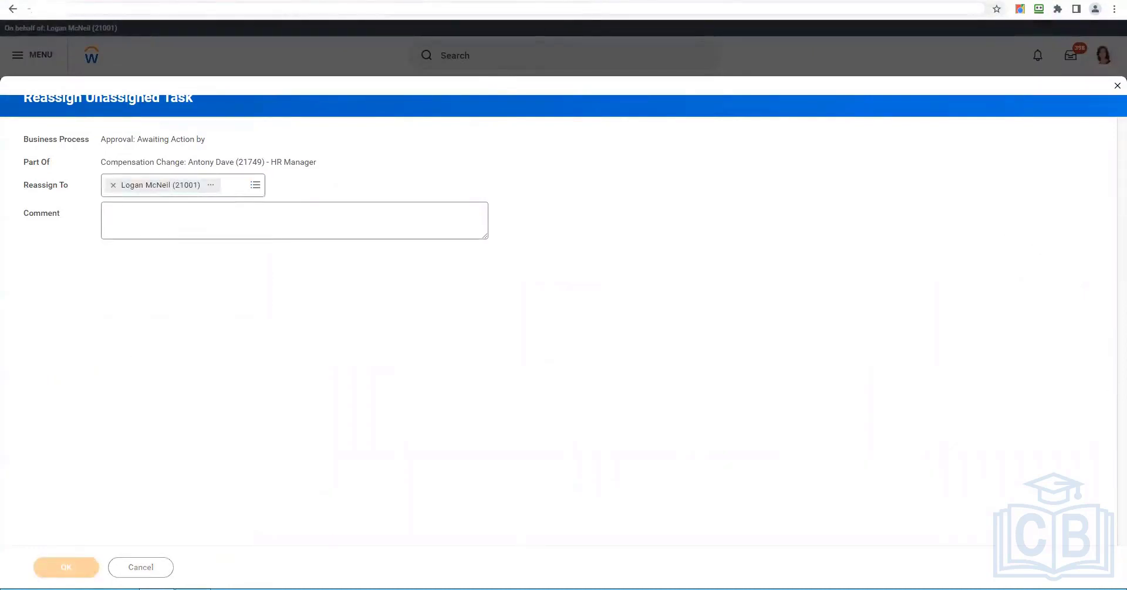
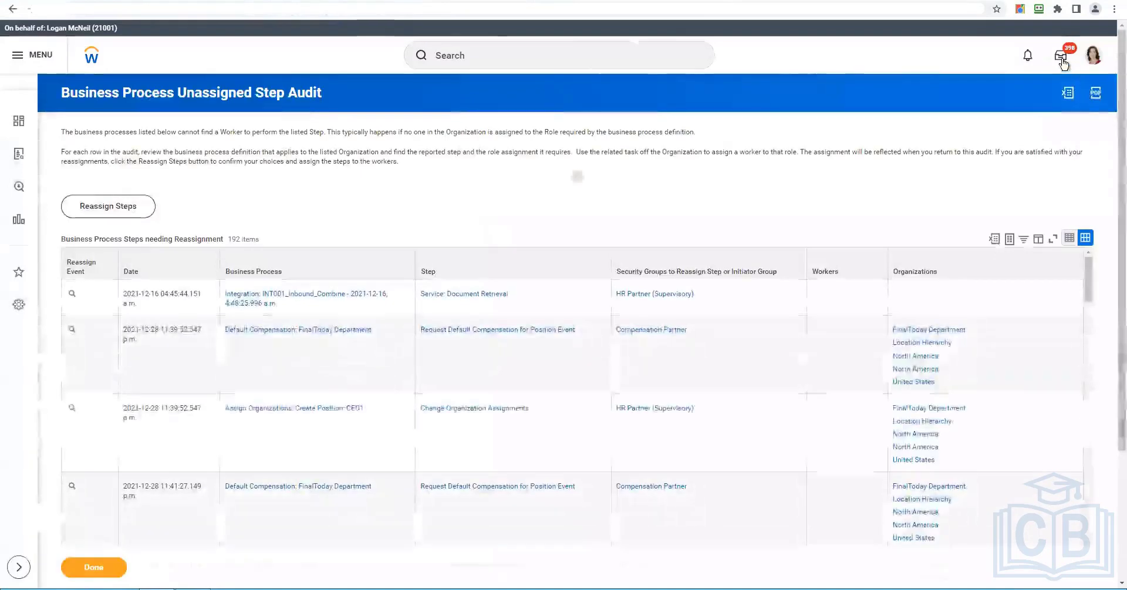
- Return to the inbox and approve the compensation change for the promotion to HR Manager
right_click(1093, 121)
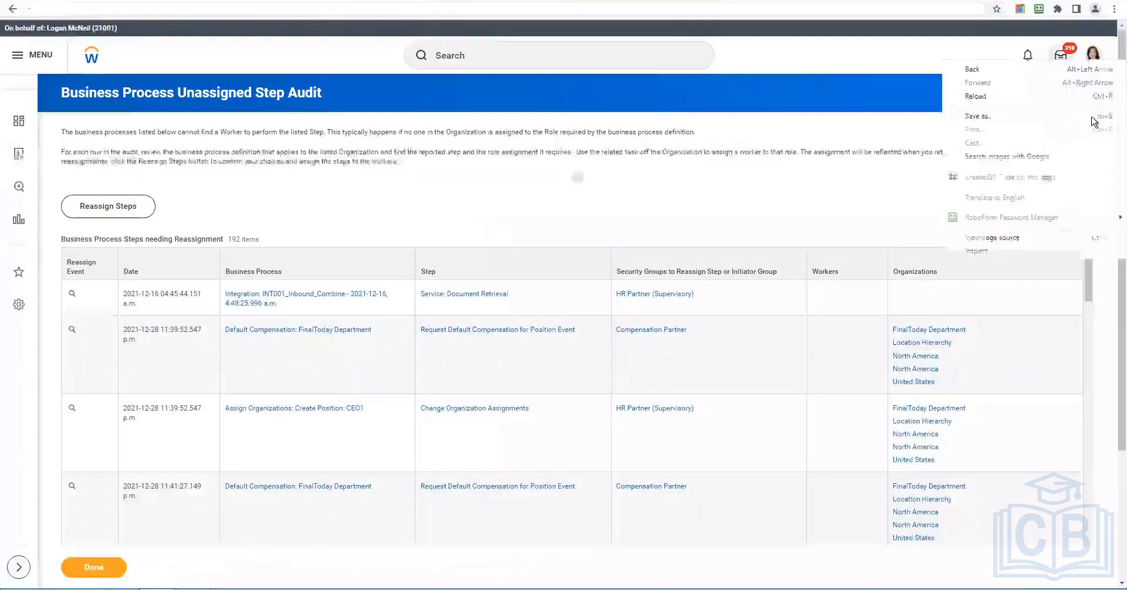
left_click(1094, 58)
right_click(1090, 58)
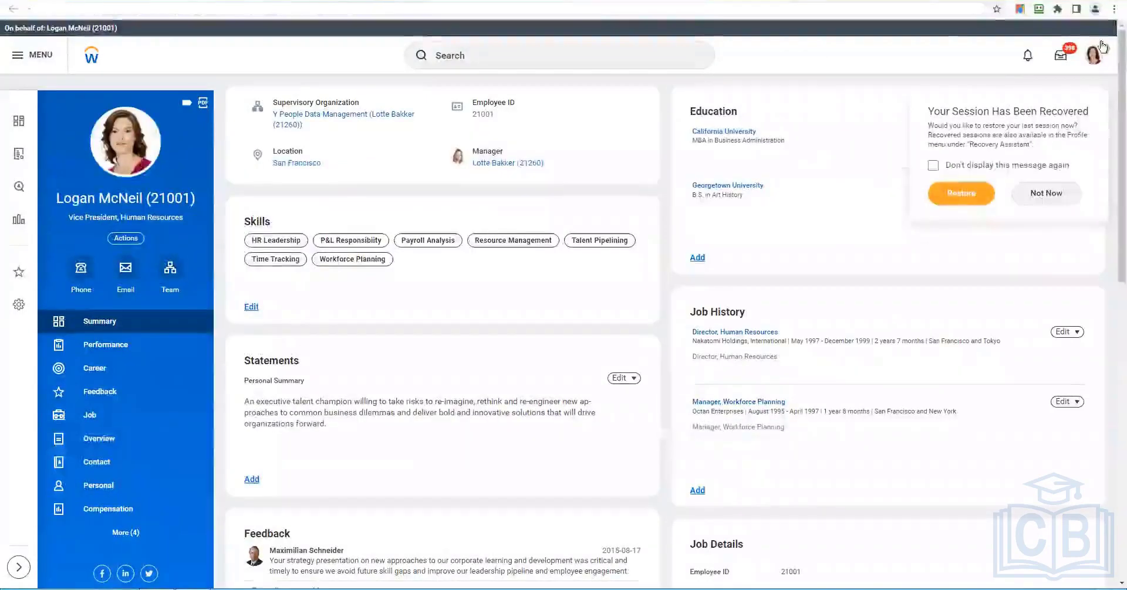
left_click(1061, 57)
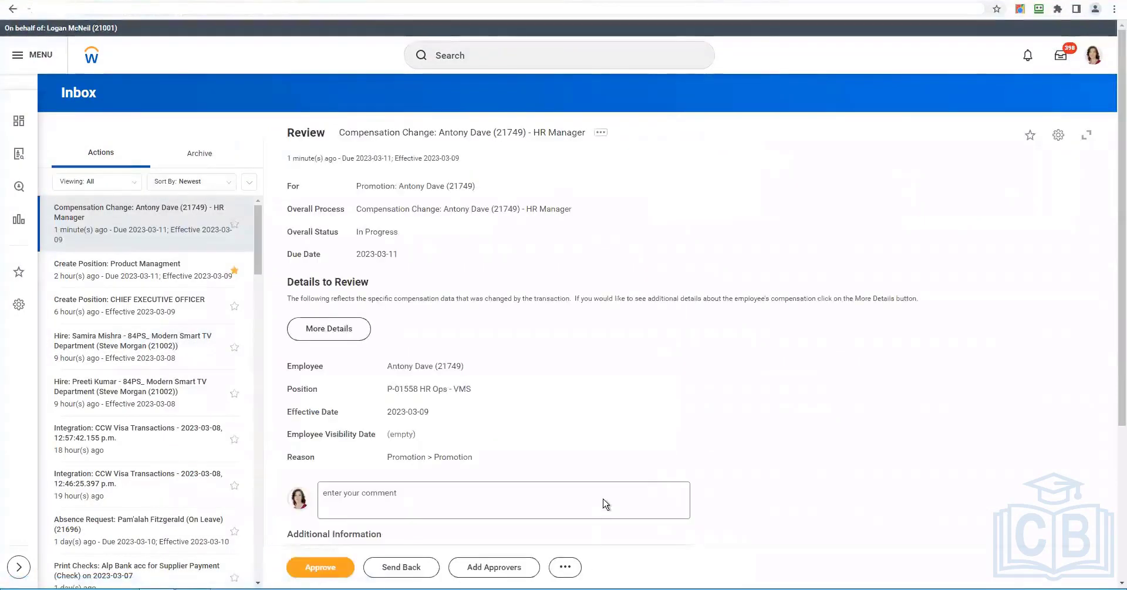
left_click(335, 567)
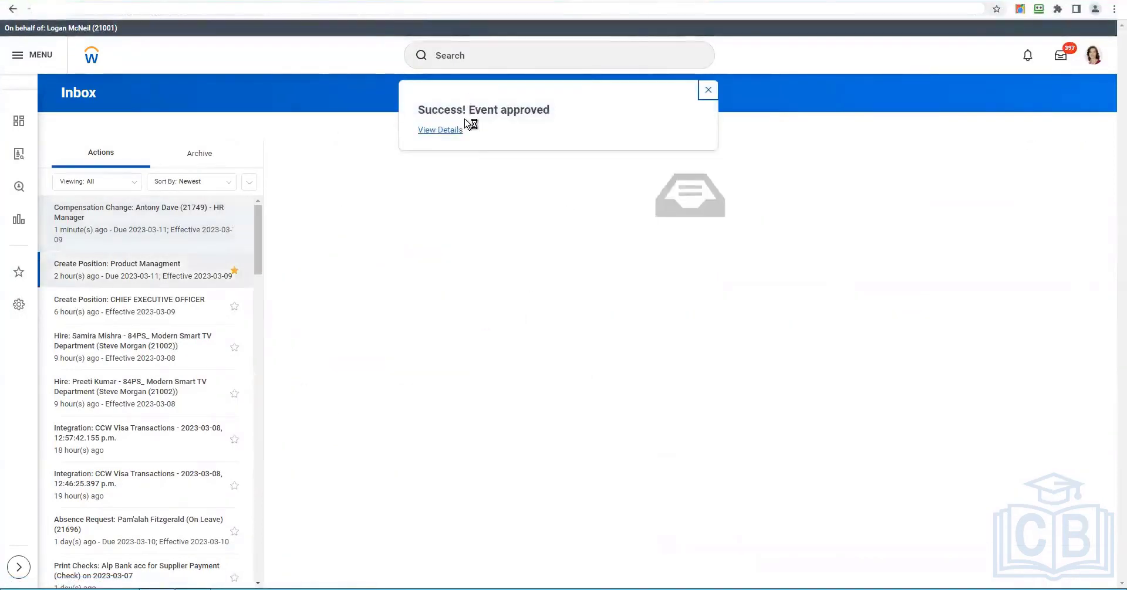
- Check the promoted worker's profile and examine the total salary and salary plan assignment in their compensation details
left_click(443, 130)
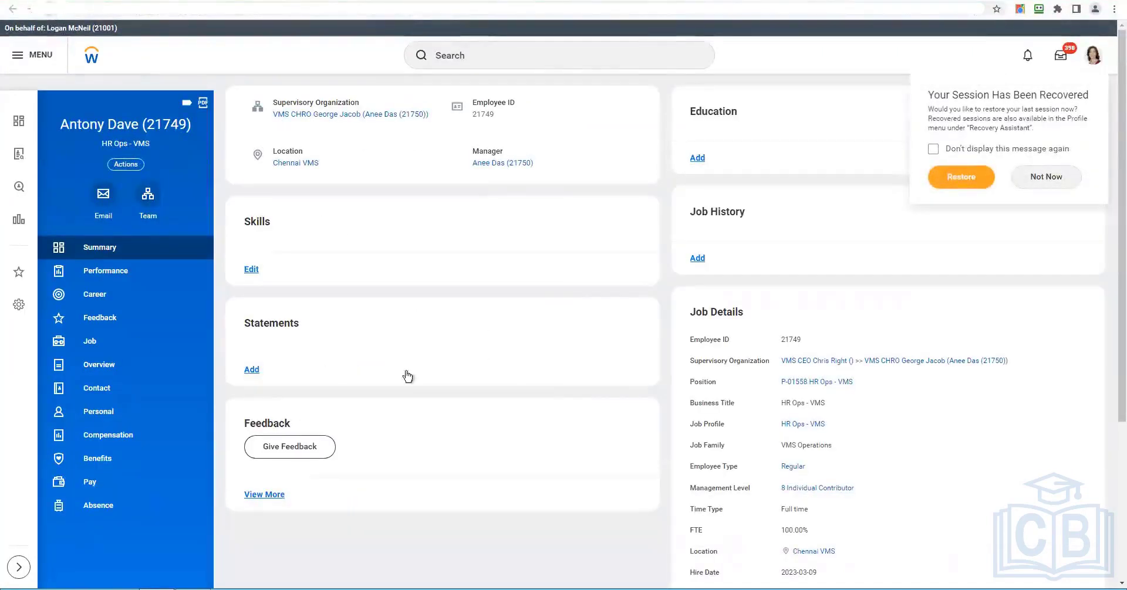
left_click(326, 447)
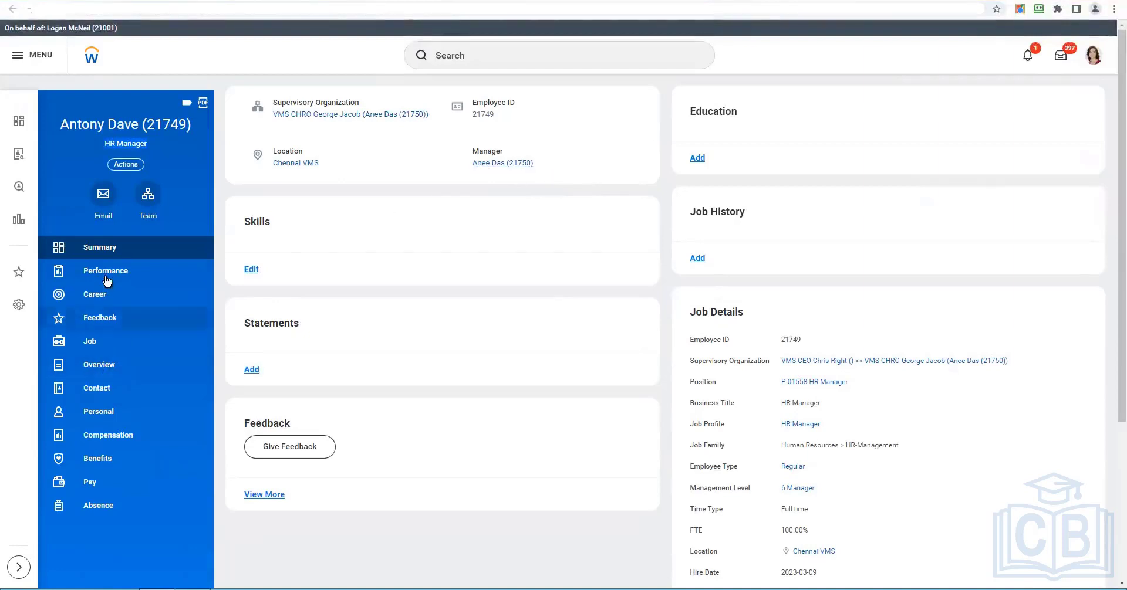
left_click(106, 435)
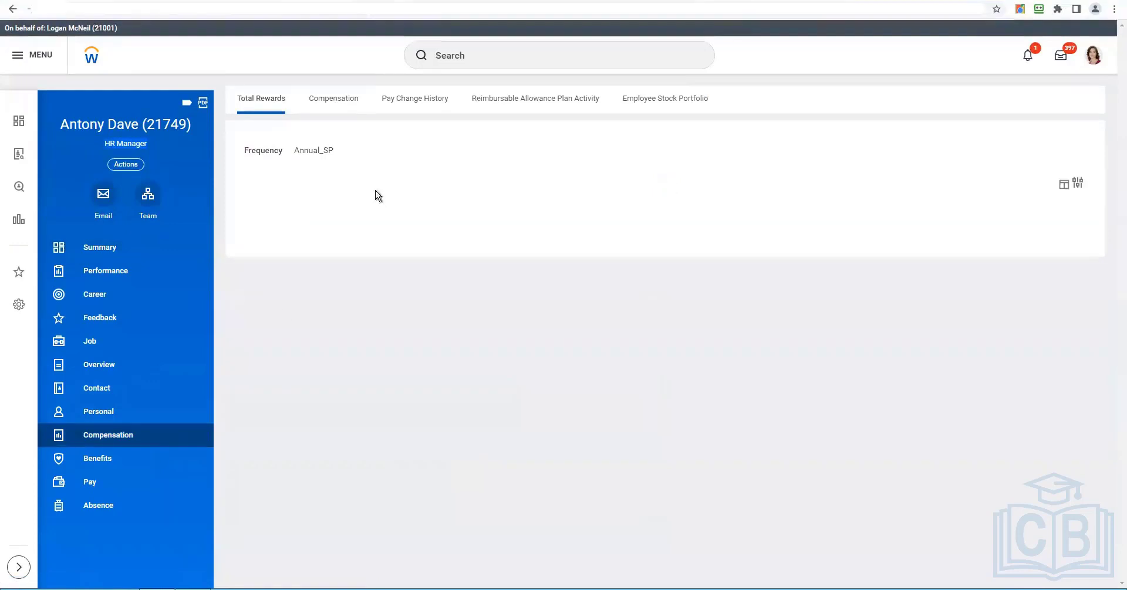
left_click(333, 99)
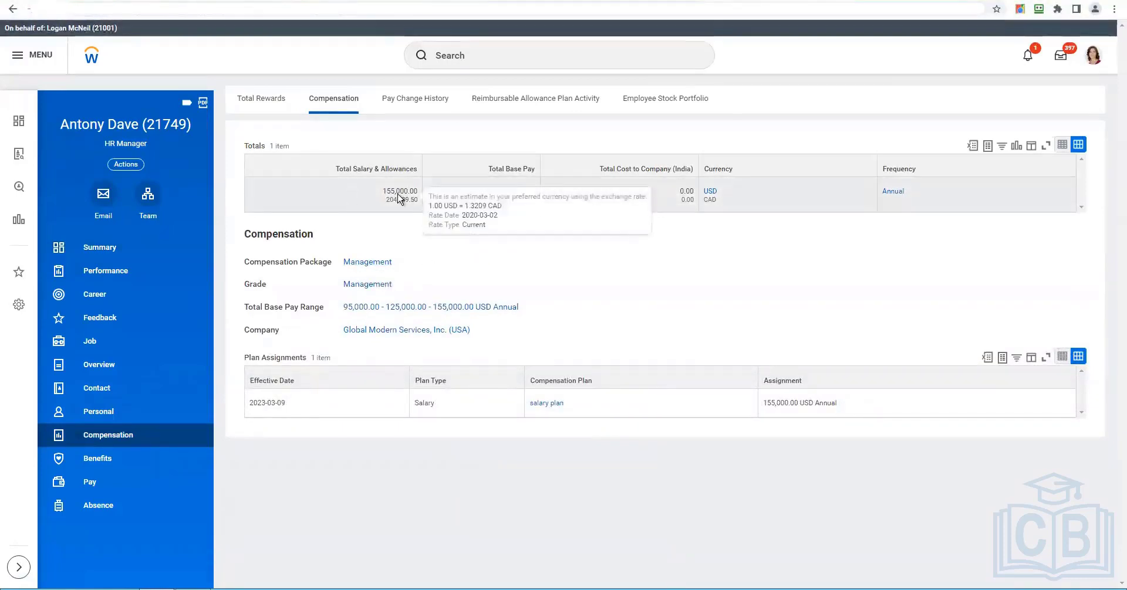
left_click_drag(384, 193, 399, 195)
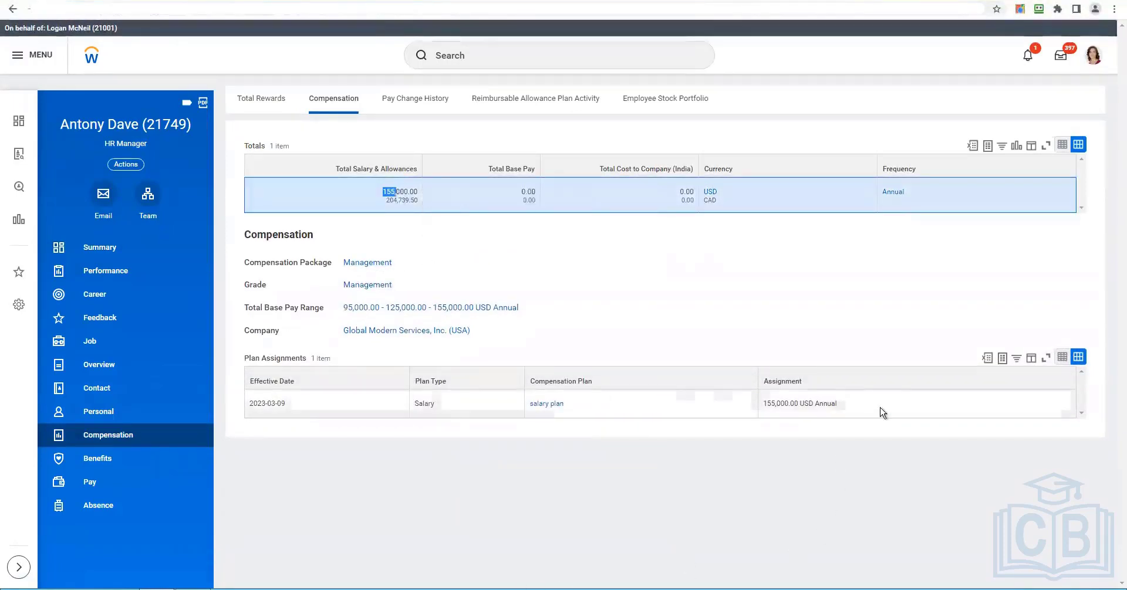
left_click_drag(767, 410, 948, 409)
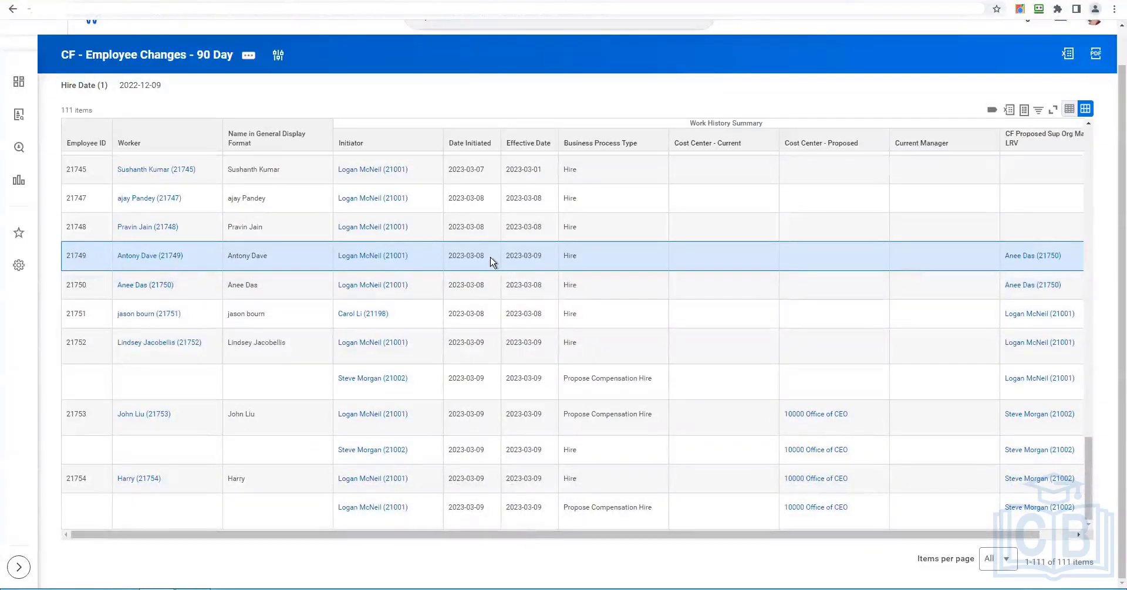
- Copy the promoted worker's employee ID from the CF - Employee Changes - 90 Day report and reload the report
triple_click(449, 259)
right_click(371, 0)
left_click(433, 70)
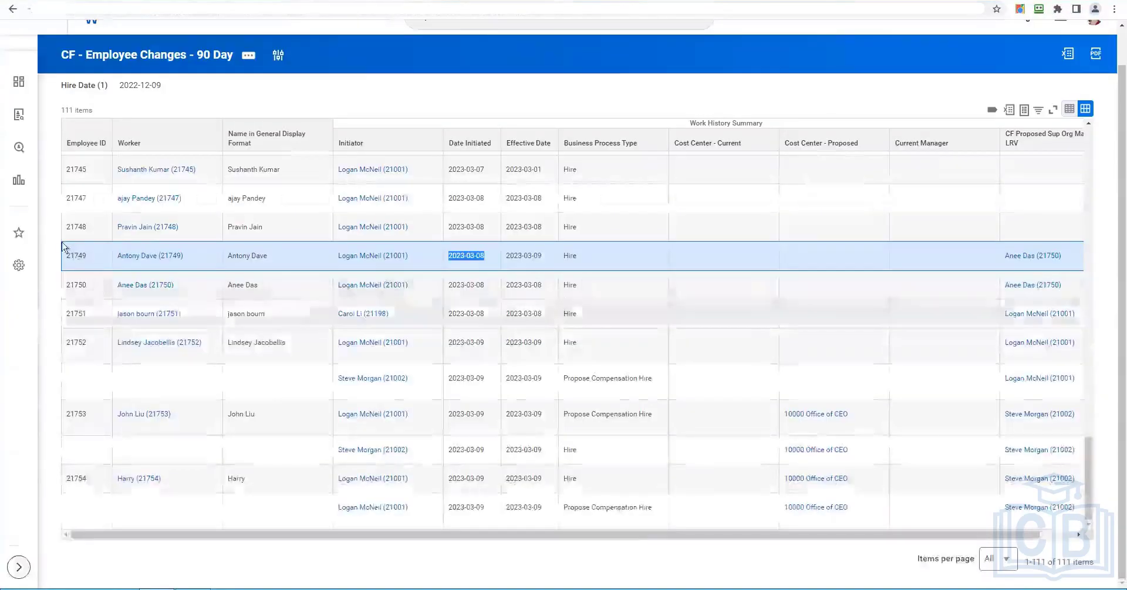
double_click(76, 256)
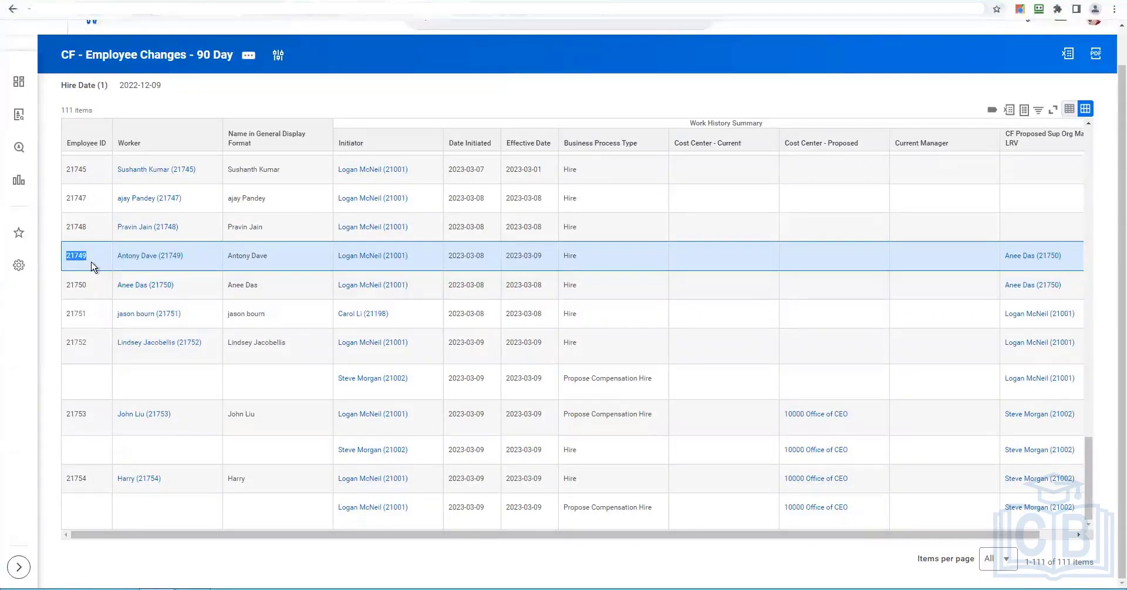
right_click(91, 265)
left_click(105, 263)
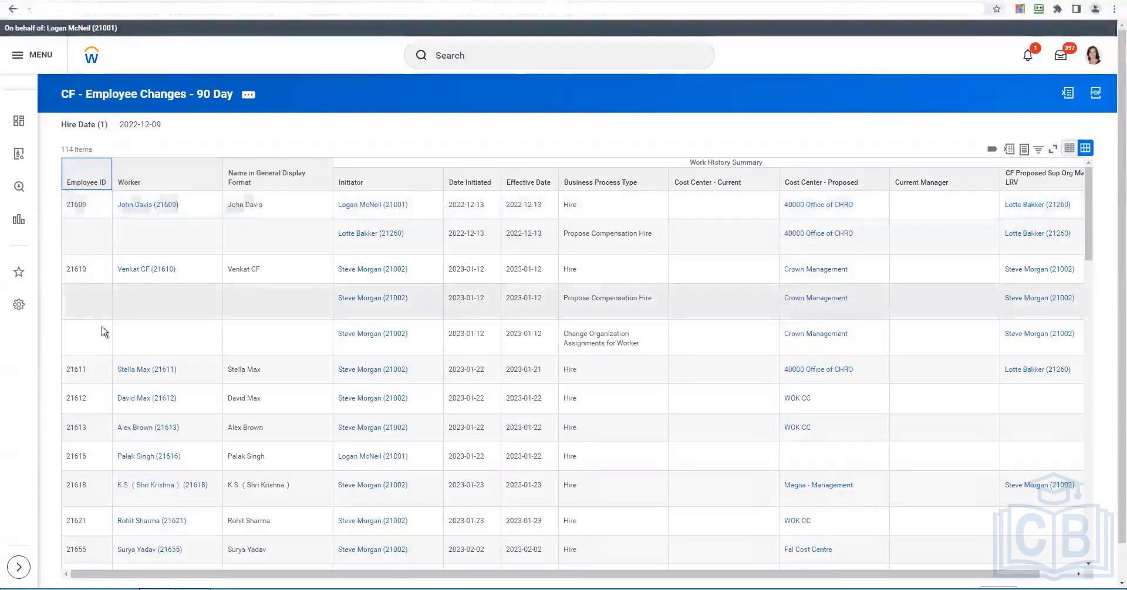
- Filter the report's Employee ID column to values containing the promoted worker's ID and review the work history rows
left_click(101, 330)
type("21749")
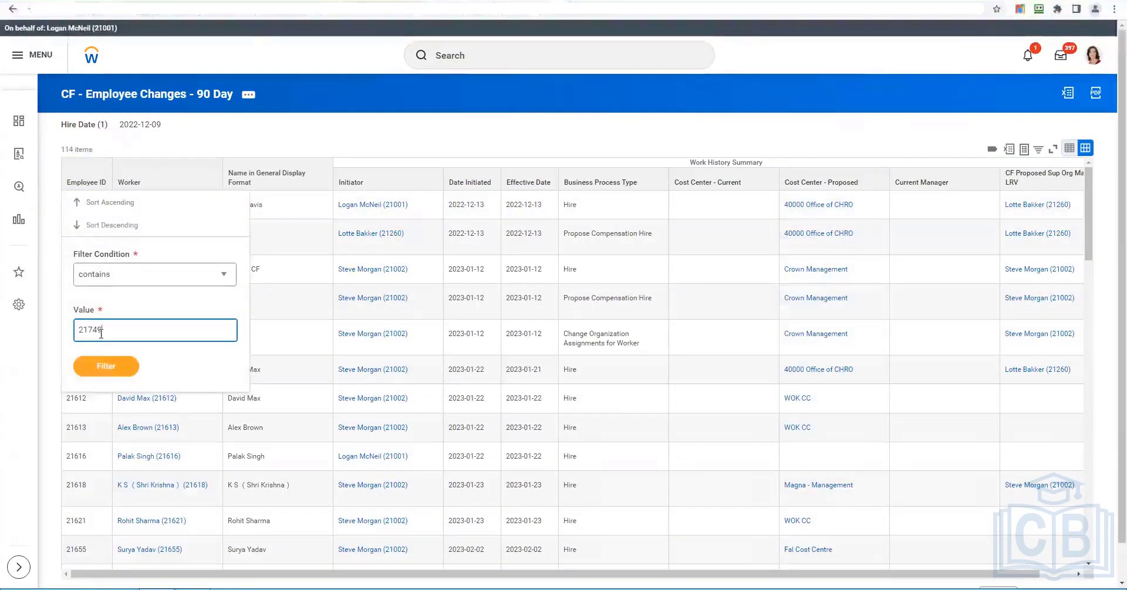
key("Return")
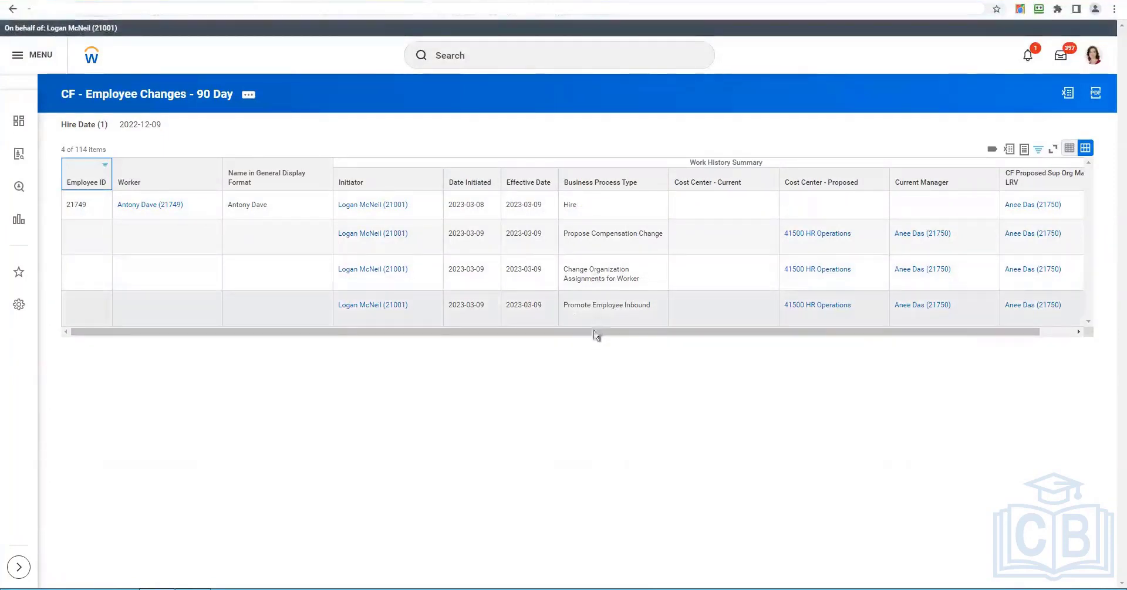
left_click_drag(680, 340, 748, 344)
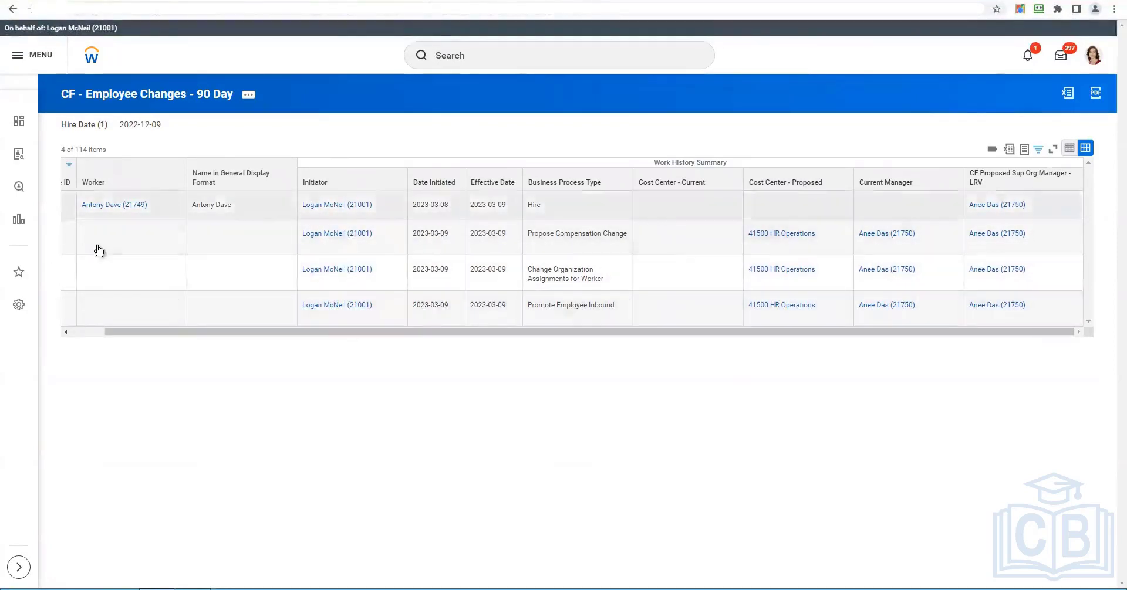
left_click_drag(104, 251, 392, 269)
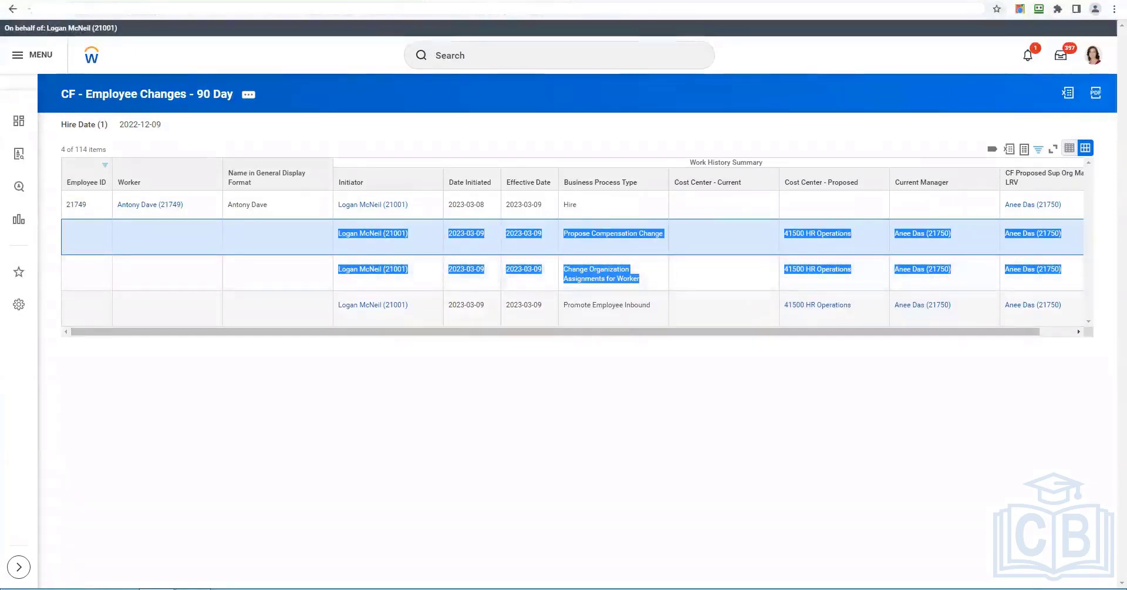
- Return to the report definition and insert a Work History Summary column for Base Pay - Current directly below Business Process Type
left_click(147, 1)
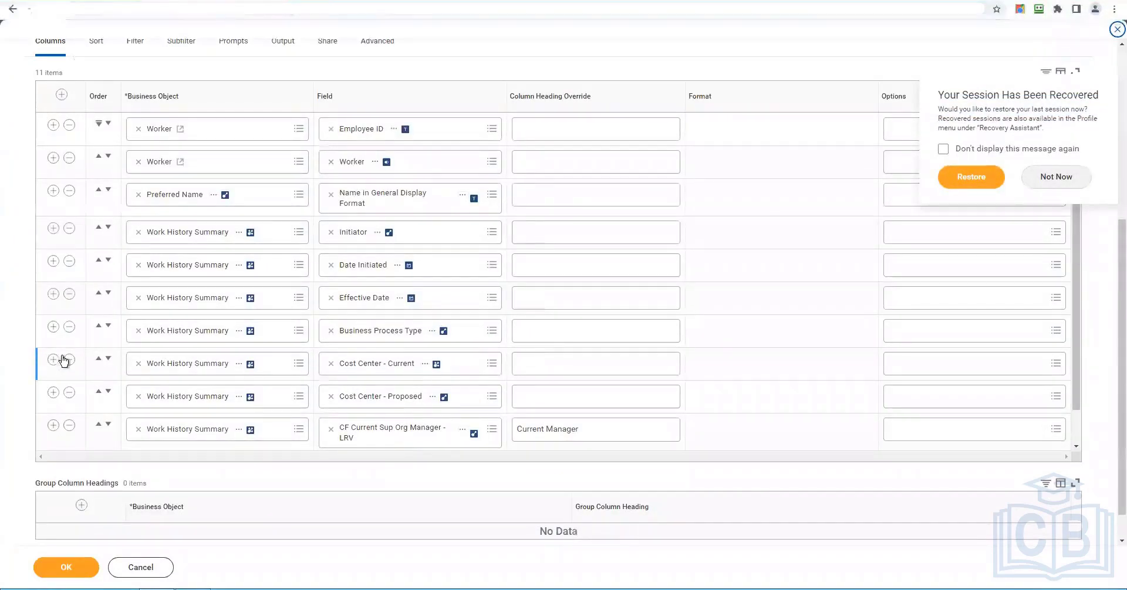
left_click(56, 327)
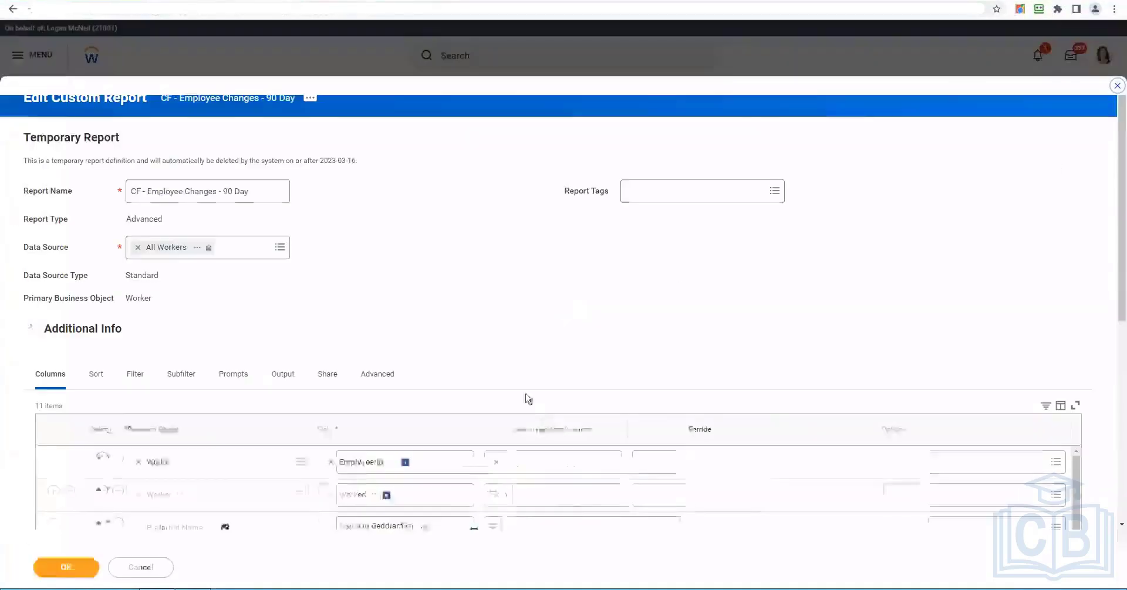
scroll(470, 282, "down", 5)
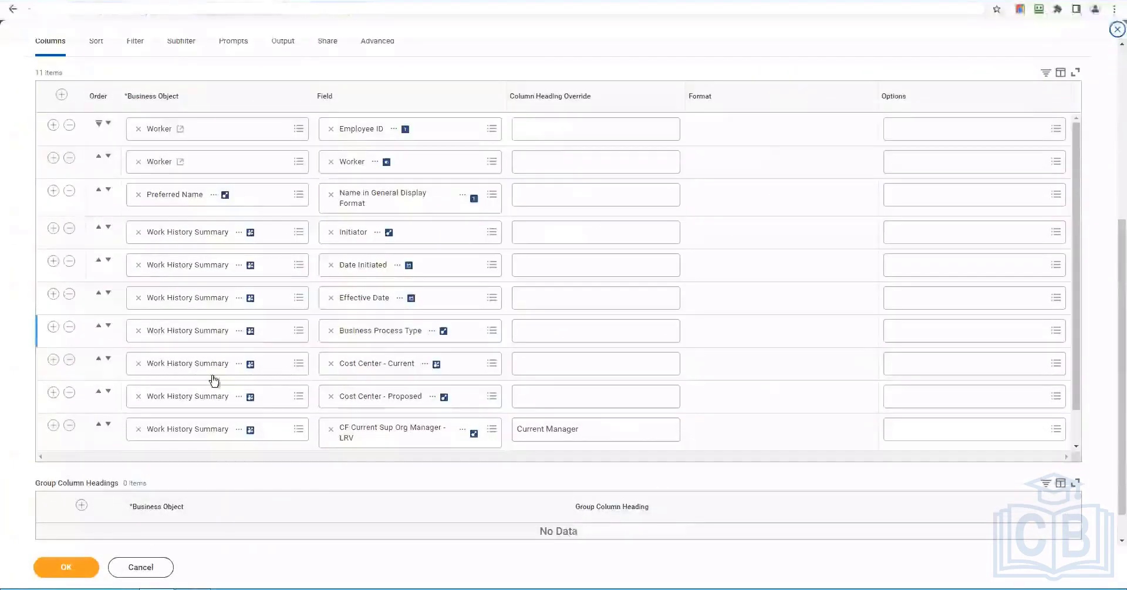
left_click(52, 327)
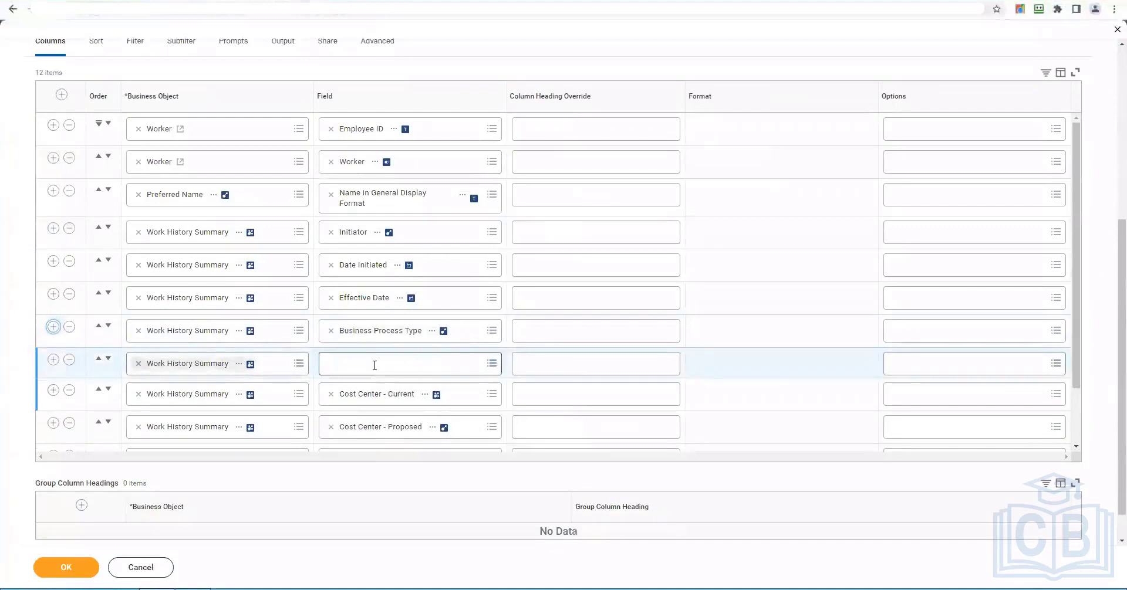
left_click(374, 367)
type("base pay")
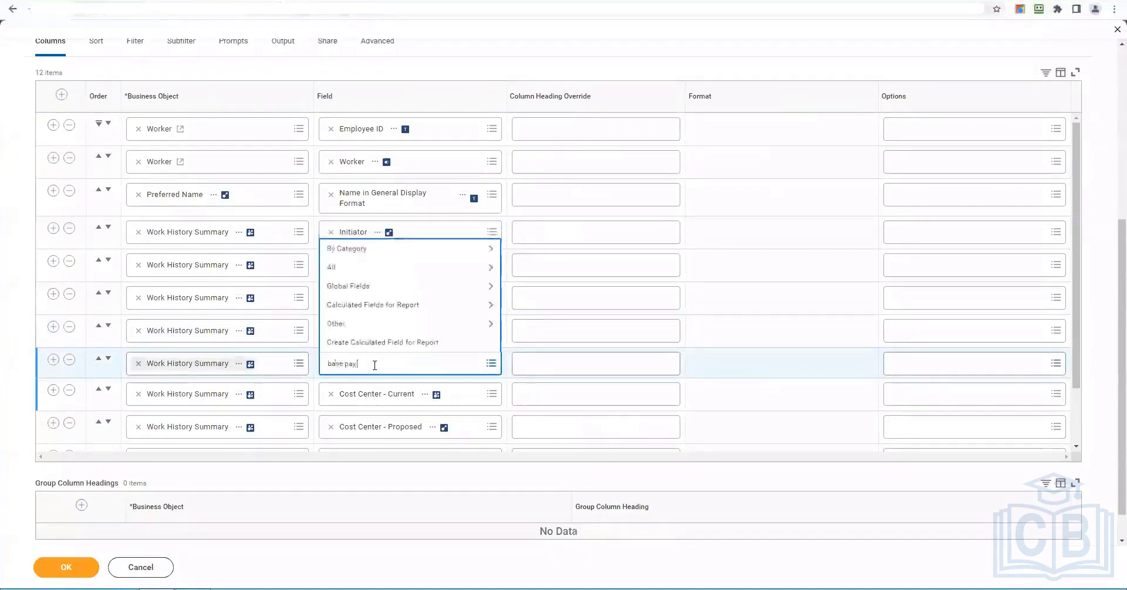
type(" curr")
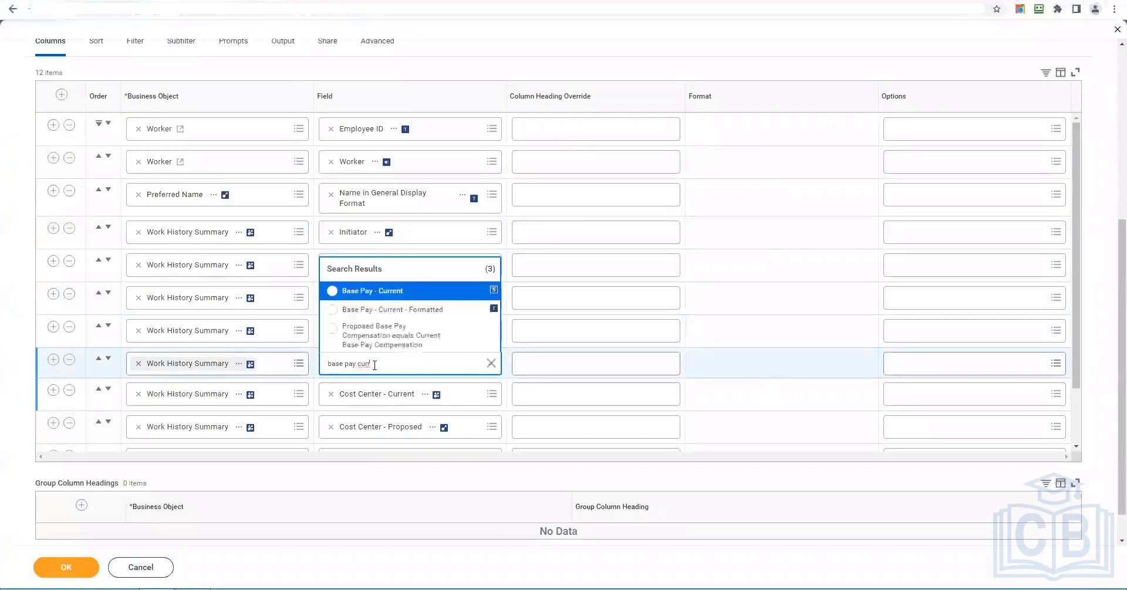
left_click(374, 284)
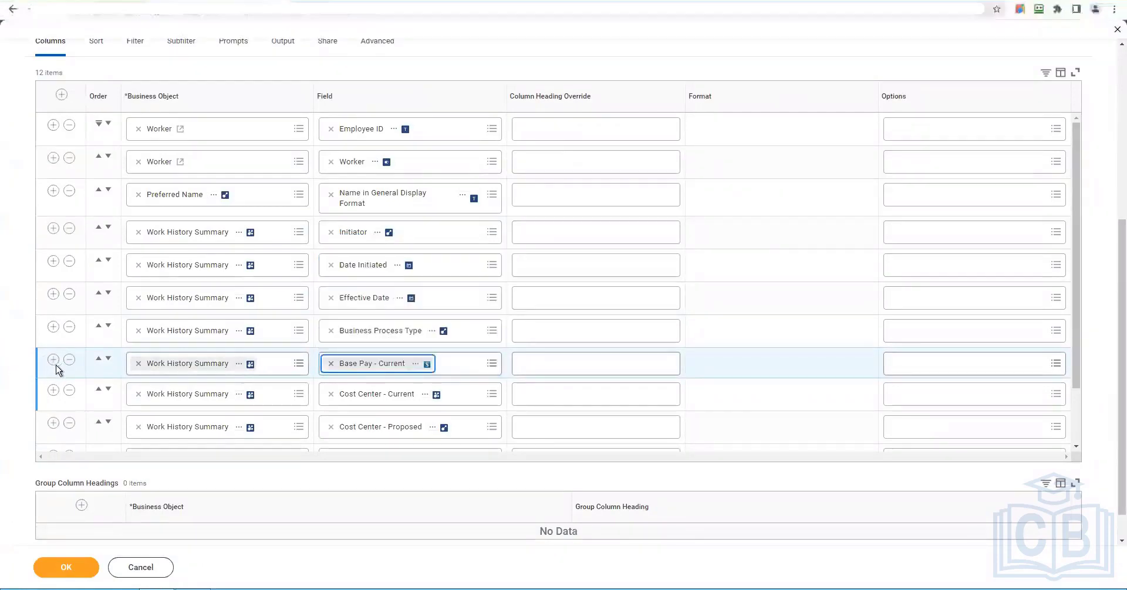
- Insert a Work History Summary column for Base Pay - Proposed below Base Pay - Current and save the report definition
left_click(53, 360)
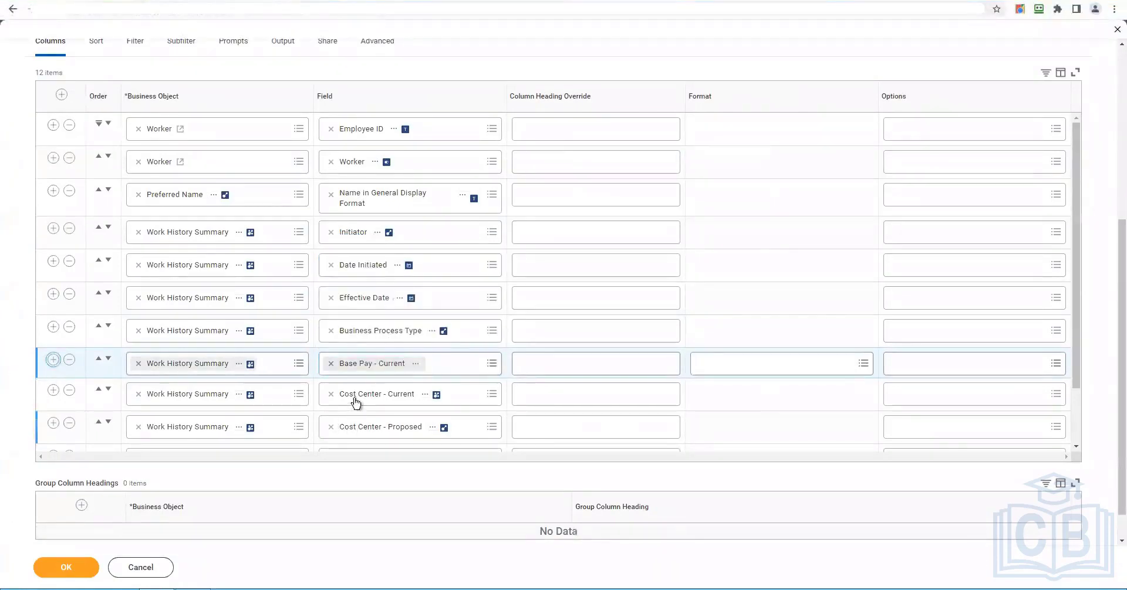
left_click(355, 403)
type("base pay")
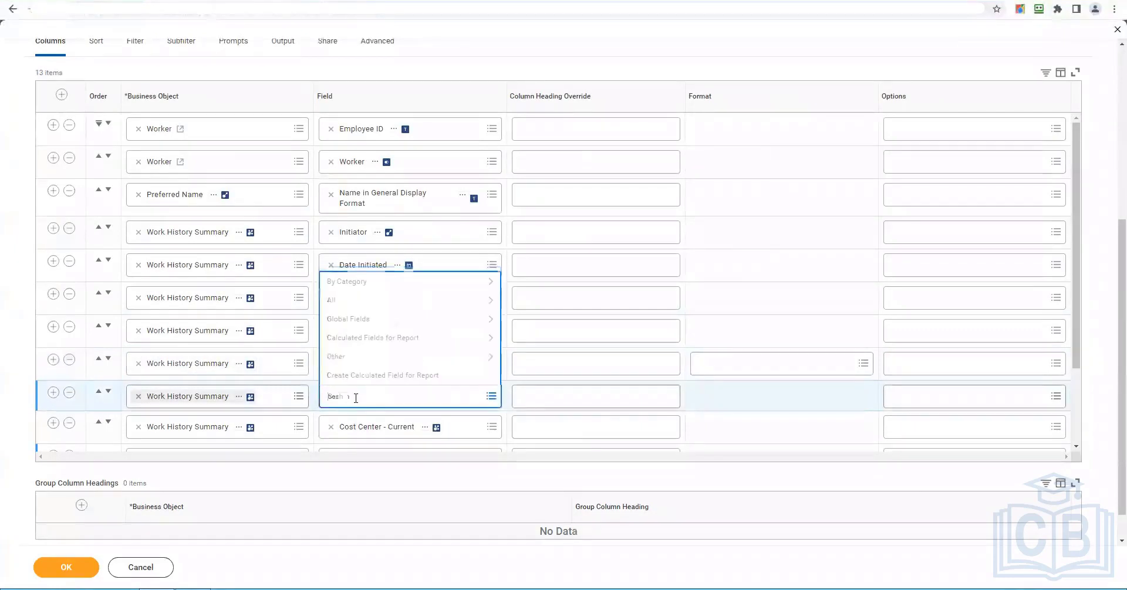
type(" proposed")
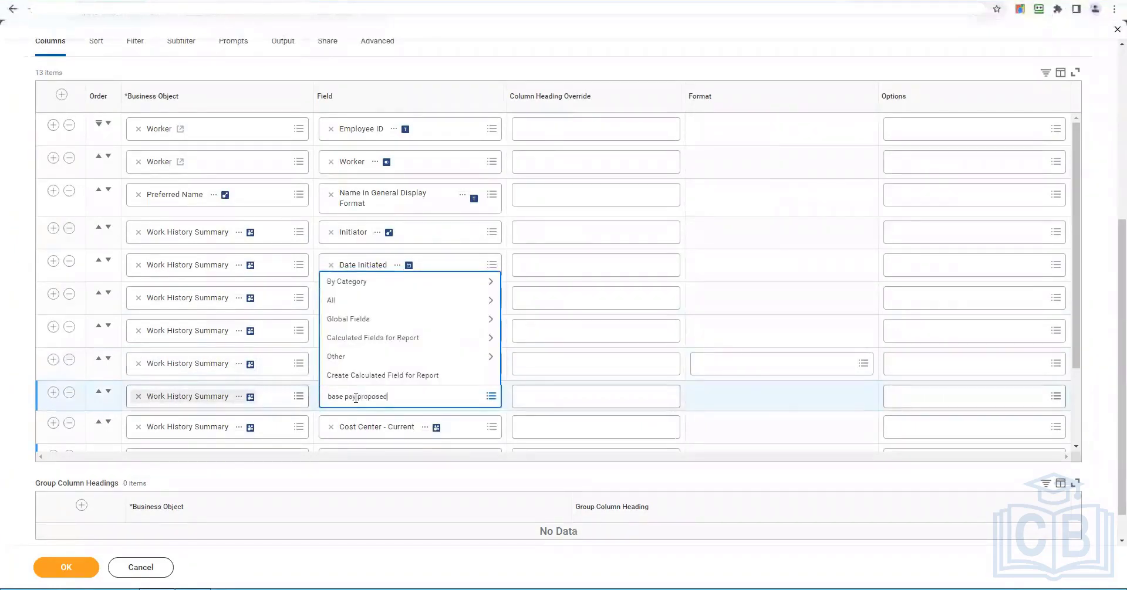
key("Return")
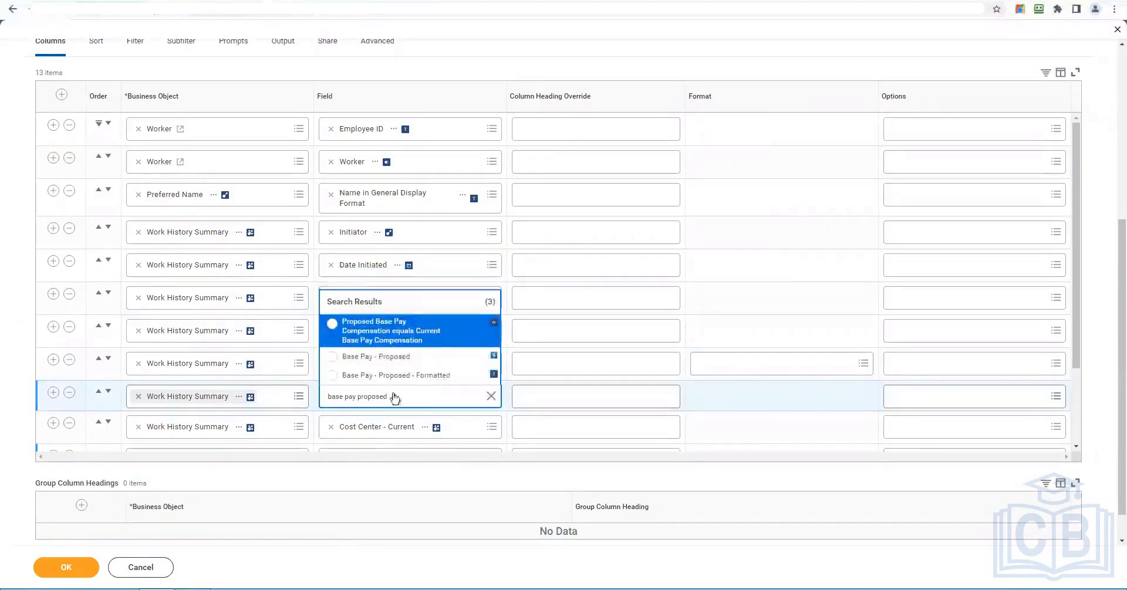
left_click(392, 357)
left_click(76, 568)
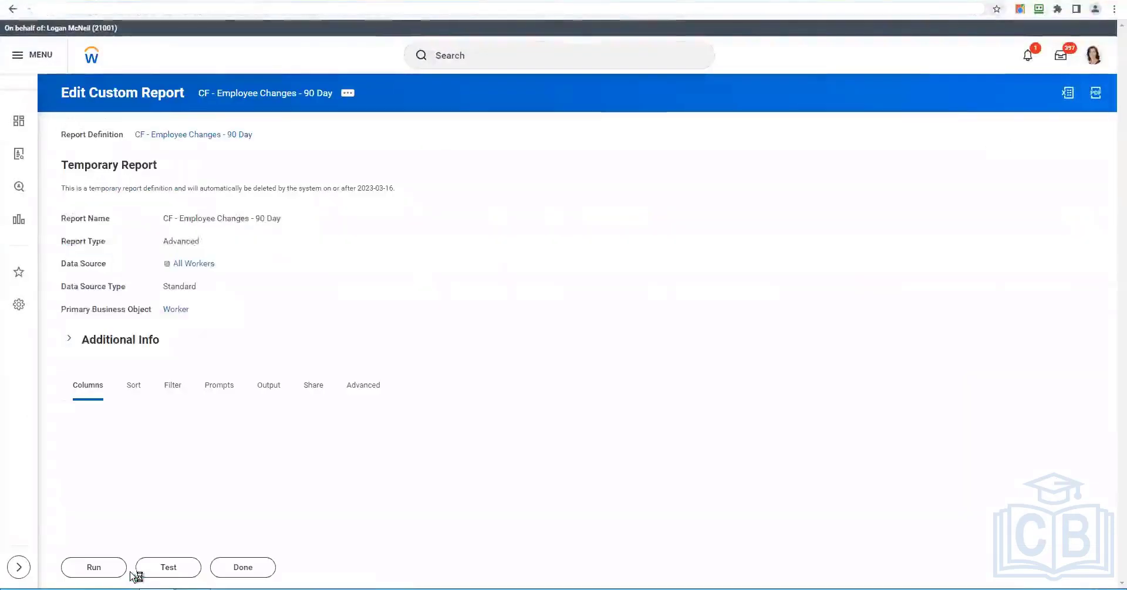
- Run the report, filter Employee ID to values containing the promoted worker's ID, and examine the base pay columns
left_click(94, 568)
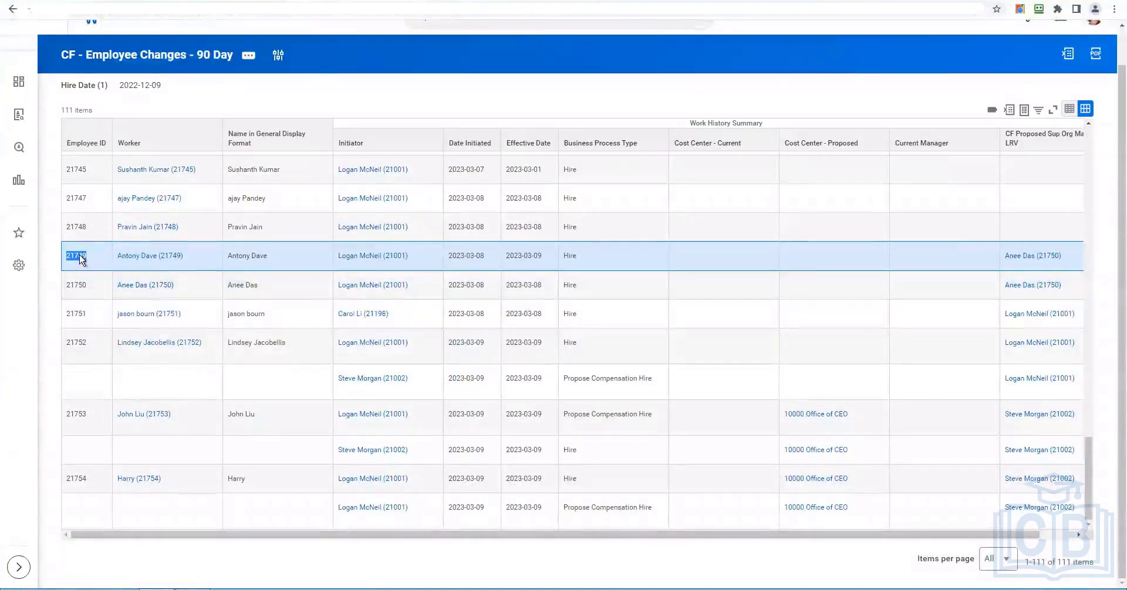
left_click(97, 1)
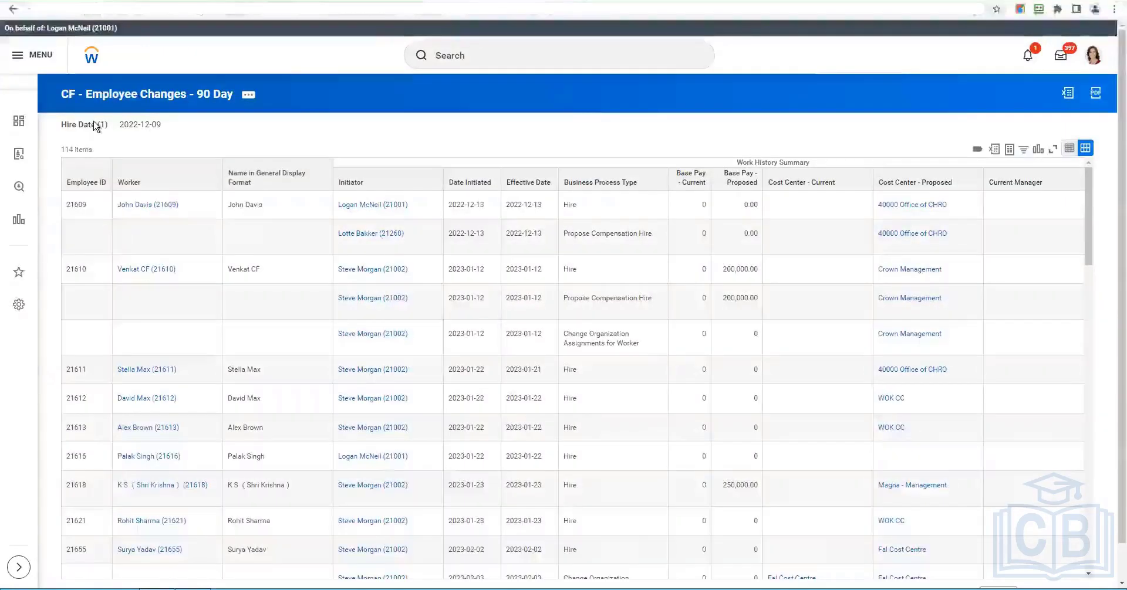
left_click(97, 179)
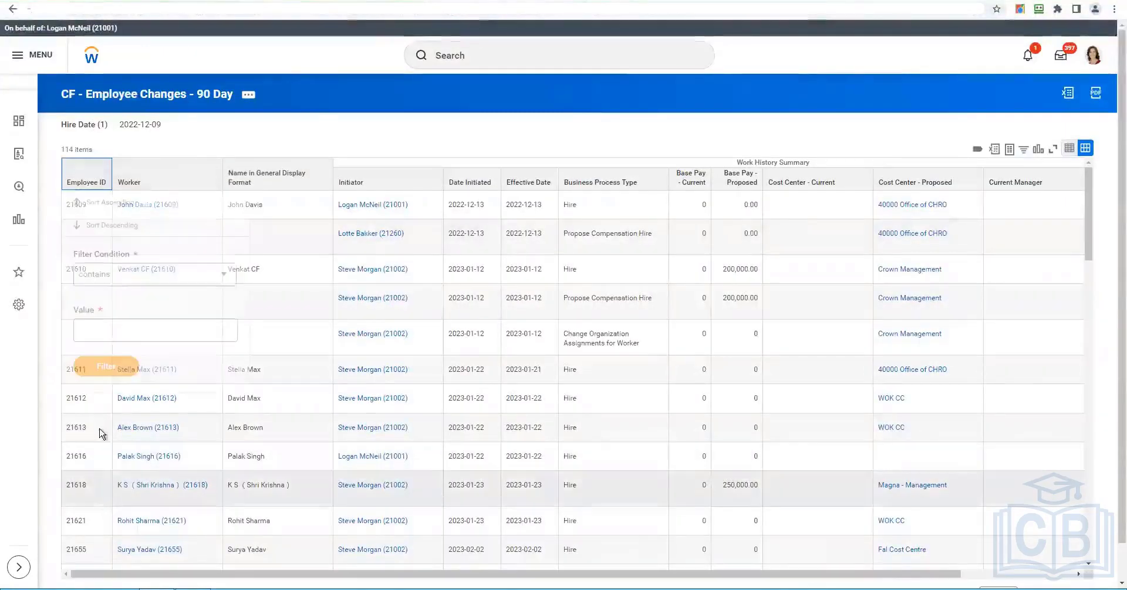
left_click(125, 330)
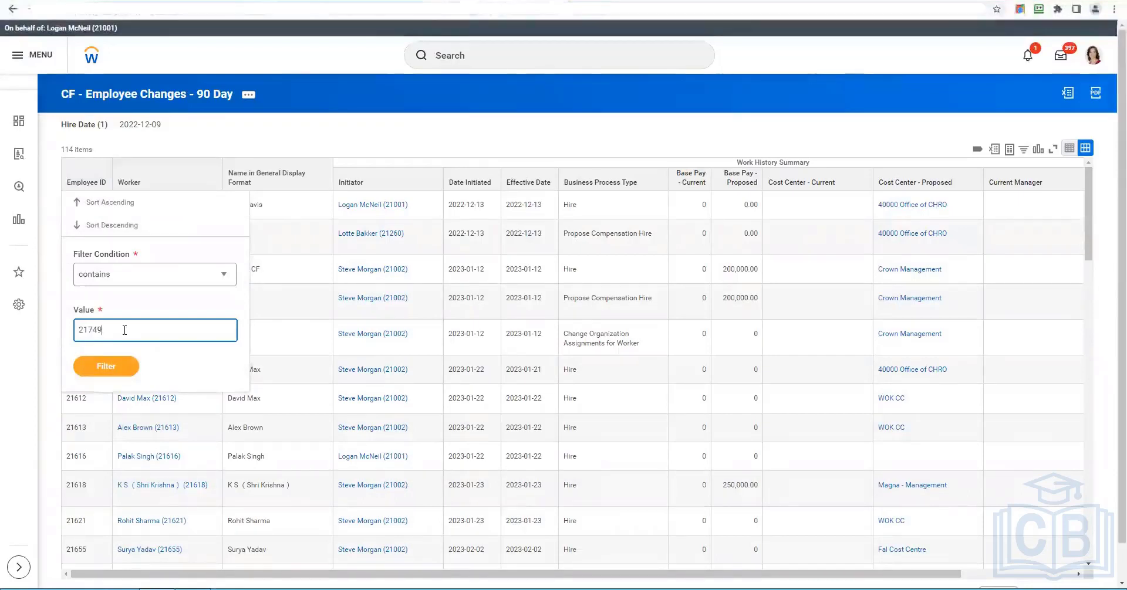
left_click(122, 364)
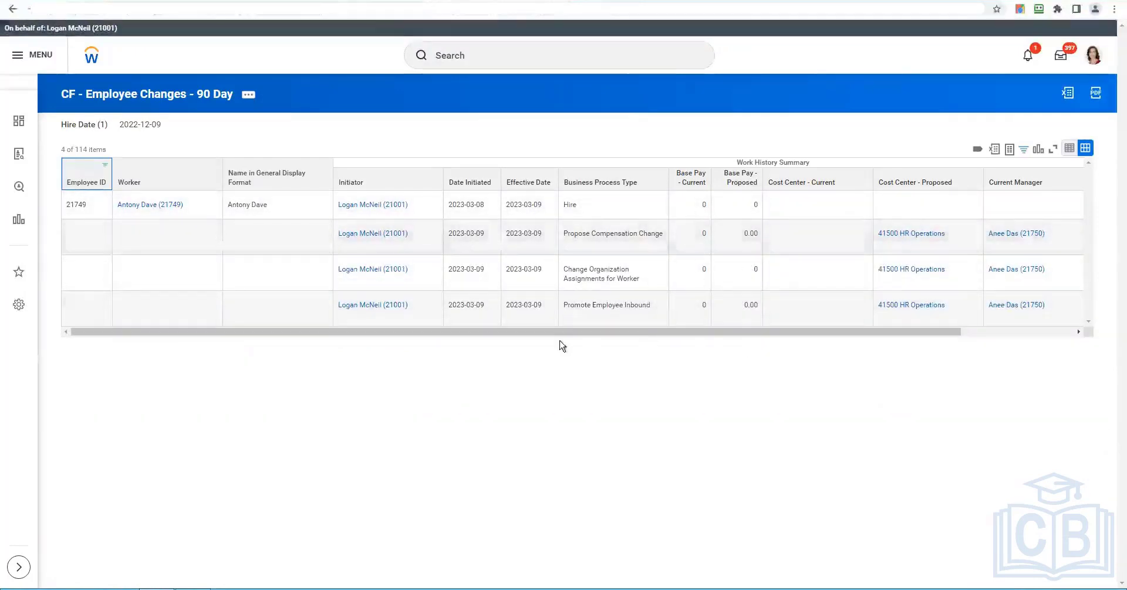
left_click_drag(681, 324, 749, 344)
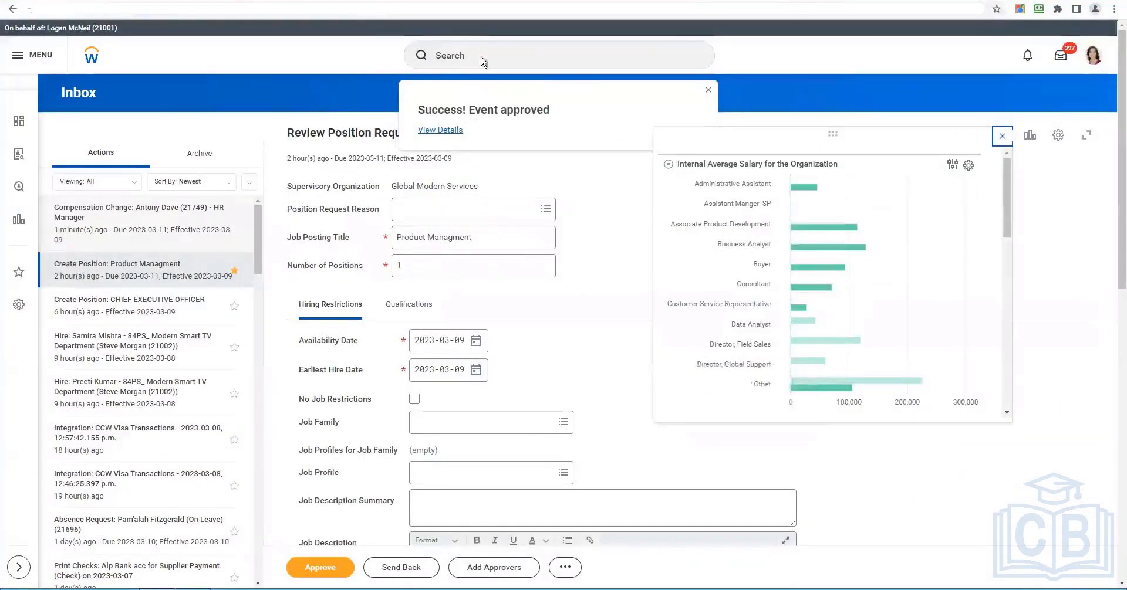
- Search for the promoted worker by employee ID and examine the total base pay in their compensation details
left_click(483, 61)
type("21749")
key("Return")
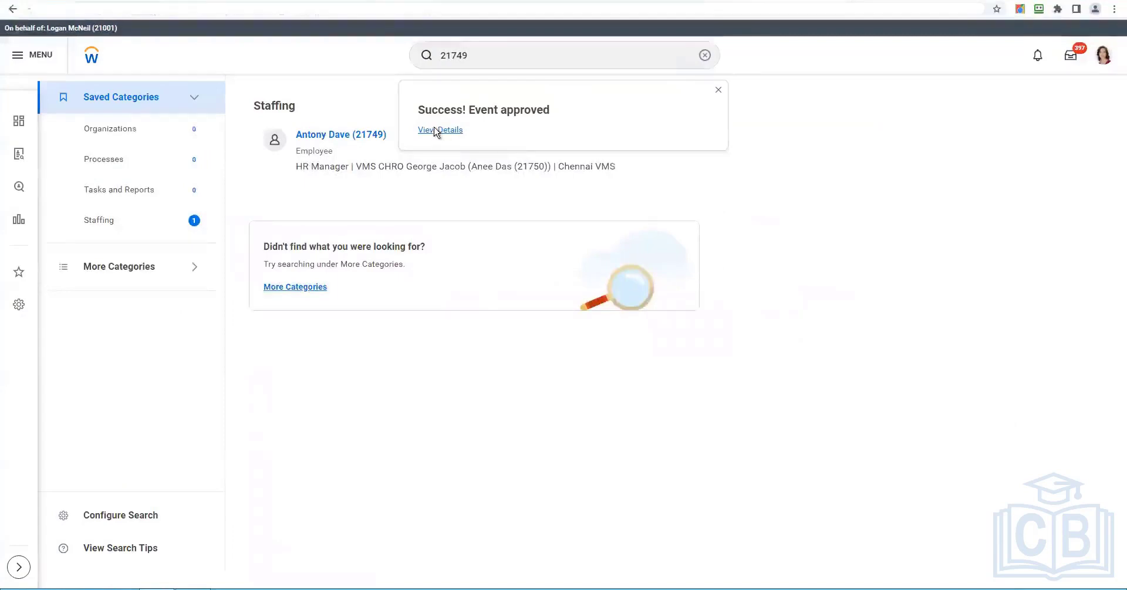
left_click(340, 135)
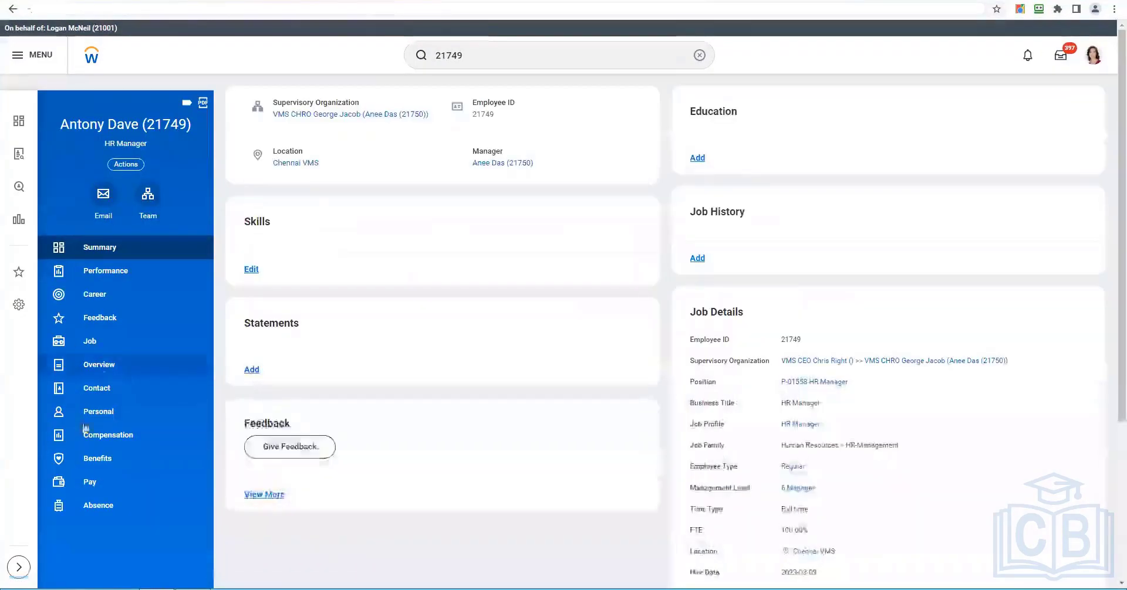
left_click(112, 447)
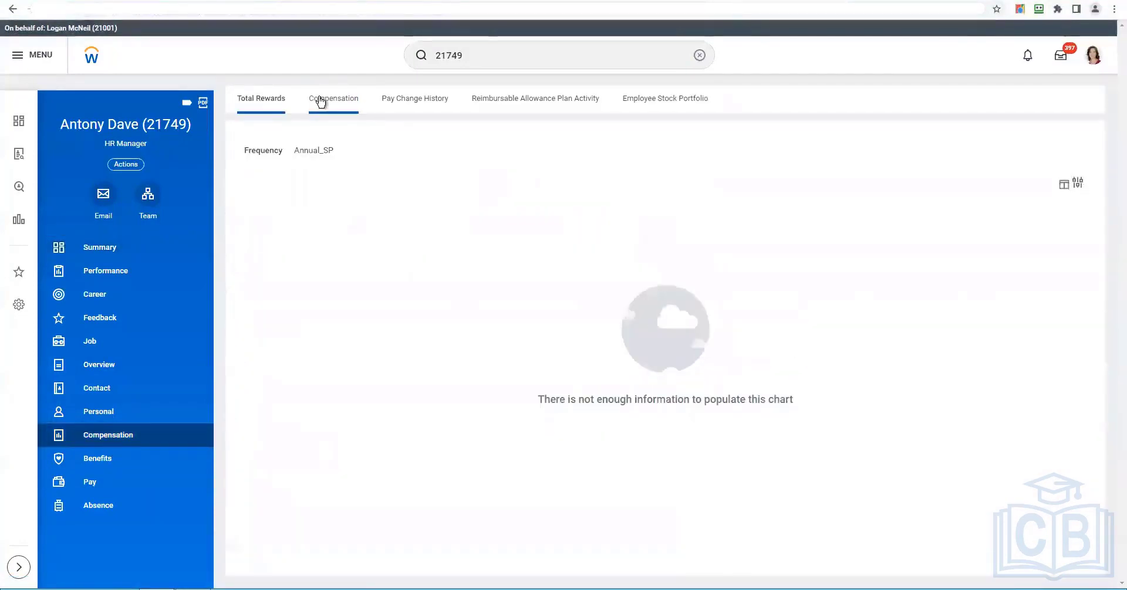
left_click(320, 98)
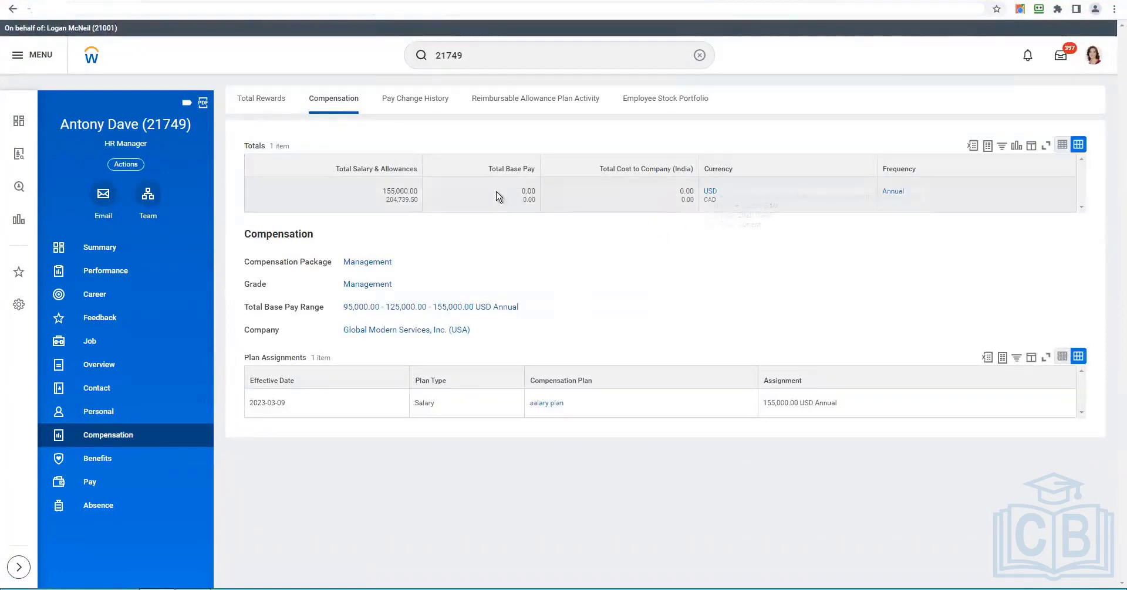
left_click_drag(933, 200, 524, 203)
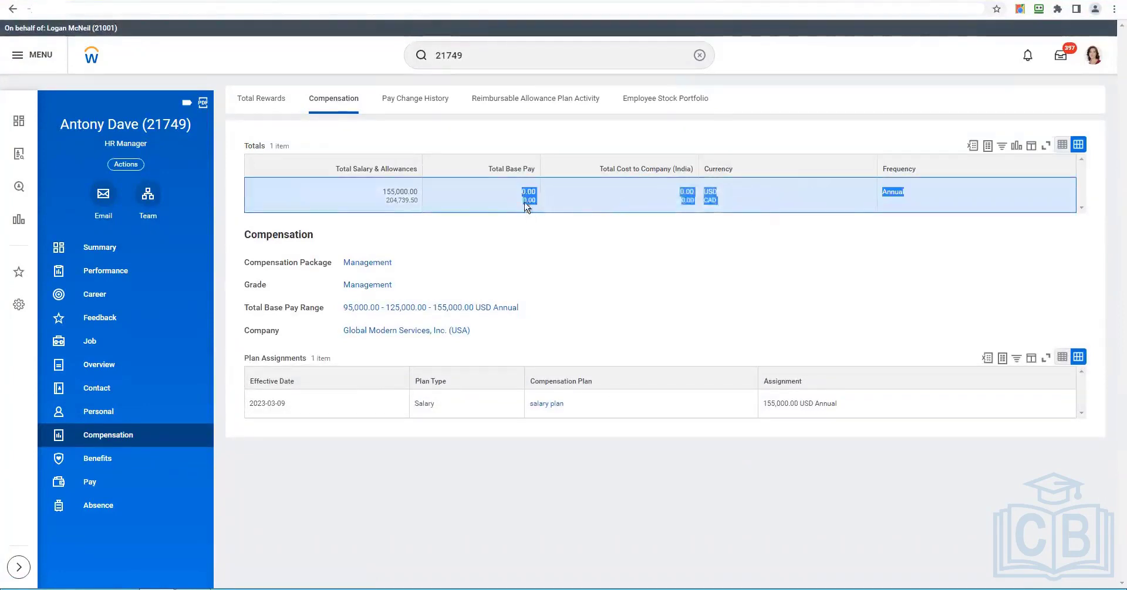
mouse_move(530, 196)
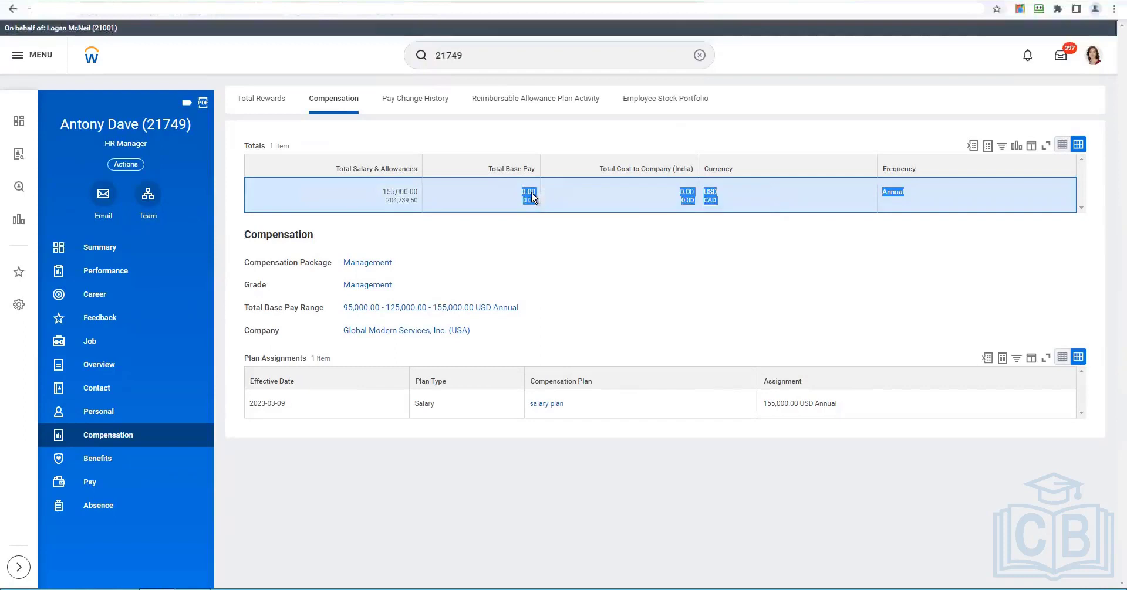
- Open the completed promotion event from the worker's job-related Worker History for correction
left_click(87, 342)
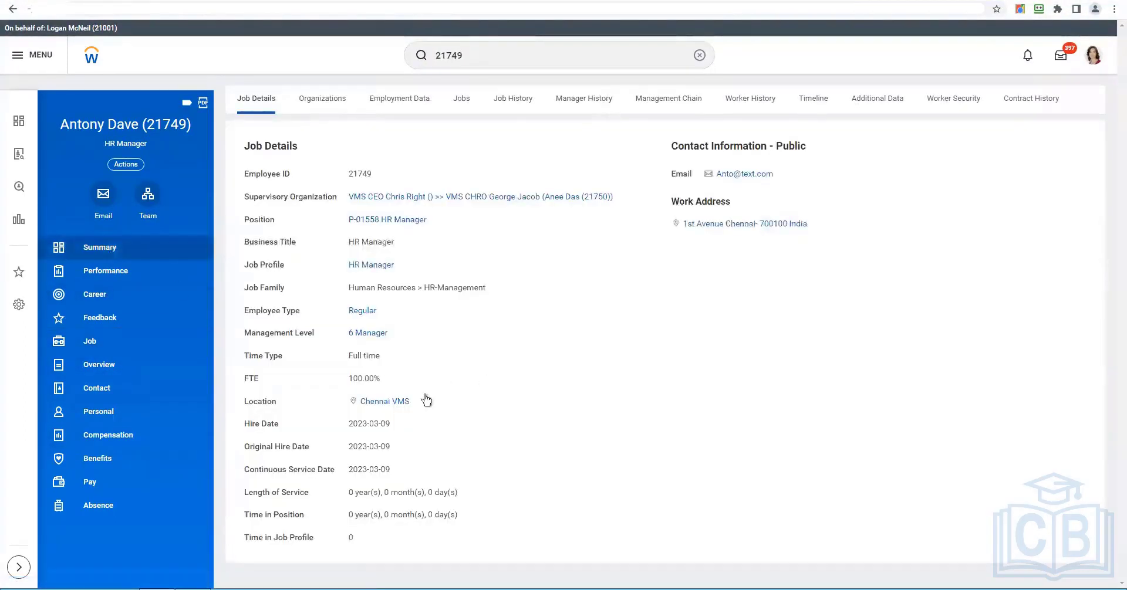
left_click(107, 406)
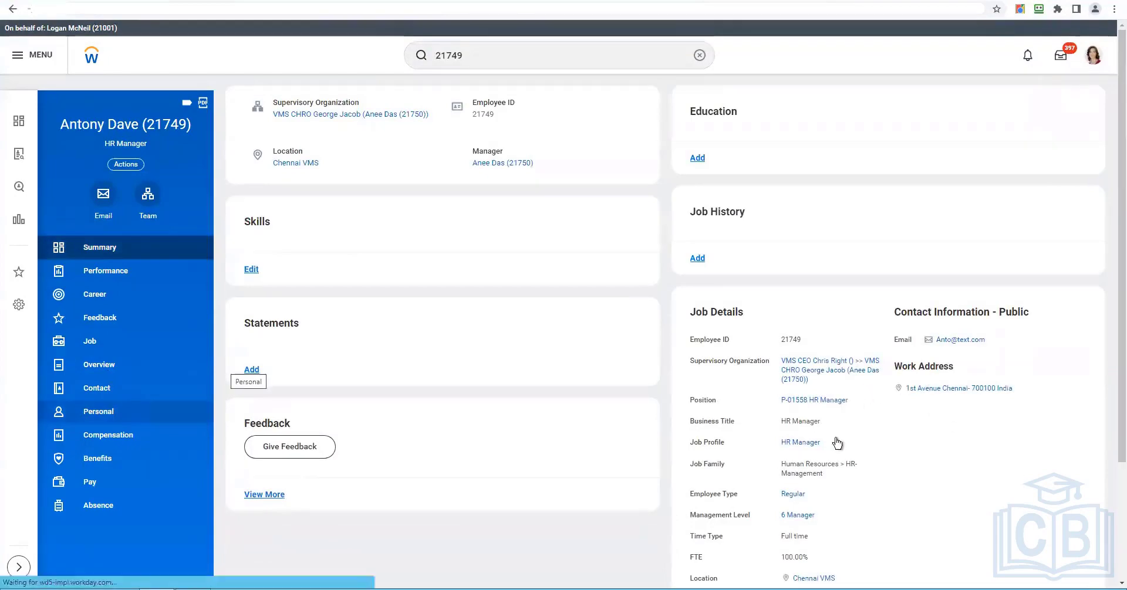
scroll(800, 466, "down", 2)
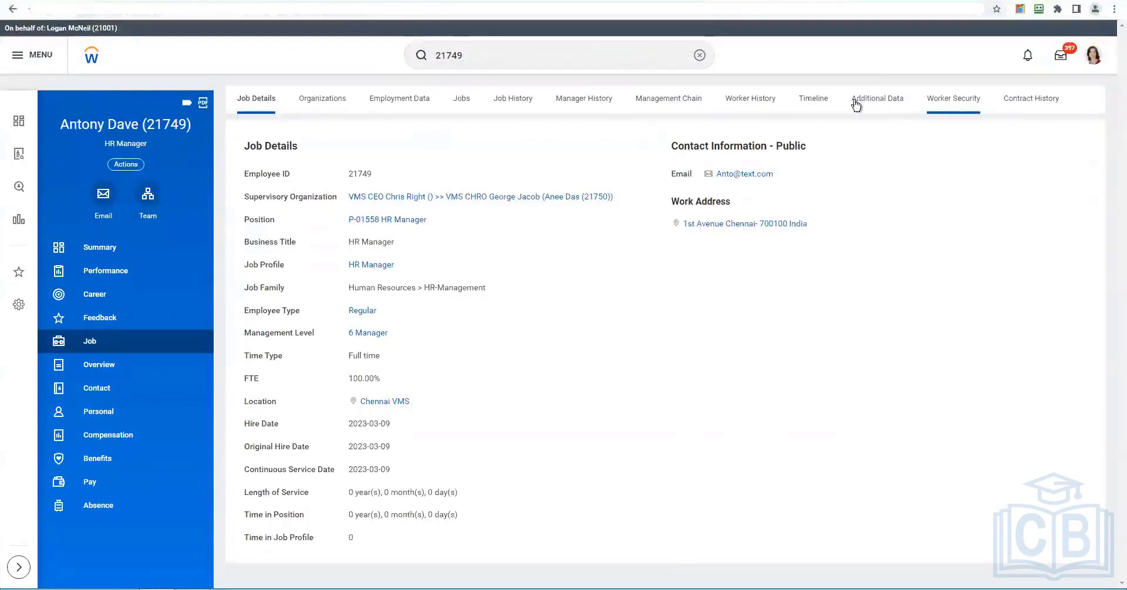
left_click(745, 103)
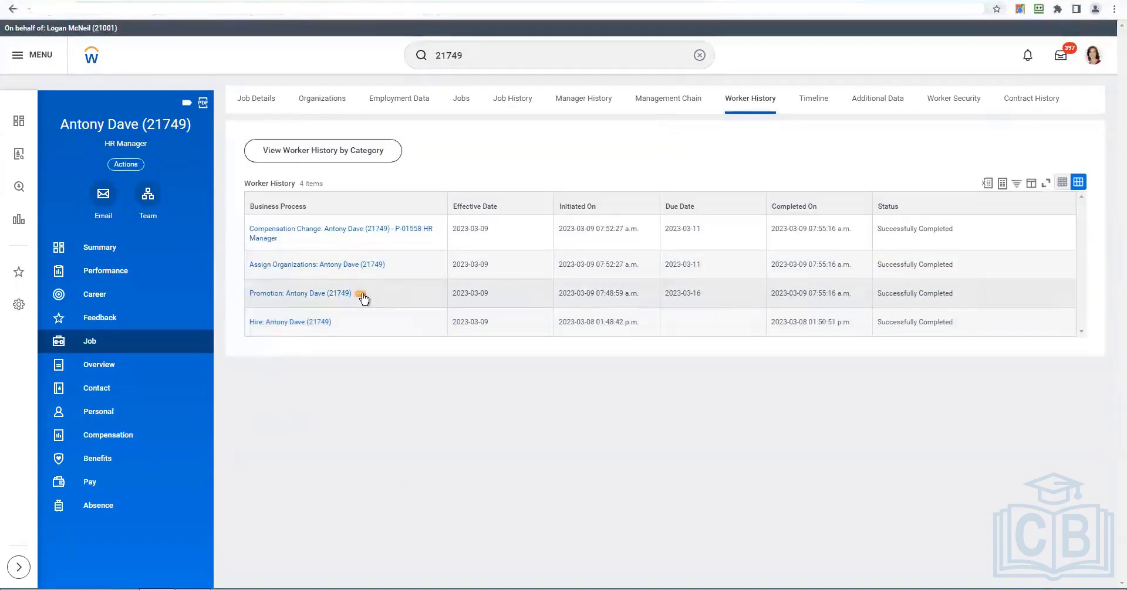
left_click(360, 294)
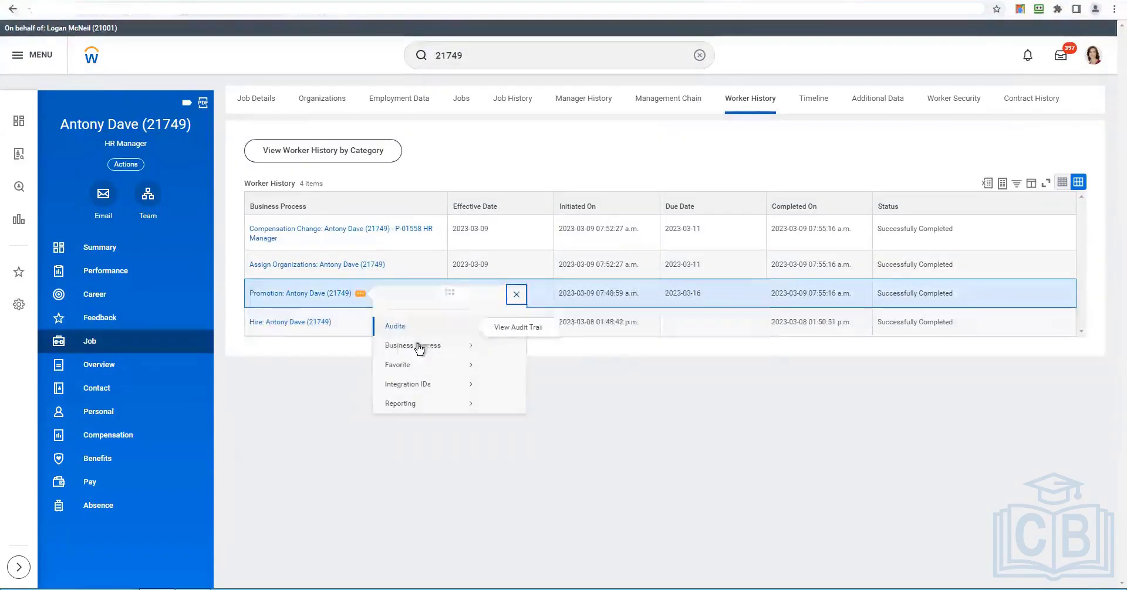
mouse_move(415, 356)
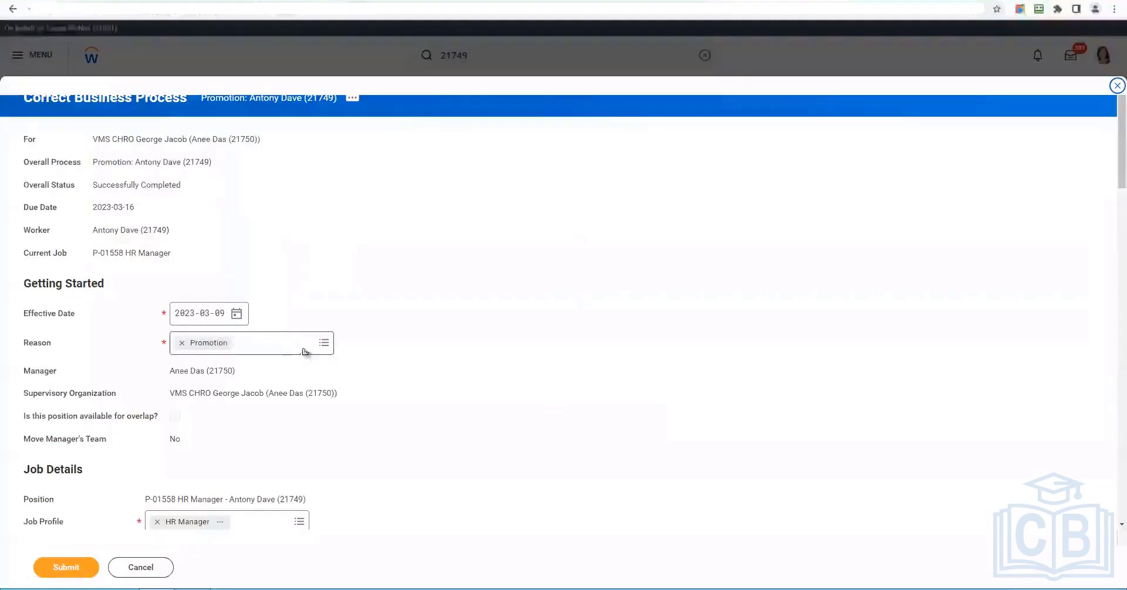
- Change the promotion's location to Dallas in the job details and submit the correction
scroll(305, 352, "down", 5)
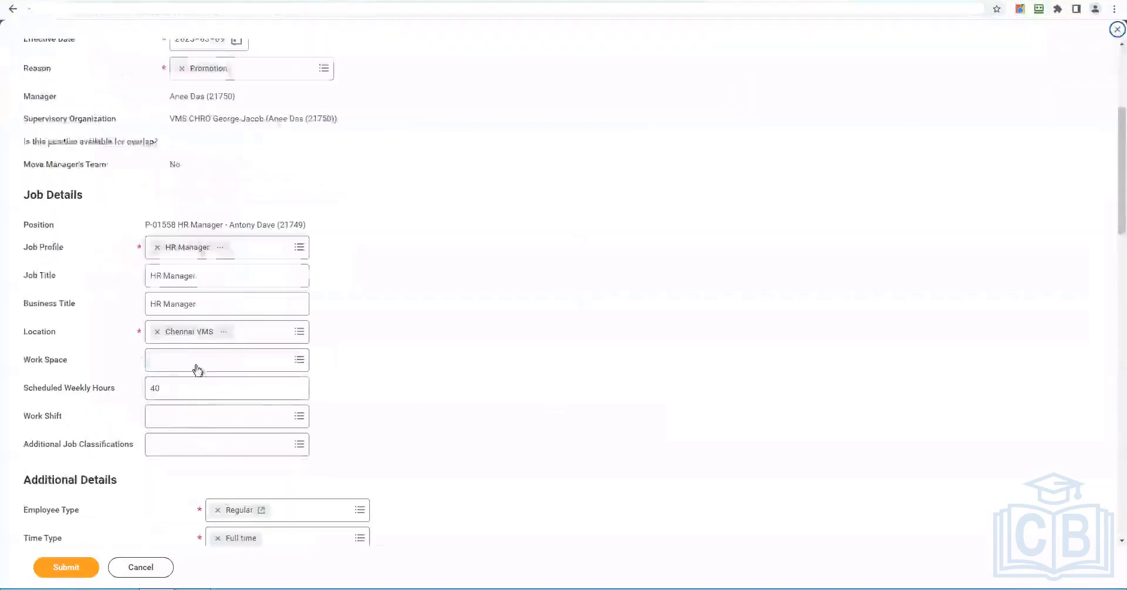
left_click(253, 339)
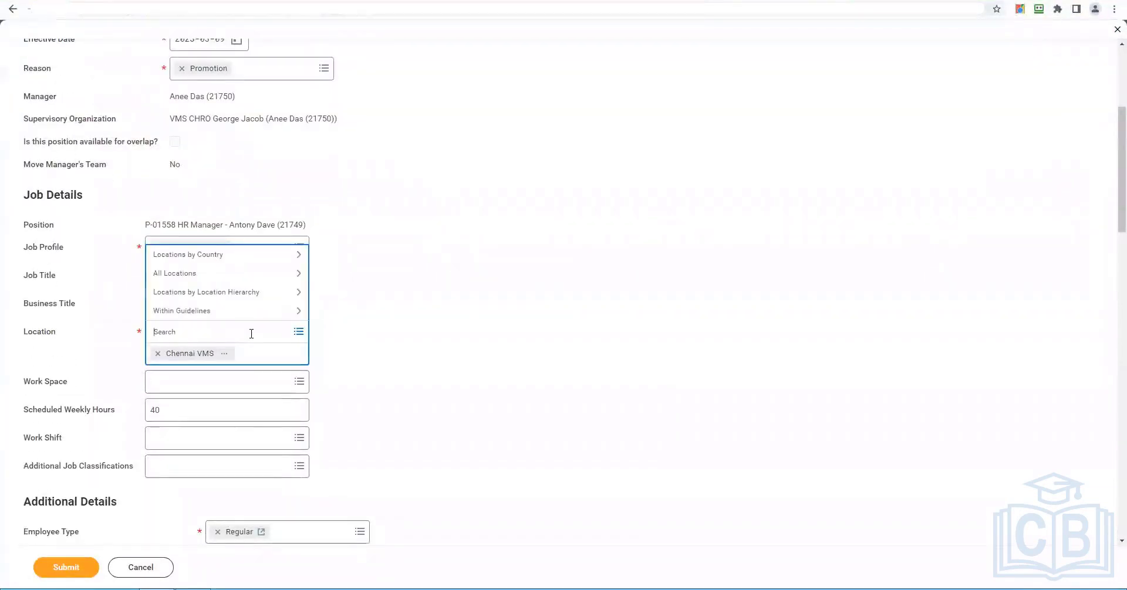
type("Dallas")
key("Return")
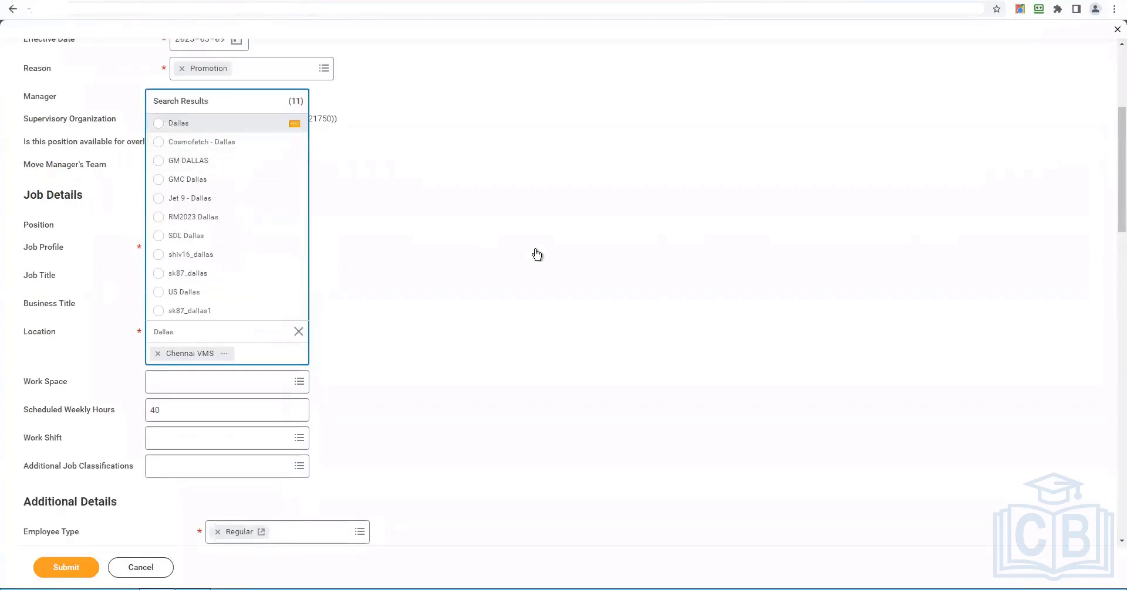
left_click(65, 564)
- Add the required comment "location correction" and resubmit the promotion correction
scroll(164, 520, "down", 5)
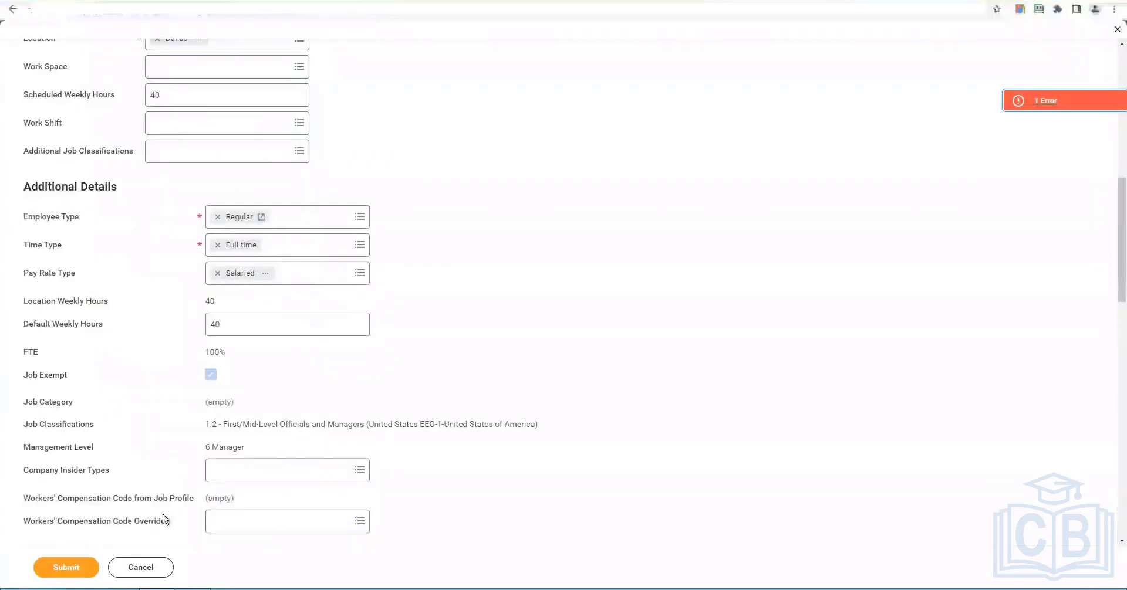
scroll(232, 498, "down", 10)
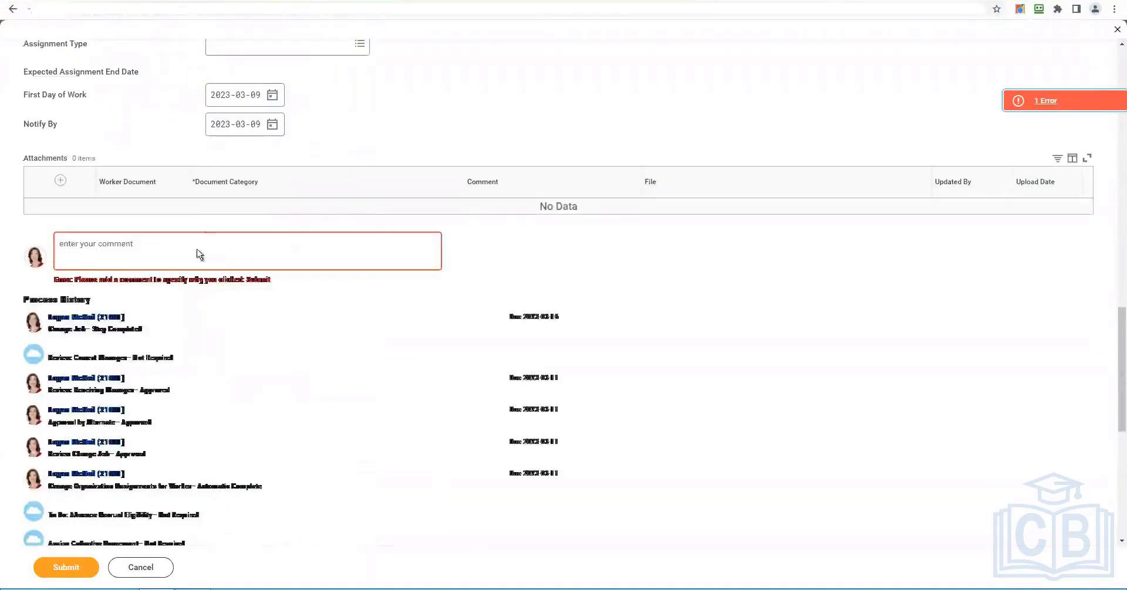
left_click(197, 250)
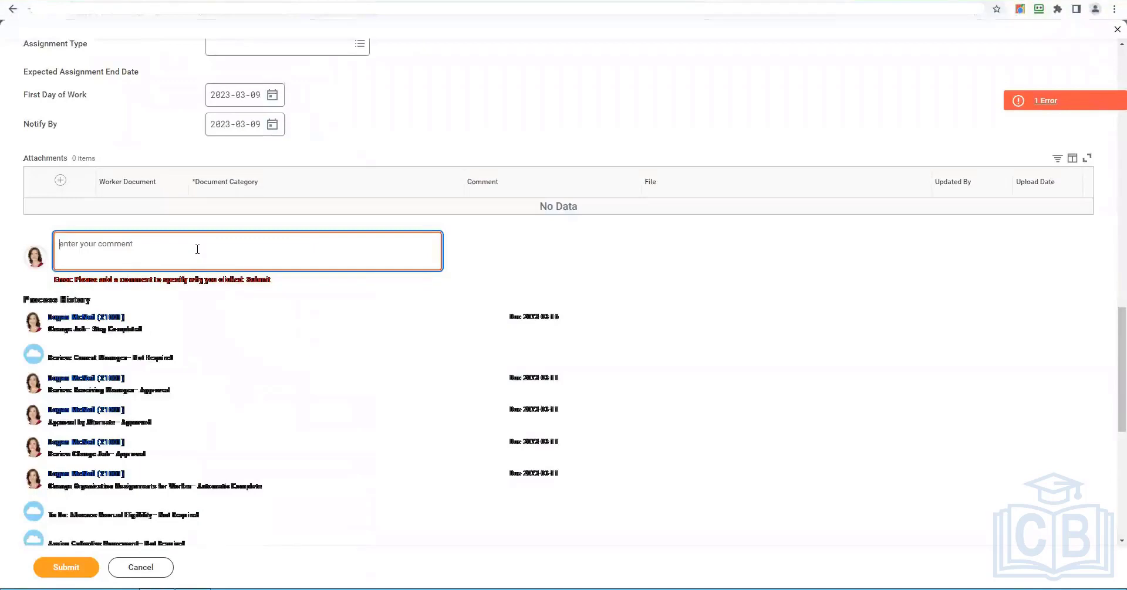
type("location correction")
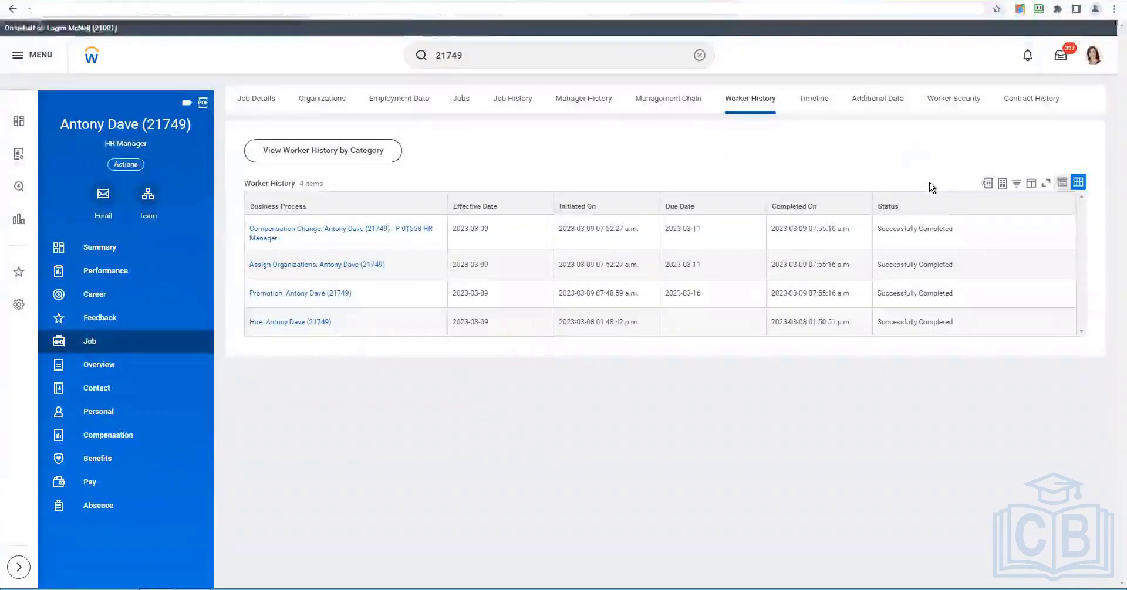
- Examine the worker's compensation totals and the pay ranges of the assigned Management compensation grade
key("ctrl+Tab")
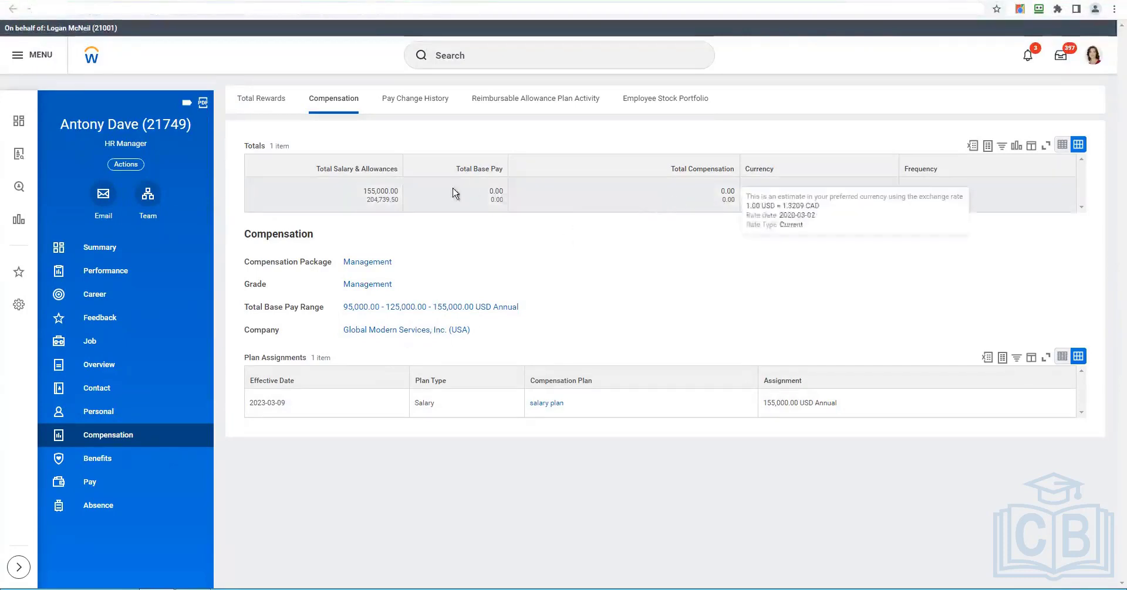
triple_click(522, 199)
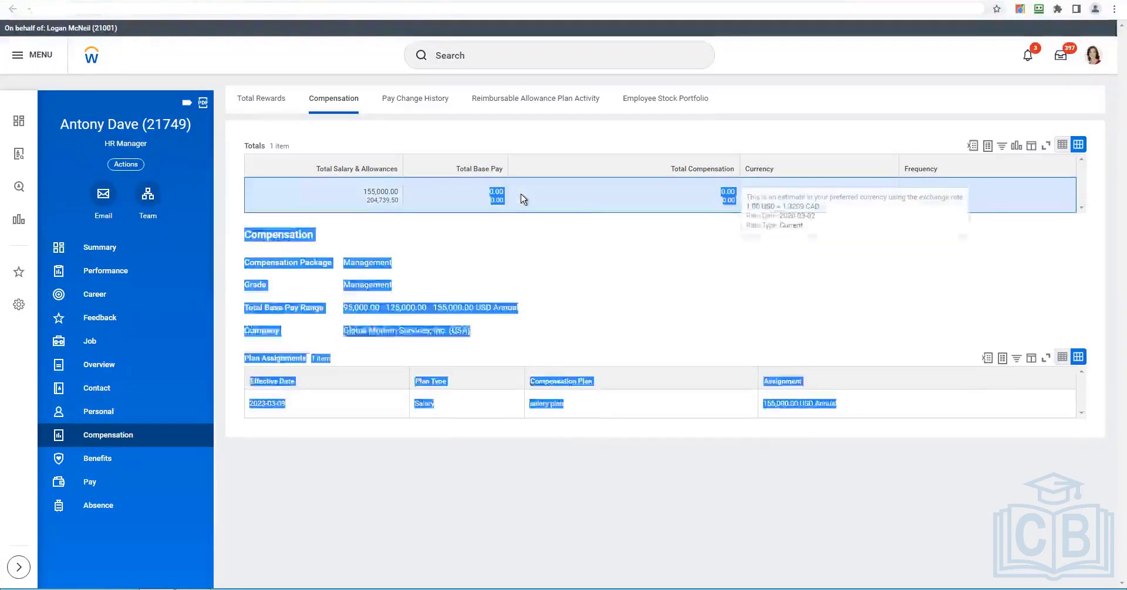
left_click(629, 321)
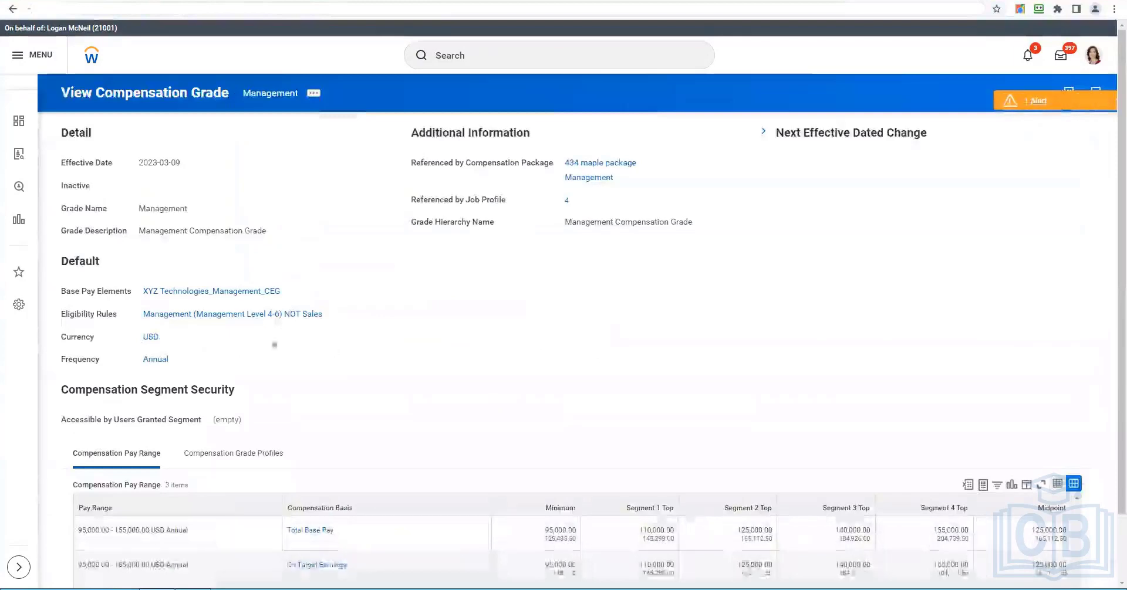
scroll(284, 335, "down", 2)
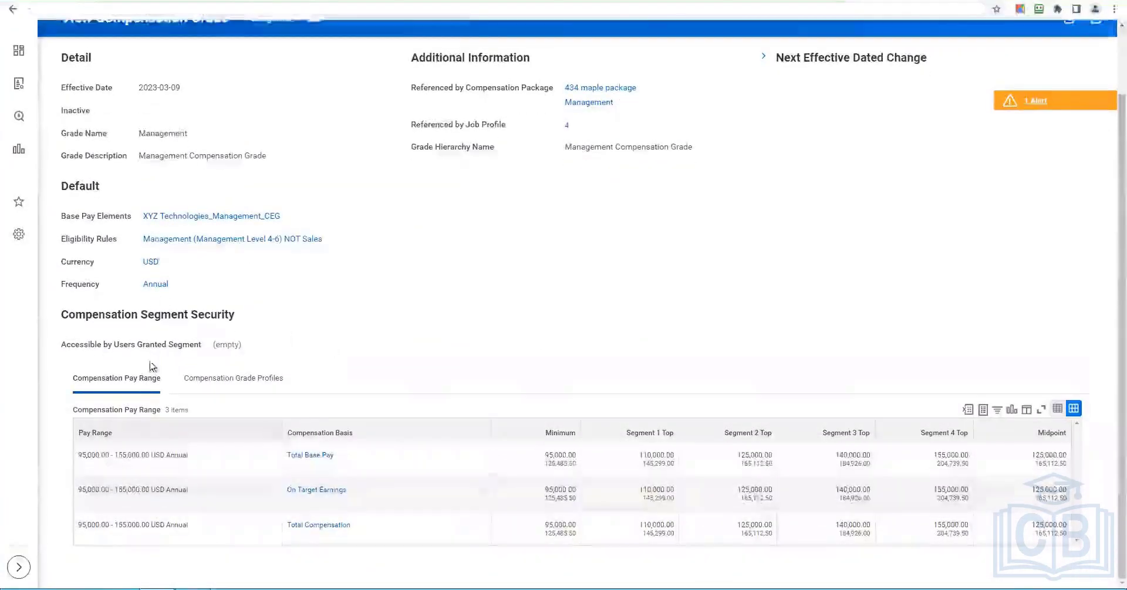
- Open the grade's XYZ Technologies_Management_CEG base pay element and examine the full list of compensation profiles referencing it
left_click(161, 217)
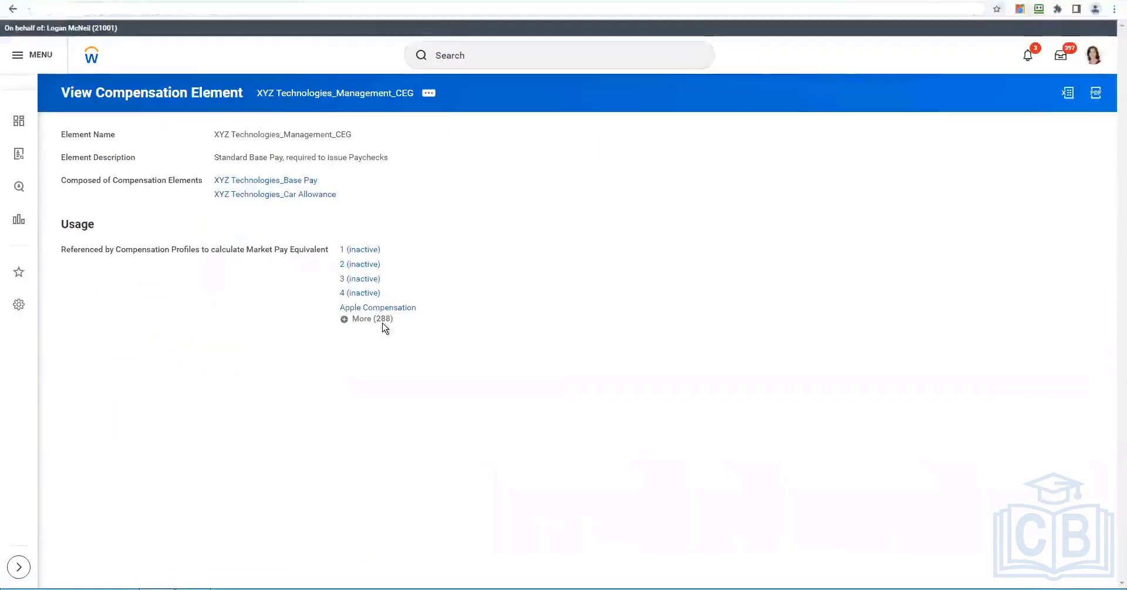
left_click(371, 320)
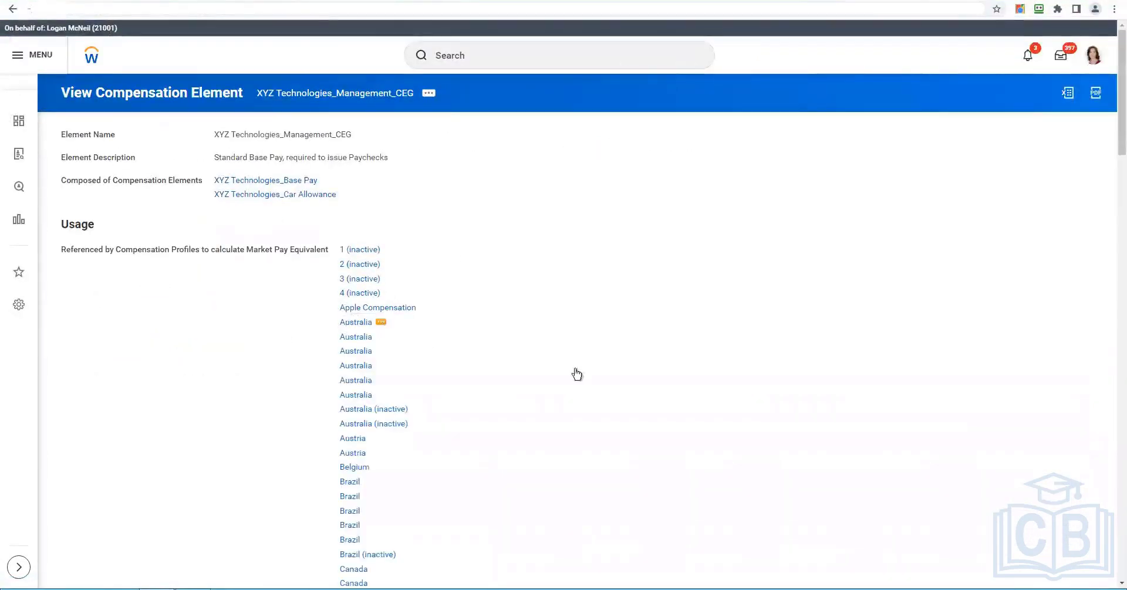
scroll(394, 494, "down", 20)
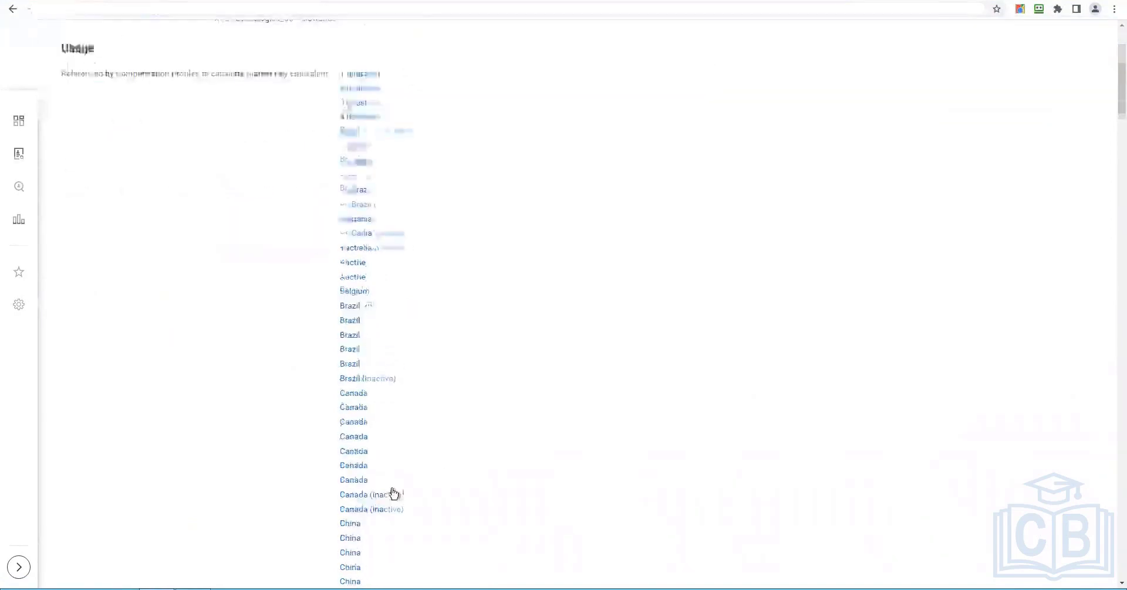
scroll(406, 486, "down", 20)
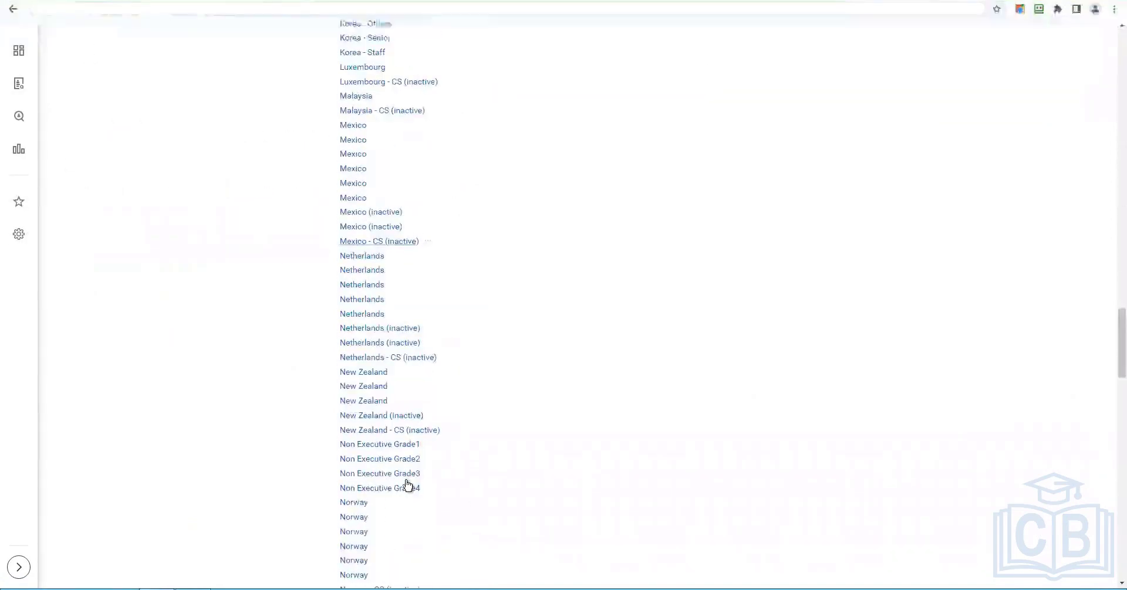
scroll(408, 486, "down", 3)
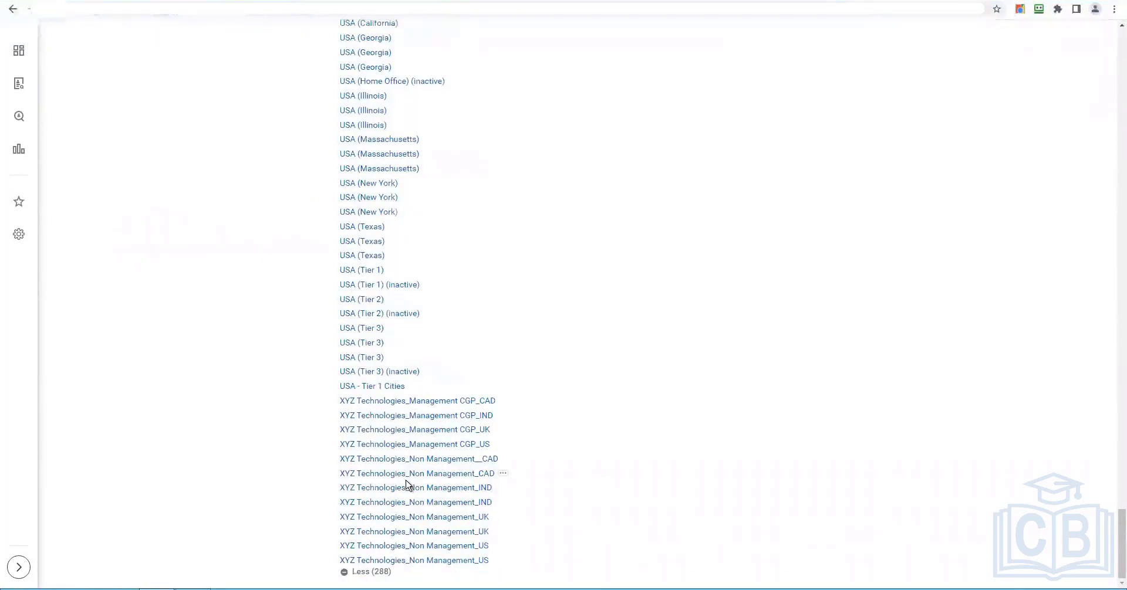
scroll(433, 277, "up", 8)
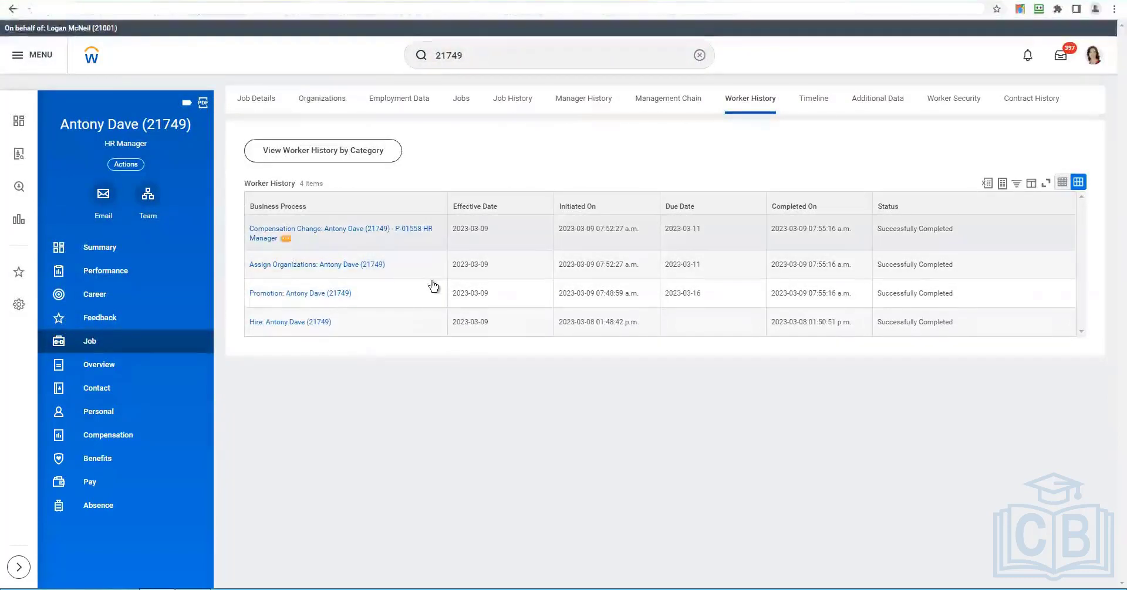
- Open the completed Compensation Change event from the worker's history for correction and proceed to its compensation details
left_click(285, 238)
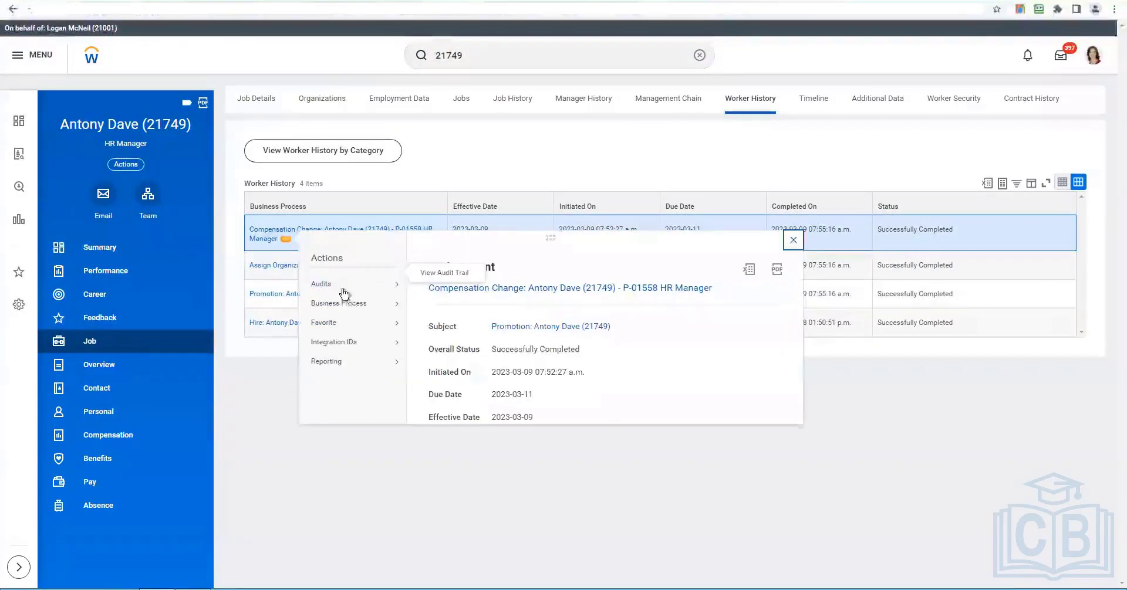
mouse_move(345, 303)
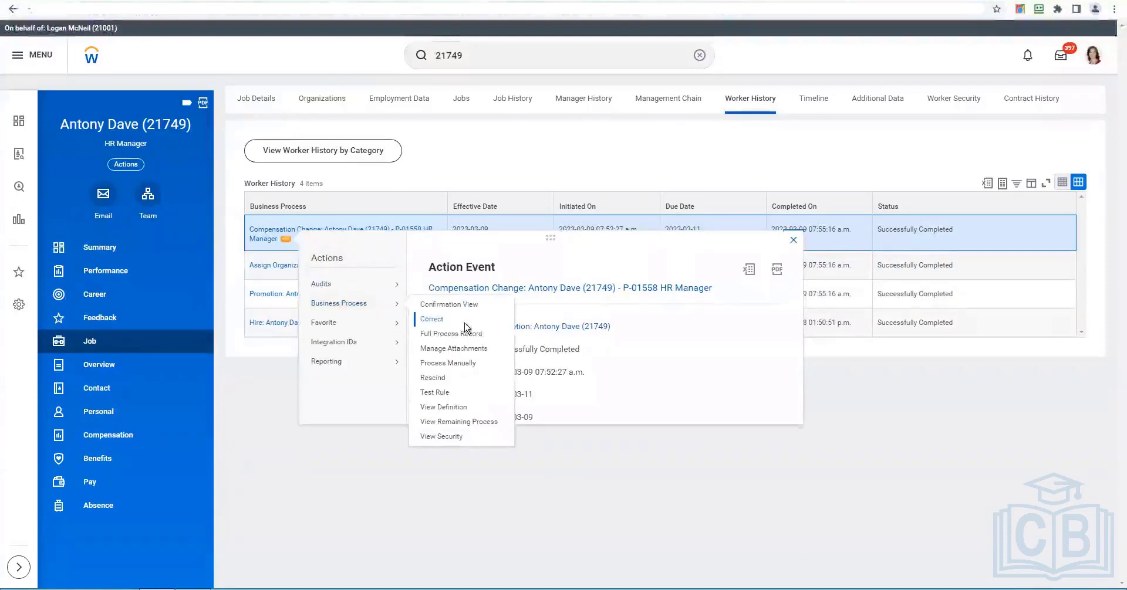
left_click(464, 324)
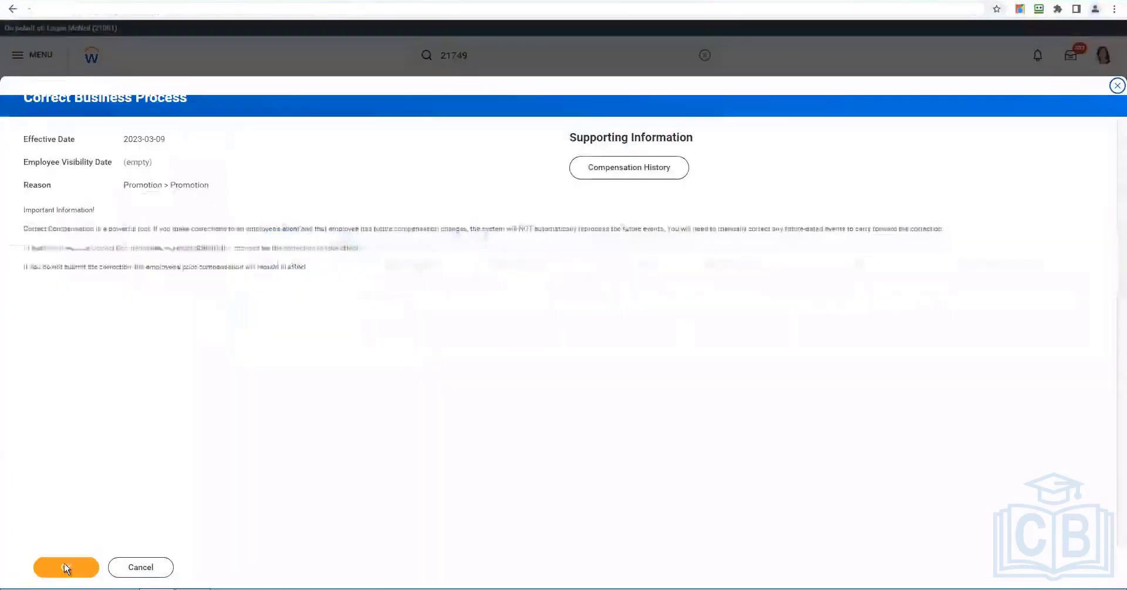
left_click(65, 568)
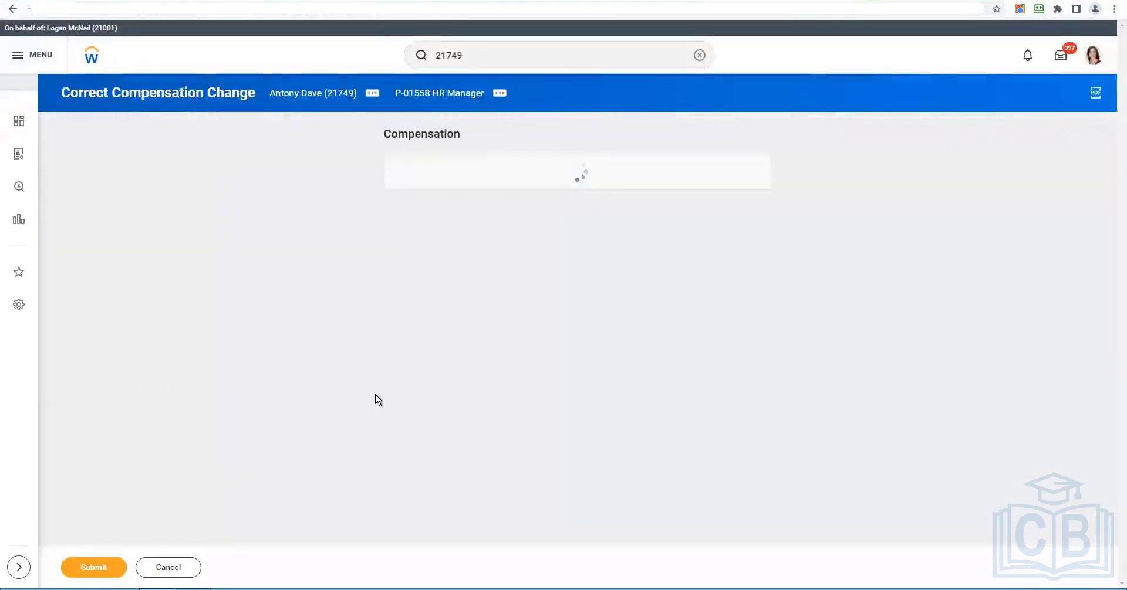
- Set the Grade Profile to USA (Texas) in the compensation guidelines
scroll(461, 422, "down", 4)
scroll(463, 423, "down", 1)
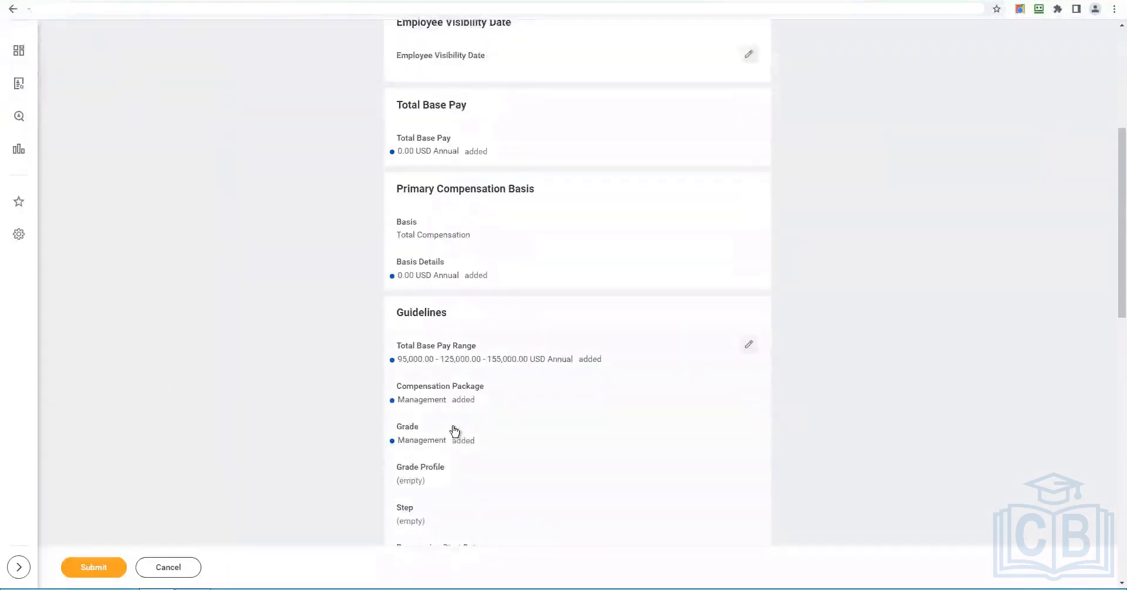
scroll(517, 459, "down", 3)
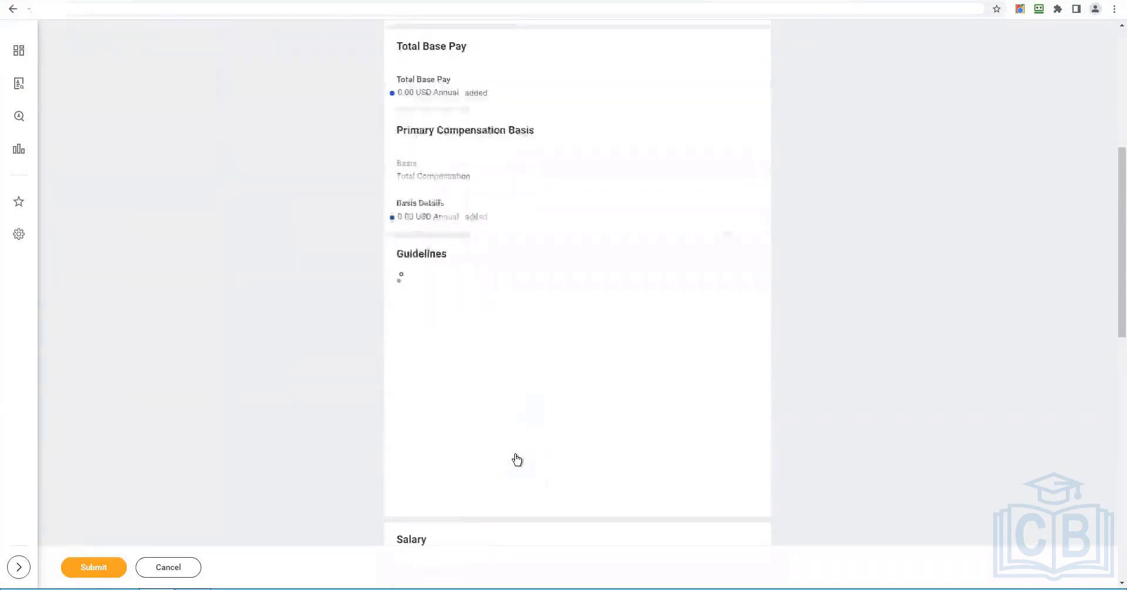
left_click(467, 340)
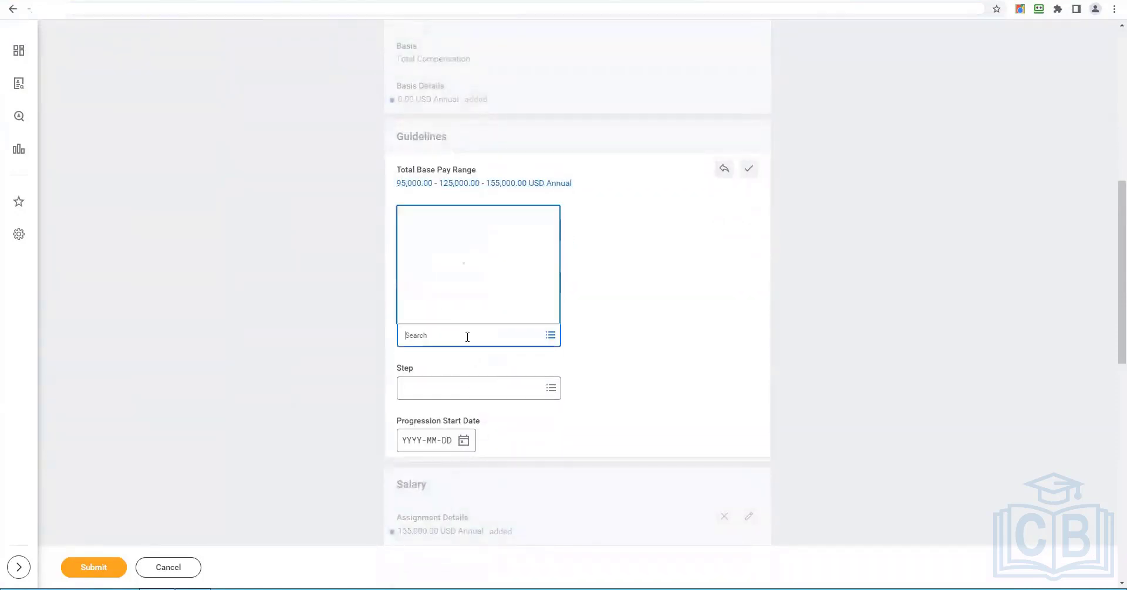
type("texas")
key("Return")
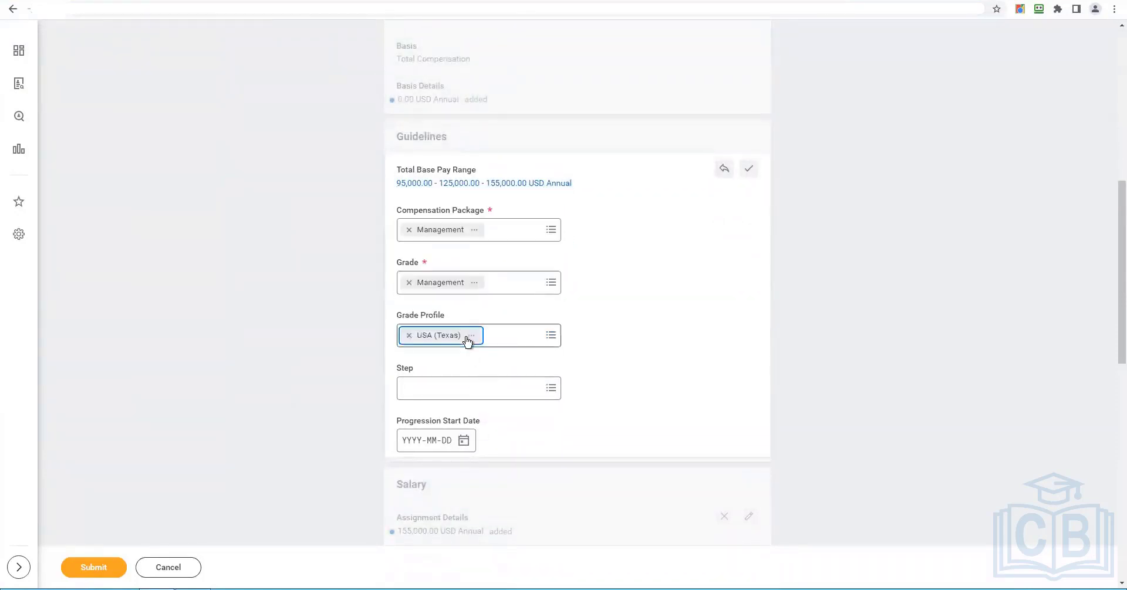
- Submit the compensation correction with the required comment "Greade profile add"
scroll(289, 441, "down", 10)
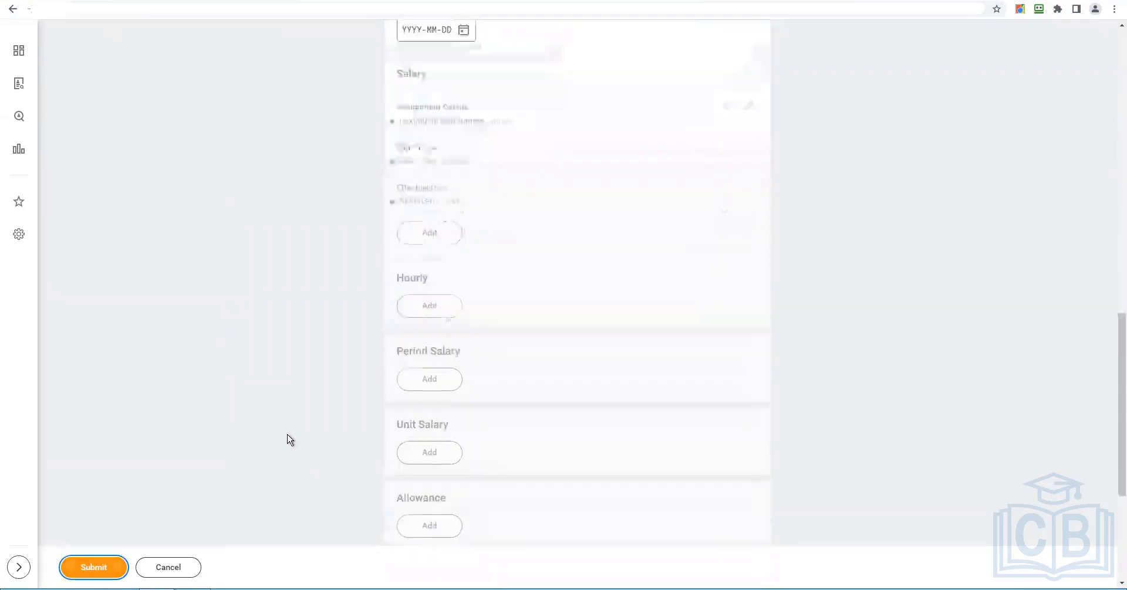
left_click(282, 487)
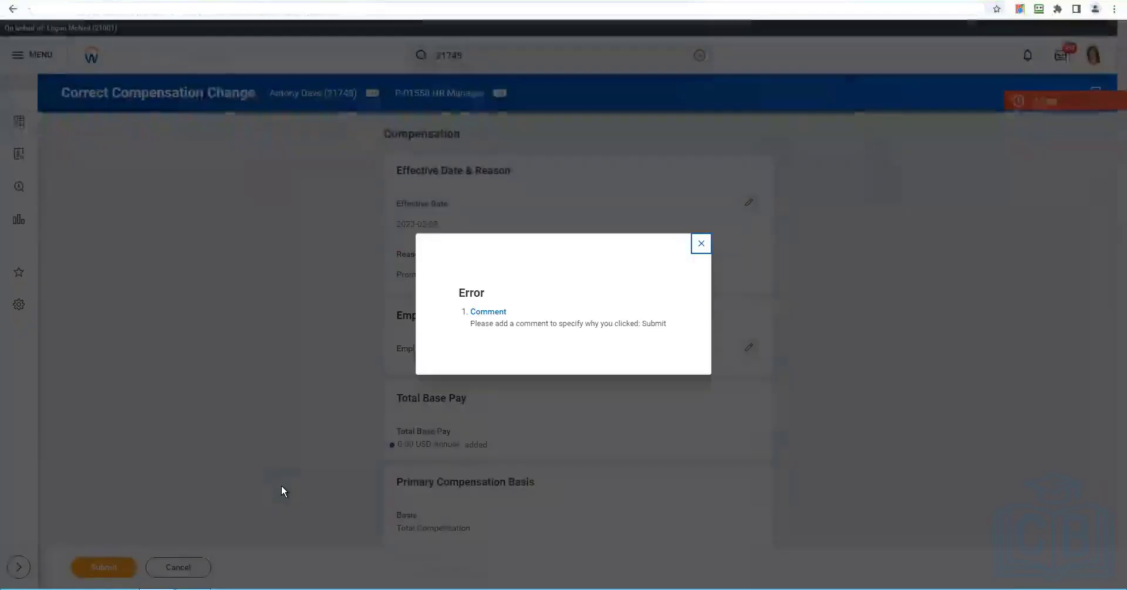
left_click(701, 245)
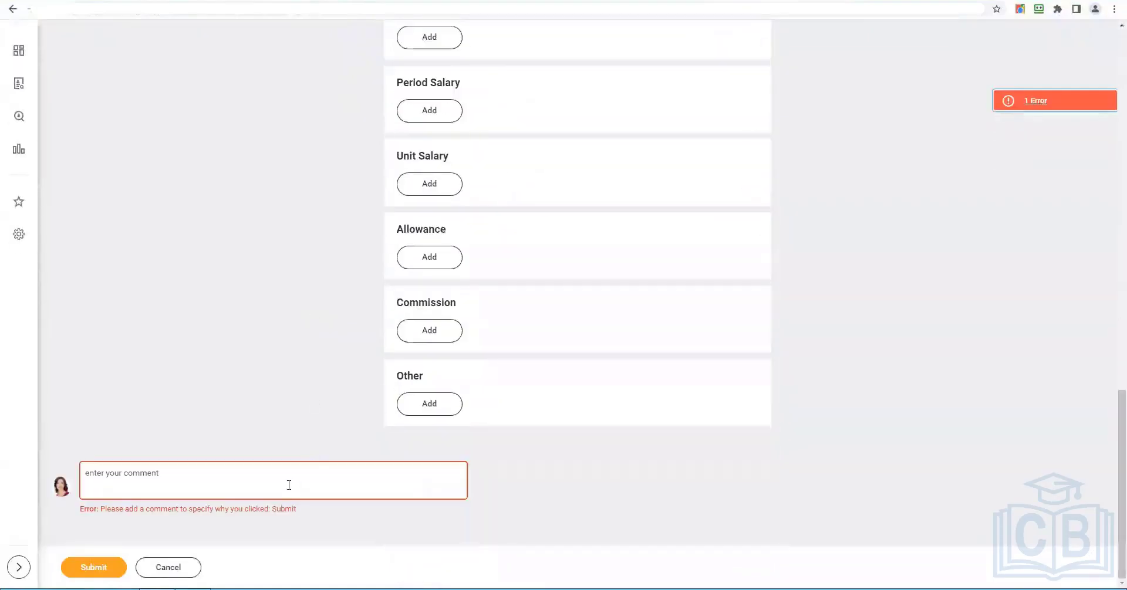
left_click(289, 484)
type("reade profile")
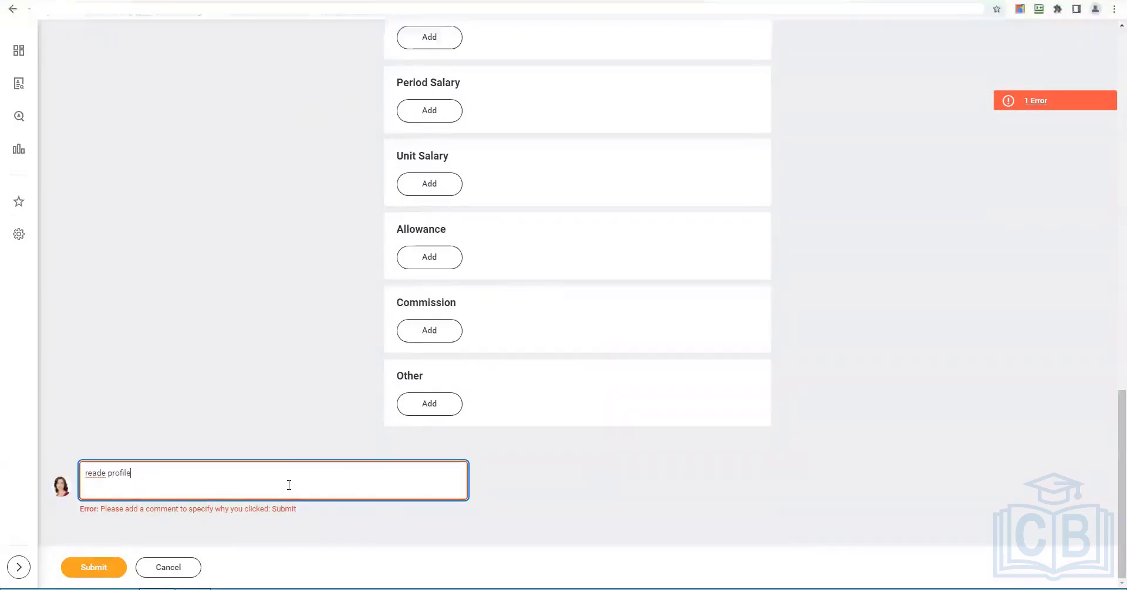
type(" add")
key("Home")
type("G")
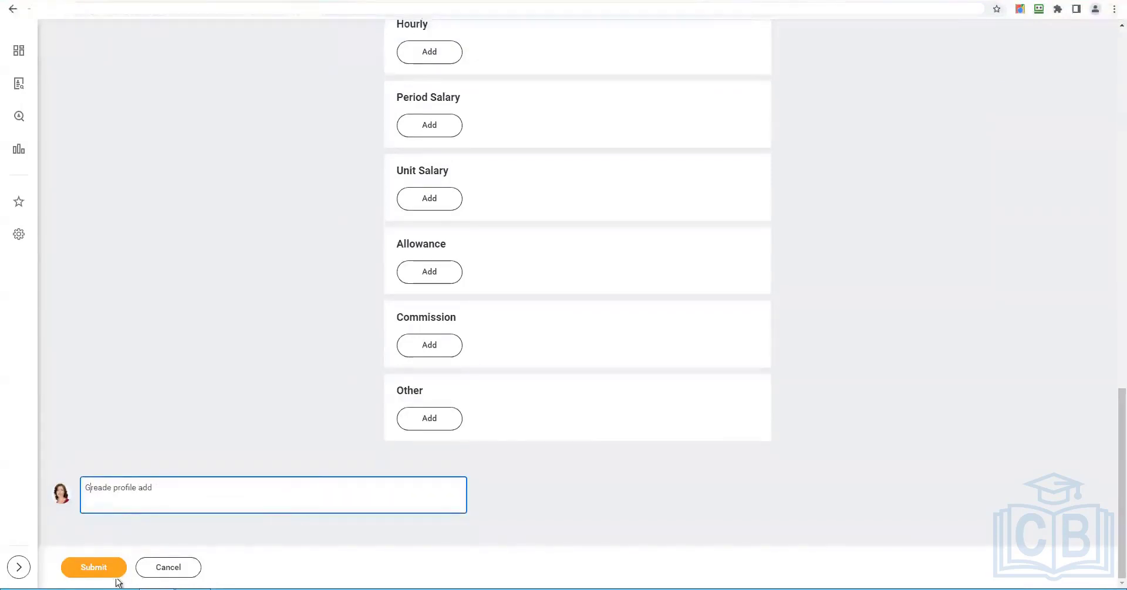
left_click(101, 568)
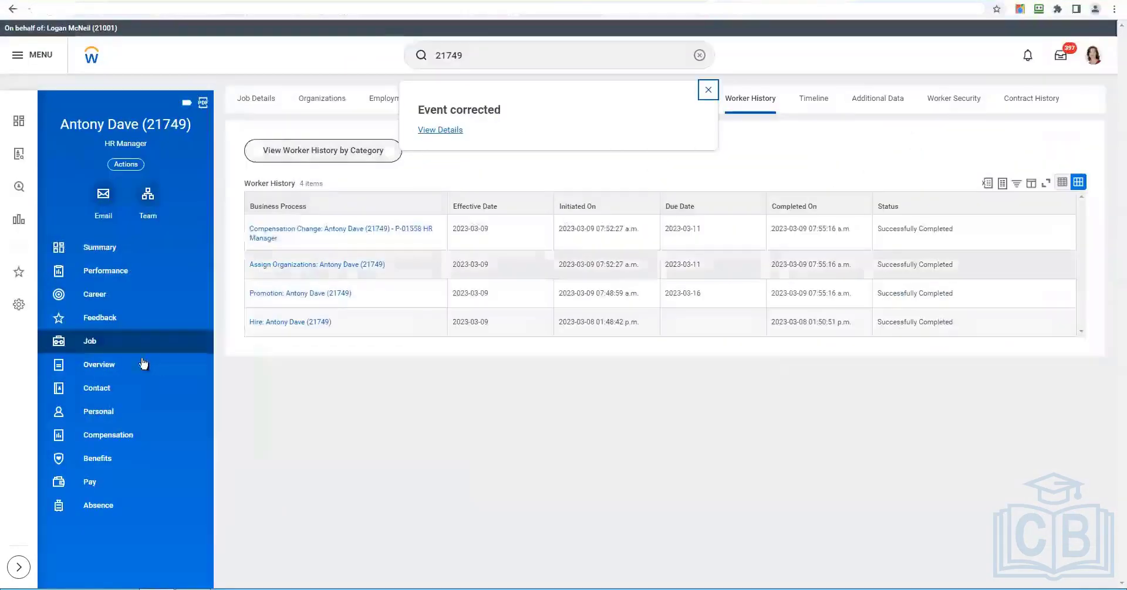
- Reopen the worker's compensation details, refresh the page, and check the grade profile and total base pay
left_click(108, 342)
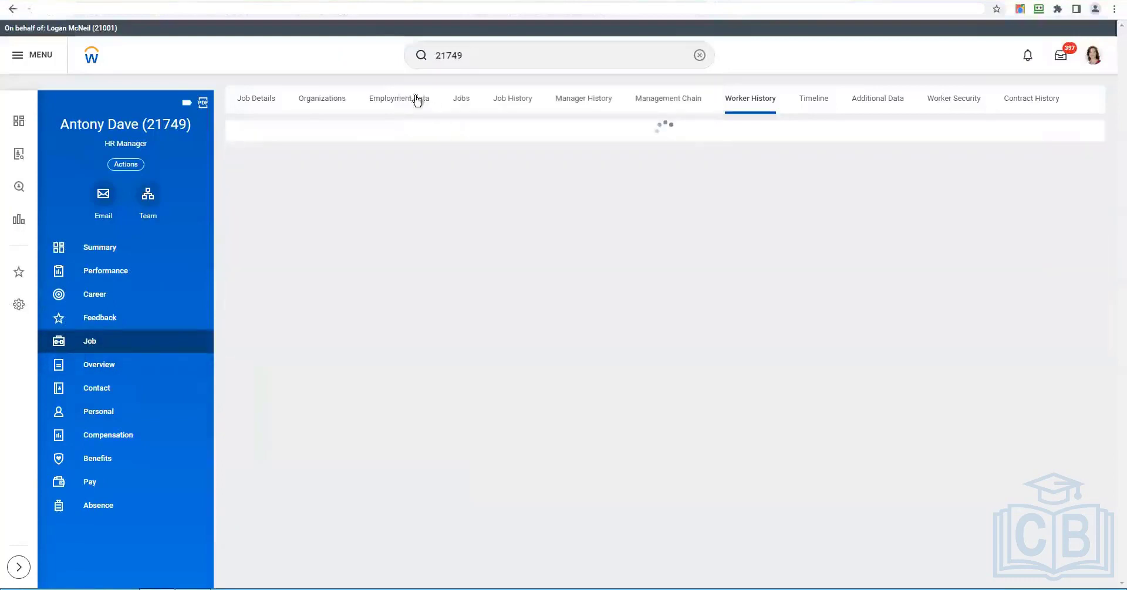
left_click(118, 434)
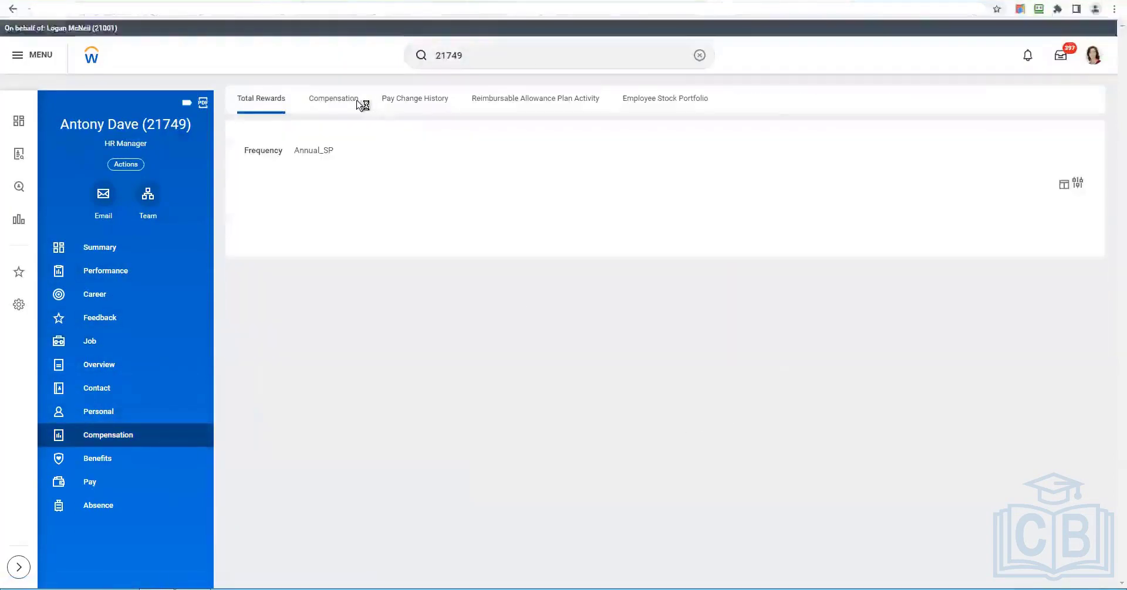
left_click(333, 101)
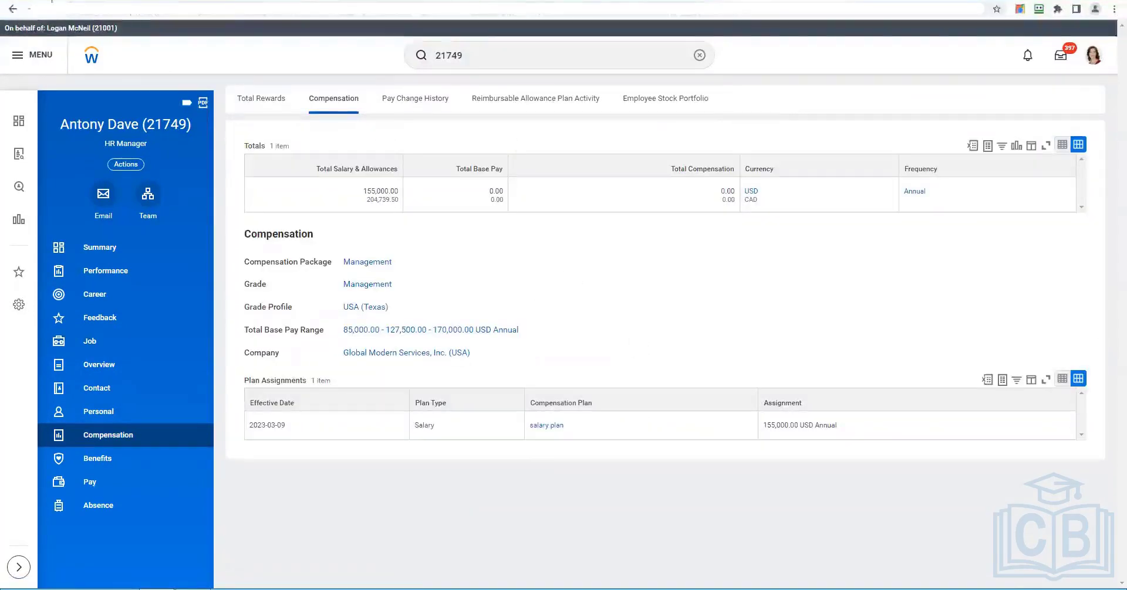
key("F5")
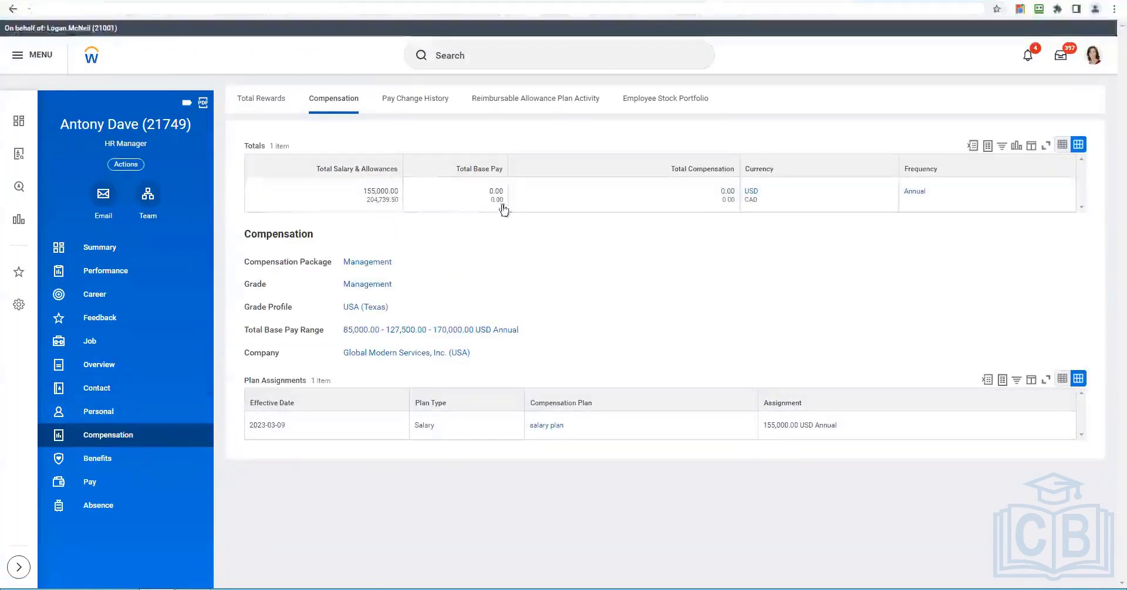
- Open the proxied account's own worker profile and display its compensation details for comparison
left_click_drag(434, 200, 422, 284)
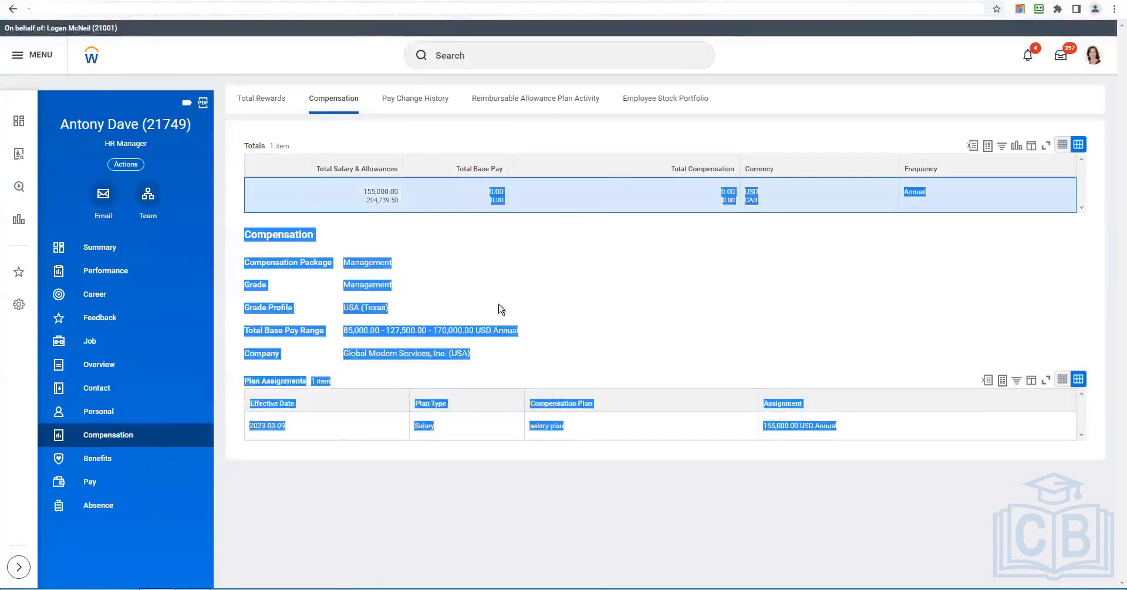
left_click(336, 267)
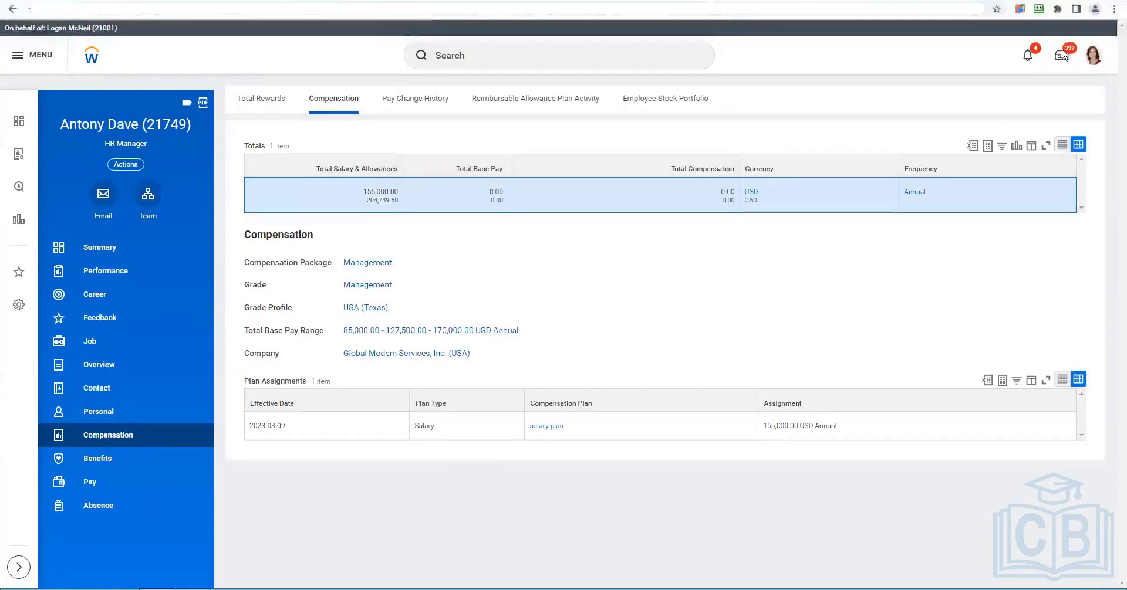
left_click(1090, 64)
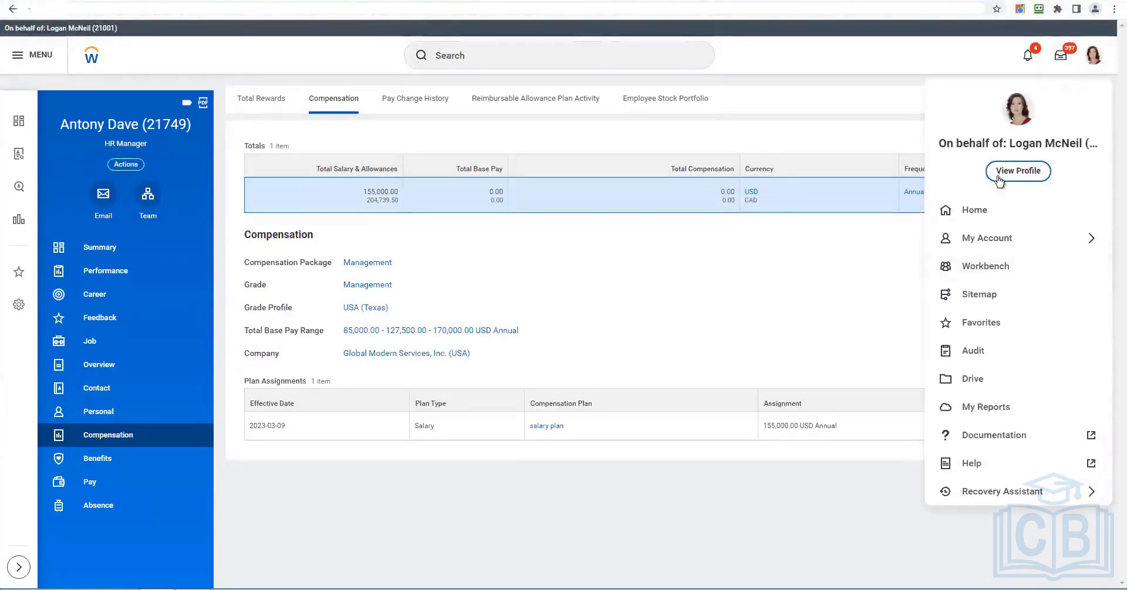
left_click(788, 472)
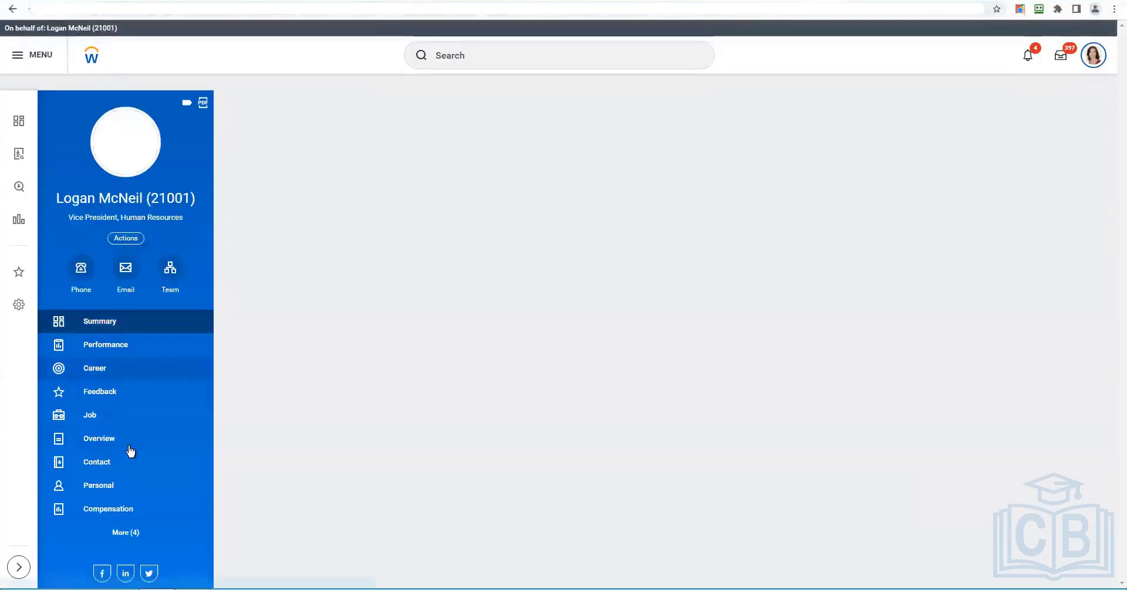
left_click(95, 509)
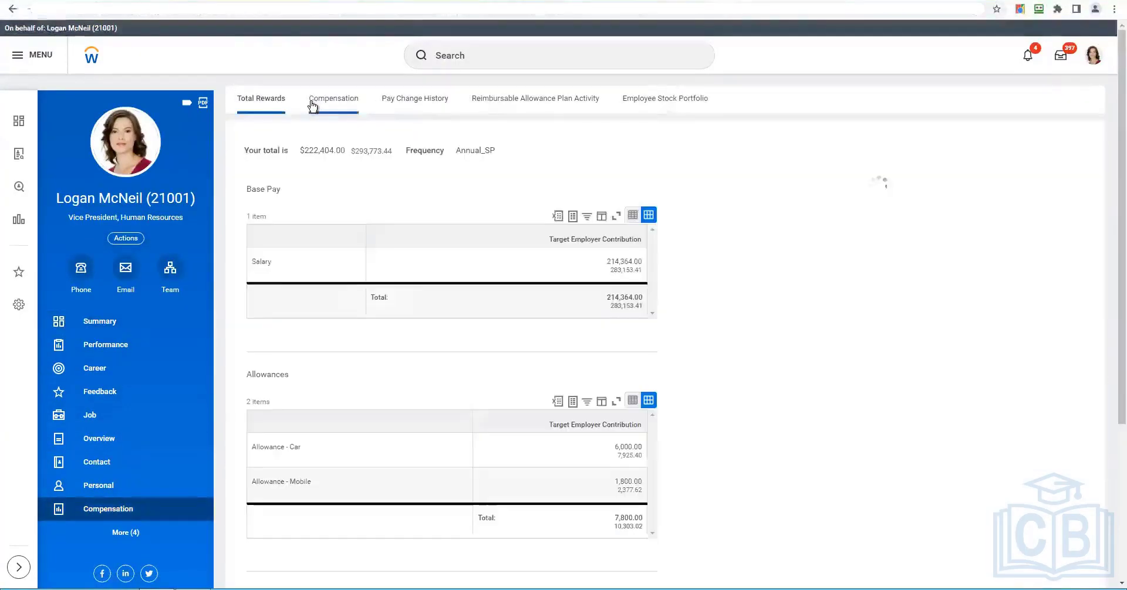
left_click(312, 102)
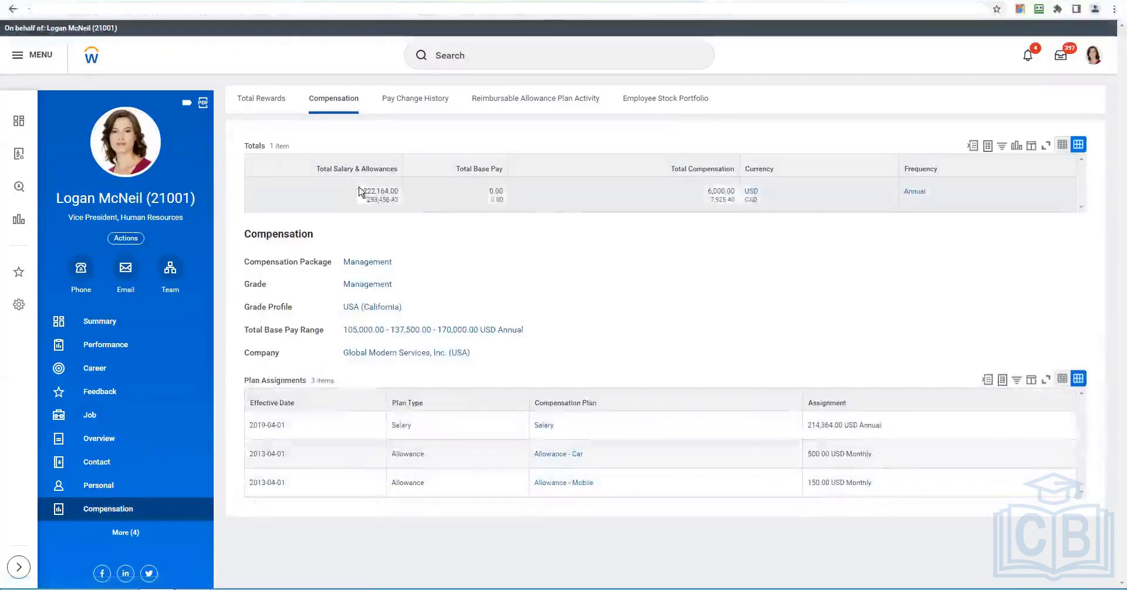
- Examine the total base pay against the salary and allowance plan assignments on this worker's compensation page
left_click(477, 196)
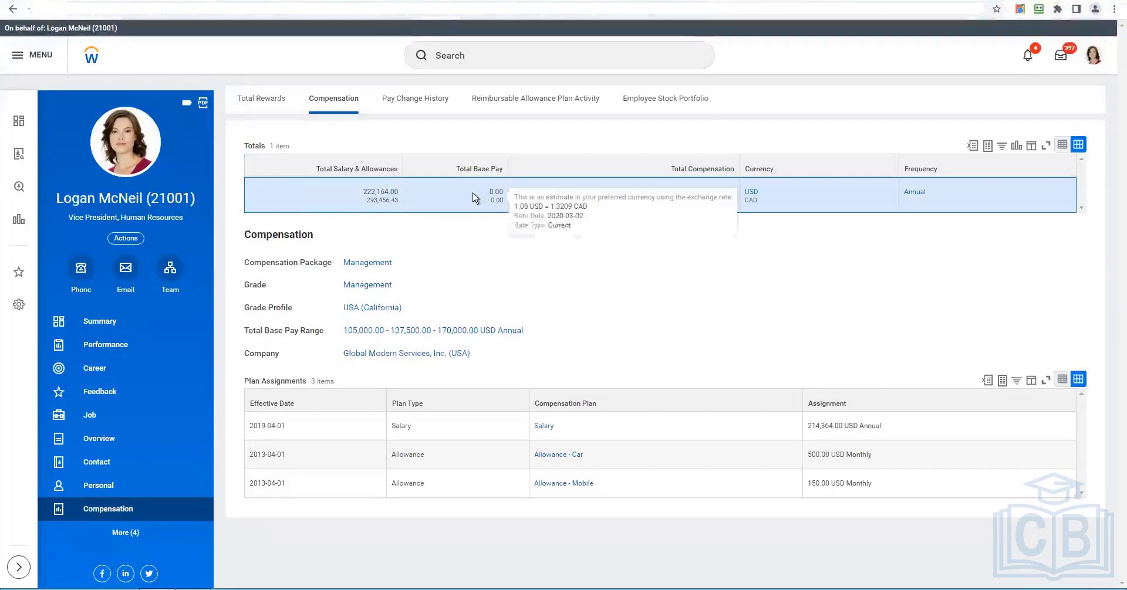
left_click_drag(475, 195, 892, 487)
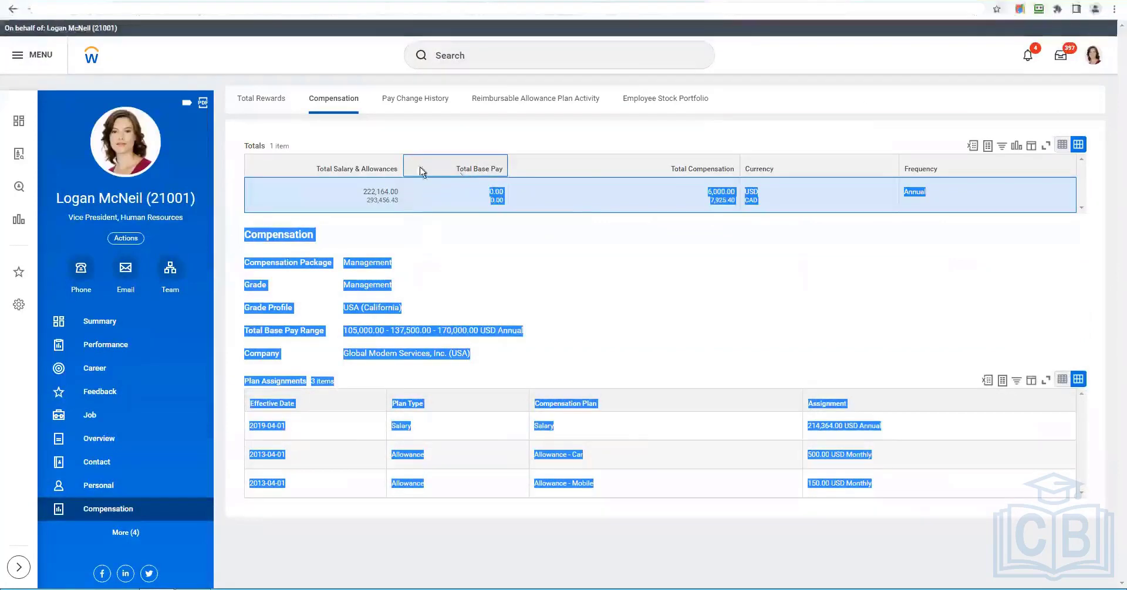
left_click(422, 171)
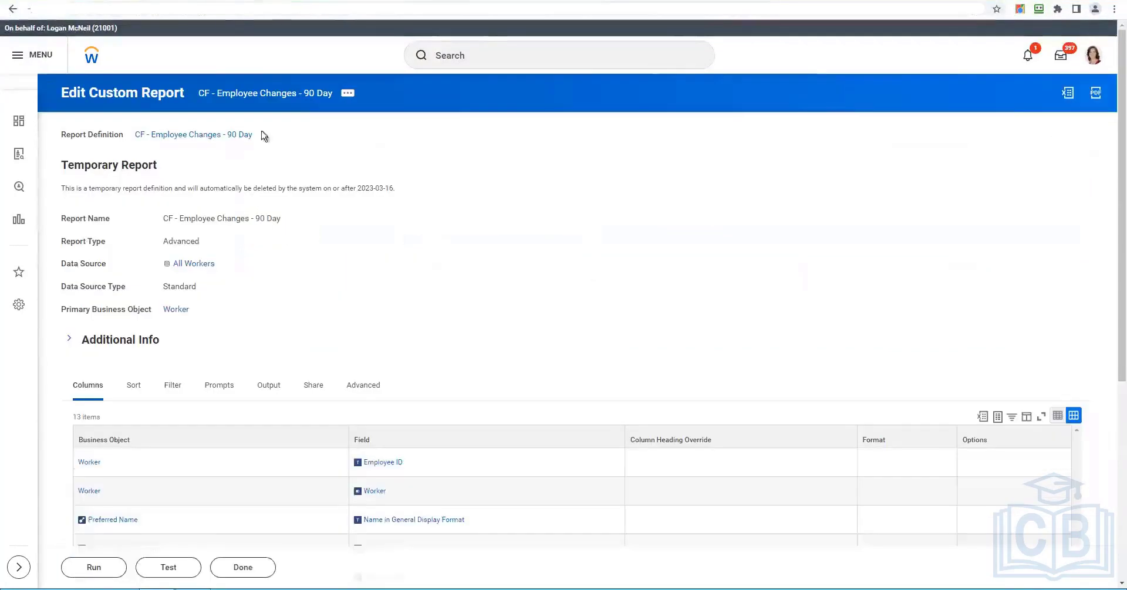
- Open the CF - Employee Changes - 90 Day custom report for editing and go to its column definitions
left_click(351, 93)
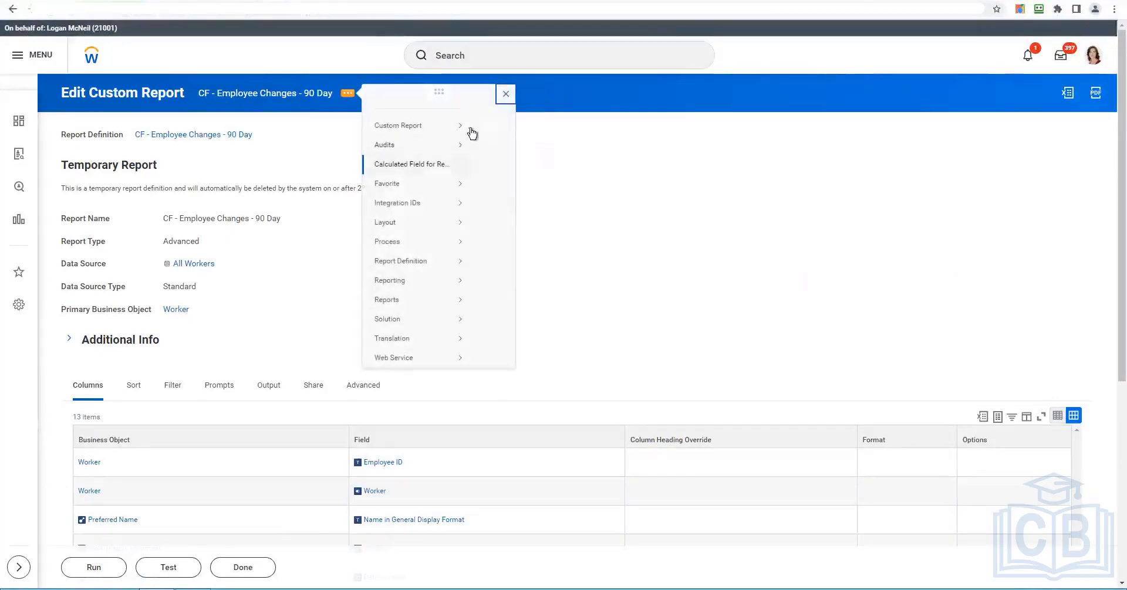
mouse_move(472, 134)
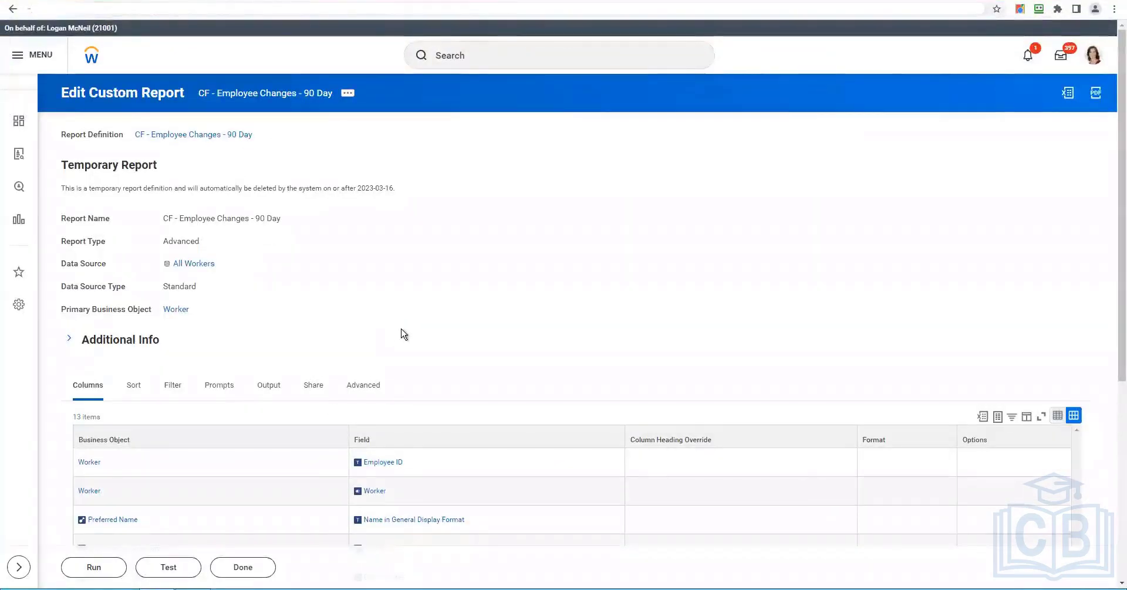
scroll(402, 334, "down", 6)
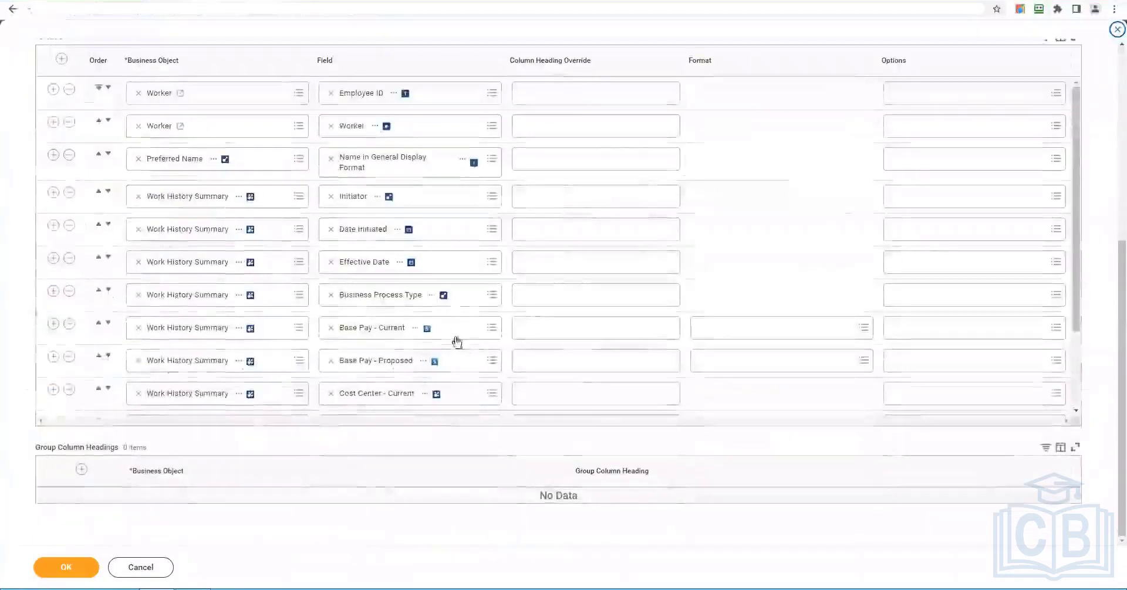
- Search the Work History Summary fields for "Sal all", "Salary" and "Current salary" as alternatives to Base Pay - Current
left_click(459, 327)
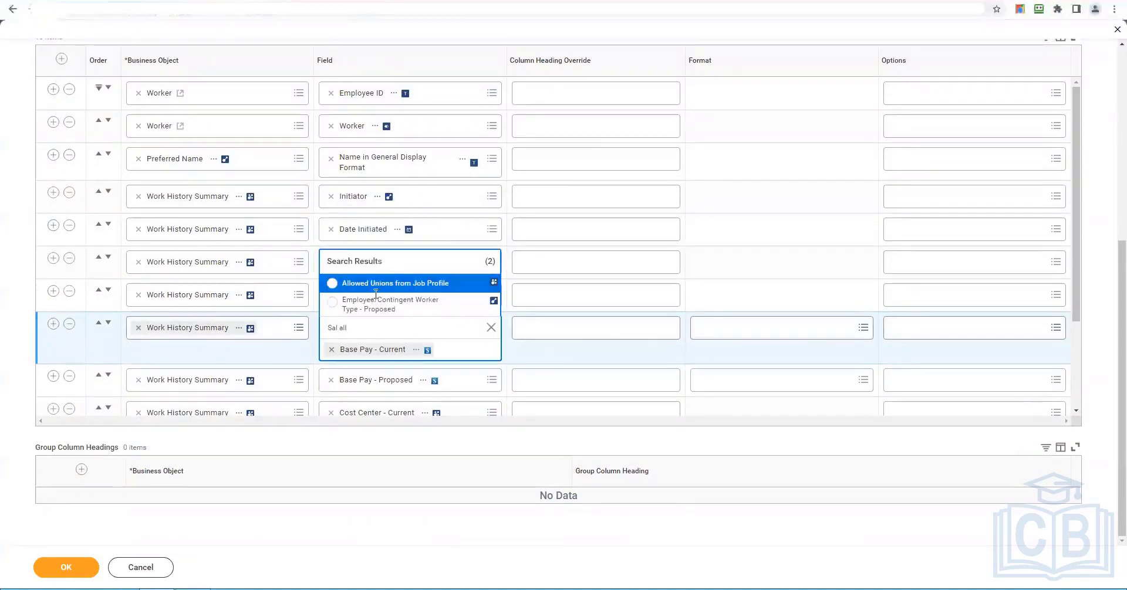
triple_click(378, 328)
type("Salary")
key("Return")
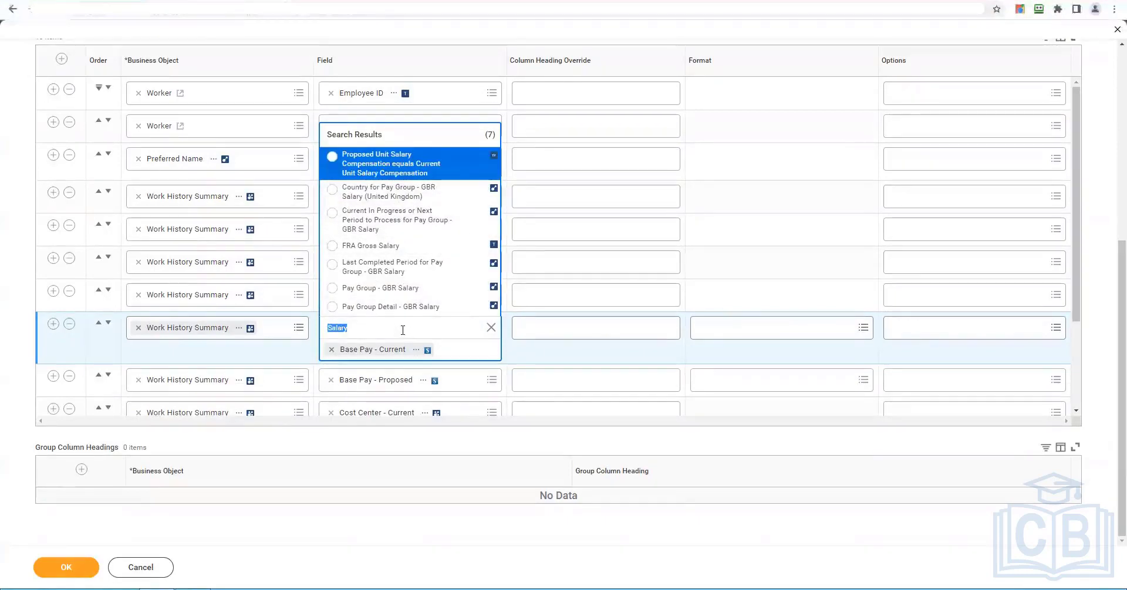
type("y")
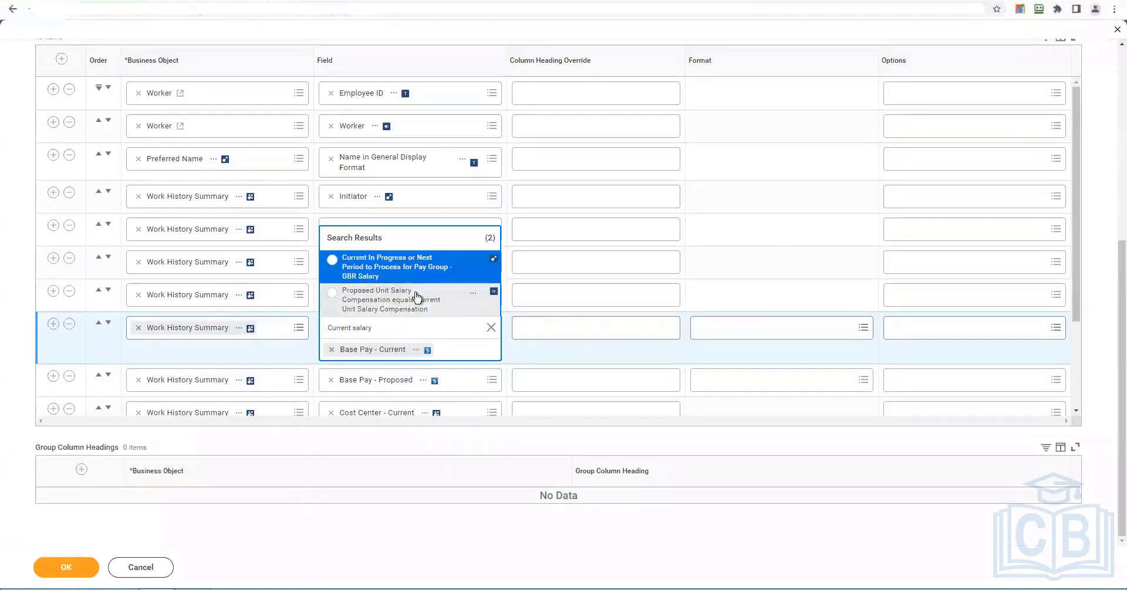
key("Escape")
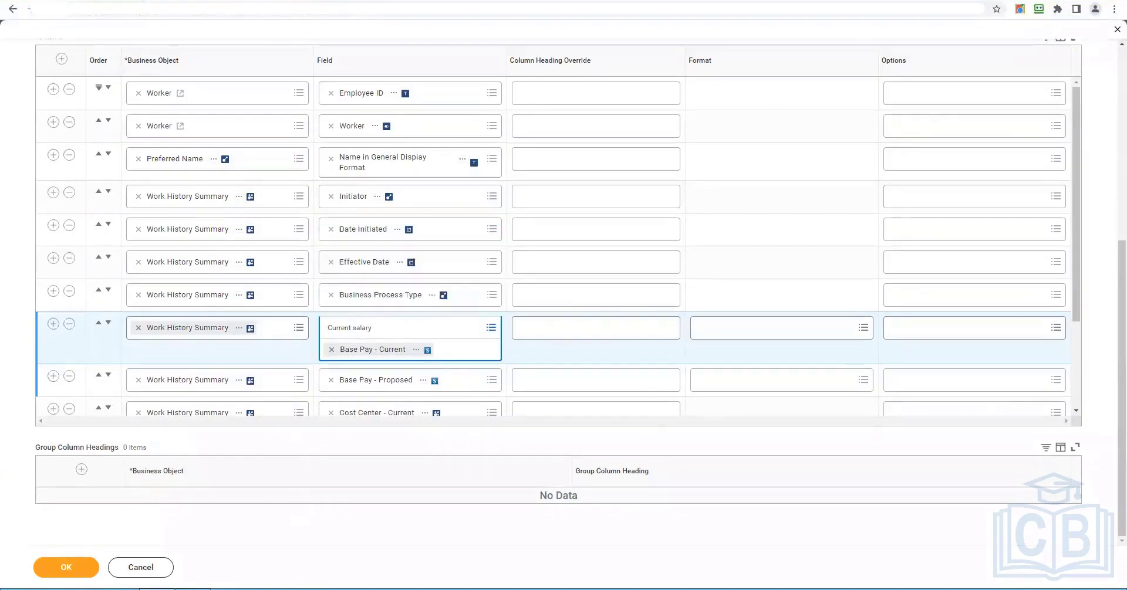
key("Escape")
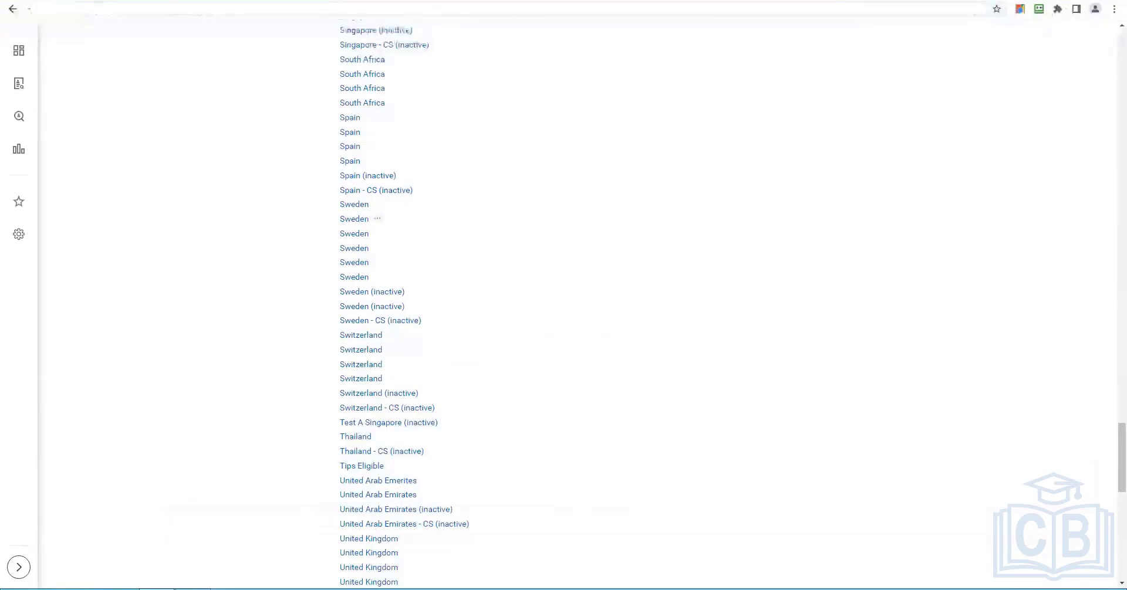
- Return to the worker's compensation page, dismiss the column filter, and recheck the total base pay
scroll(446, 205, "up", 5)
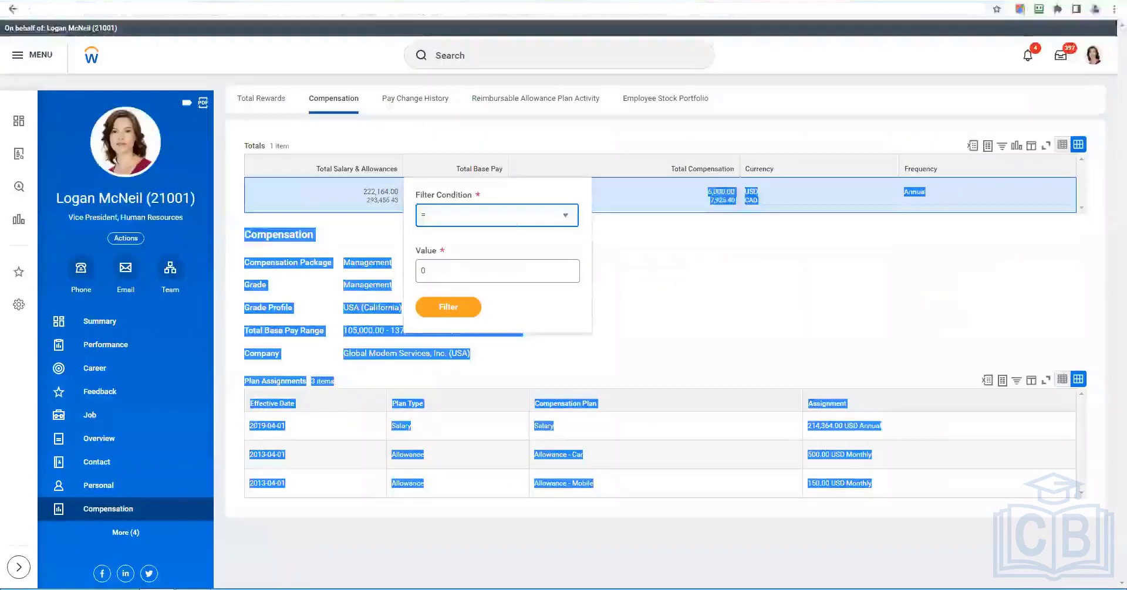
left_click(499, 195)
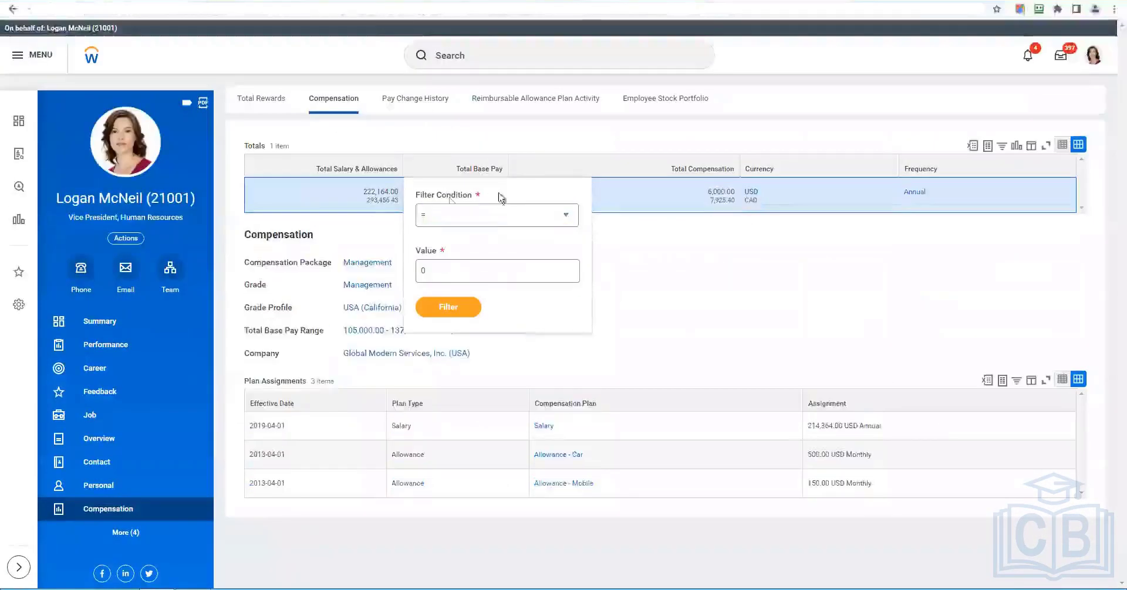
left_click(658, 336)
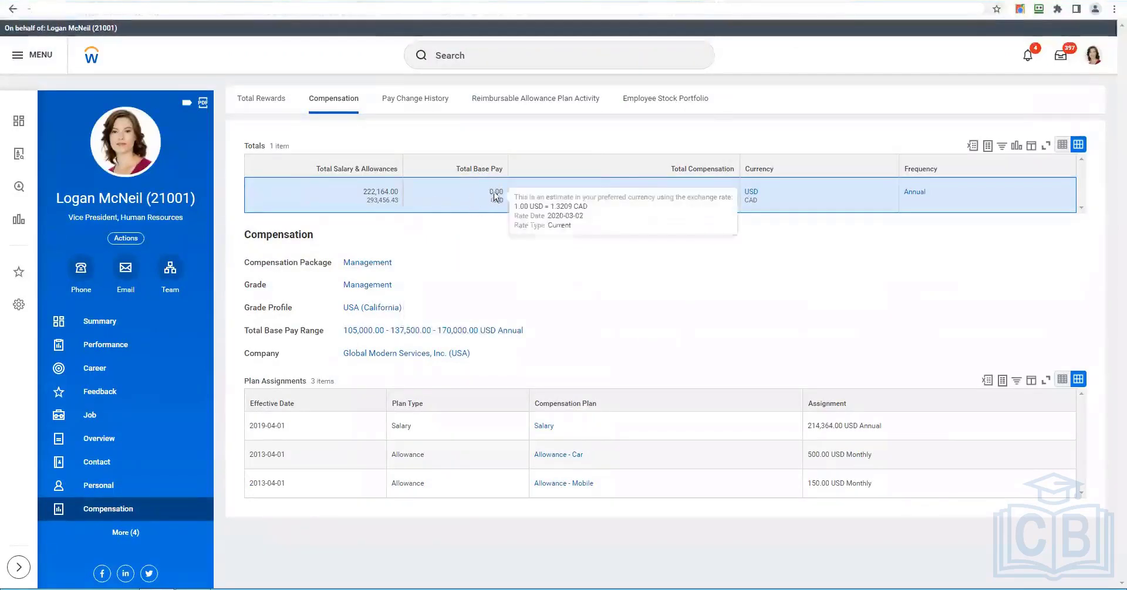
double_click(496, 192)
left_click_drag(498, 212, 499, 209)
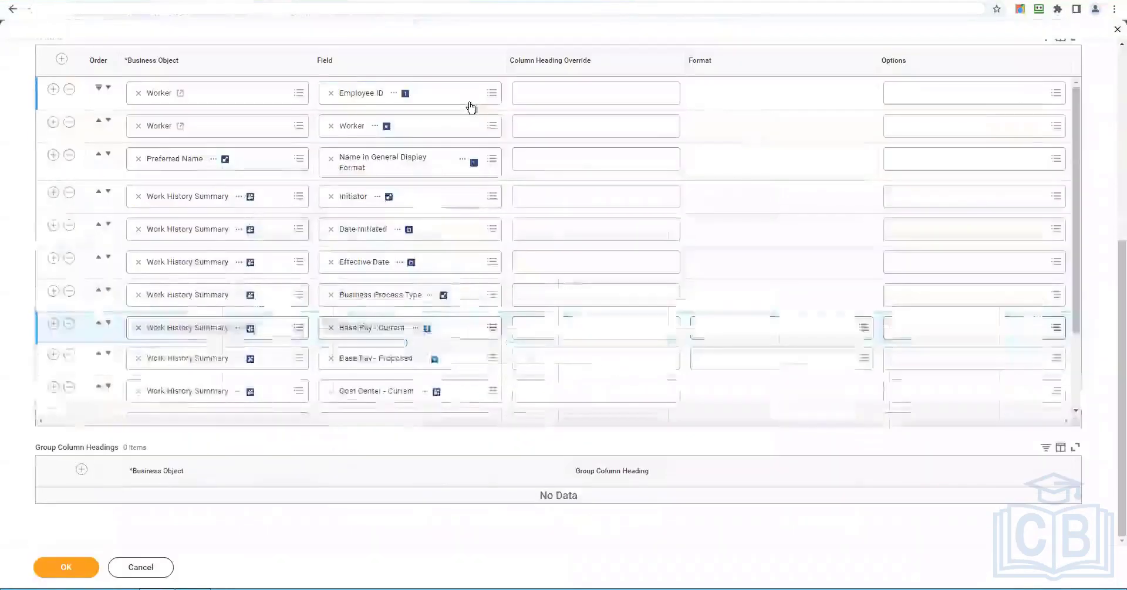
- Review the business objects and fields in the column list of the Employee Changes report
scroll(452, 416, "down", 2)
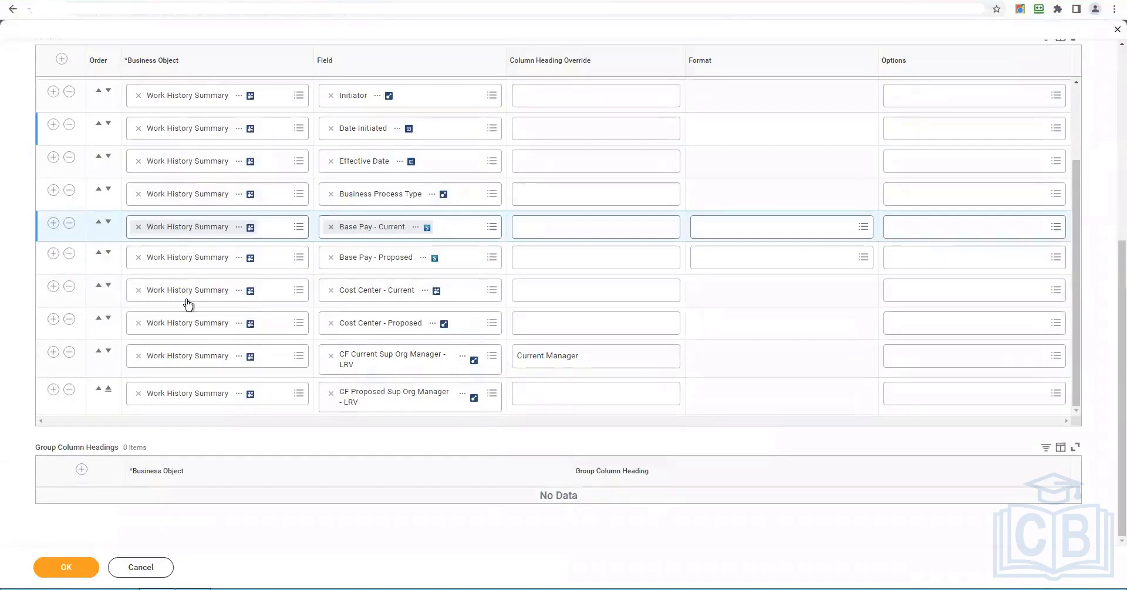
scroll(189, 370, "up", 3)
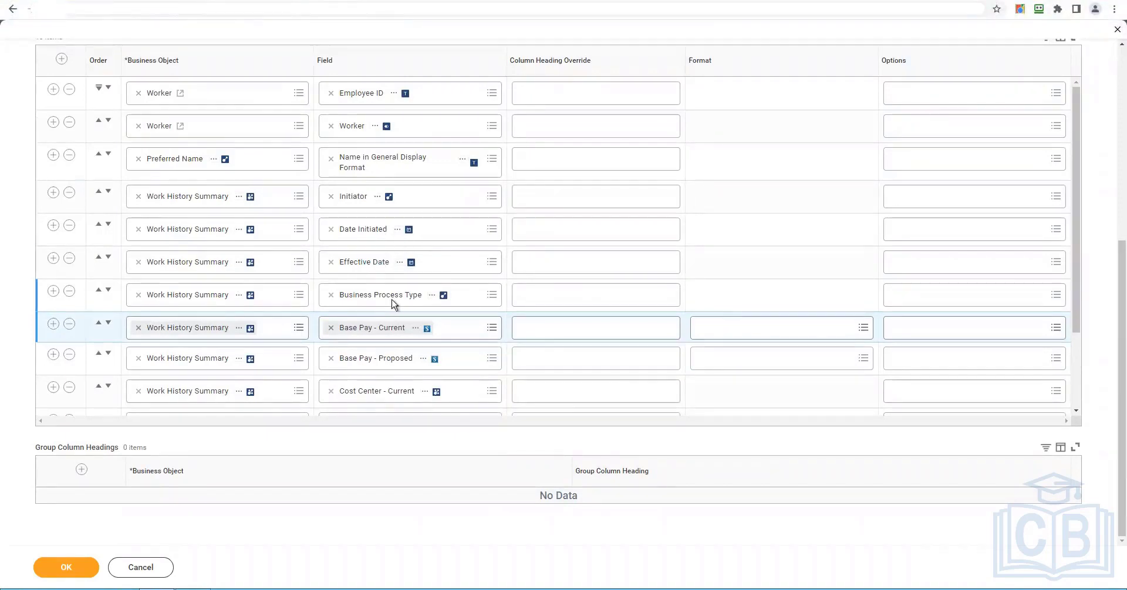
scroll(431, 332, "down", 2)
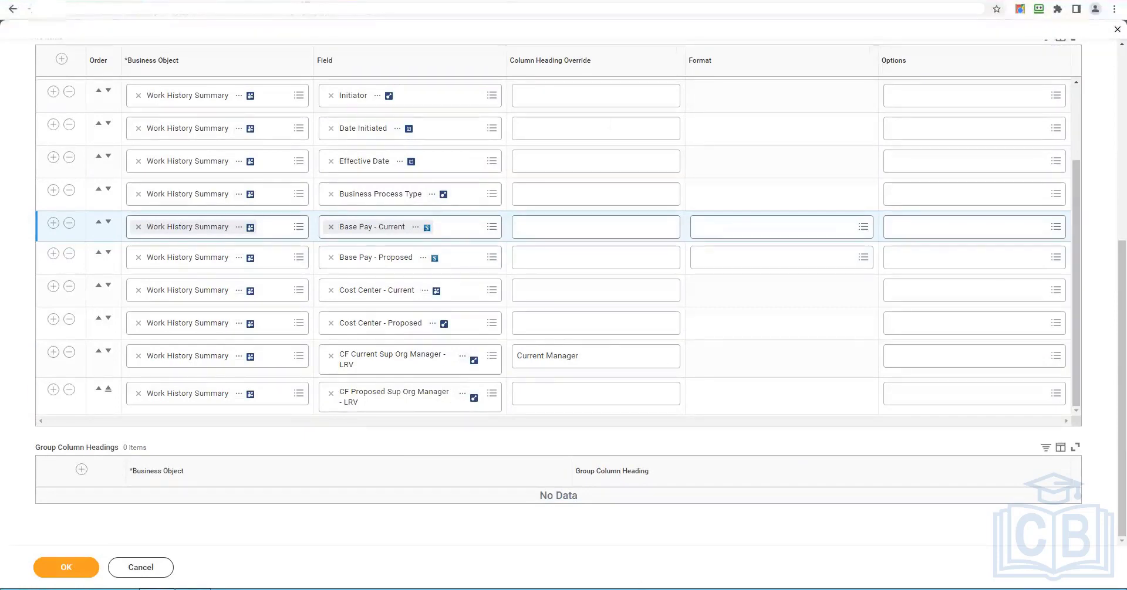
scroll(435, 503, "up", 6)
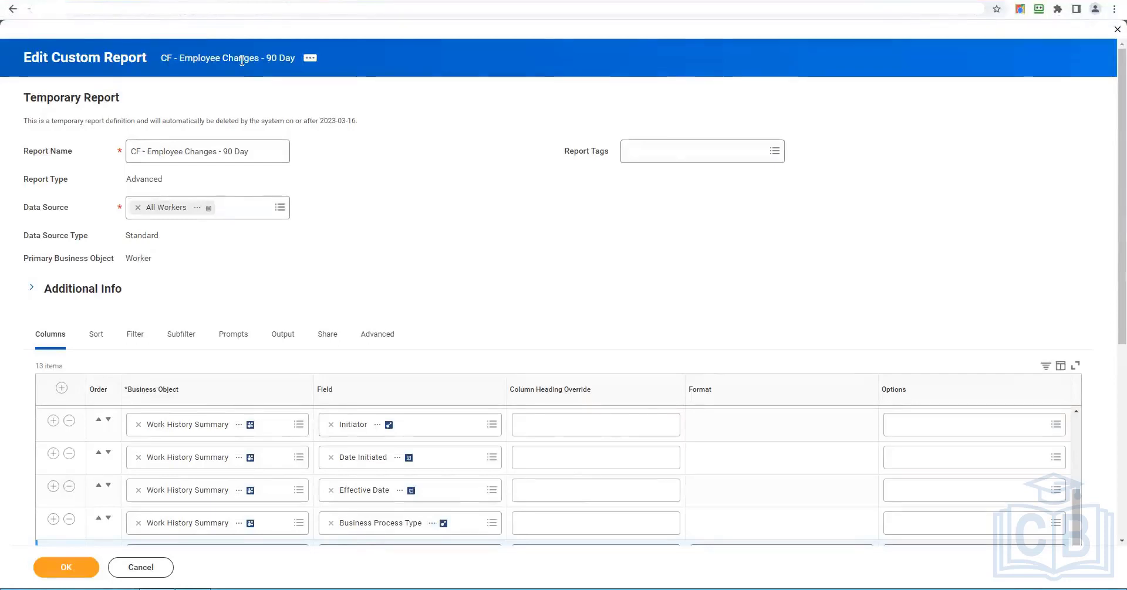
- Search the report tags for "CF" in the Employee Changes report definition
left_click(675, 159)
type("CF")
key("Return")
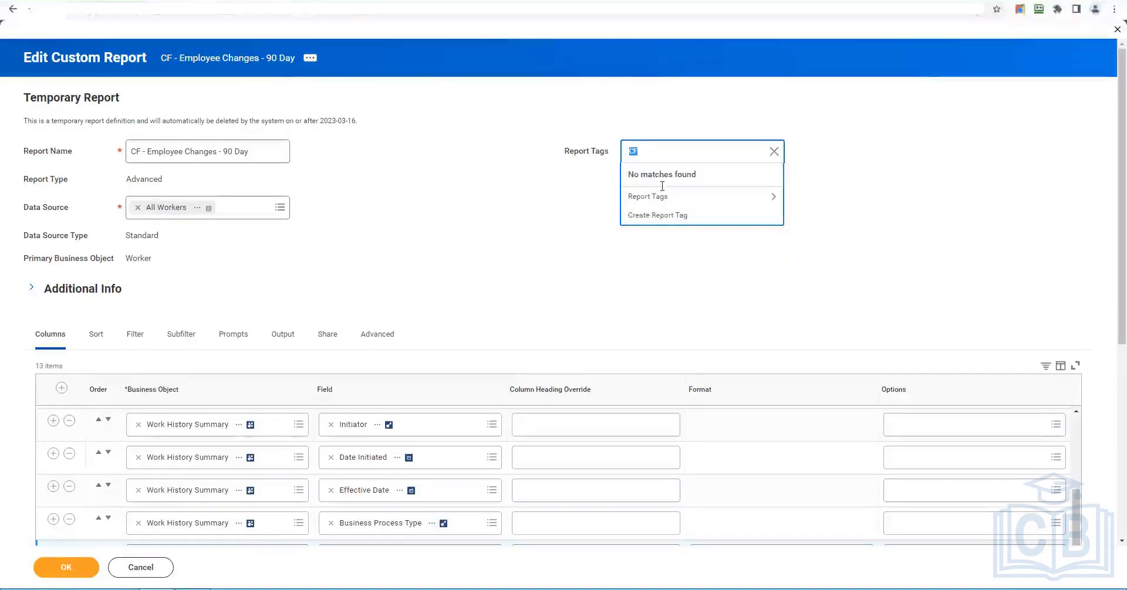